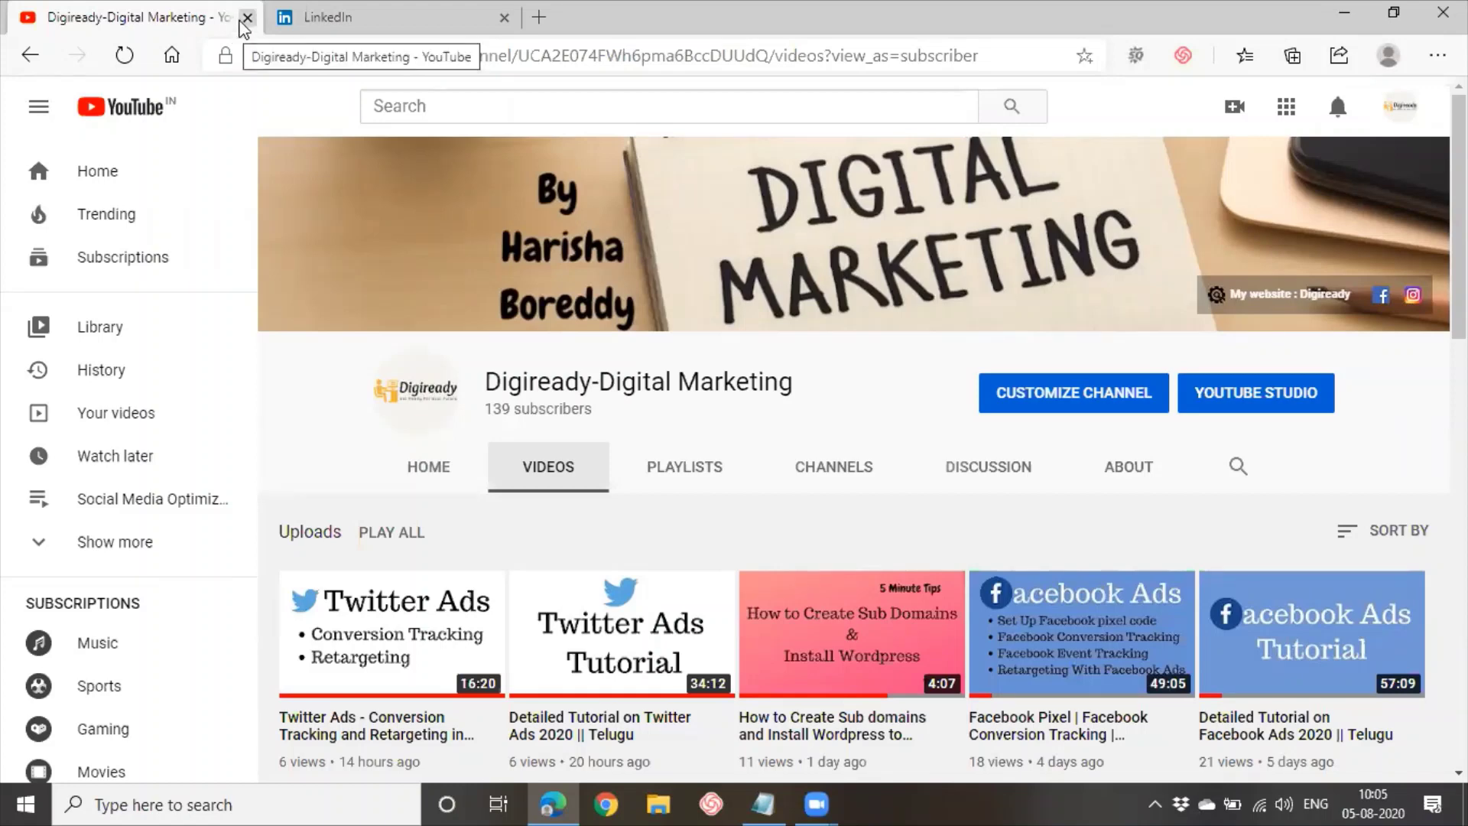
# In the Notepad notes, extend the Linkedin line with "-- B2B - students and working professionals"
pyautogui.click(762, 803)
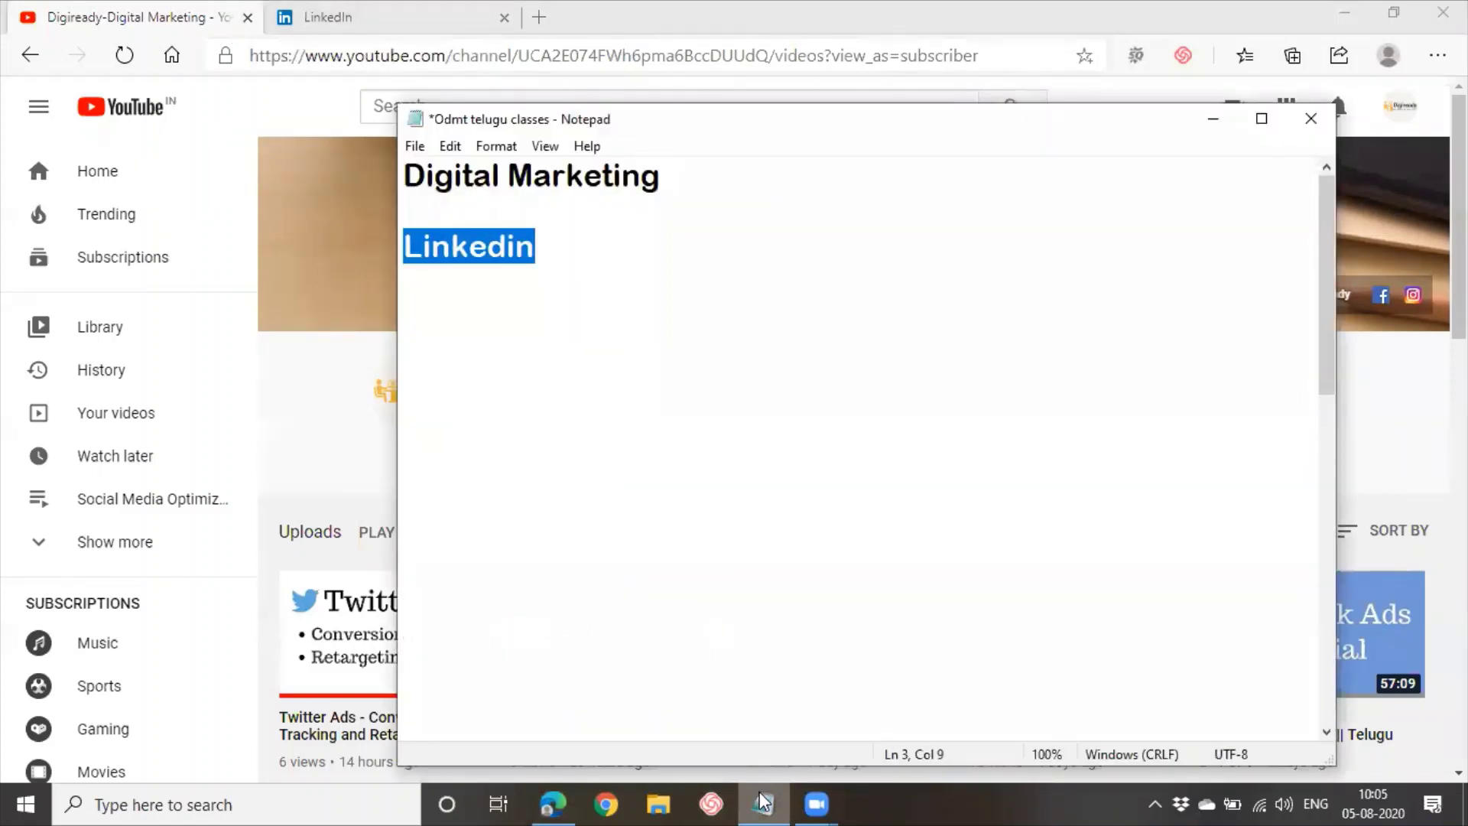
pyautogui.click(580, 240)
pyautogui.write('-- ')
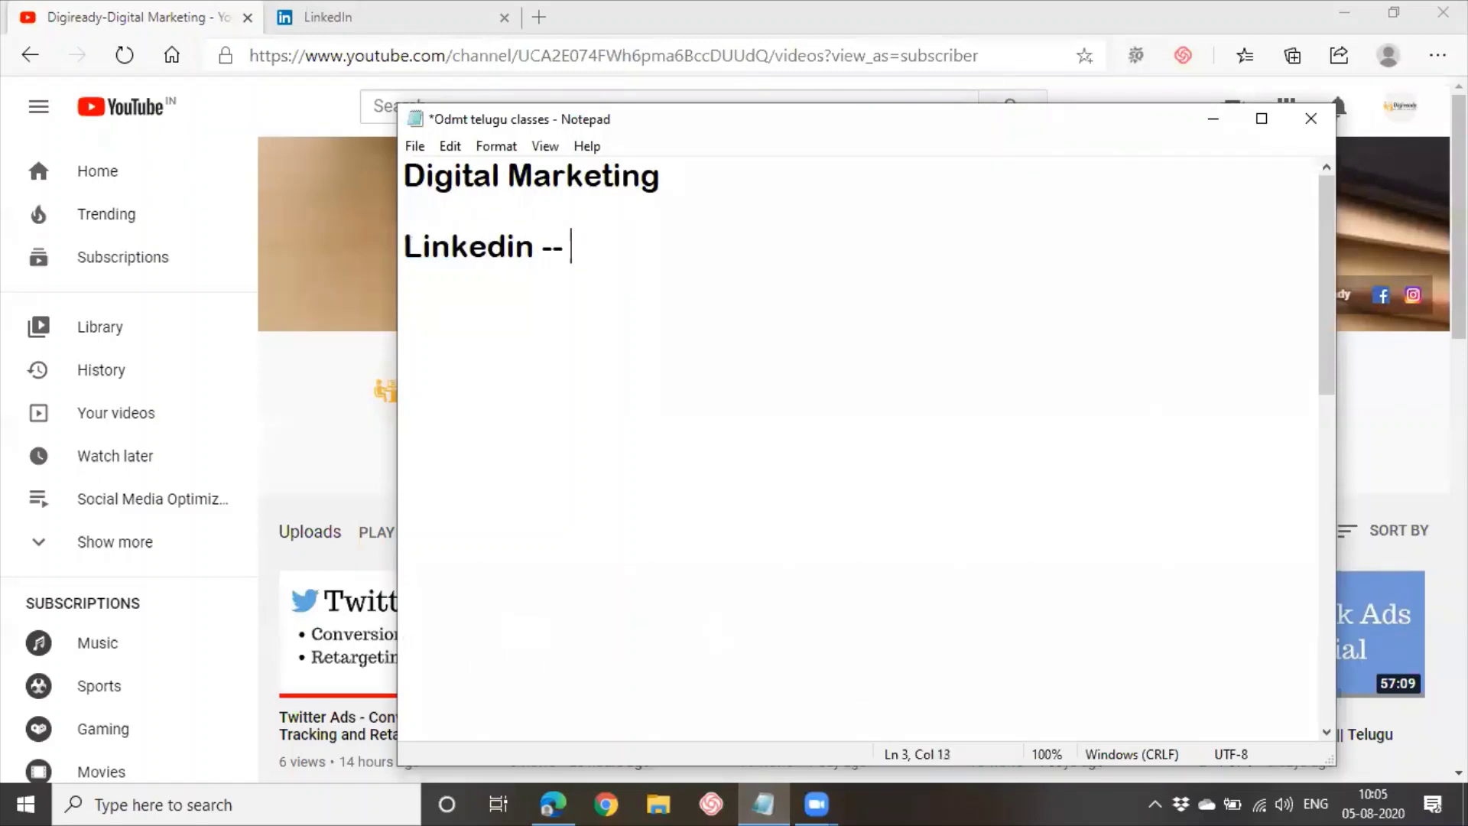
pyautogui.write('B2B')
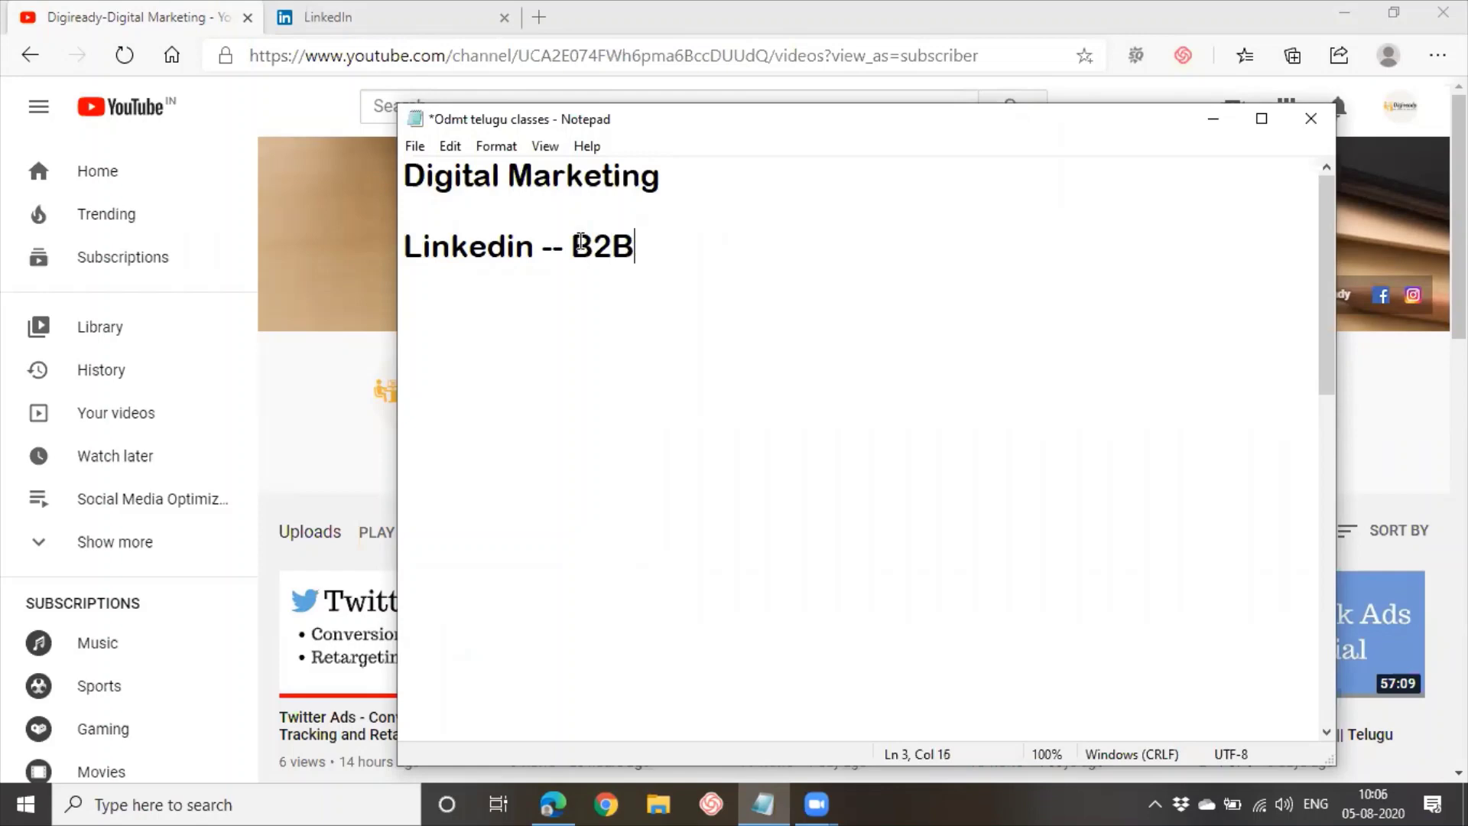
pyautogui.write(' - studen')
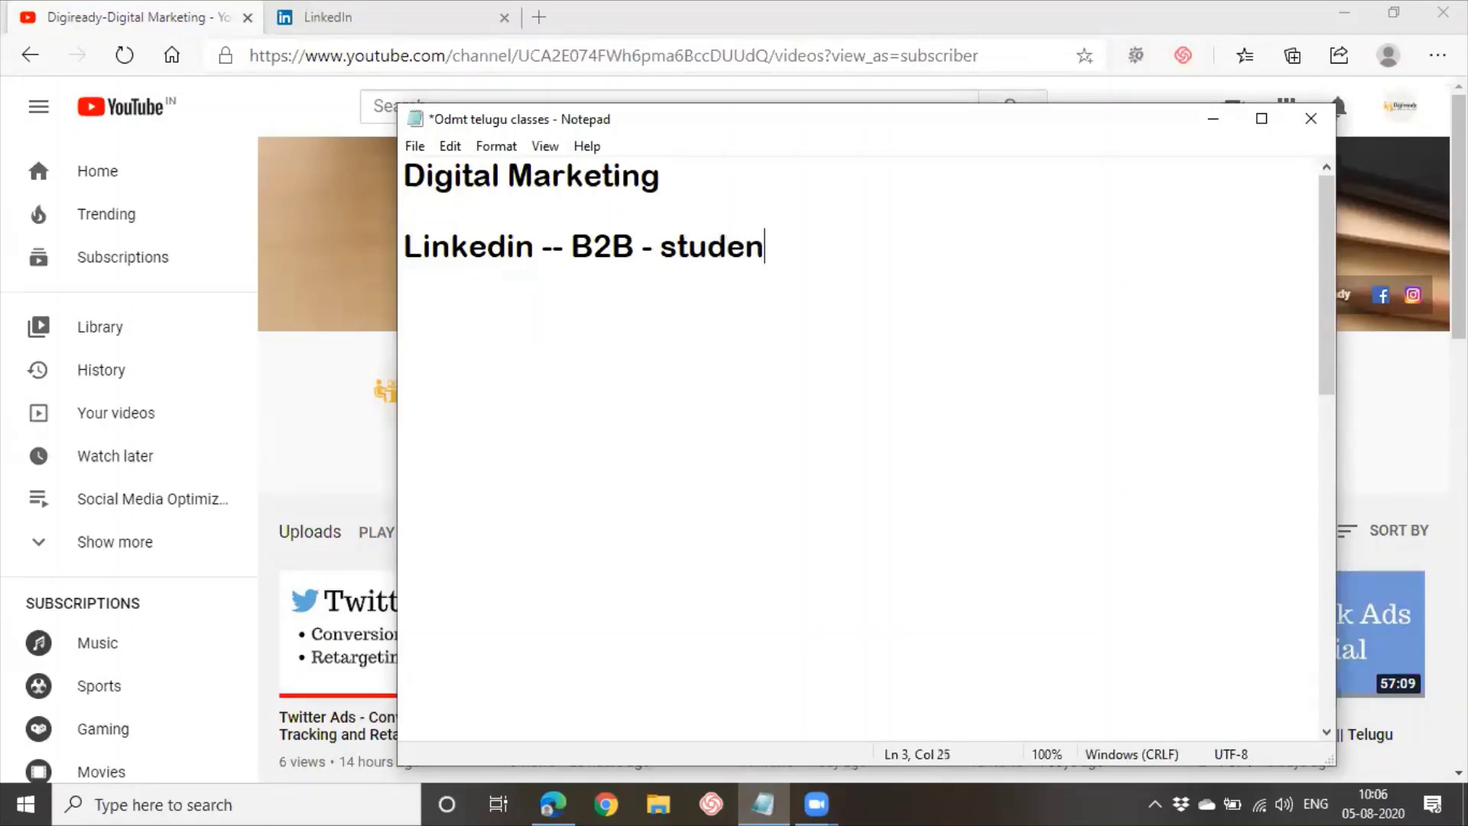
pyautogui.write('ts an')
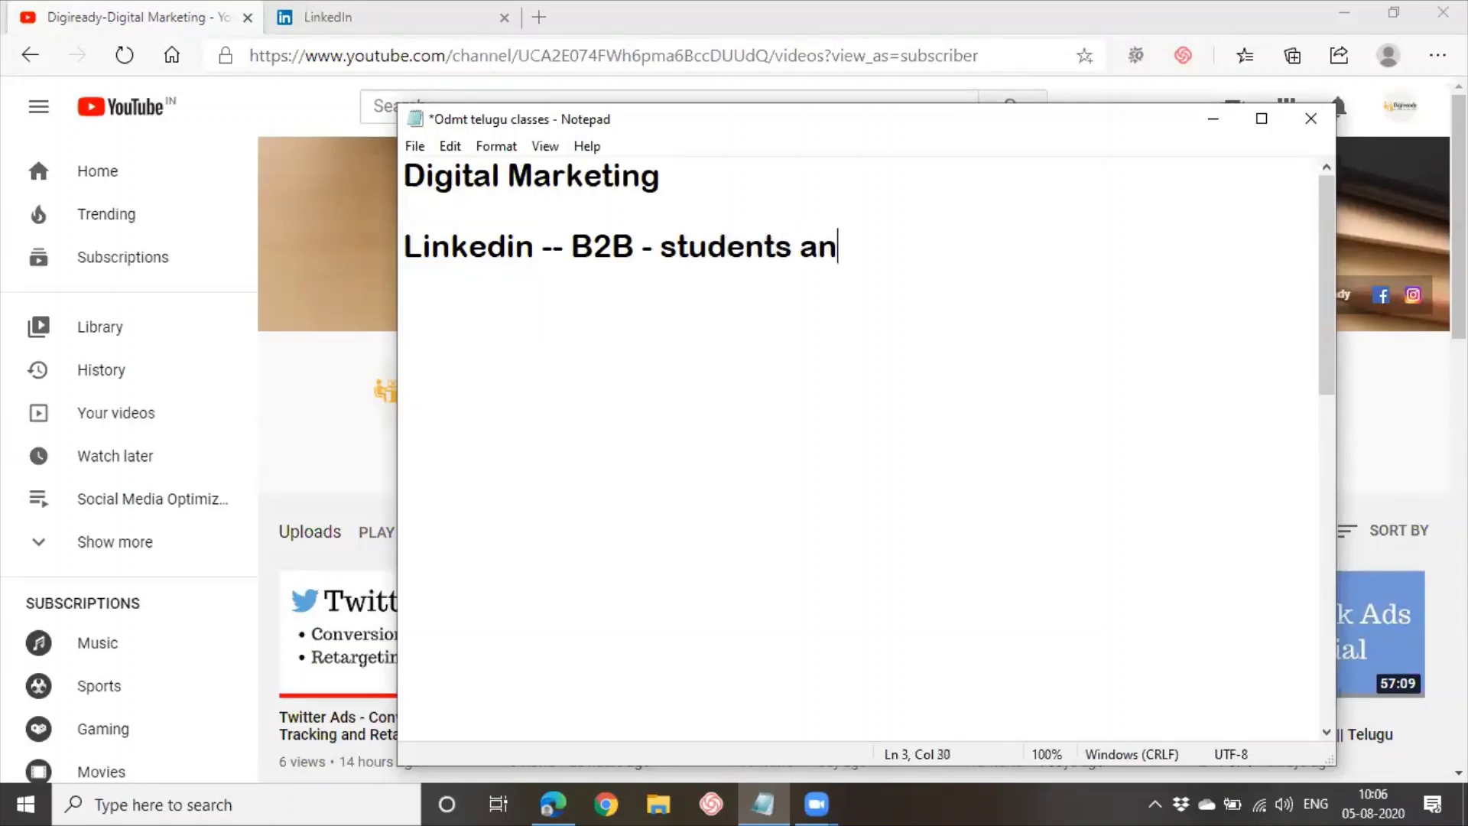
pyautogui.write('d wor')
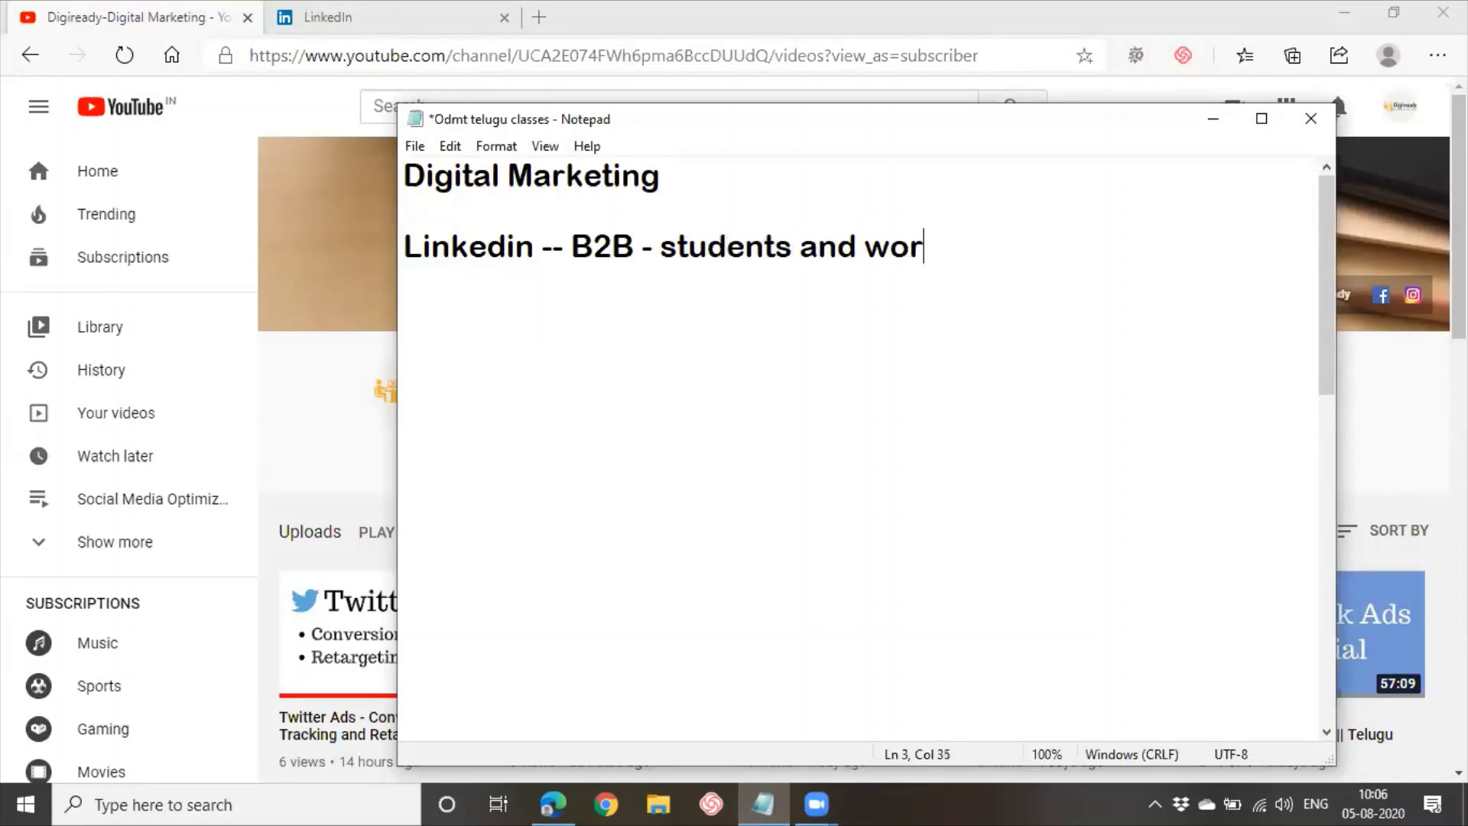
pyautogui.write('king ')
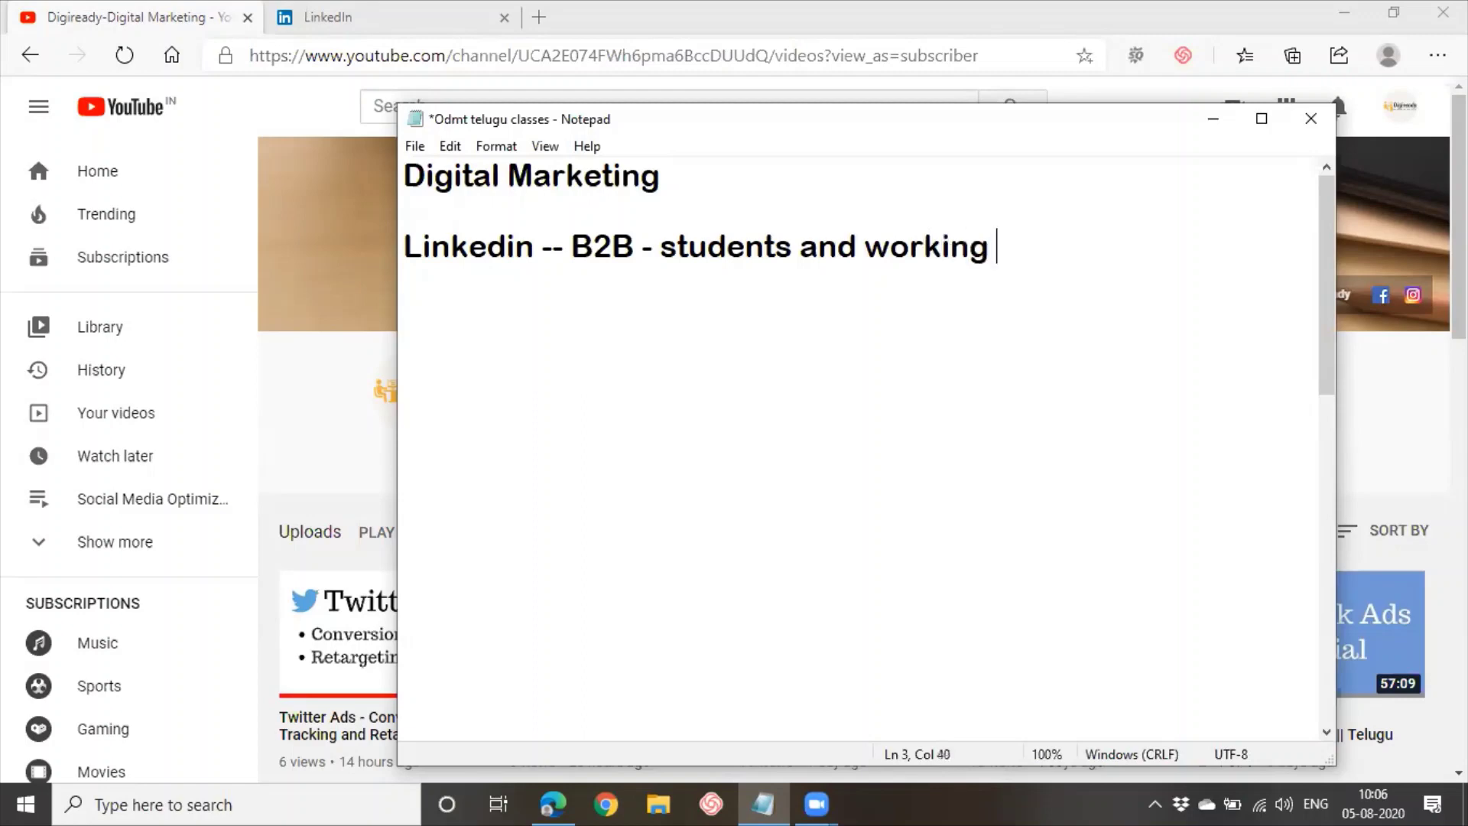
pyautogui.write('professi')
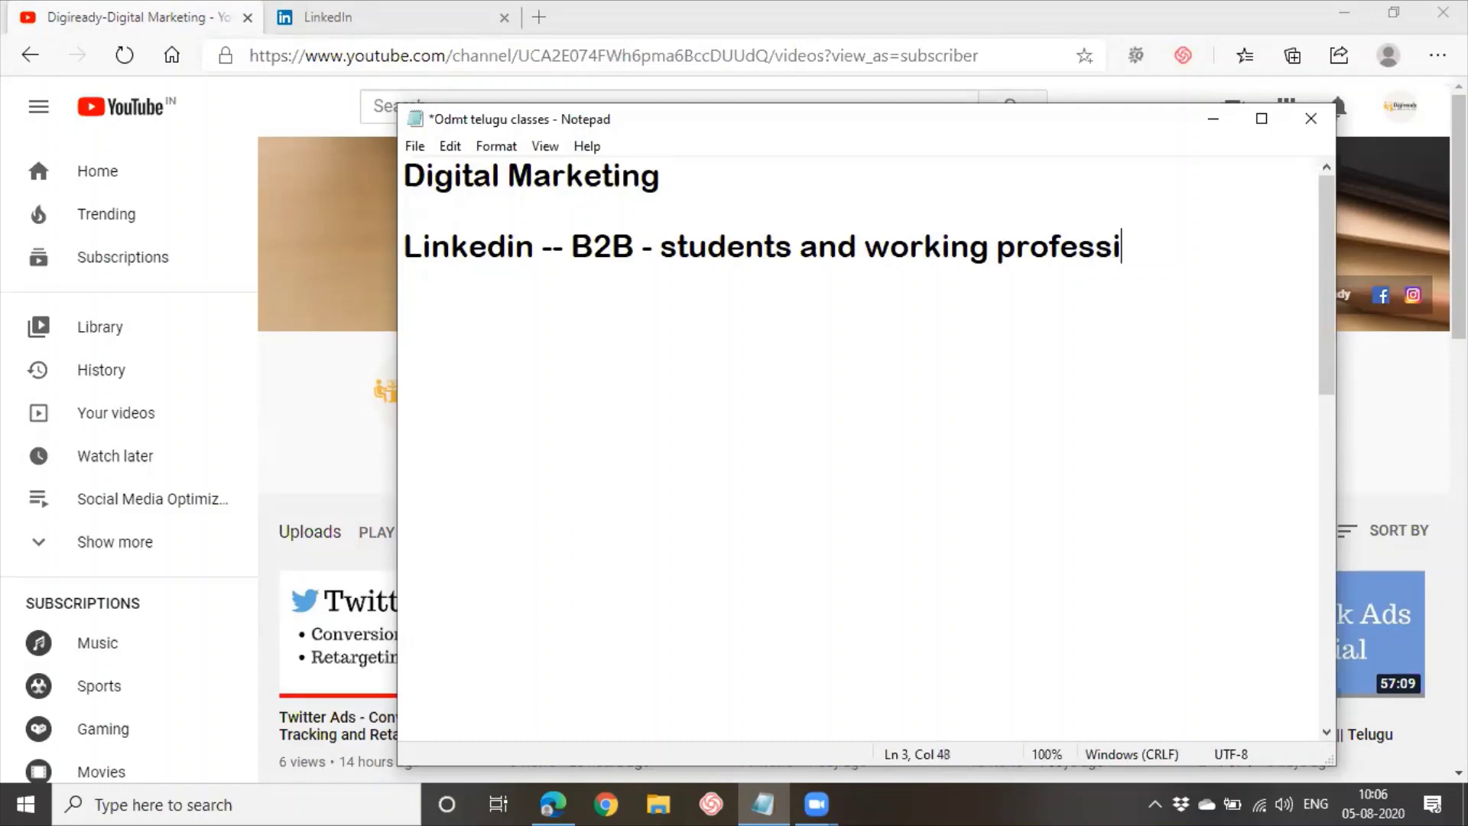
pyautogui.write('onals')
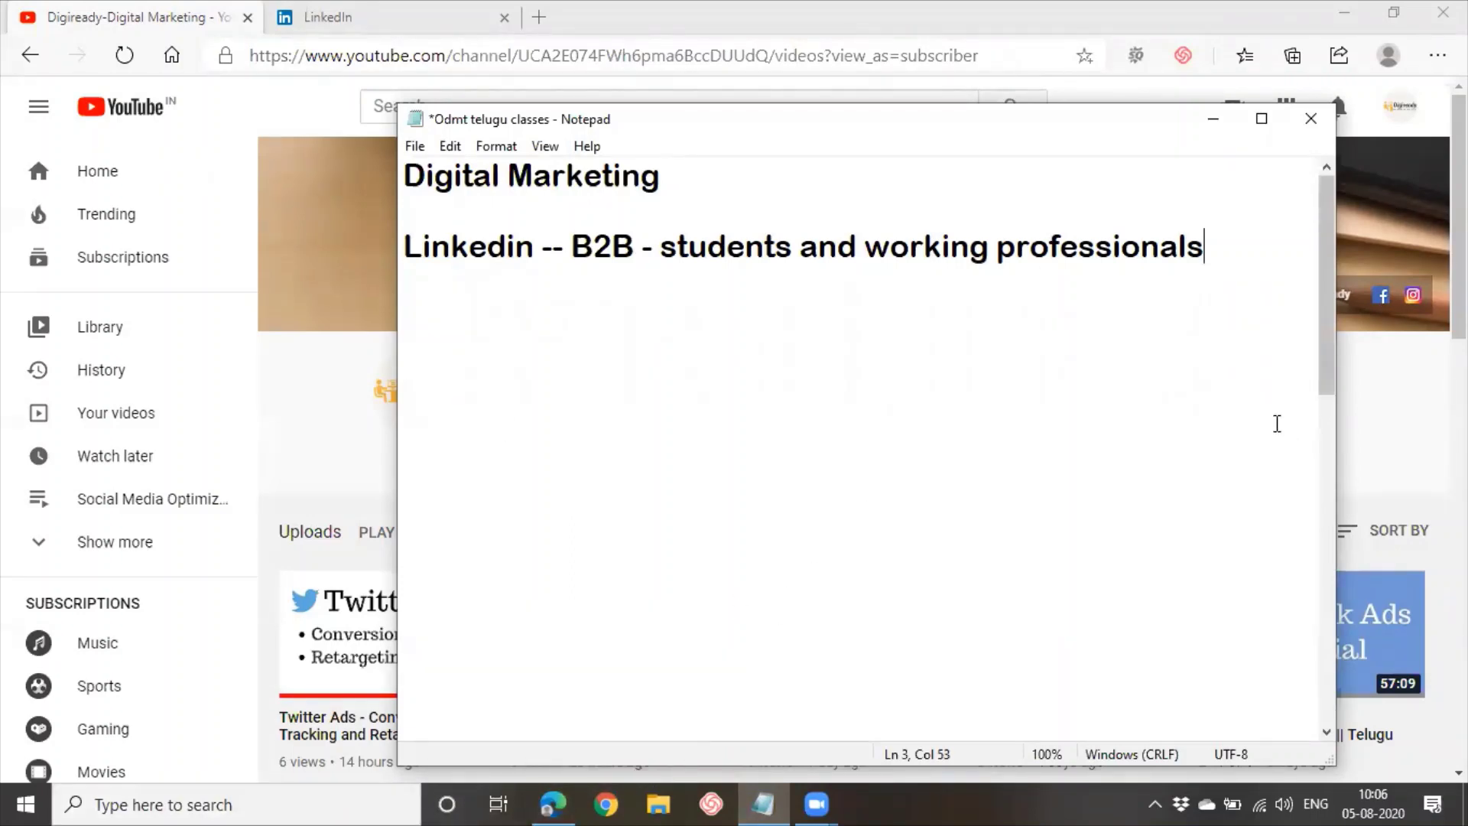
# Add the line "ceo of googrej" to the notes, one blank line below the Linkedin entry
pyautogui.press('Return')
pyautogui.press('Return')
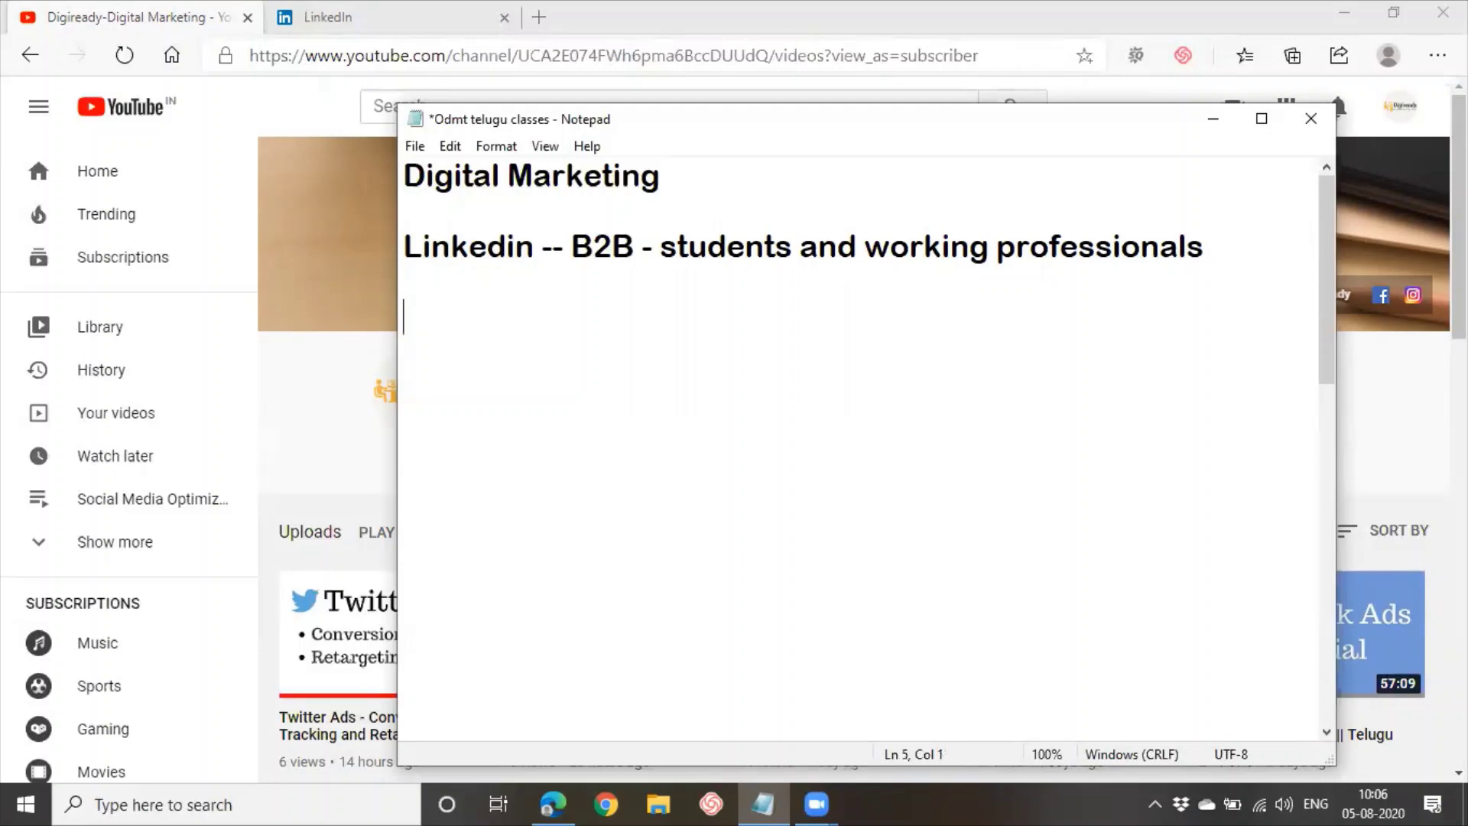
pyautogui.write('ceo o')
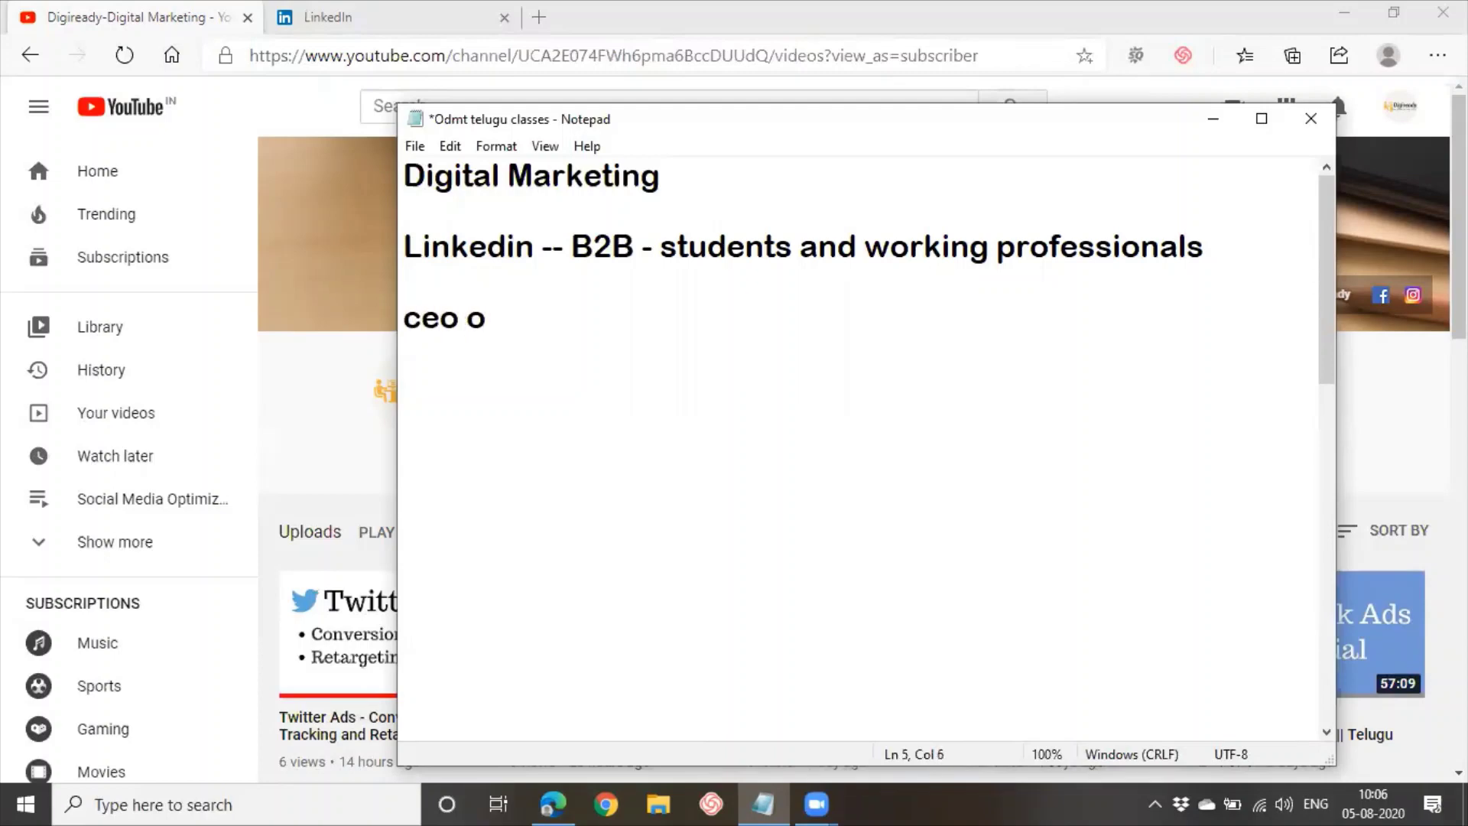
pyautogui.write('f goo')
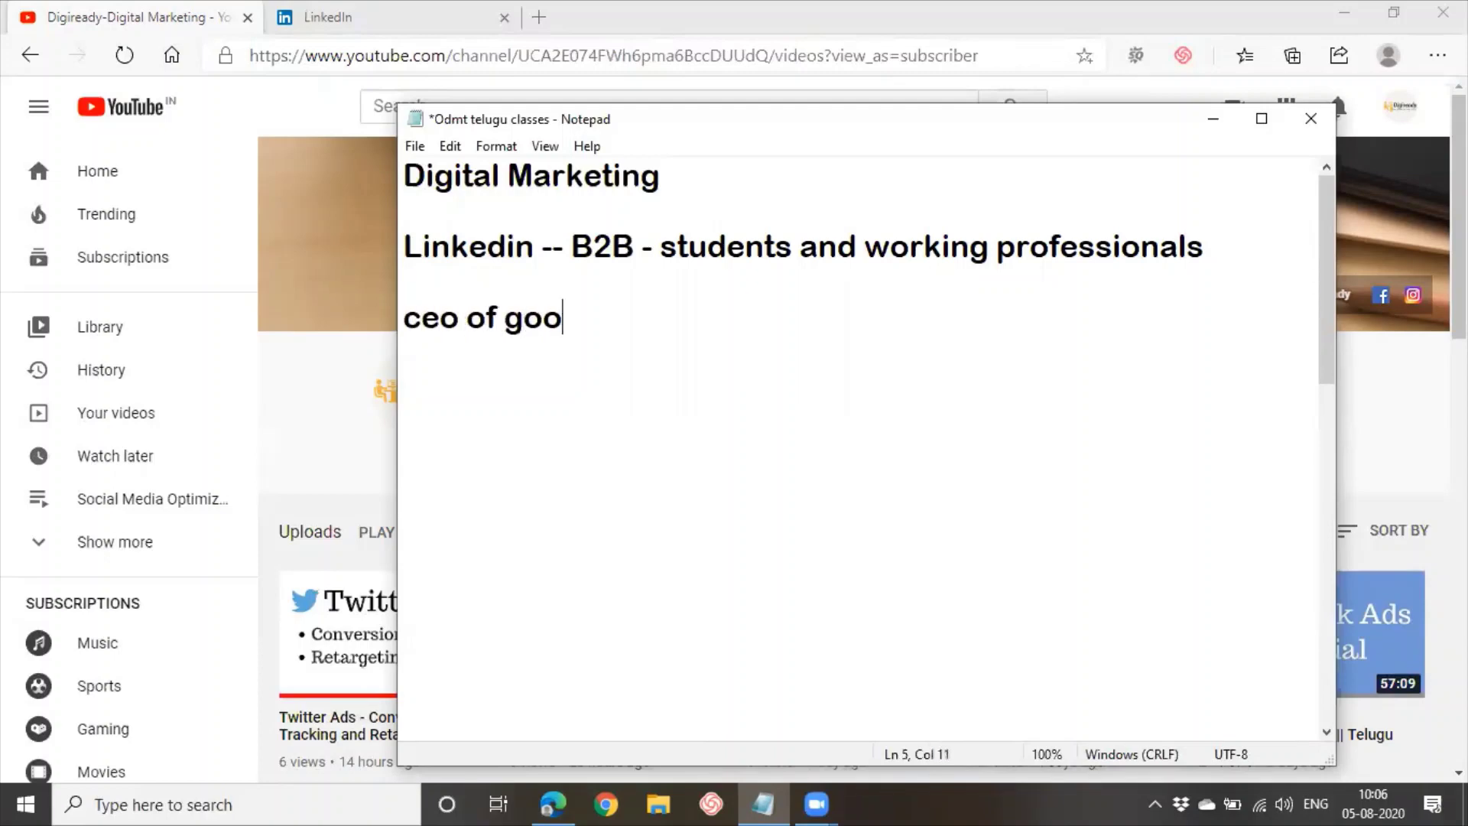
pyautogui.write('grej')
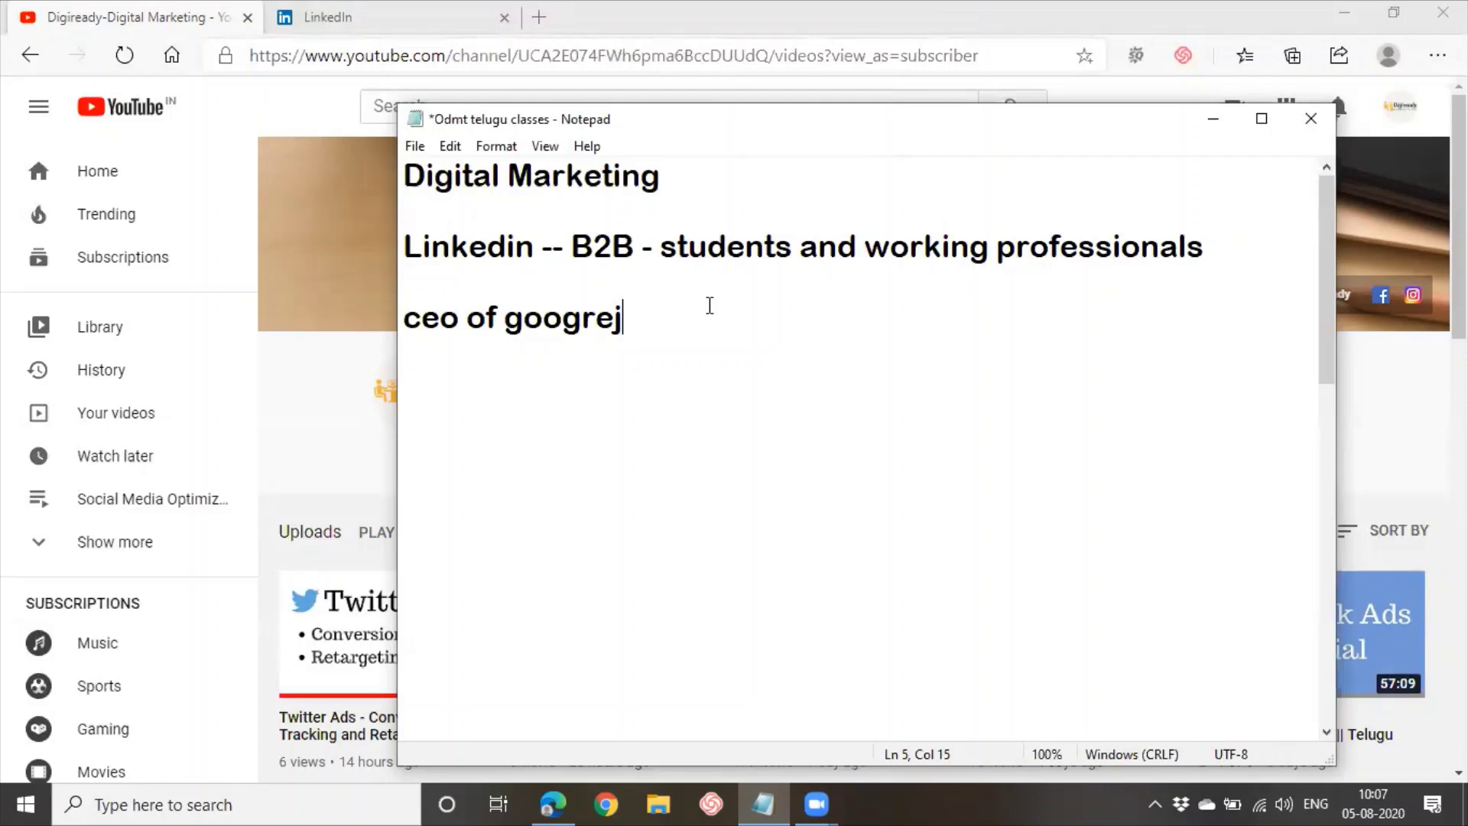
# Return from the notes to the Edge browser and close the YouTube channel tab
pyautogui.click(1222, 130)
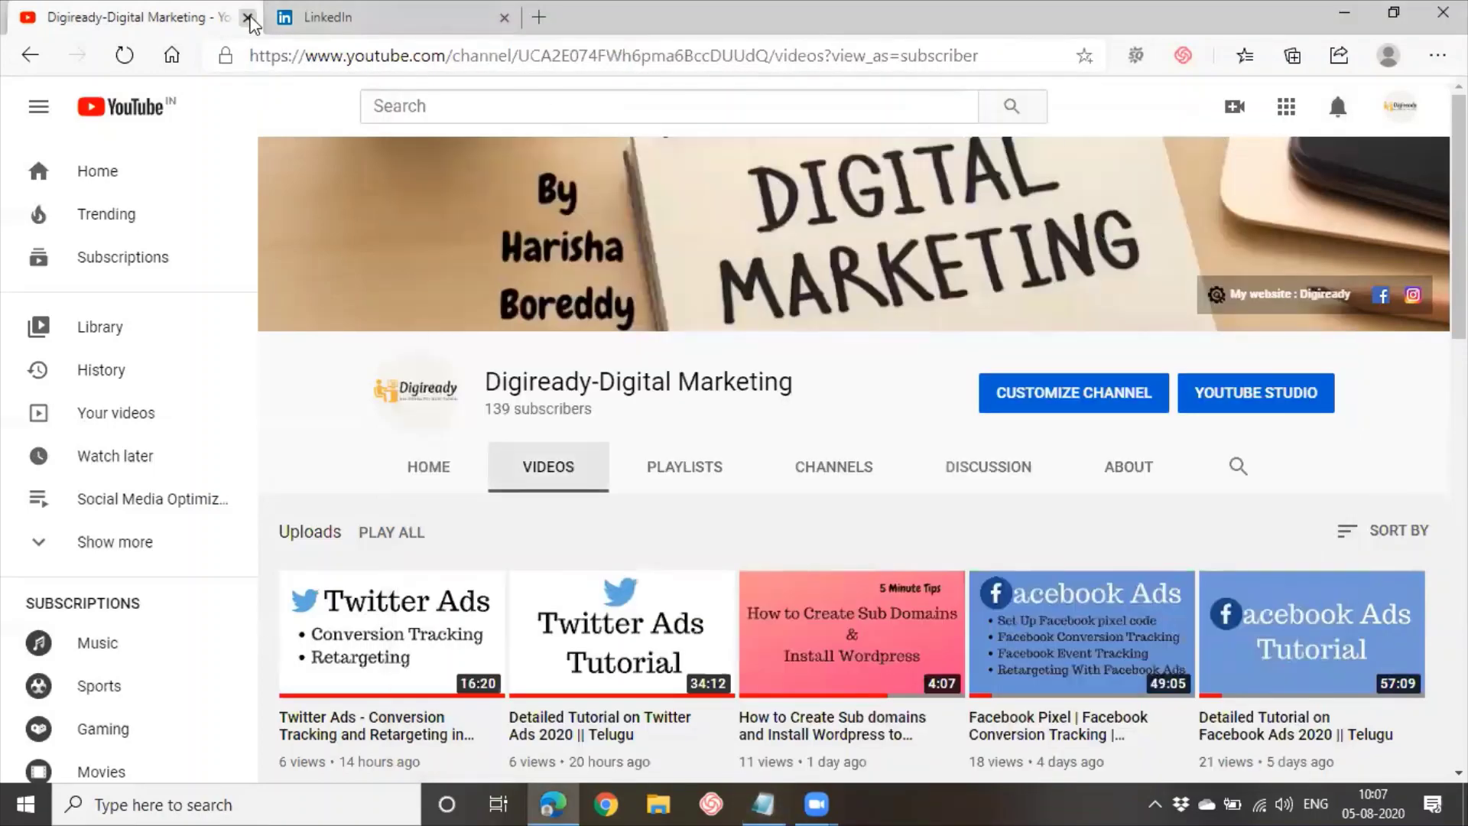
pyautogui.click(247, 18)
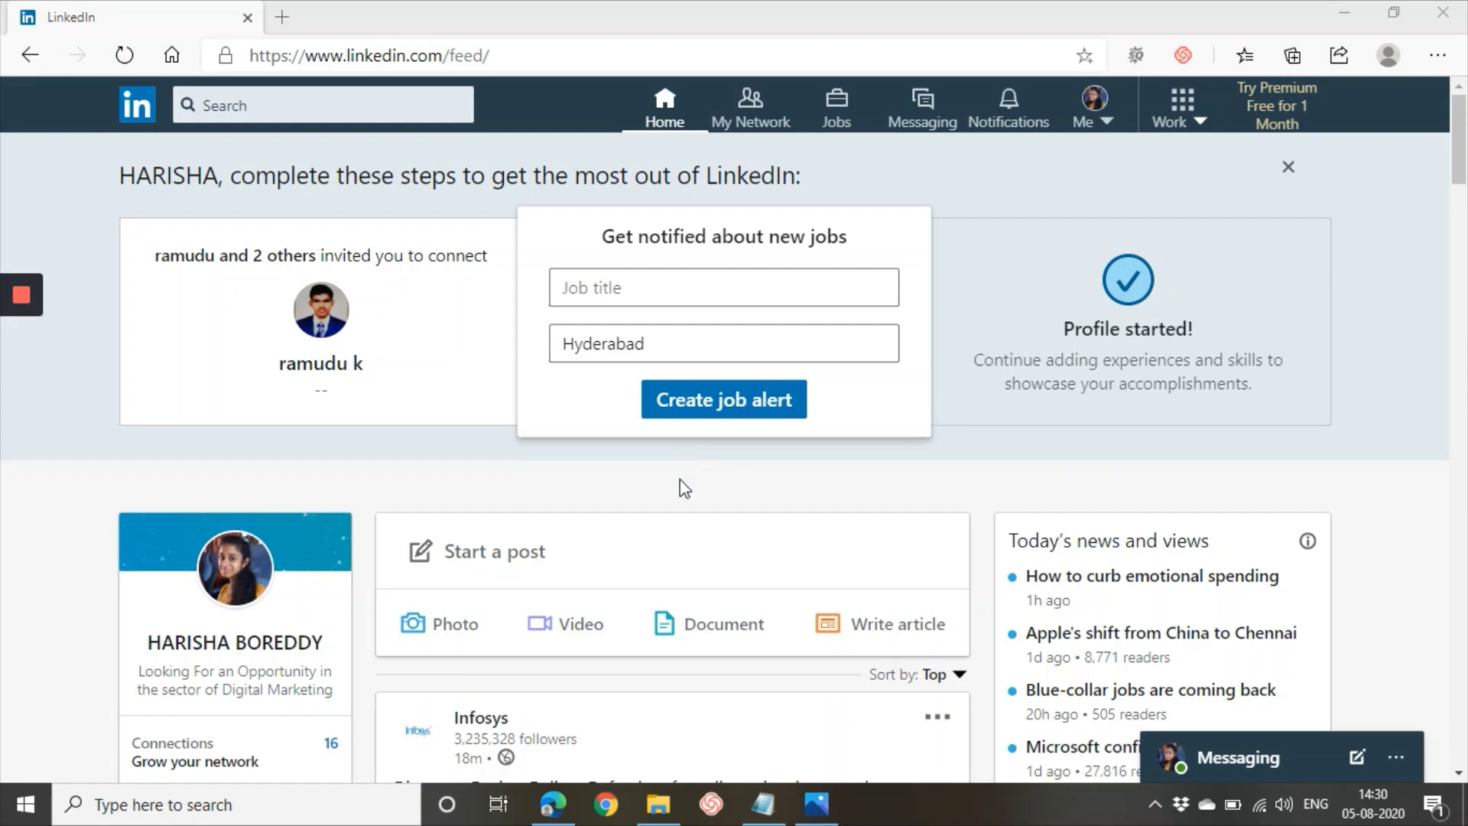
# Start creating a LinkedIn Company Page from the feed, choosing the Small business page type
pyautogui.scroll(-3, 682, 528)
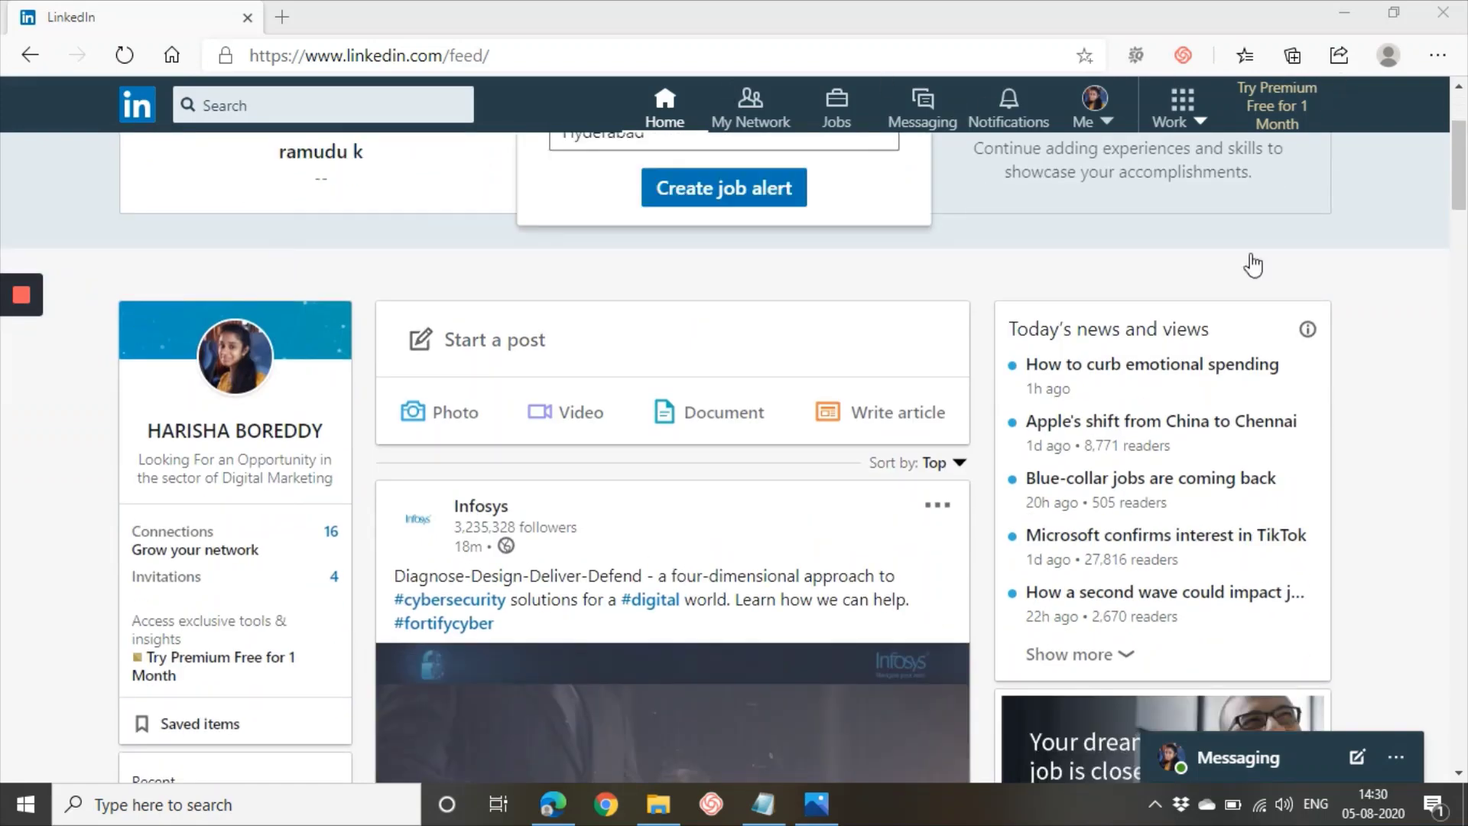
pyautogui.scroll(-8, 993, 629)
pyautogui.scroll(10, 989, 641)
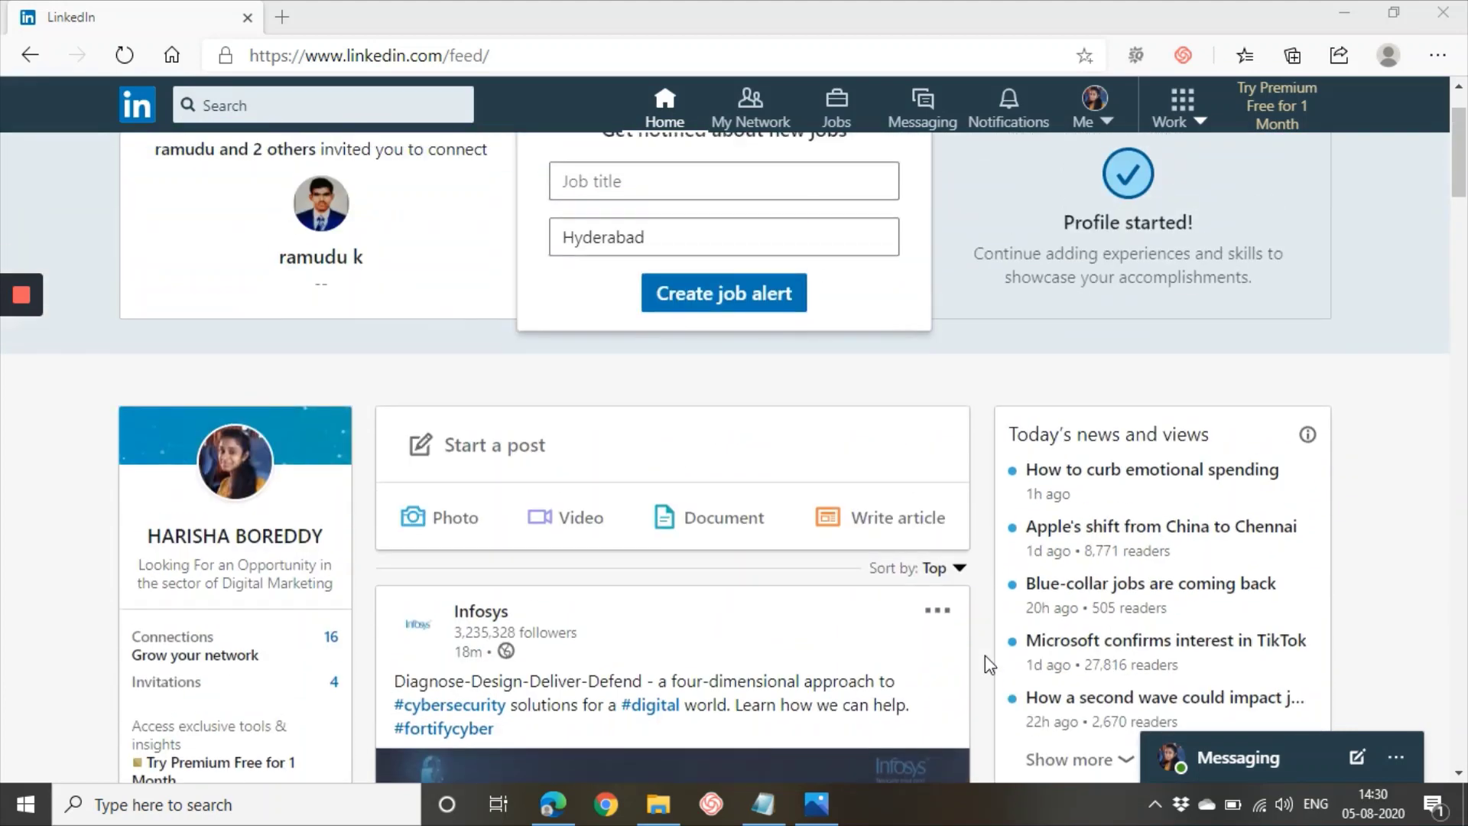
pyautogui.scroll(1, 985, 655)
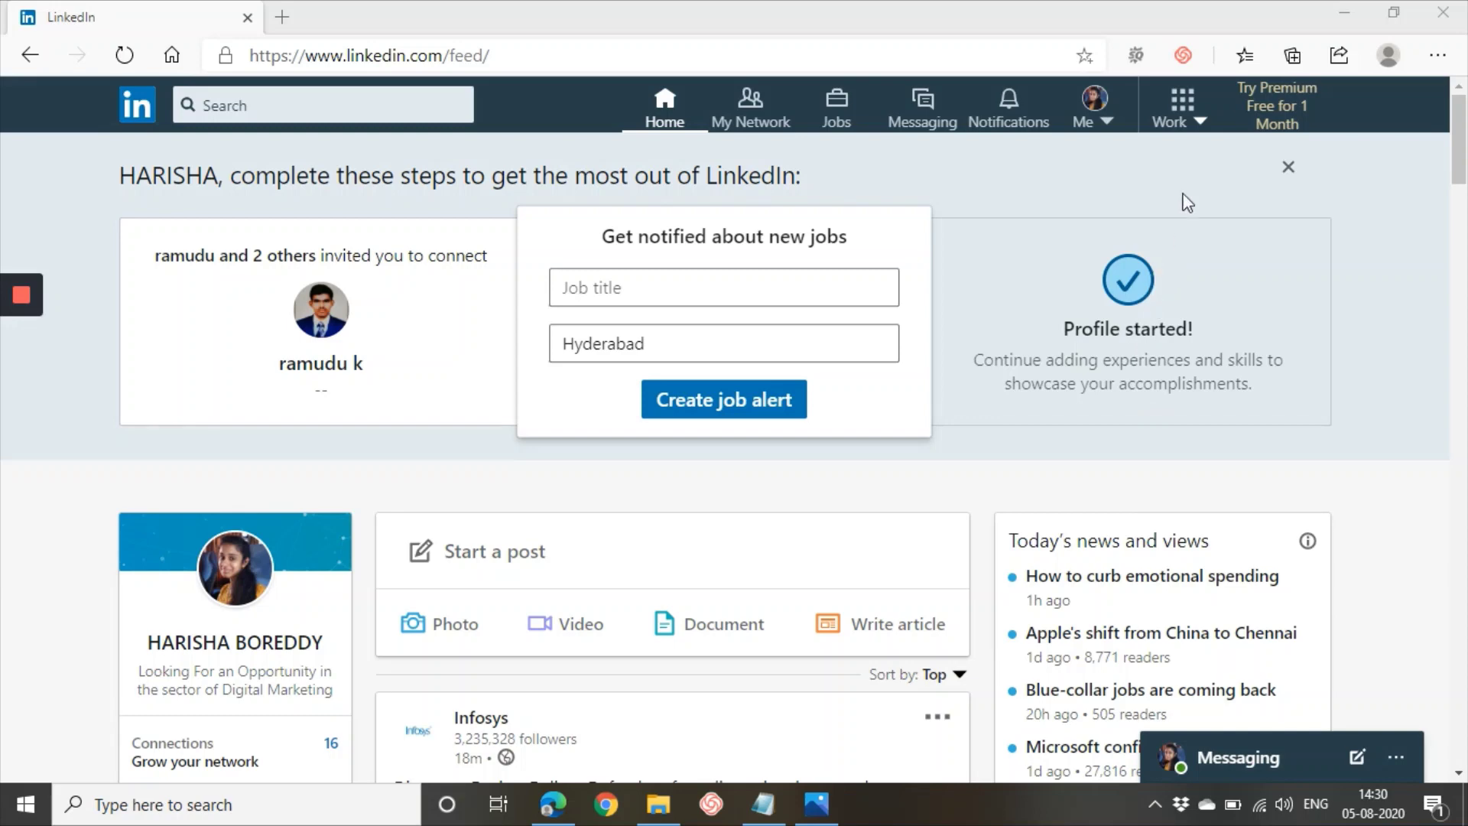
pyautogui.click(1186, 119)
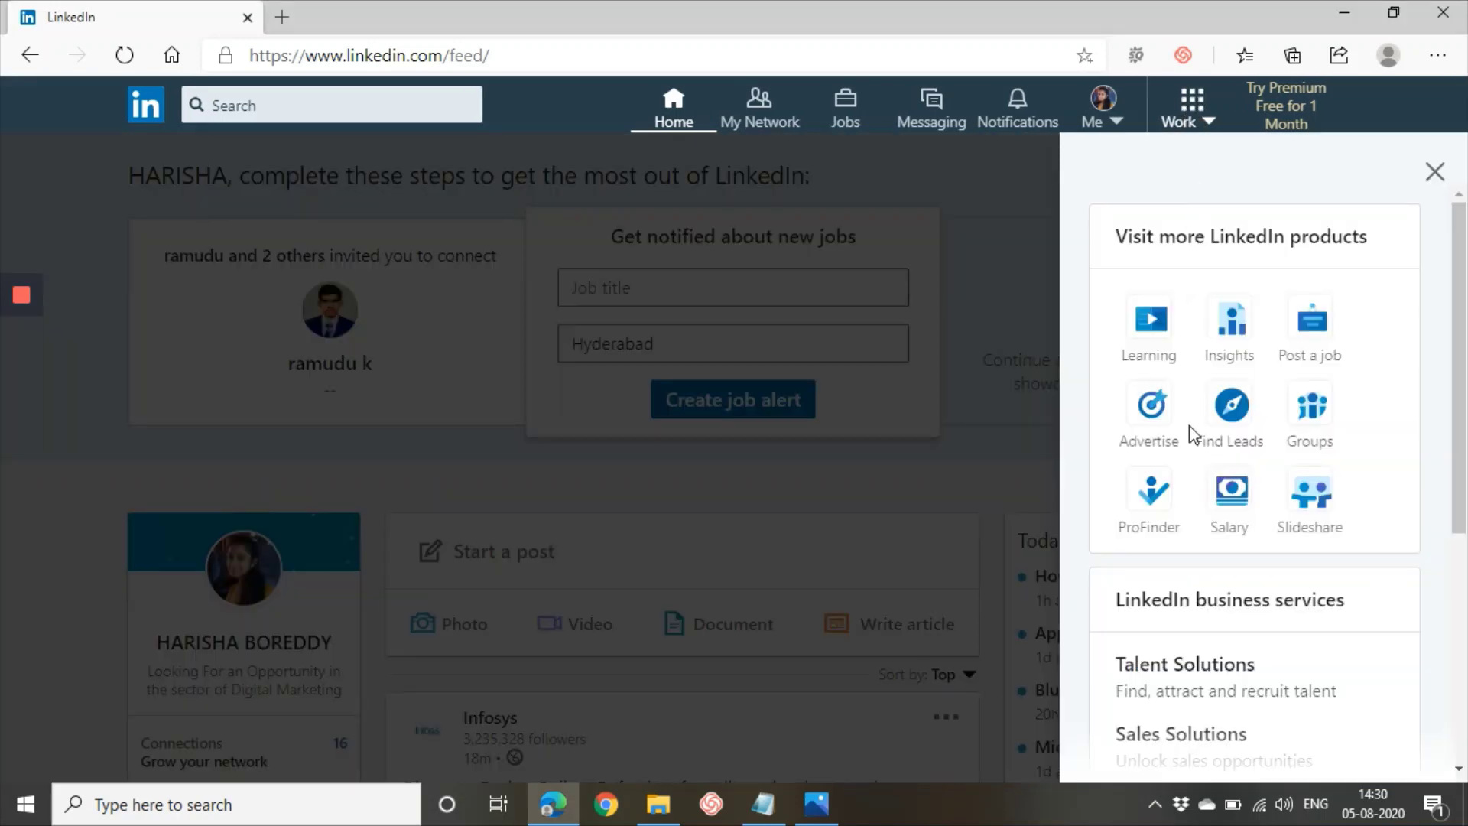
pyautogui.scroll(-5, 1190, 427)
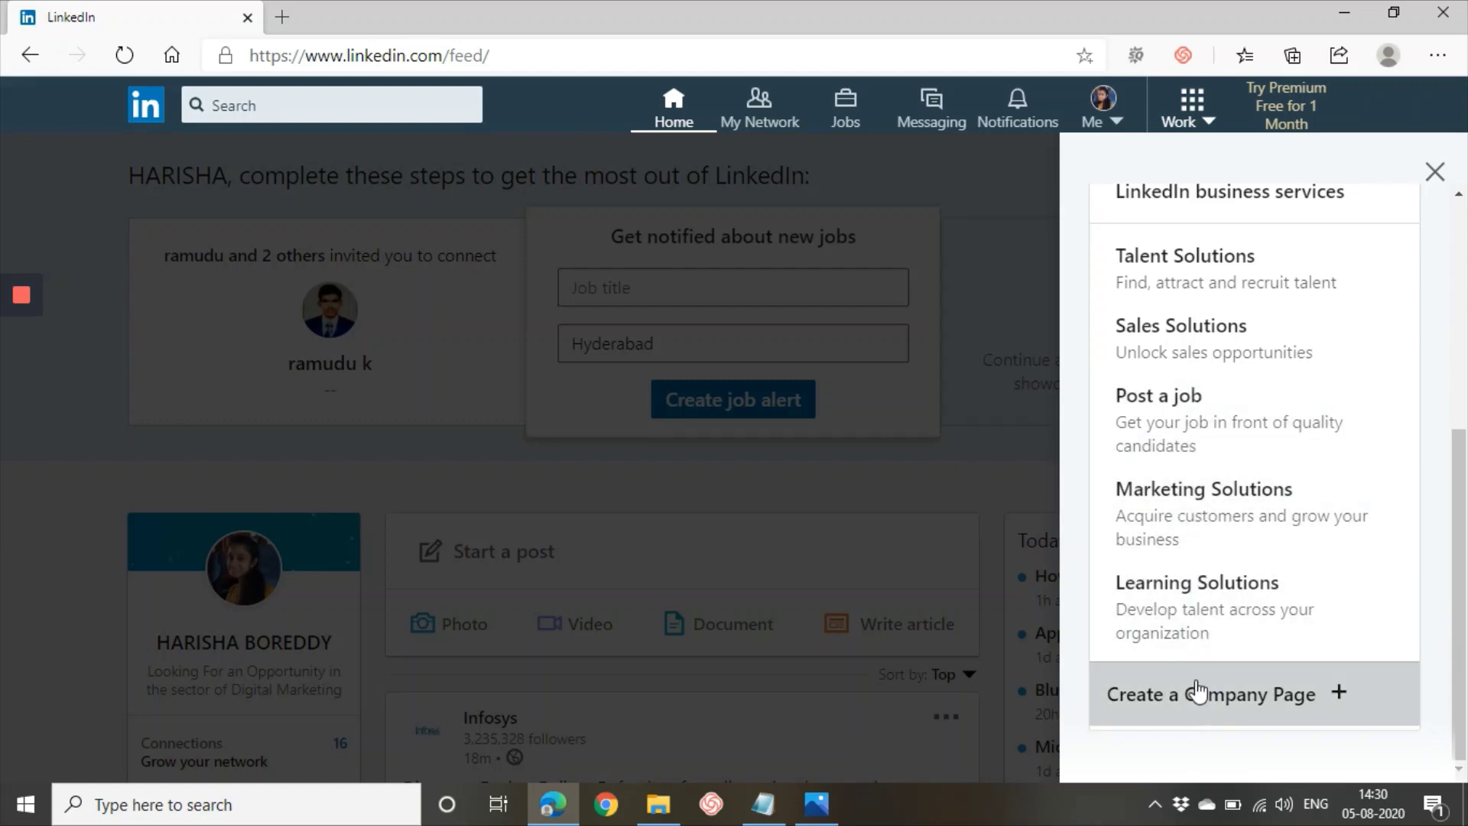
pyautogui.click(1292, 699)
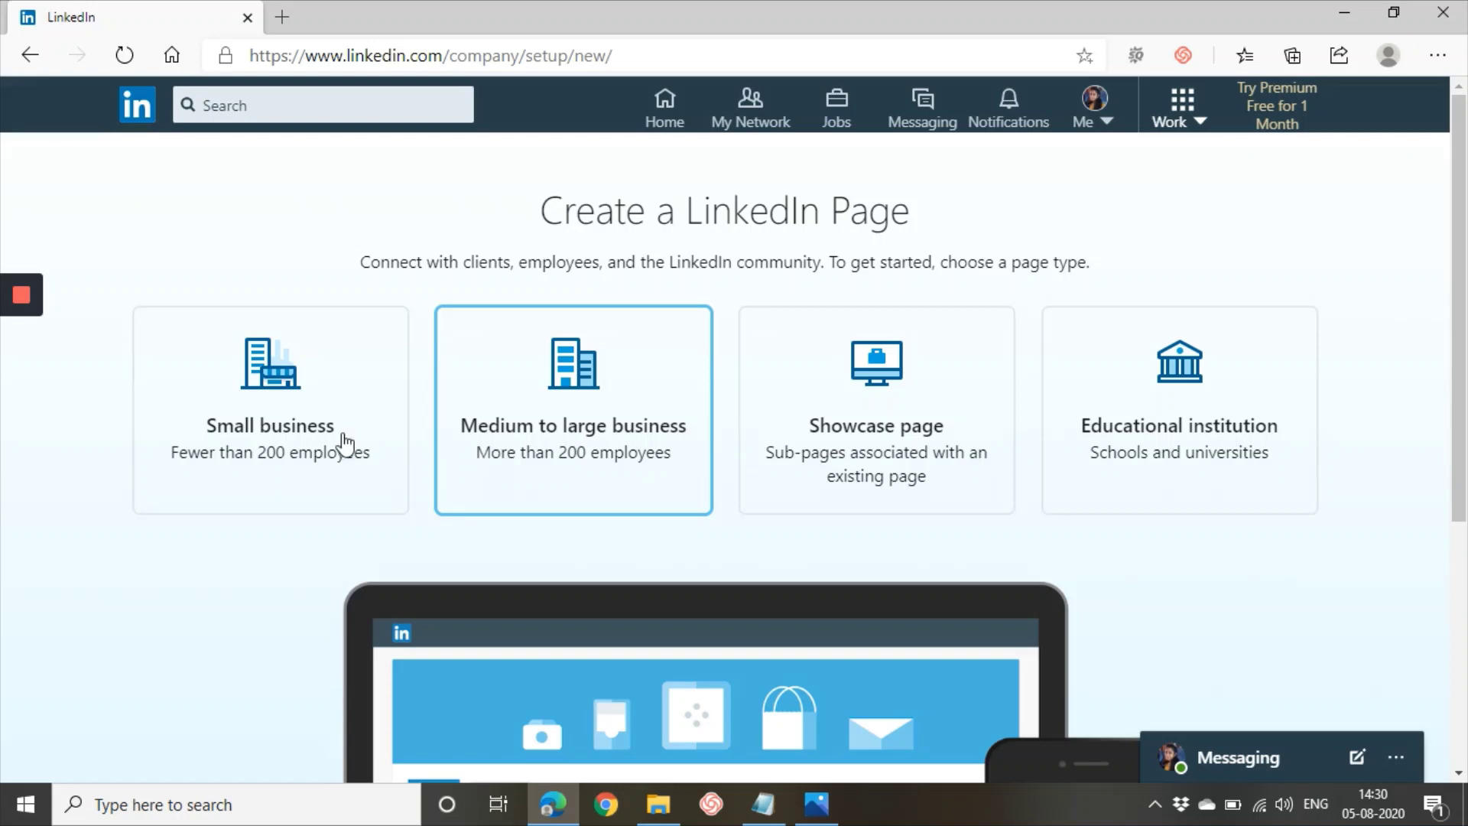
pyautogui.click(232, 419)
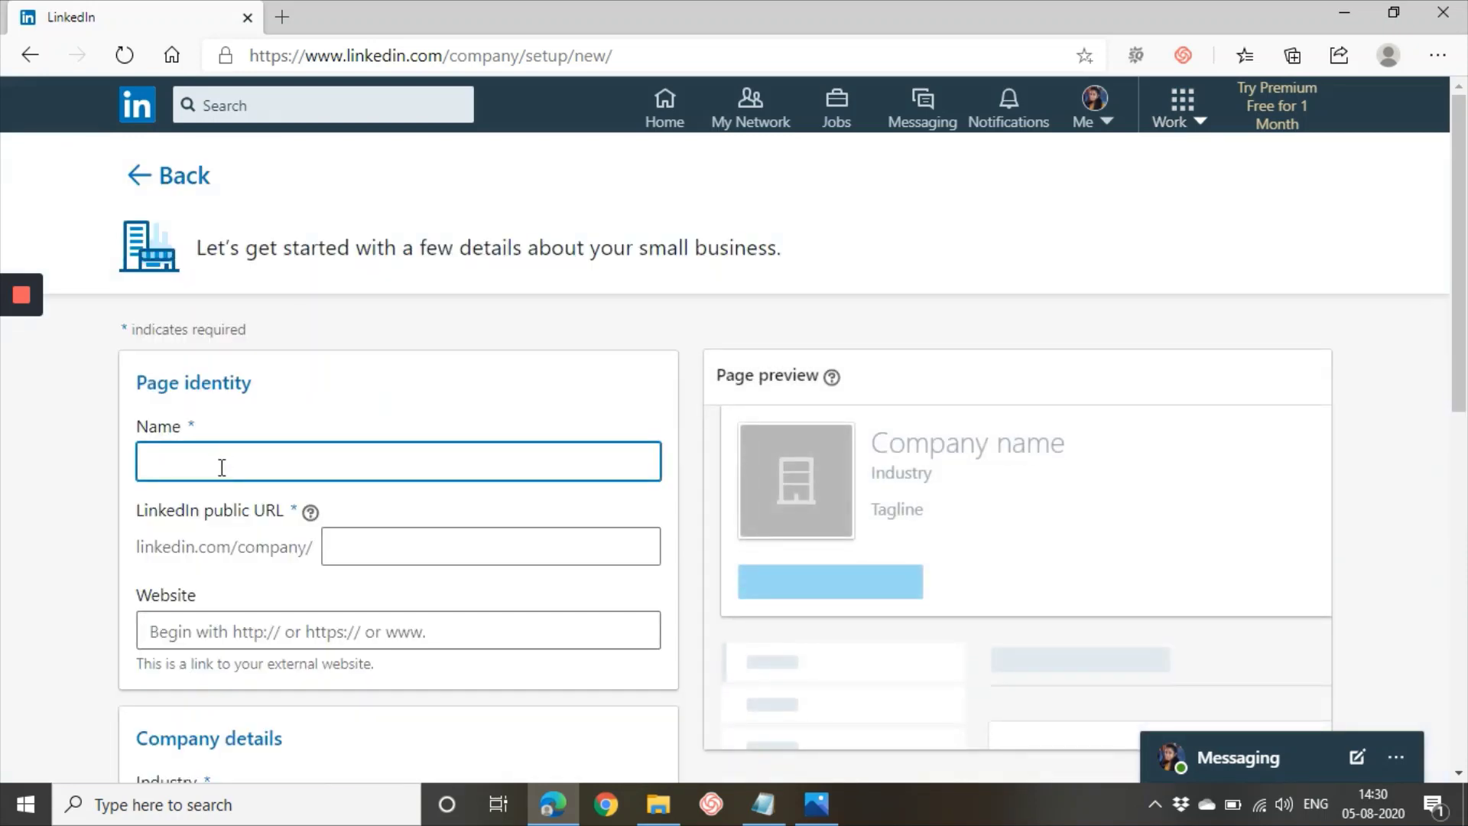
pyautogui.write('Di')
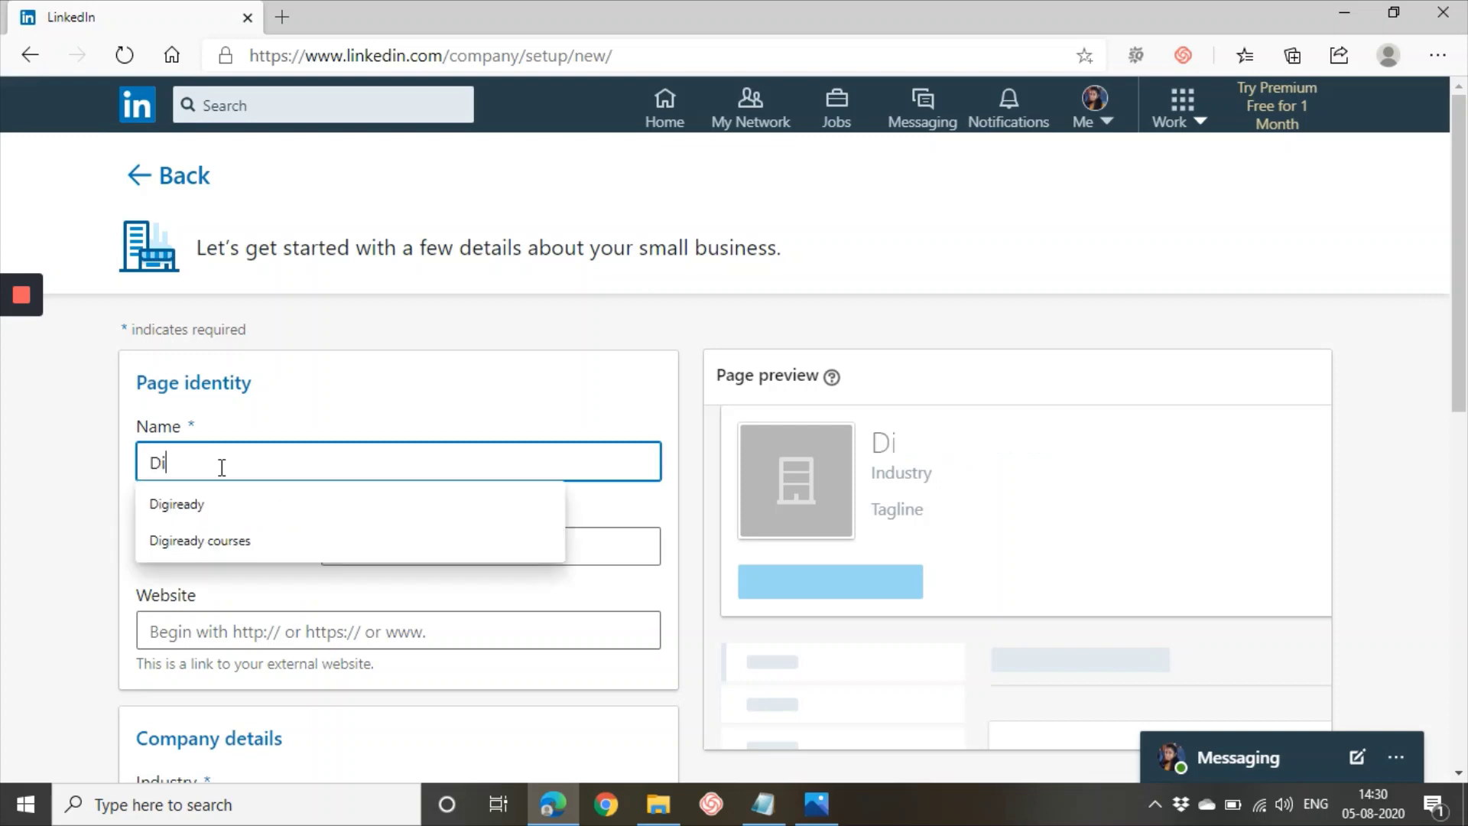
pyautogui.write('giready')
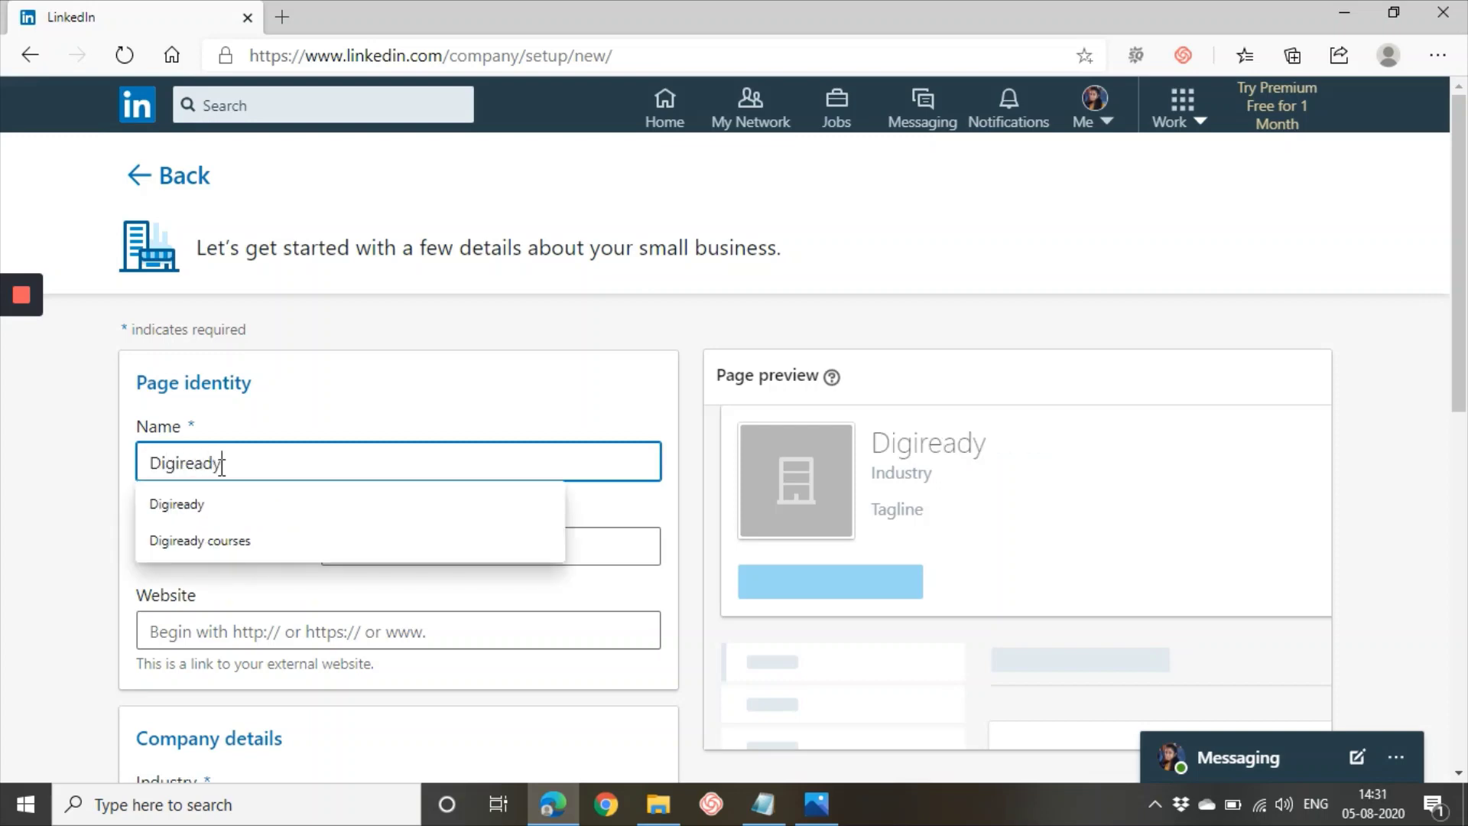
pyautogui.click(216, 503)
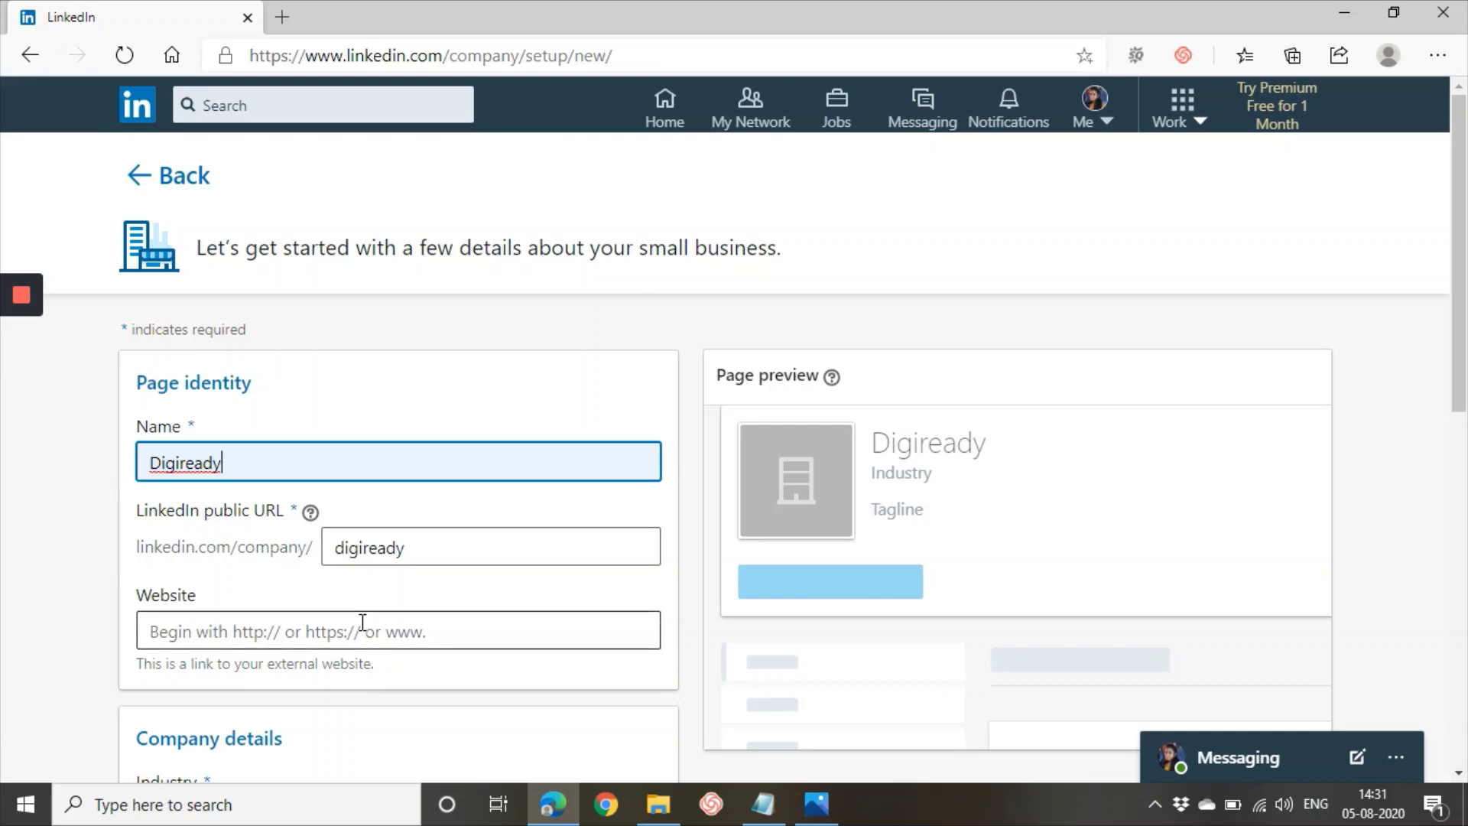
pyautogui.moveTo(132, 544); pyautogui.dragTo(462, 548)
pyautogui.click(453, 593)
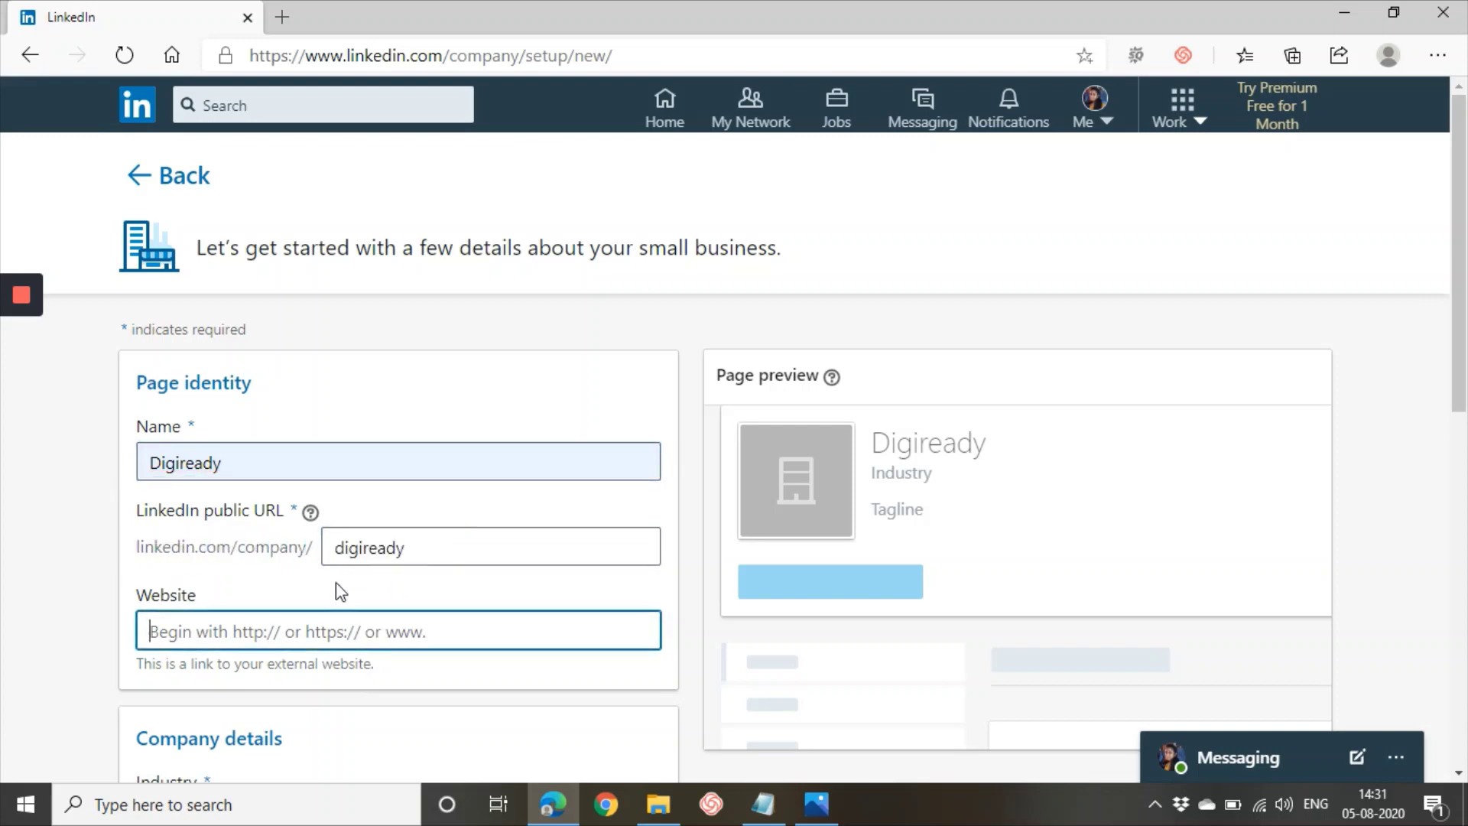
pyautogui.click(297, 631)
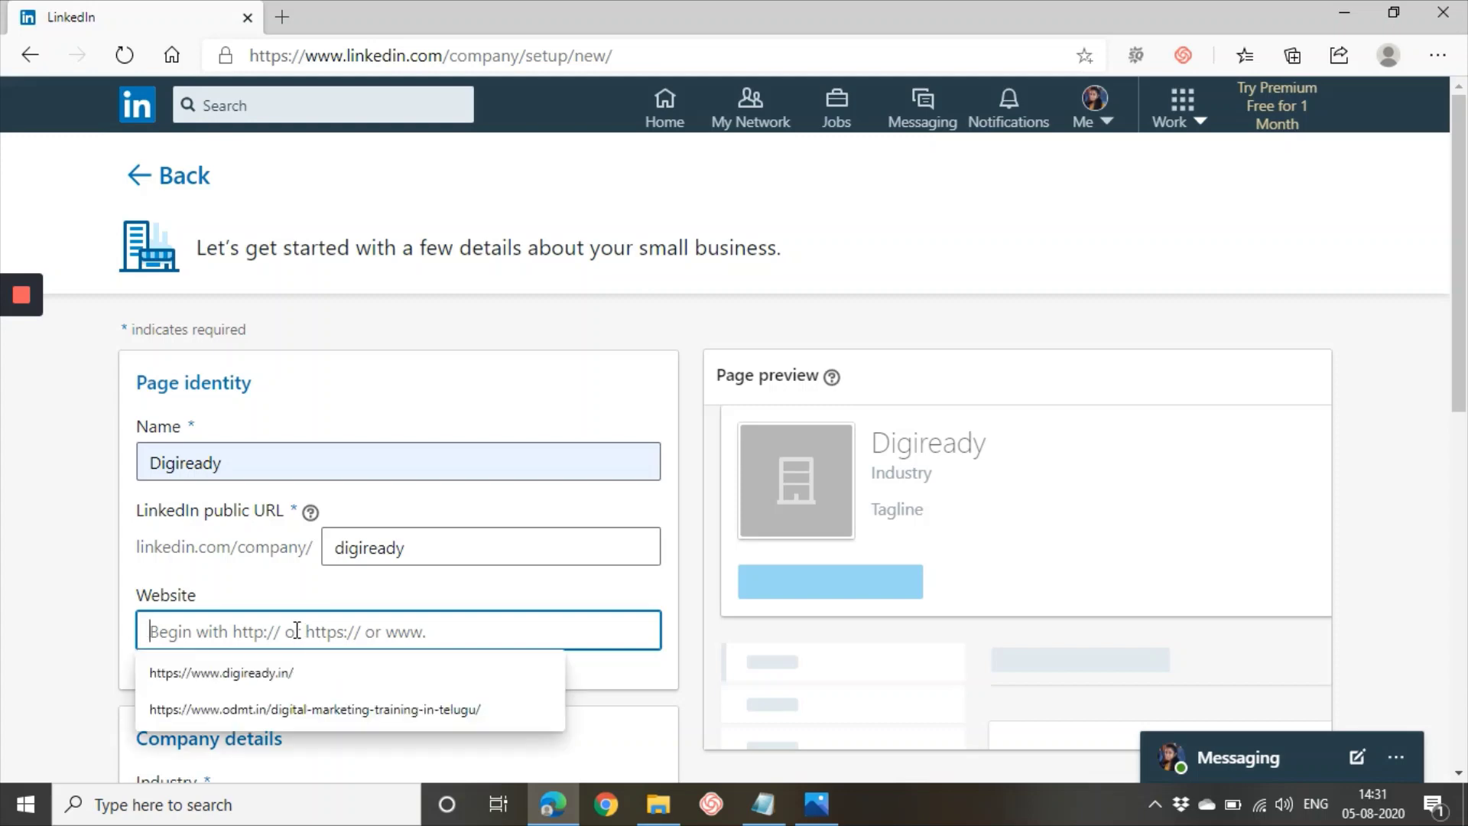
pyautogui.click(270, 667)
# Set the company's industry to E-learning in the company details
pyautogui.scroll(-5, 278, 639)
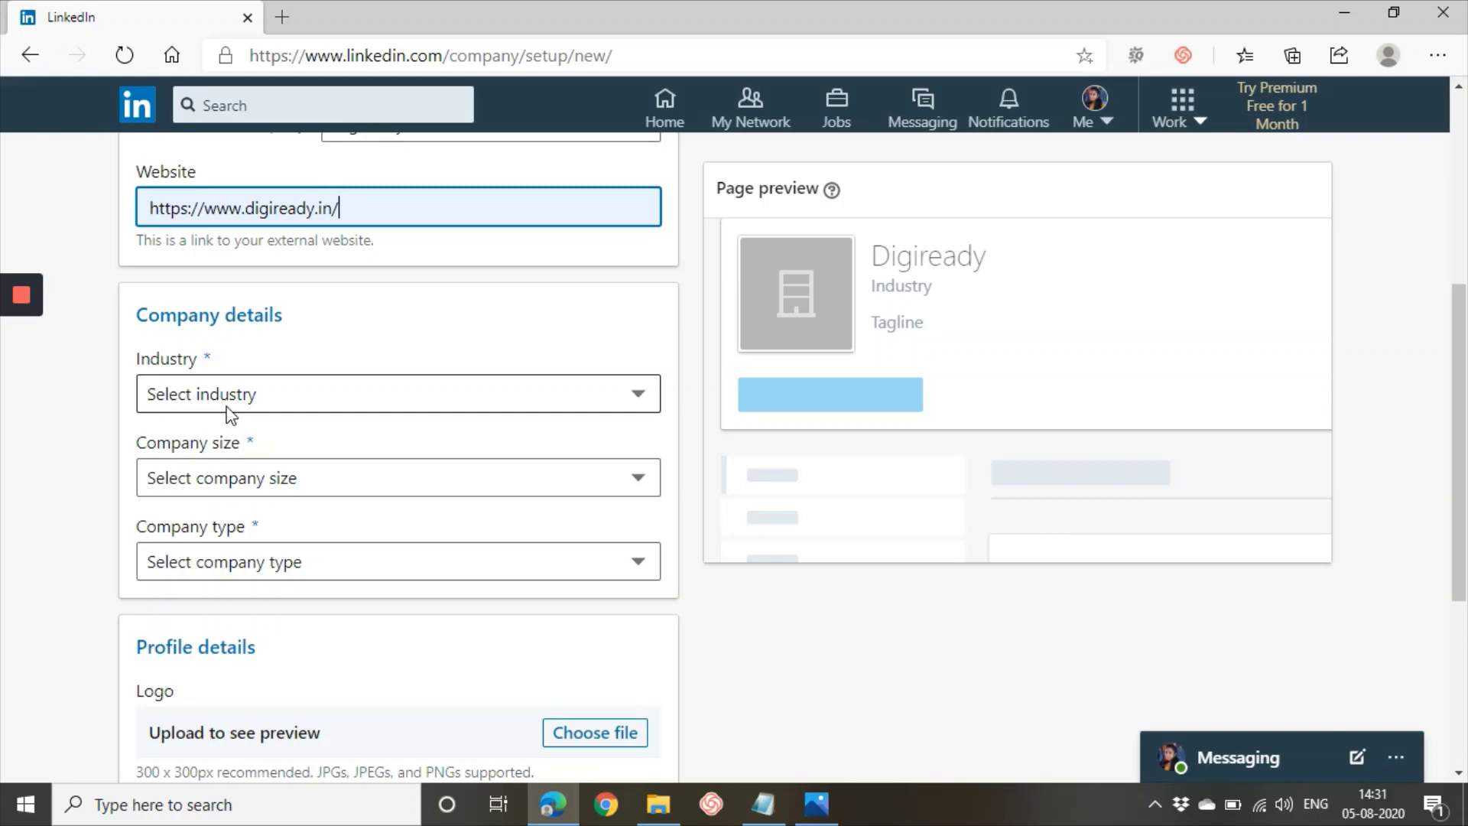
pyautogui.click(228, 405)
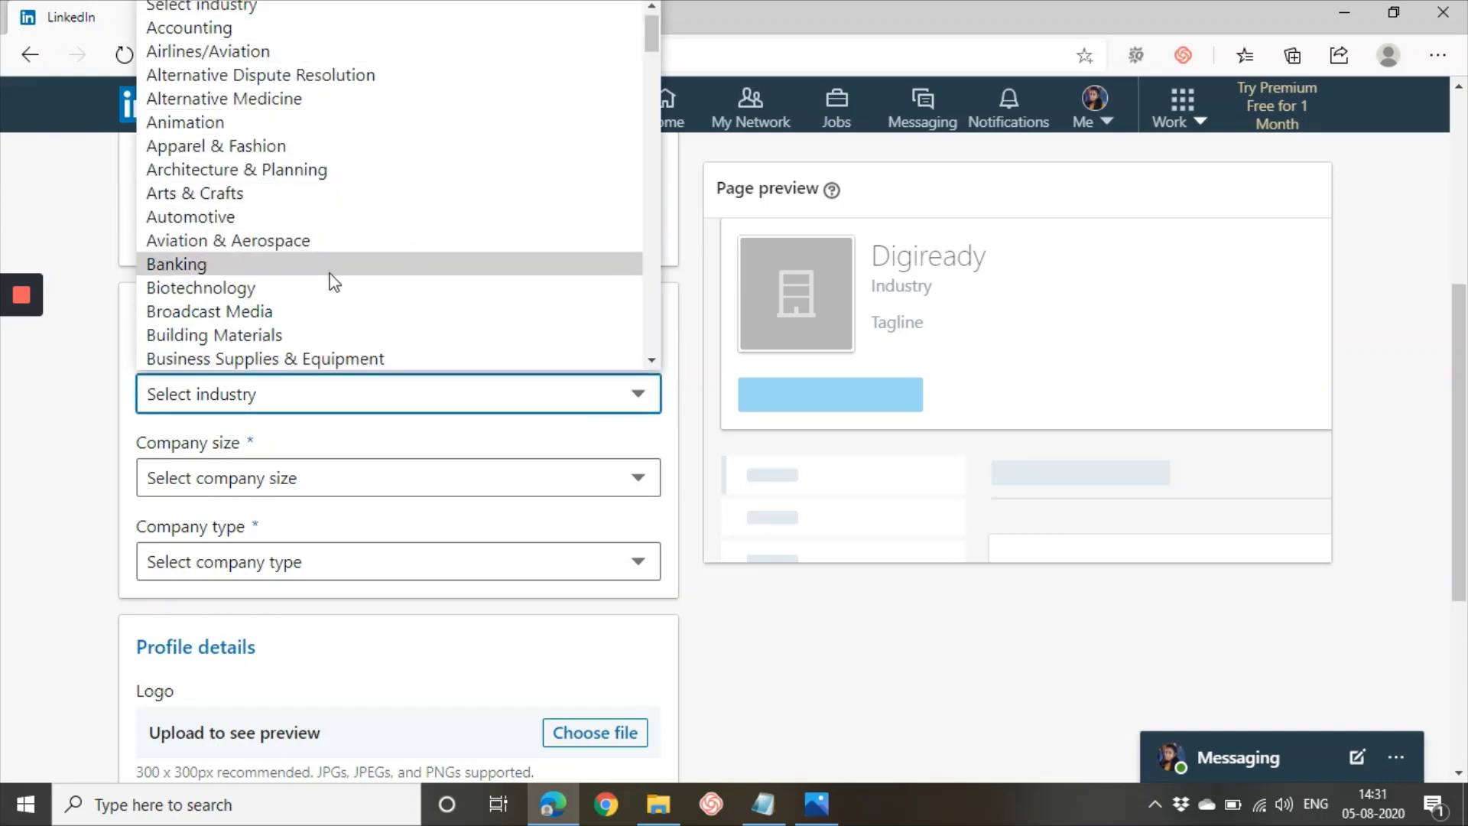
pyautogui.press('d')
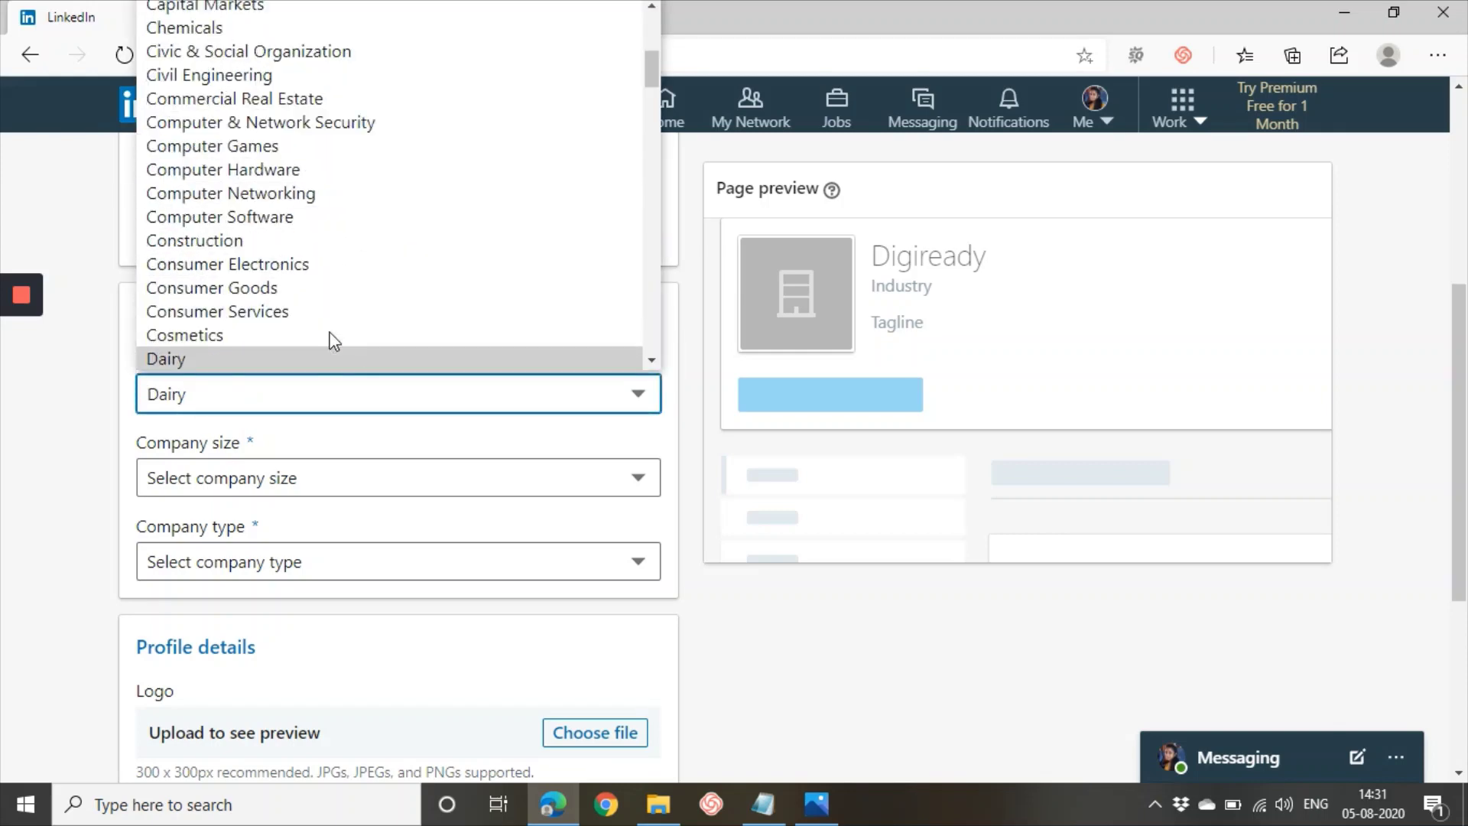
pyautogui.press('Down')
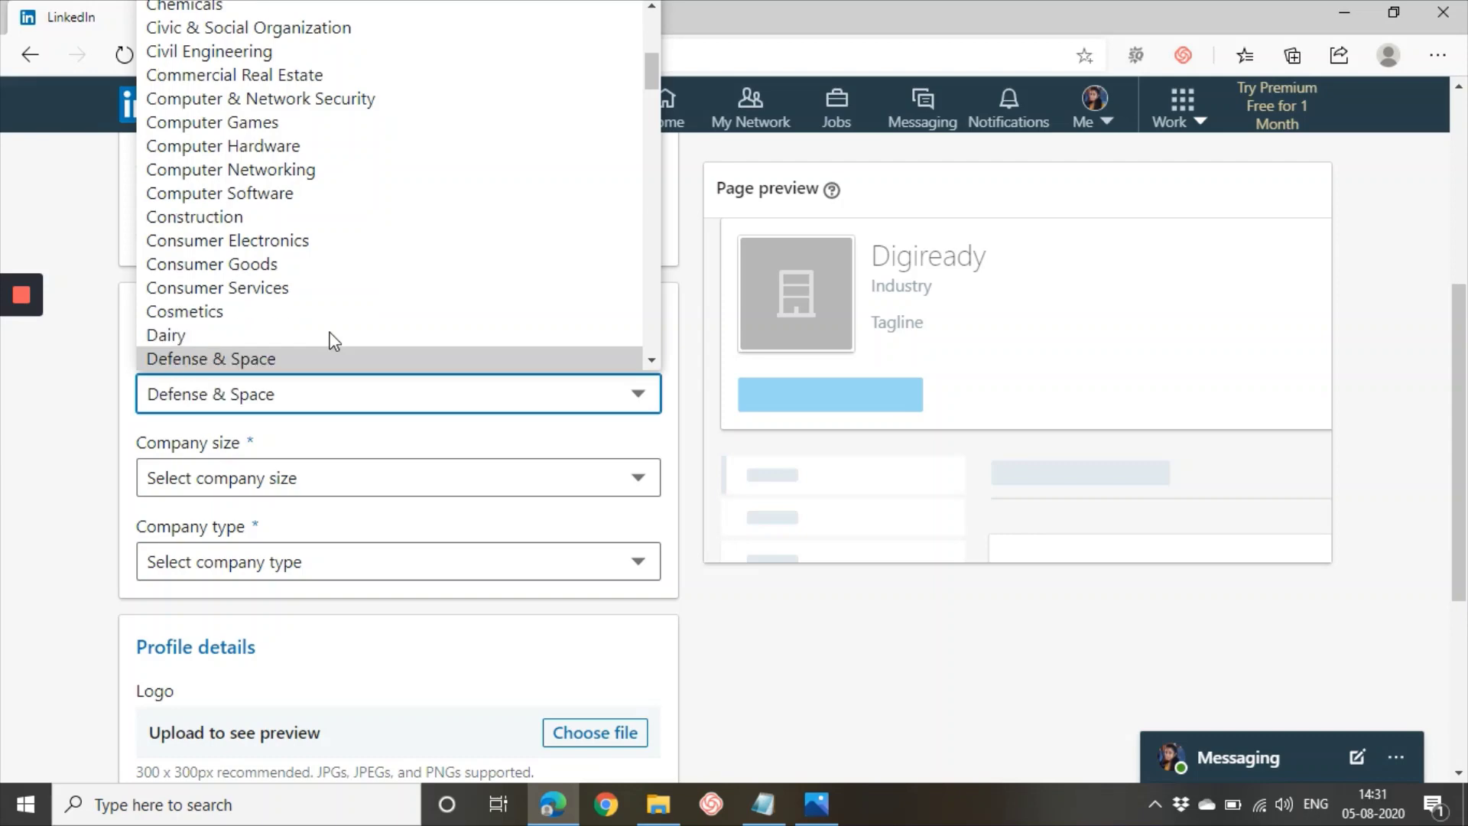
pyautogui.scroll(-2, 323, 323)
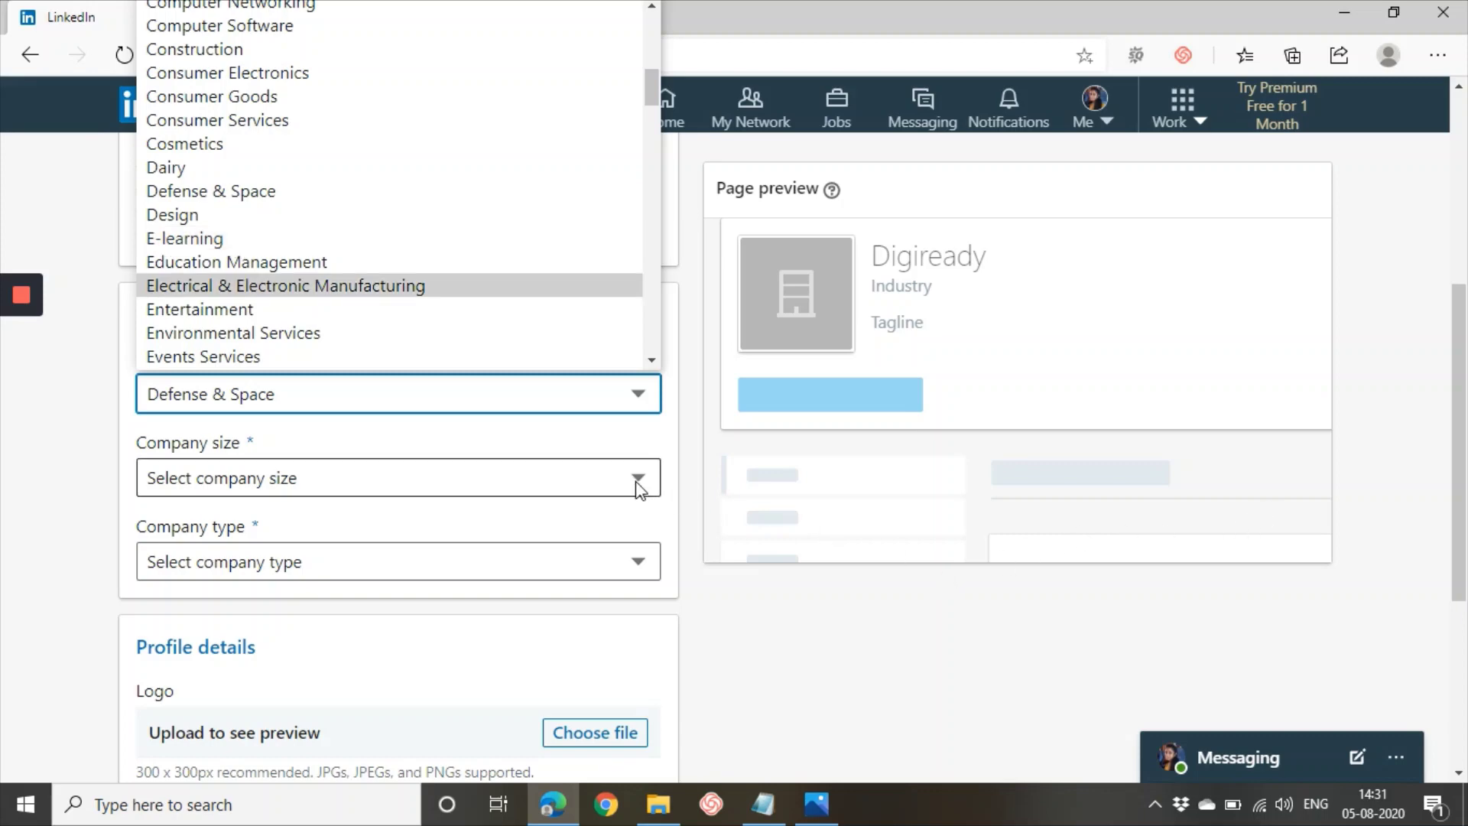
pyautogui.click(196, 237)
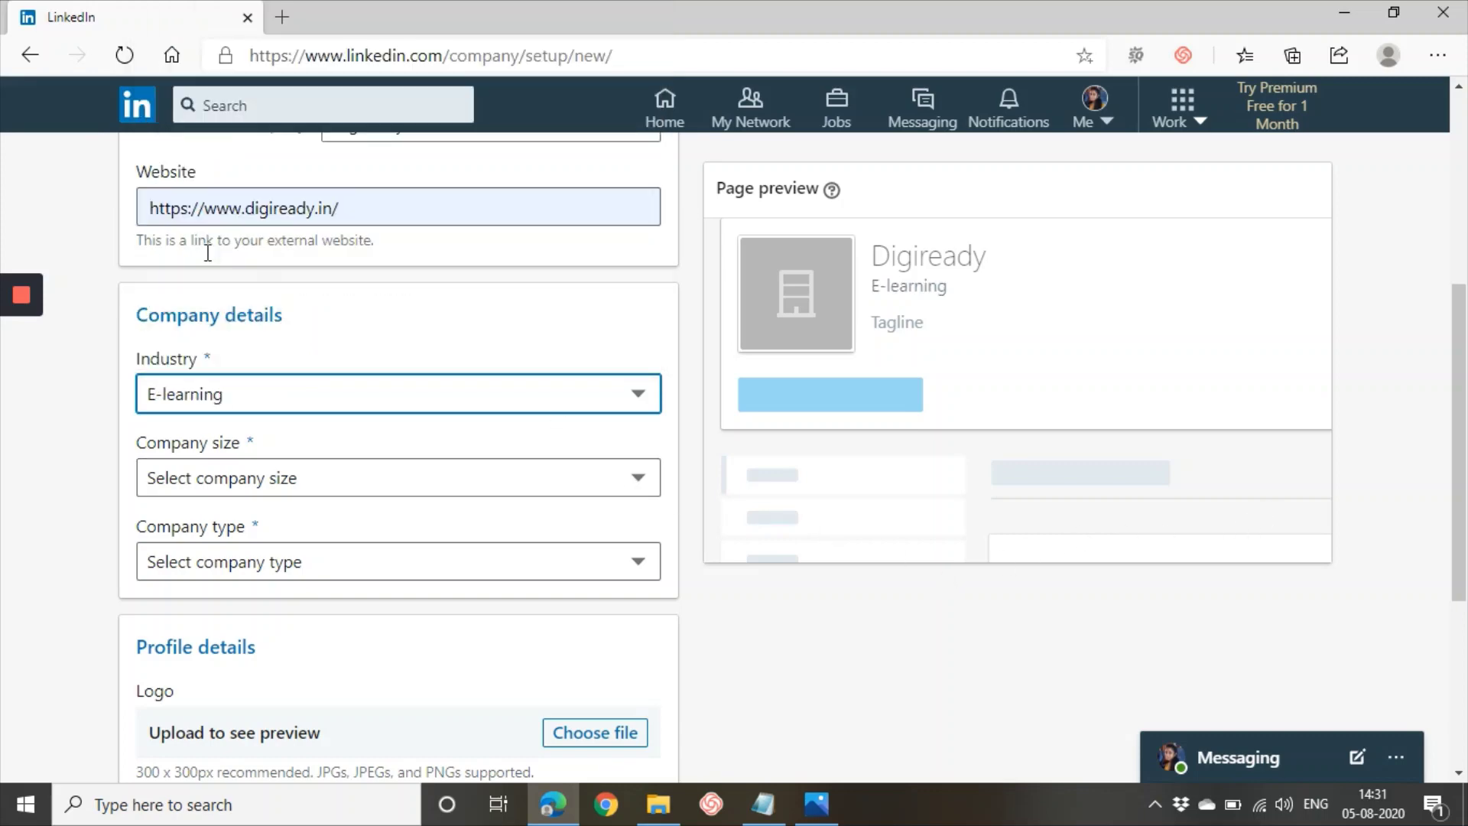
# Set the company size to 0–1 employees and the company type to Self-employed
pyautogui.click(216, 487)
pyautogui.click(209, 535)
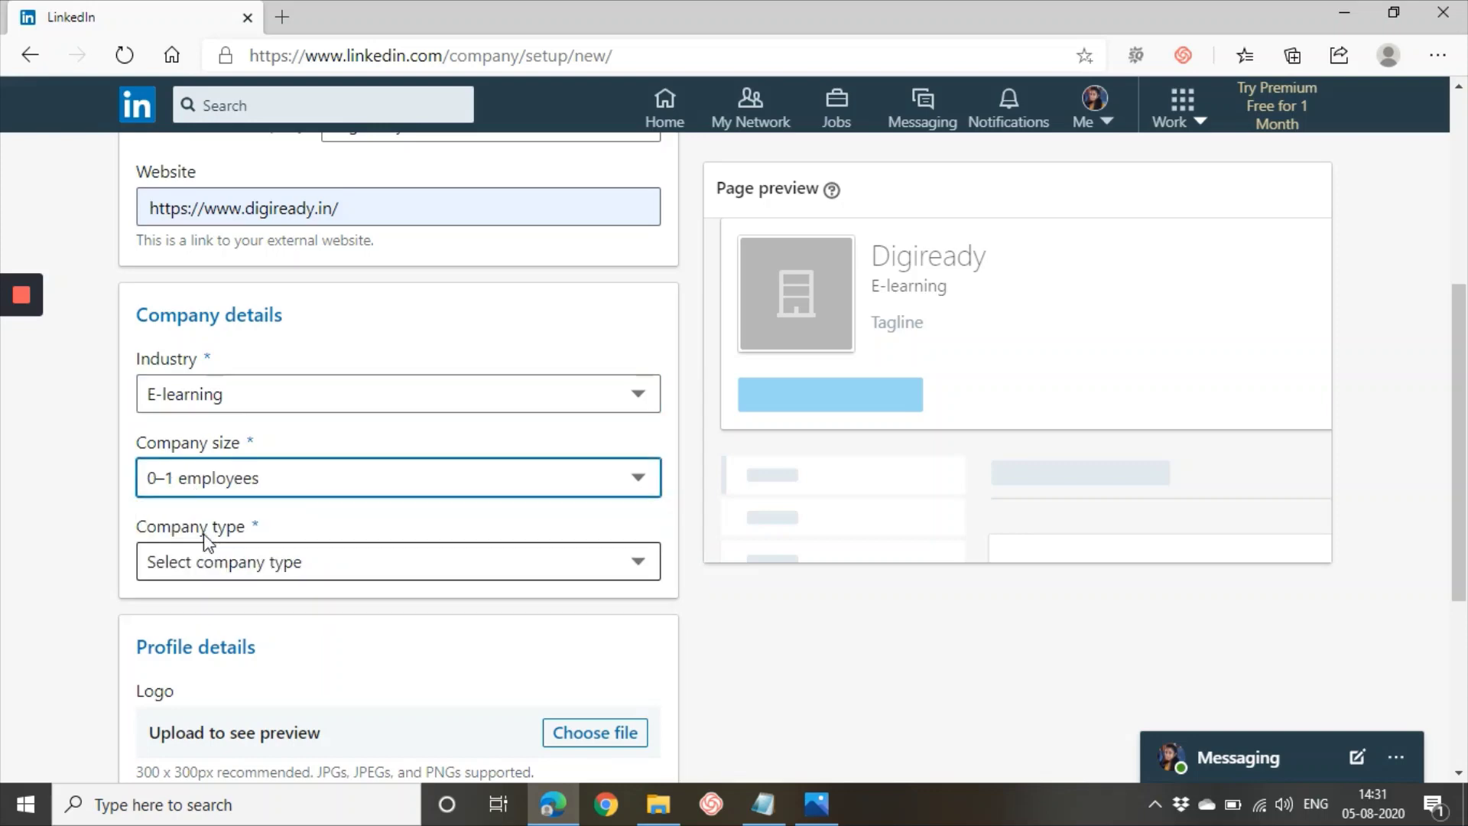
pyautogui.click(194, 575)
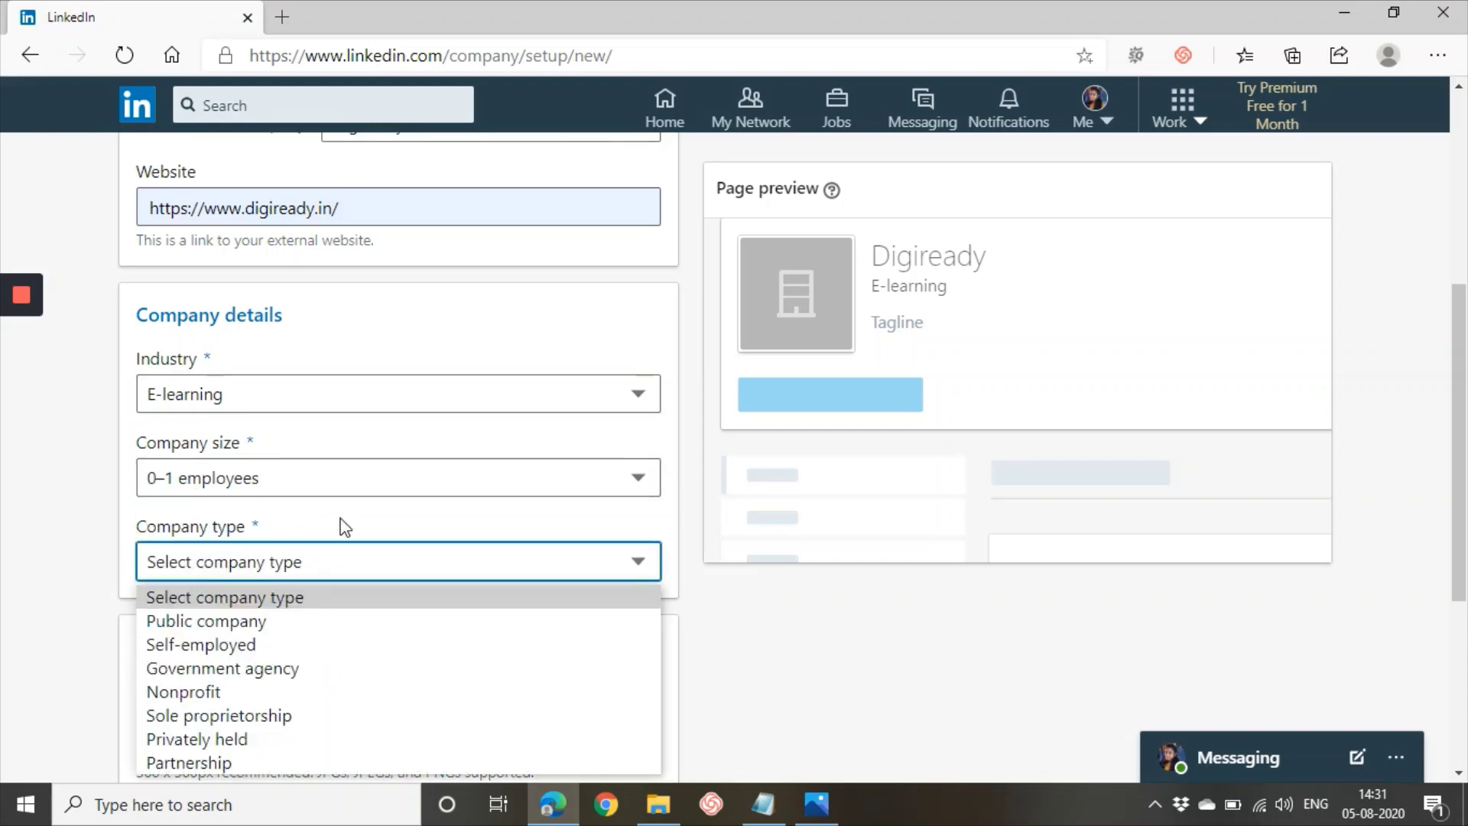
pyautogui.scroll(-3, 344, 526)
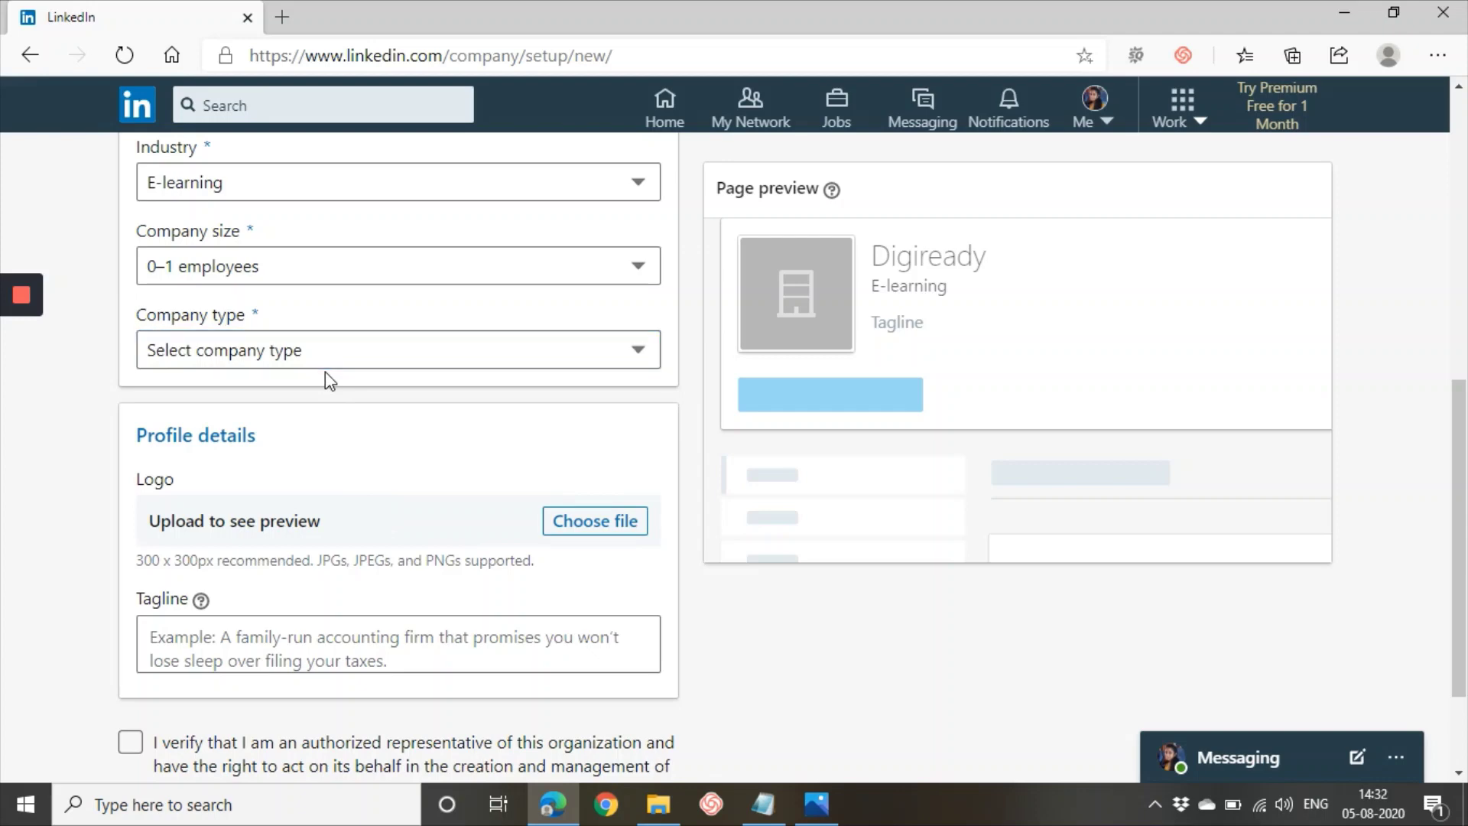
pyautogui.click(311, 356)
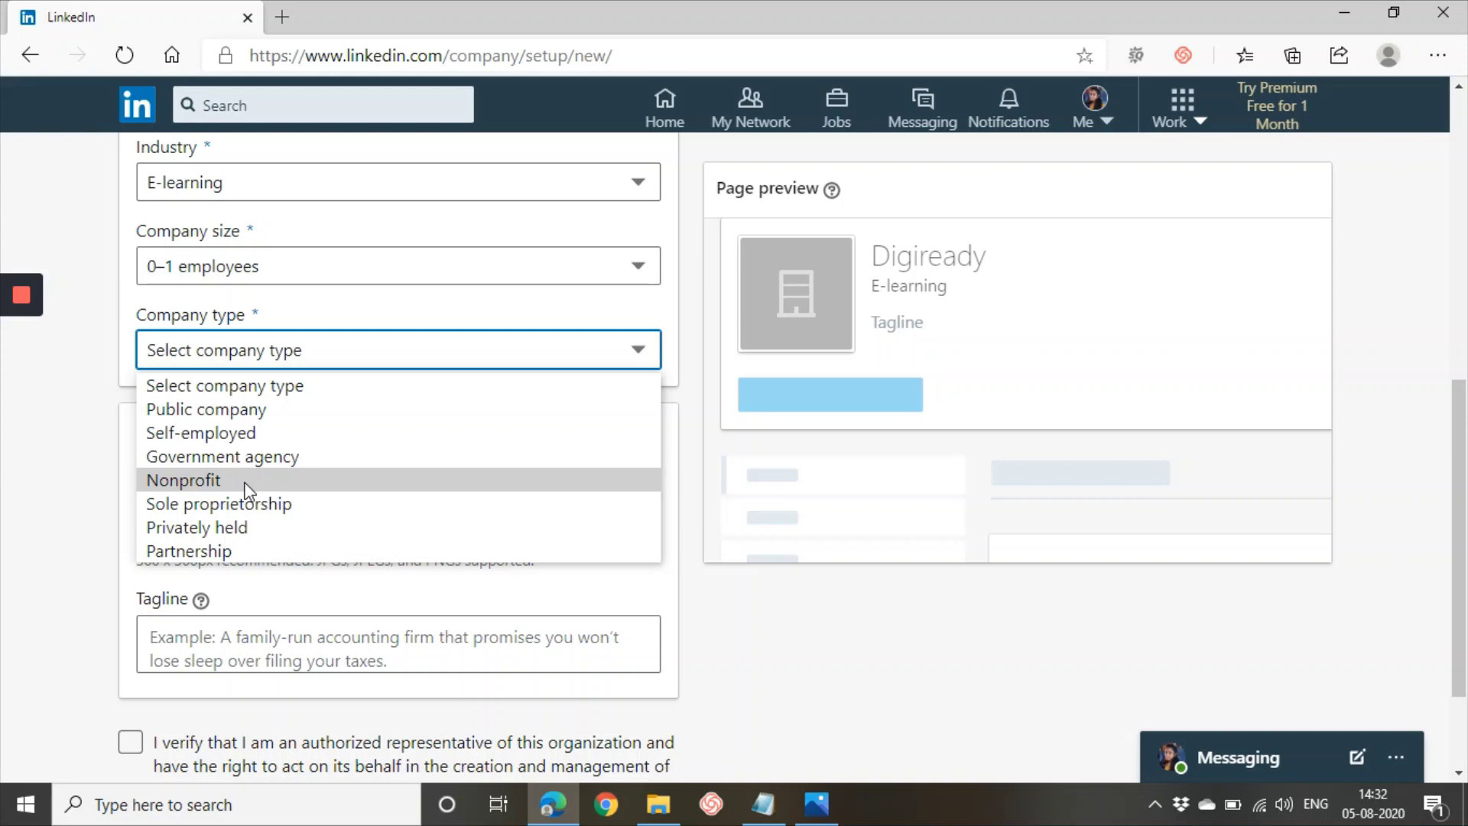
pyautogui.click(239, 433)
# Upload the image "youtube logo" from the Youtube Thumbnails folder as the page's logo
pyautogui.scroll(-1, 293, 486)
pyautogui.scroll(-1, 293, 486)
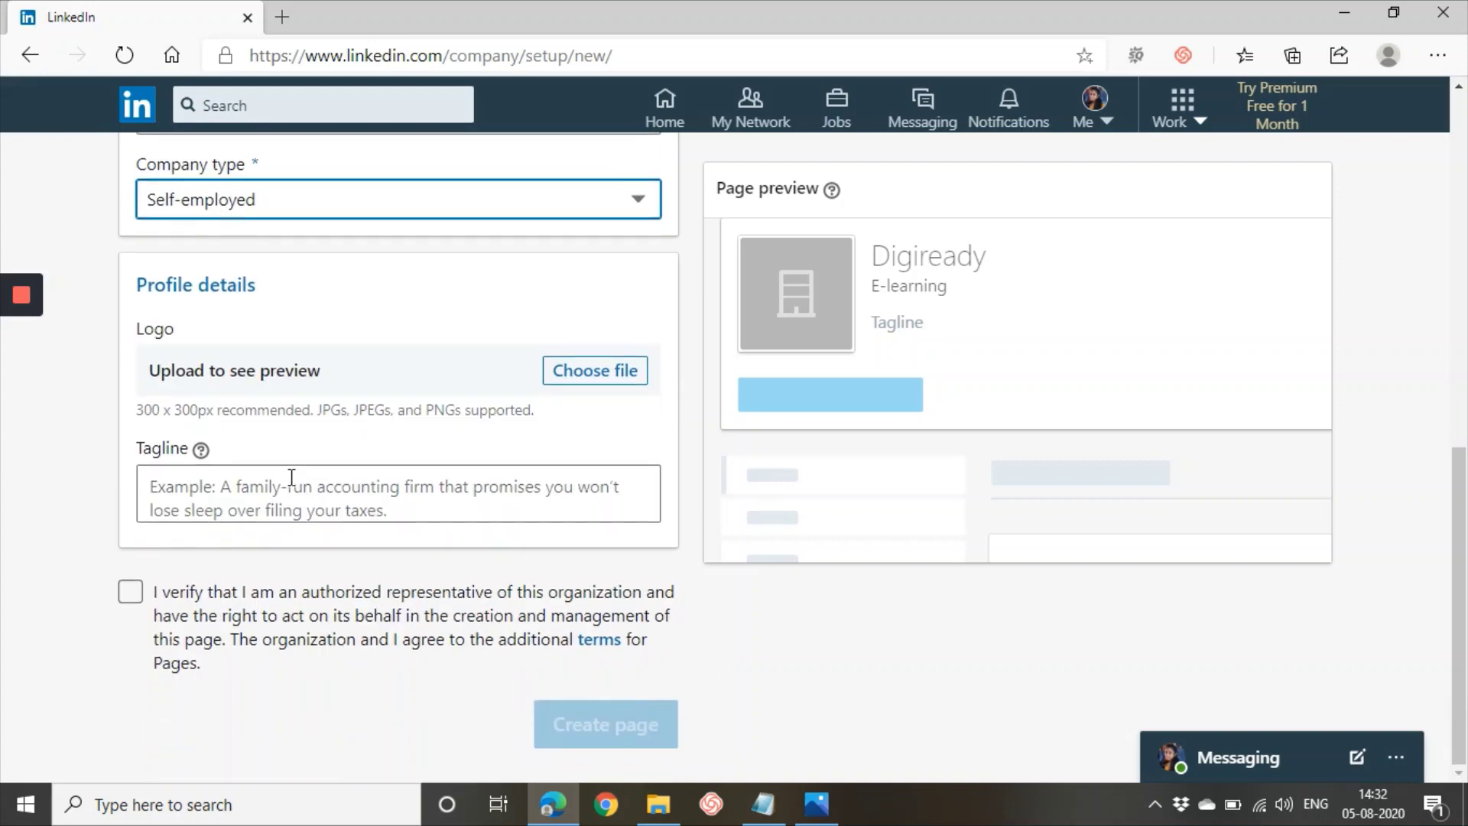
pyautogui.click(566, 372)
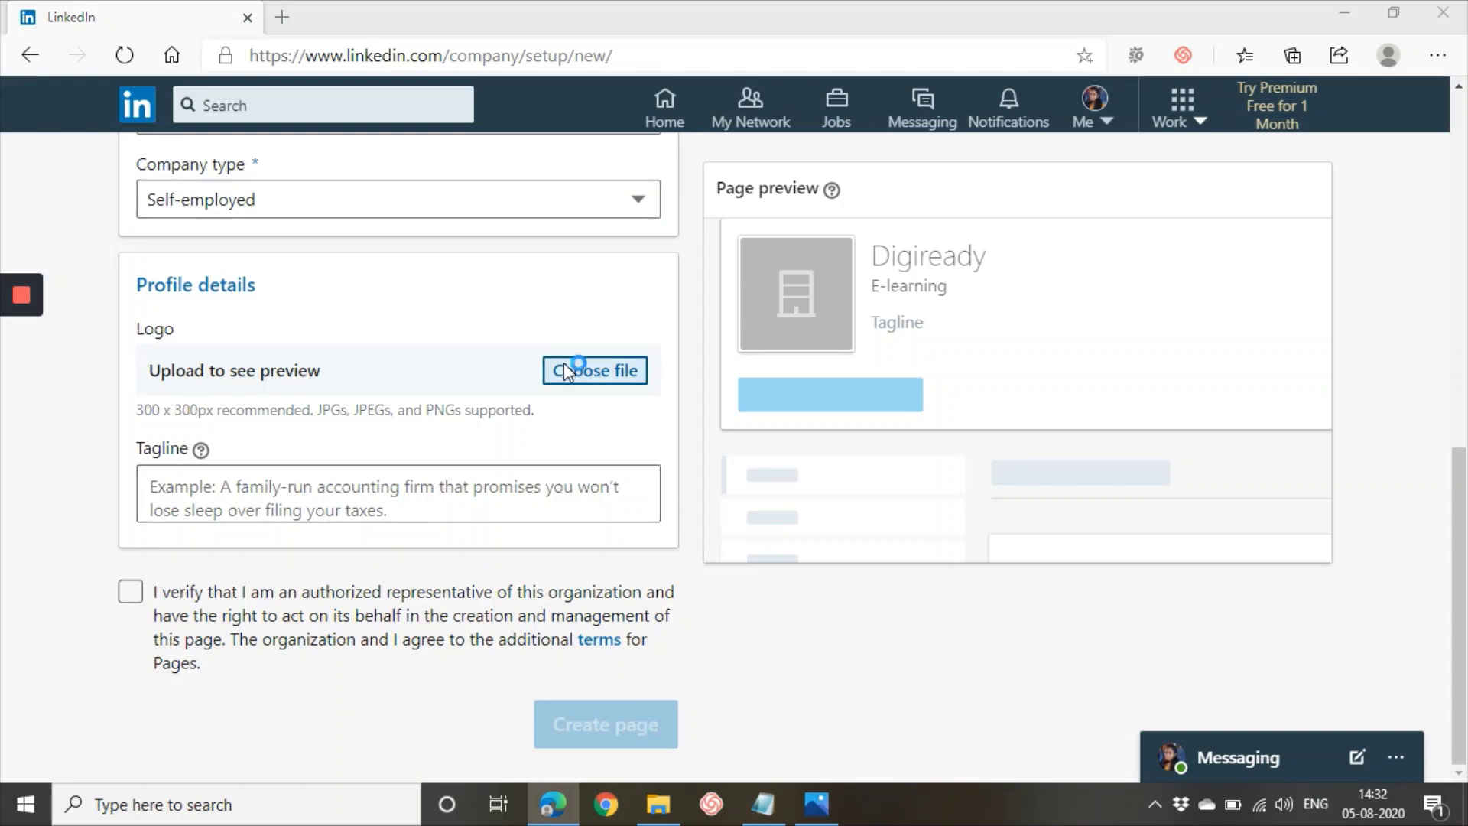
pyautogui.scroll(-5, 592, 367)
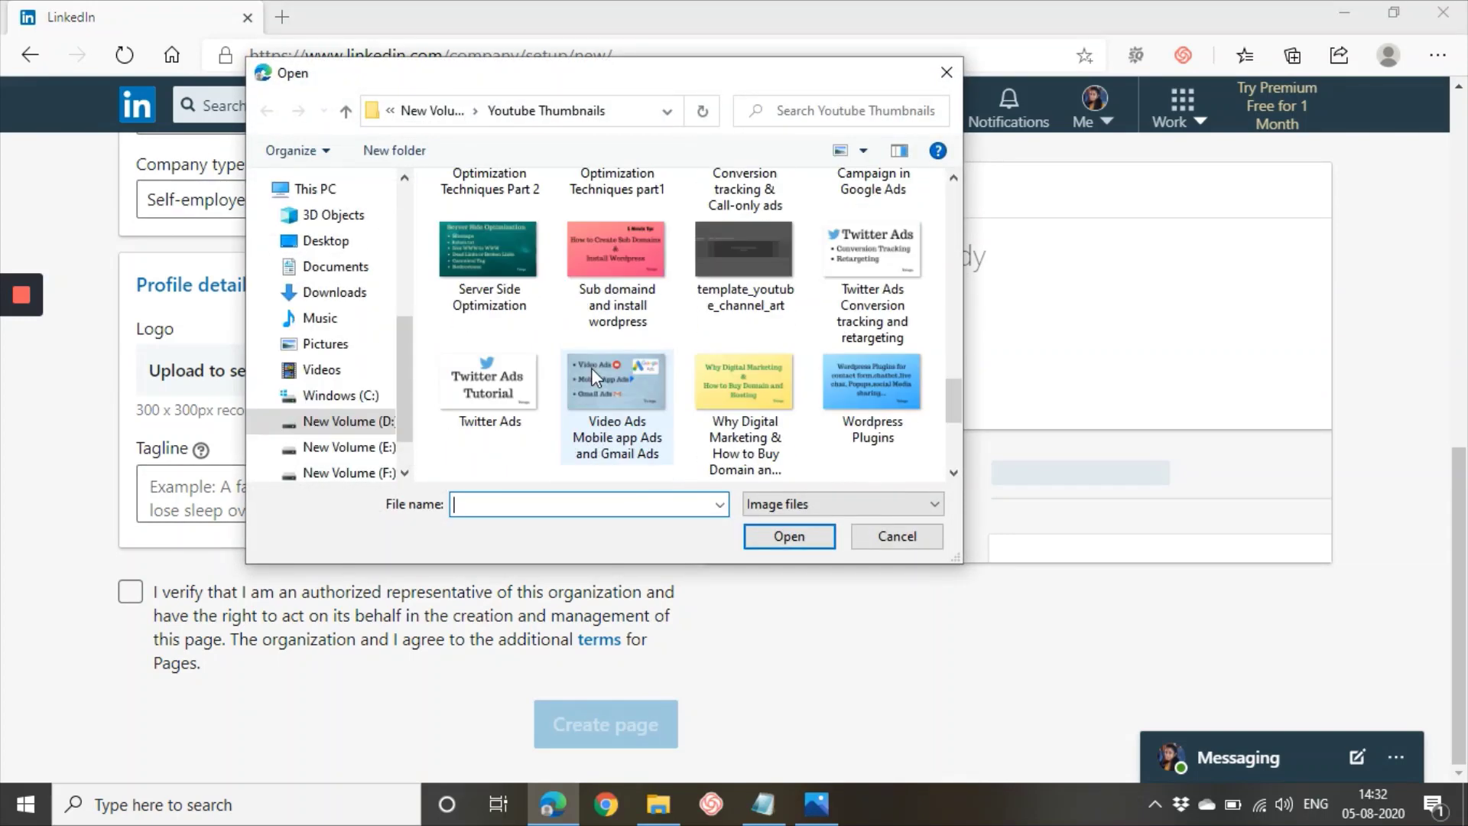
pyautogui.scroll(-2, 725, 389)
pyautogui.click(501, 407)
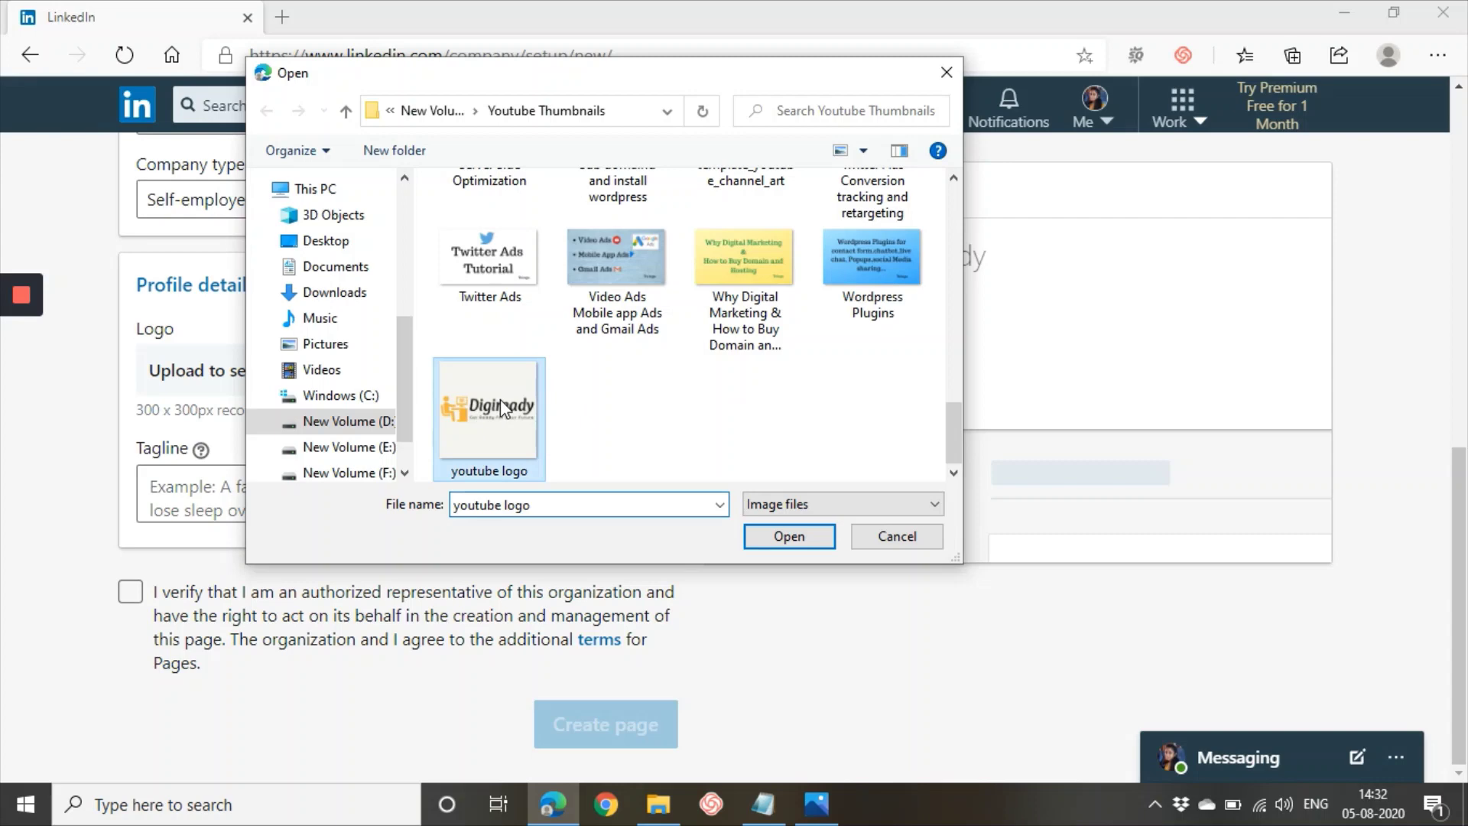
pyautogui.click(795, 535)
# Enter the tagline "Get Ready For Your Future with Digiready Courses" in the profile details
pyautogui.click(422, 491)
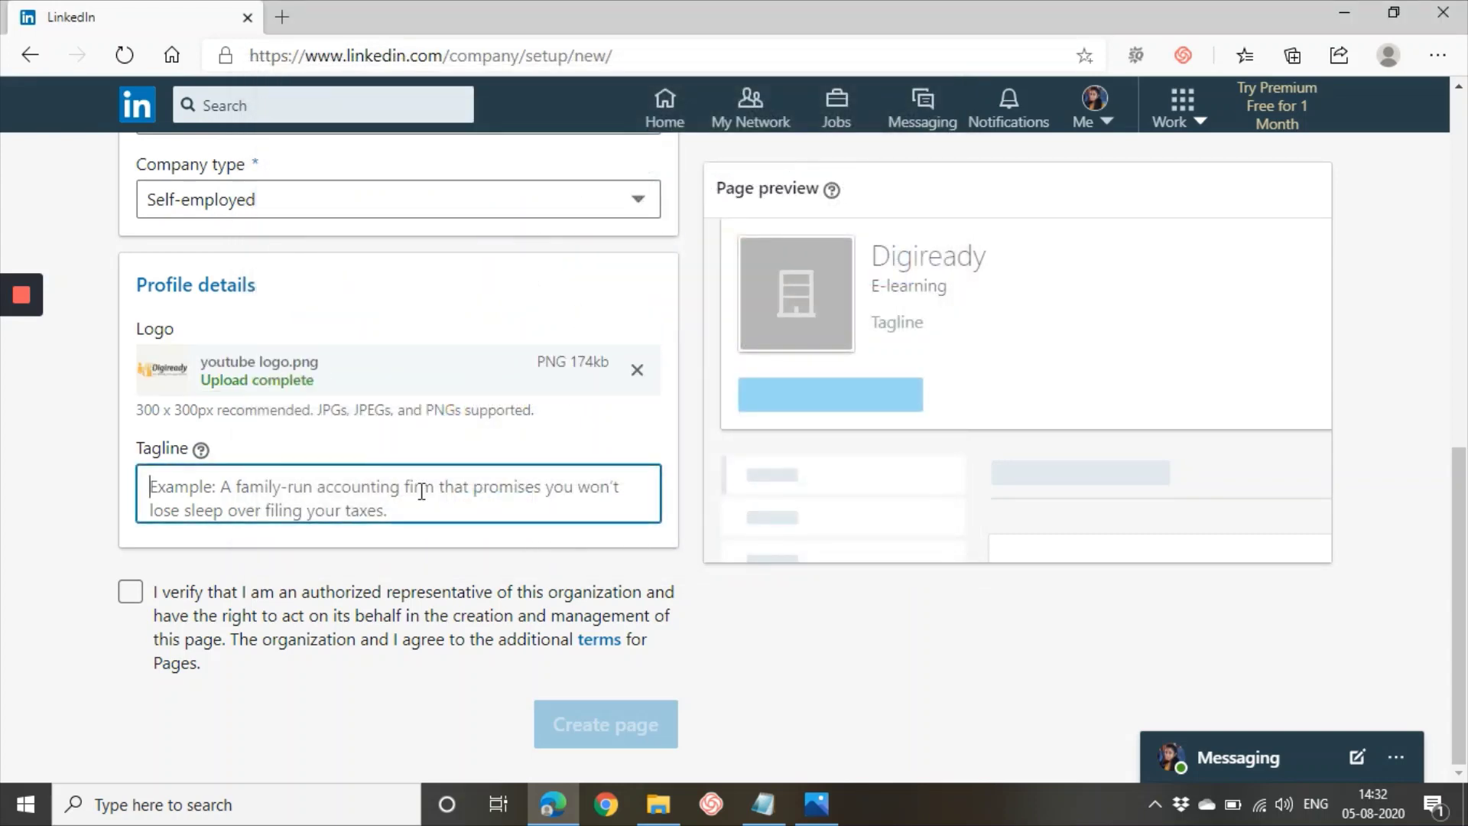
pyautogui.write('Get Re')
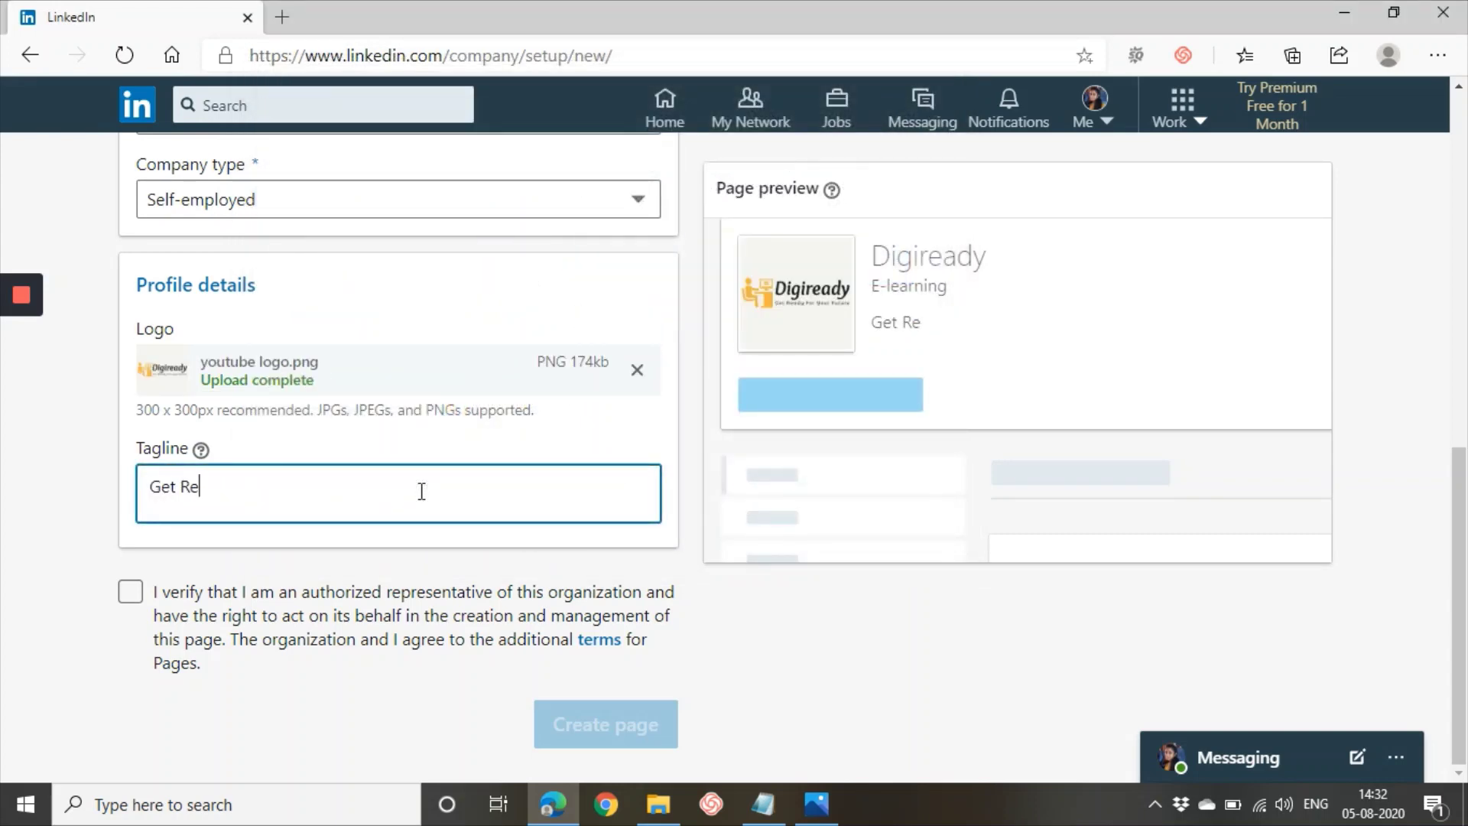
pyautogui.write('ady For Yo')
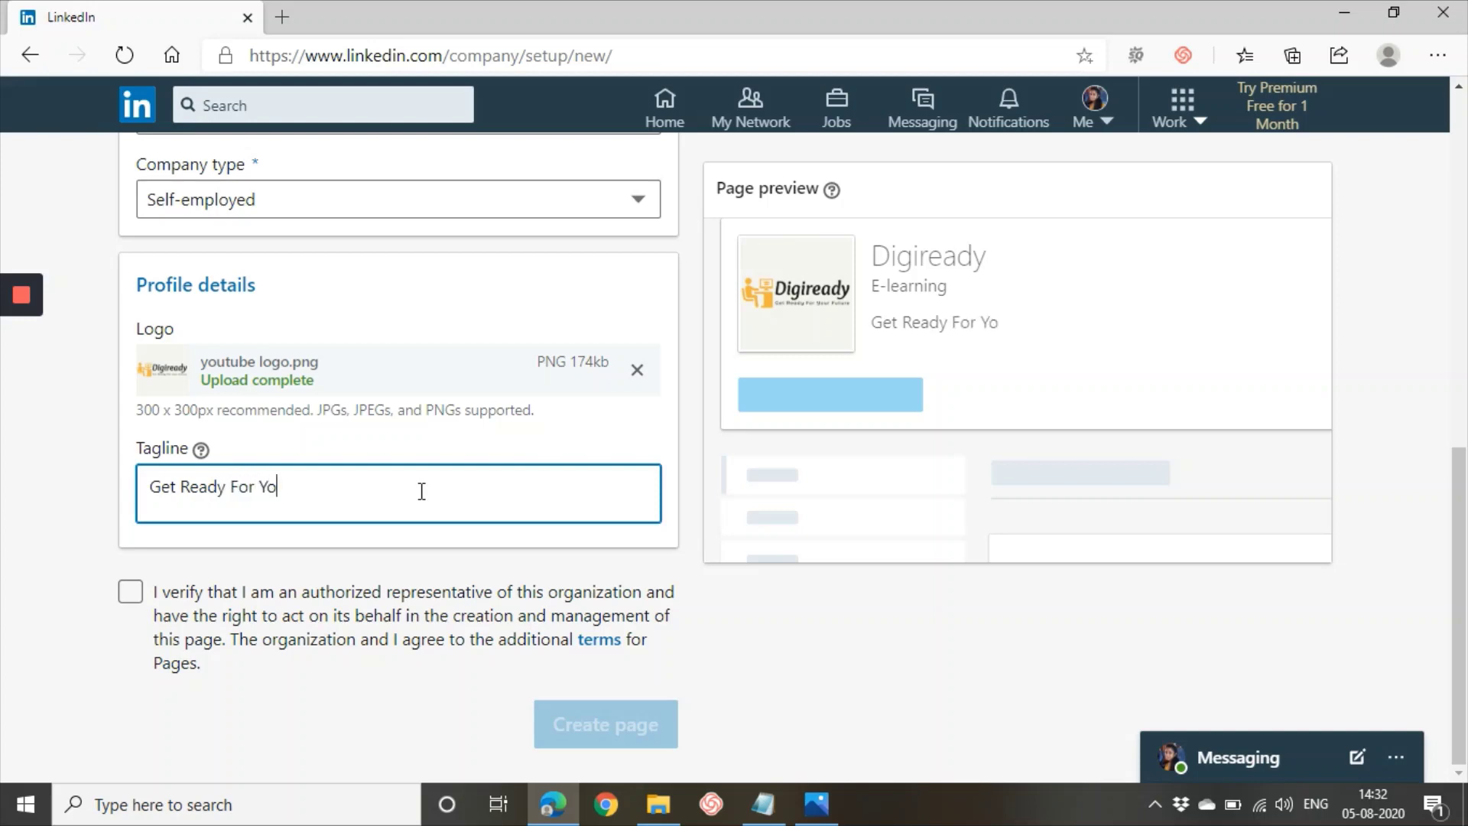
pyautogui.write('ur Future with D')
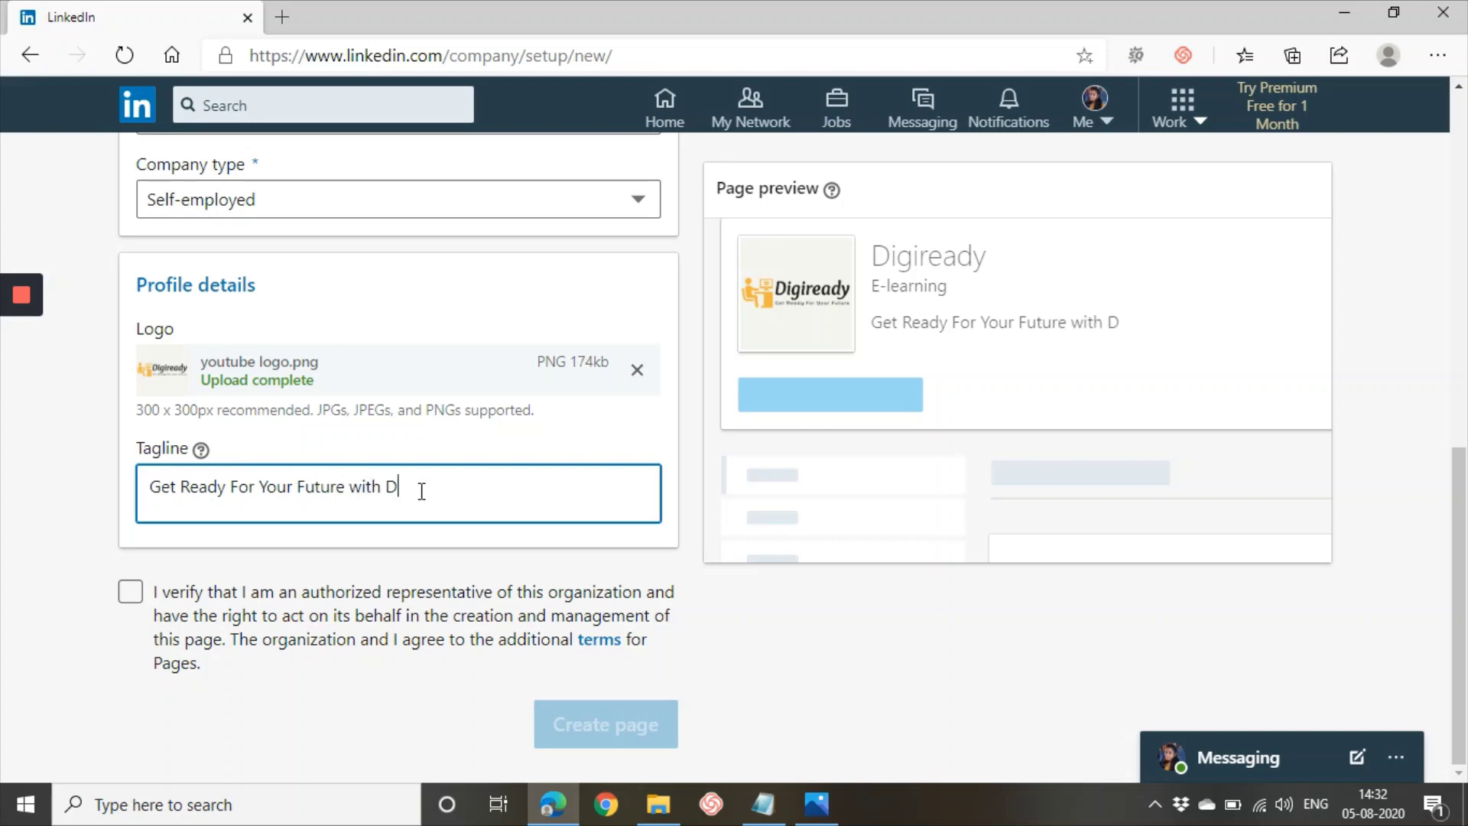
pyautogui.write('igiready Courses')
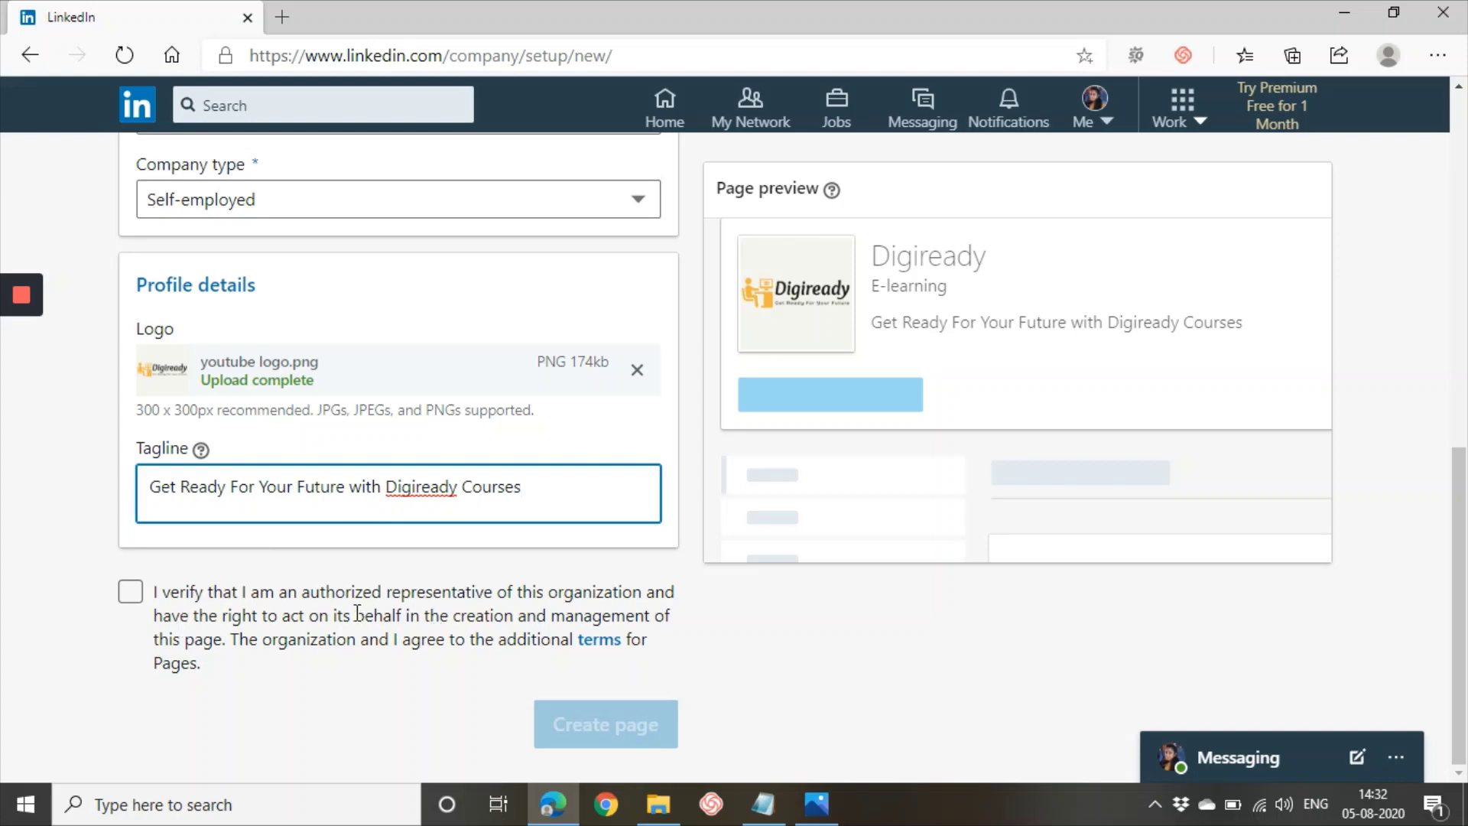
# Verify being an authorized representative of the organization and create the page
pyautogui.click(130, 591)
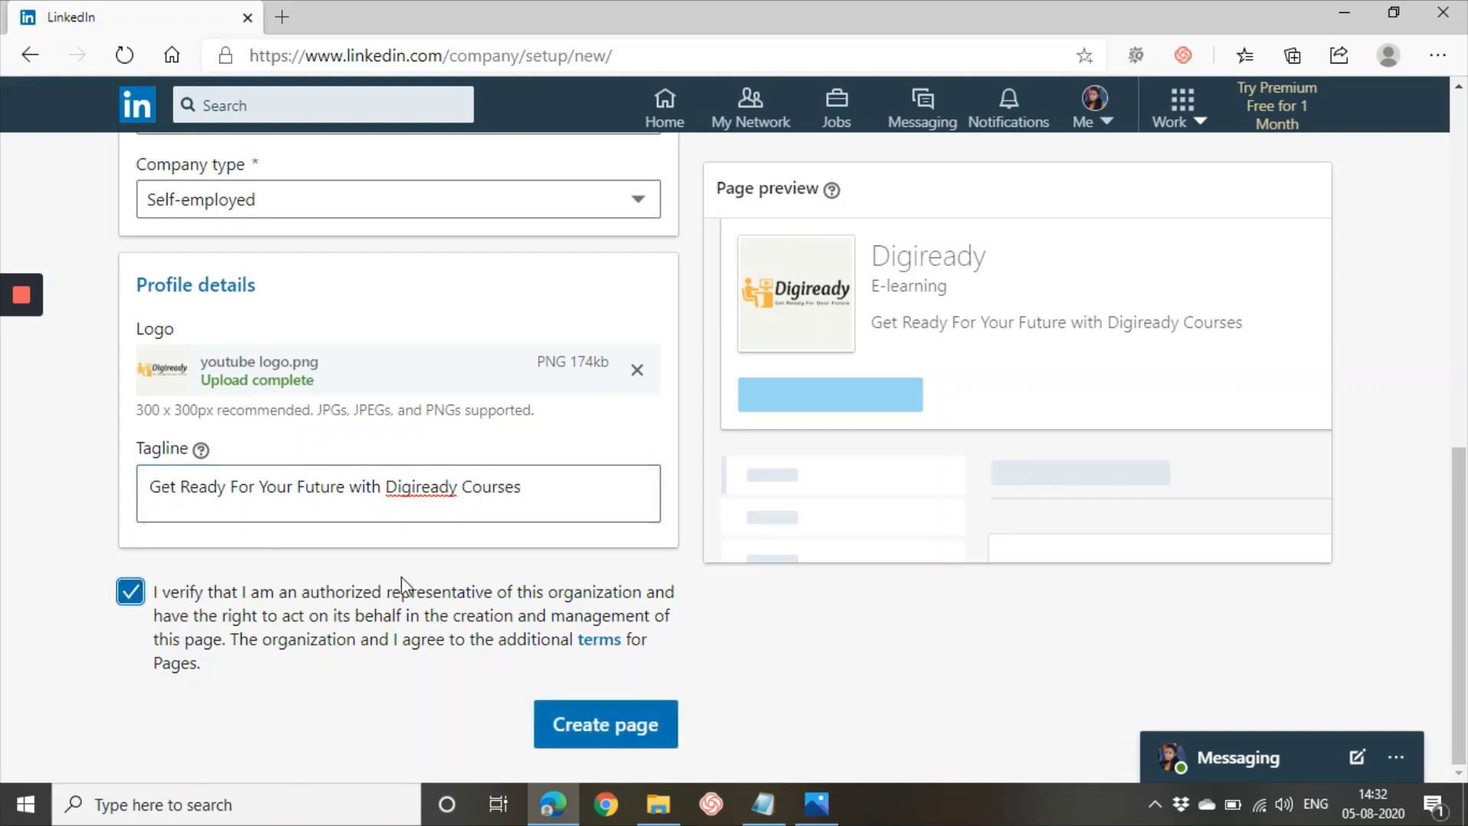
pyautogui.click(572, 726)
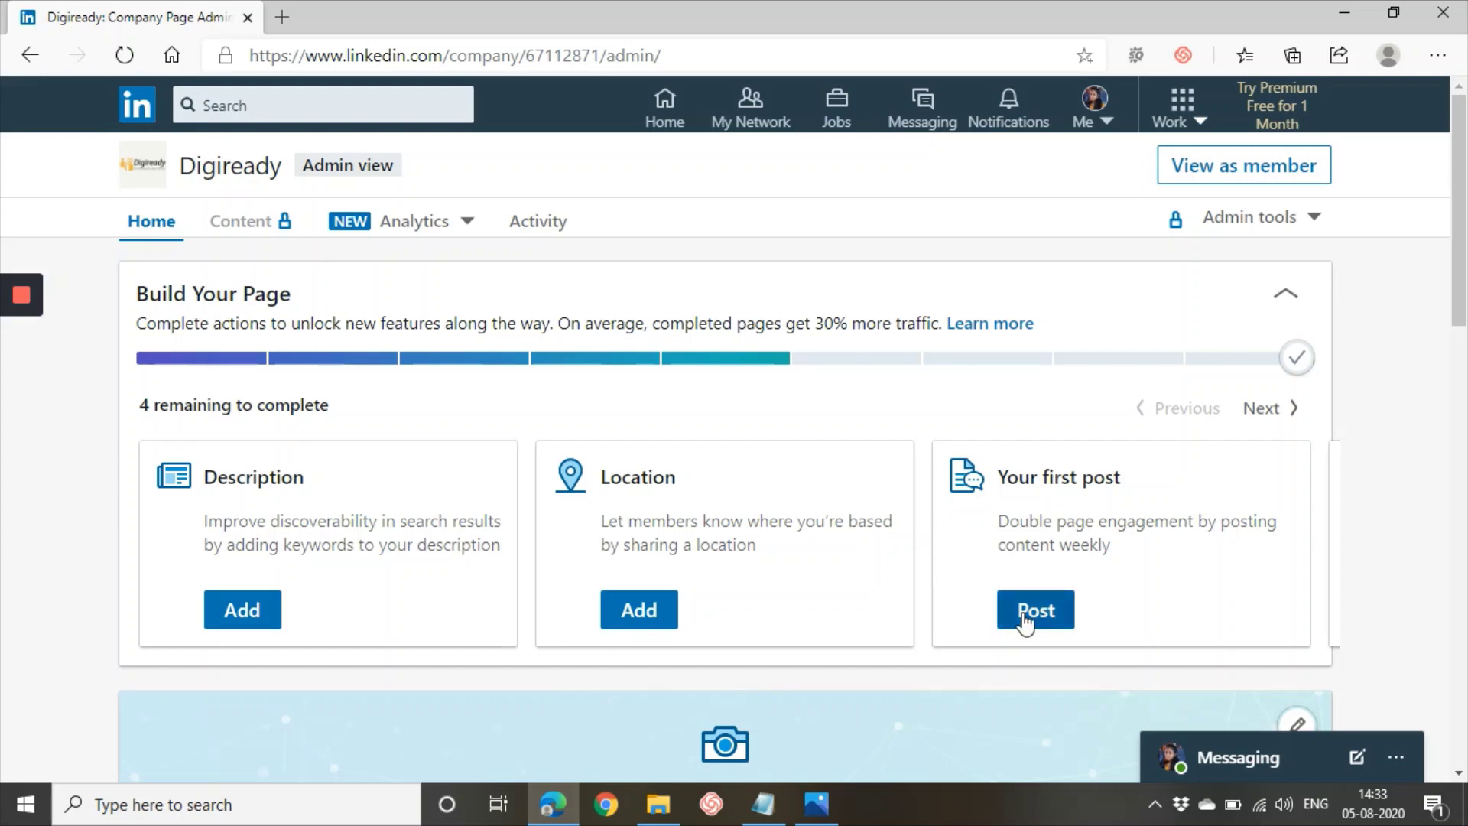
# Upload image "1" from the Youtube Thumbnails folder as the cover image, shift it slightly downward and save it
pyautogui.scroll(-4, 1025, 619)
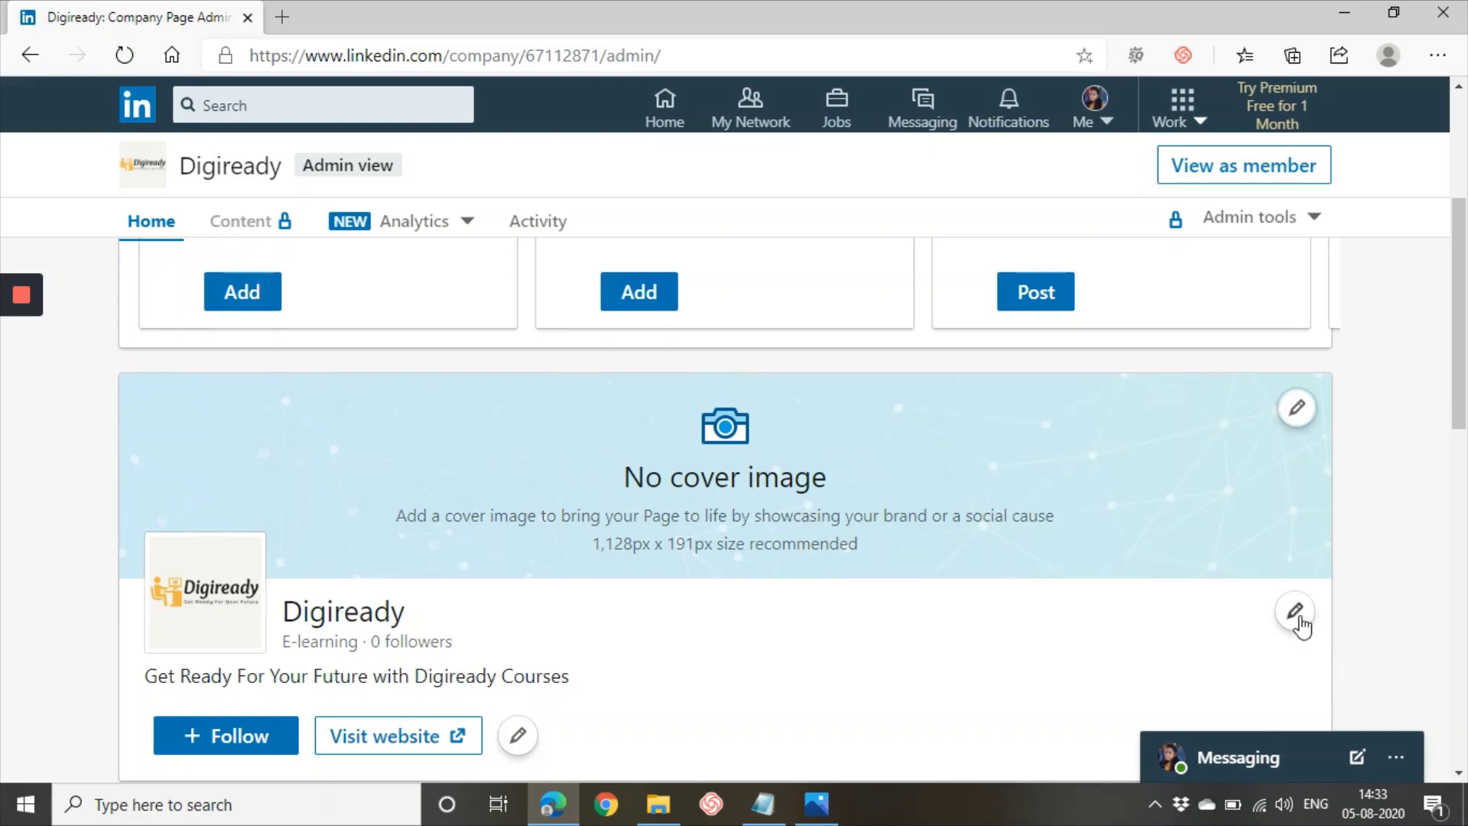
pyautogui.click(1291, 413)
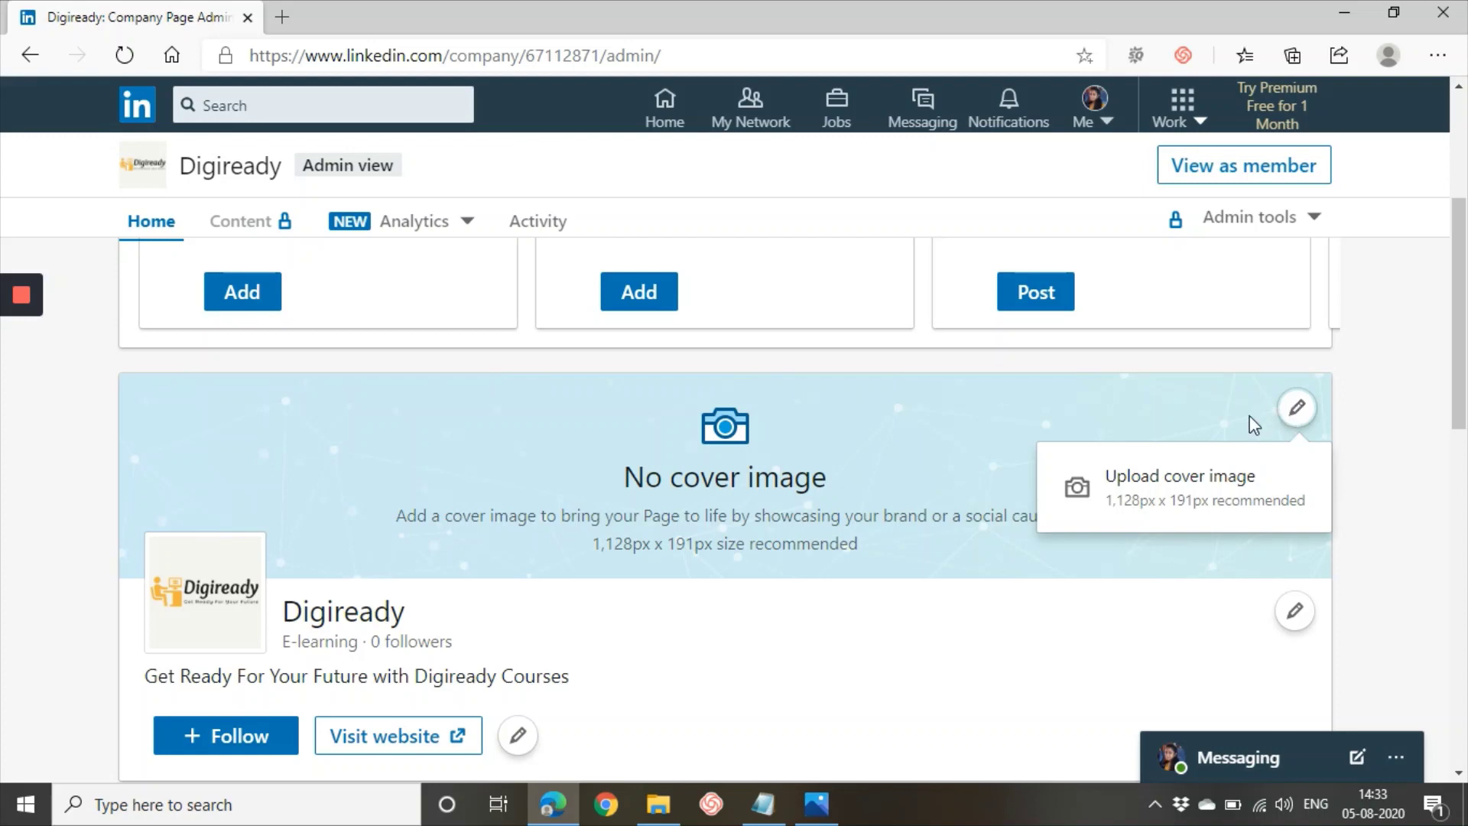
pyautogui.click(1139, 480)
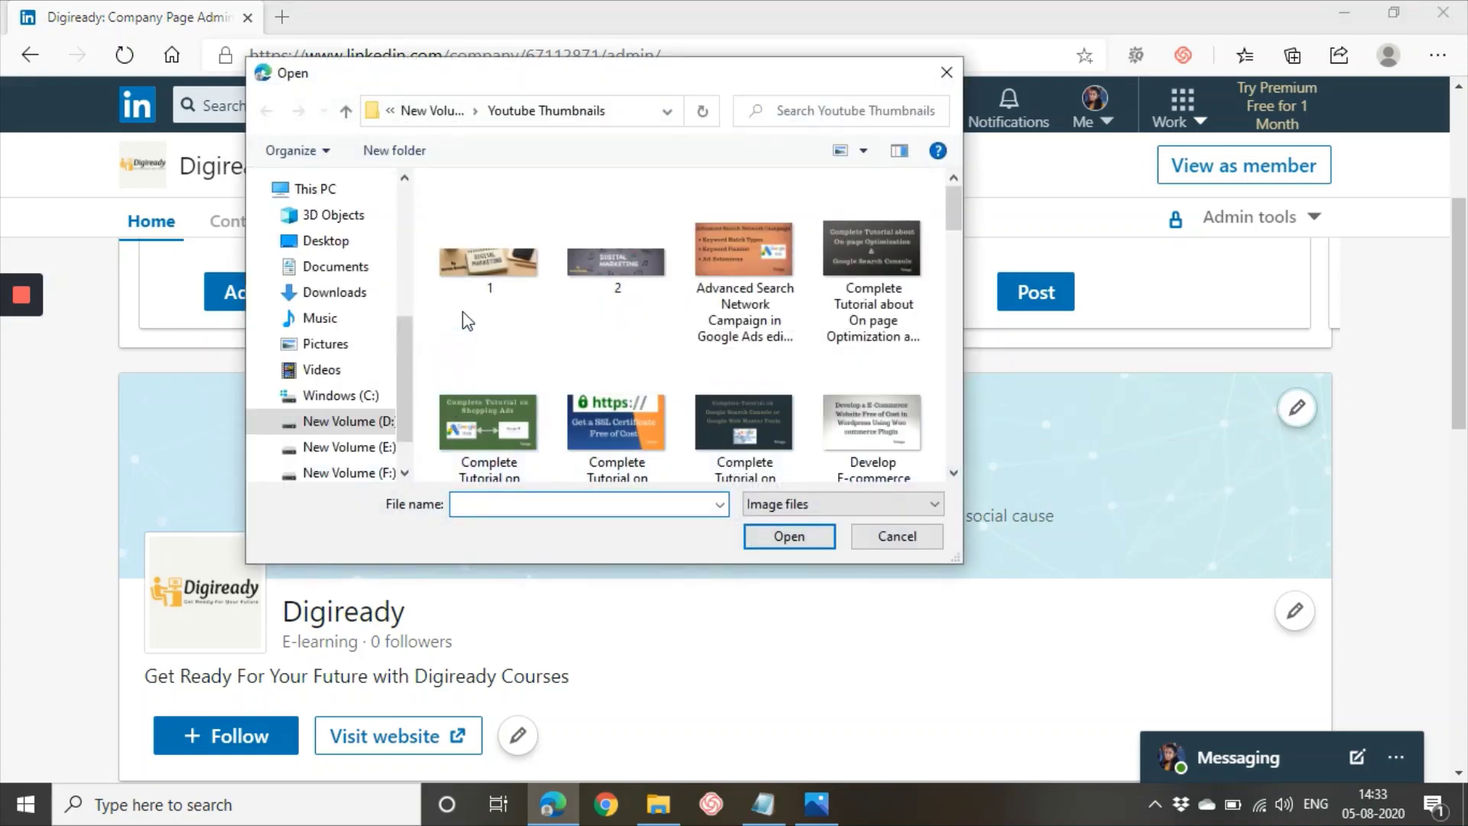
pyautogui.click(489, 237)
pyautogui.click(779, 539)
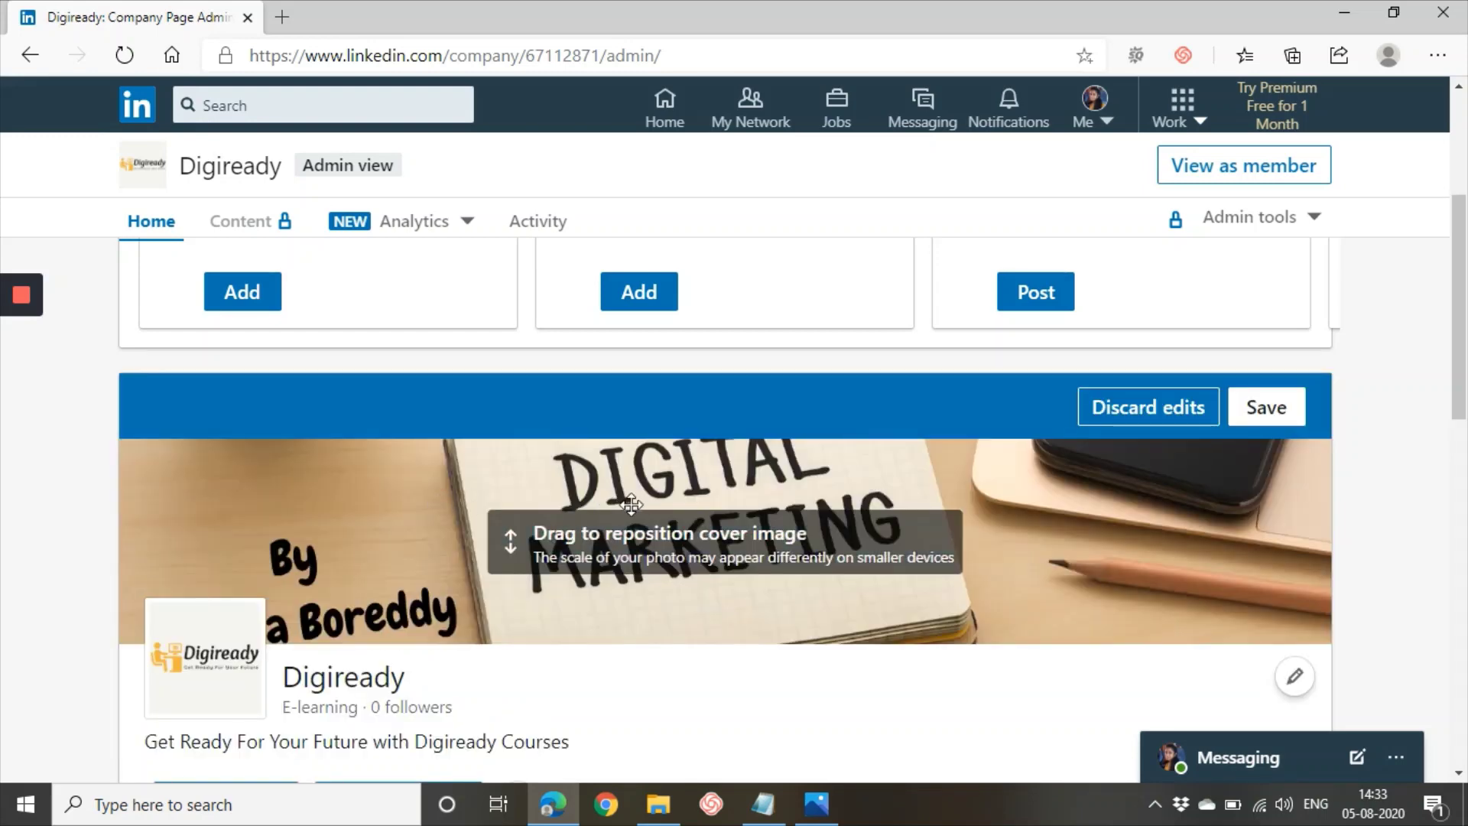
pyautogui.moveTo(647, 504); pyautogui.dragTo(661, 535)
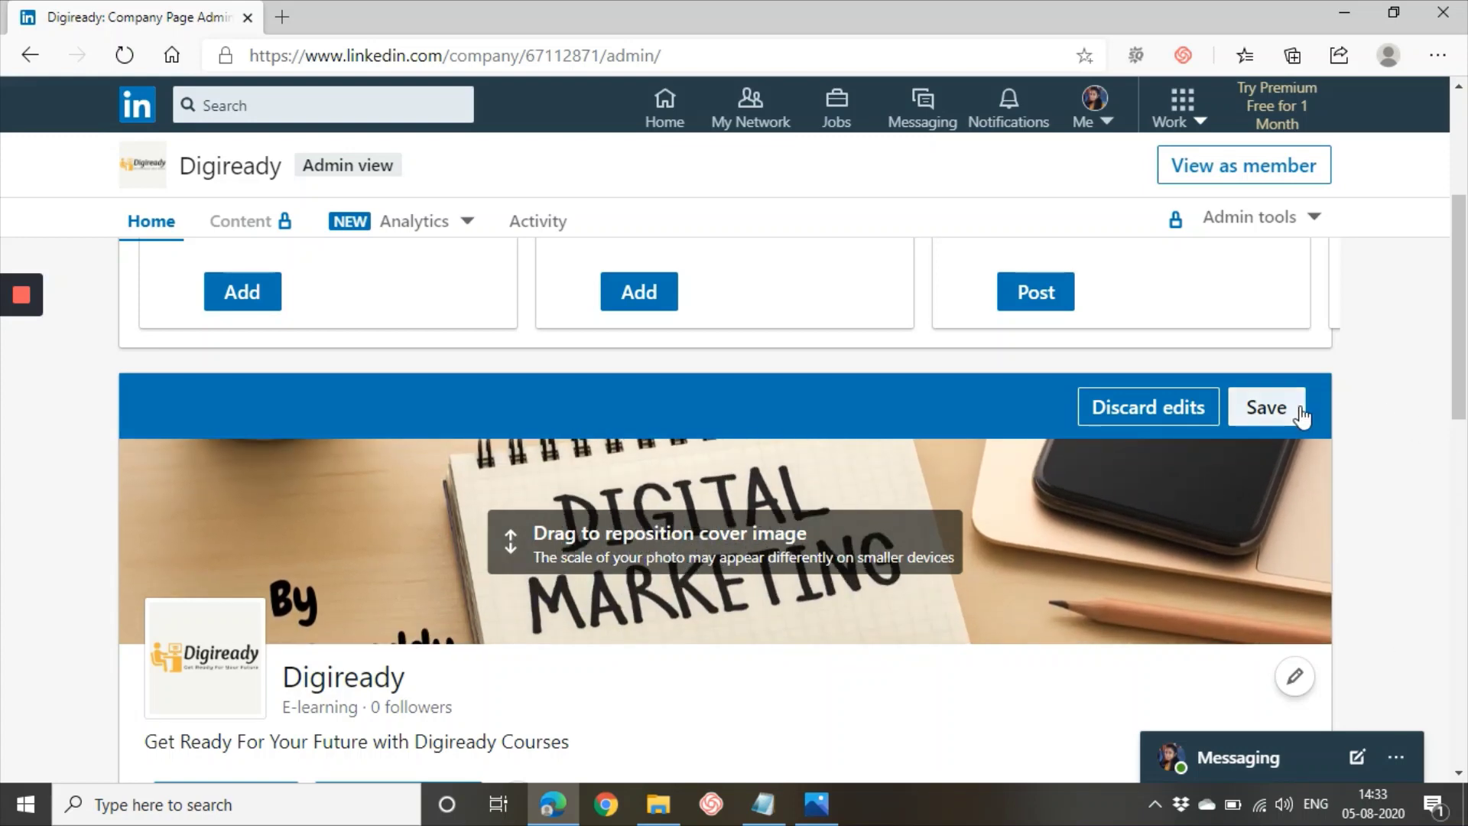
pyautogui.click(1268, 410)
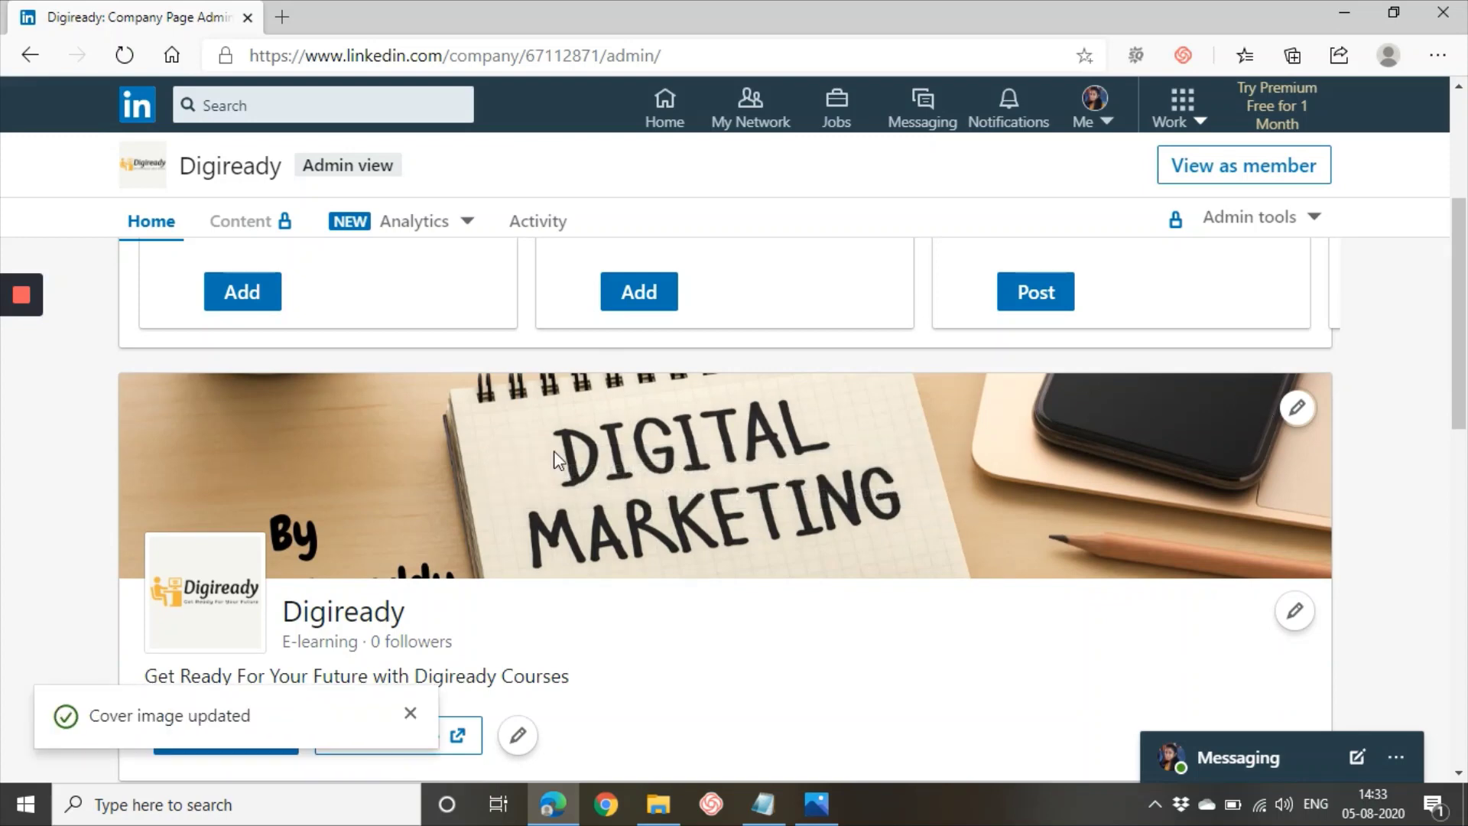
# Check which analytics views the page offers and dismiss the cover image notification
pyautogui.click(429, 233)
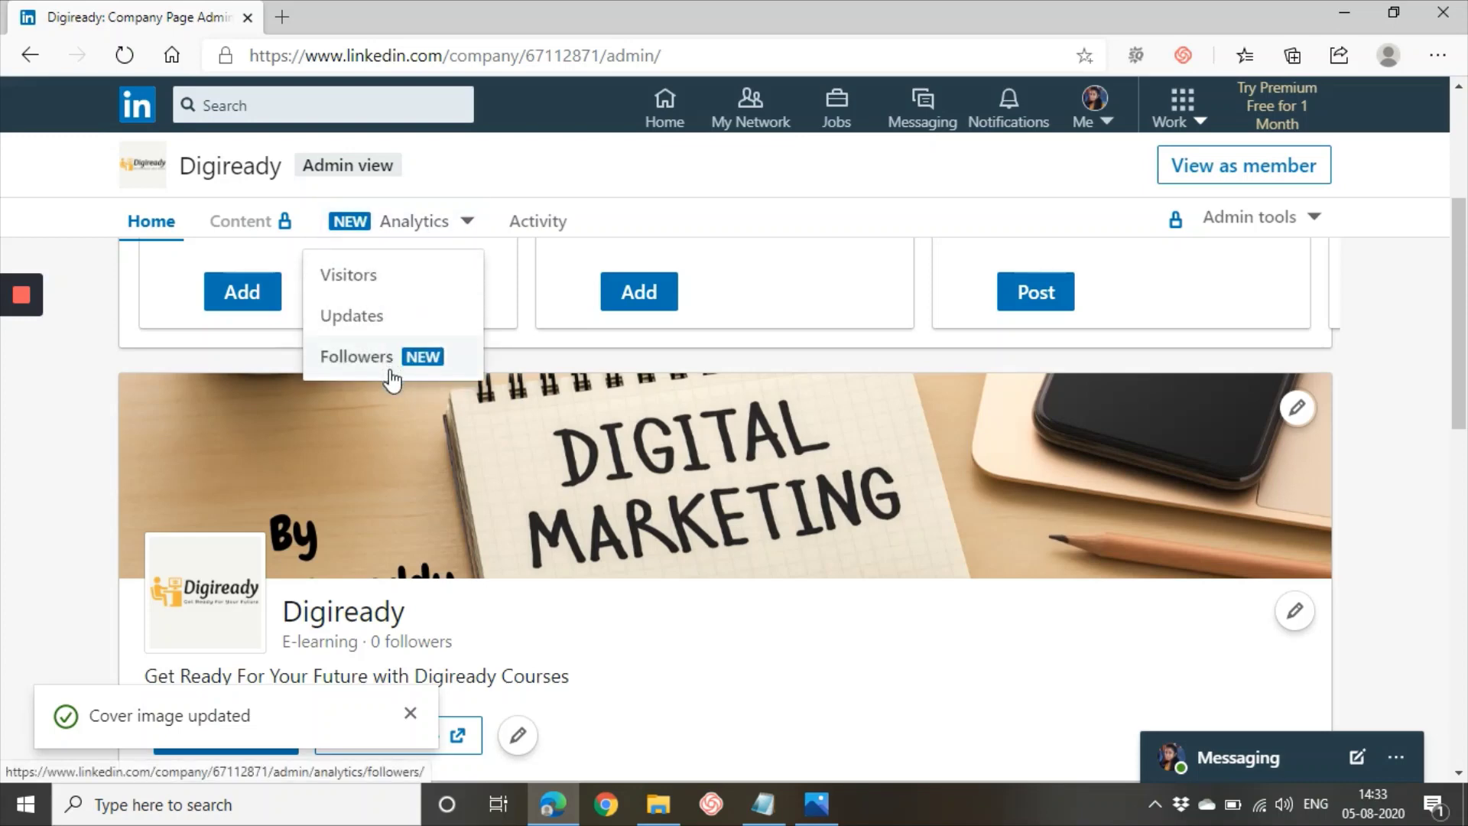
pyautogui.click(699, 521)
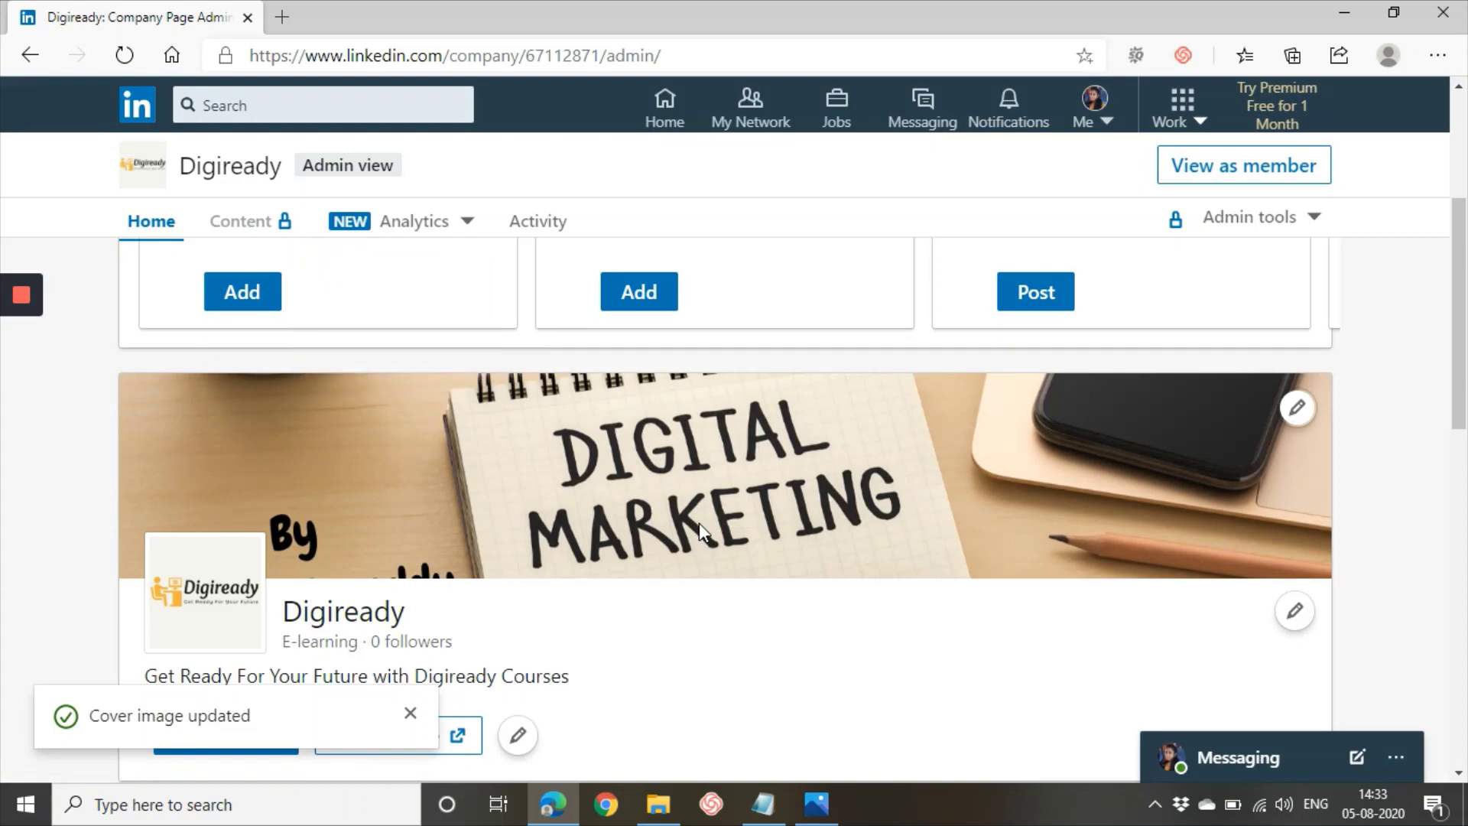
pyautogui.click(409, 715)
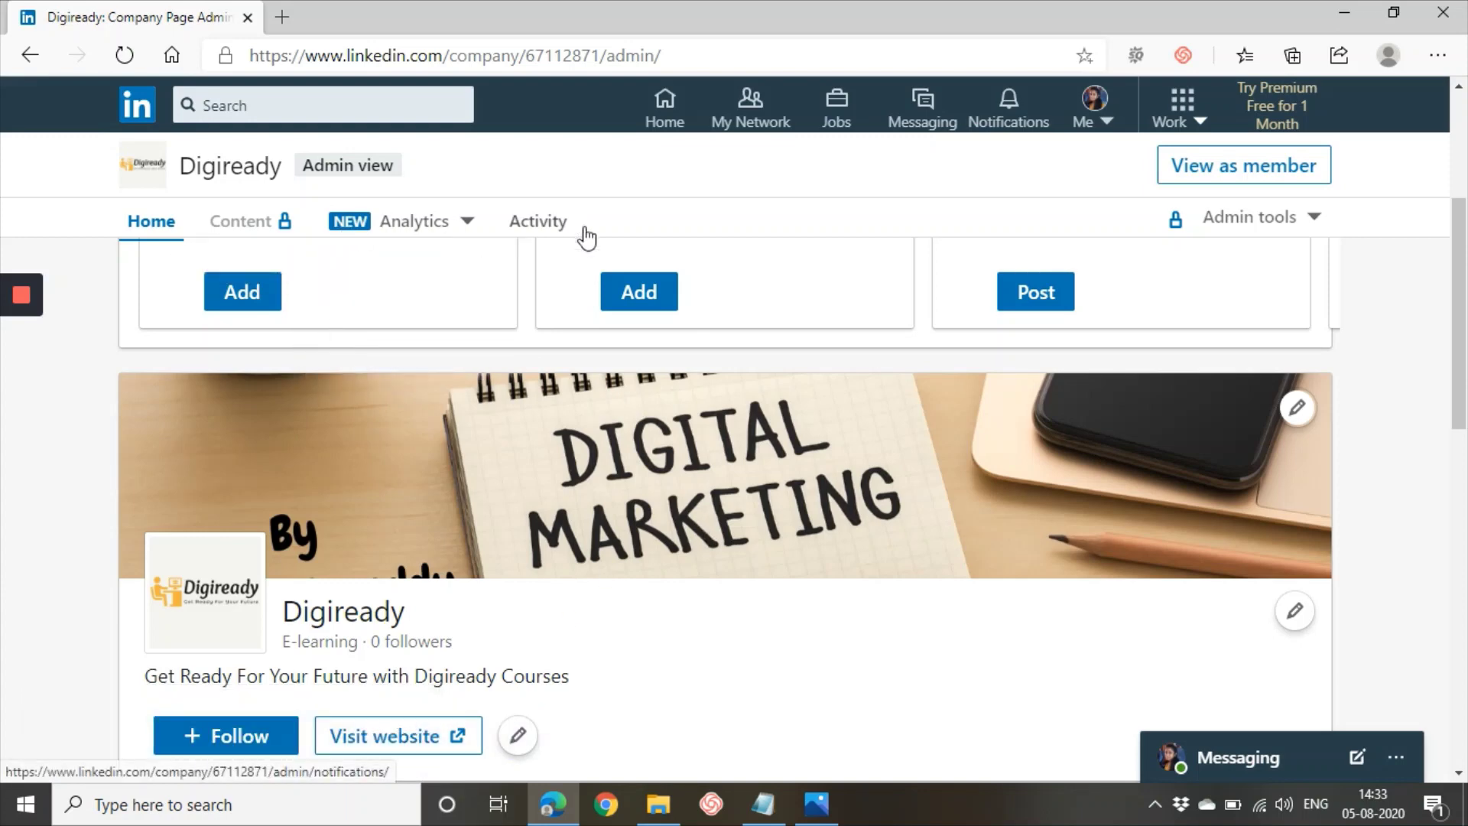
# Open the settings of the page's Visit website button and review the available button names and its URL
pyautogui.scroll(-5, 747, 426)
pyautogui.scroll(1, 715, 449)
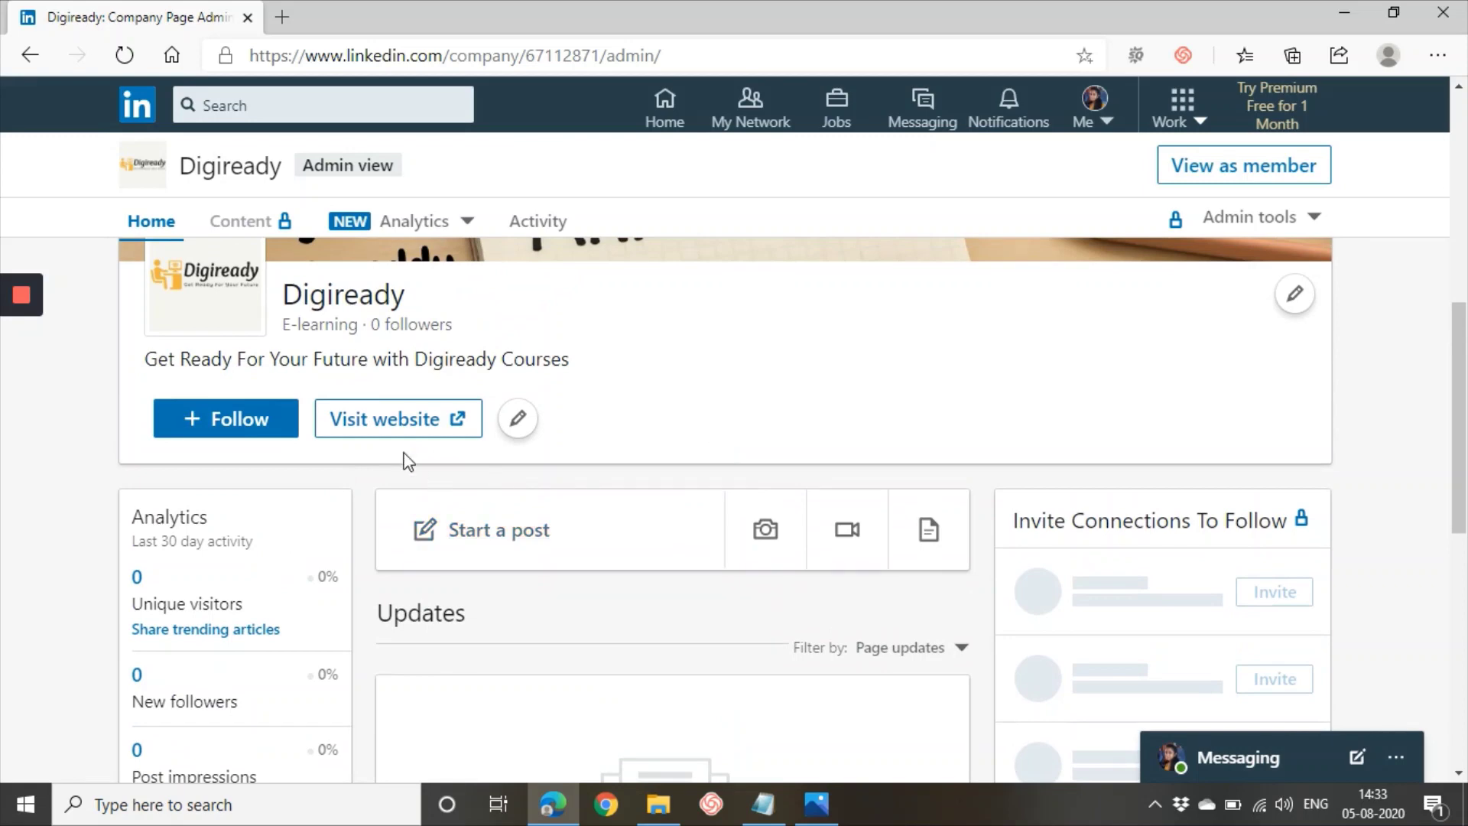
pyautogui.click(393, 433)
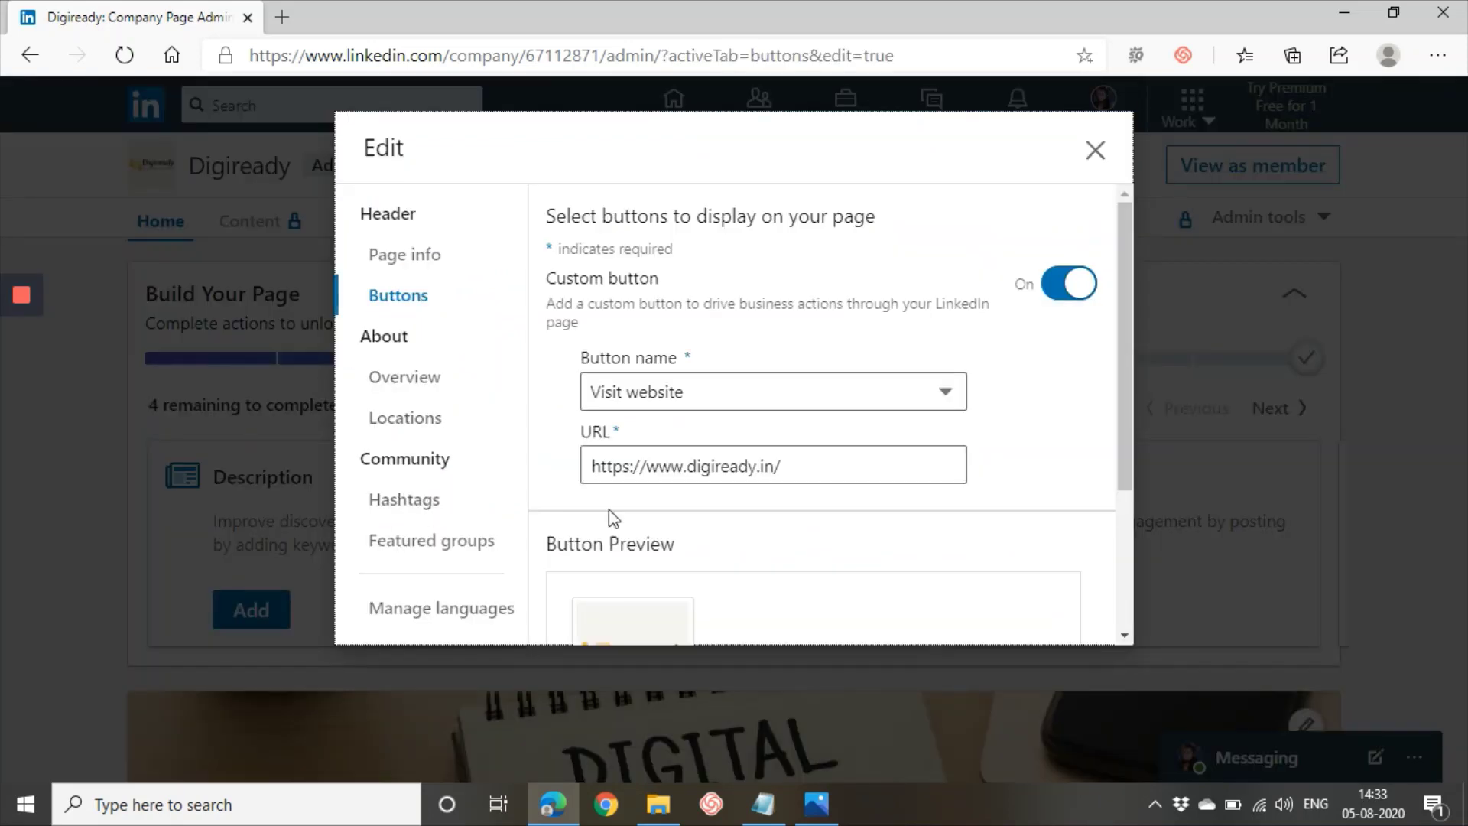
pyautogui.scroll(-1, 750, 397)
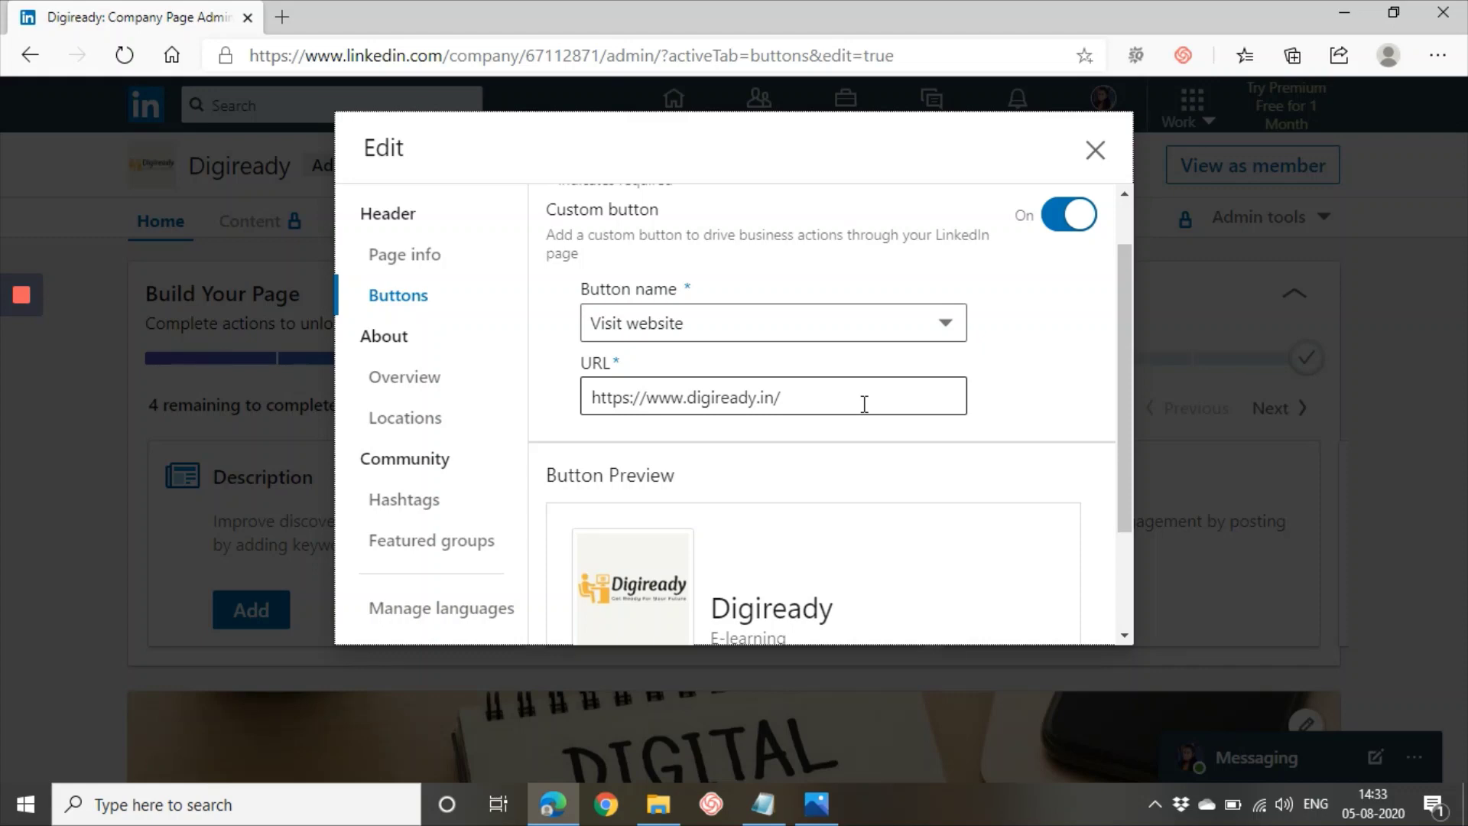
pyautogui.click(725, 336)
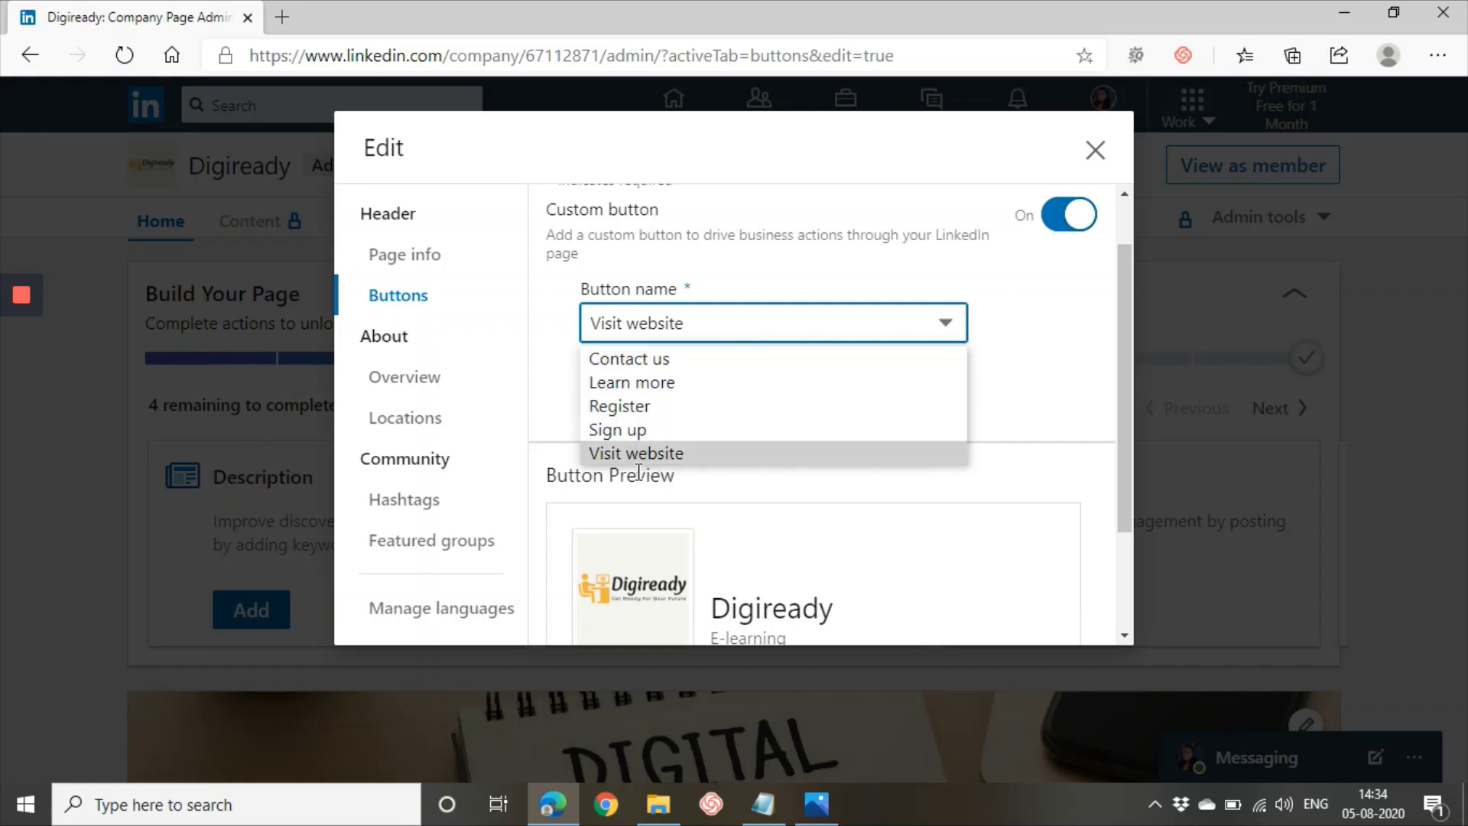
pyautogui.click(800, 328)
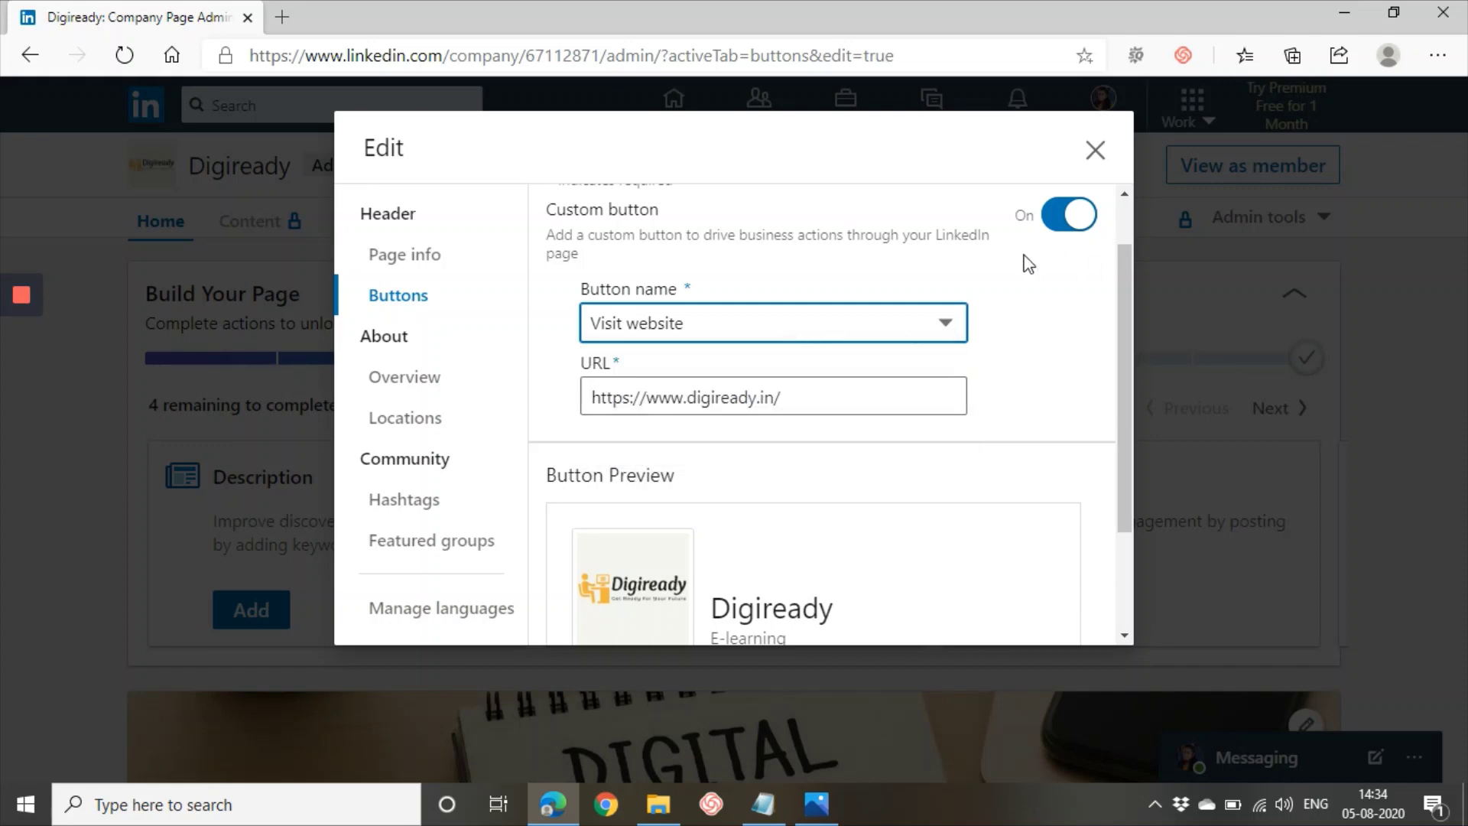
pyautogui.scroll(1, 705, 334)
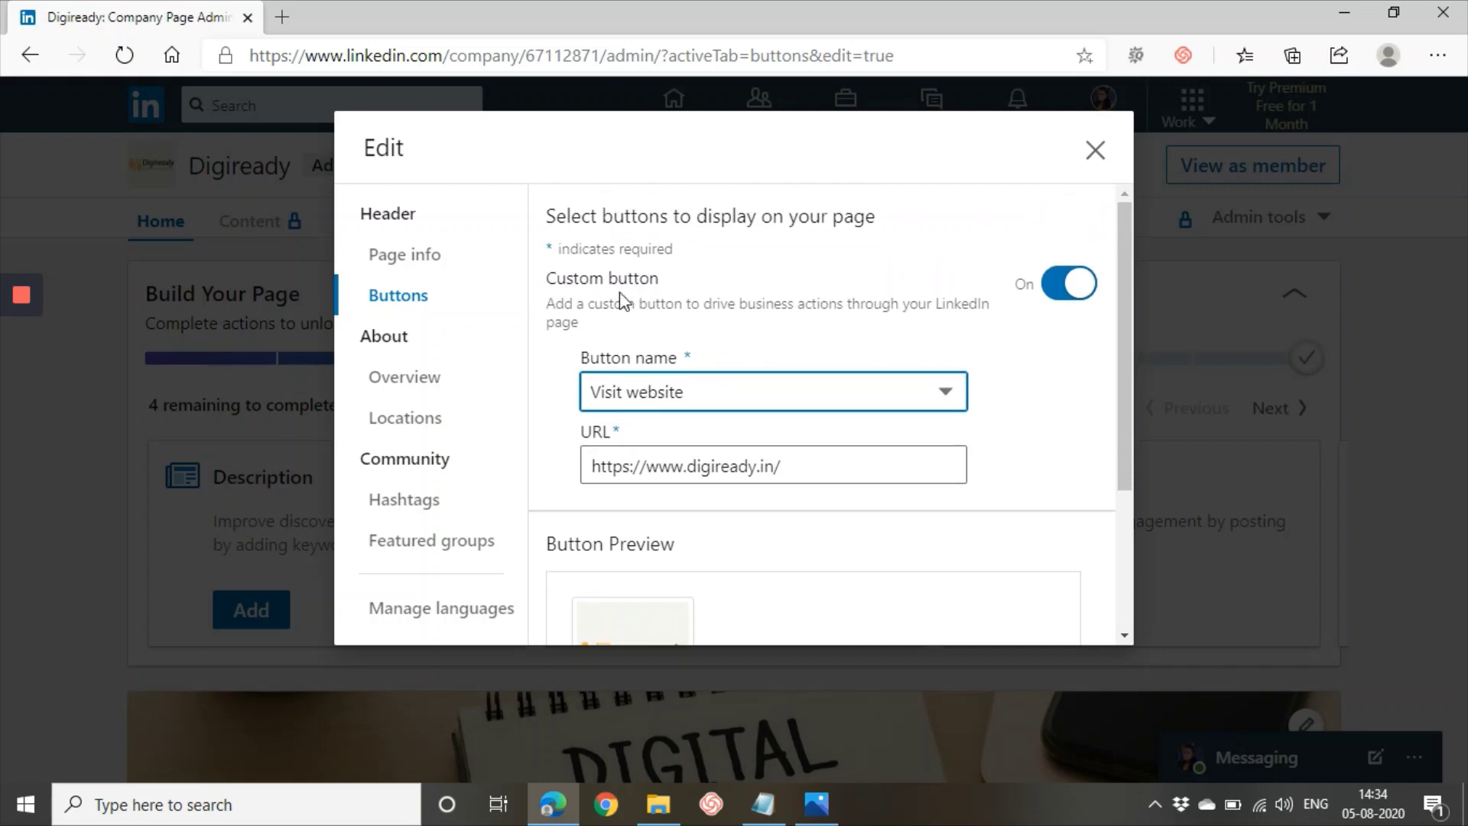
# Turn the custom button off and back on, check the button preview and close the page editor
pyautogui.click(1074, 289)
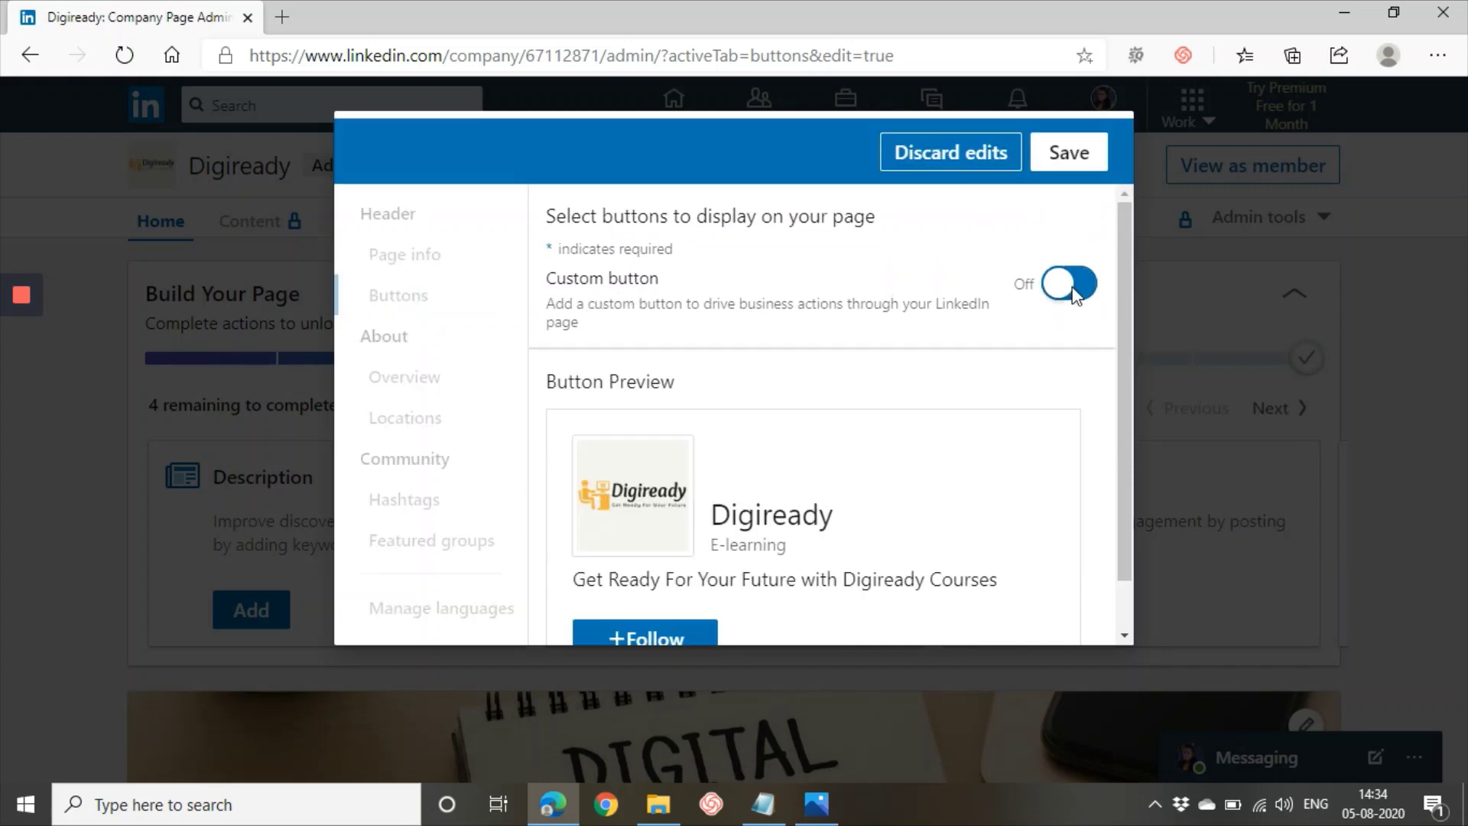
pyautogui.click(1076, 295)
pyautogui.scroll(-1, 748, 363)
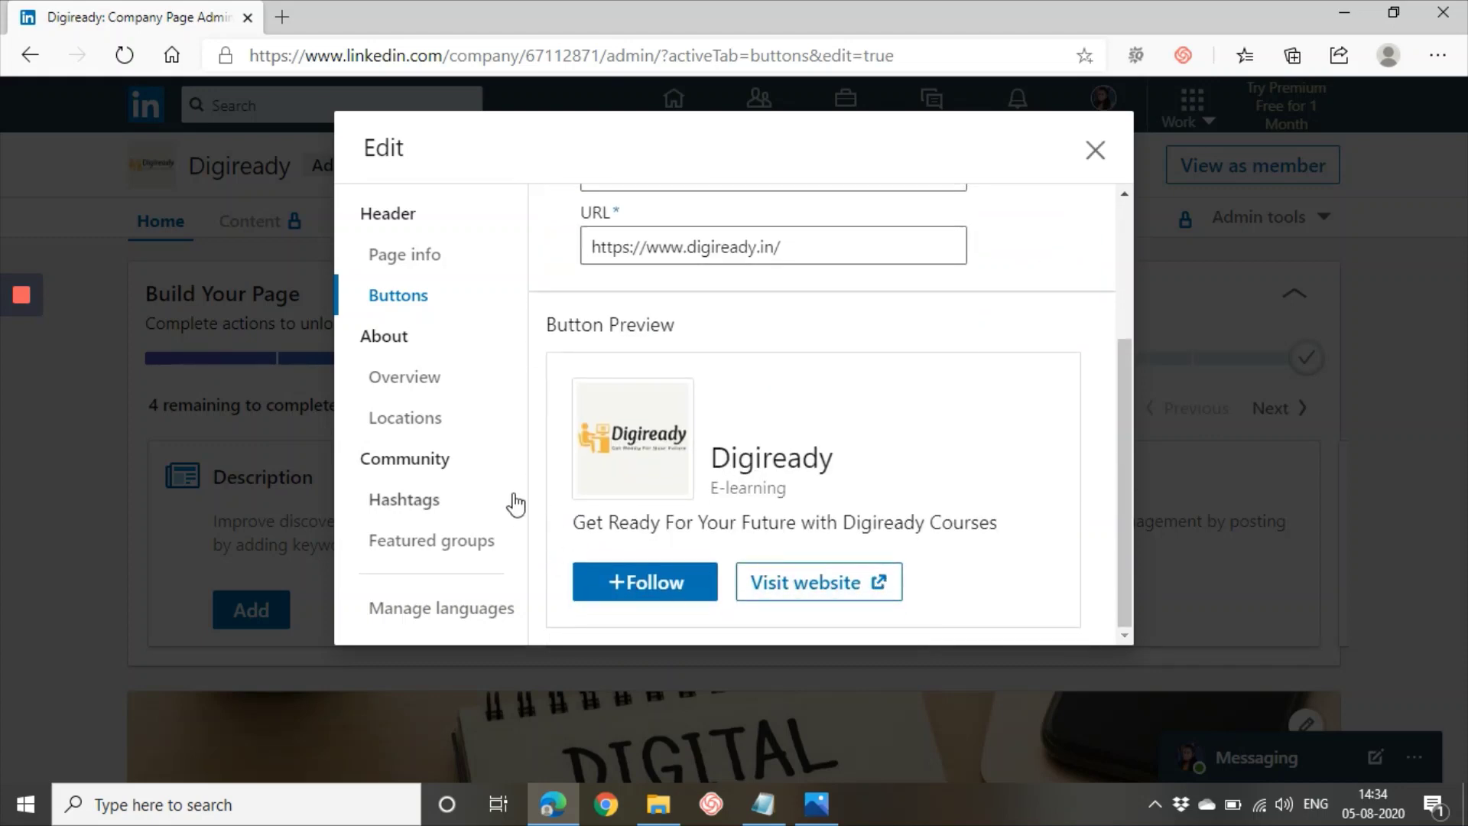
pyautogui.click(1095, 150)
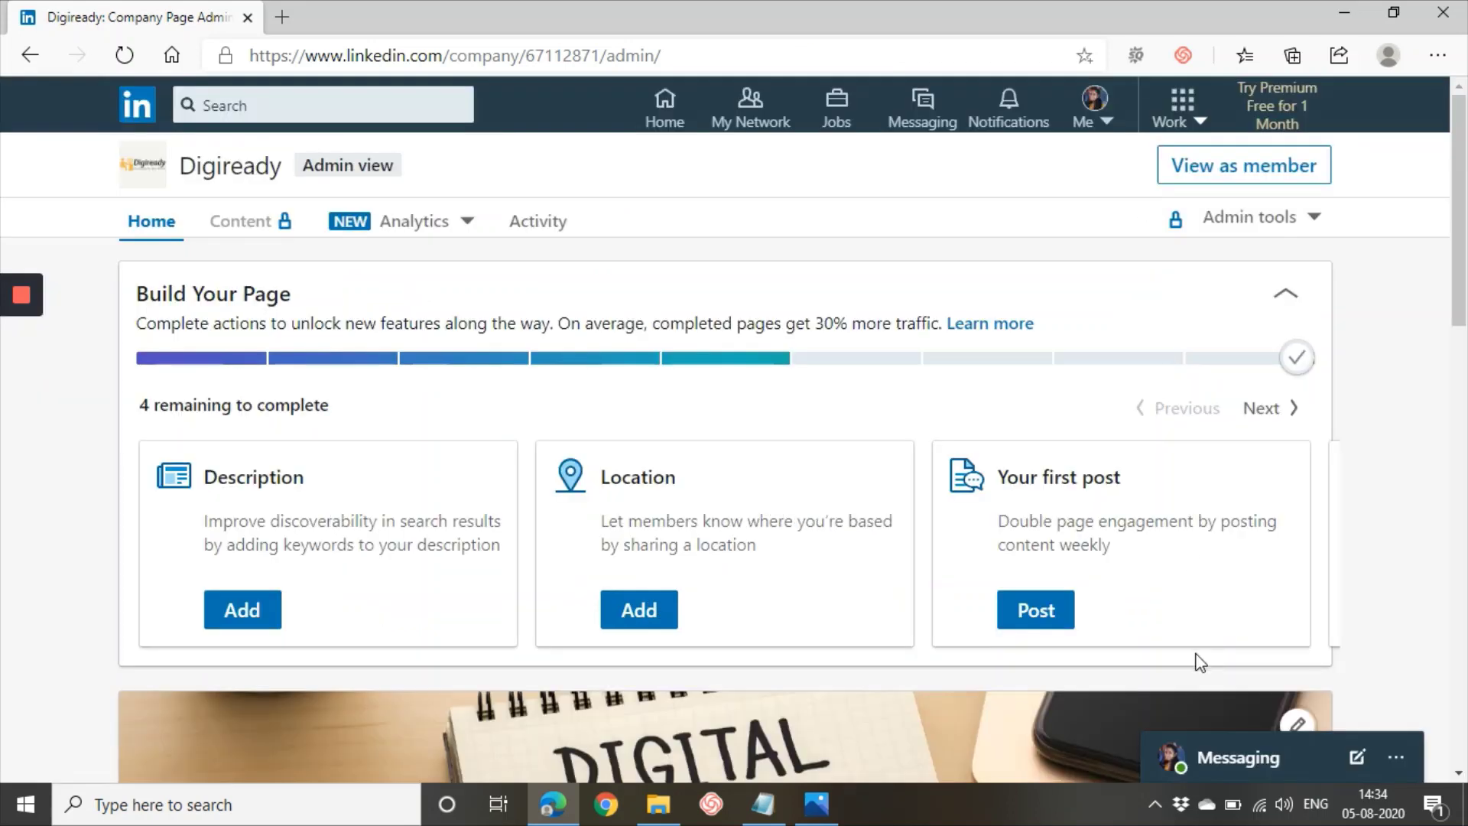
pyautogui.scroll(-7, 1201, 662)
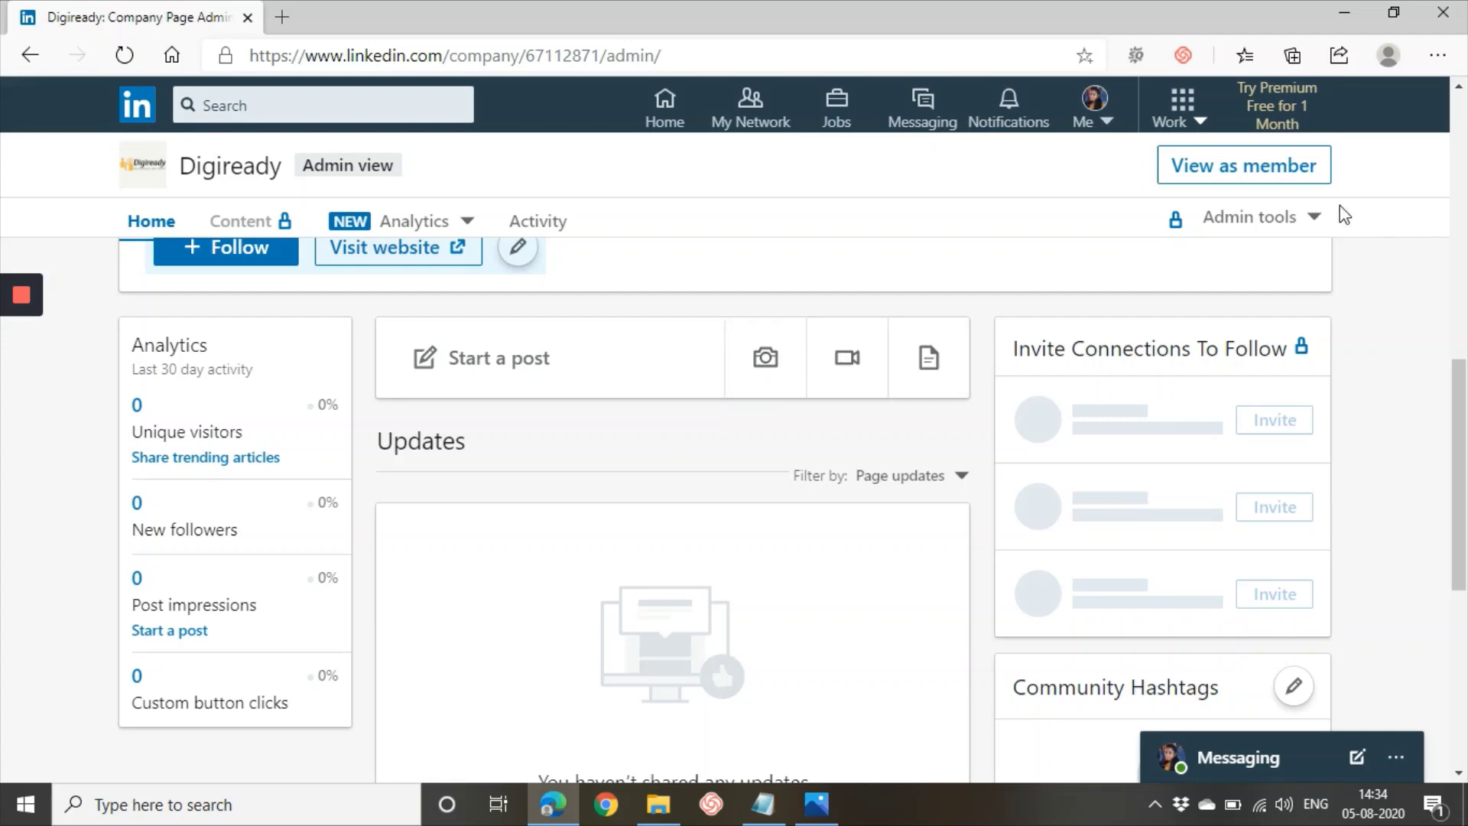
pyautogui.scroll(3, 1086, 305)
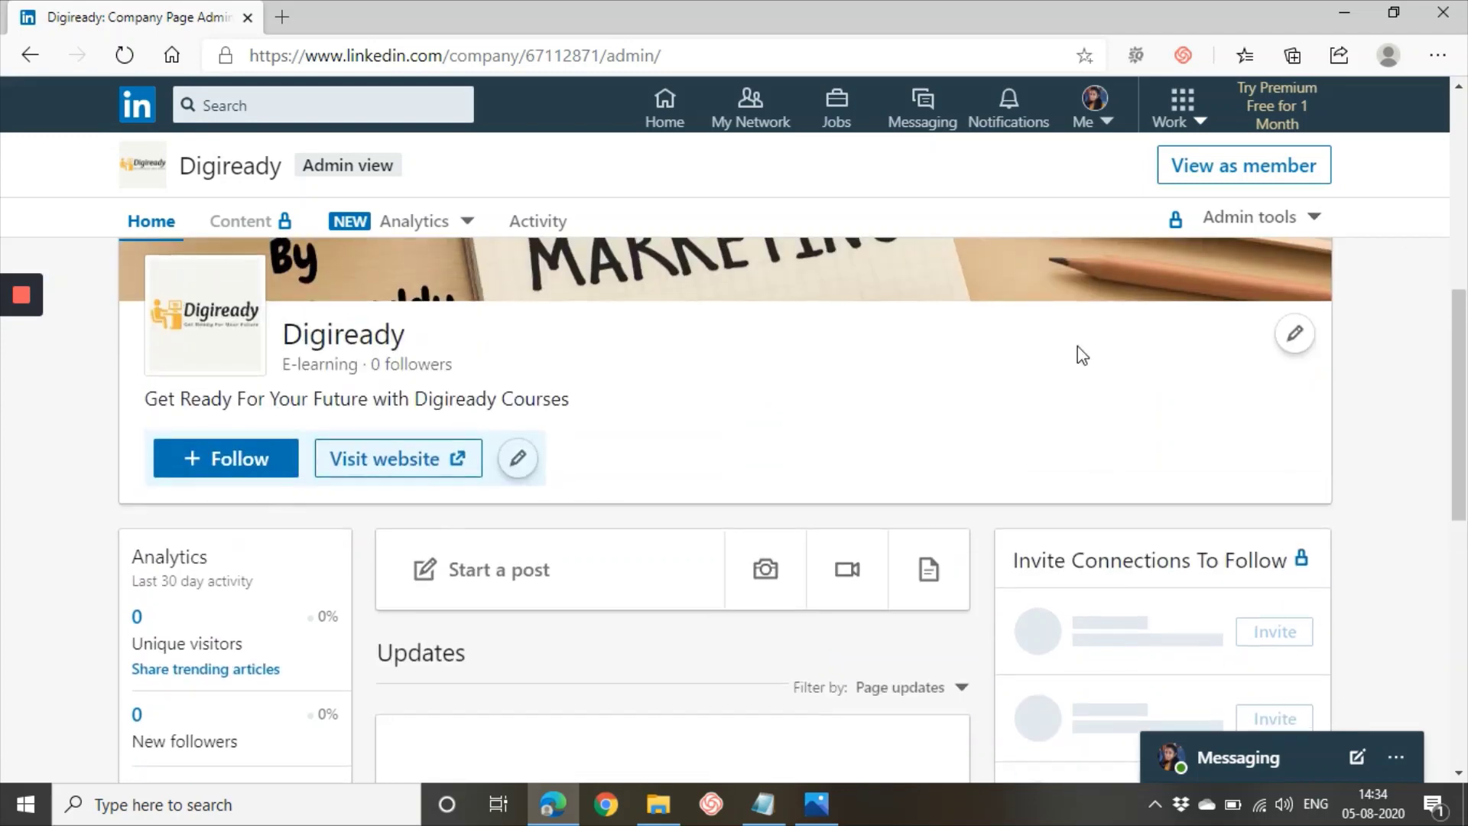
# Open the page's admin management, check where a new designated admin is added, and leave without changes
pyautogui.click(1298, 222)
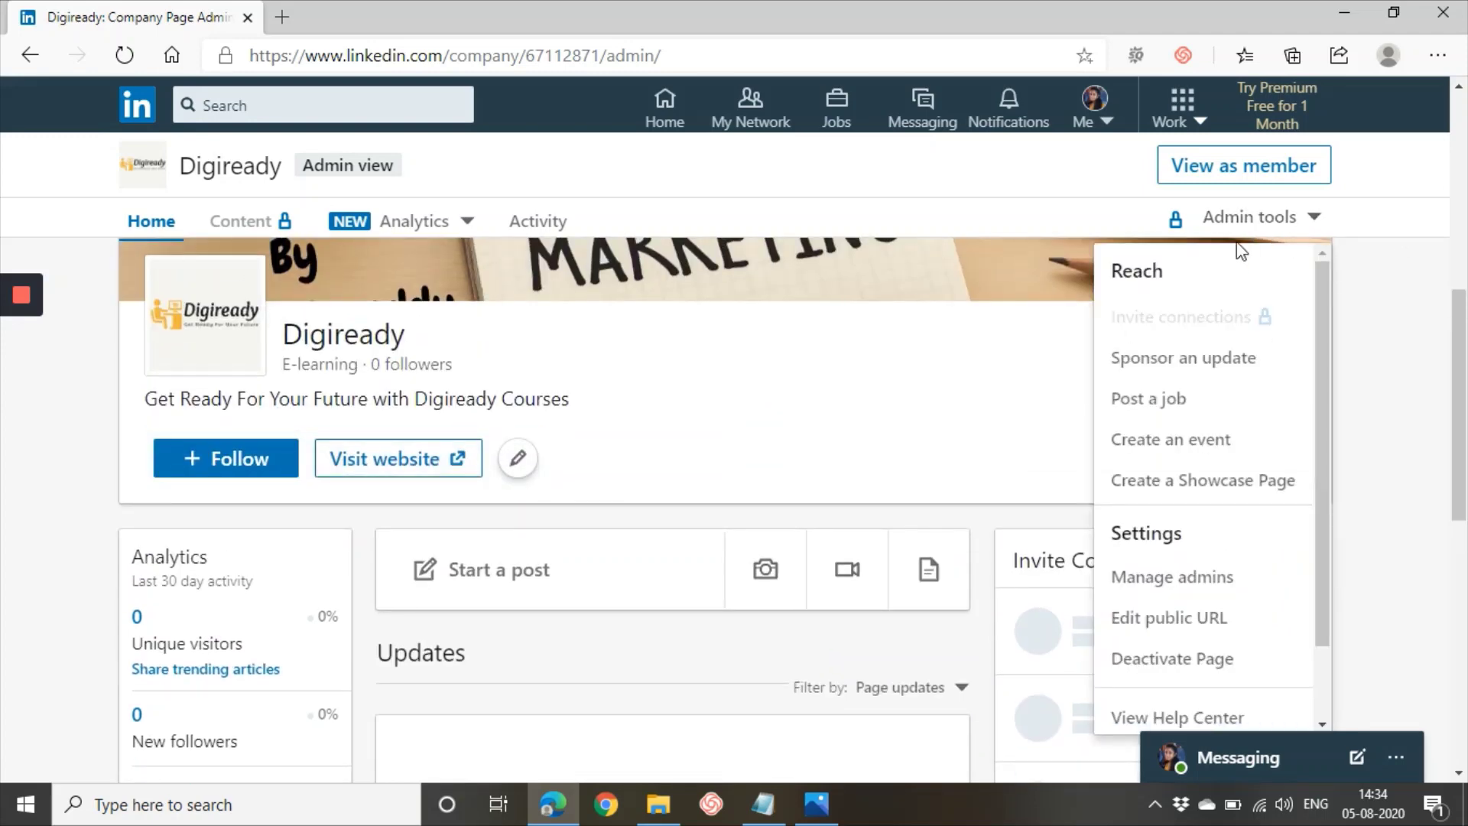
pyautogui.click(1226, 587)
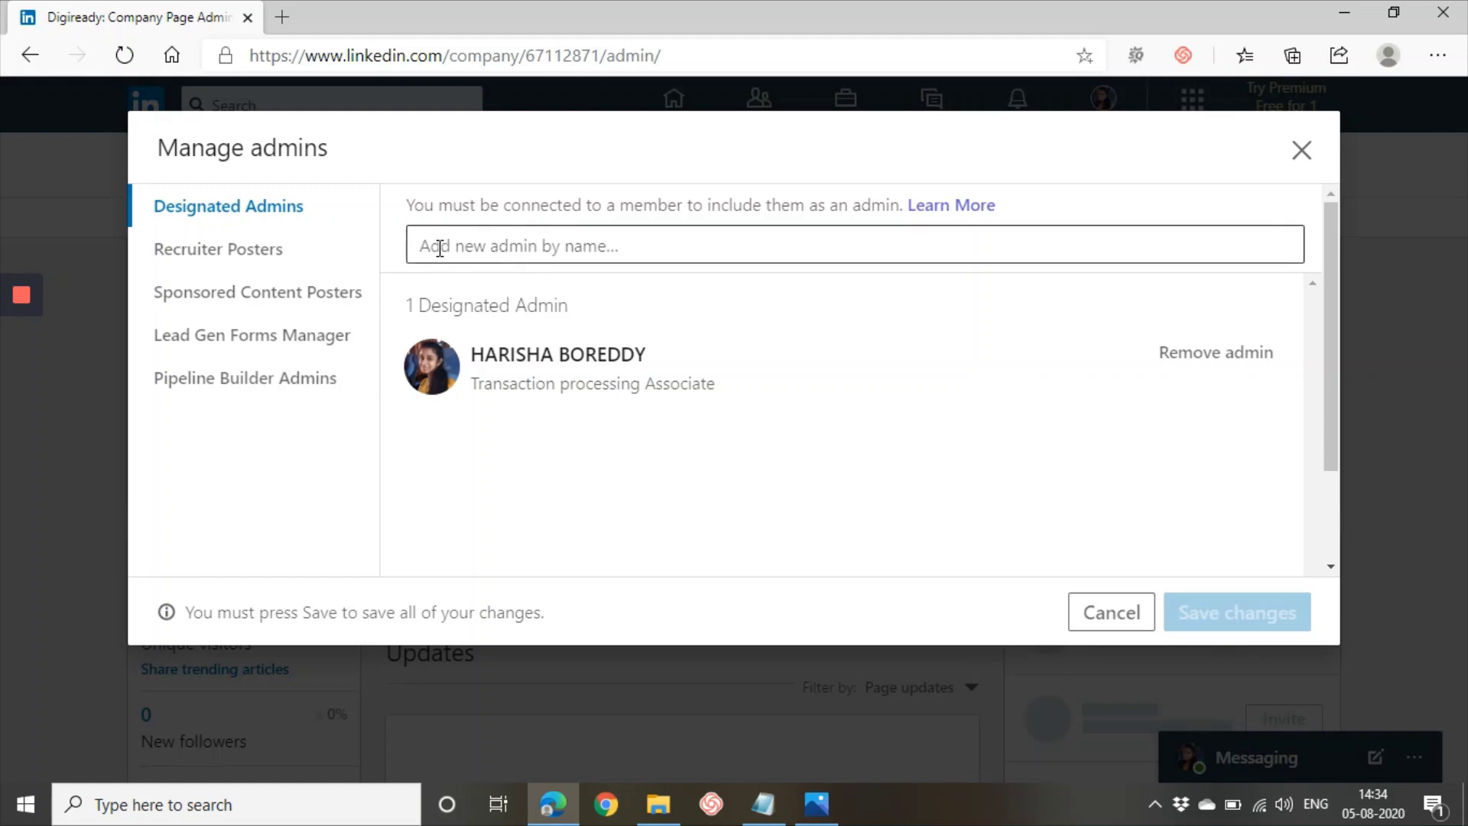
pyautogui.click(594, 249)
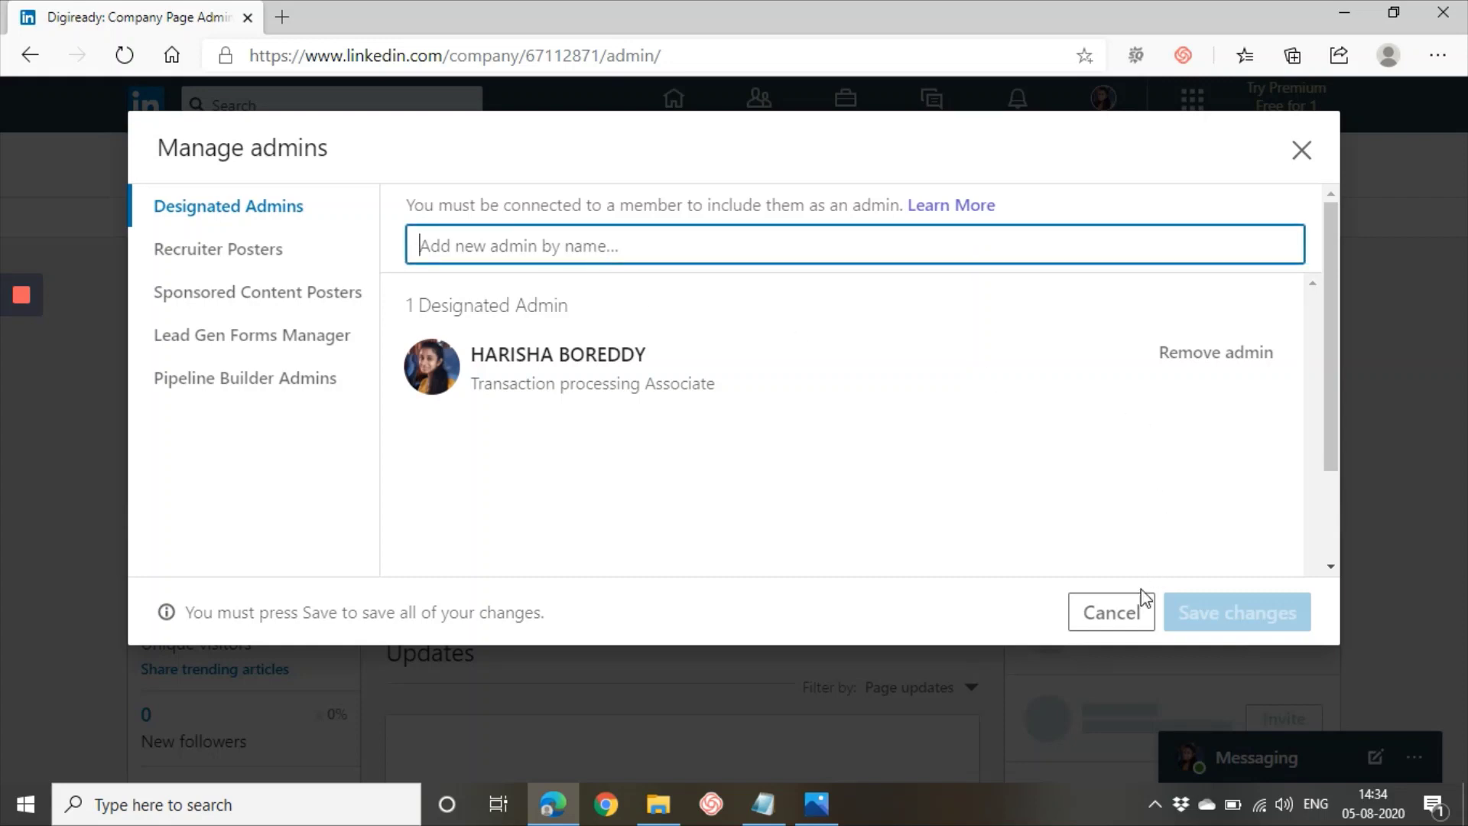
pyautogui.click(1123, 621)
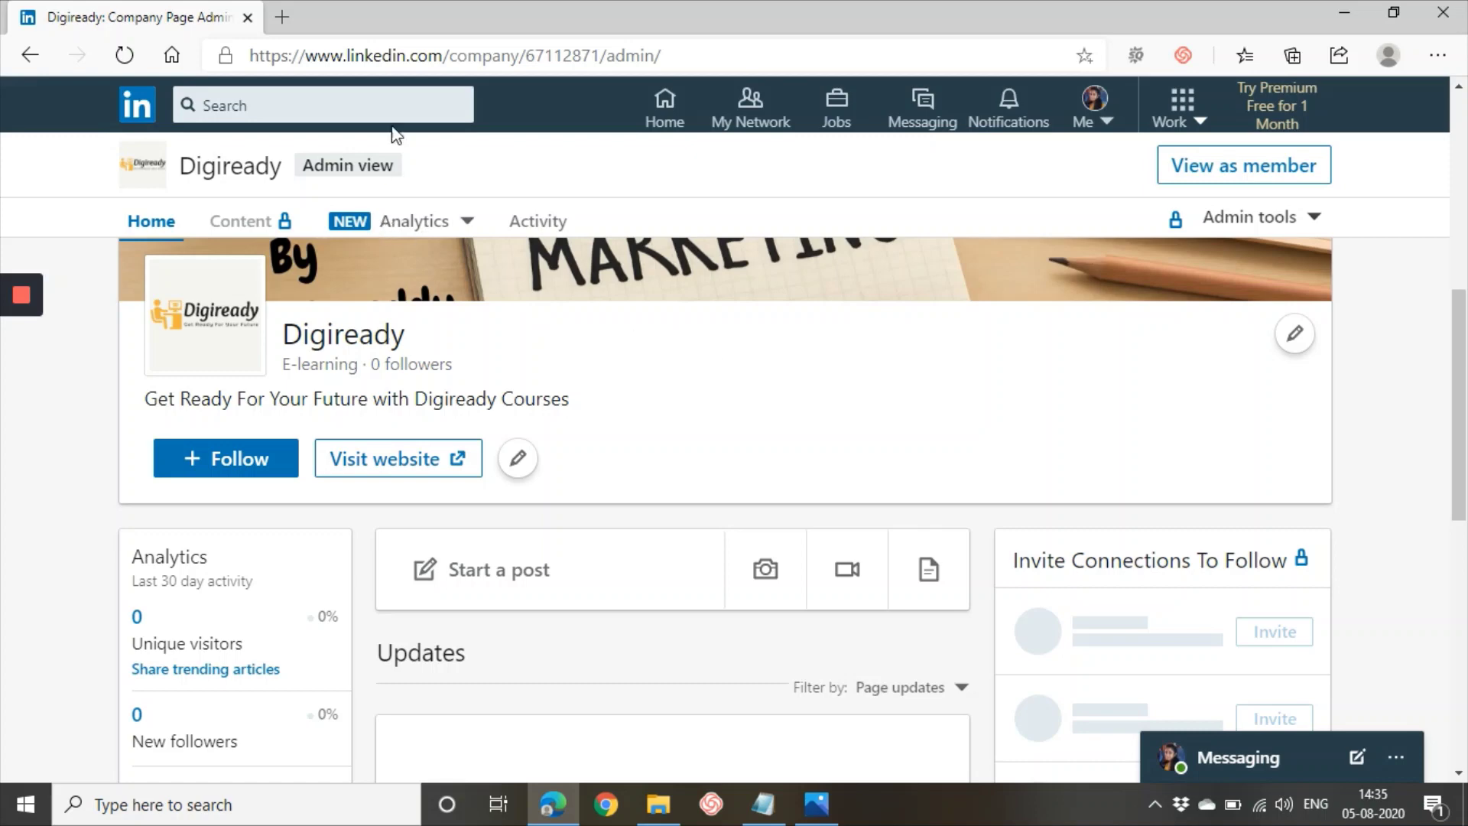
# Return to the LinkedIn home feed and open the Advertise product from LinkedIn's work products
pyautogui.click(677, 111)
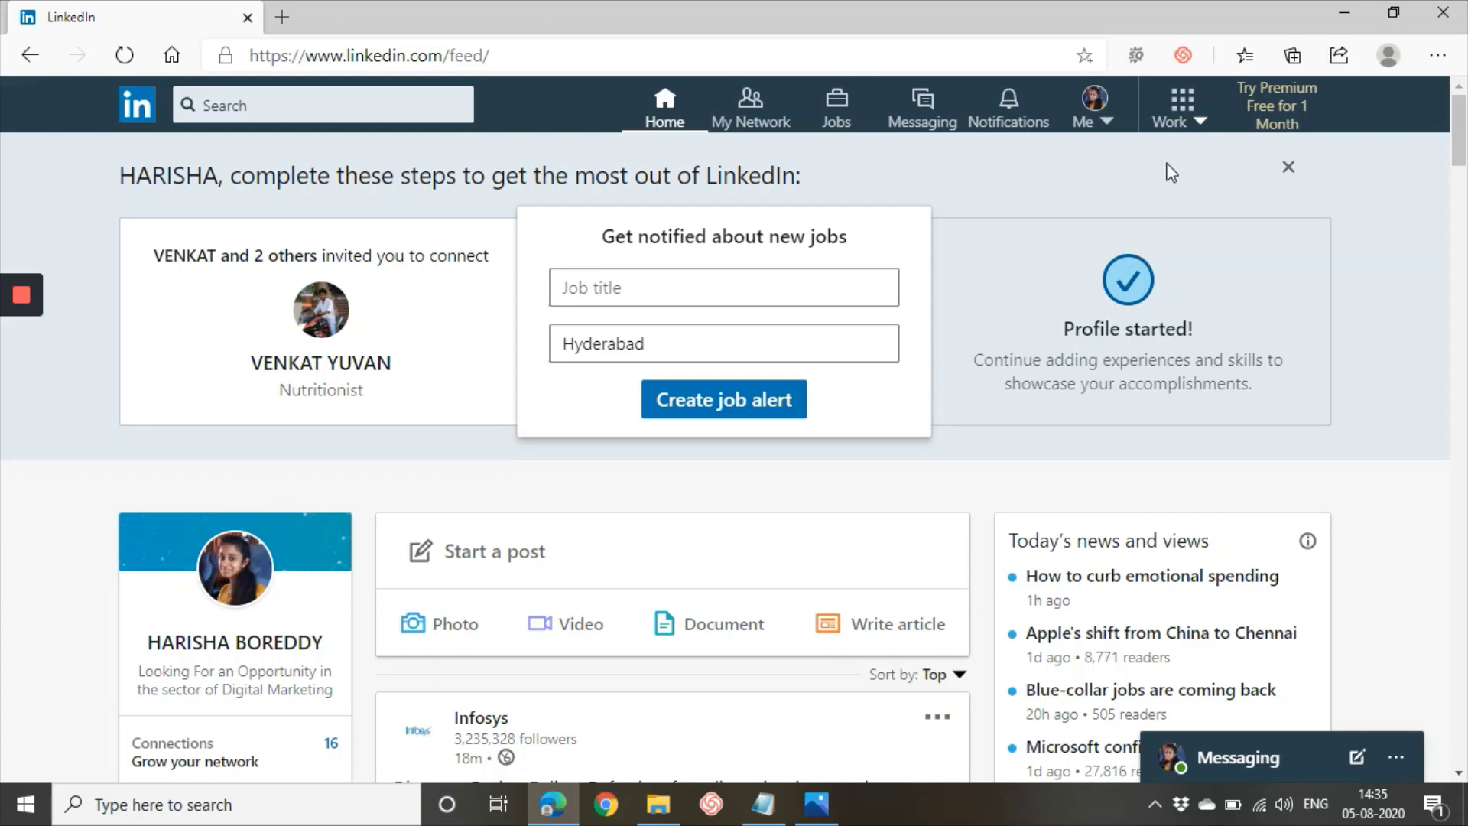
pyautogui.click(1195, 125)
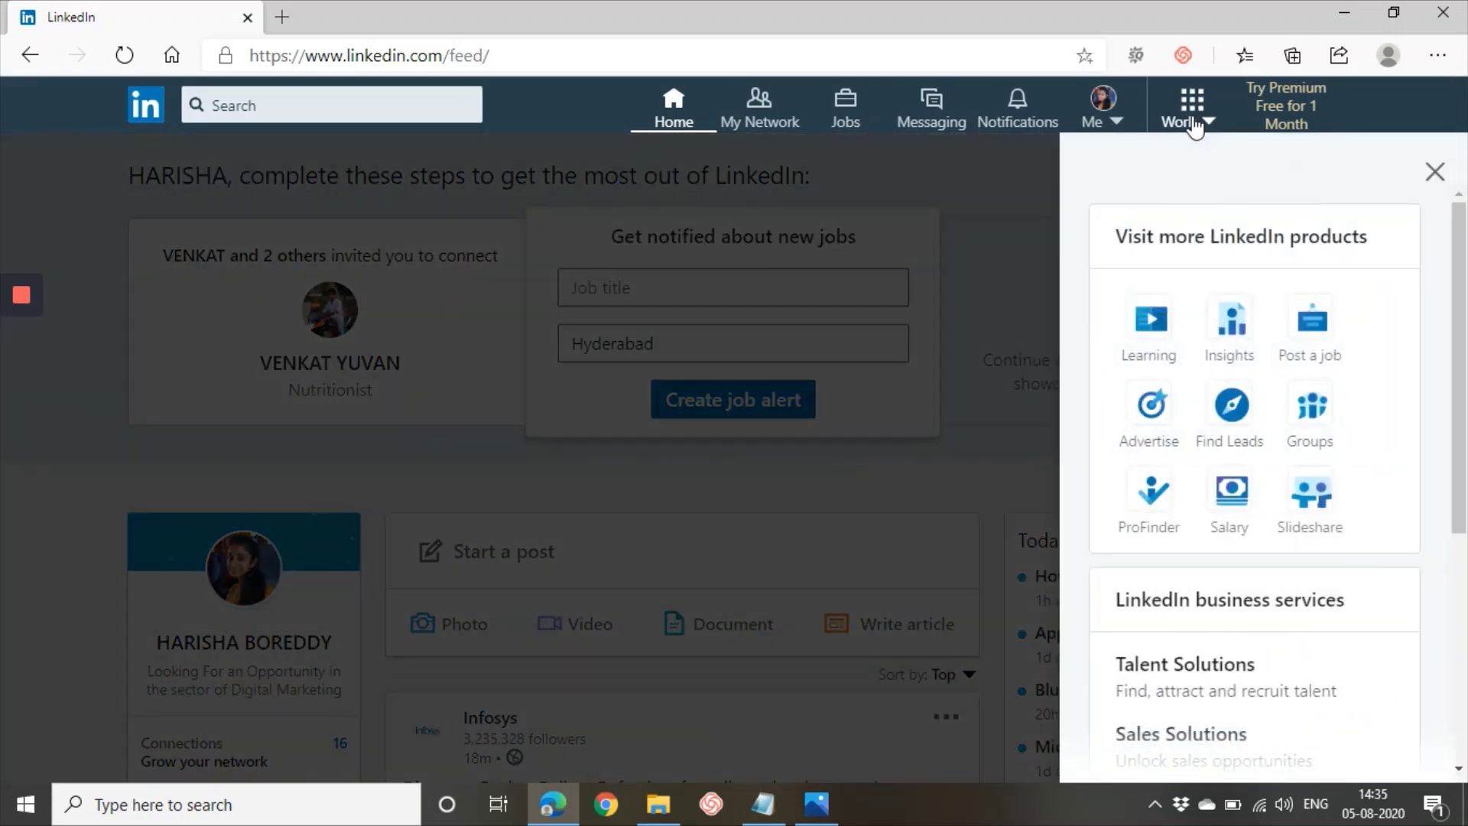
pyautogui.click(1151, 417)
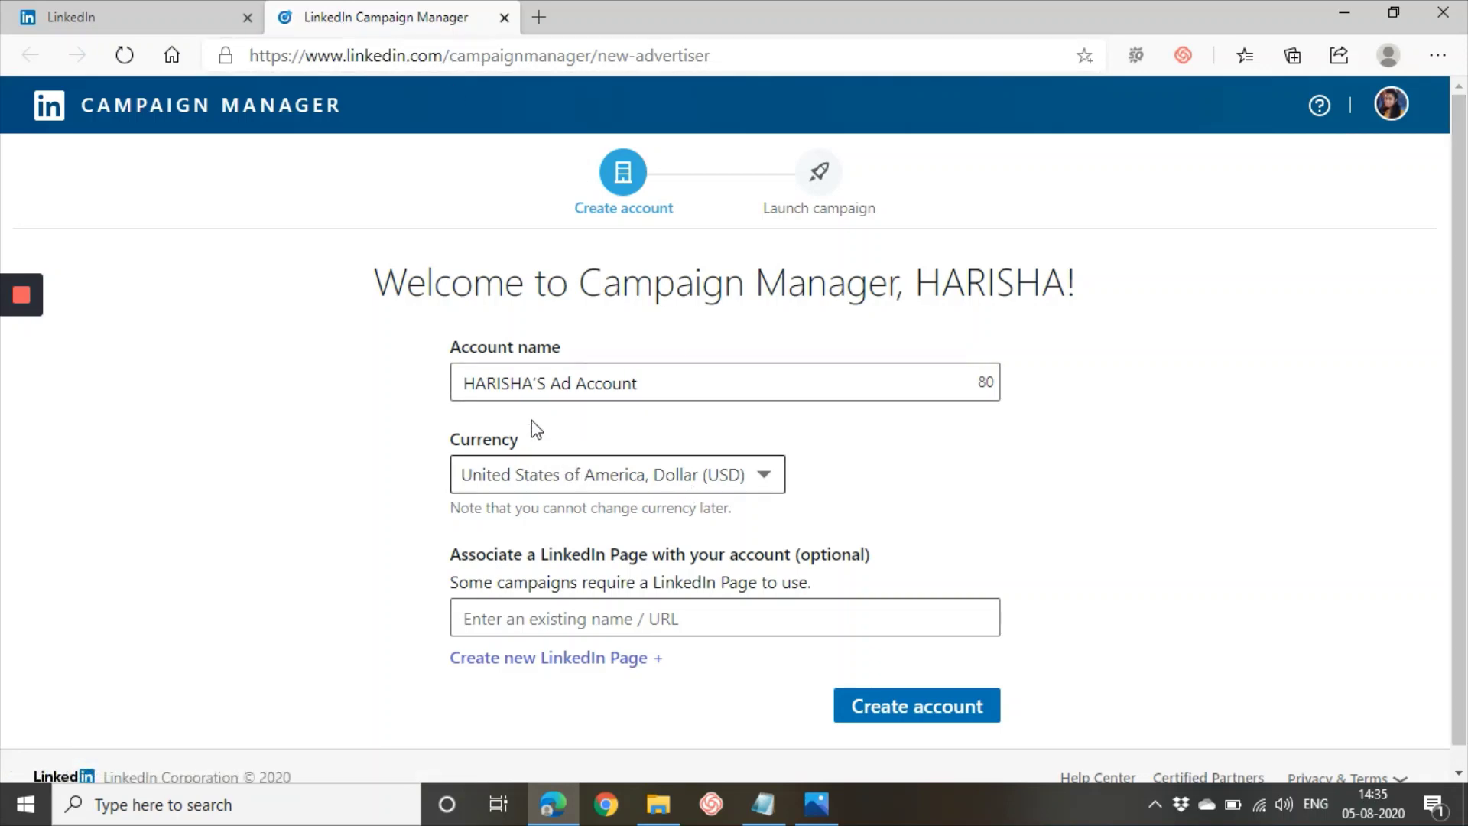
# Set the new ad account's currency to India, Rupee (INR) and associate the Digiready company page with it
pyautogui.click(497, 378)
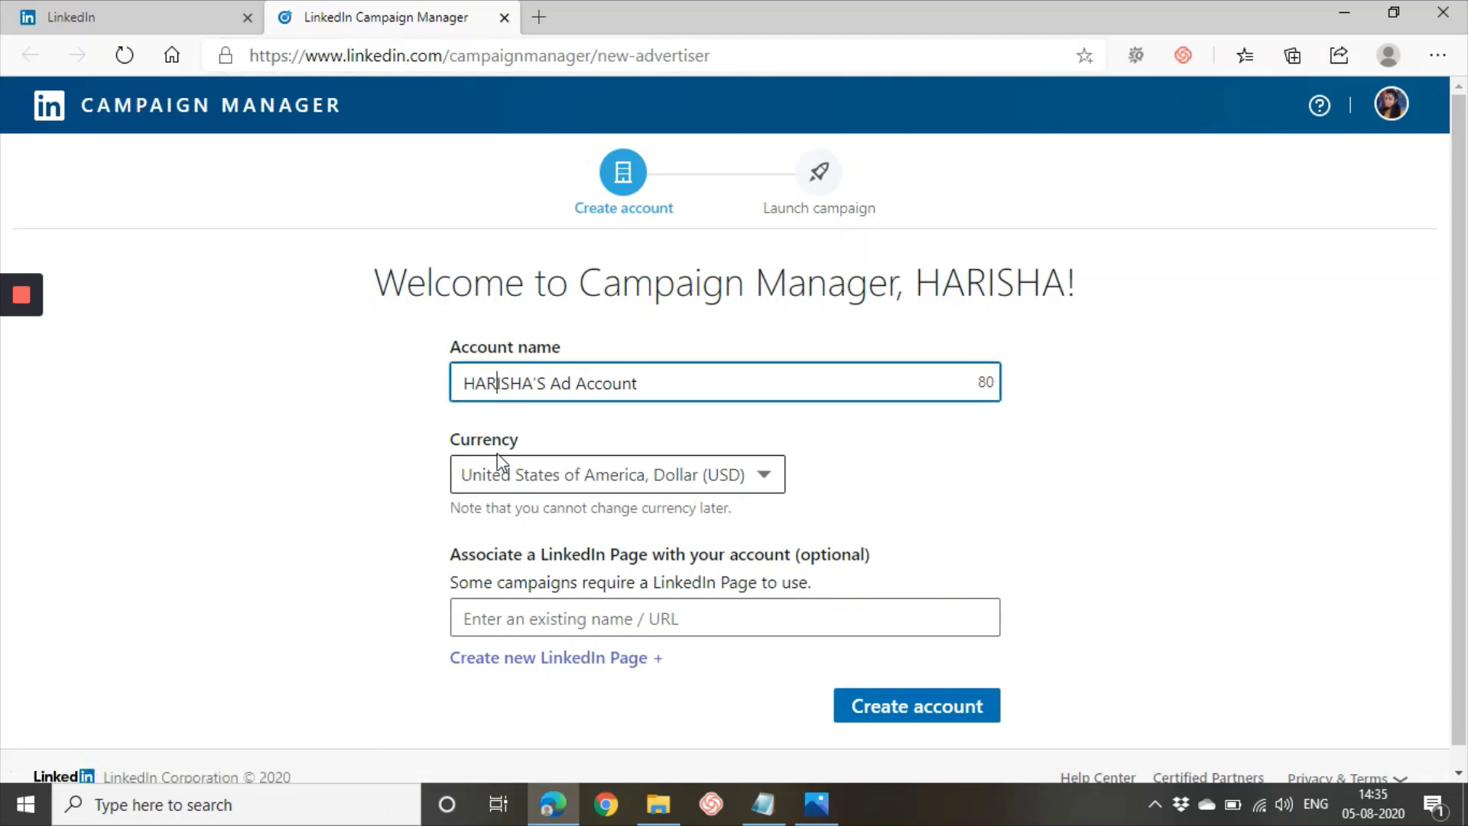
pyautogui.click(497, 482)
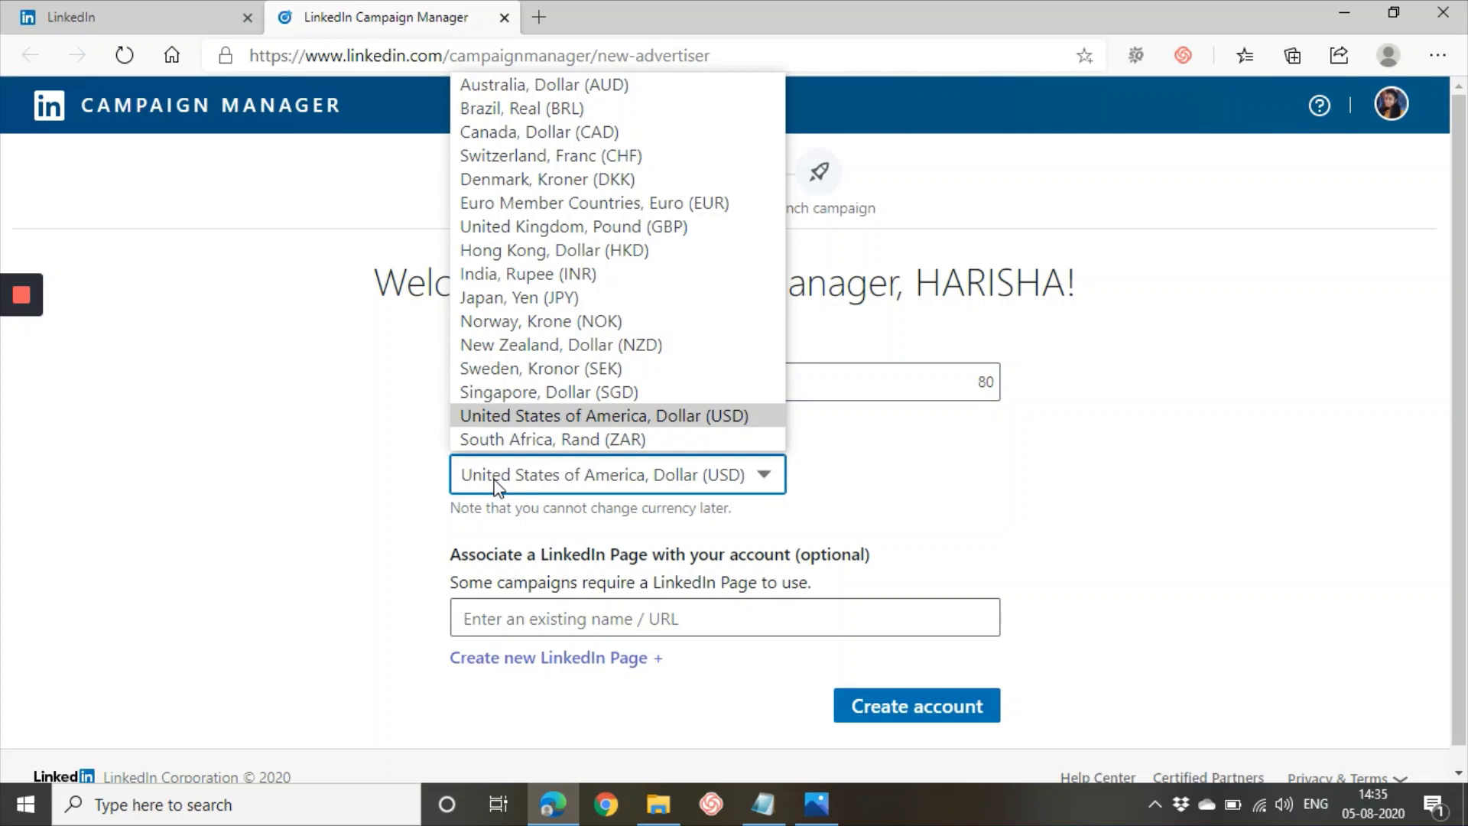
pyautogui.press('i')
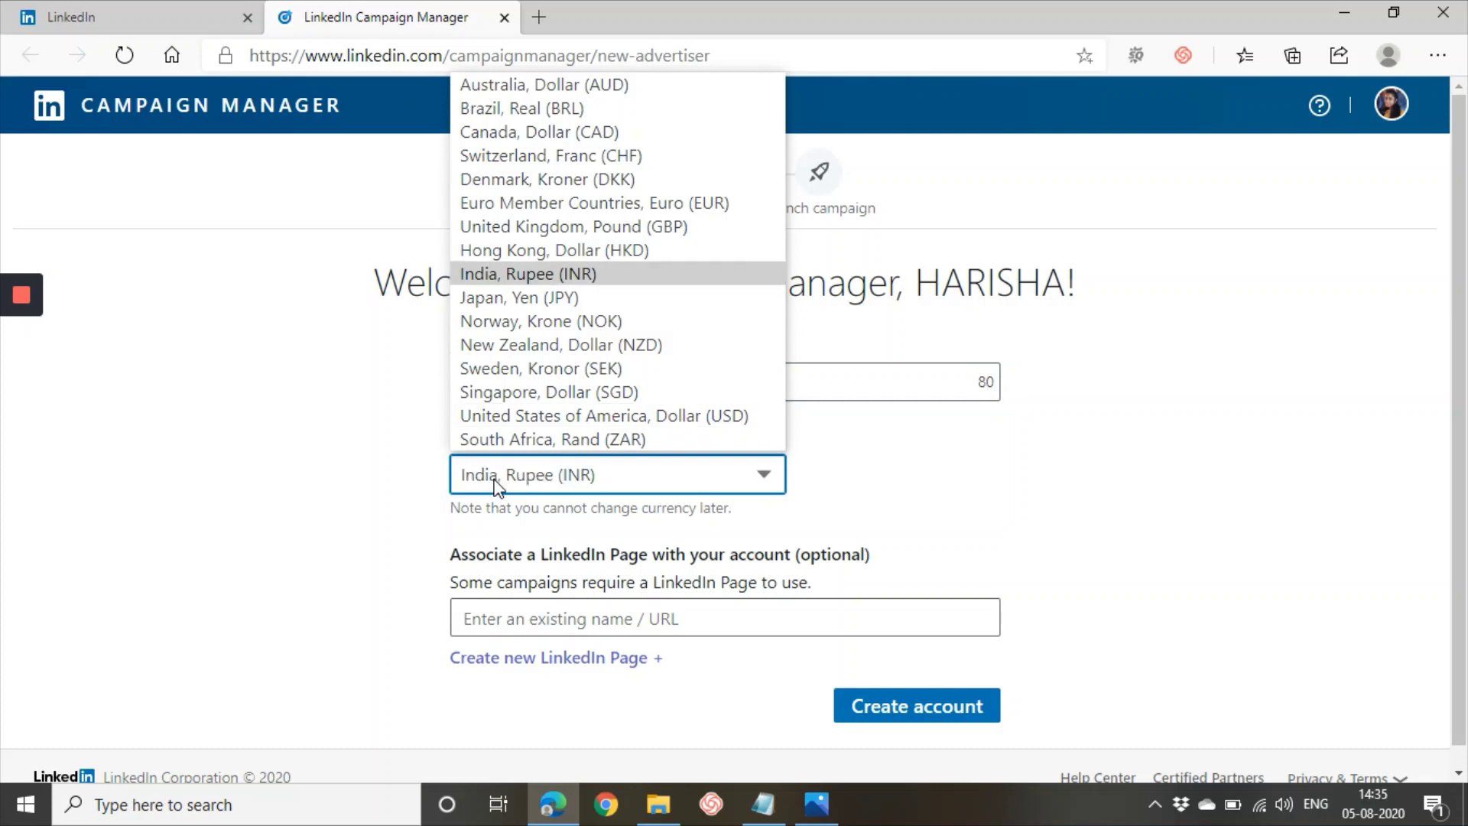
pyautogui.press('Return')
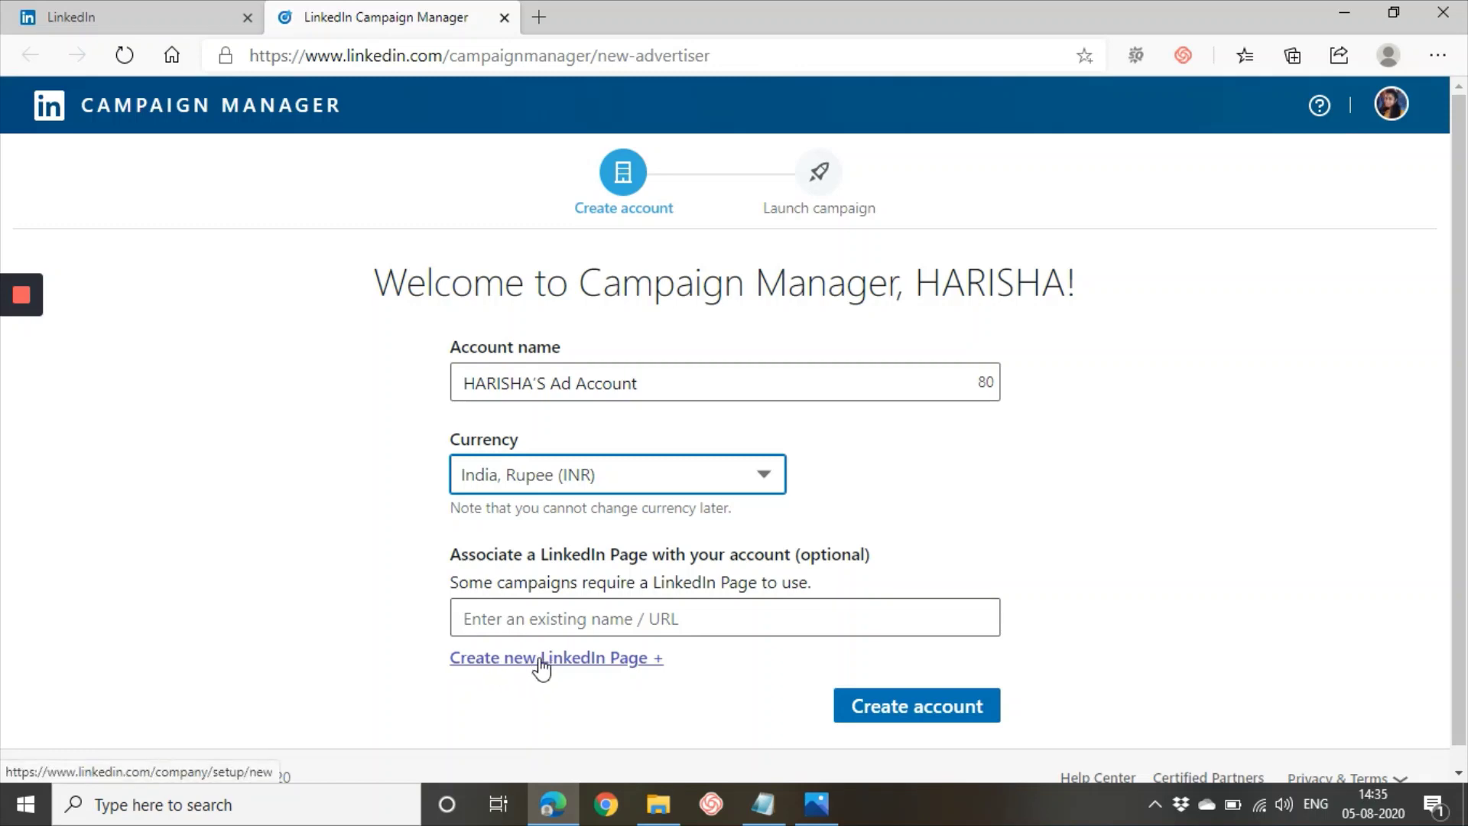
pyautogui.click(541, 613)
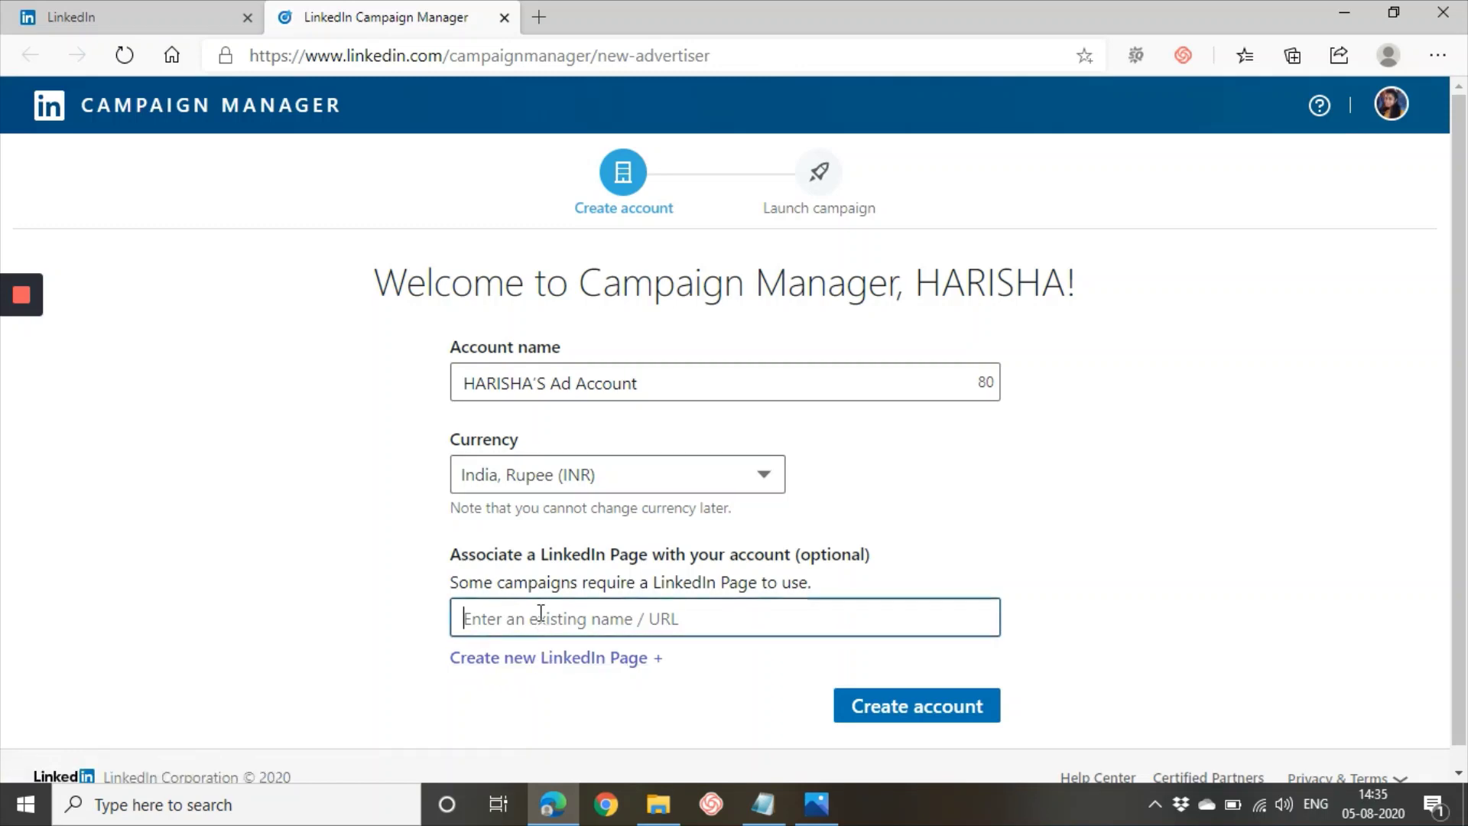
pyautogui.write('digiready')
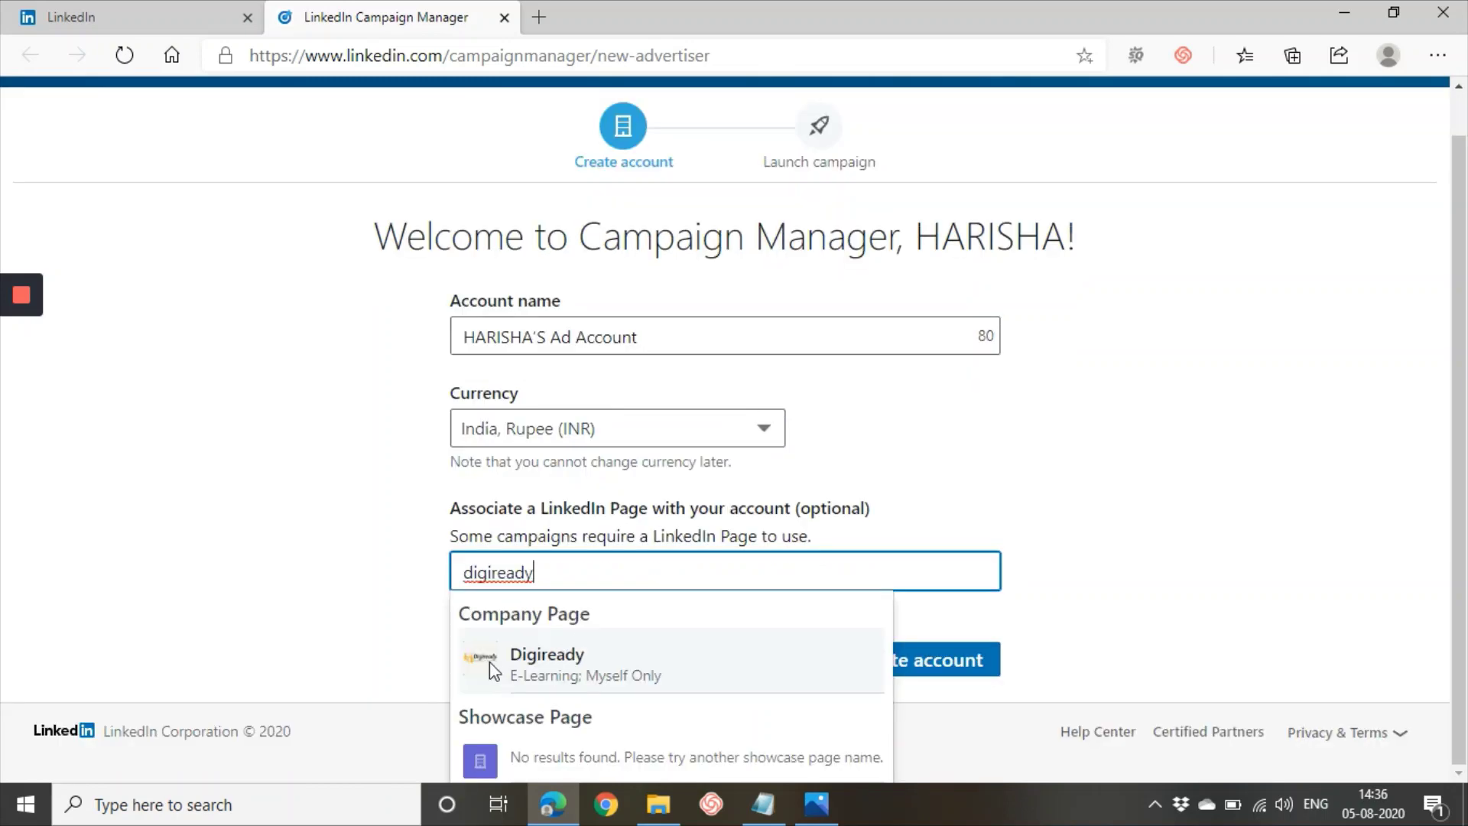
pyautogui.click(571, 656)
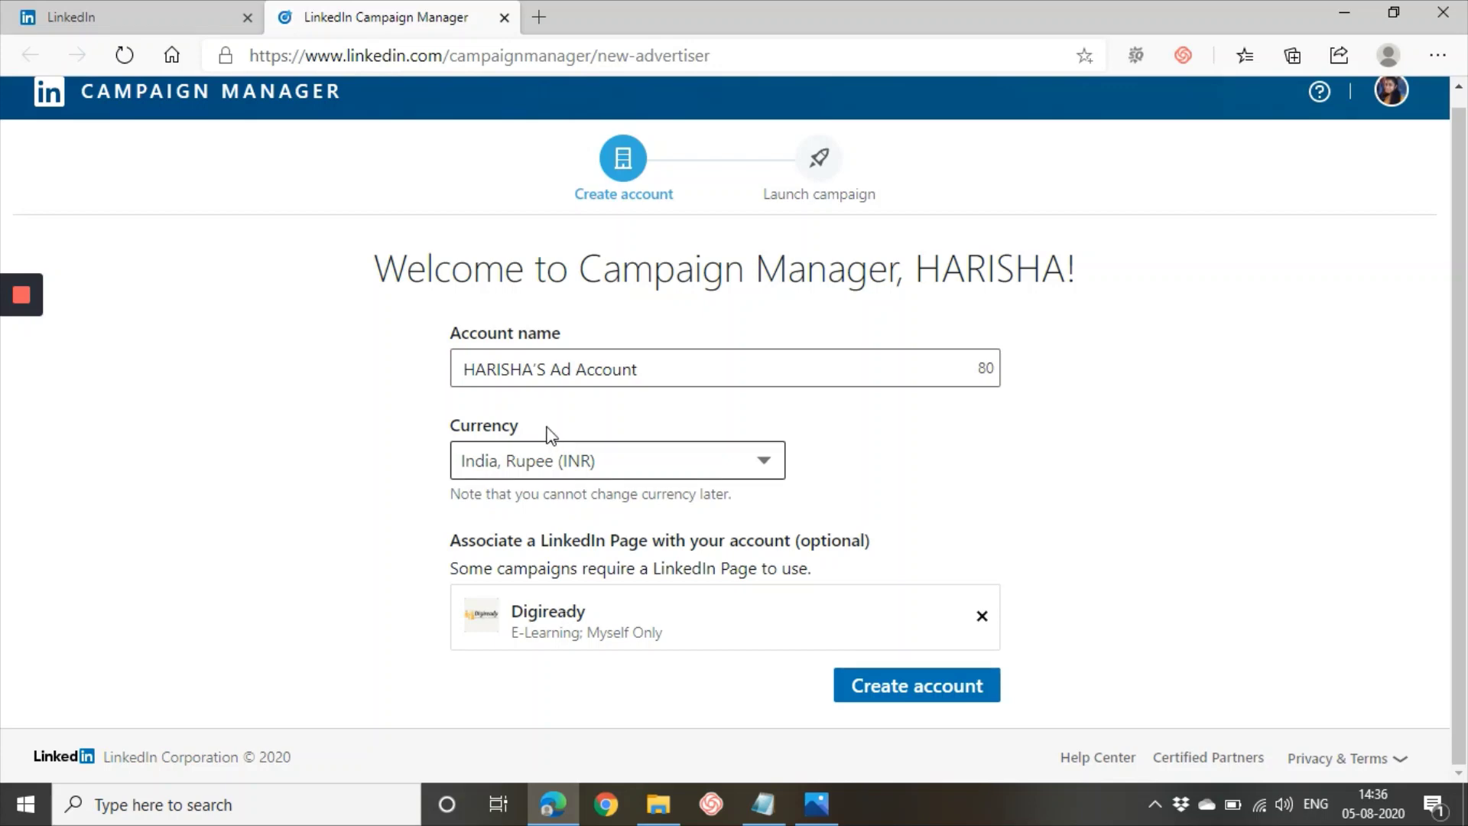
# Replace the ad account name with Digiready and create the account
pyautogui.click(488, 367)
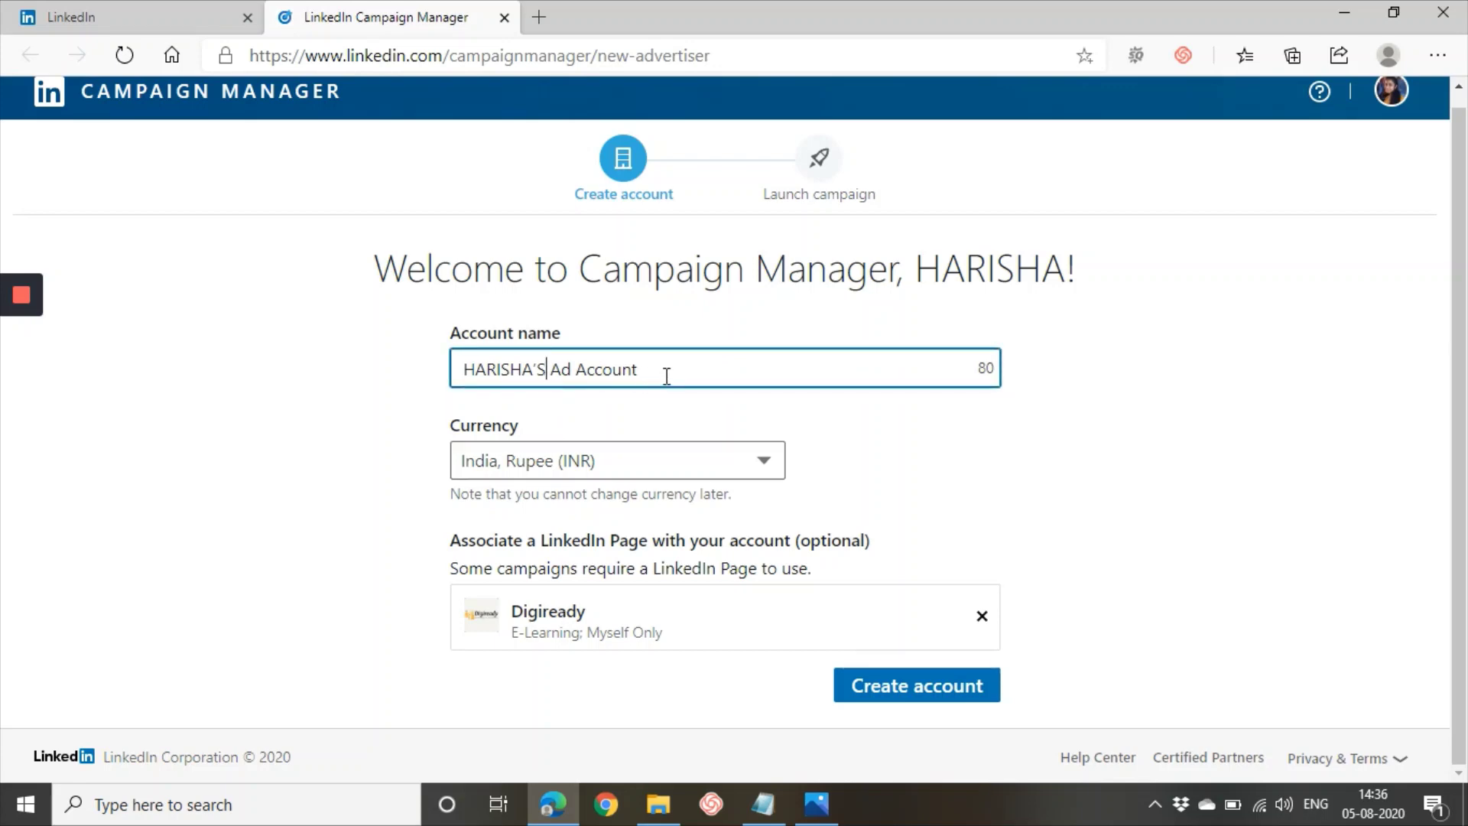
pyautogui.moveTo(662, 374); pyautogui.dragTo(467, 377)
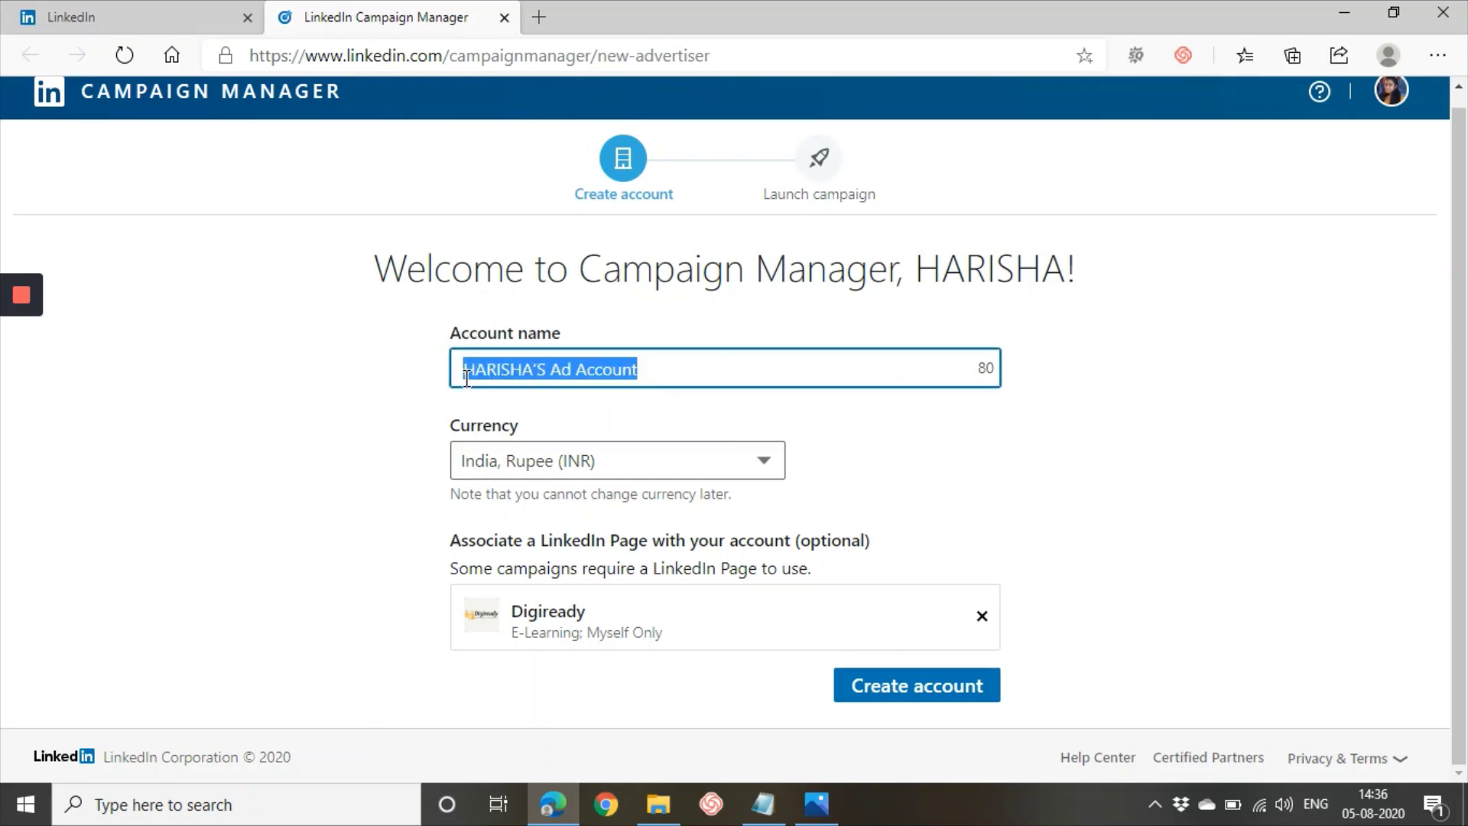
pyautogui.write('Digiready')
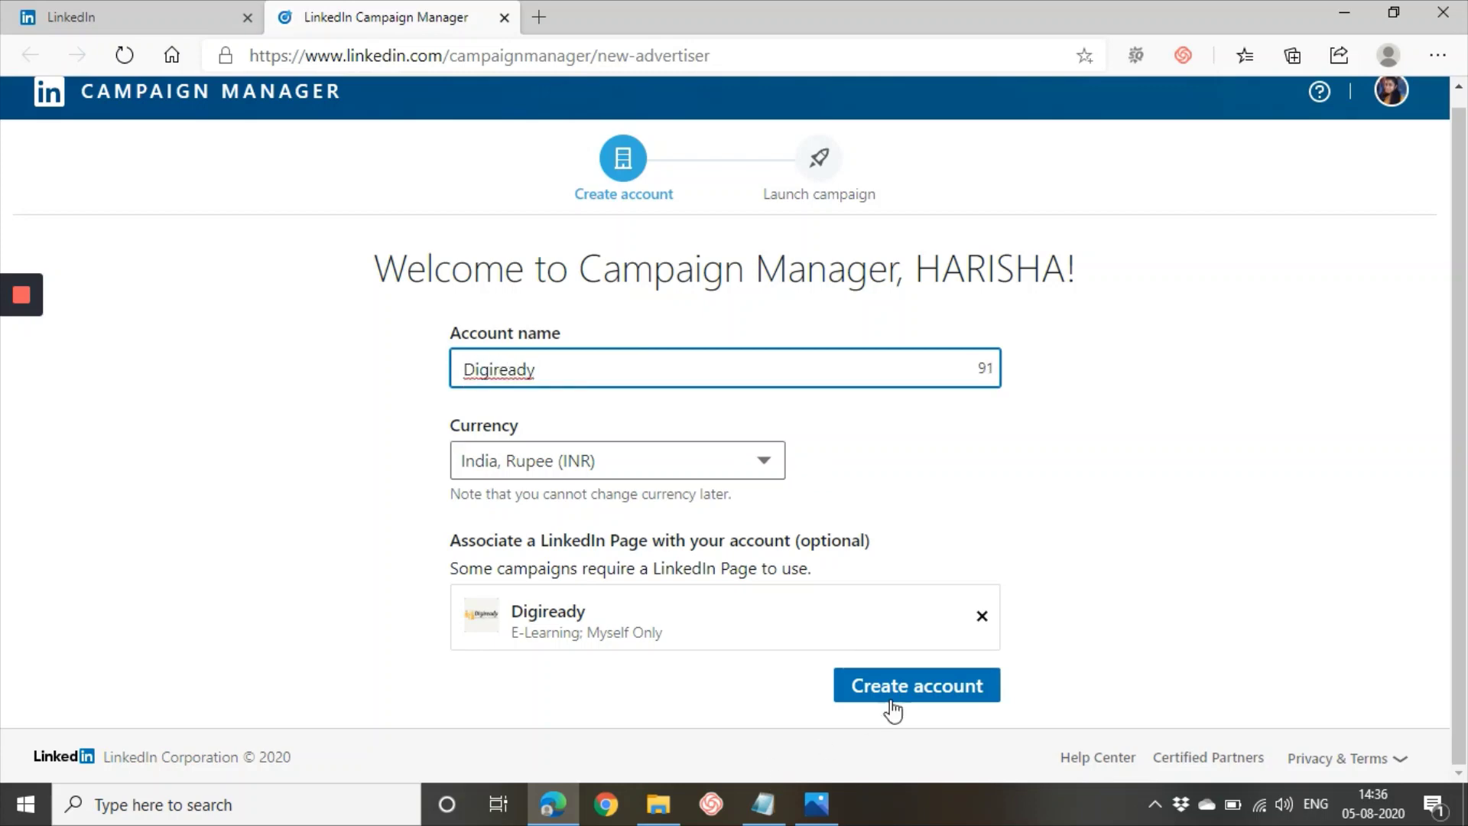
pyautogui.click(914, 678)
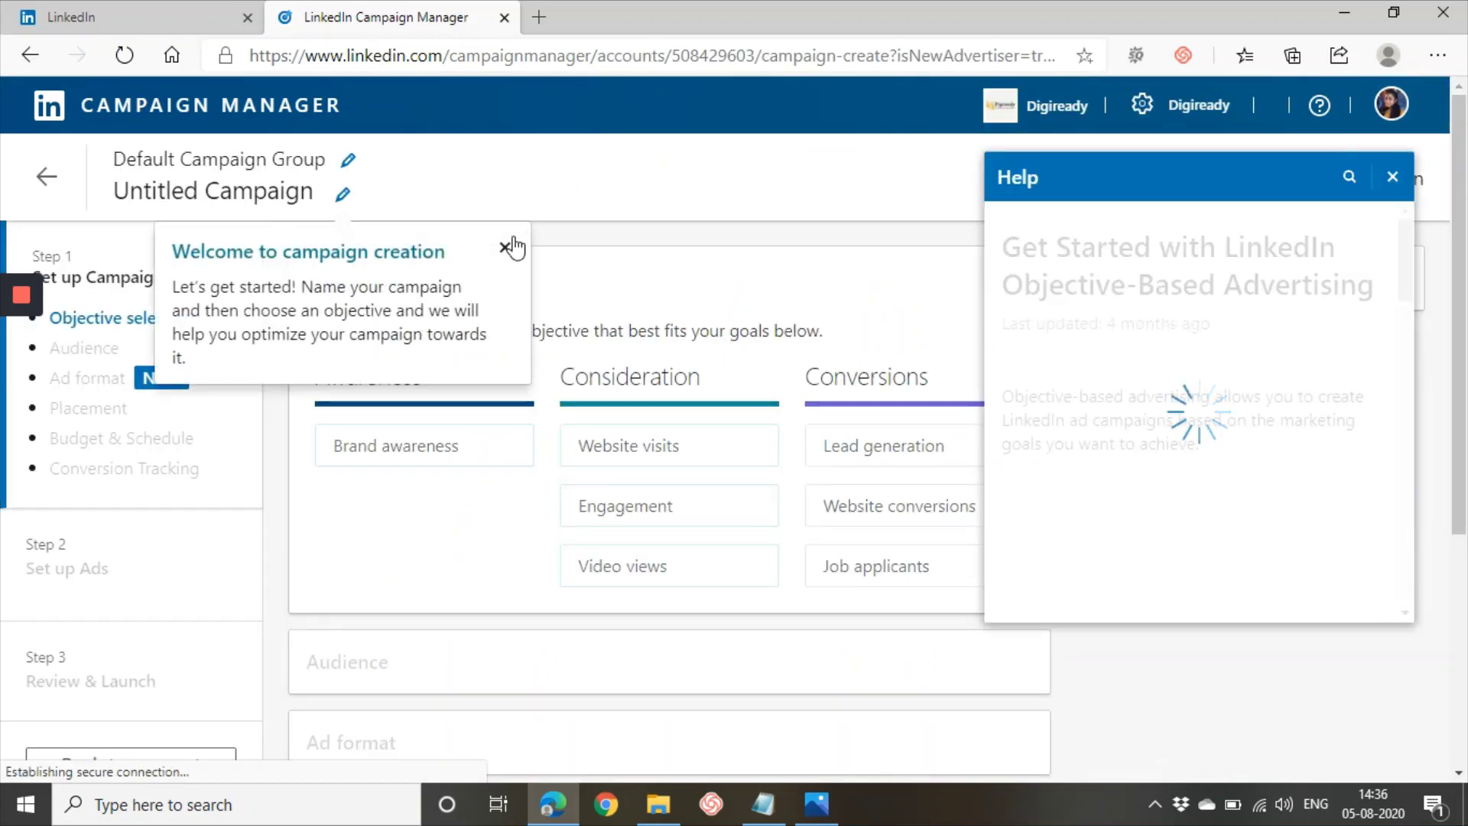
# Dismiss the campaign creation welcome tip and the help window, and switch to the LinkedIn ads account structure diagram in Photos
pyautogui.click(504, 251)
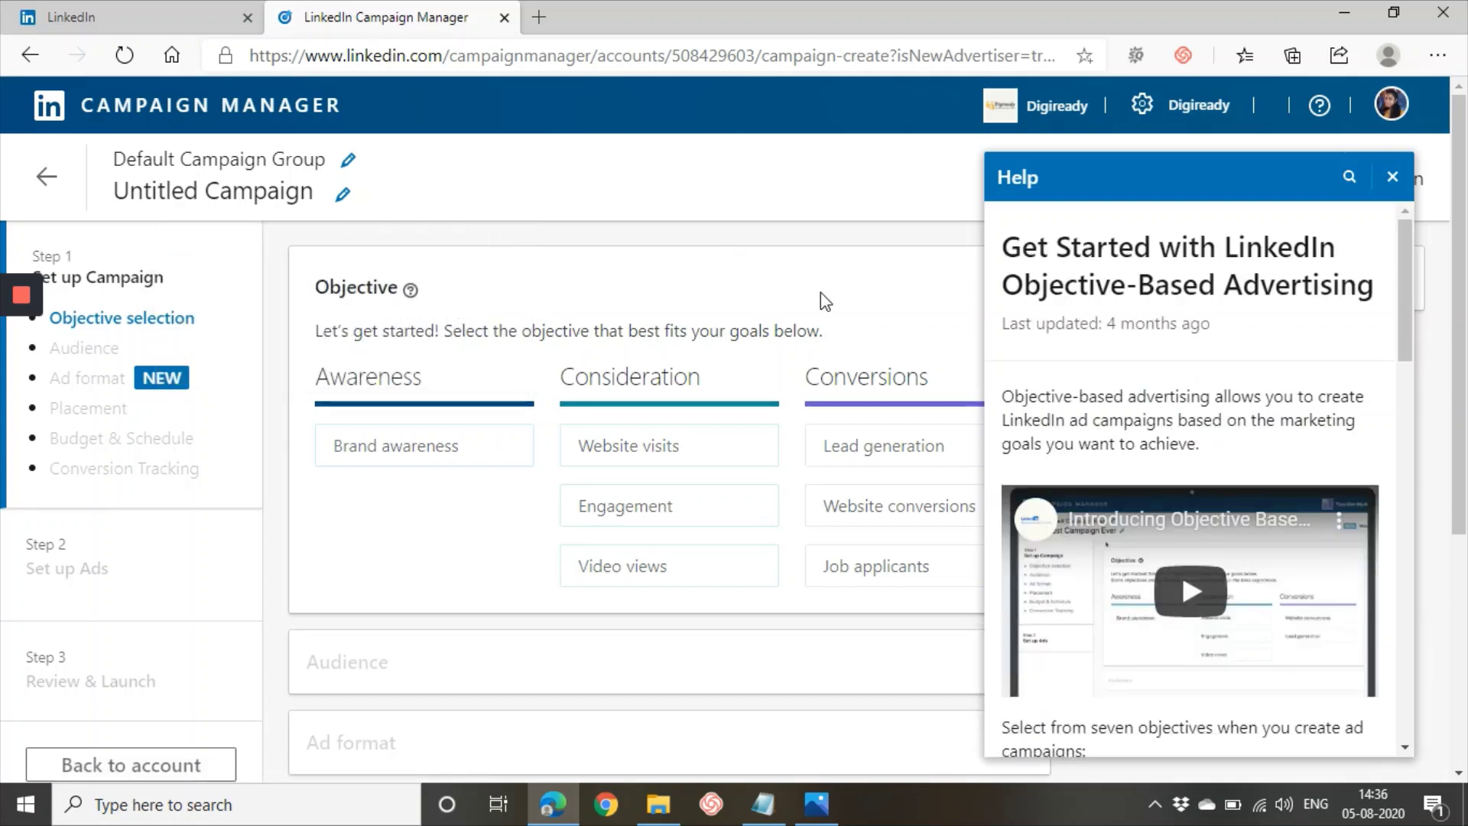
pyautogui.click(1392, 177)
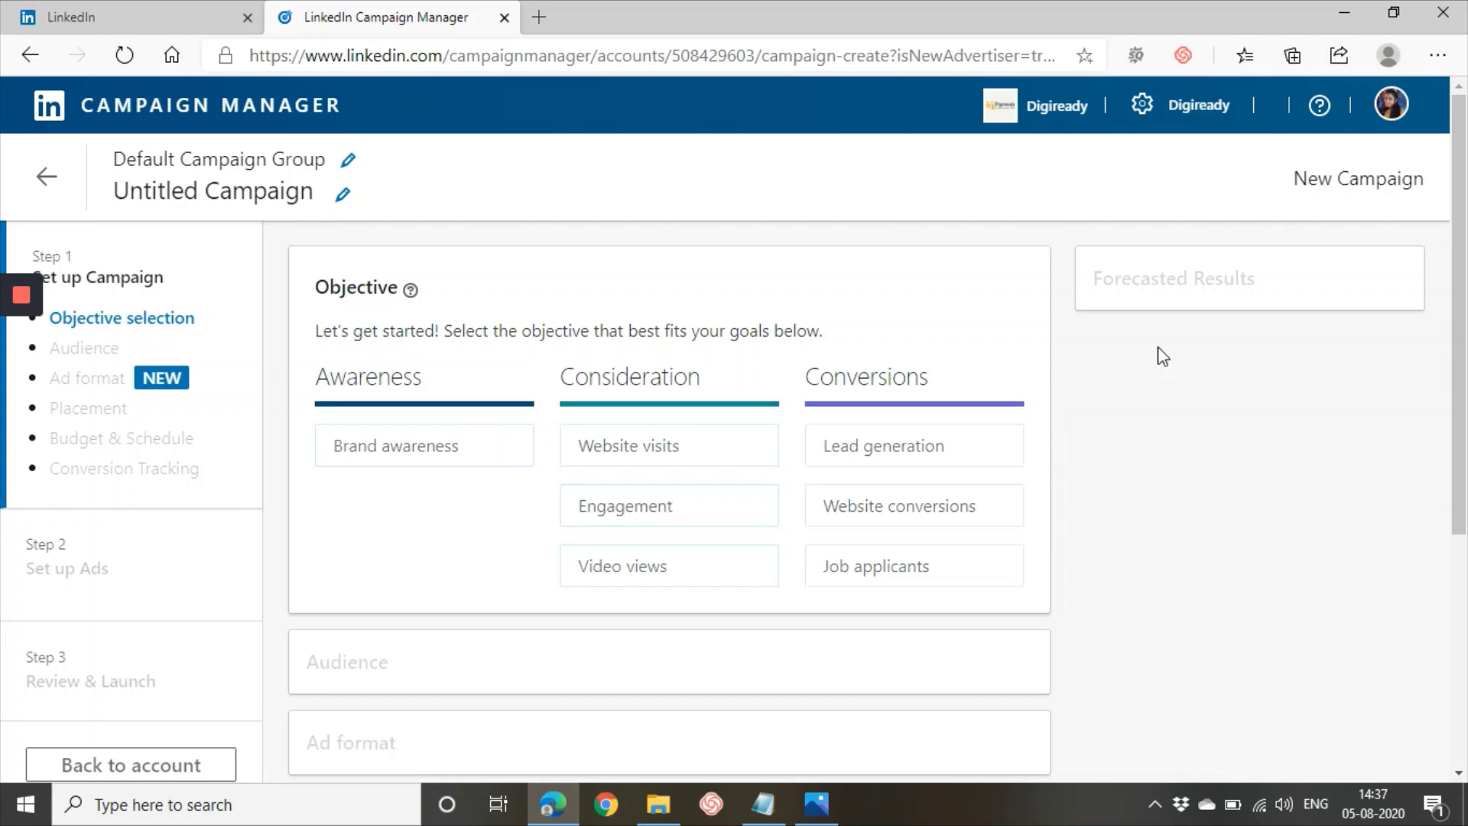
pyautogui.click(833, 806)
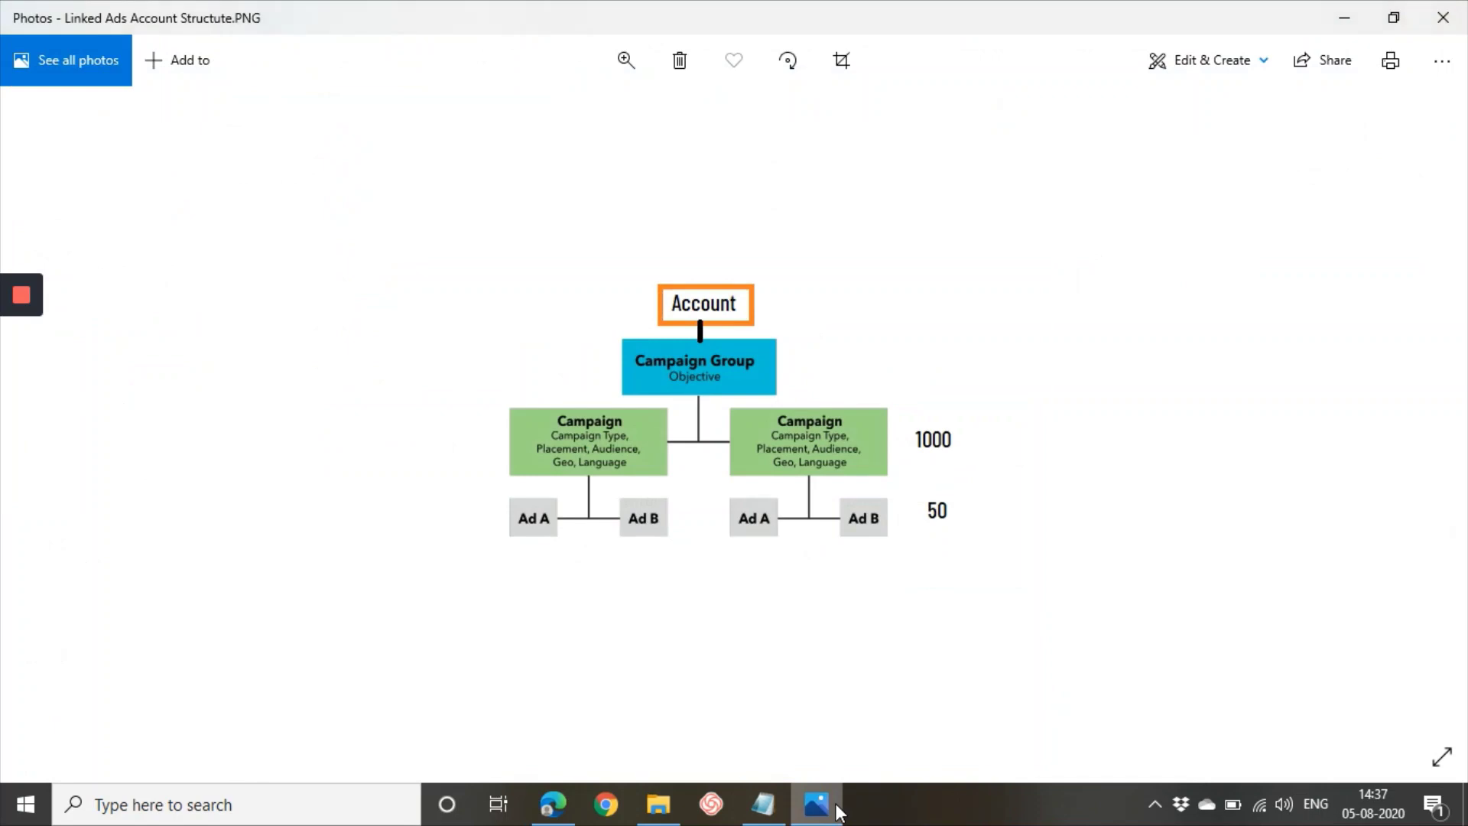
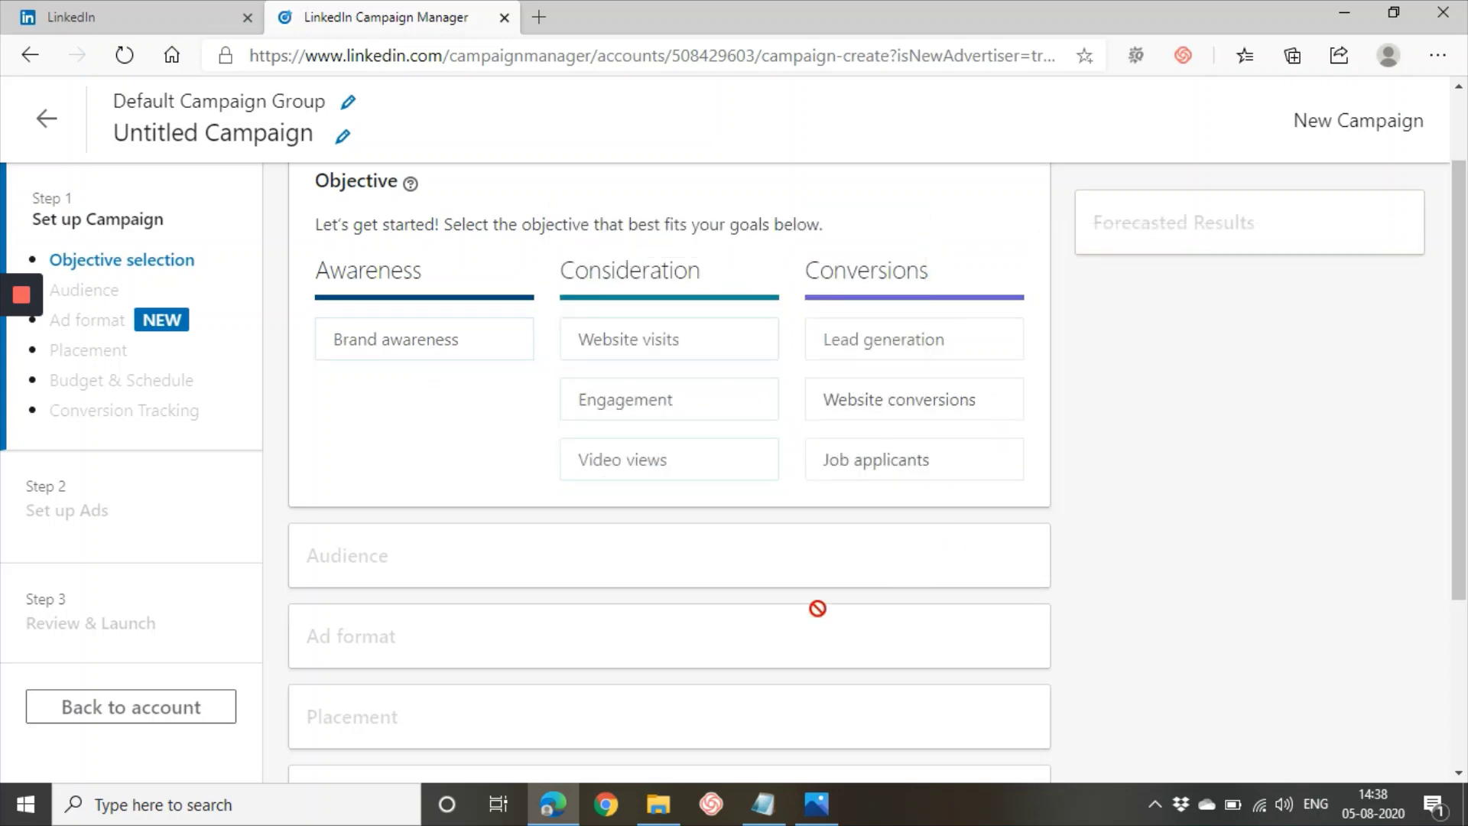
# Back in Campaign Manager, review the descriptions of the consideration and conversion objectives and choose Website visits as the campaign objective
pyautogui.moveTo(719, 335)
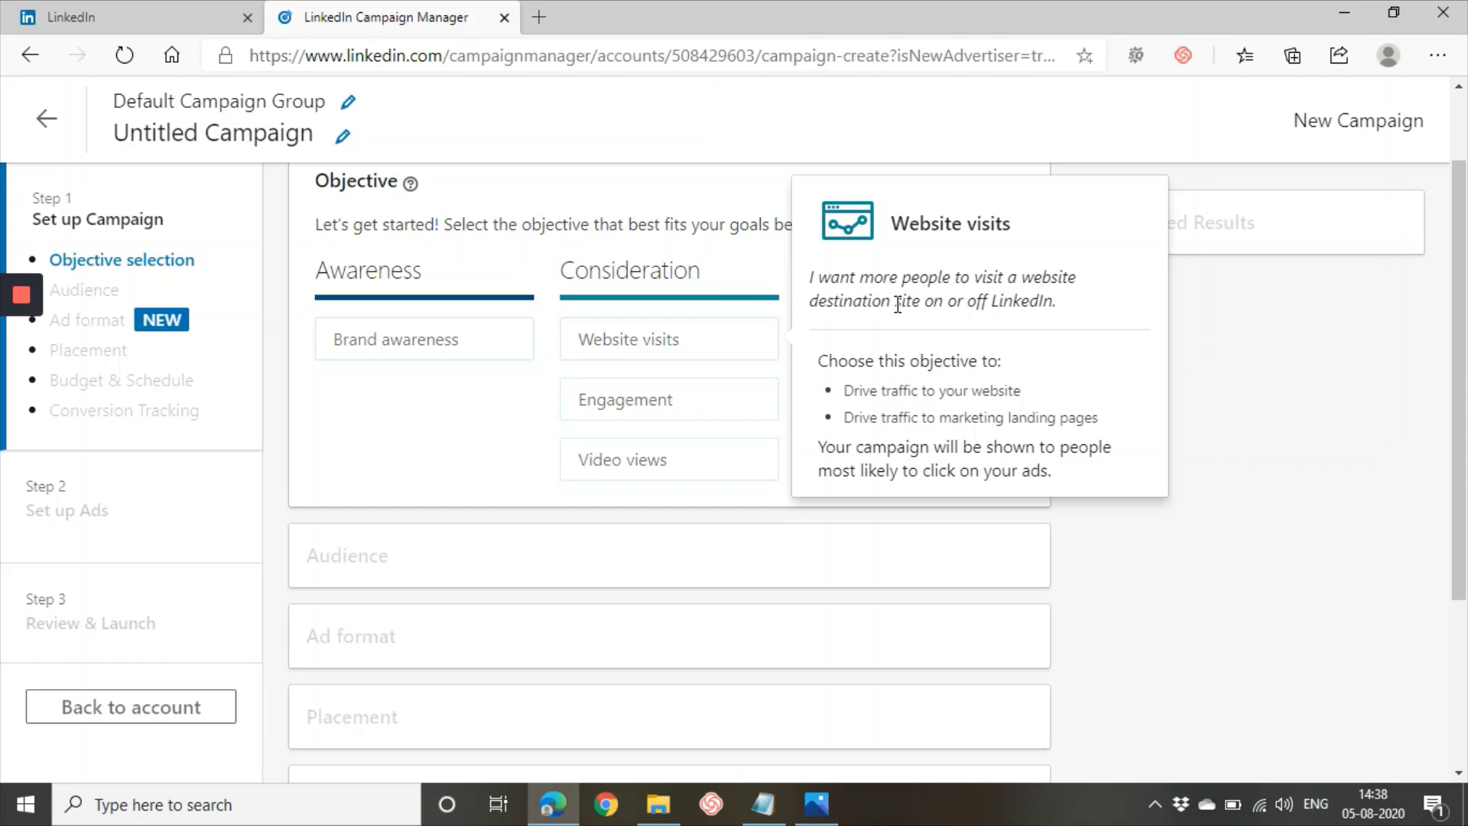
pyautogui.moveTo(671, 410)
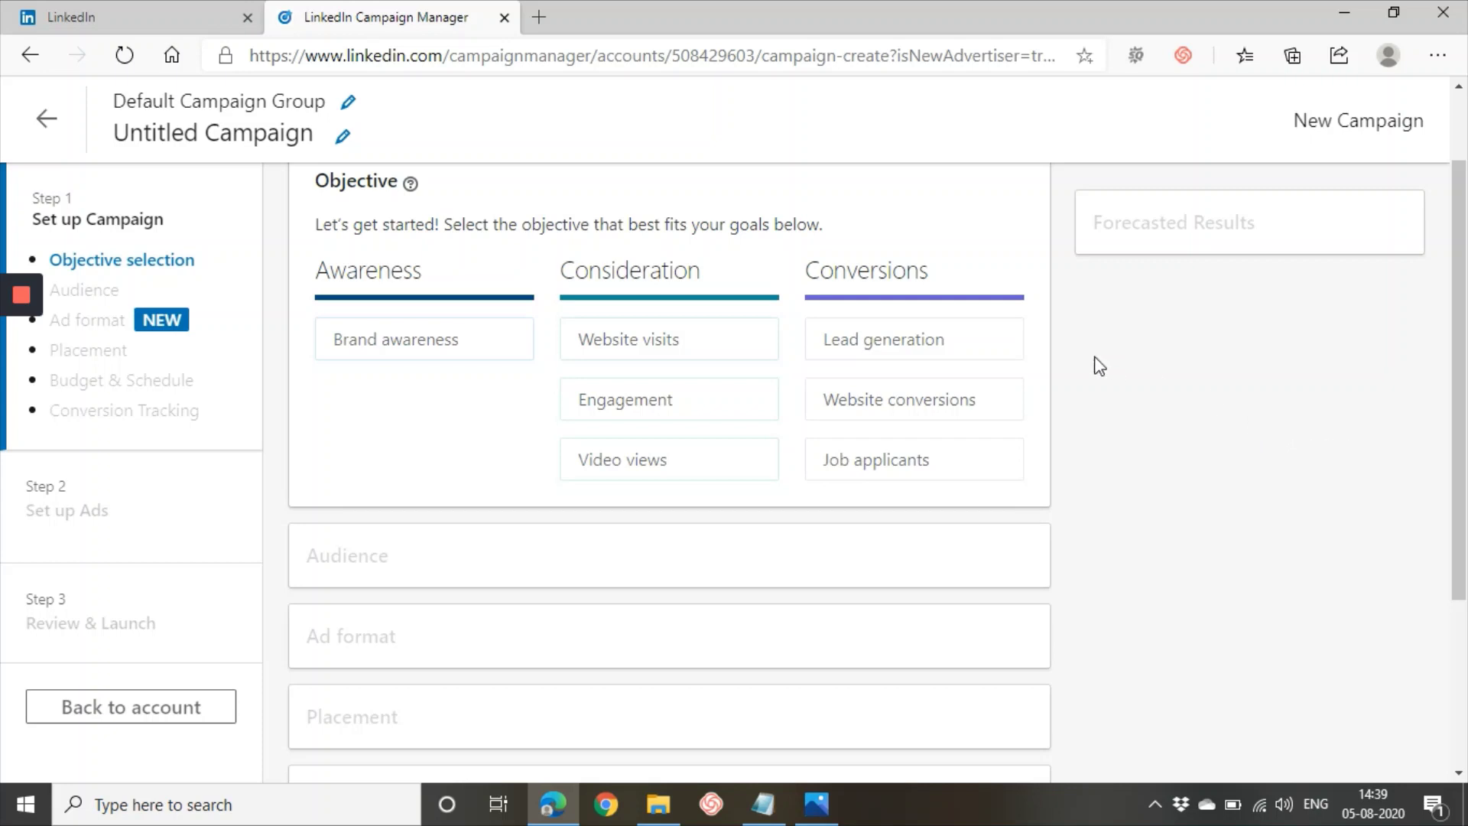
pyautogui.moveTo(993, 350)
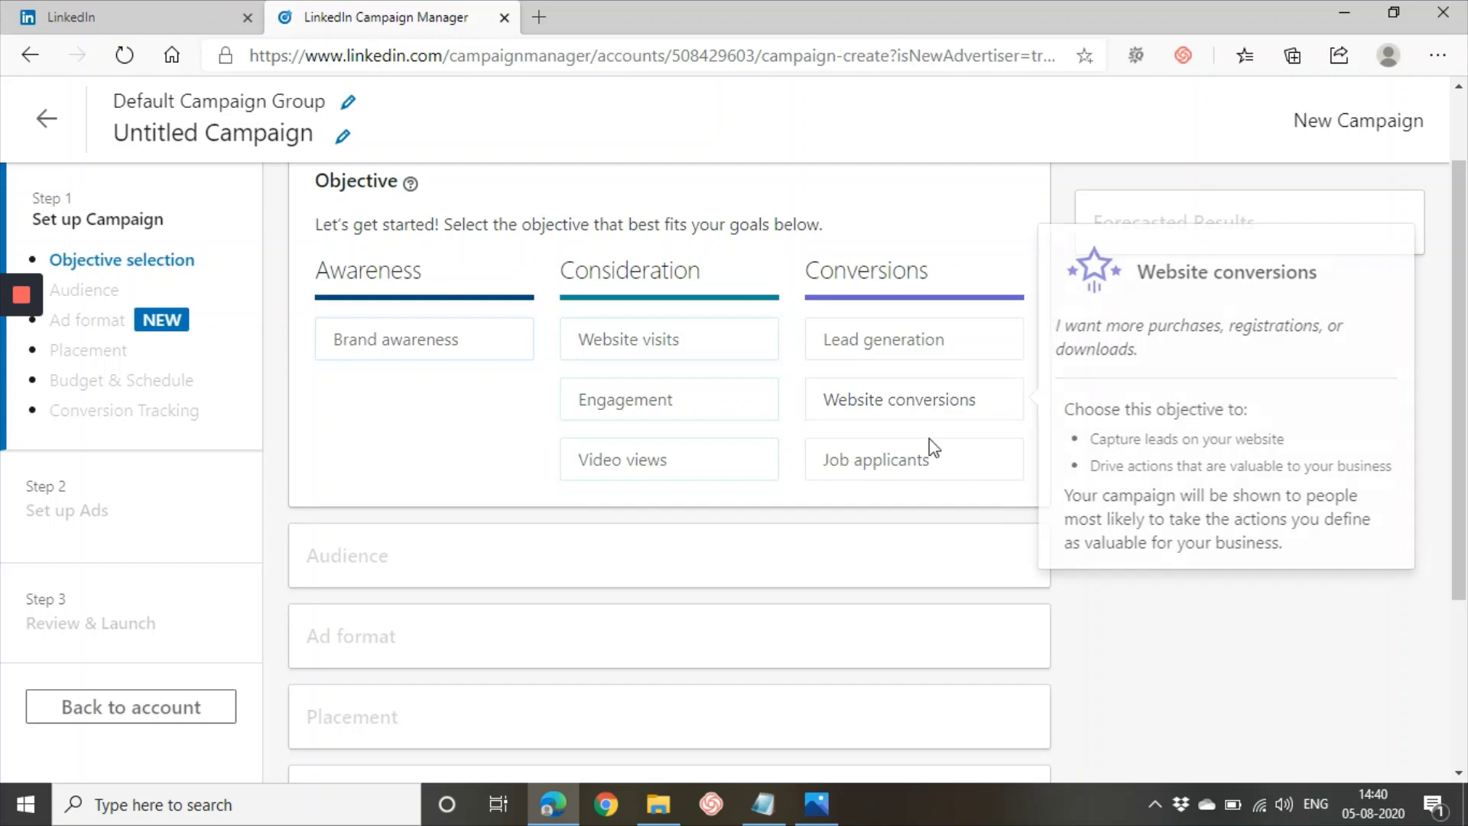
pyautogui.moveTo(921, 466)
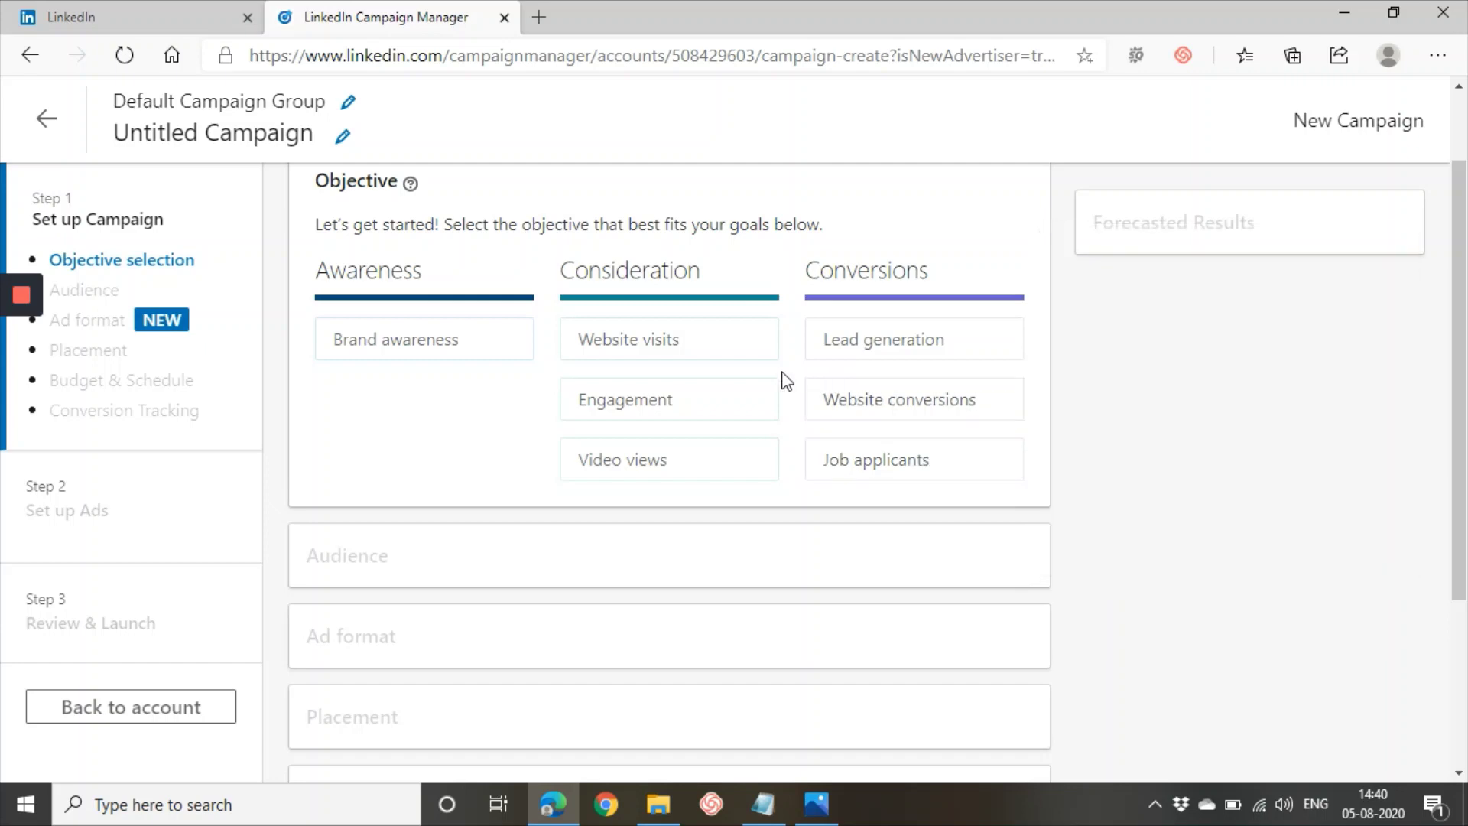
pyautogui.moveTo(705, 354)
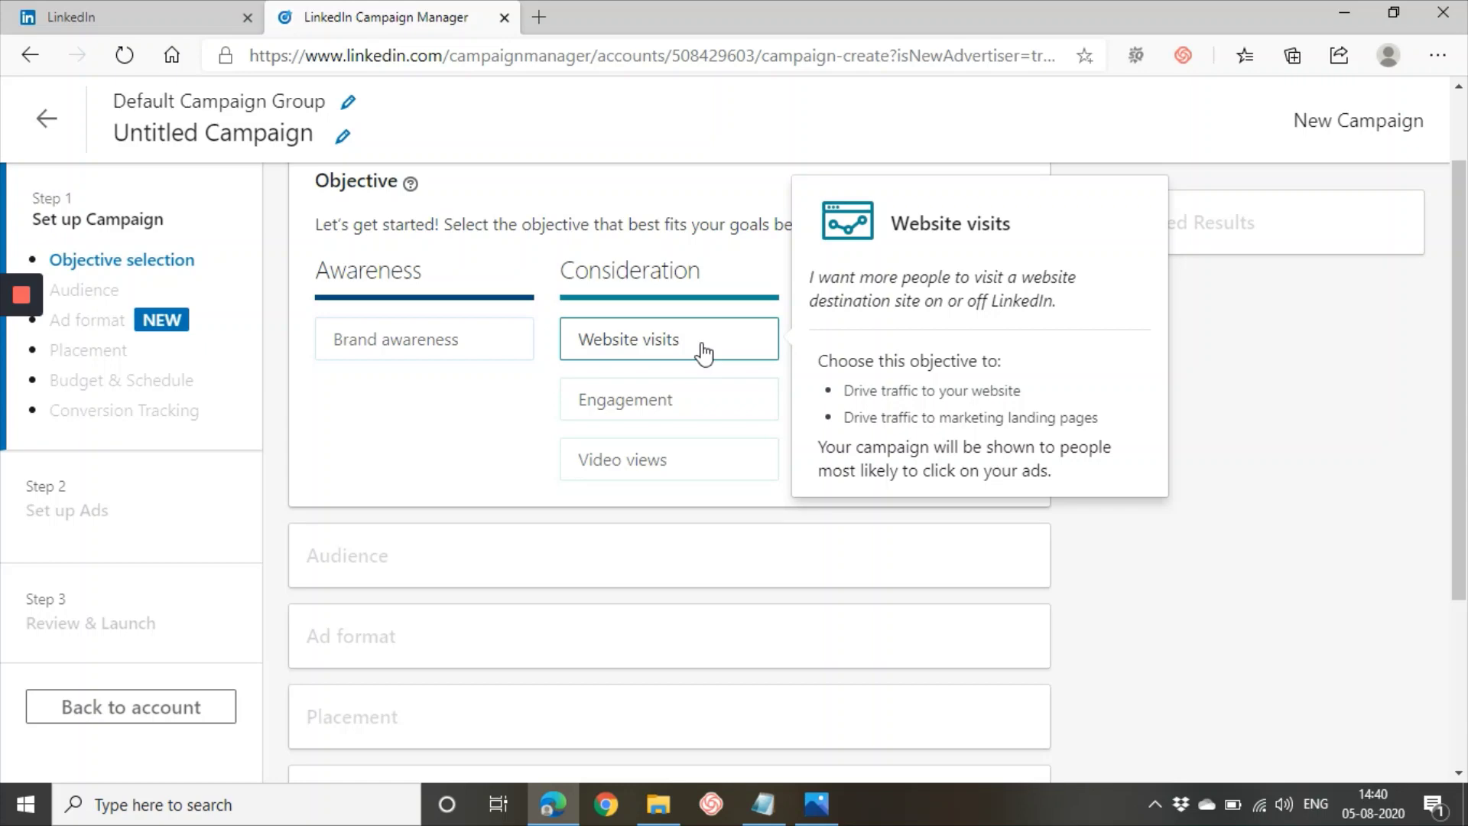
pyautogui.click(701, 345)
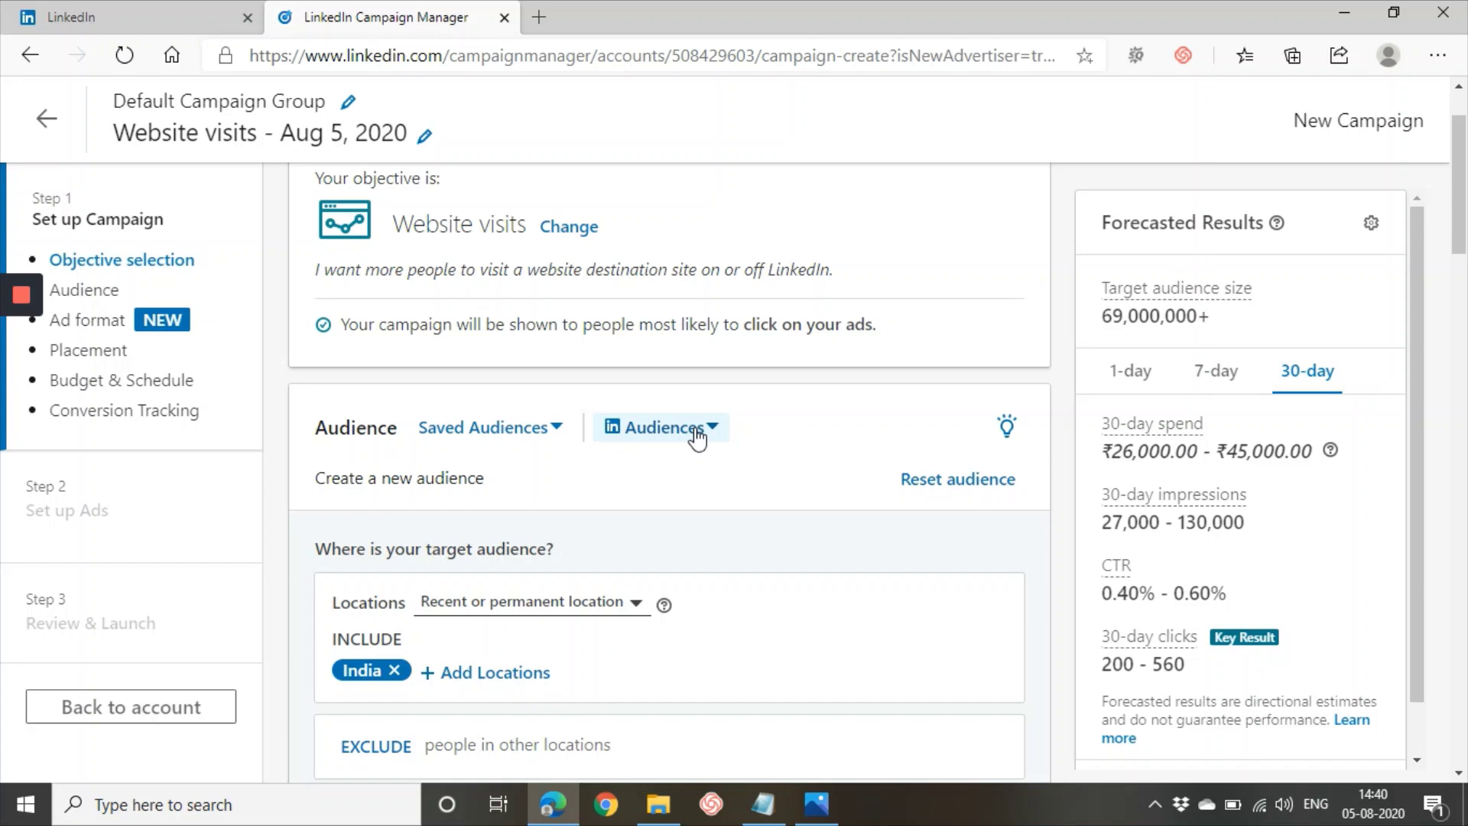
# Look through the saved audiences and LinkedIn's predefined audiences without selecting one
pyautogui.click(531, 450)
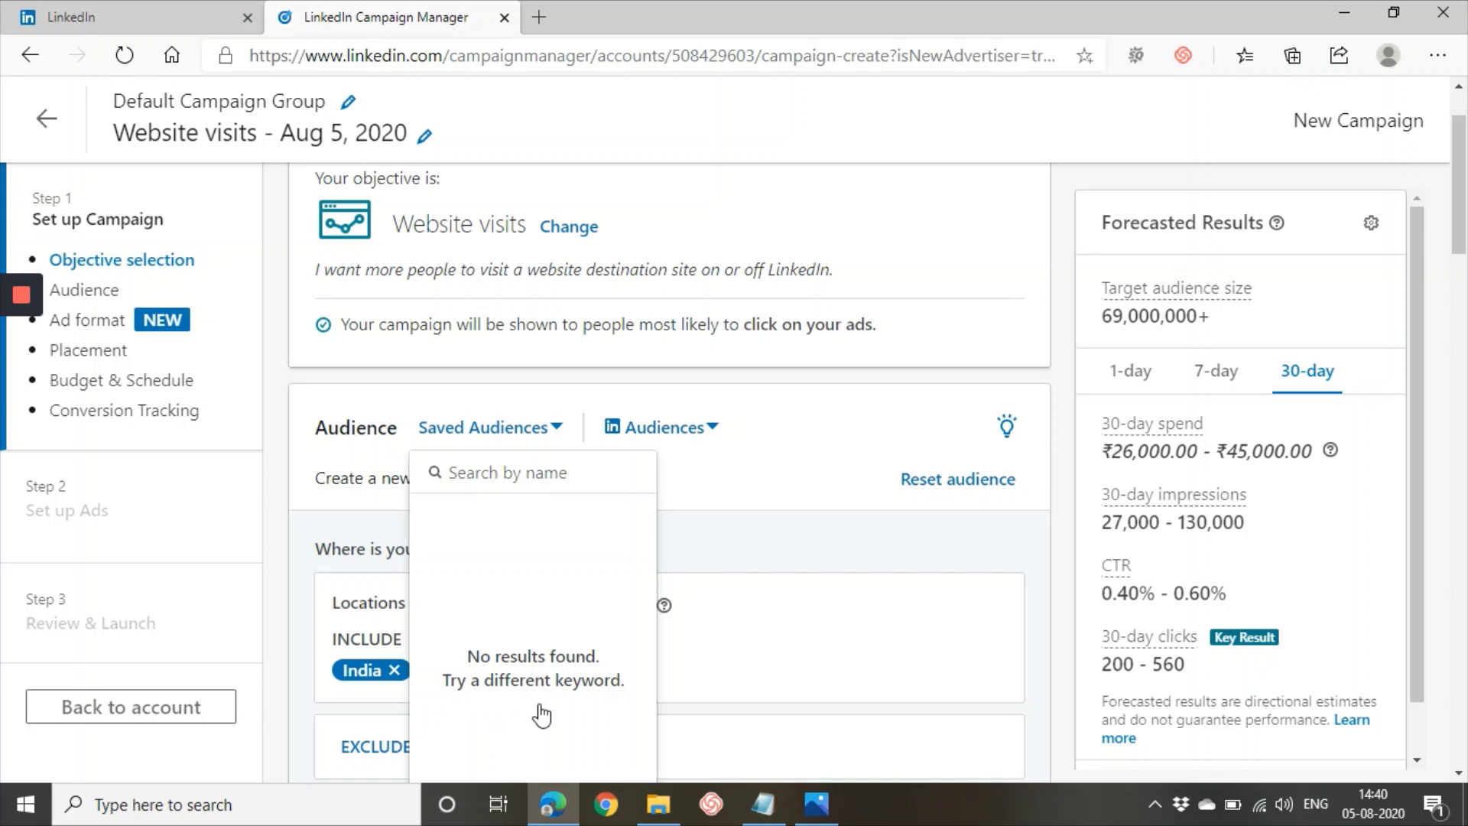
pyautogui.click(710, 553)
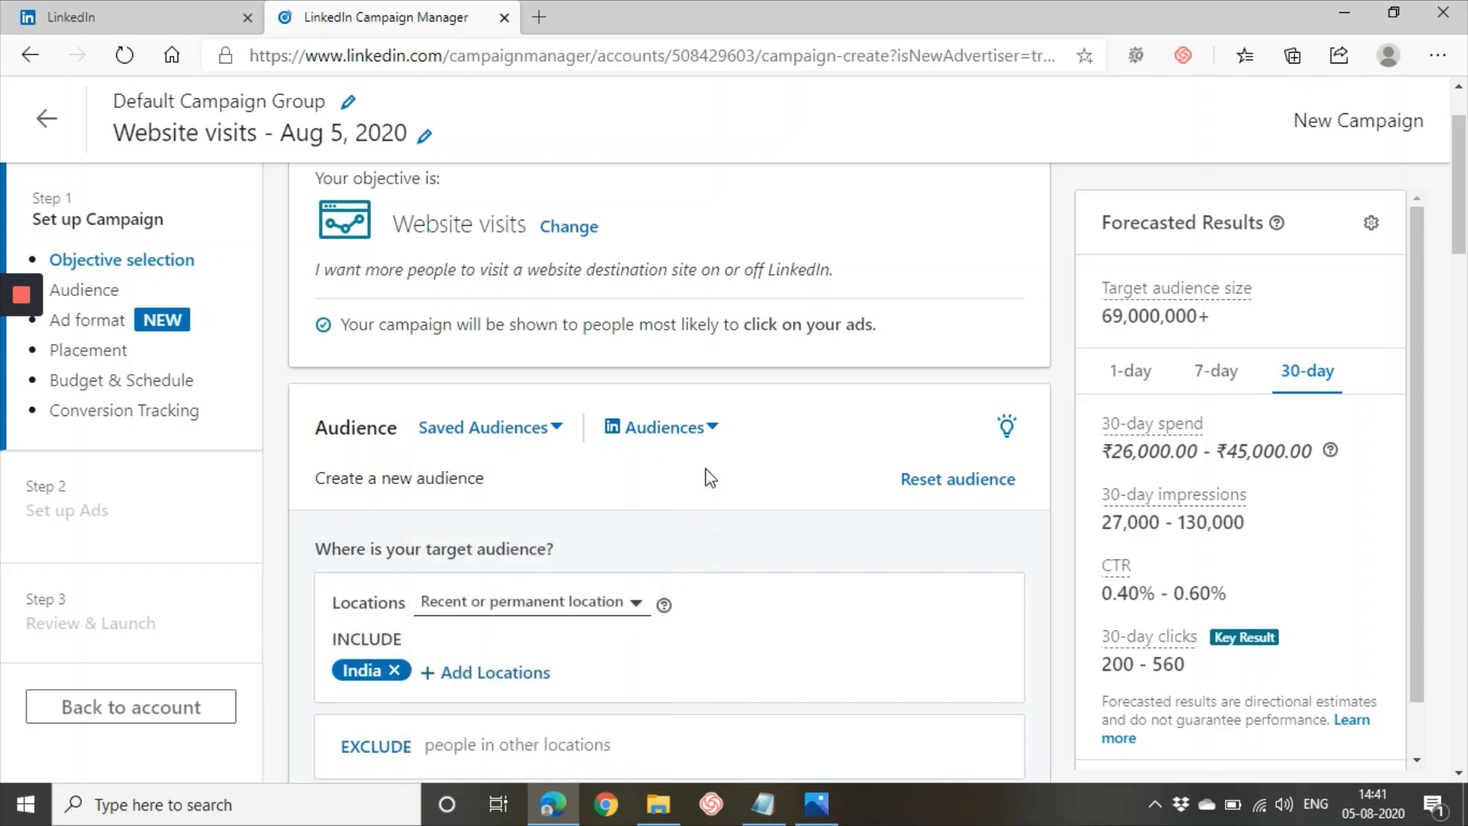
pyautogui.click(709, 432)
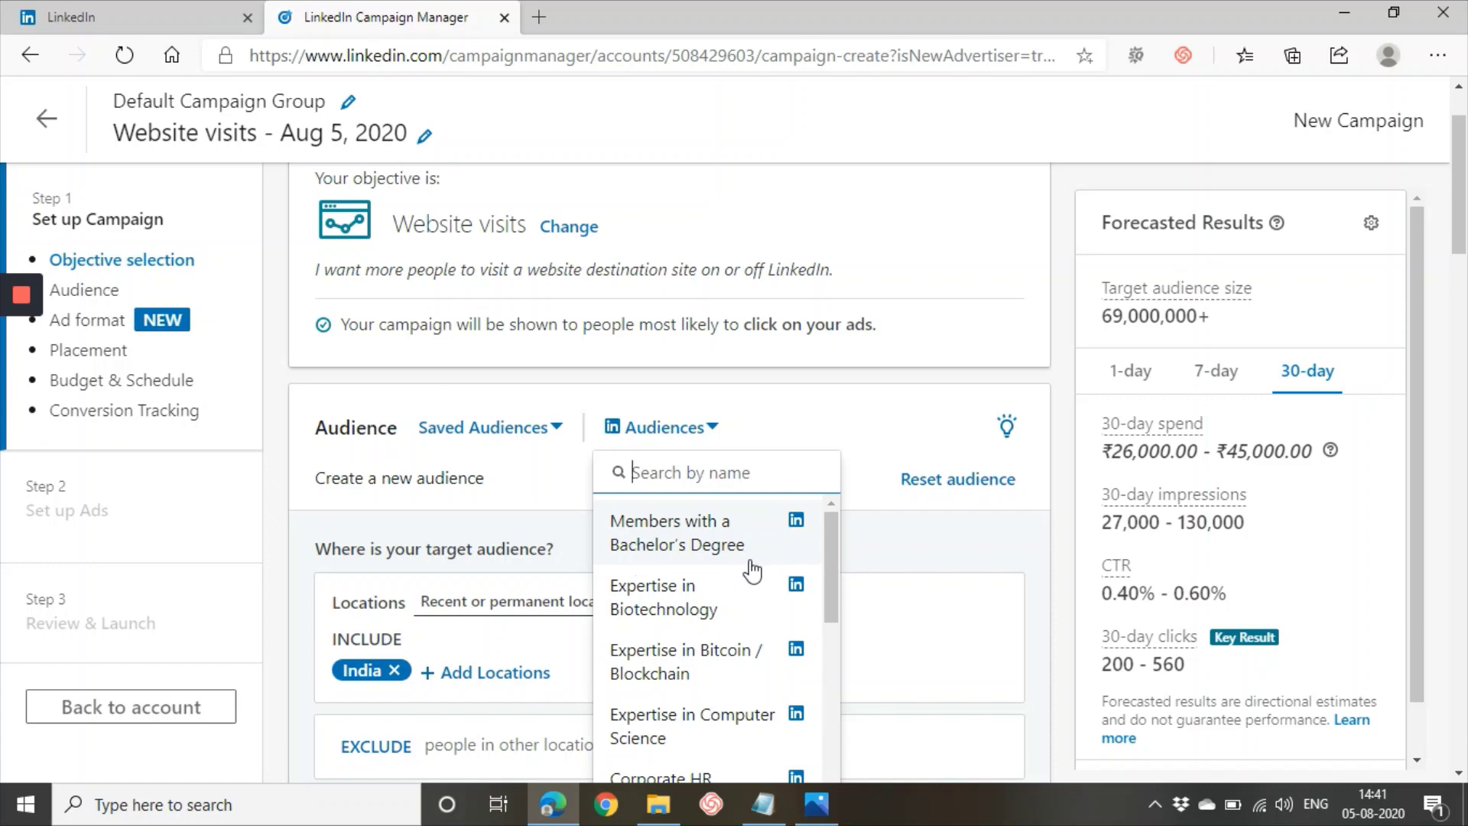
pyautogui.scroll(-2, 662, 589)
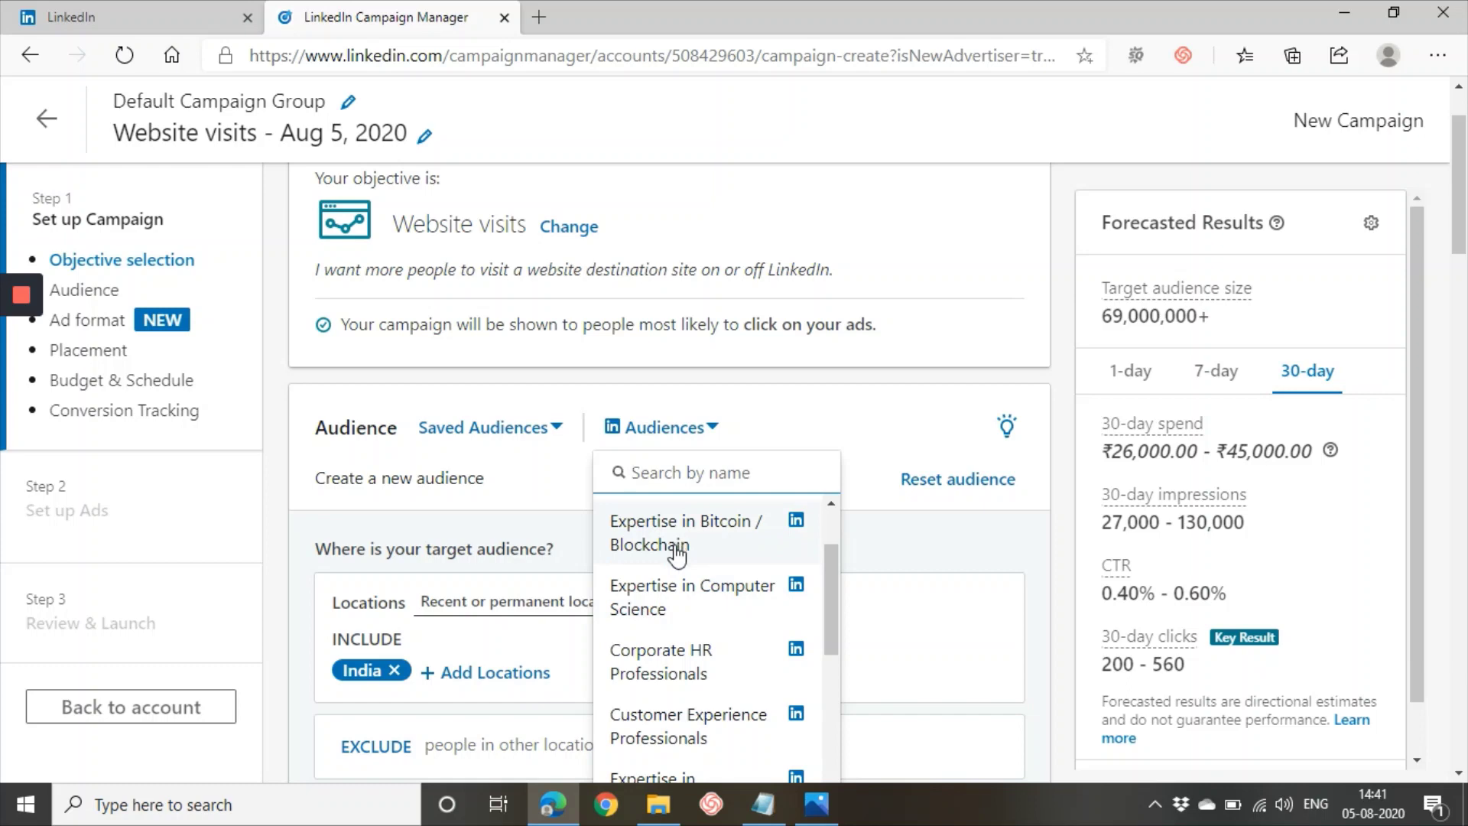
pyautogui.click(805, 430)
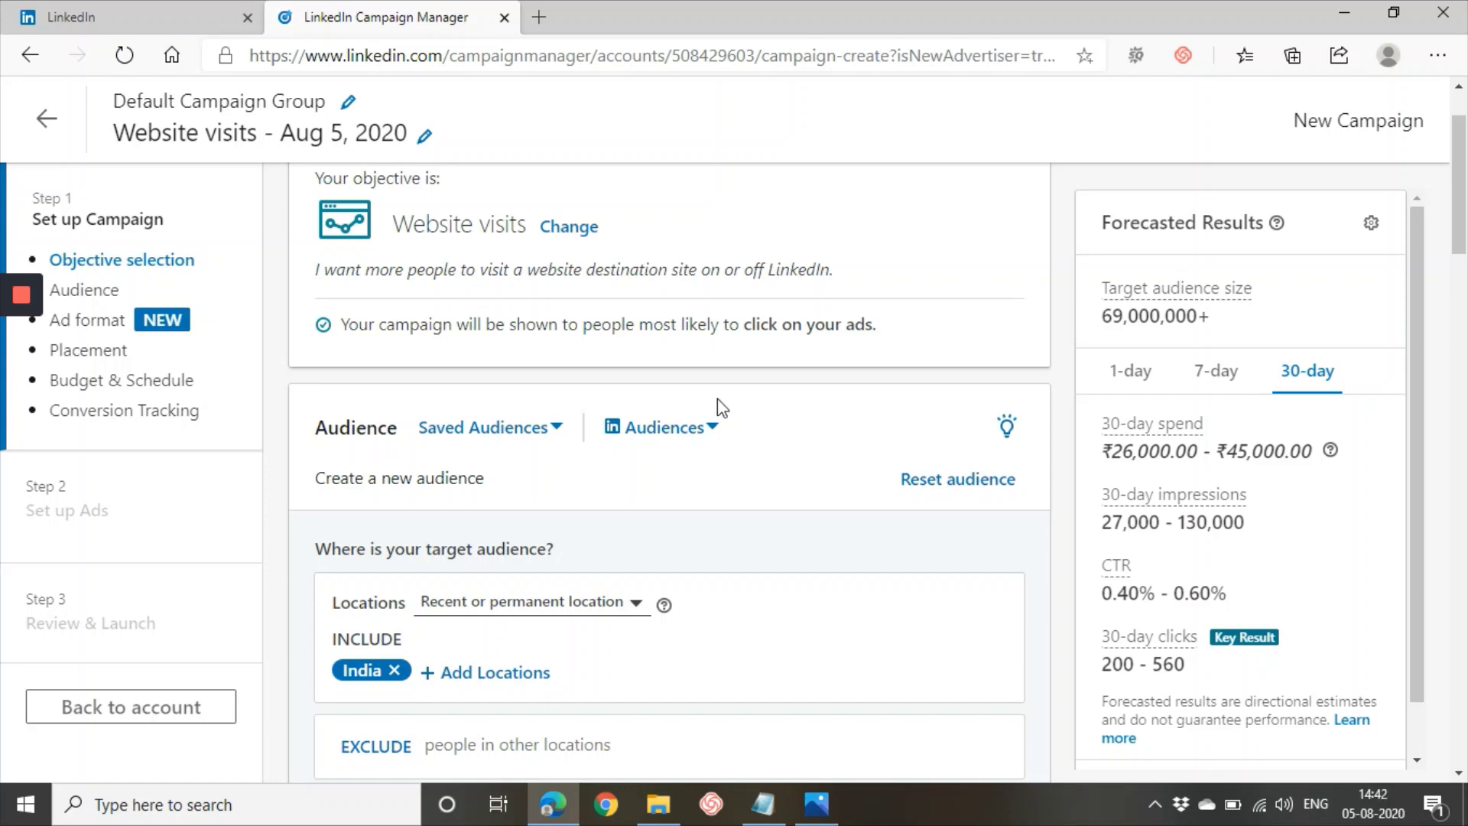
# Search the target audience locations for Hyderabad and include Hyderabad, Telangana, India
pyautogui.scroll(-1, 664, 390)
pyautogui.scroll(-1, 669, 394)
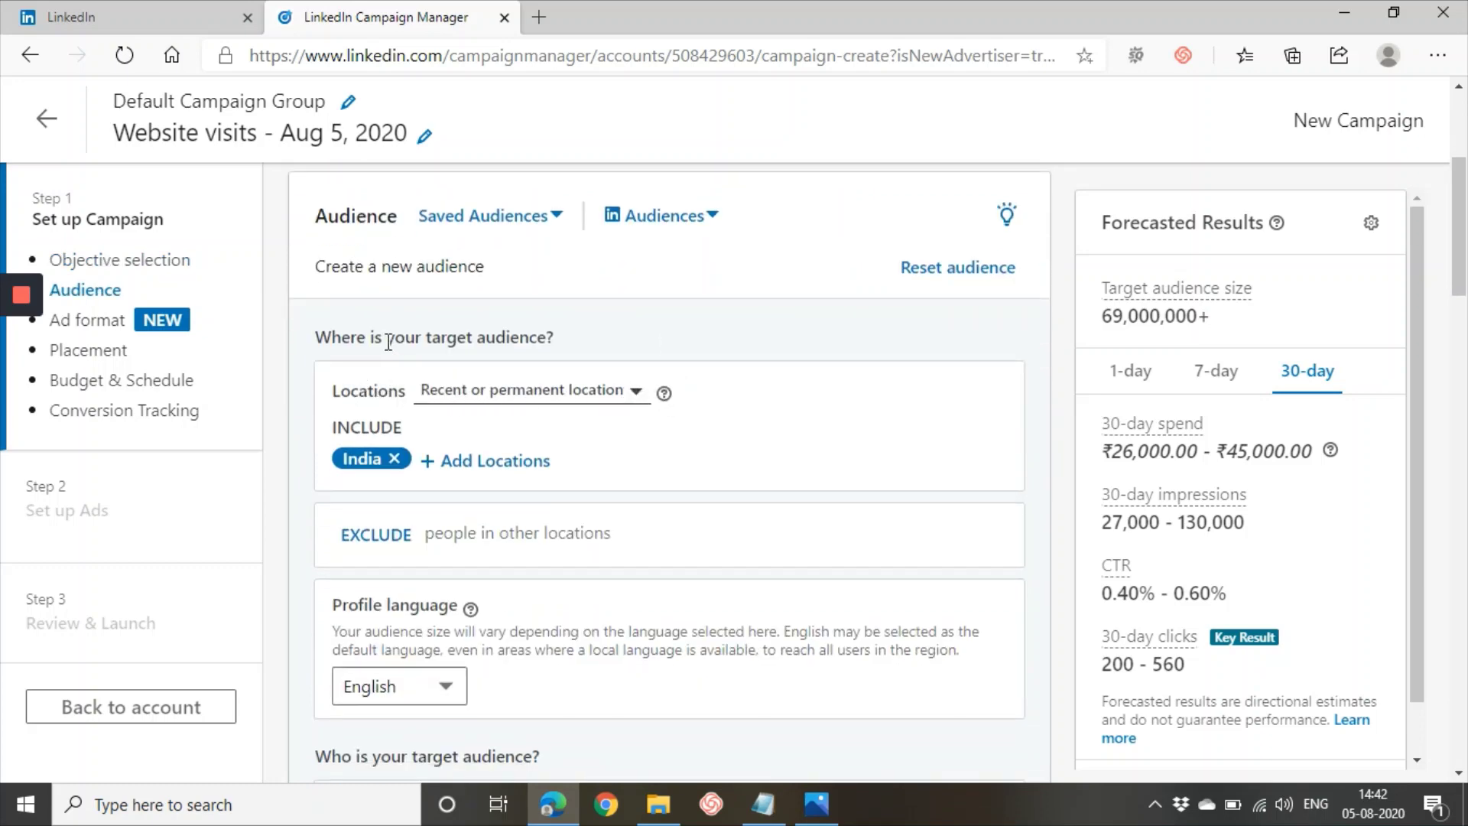
pyautogui.moveTo(385, 337); pyautogui.dragTo(653, 345)
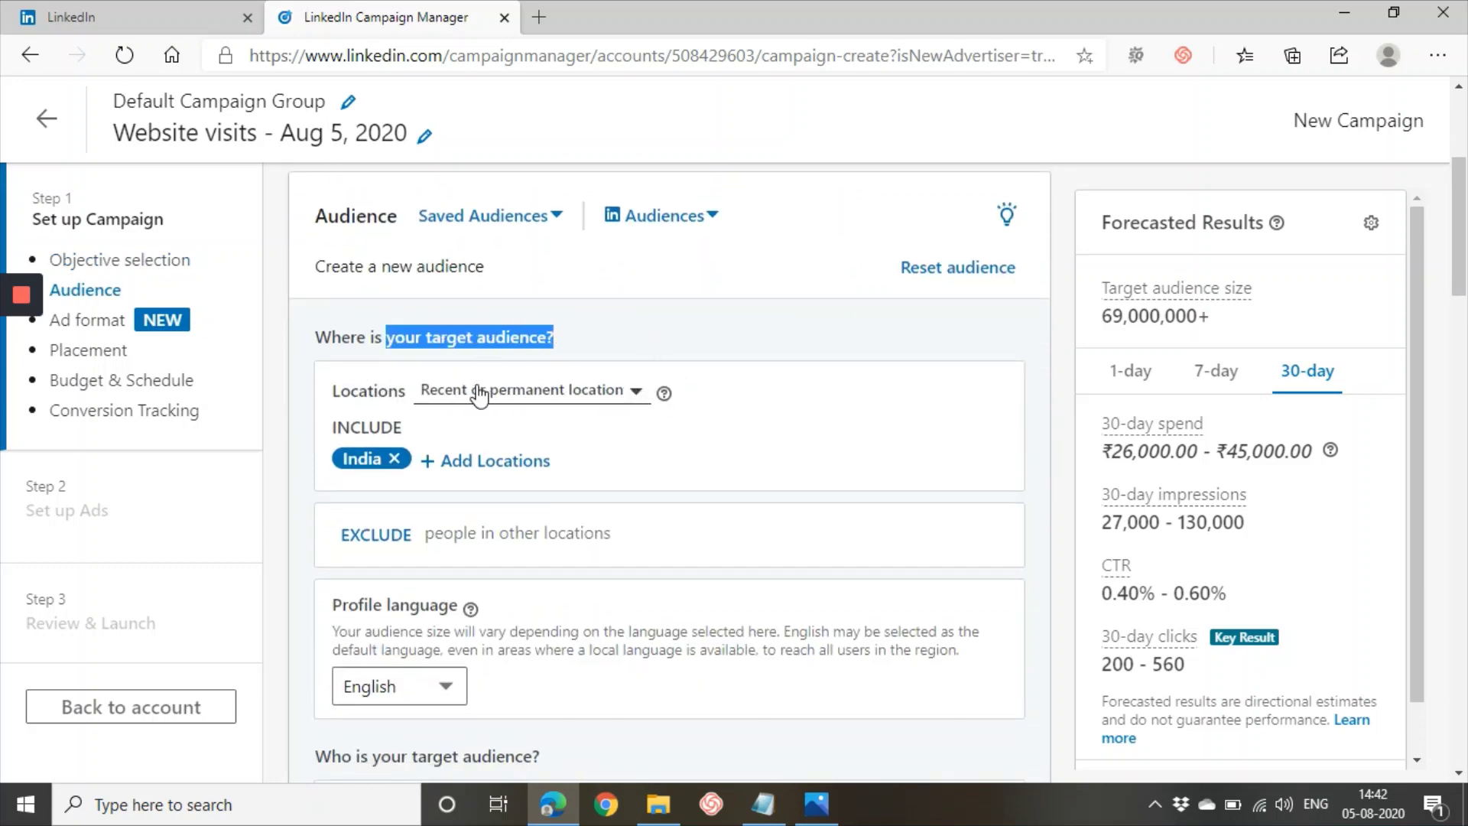
pyautogui.click(480, 459)
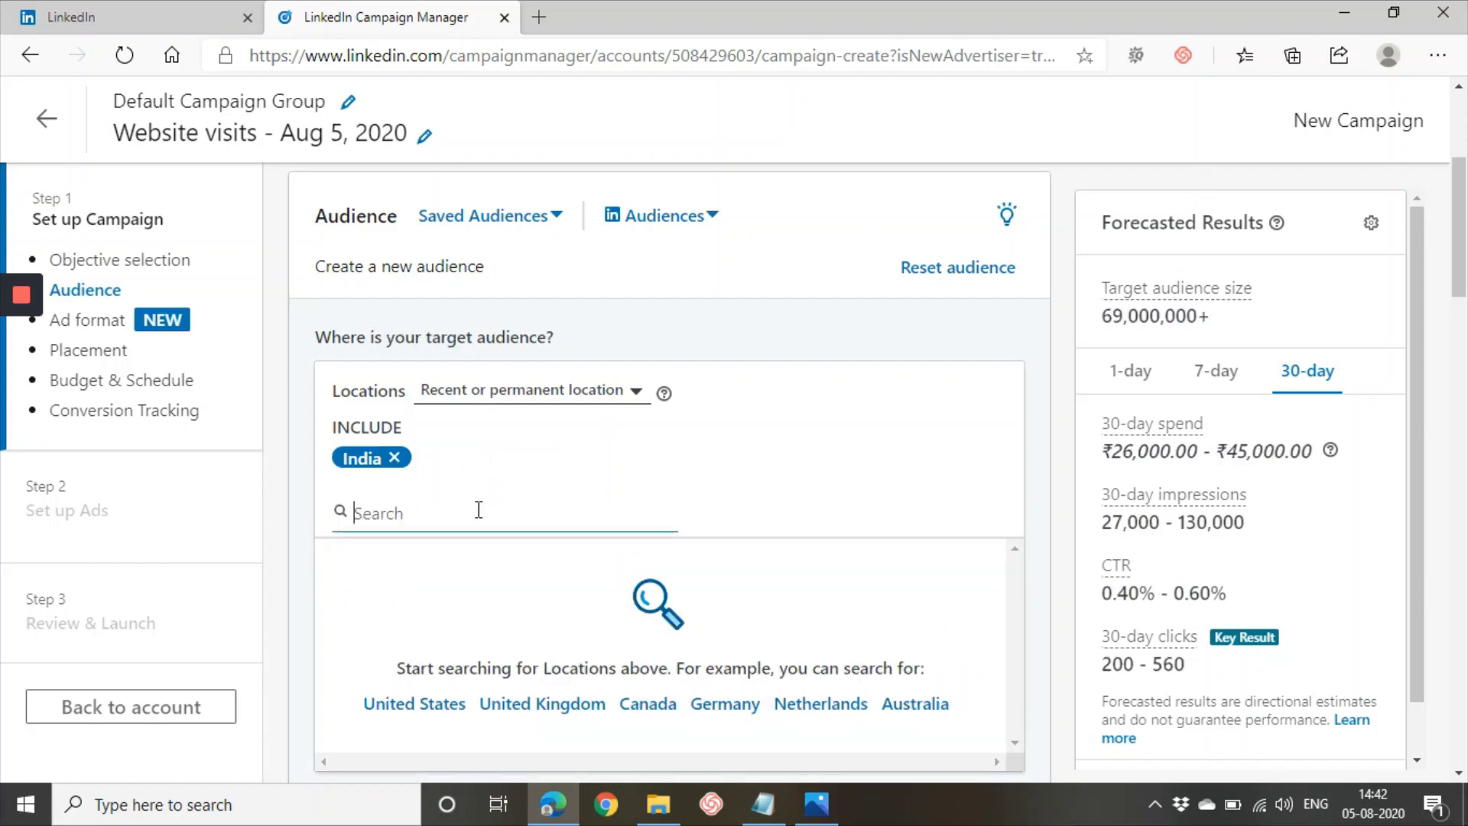
pyautogui.write('hyd')
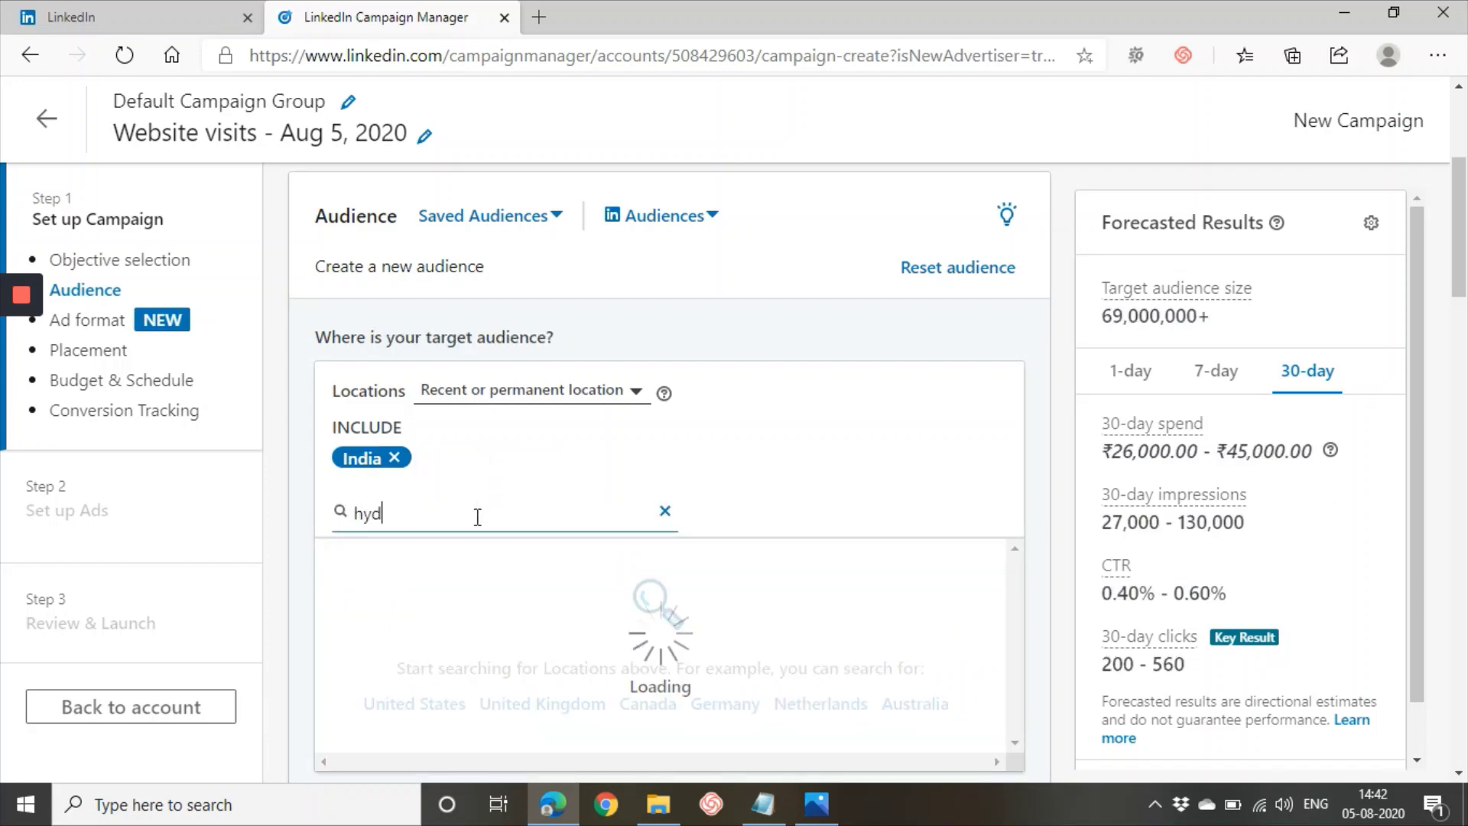
pyautogui.write('erabad')
pyautogui.click(466, 566)
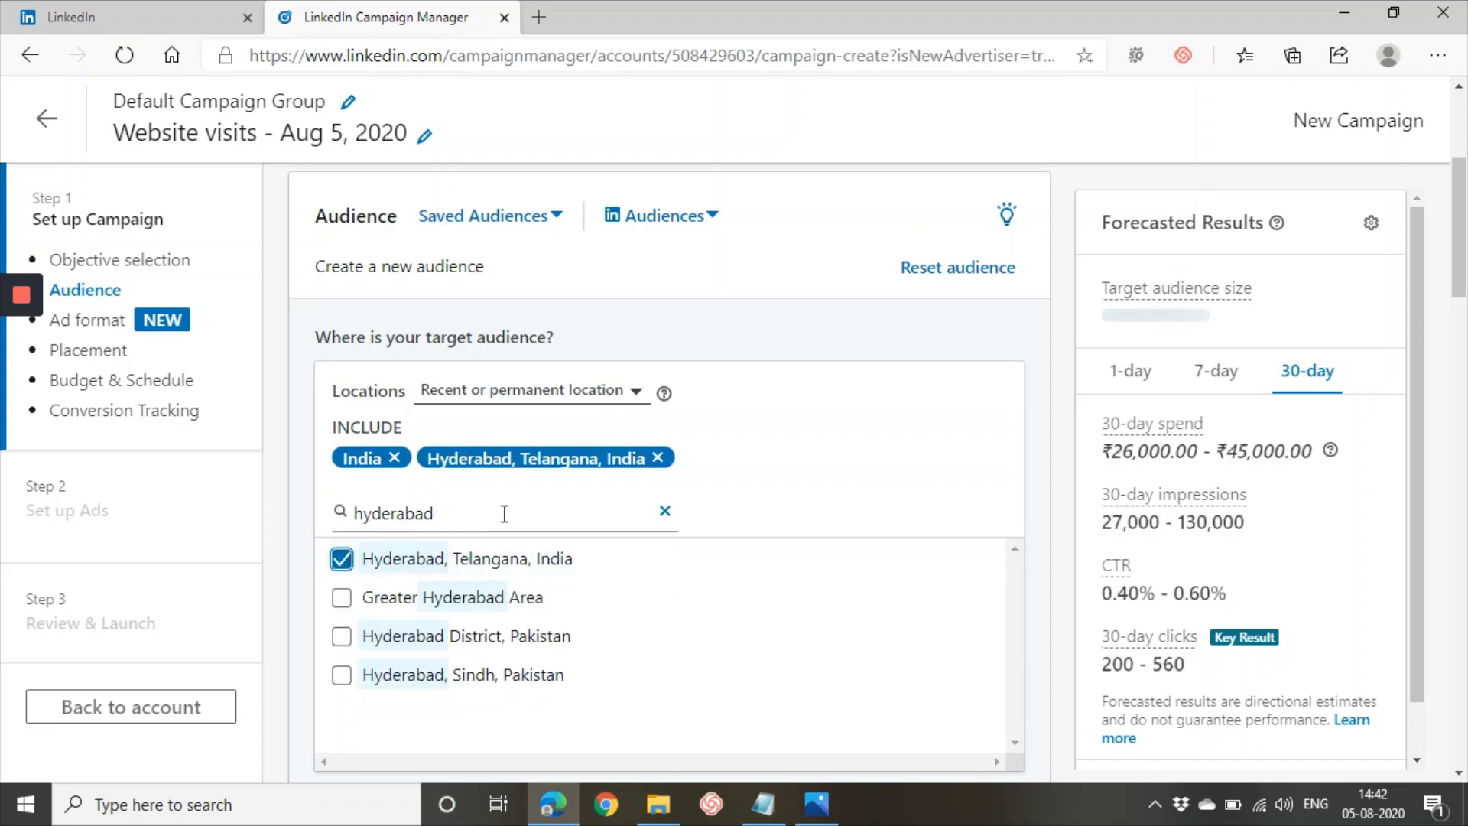
# Include Andhra Pradesh, India in the audience locations and remove India from the included locations
pyautogui.doubleClick(550, 527)
pyautogui.write('andhra')
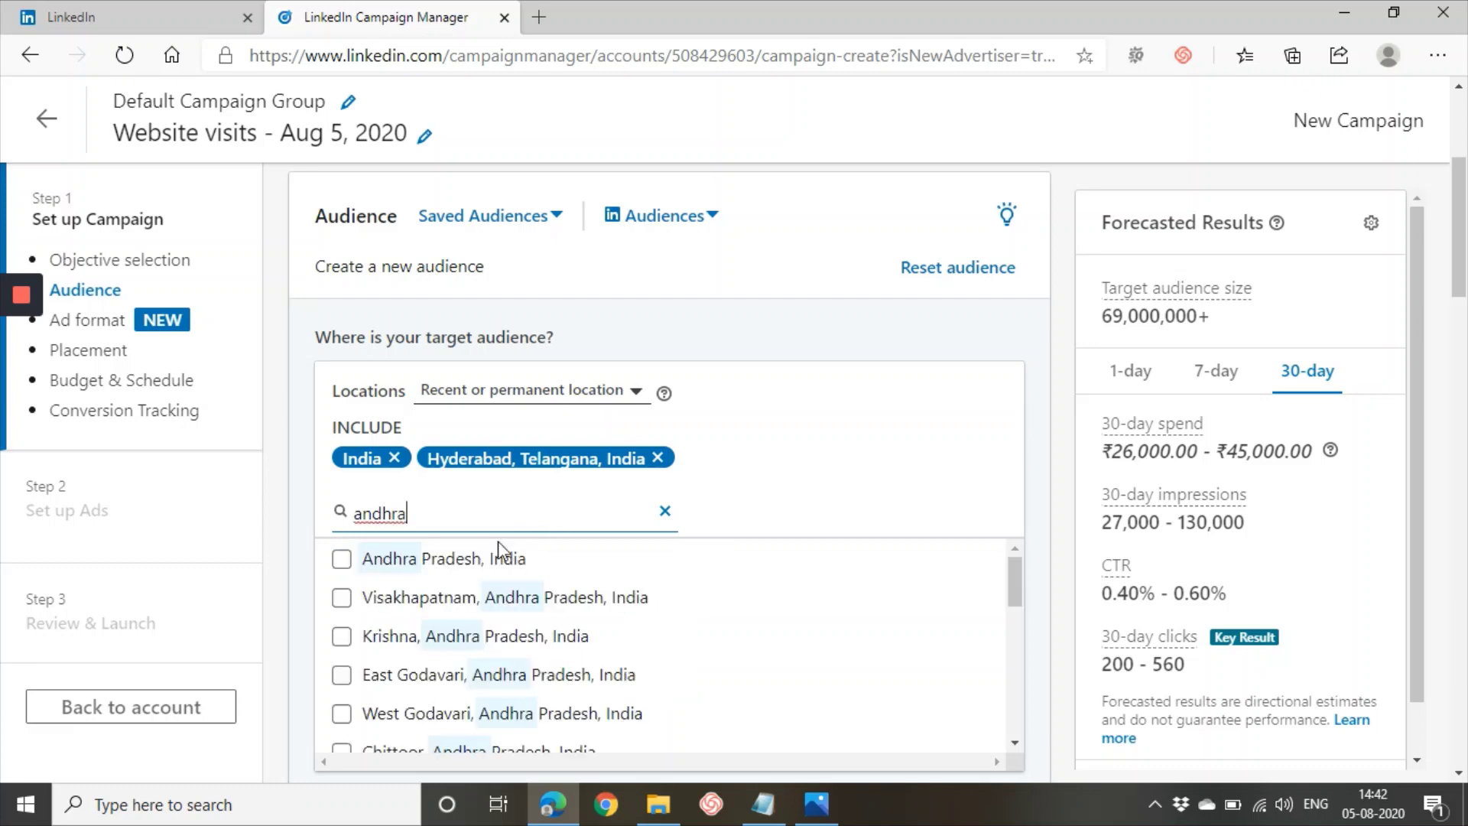
pyautogui.click(355, 563)
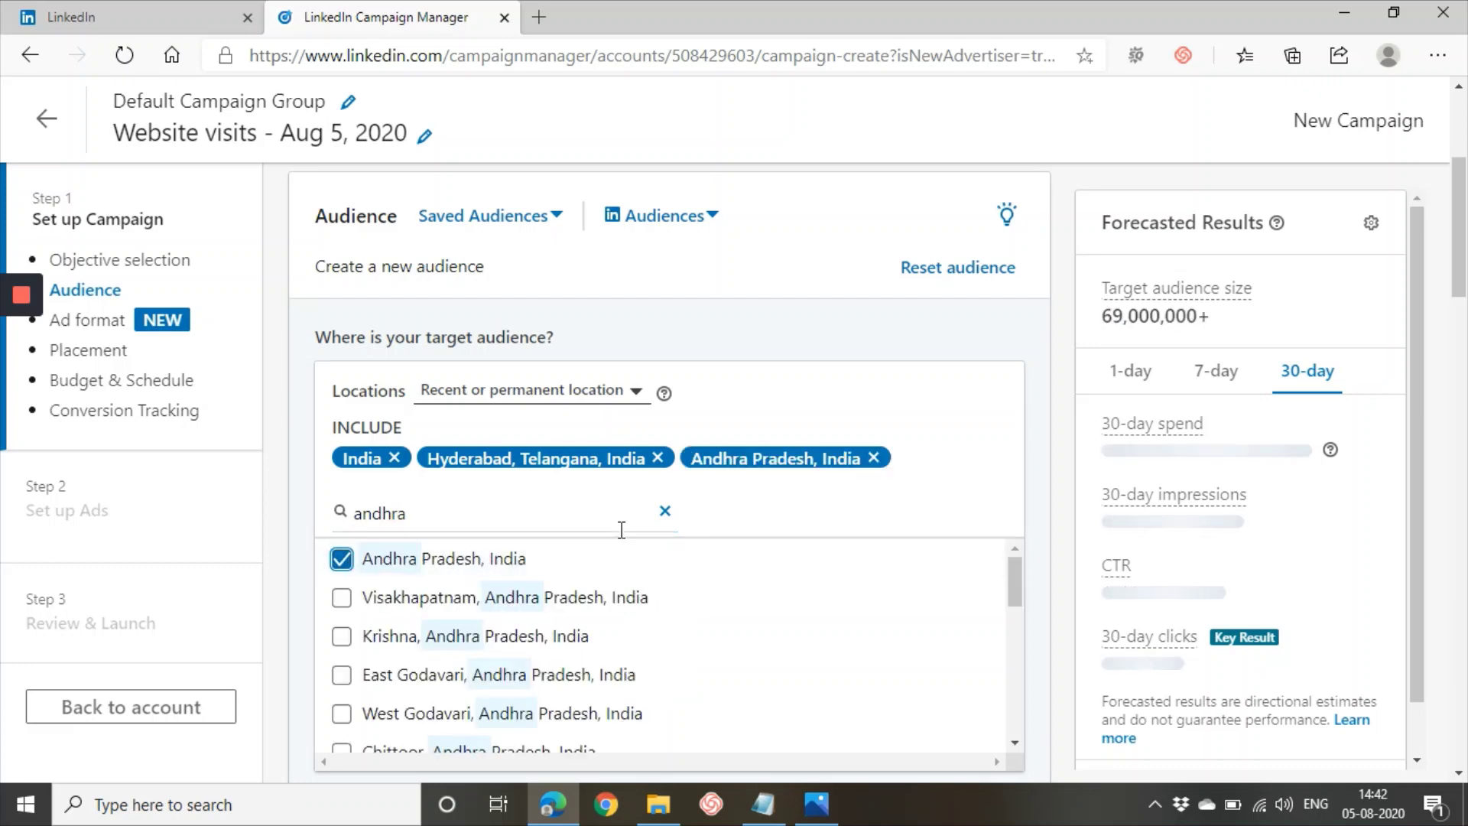
pyautogui.click(395, 458)
pyautogui.scroll(-1, 819, 469)
pyautogui.click(665, 406)
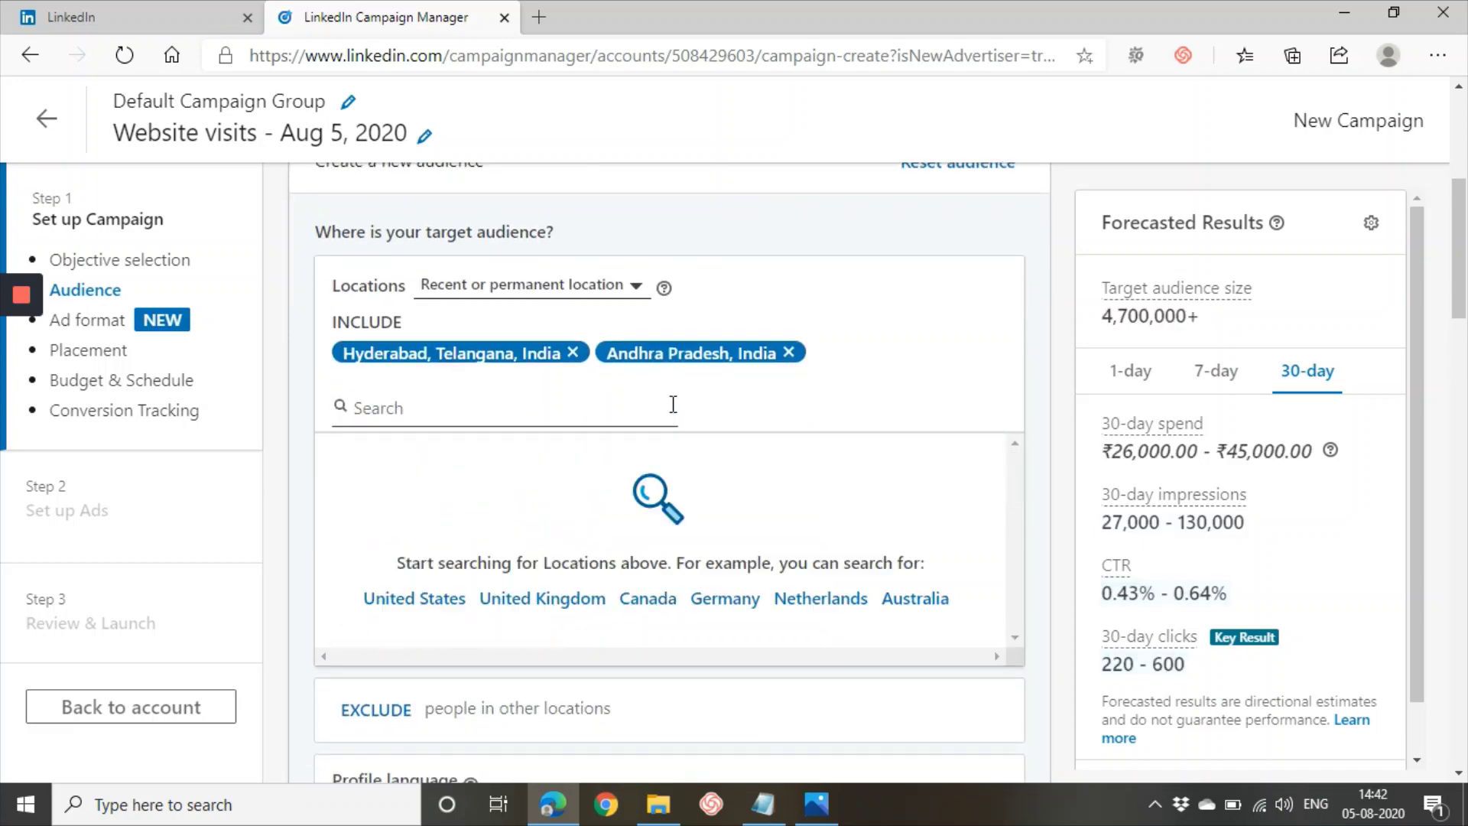
# Exclude Cuddapah, Andhra Pradesh, India from the target audience locations and clear the location search
pyautogui.scroll(-4, 665, 417)
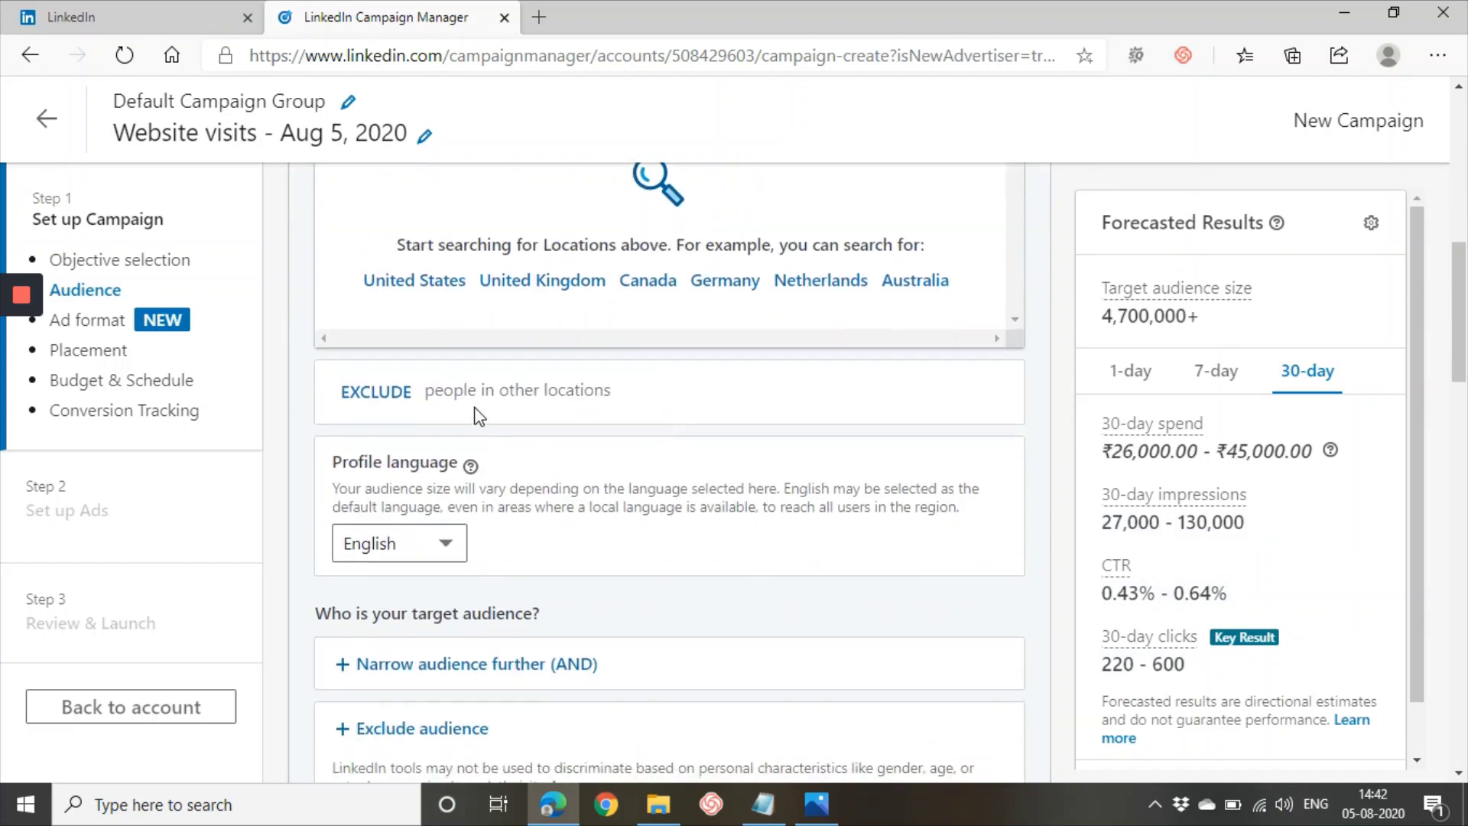
pyautogui.click(371, 407)
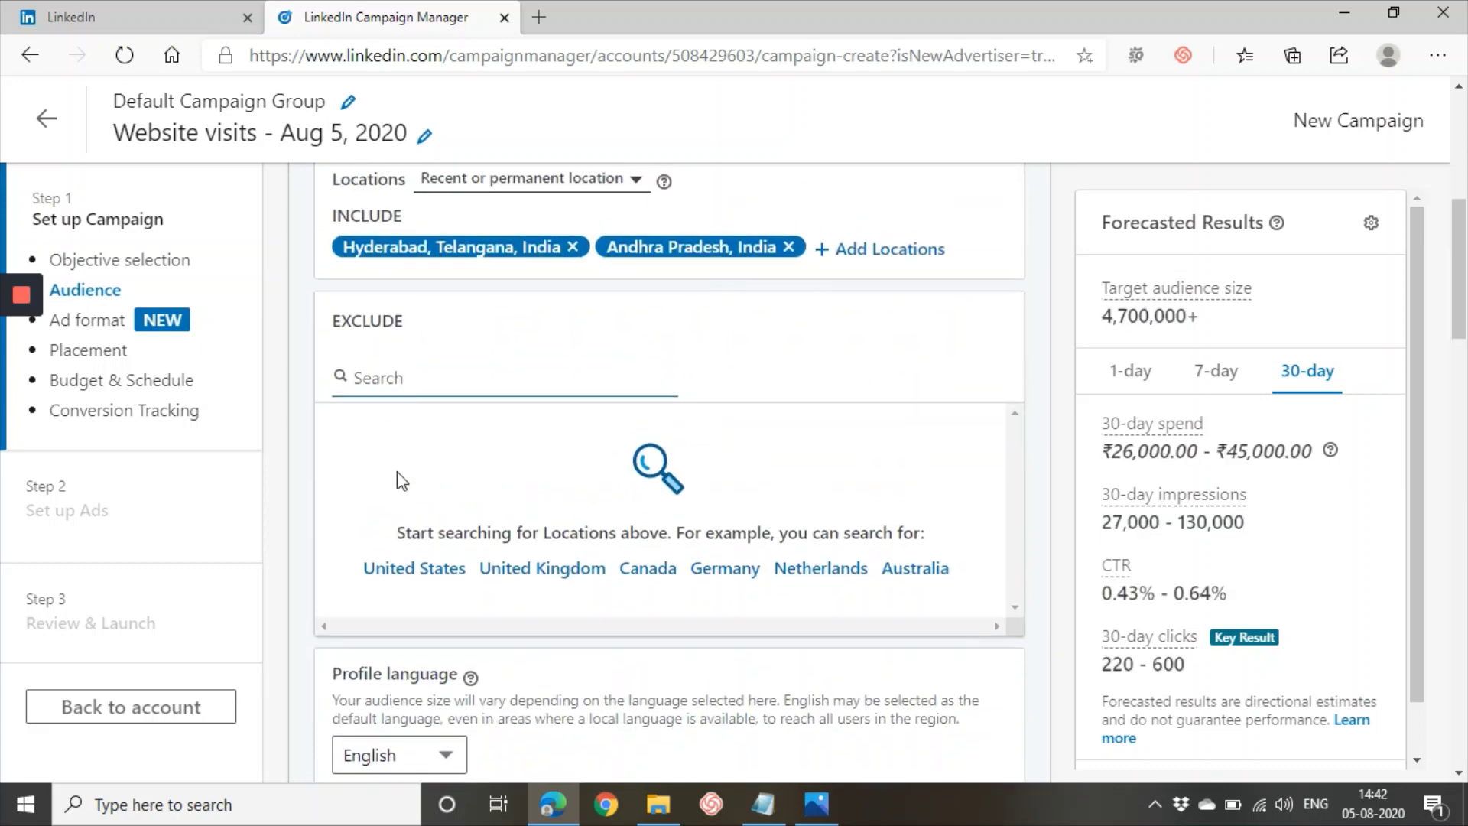
pyautogui.write('k')
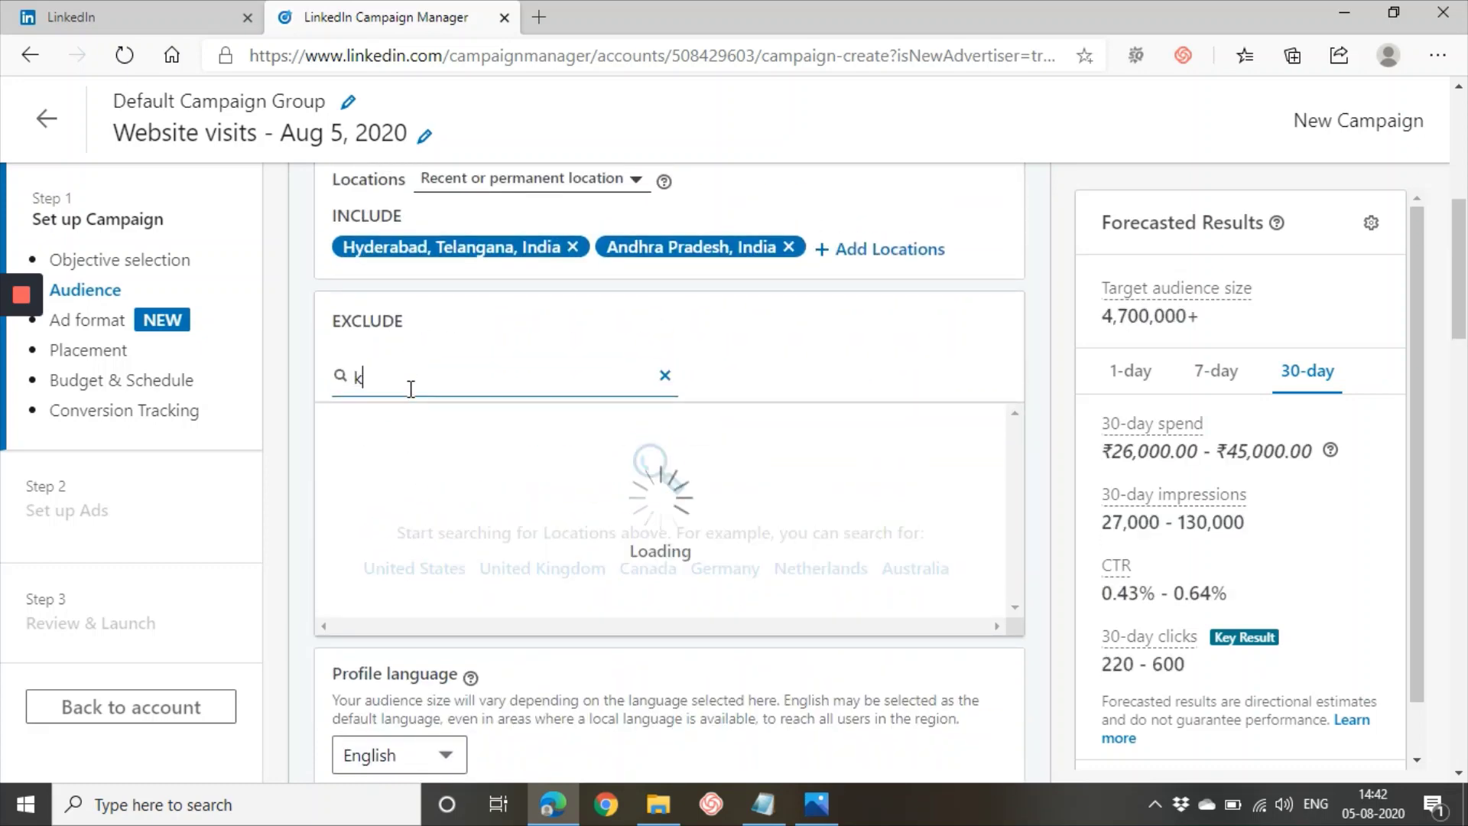
pyautogui.press('BackSpace')
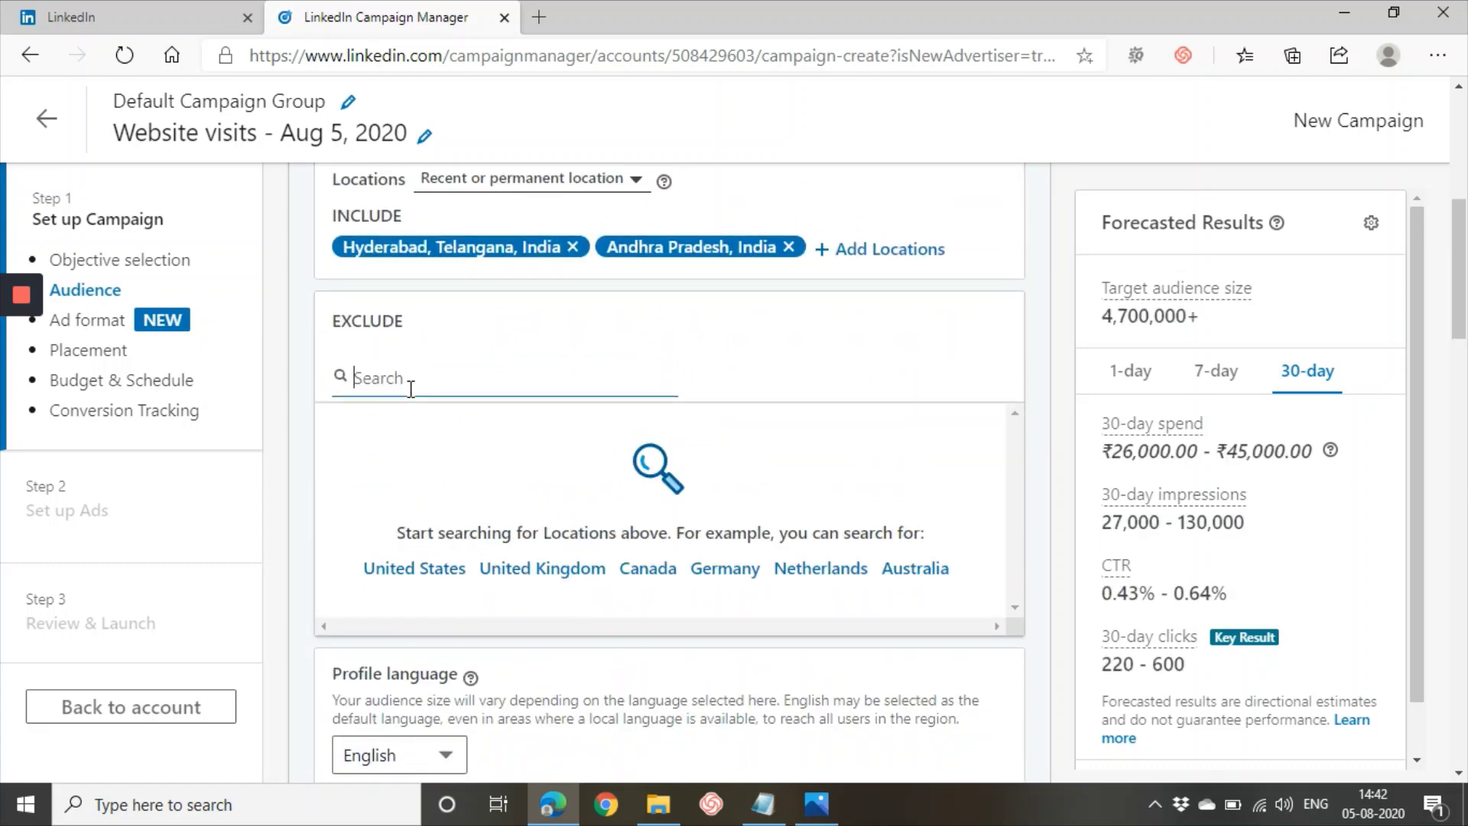
pyautogui.write('cuddapah')
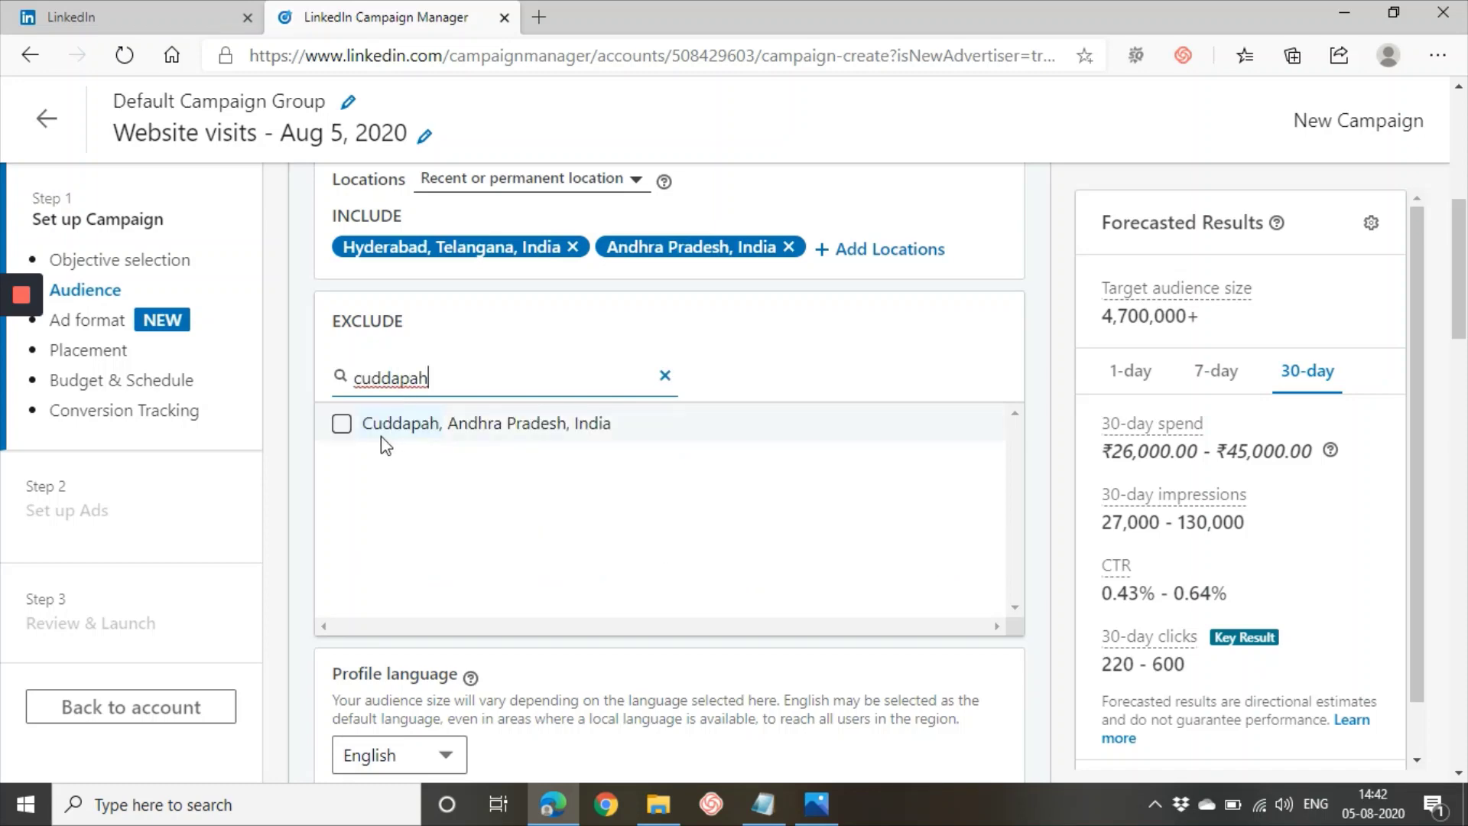
pyautogui.click(343, 424)
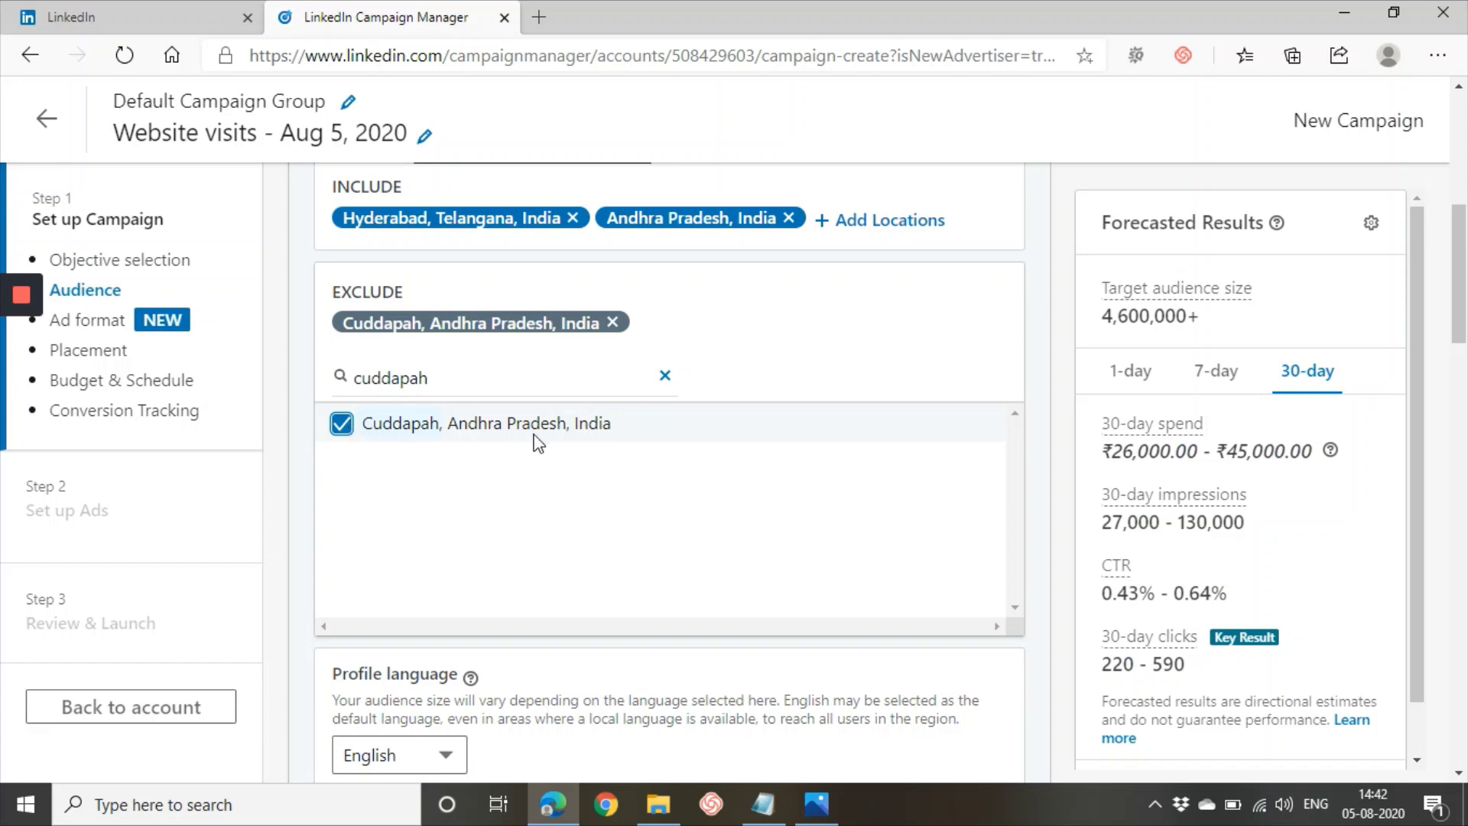
pyautogui.click(376, 441)
pyautogui.click(394, 428)
pyautogui.click(665, 375)
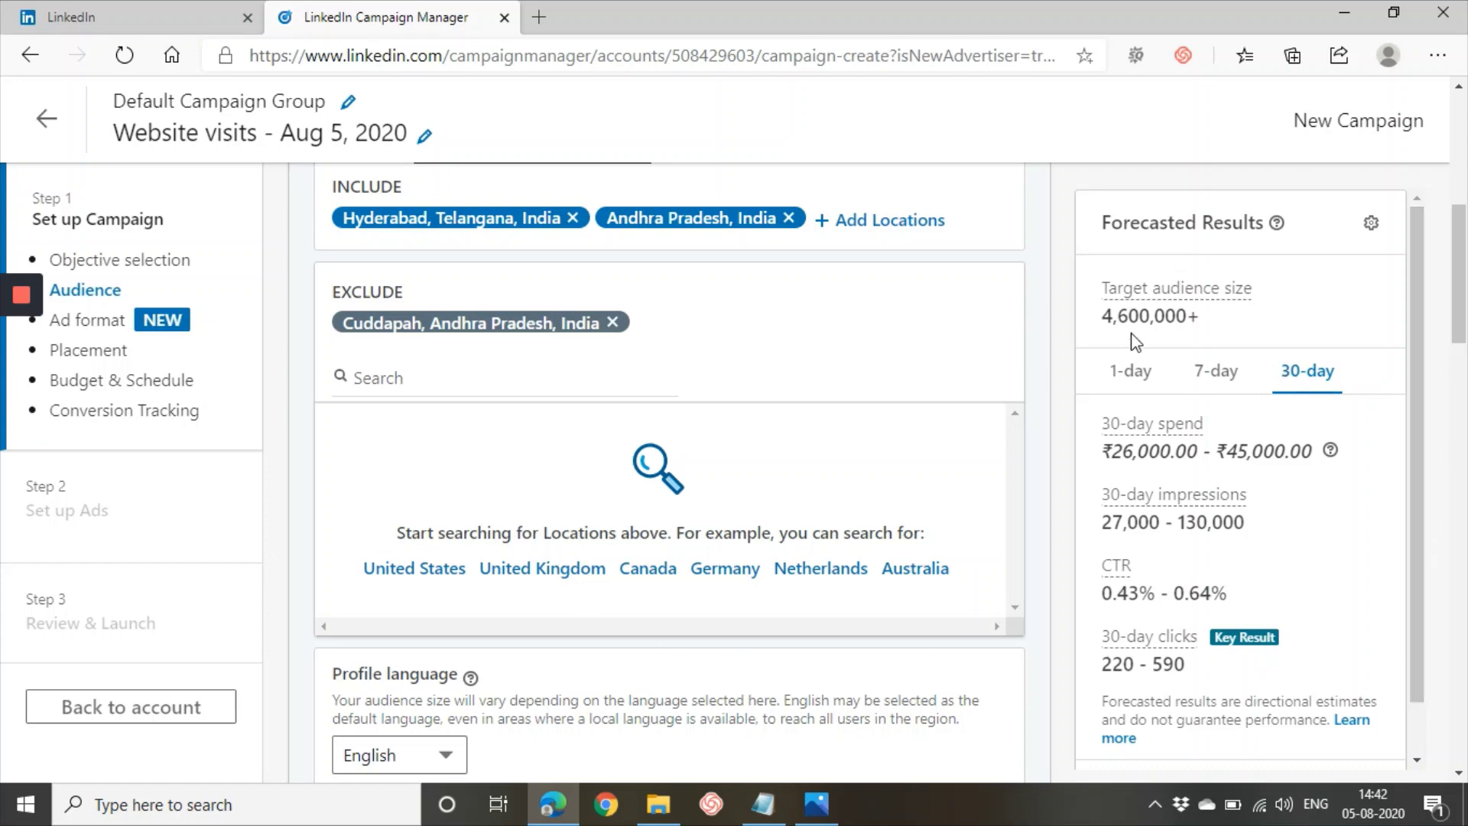
# Examine the forecasted audience size and CTR, and compare the 7-day, 1-day and 30-day forecasts
pyautogui.moveTo(1104, 321); pyautogui.dragTo(1198, 327)
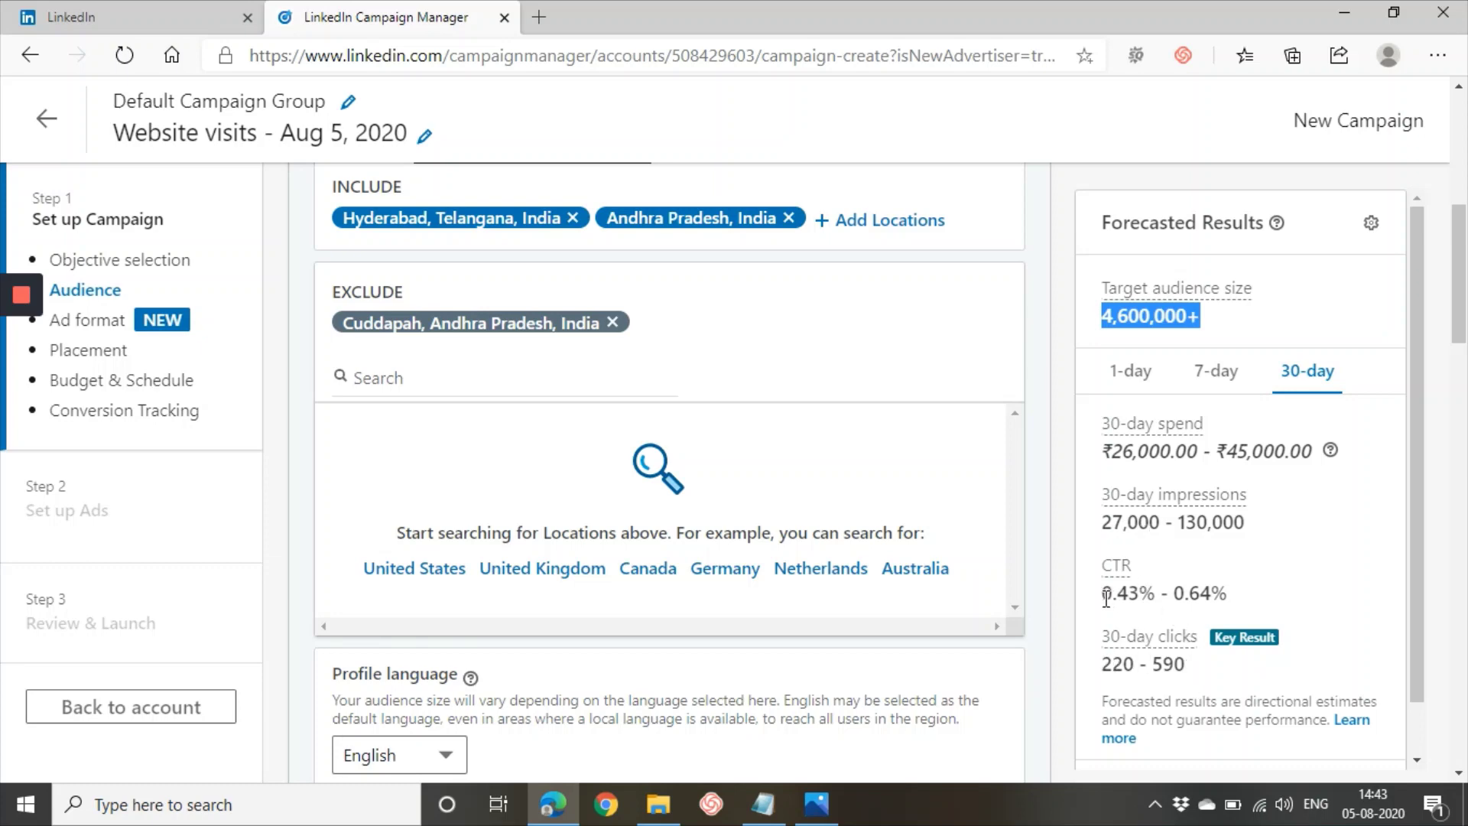
pyautogui.moveTo(1106, 598); pyautogui.dragTo(1270, 619)
pyautogui.click(1272, 618)
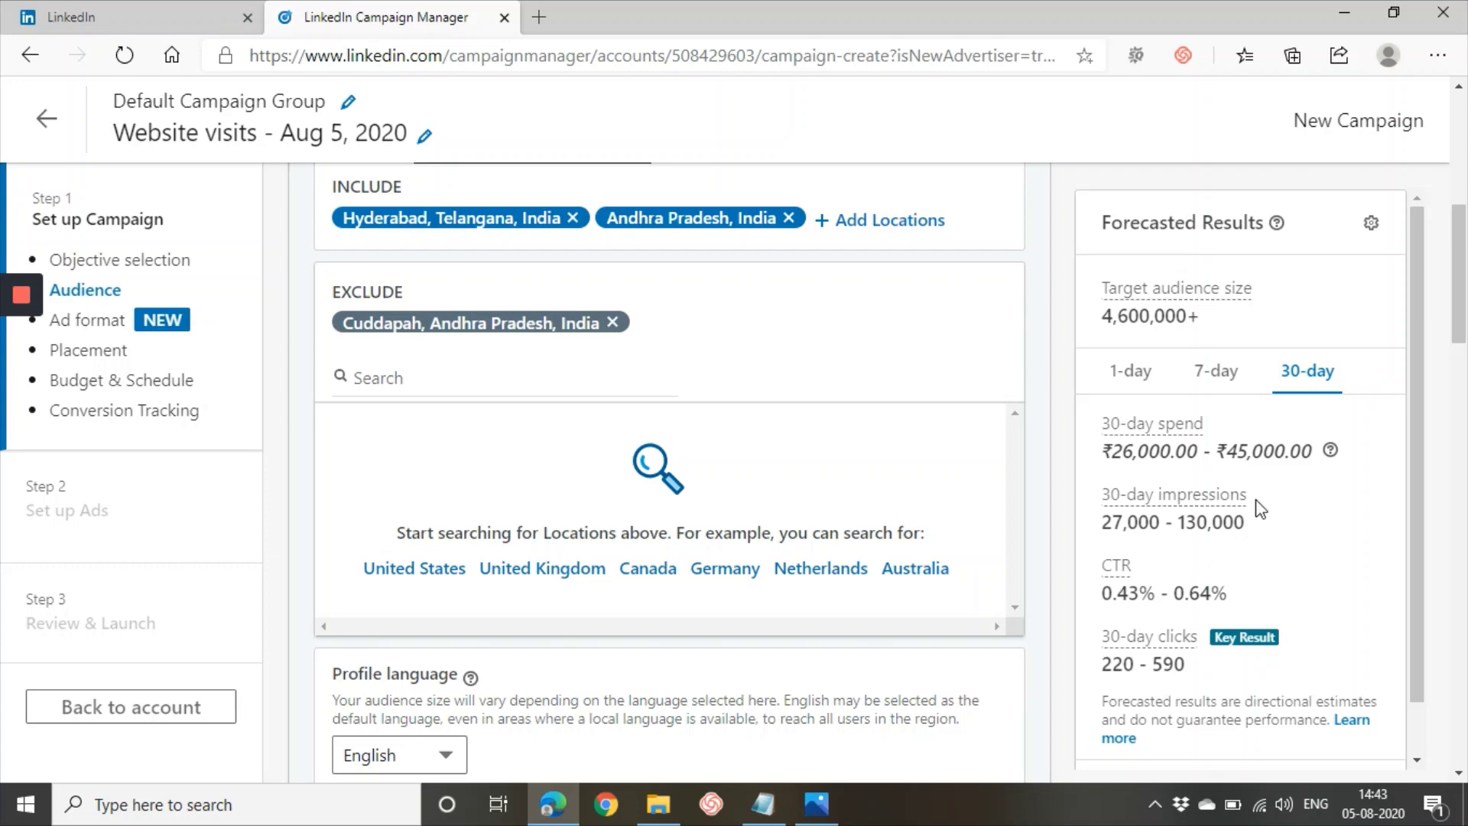
pyautogui.click(1221, 375)
pyautogui.click(1130, 372)
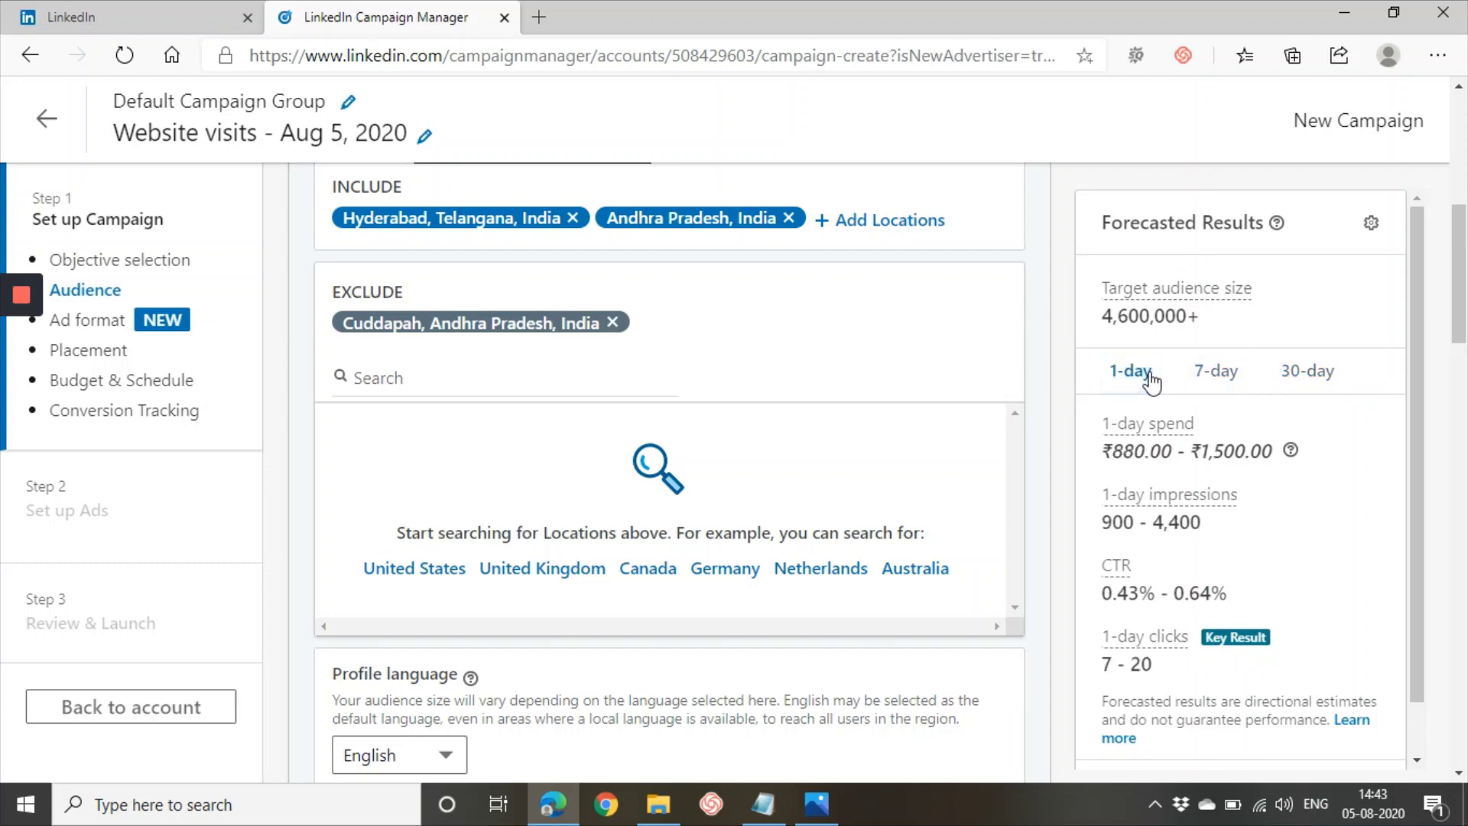
pyautogui.click(1282, 375)
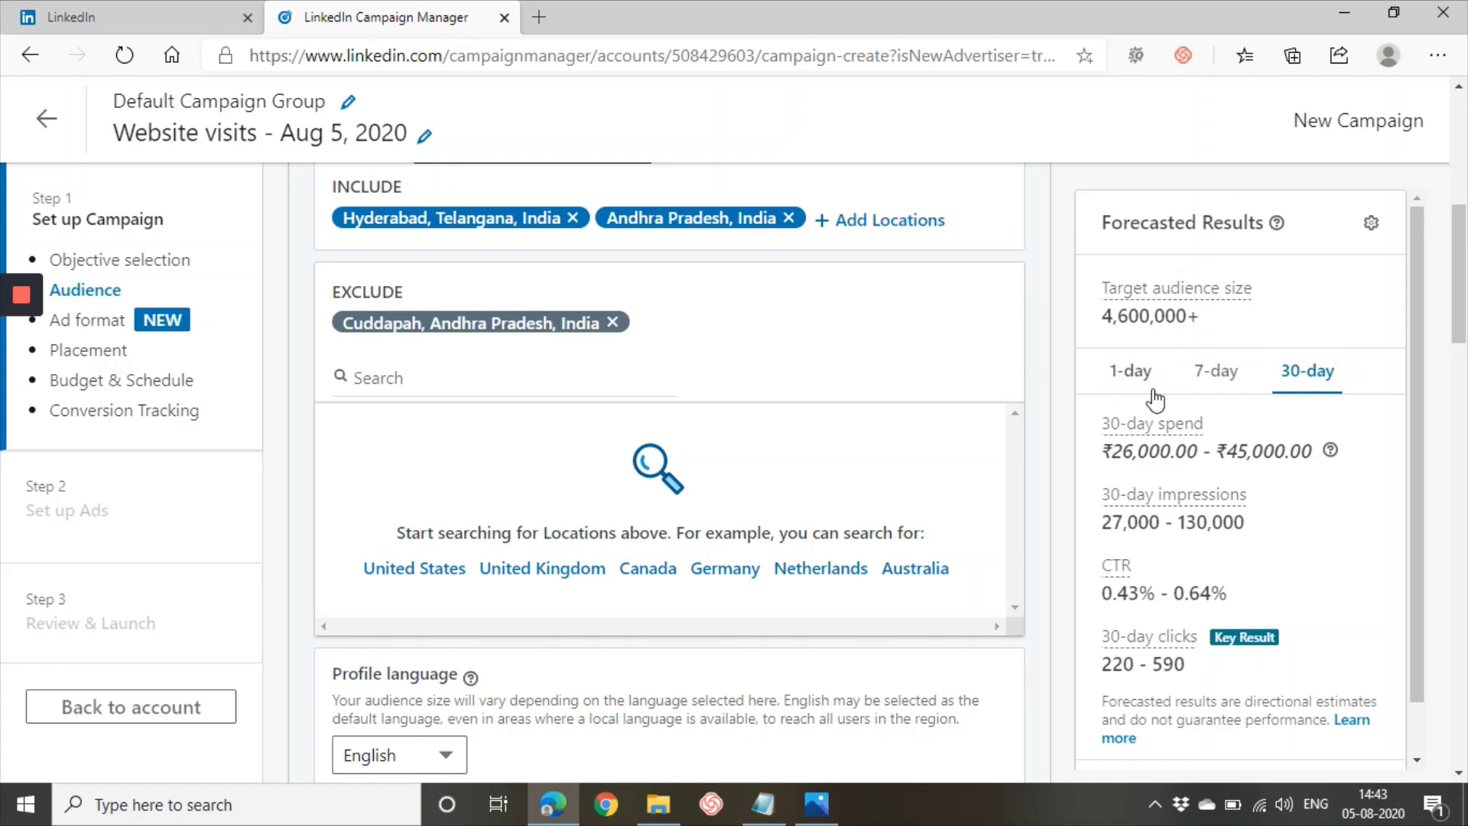
# Look through the available profile languages and choose English
pyautogui.scroll(-5, 664, 483)
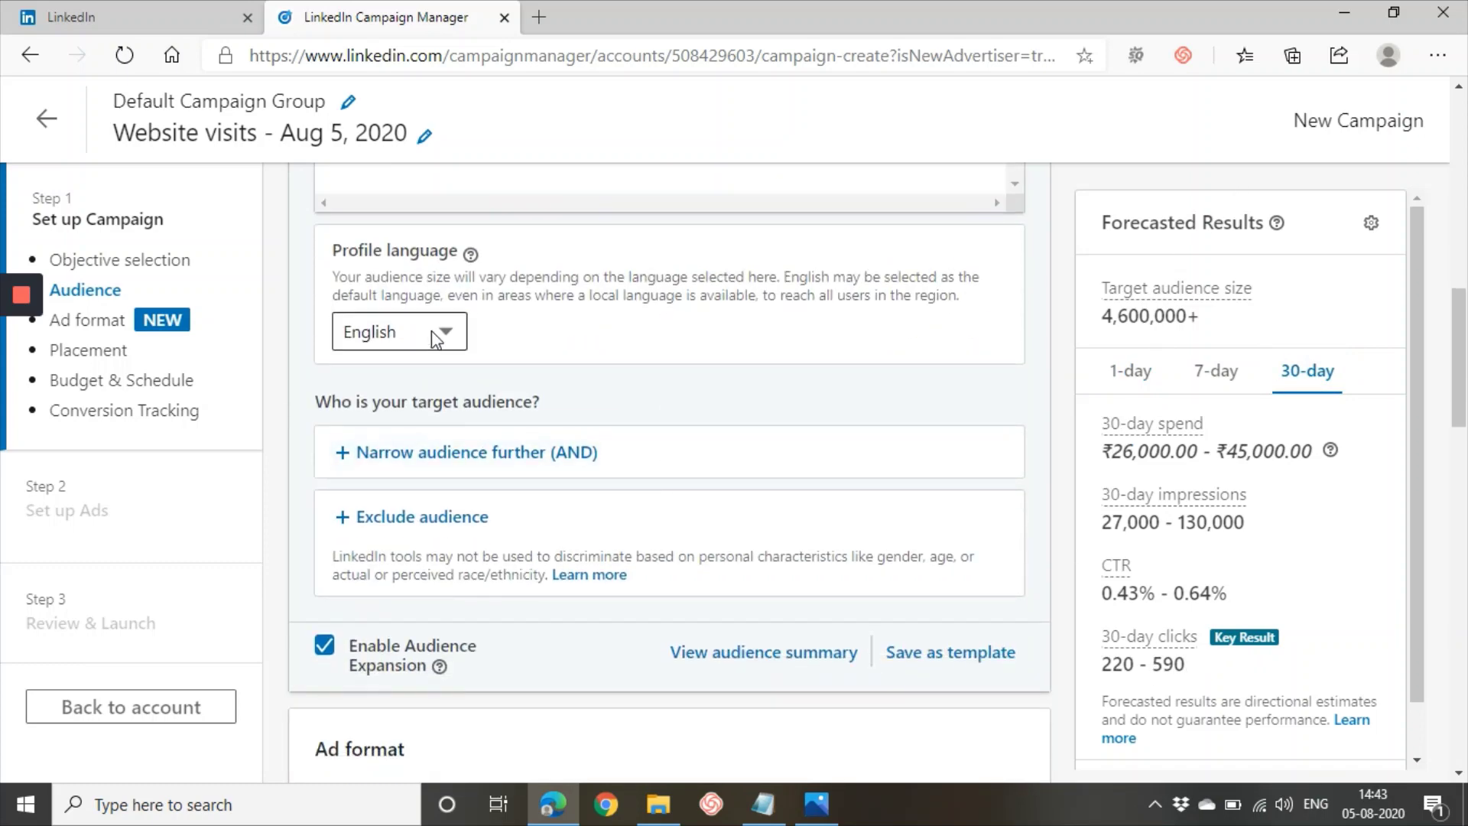
pyautogui.click(436, 336)
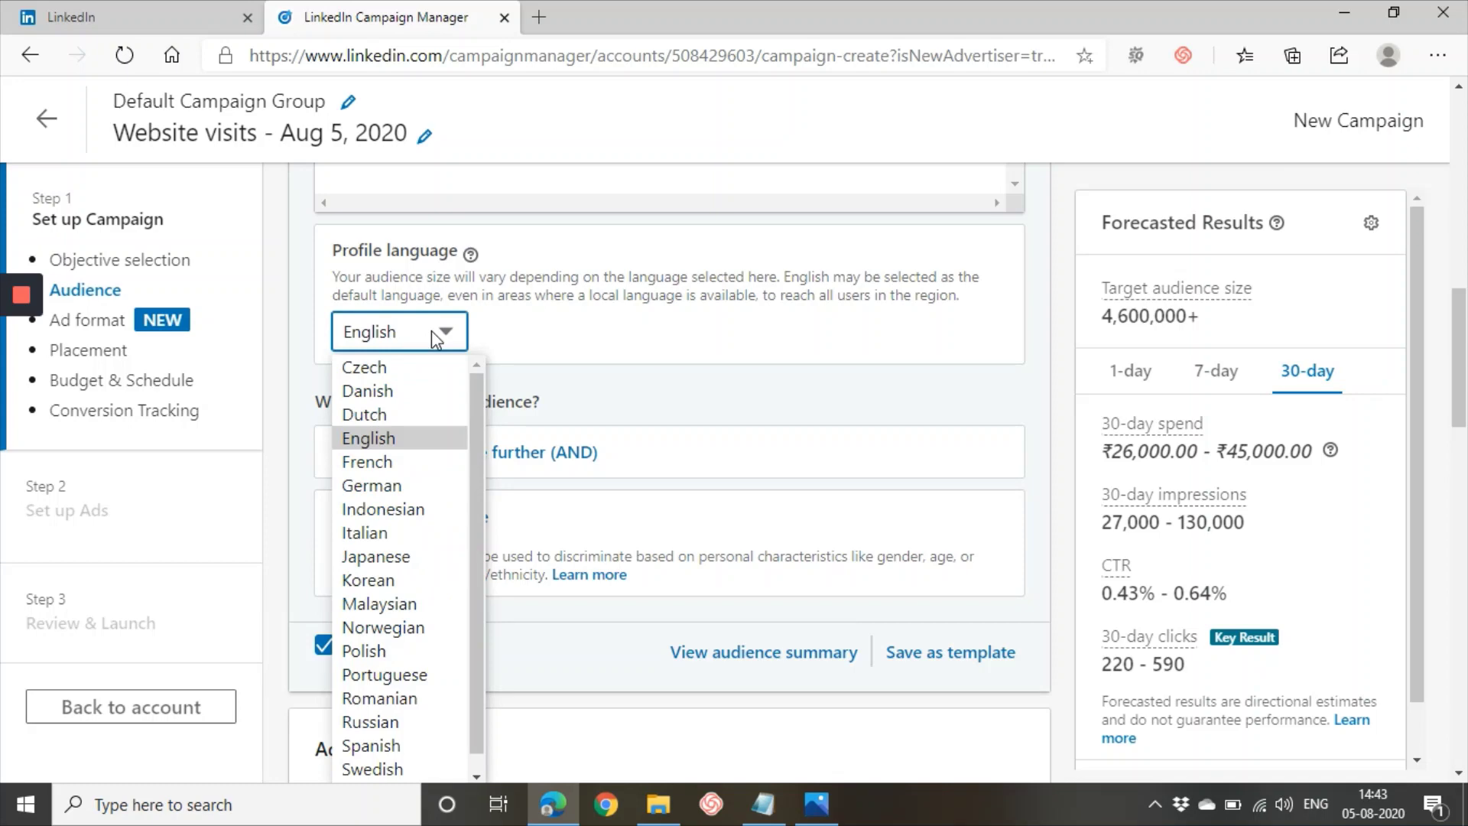
pyautogui.click(421, 441)
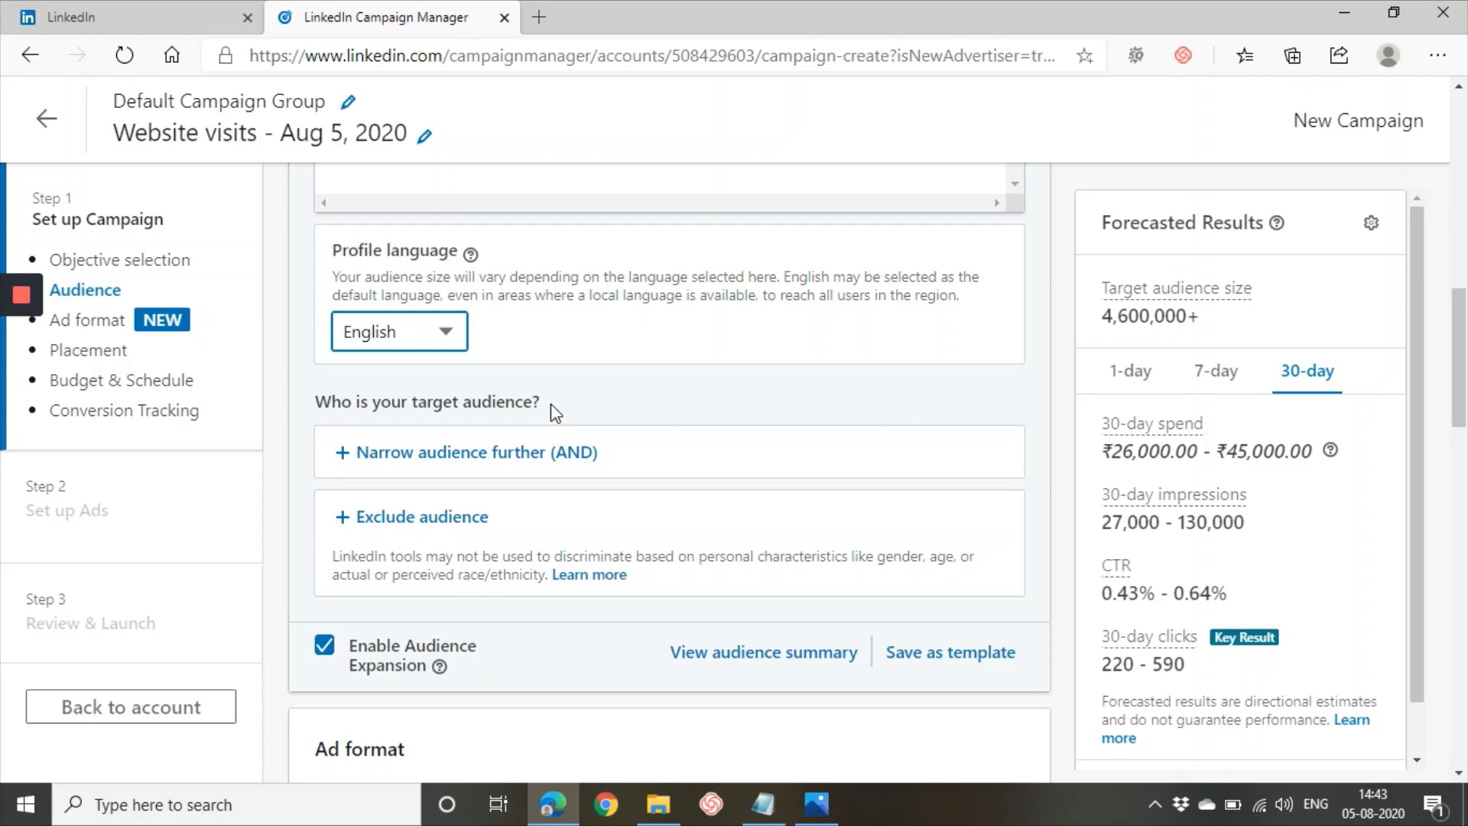
# Open the options for narrowing the audience further and examine the List upload, Lead gen form and Lookalike audience types
pyautogui.click(455, 469)
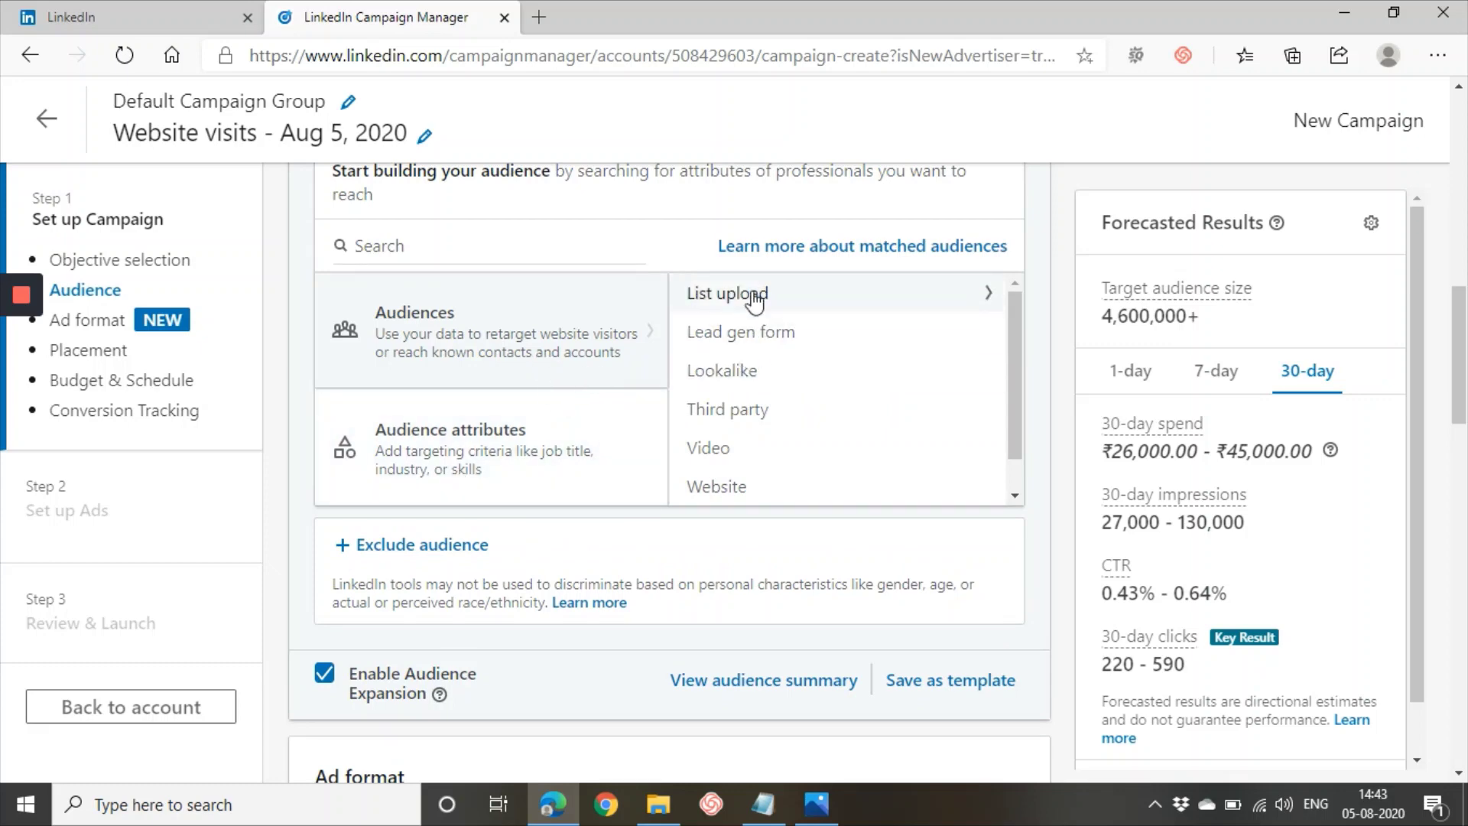
pyautogui.scroll(1, 756, 300)
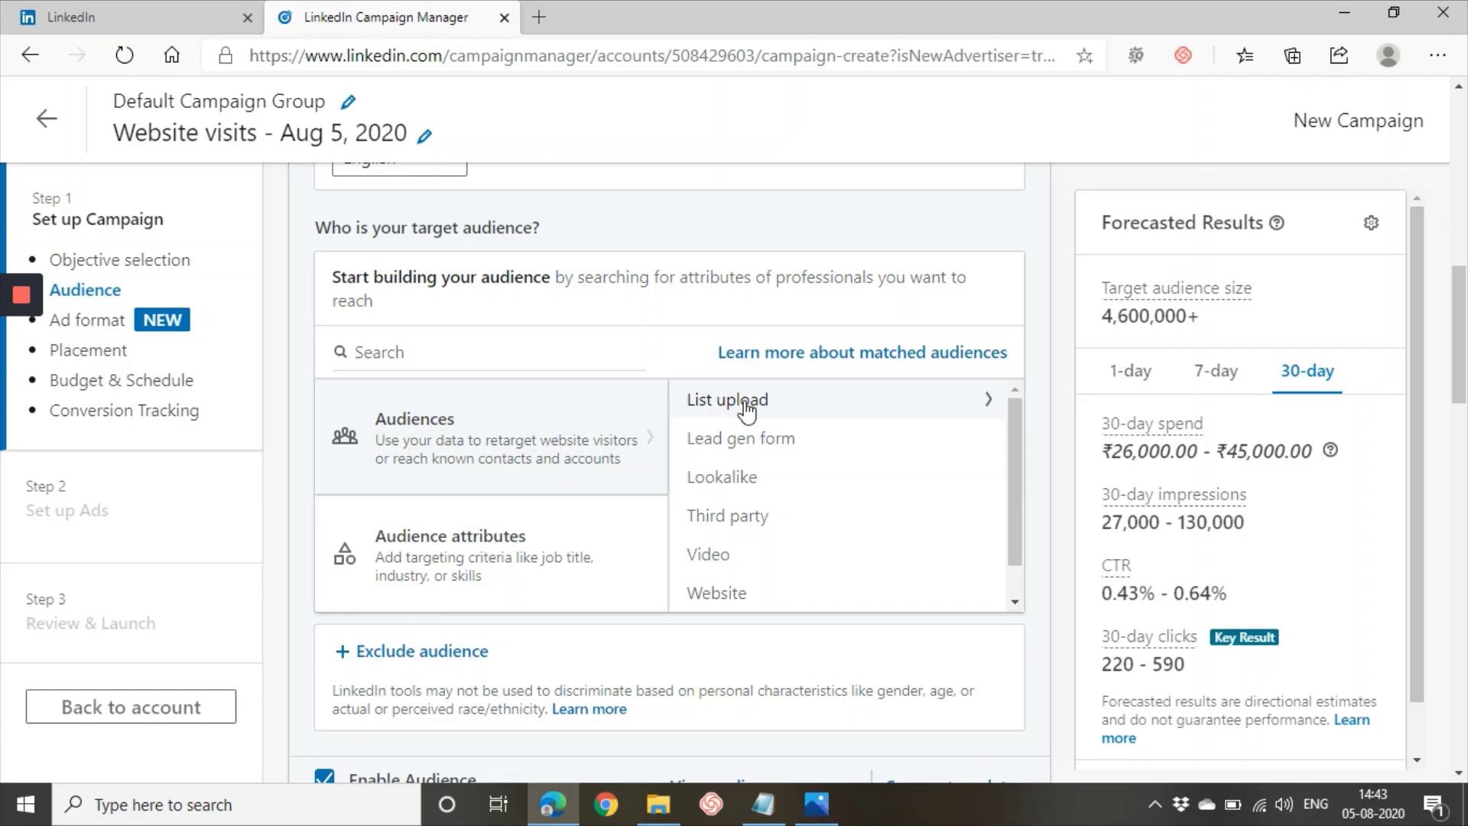
pyautogui.click(768, 405)
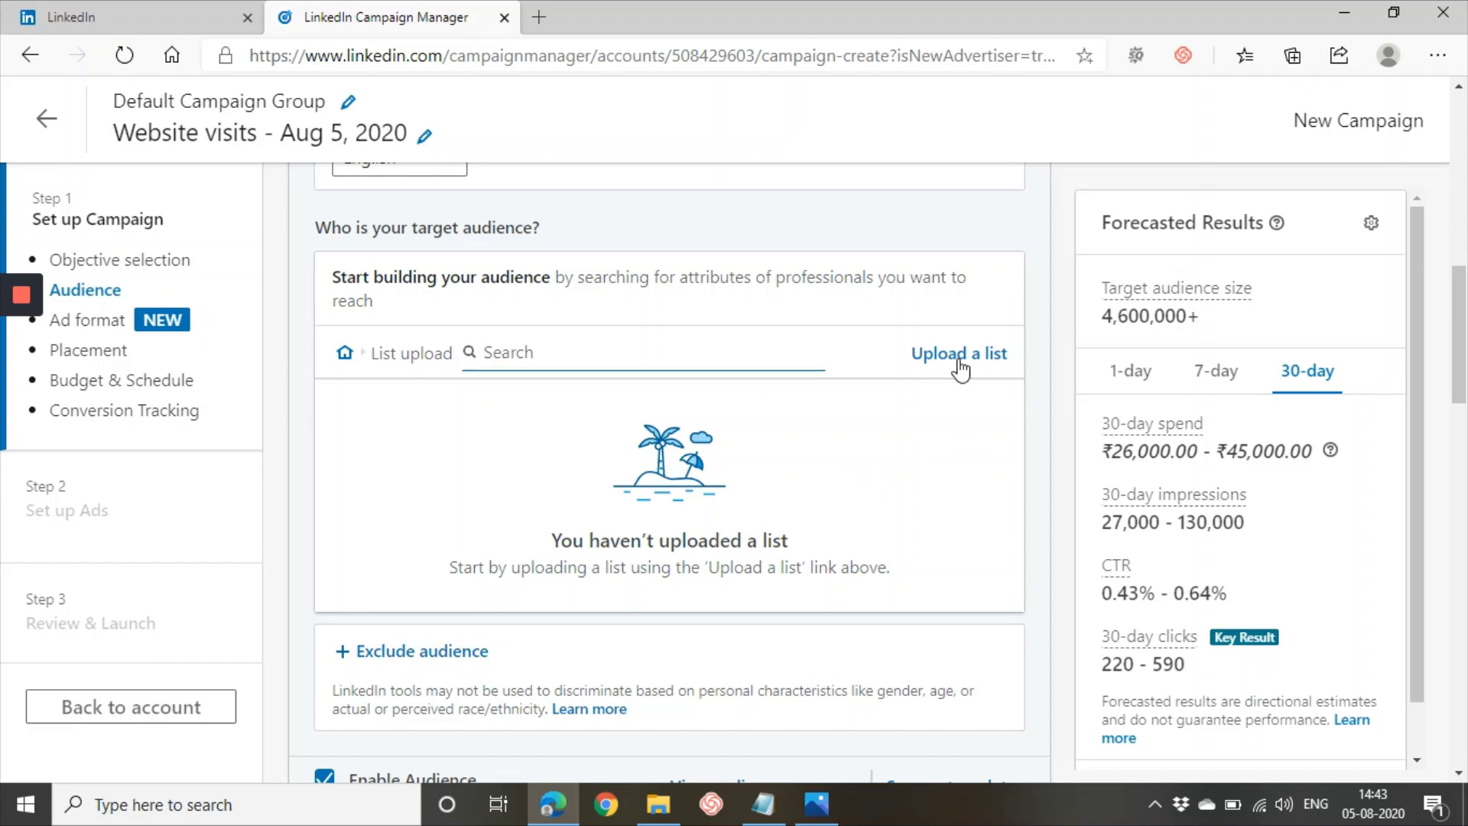
pyautogui.click(344, 352)
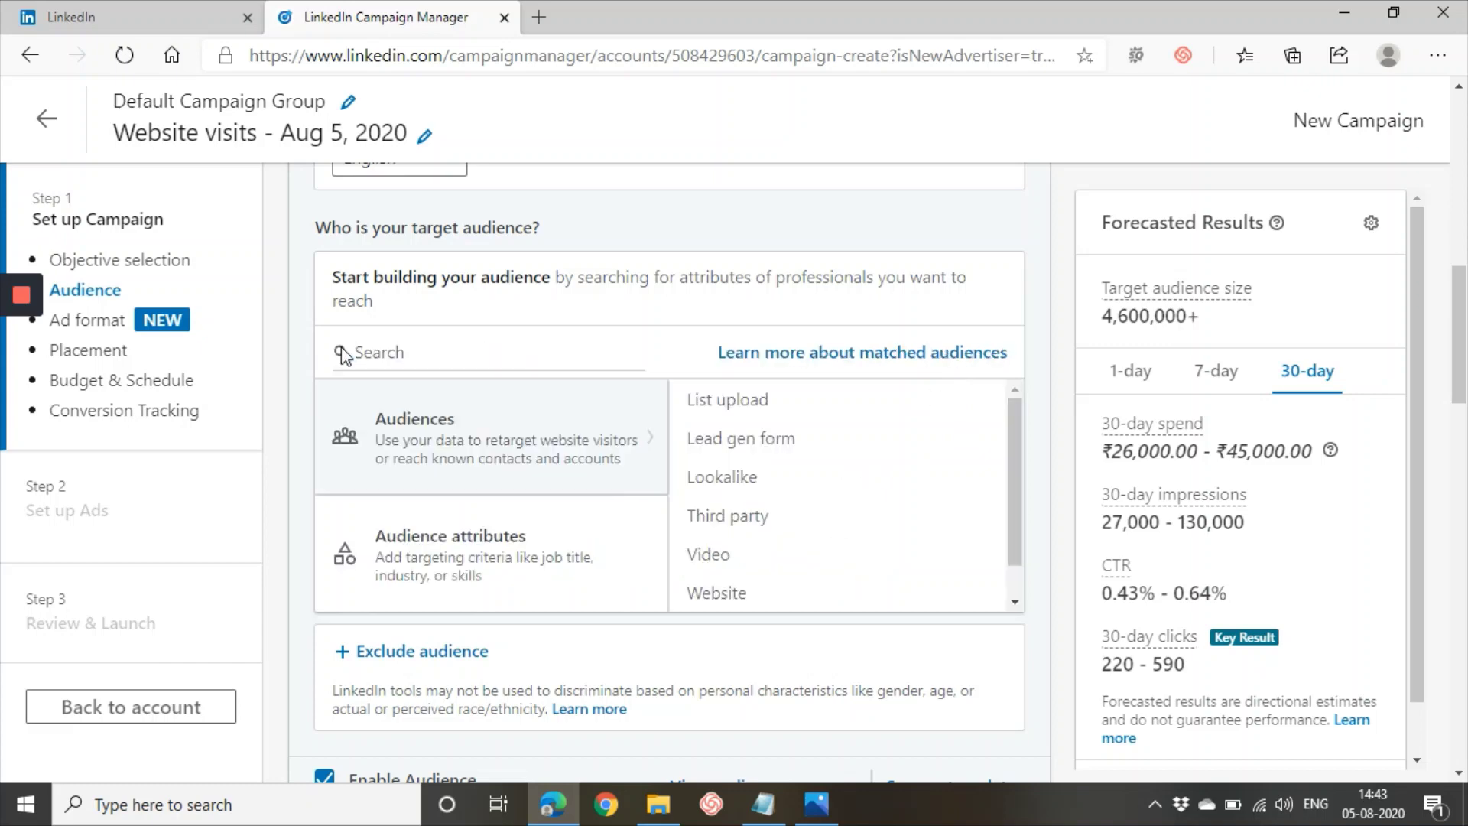
pyautogui.click(754, 457)
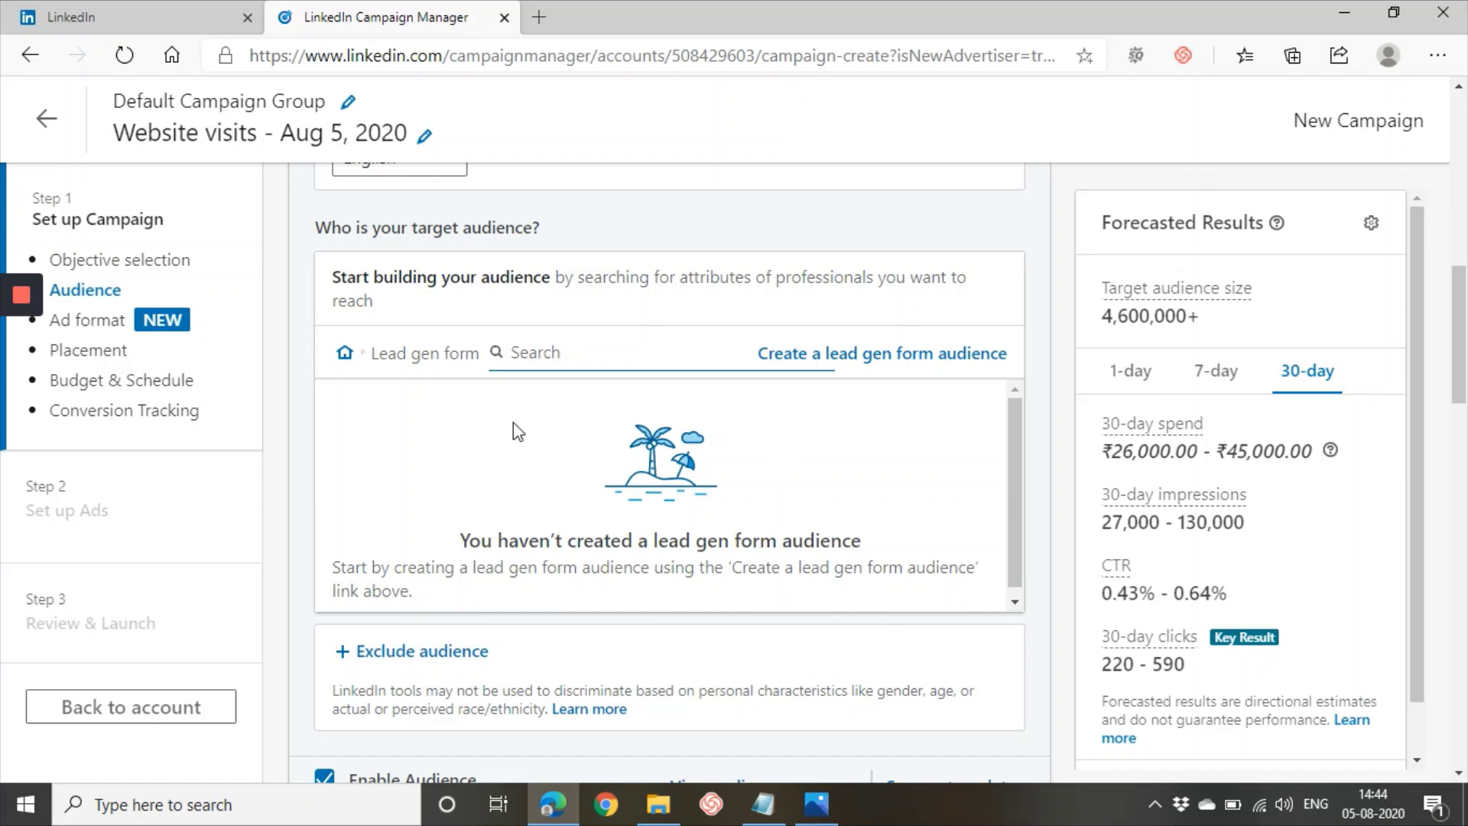
pyautogui.click(345, 354)
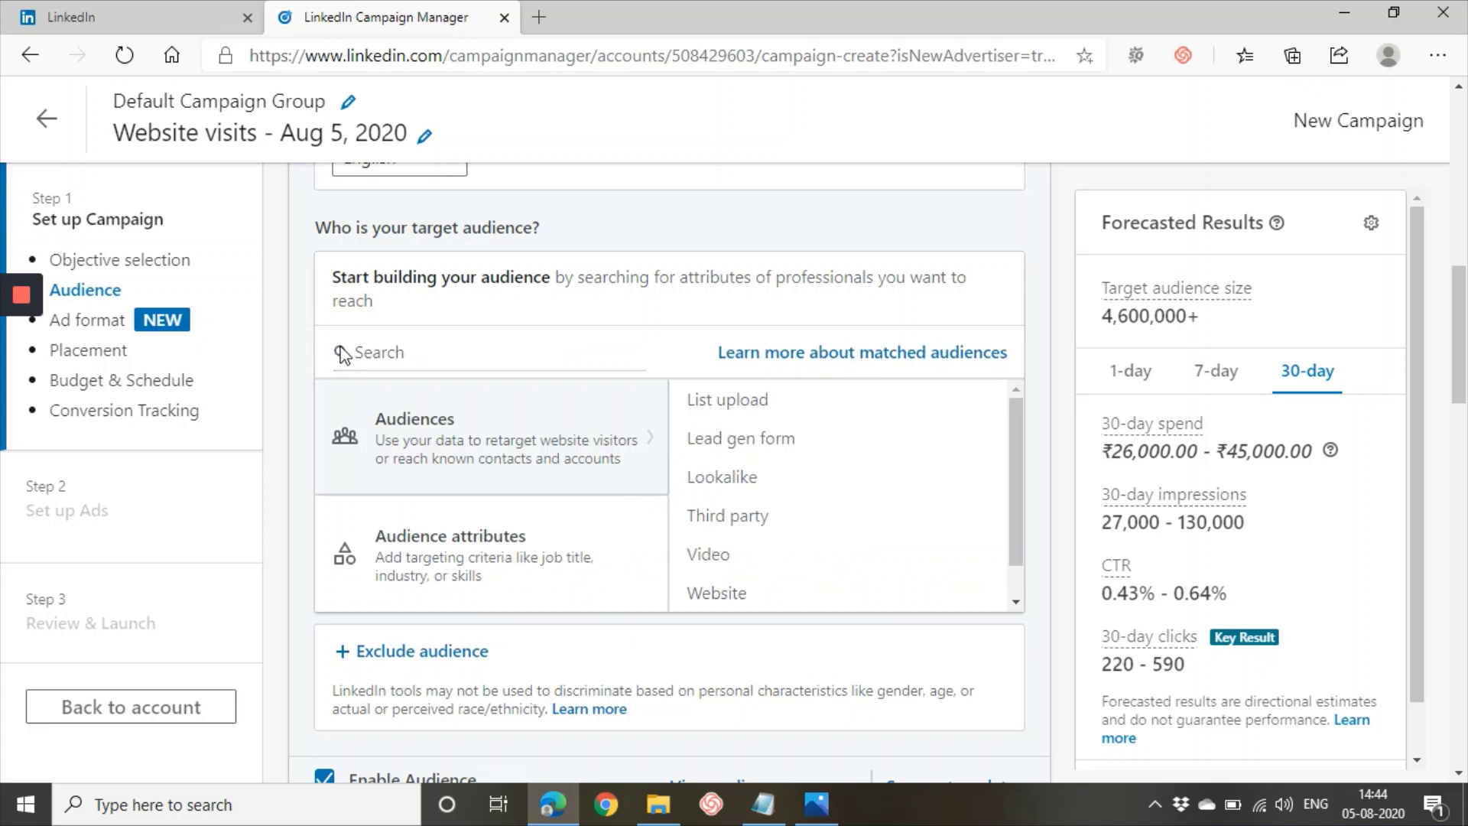
pyautogui.click(727, 477)
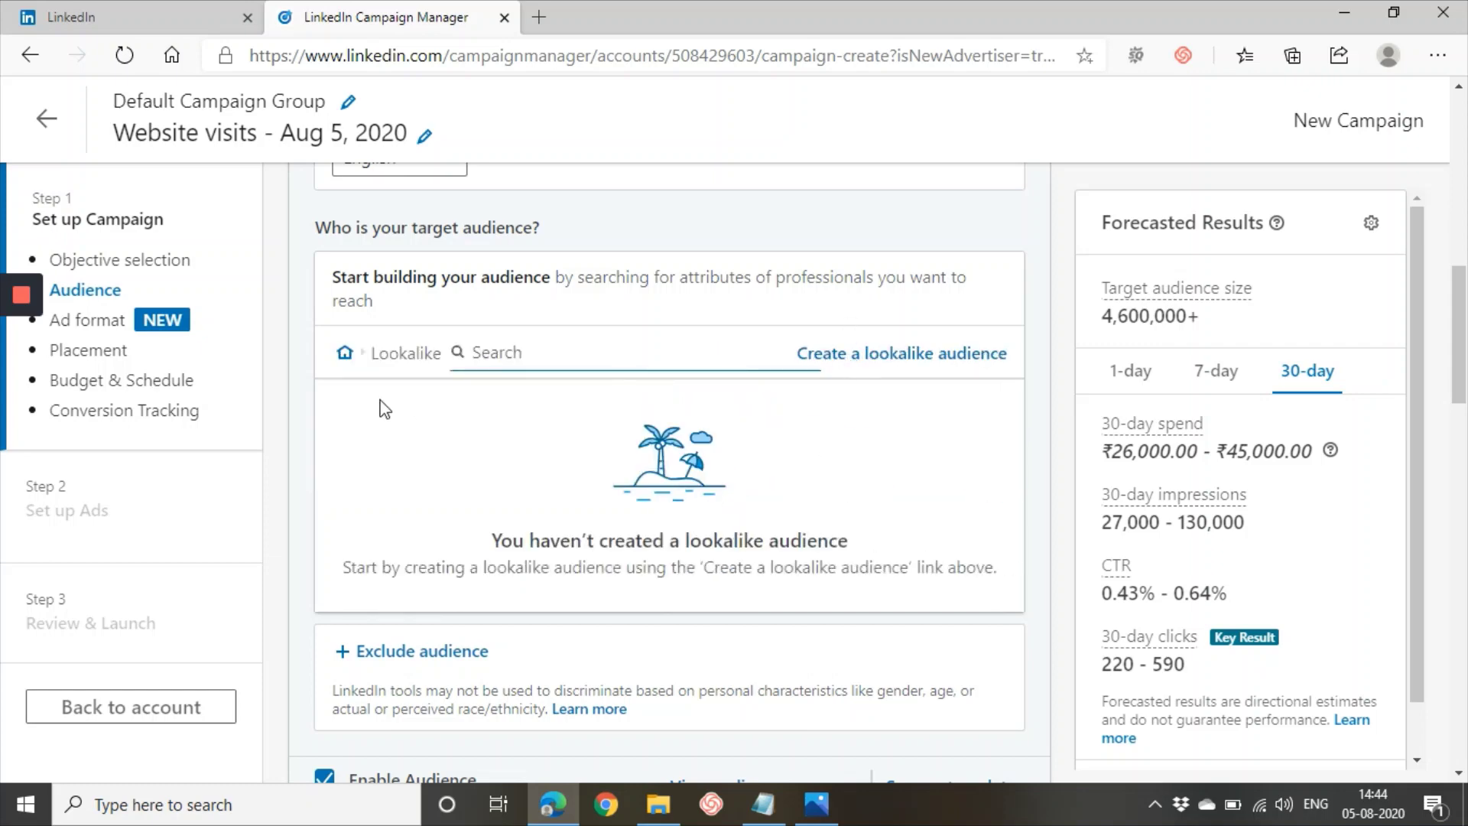
pyautogui.click(345, 353)
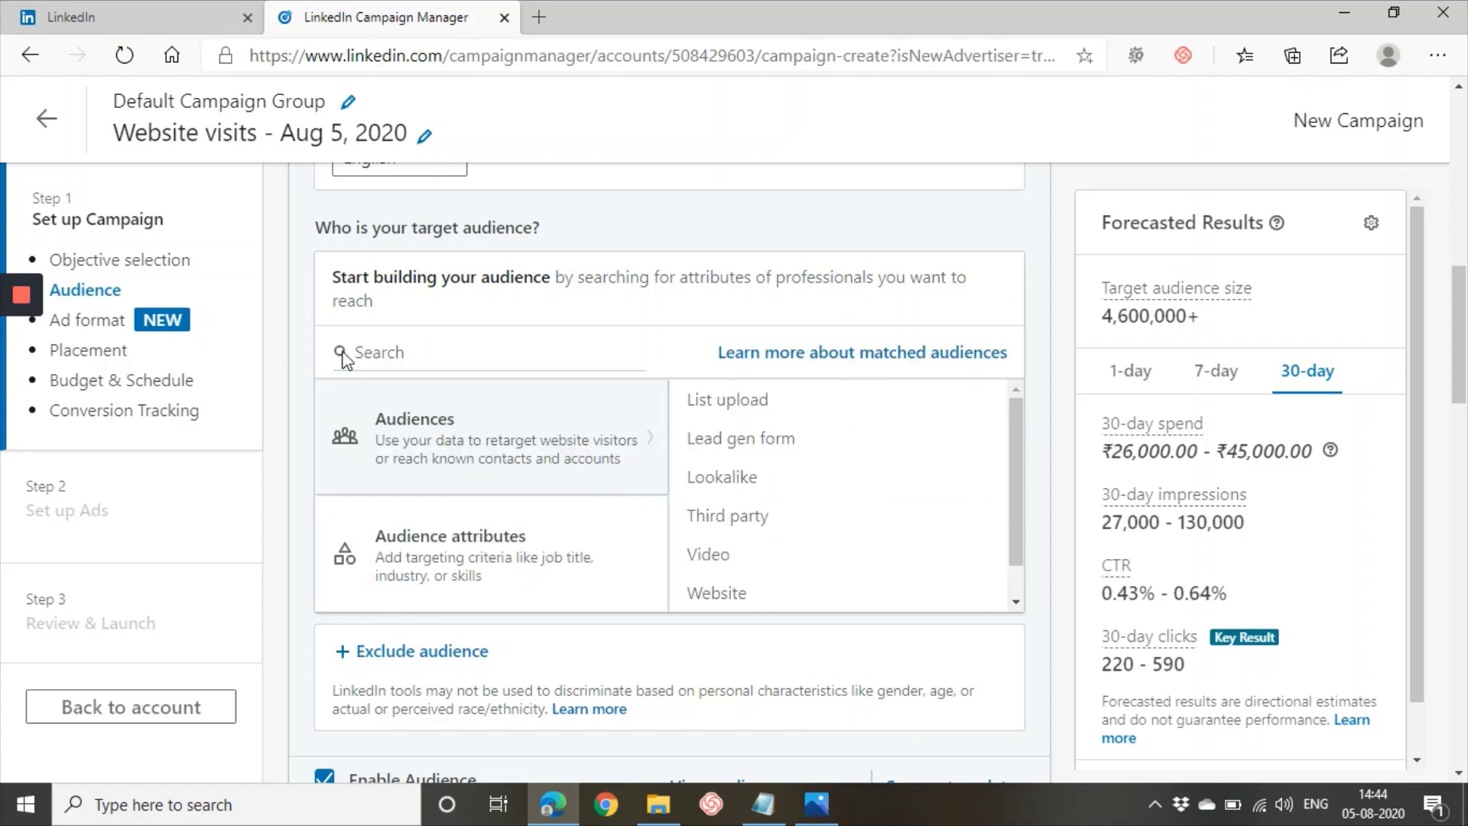
# Examine the Third party, Video and Website audience types and return to the overview of audience types
pyautogui.click(713, 519)
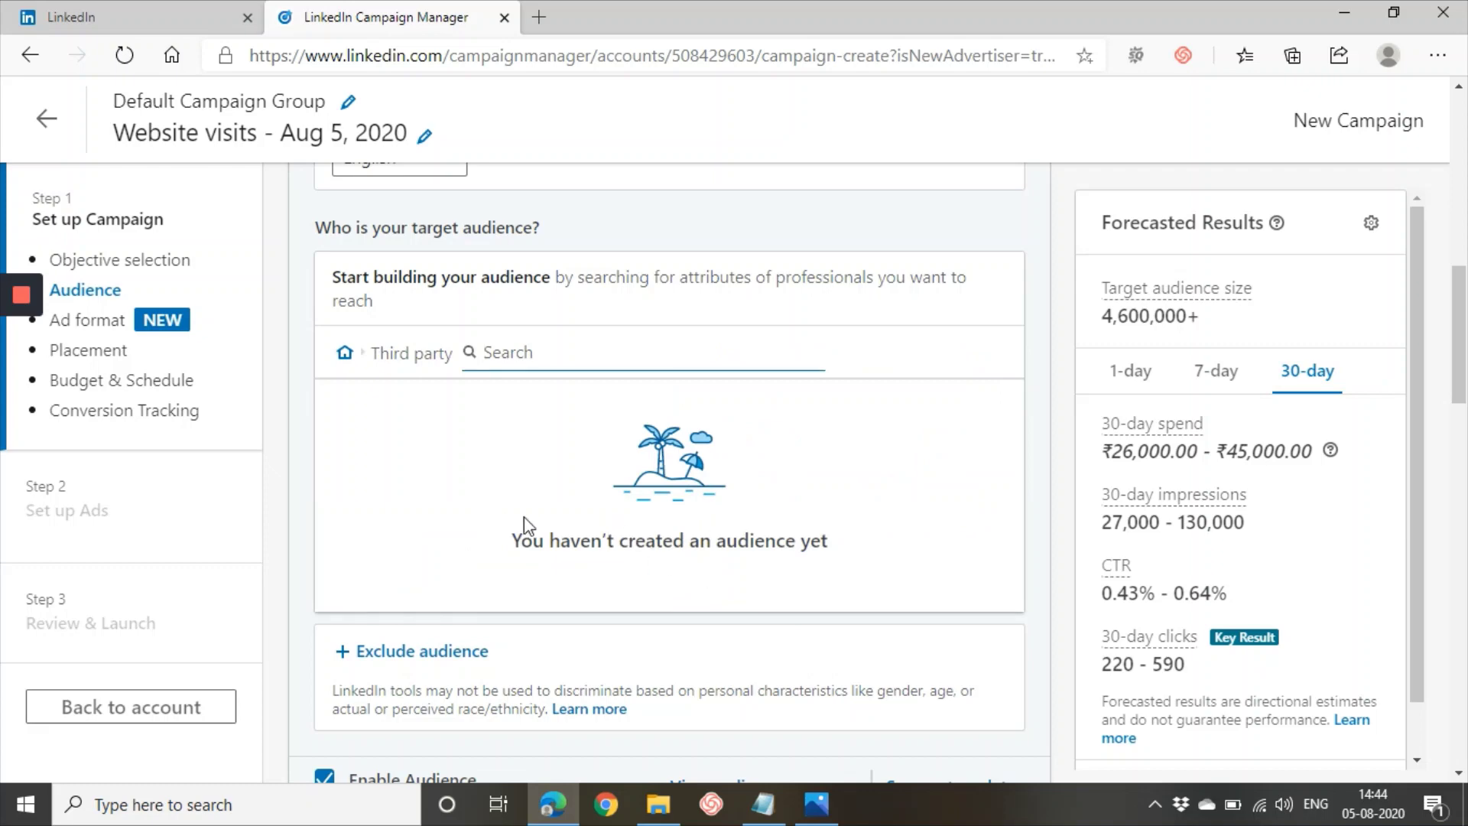
pyautogui.click(345, 353)
pyautogui.scroll(-1, 796, 482)
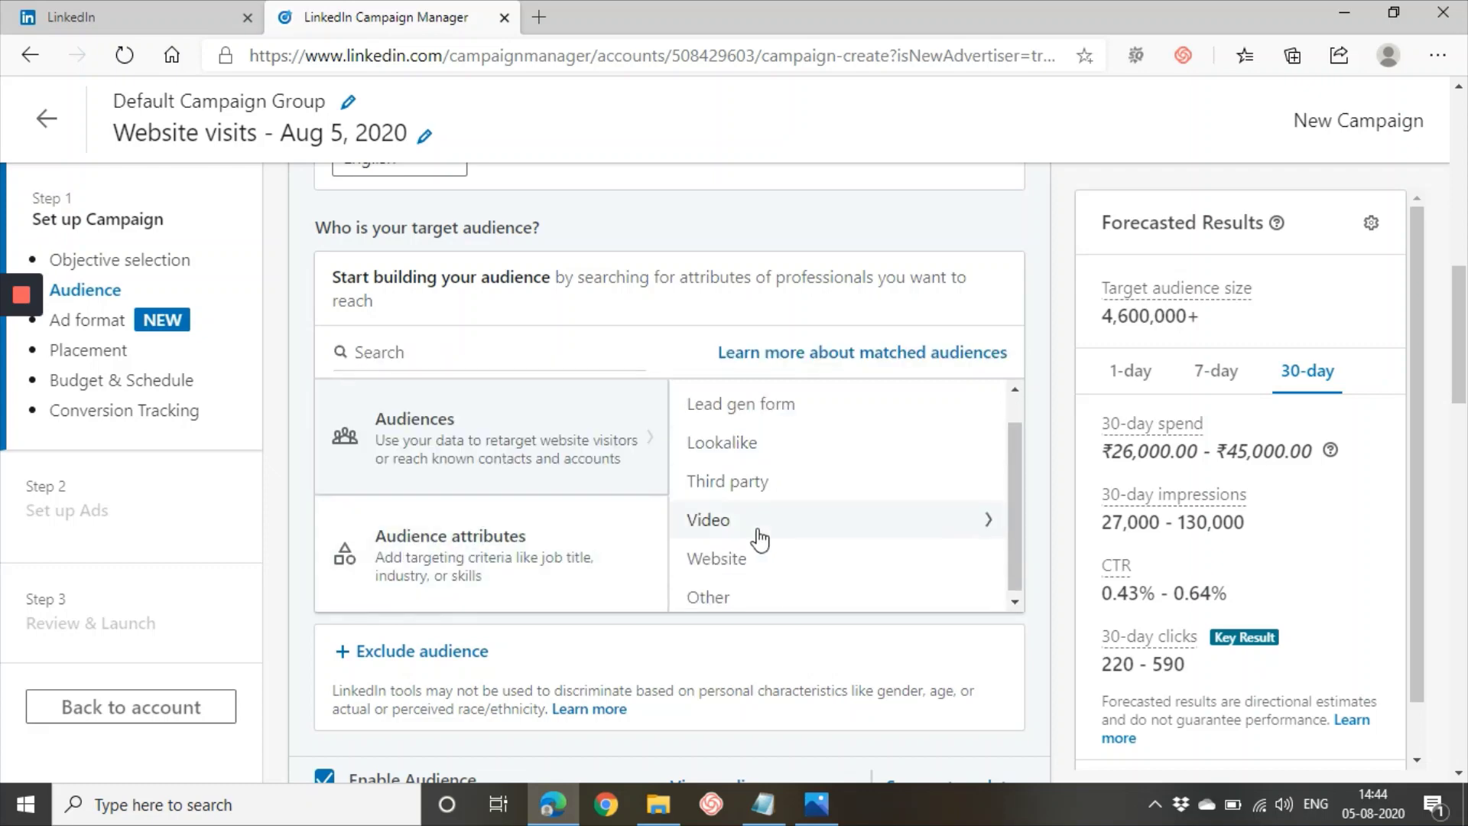
pyautogui.click(760, 539)
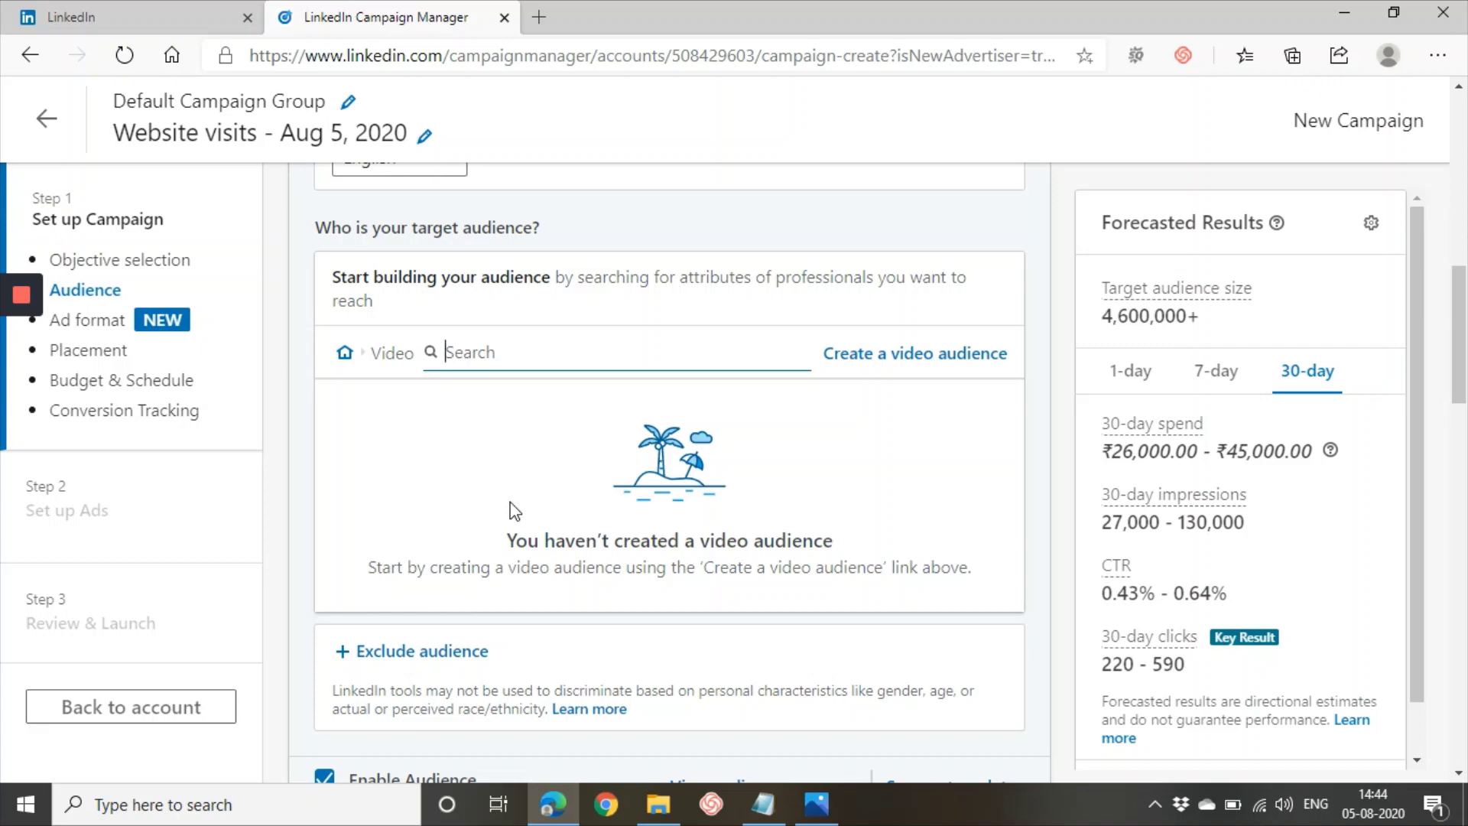
pyautogui.click(350, 357)
pyautogui.scroll(-1, 838, 535)
pyautogui.click(819, 554)
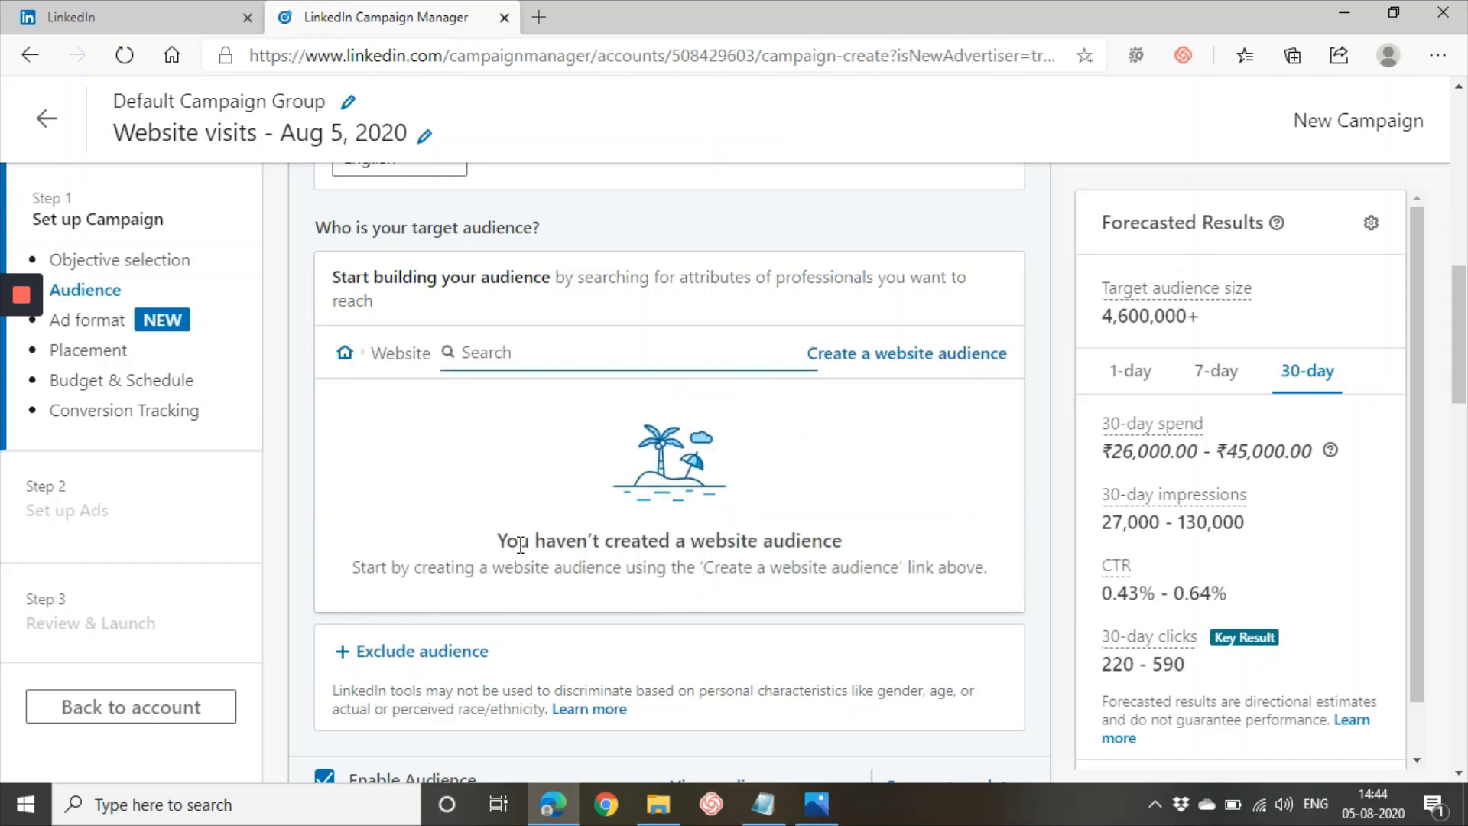
pyautogui.moveTo(498, 540); pyautogui.dragTo(998, 570)
pyautogui.click(345, 354)
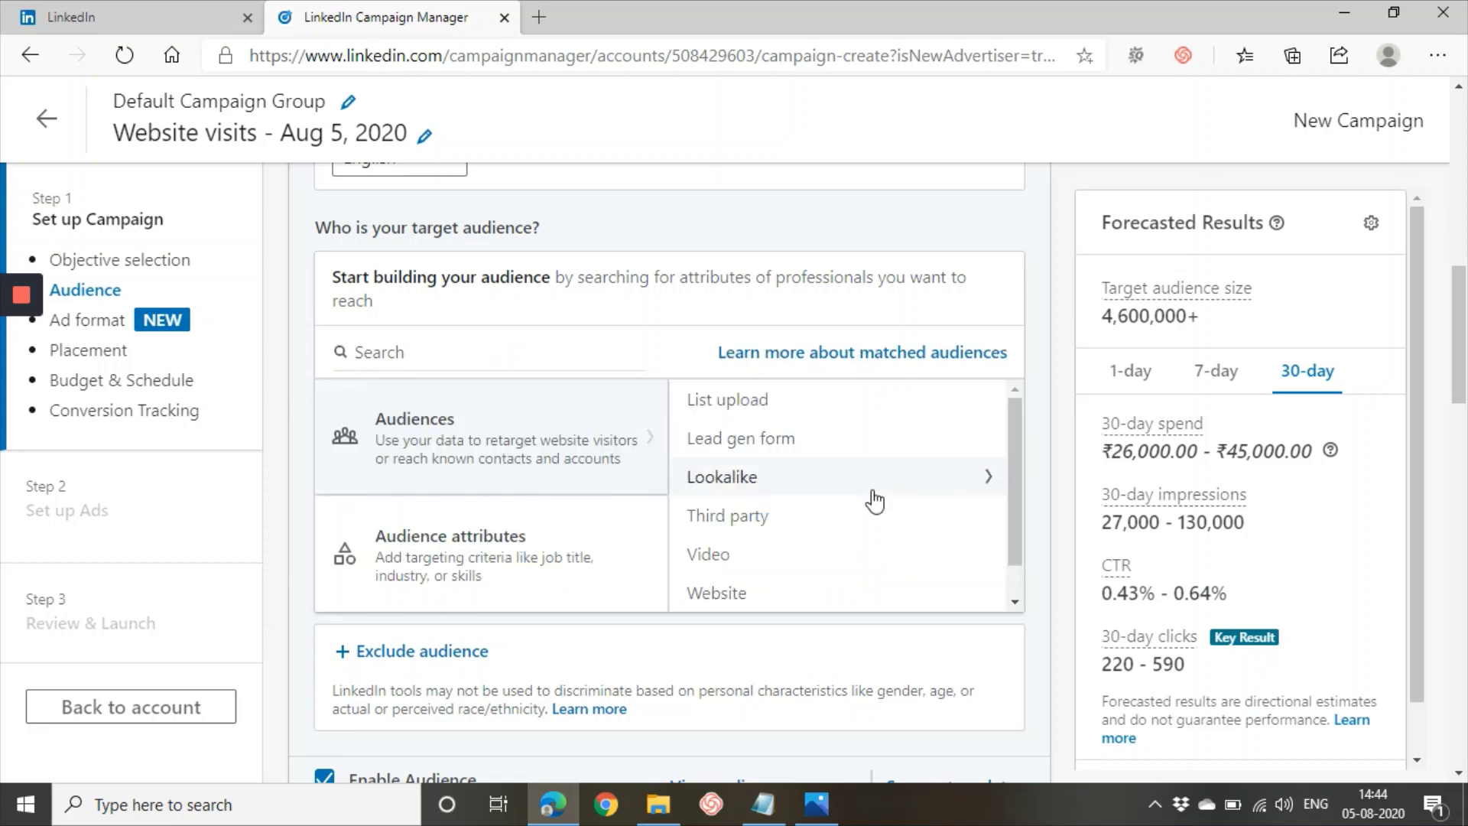
# Examine the Other audience type and return to the overview of audience types
pyautogui.scroll(-1, 870, 505)
pyautogui.click(739, 590)
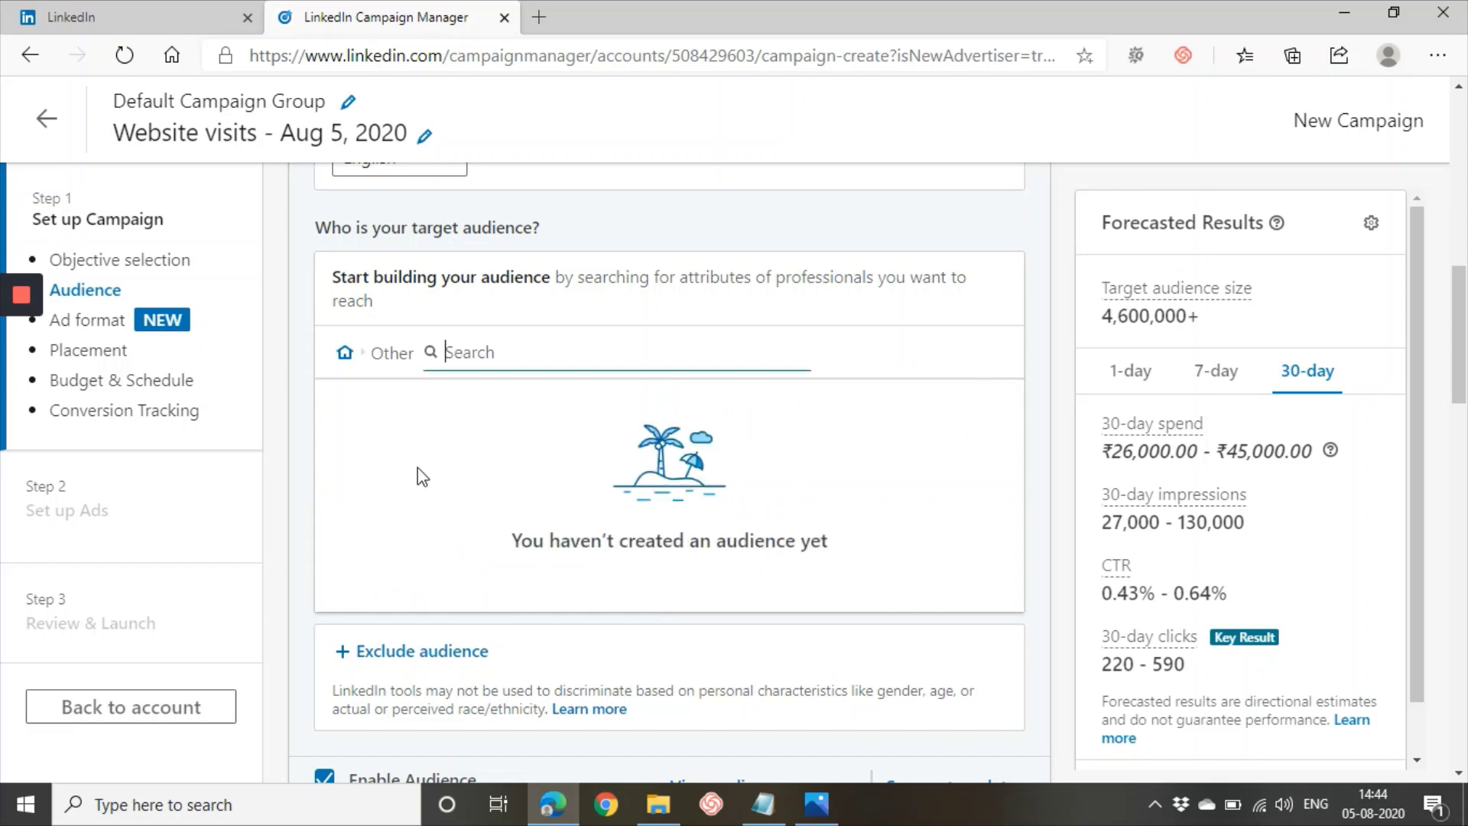
pyautogui.click(344, 352)
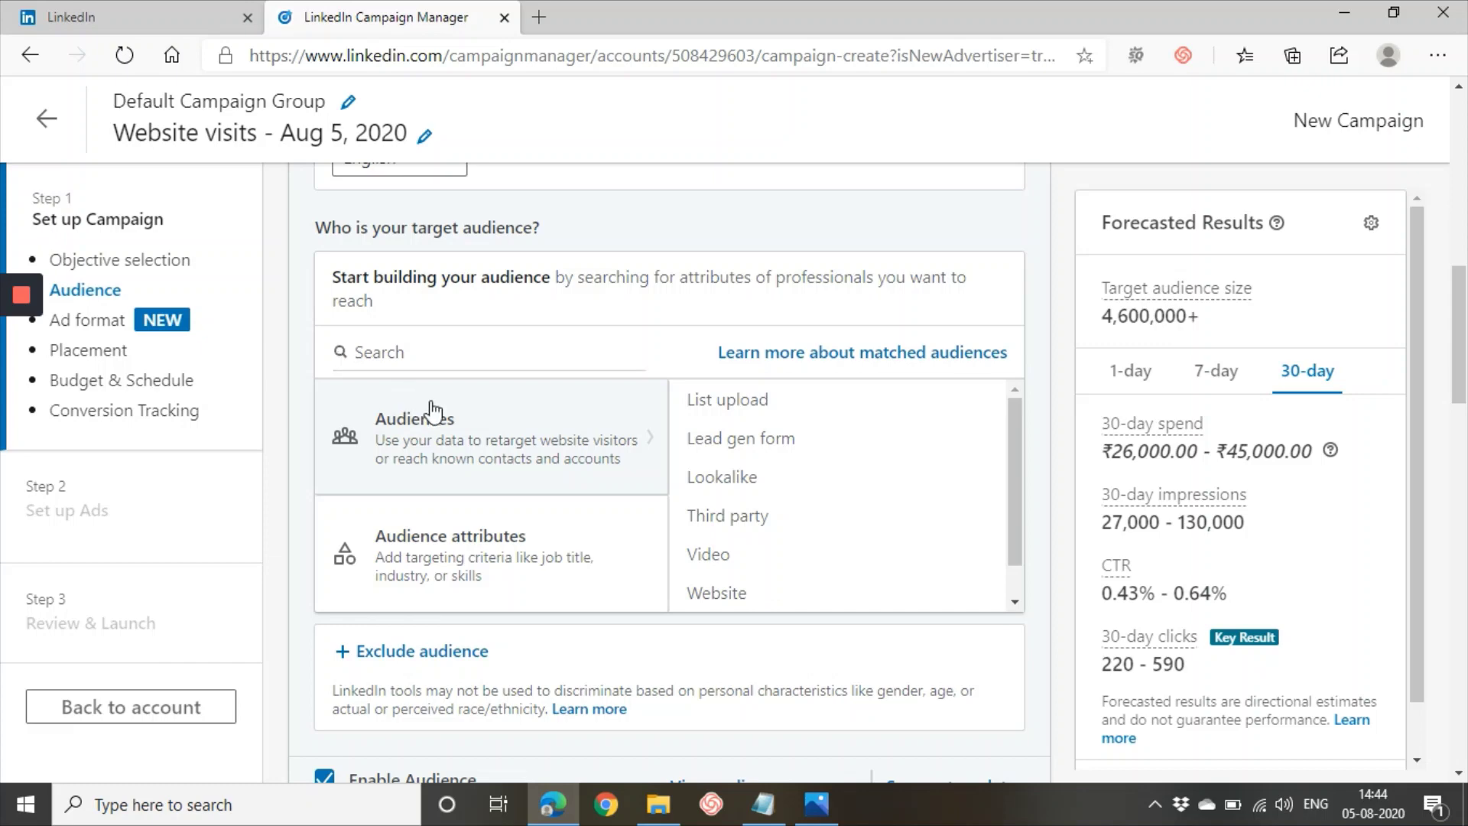
# Include the company category Fortune Global 500 (Worldwide) in the target audience, using the Company audience attributes
pyautogui.moveTo(446, 567)
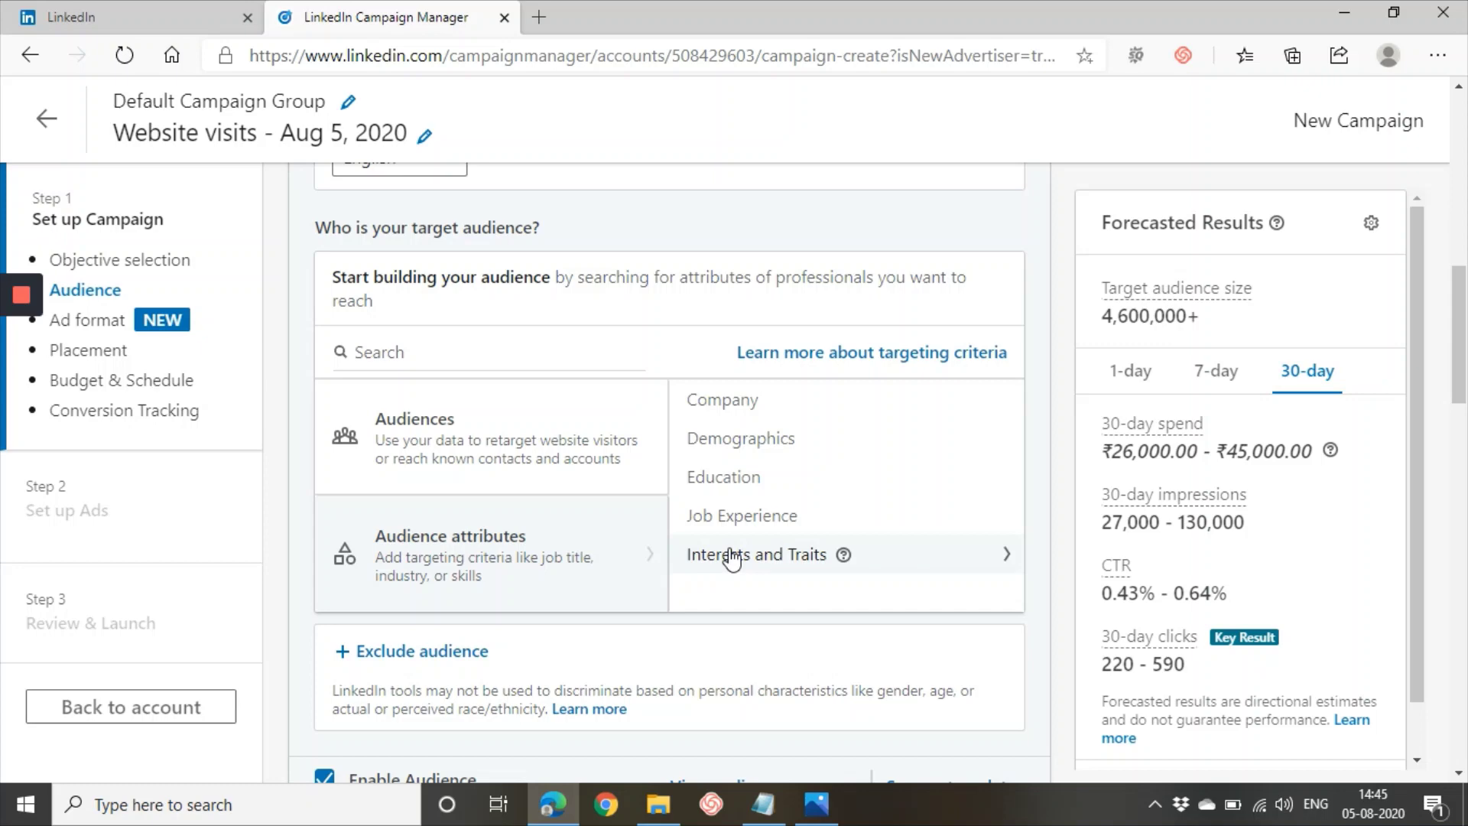
pyautogui.click(740, 402)
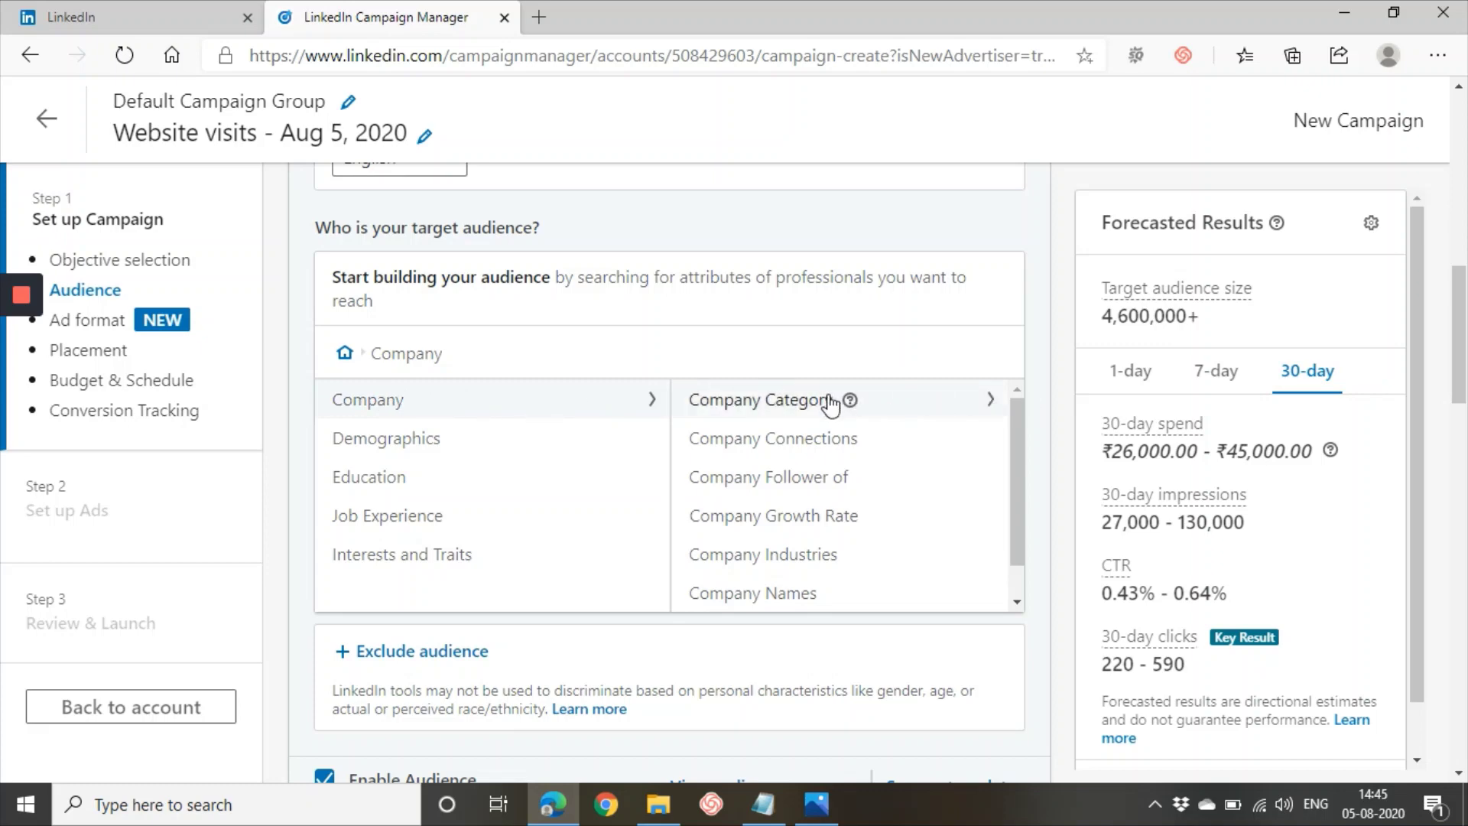
pyautogui.moveTo(857, 413)
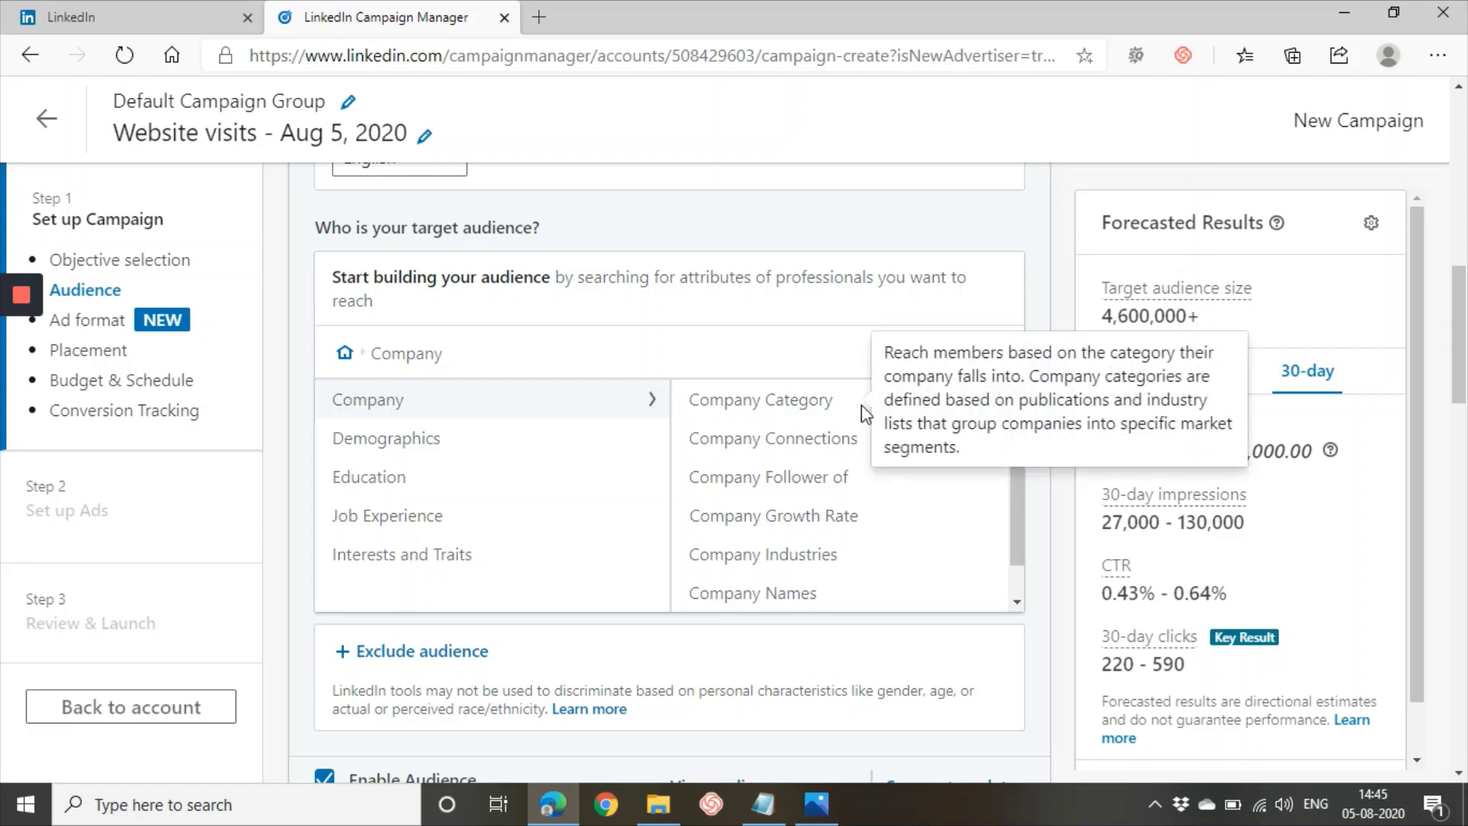
pyautogui.click(804, 411)
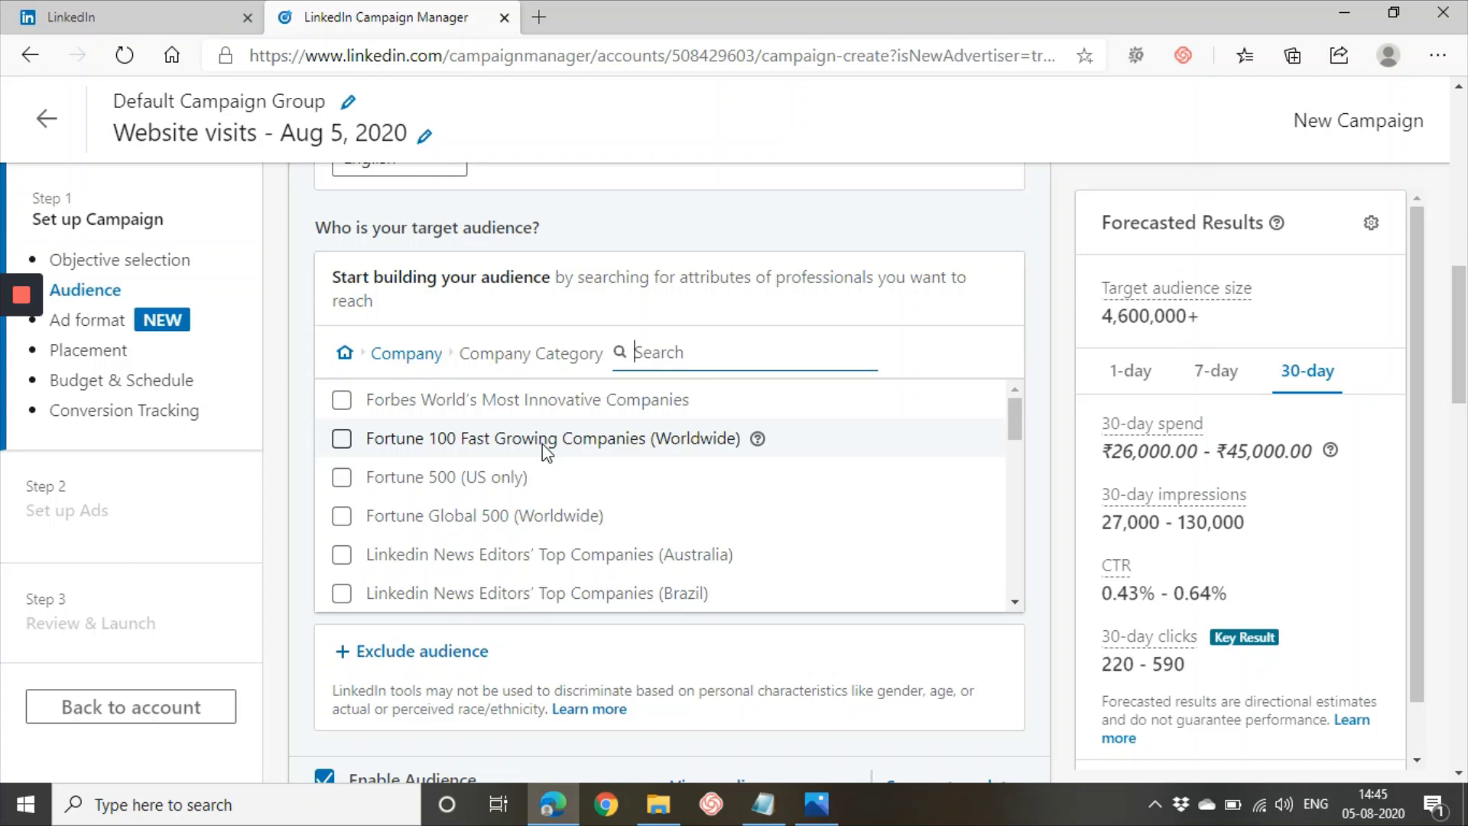
pyautogui.scroll(-1, 517, 487)
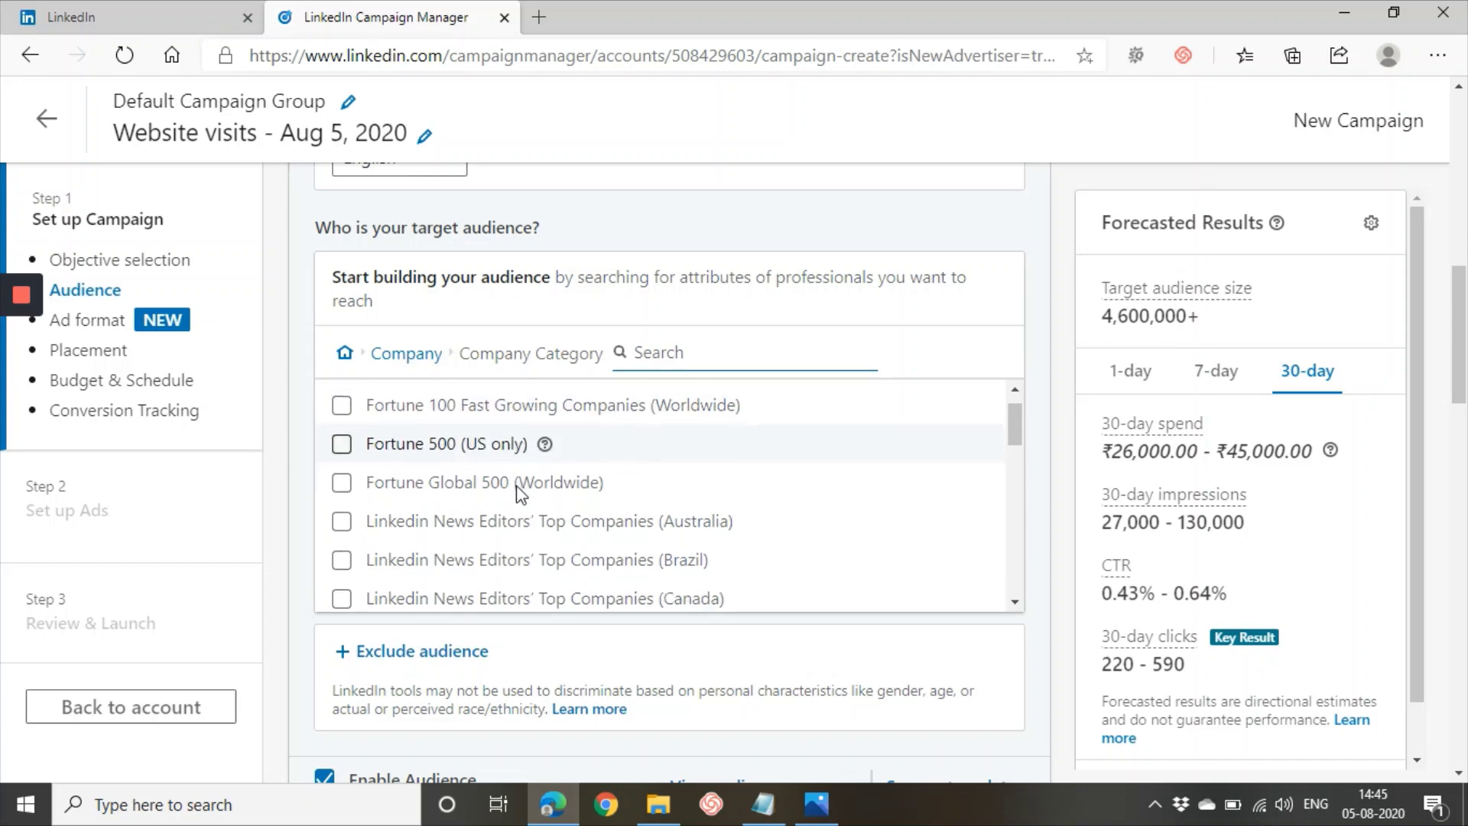
pyautogui.click(342, 482)
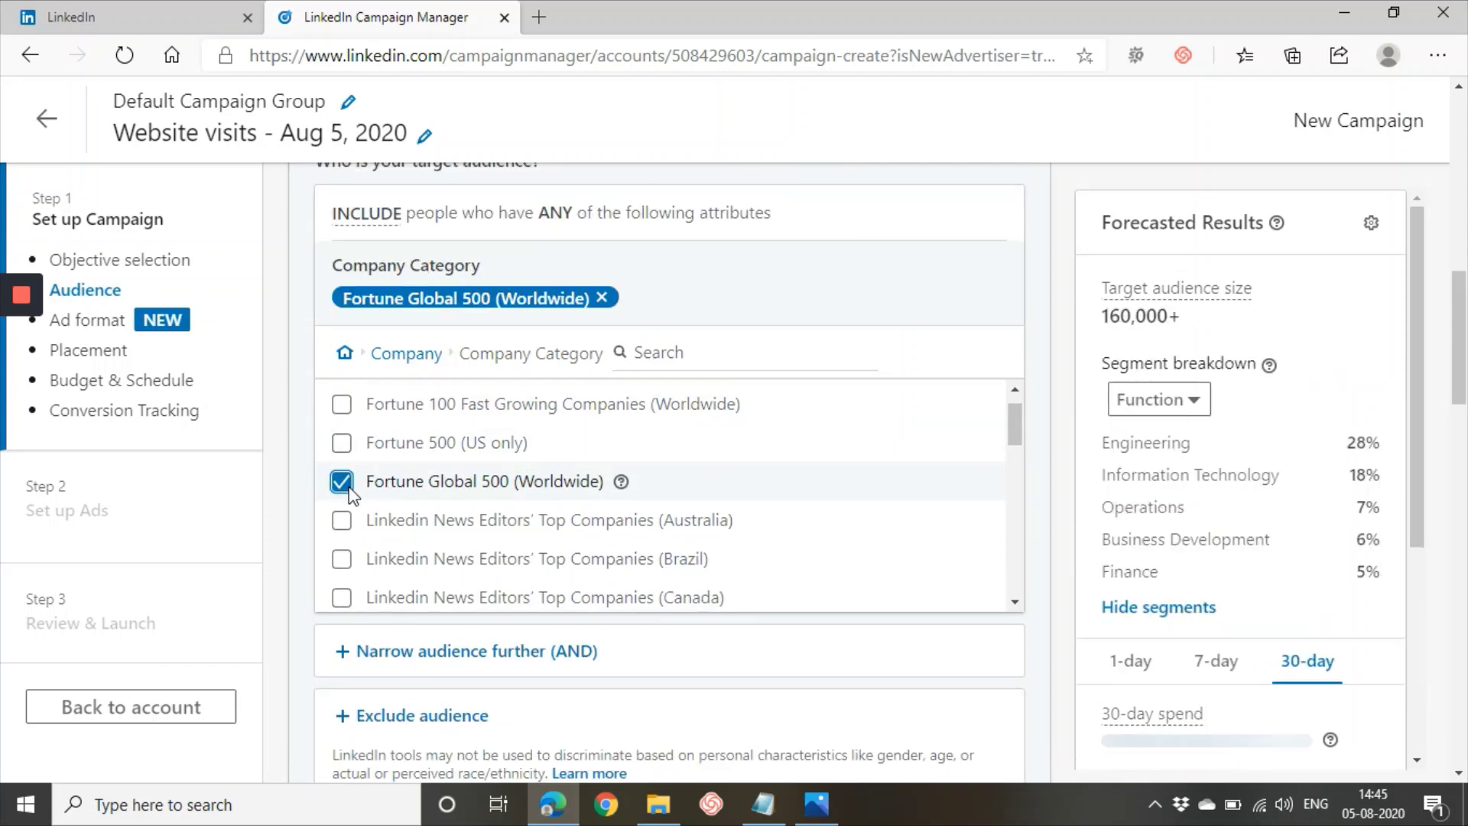
# Search Company Connections for "accenture" and include Accenture in India in the target audience
pyautogui.click(396, 353)
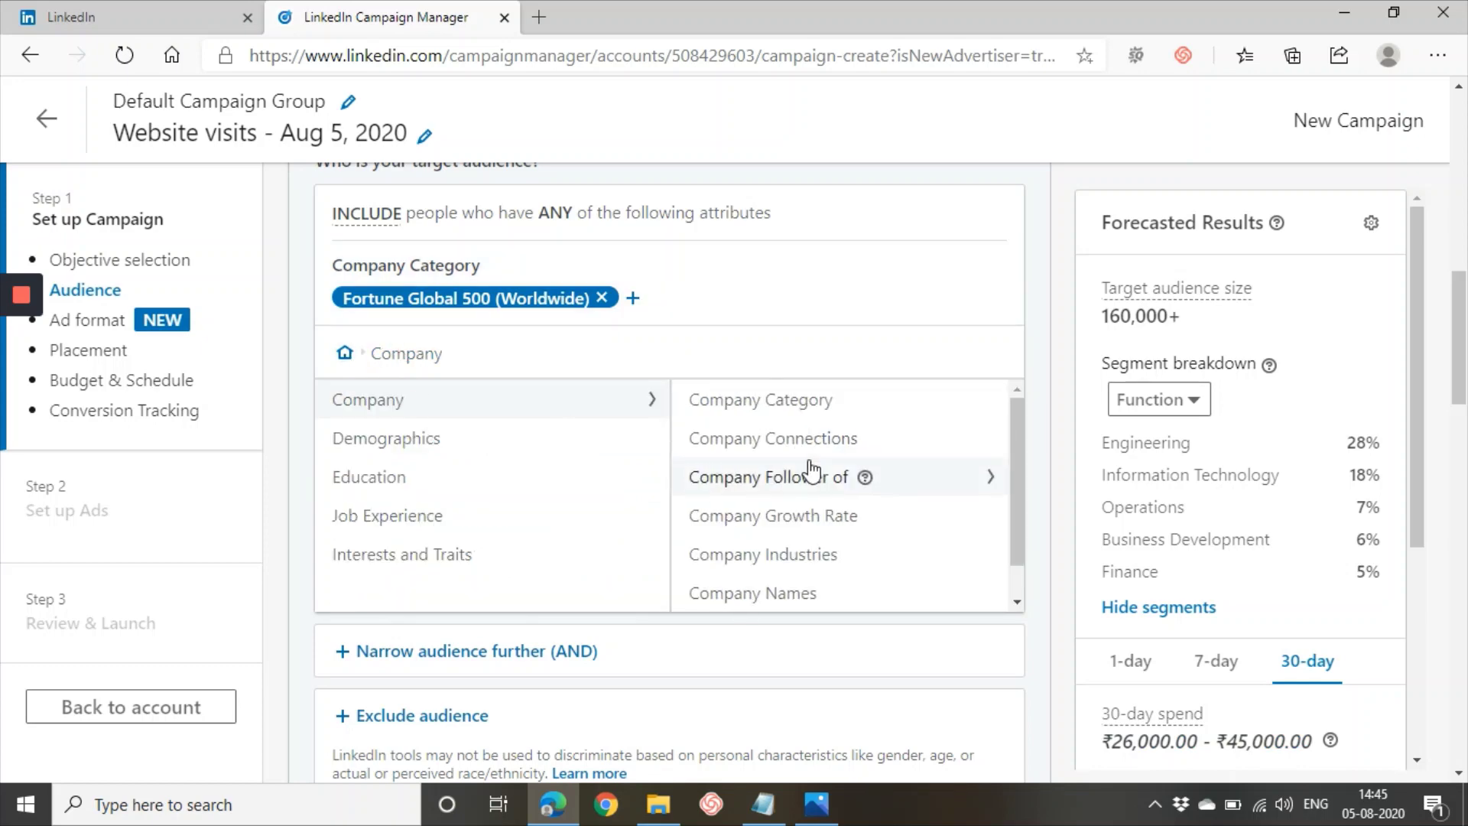
pyautogui.moveTo(875, 442)
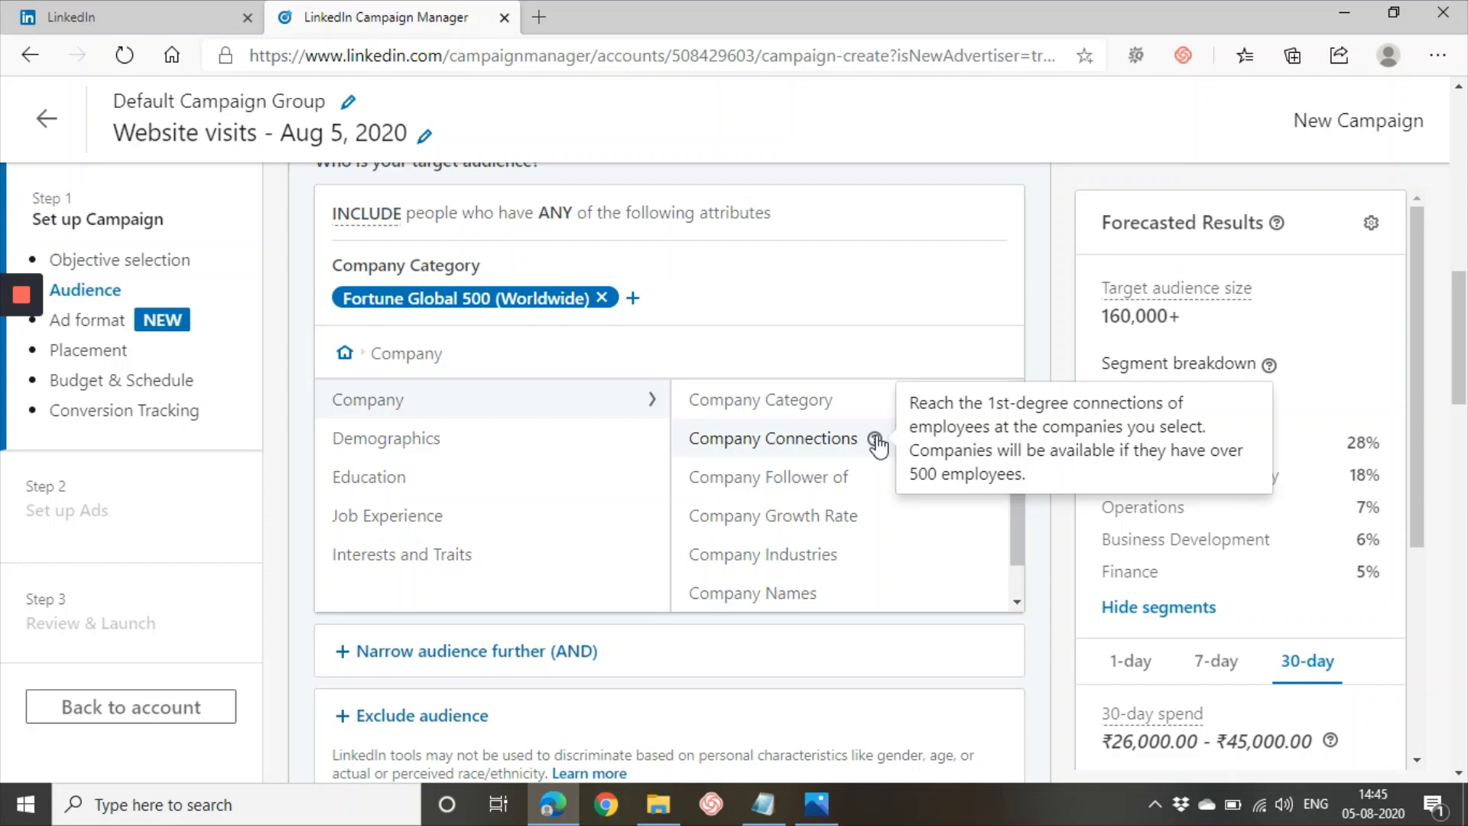
pyautogui.click(842, 444)
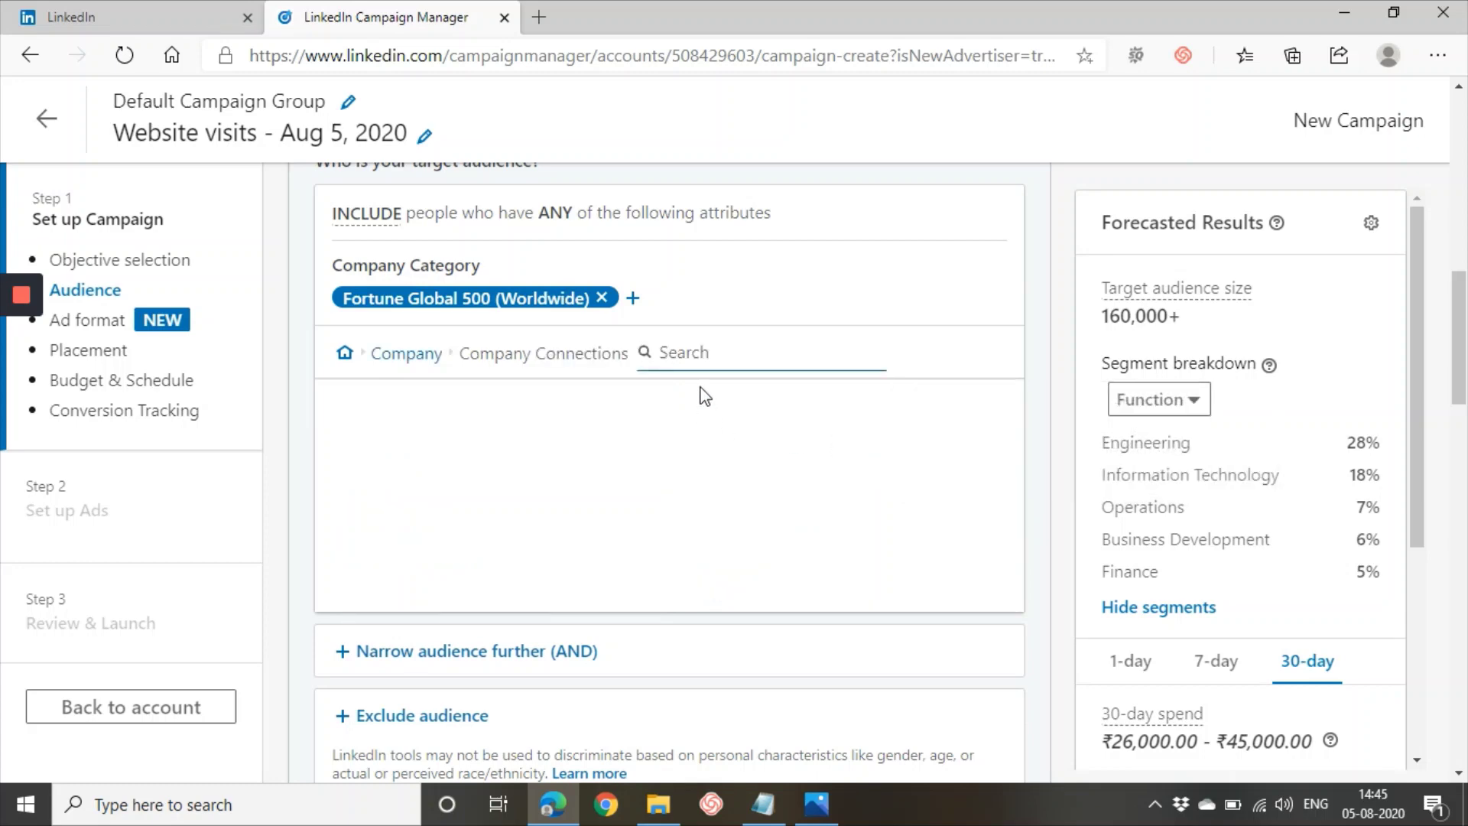
pyautogui.write('acc')
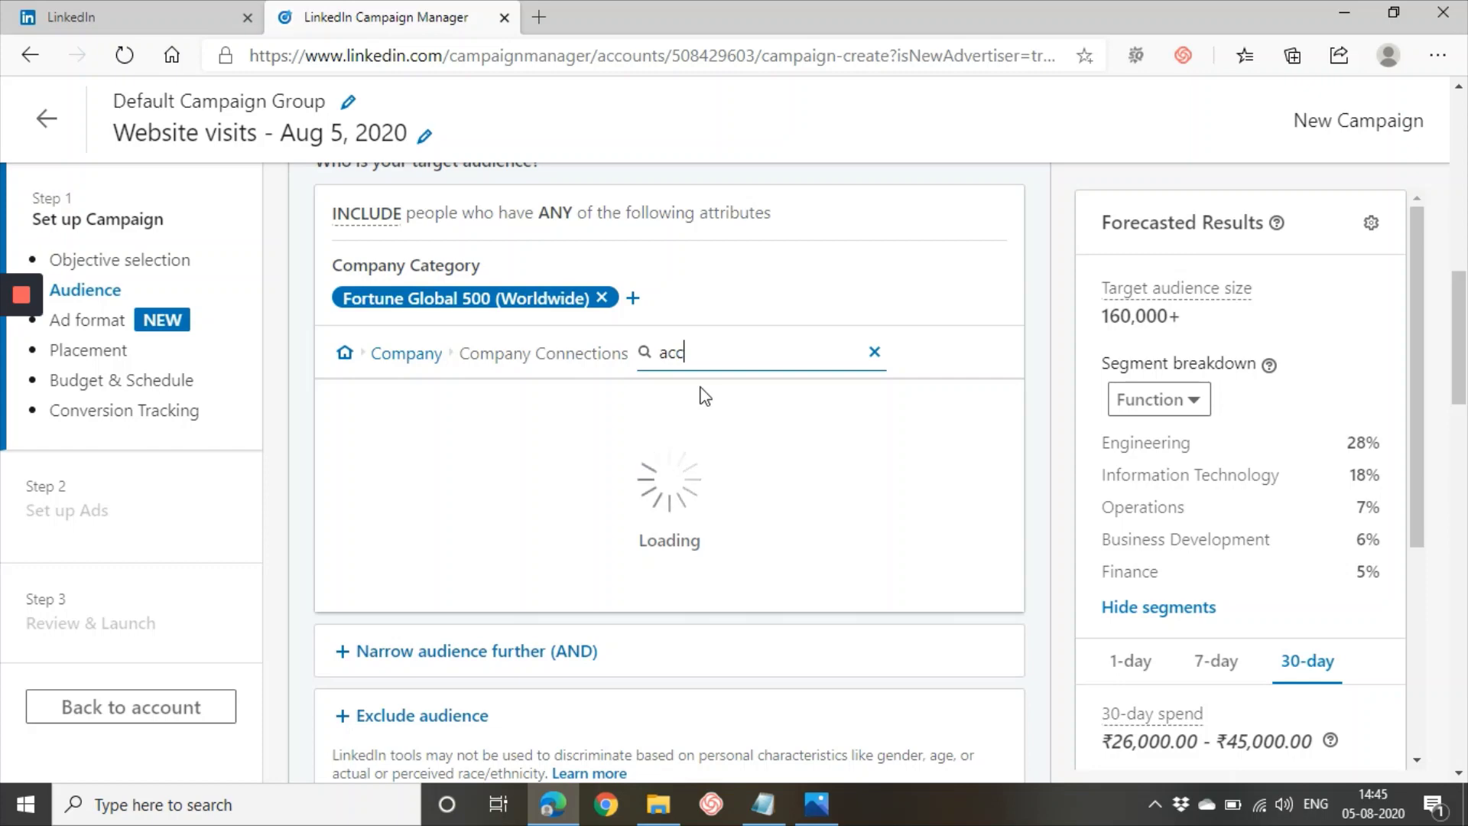
pyautogui.write('enture')
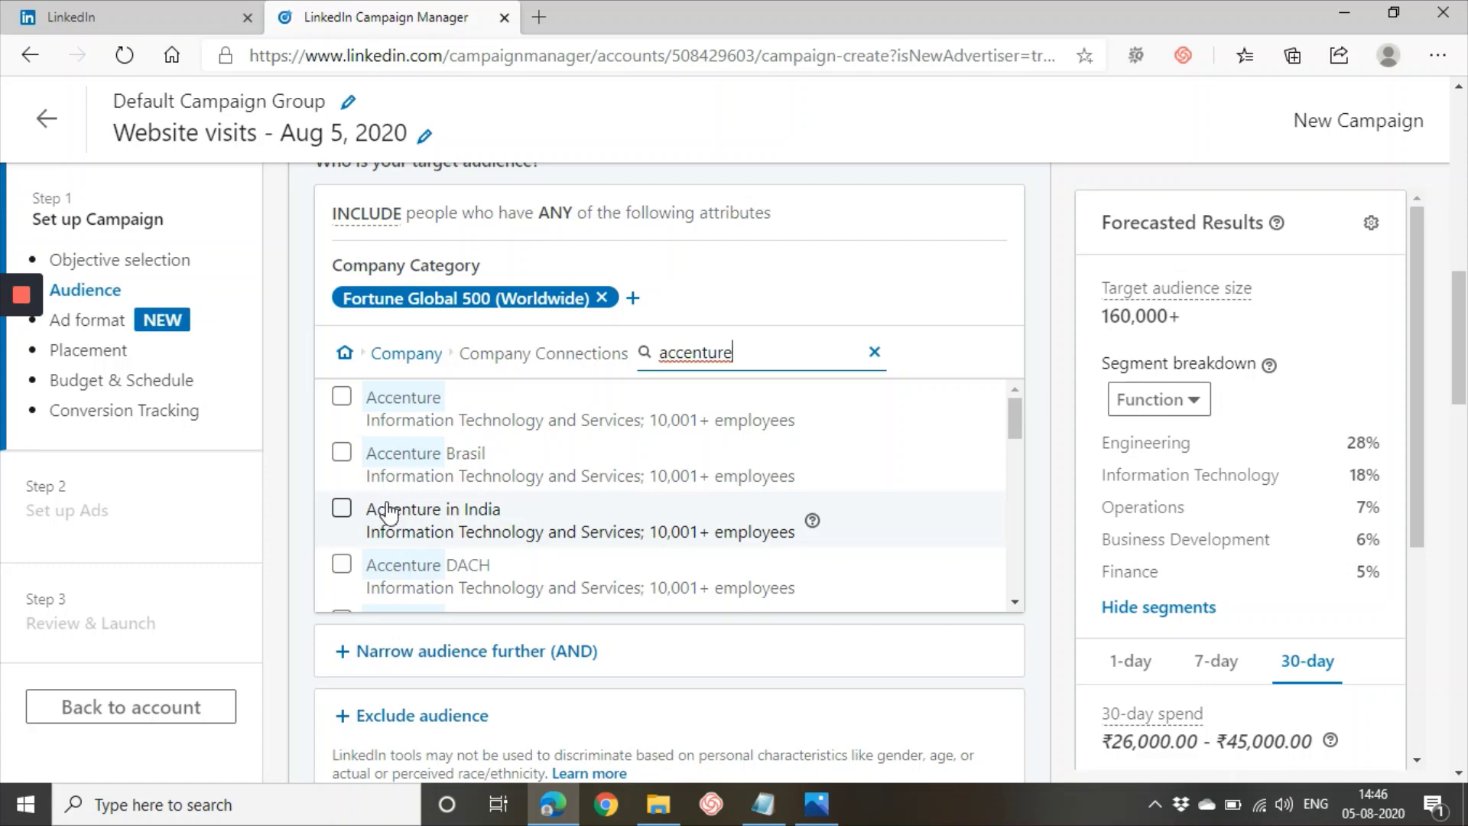
pyautogui.click(343, 513)
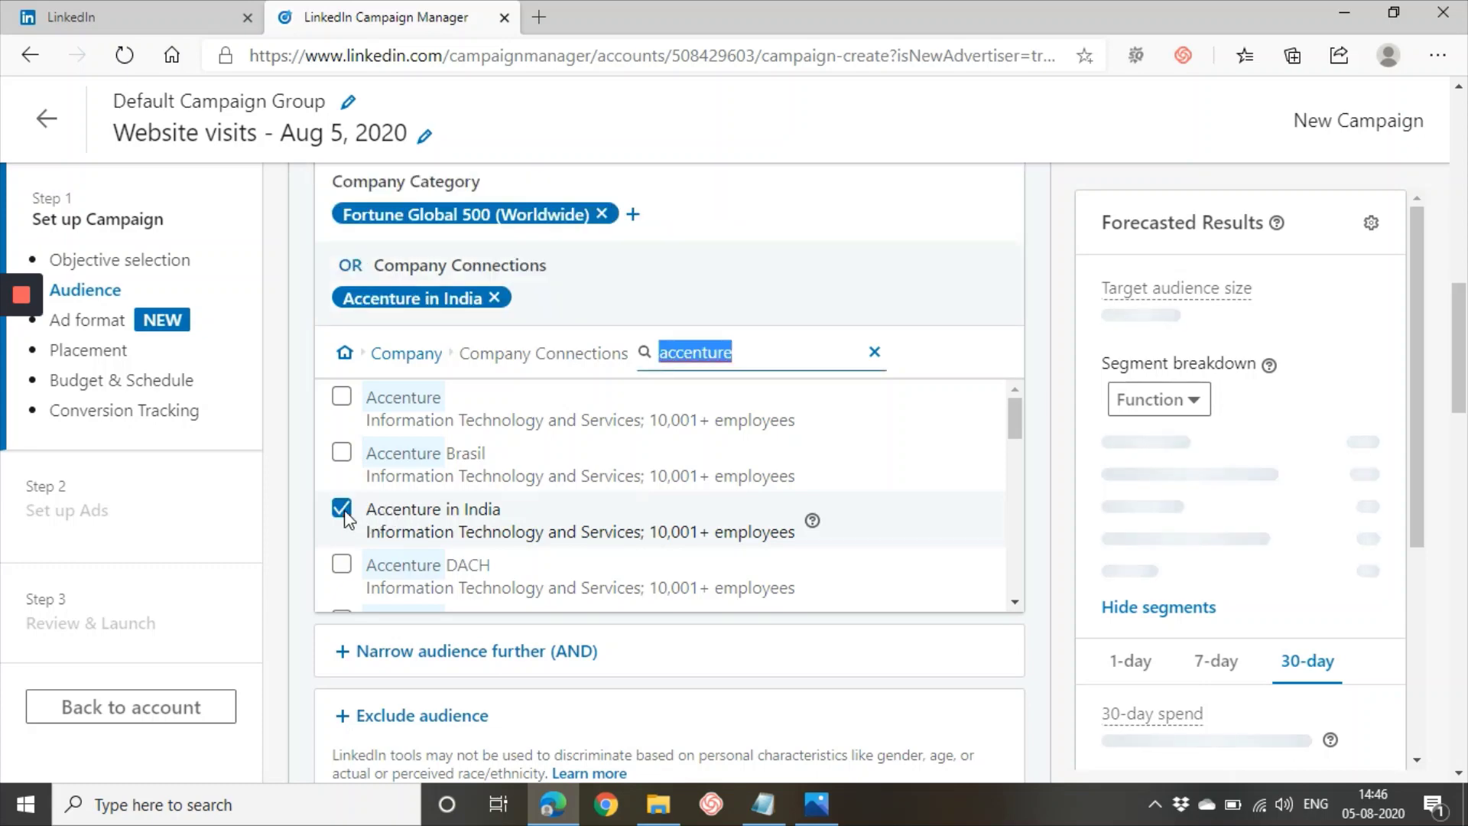
# Include followers of the Digiready company page in the target audience through the Company Follower of attribute
pyautogui.click(405, 354)
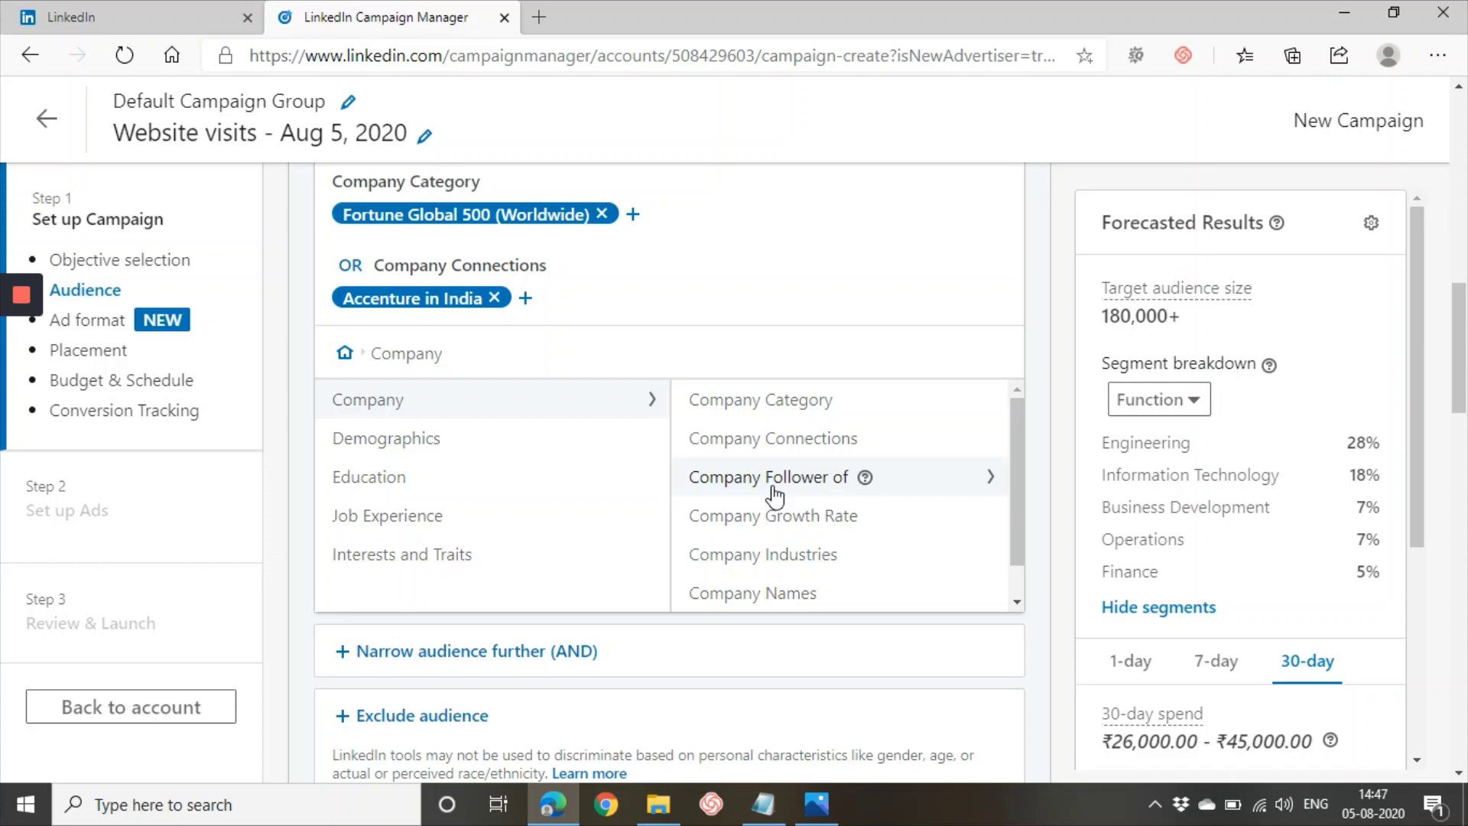
pyautogui.moveTo(865, 477)
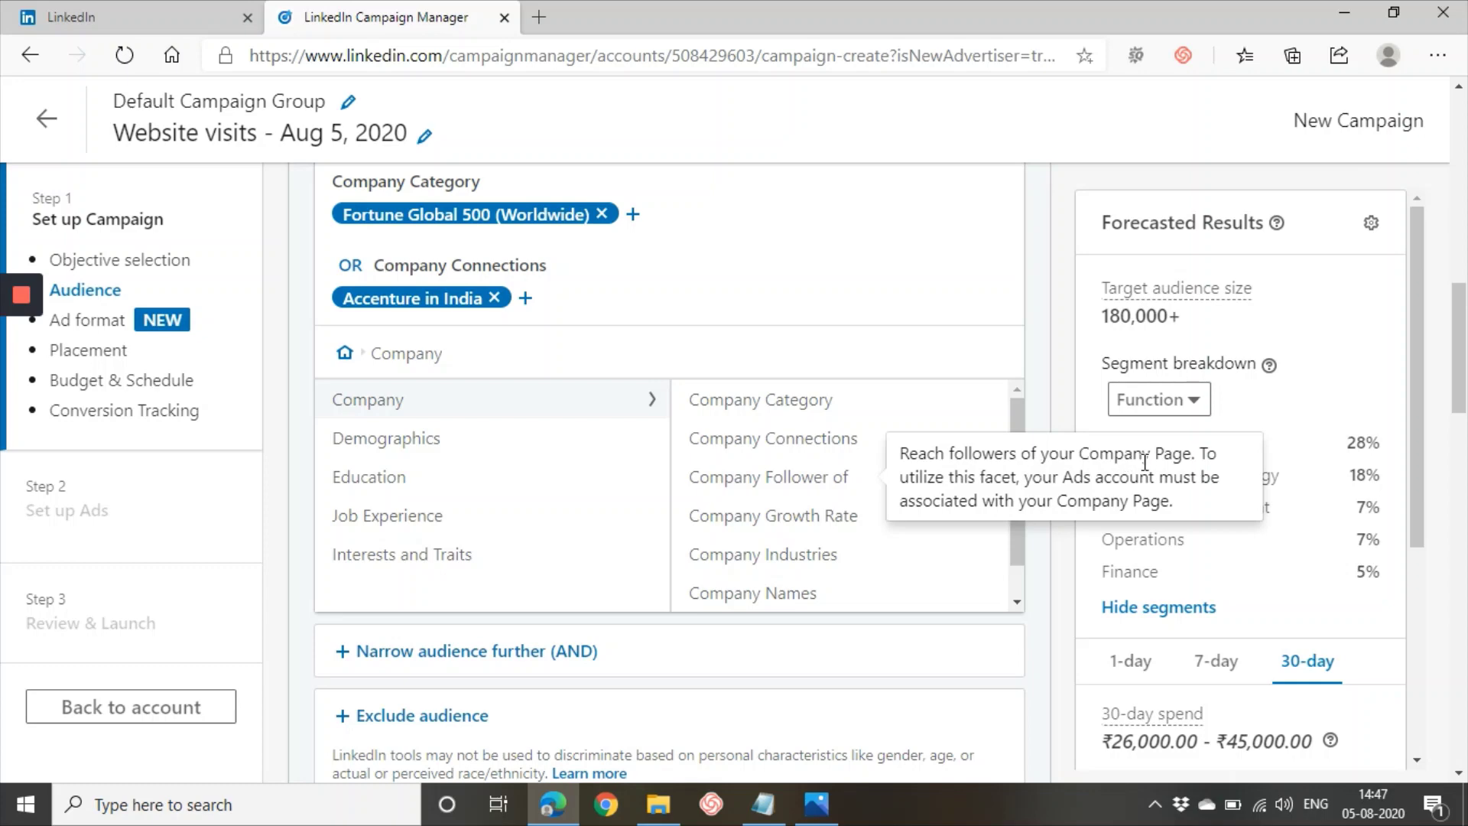
pyautogui.click(805, 482)
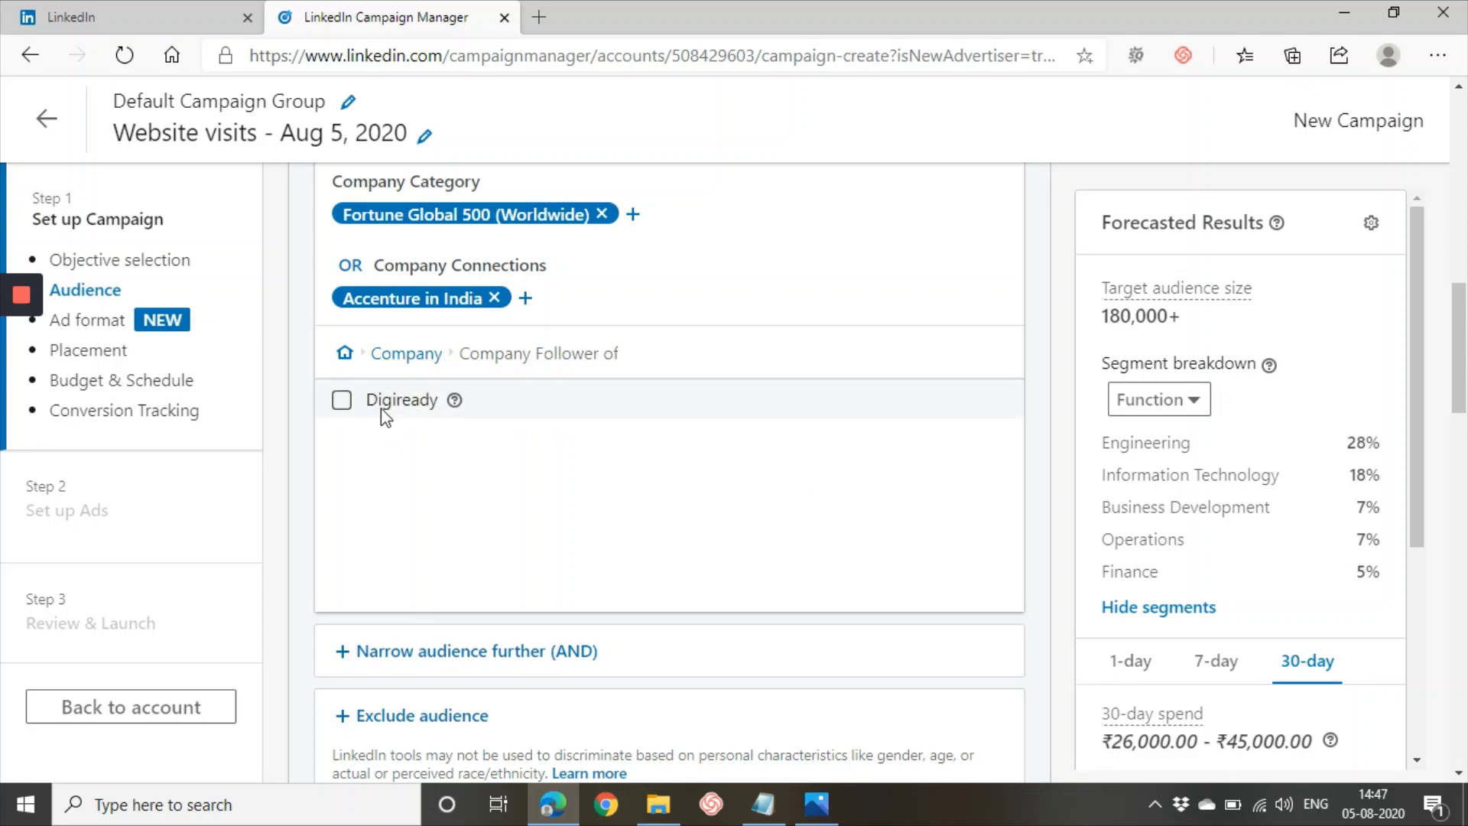
pyautogui.click(385, 413)
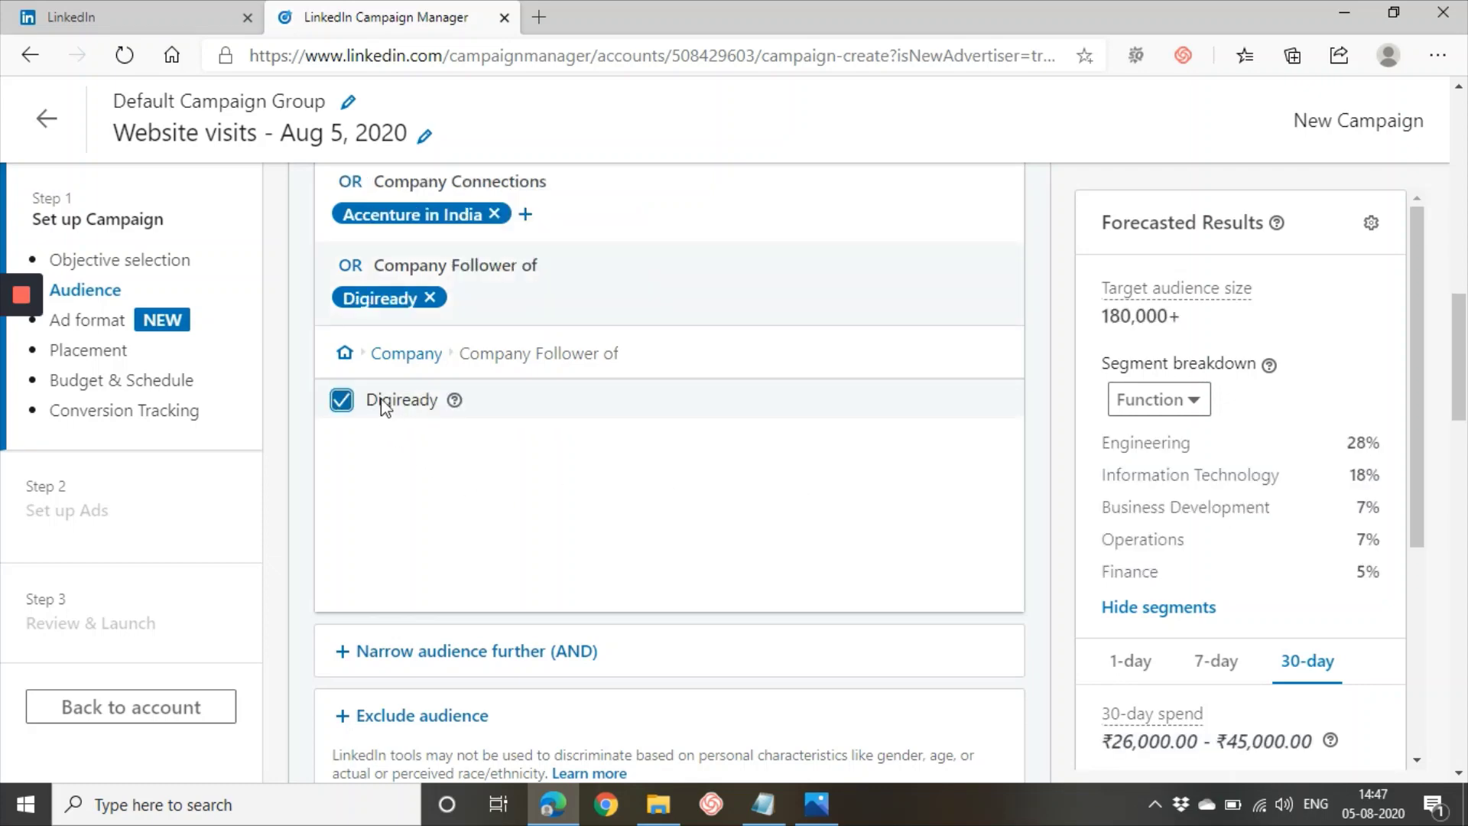
# Examine the Company Growth Rate options and return to the list of company attributes
pyautogui.click(382, 354)
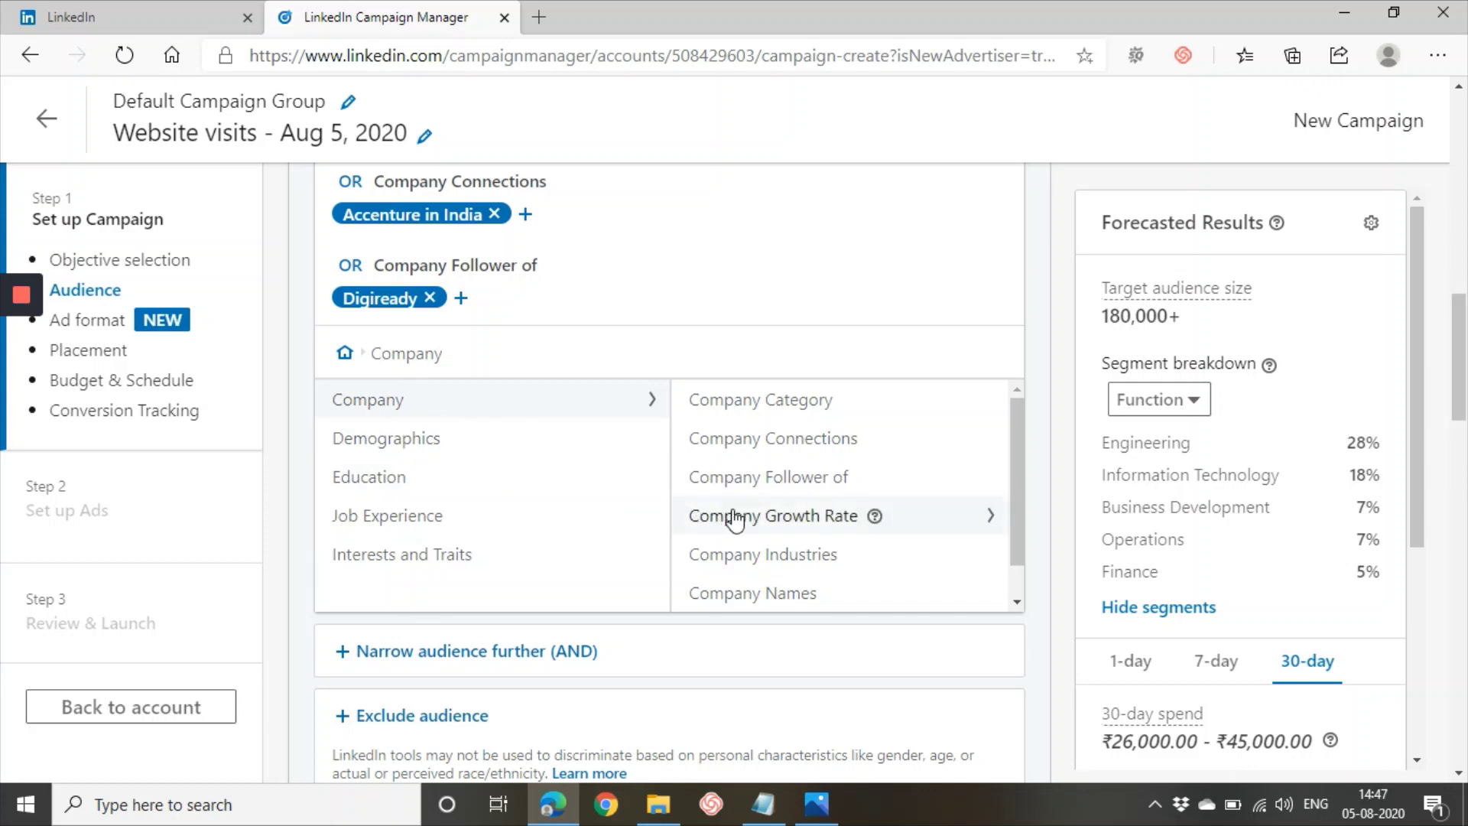
pyautogui.click(917, 526)
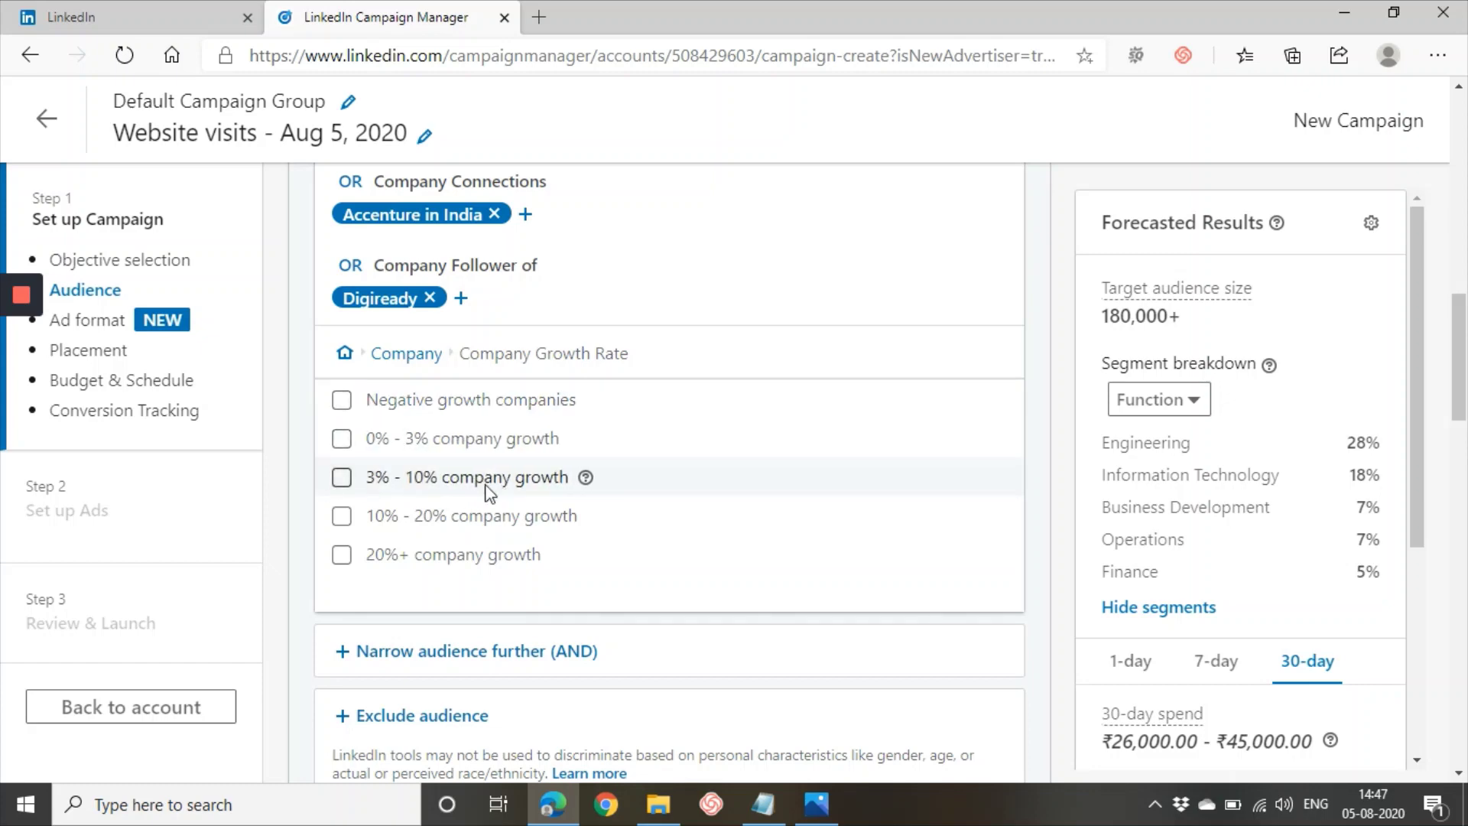
pyautogui.click(376, 358)
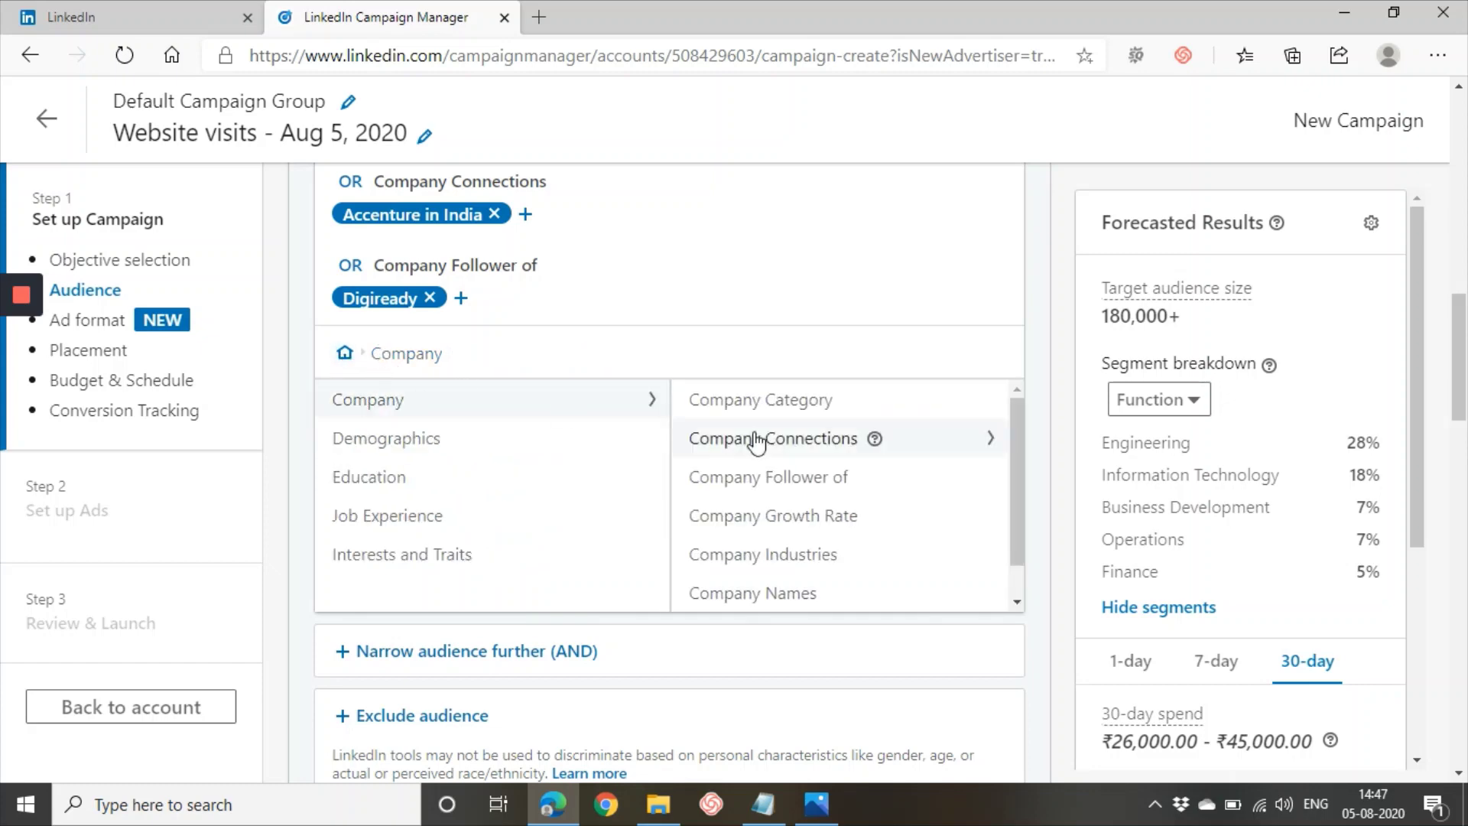
# Look through the company industries and include Primary/Secondary Education from the Education group in the target audience
pyautogui.scroll(-1, 870, 517)
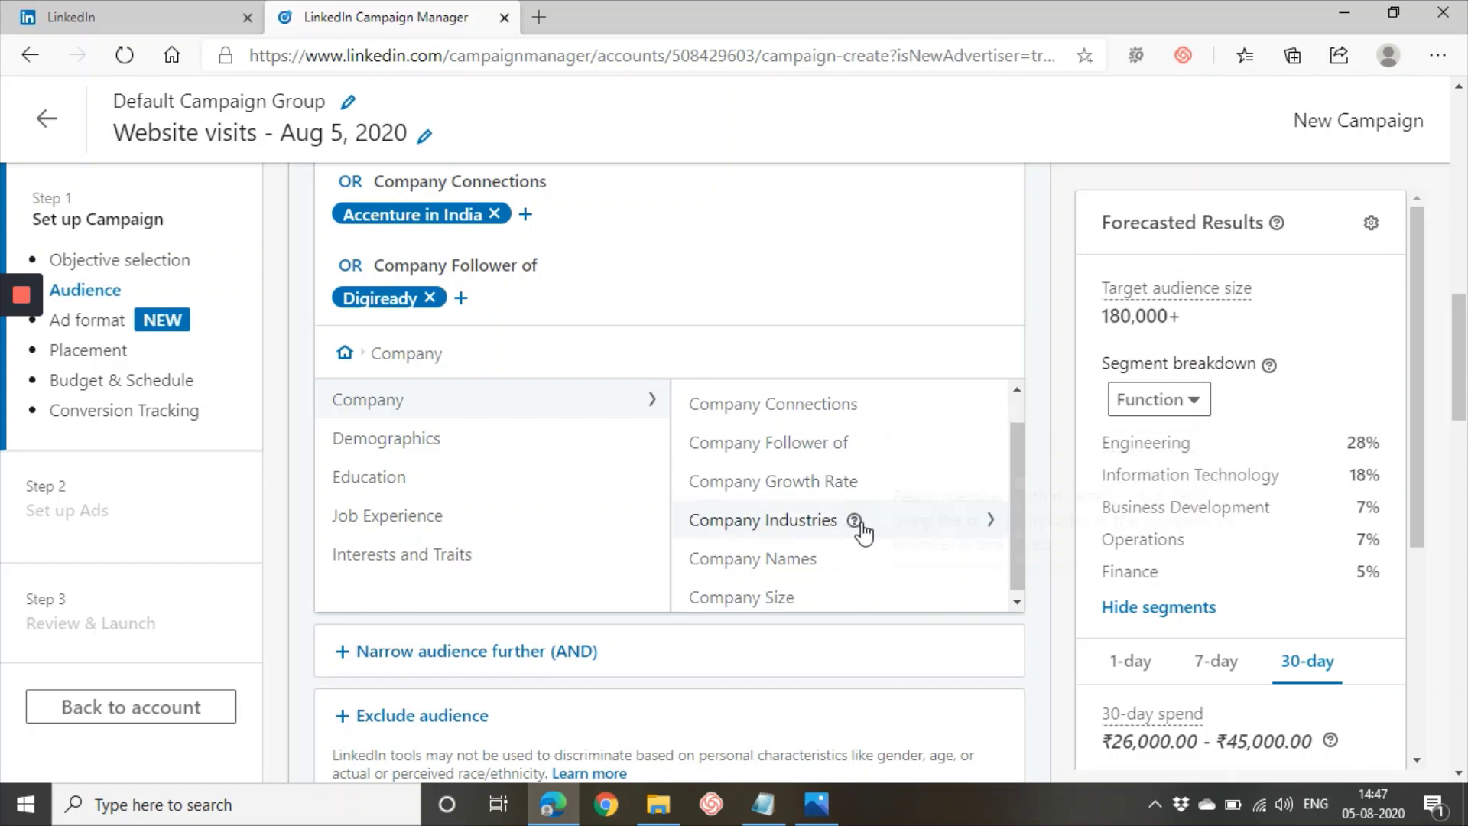
pyautogui.moveTo(857, 531)
pyautogui.click(819, 523)
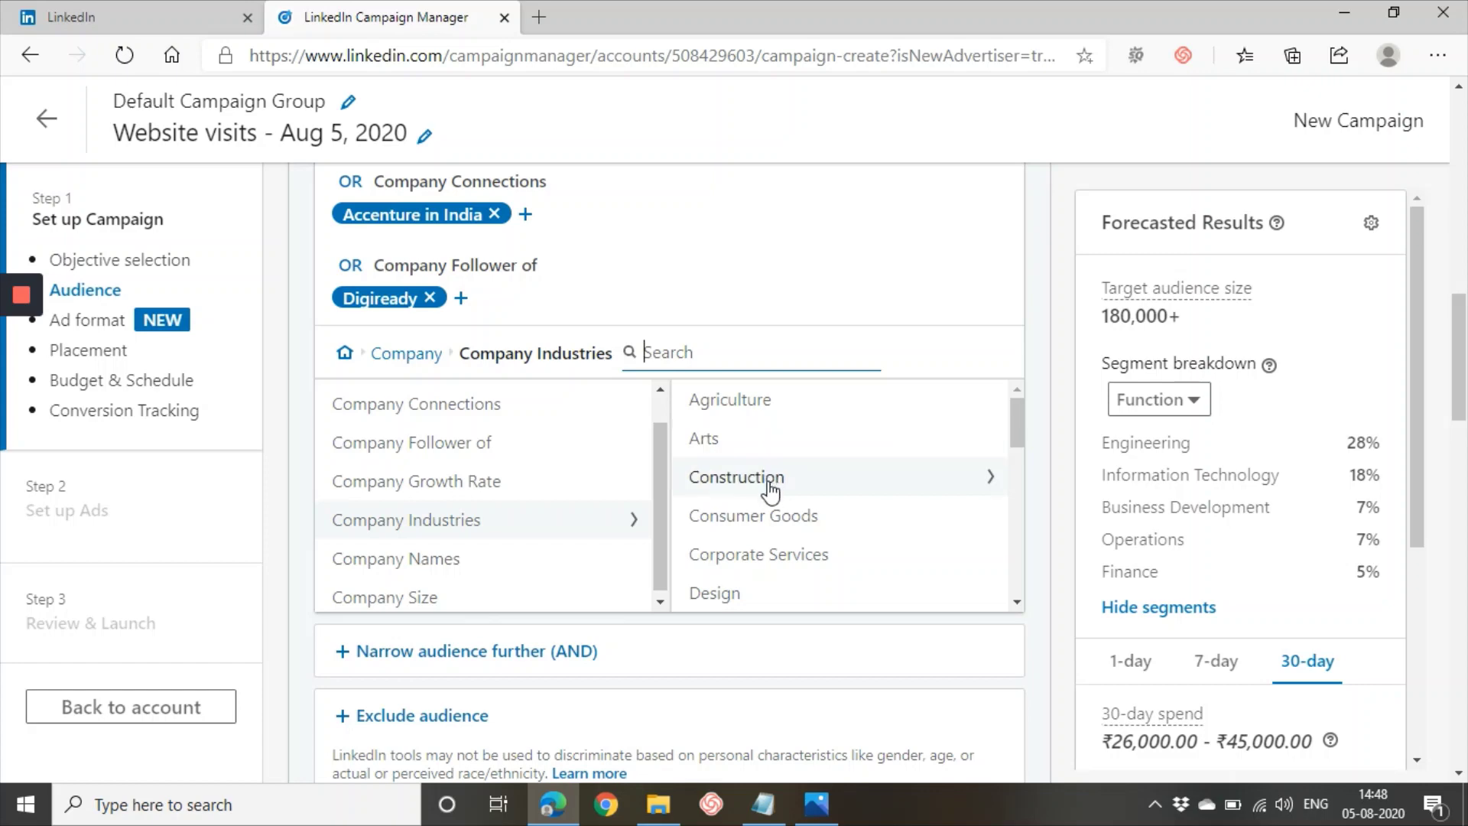
pyautogui.scroll(-3, 770, 489)
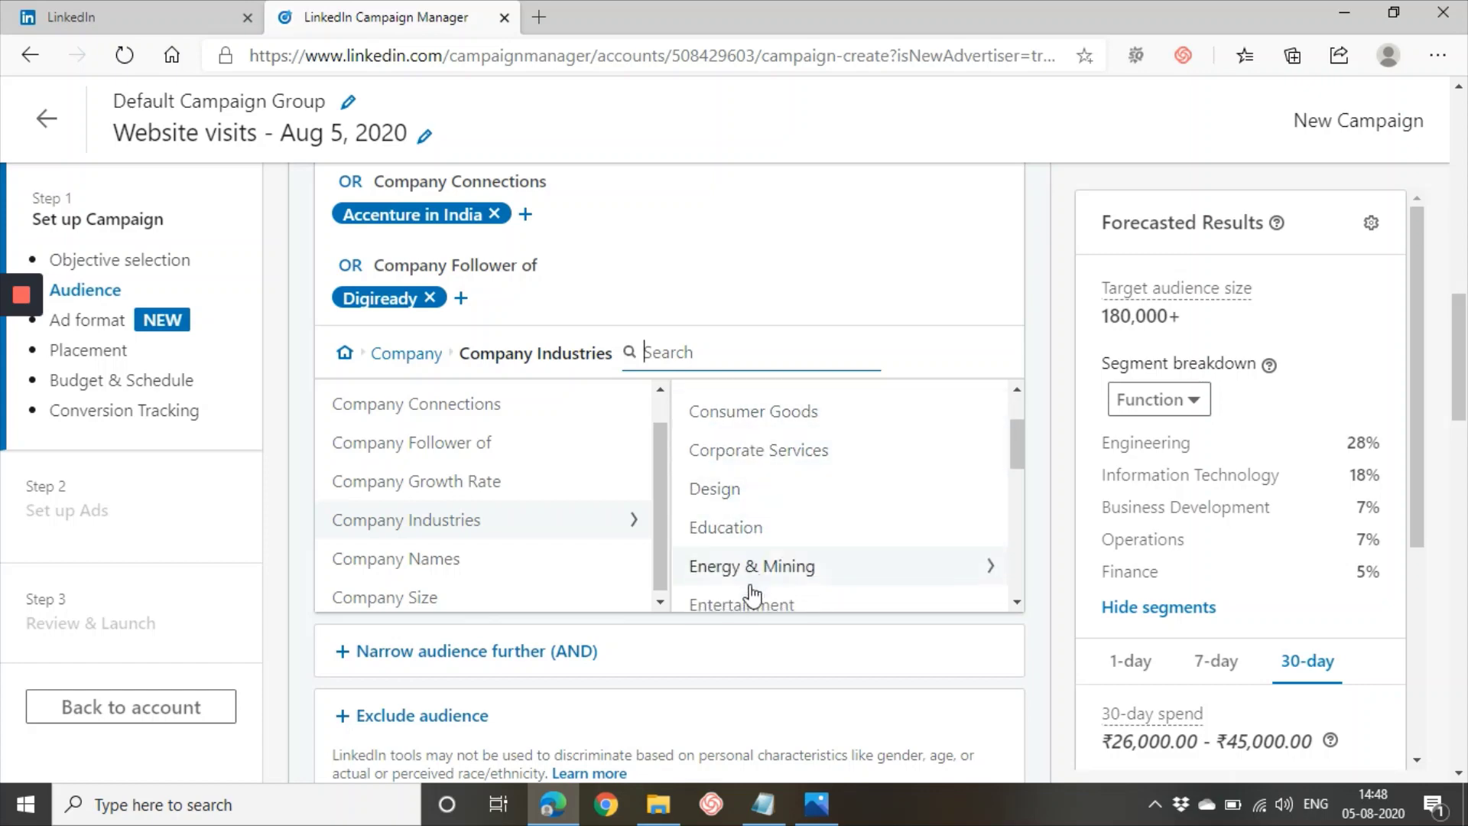
pyautogui.scroll(-3, 740, 489)
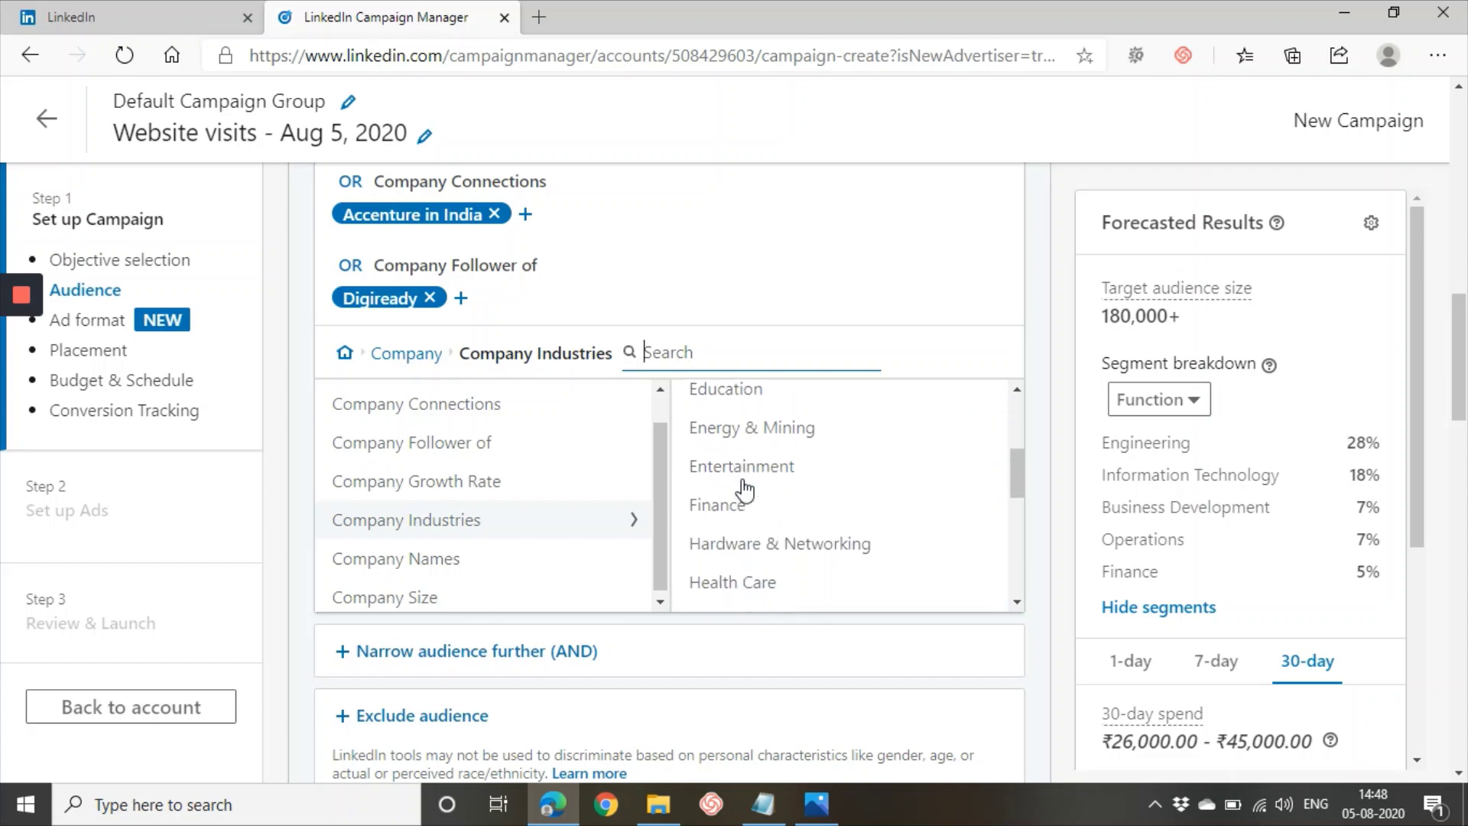
pyautogui.scroll(2, 733, 507)
pyautogui.click(743, 462)
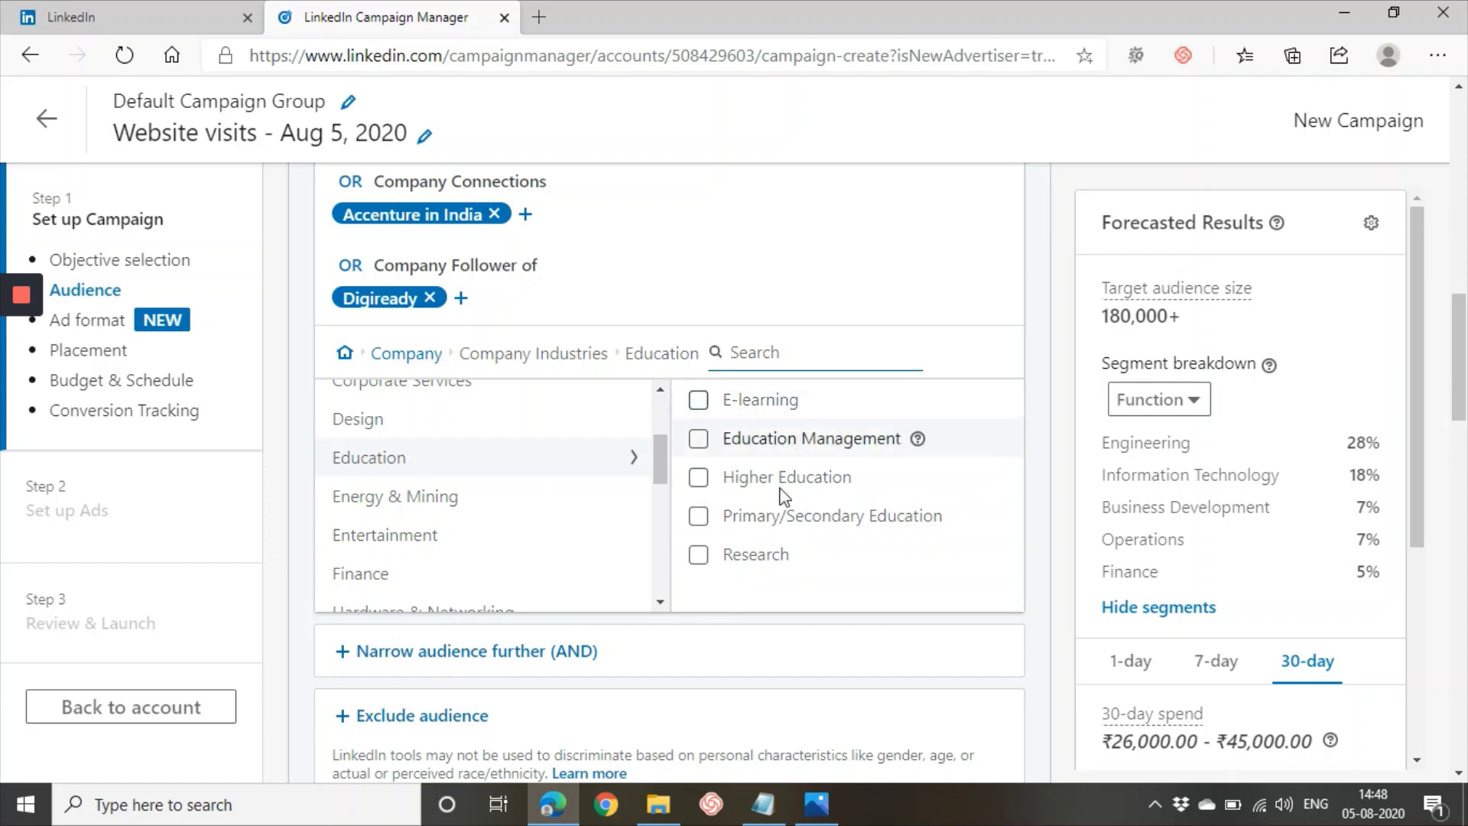
pyautogui.click(778, 518)
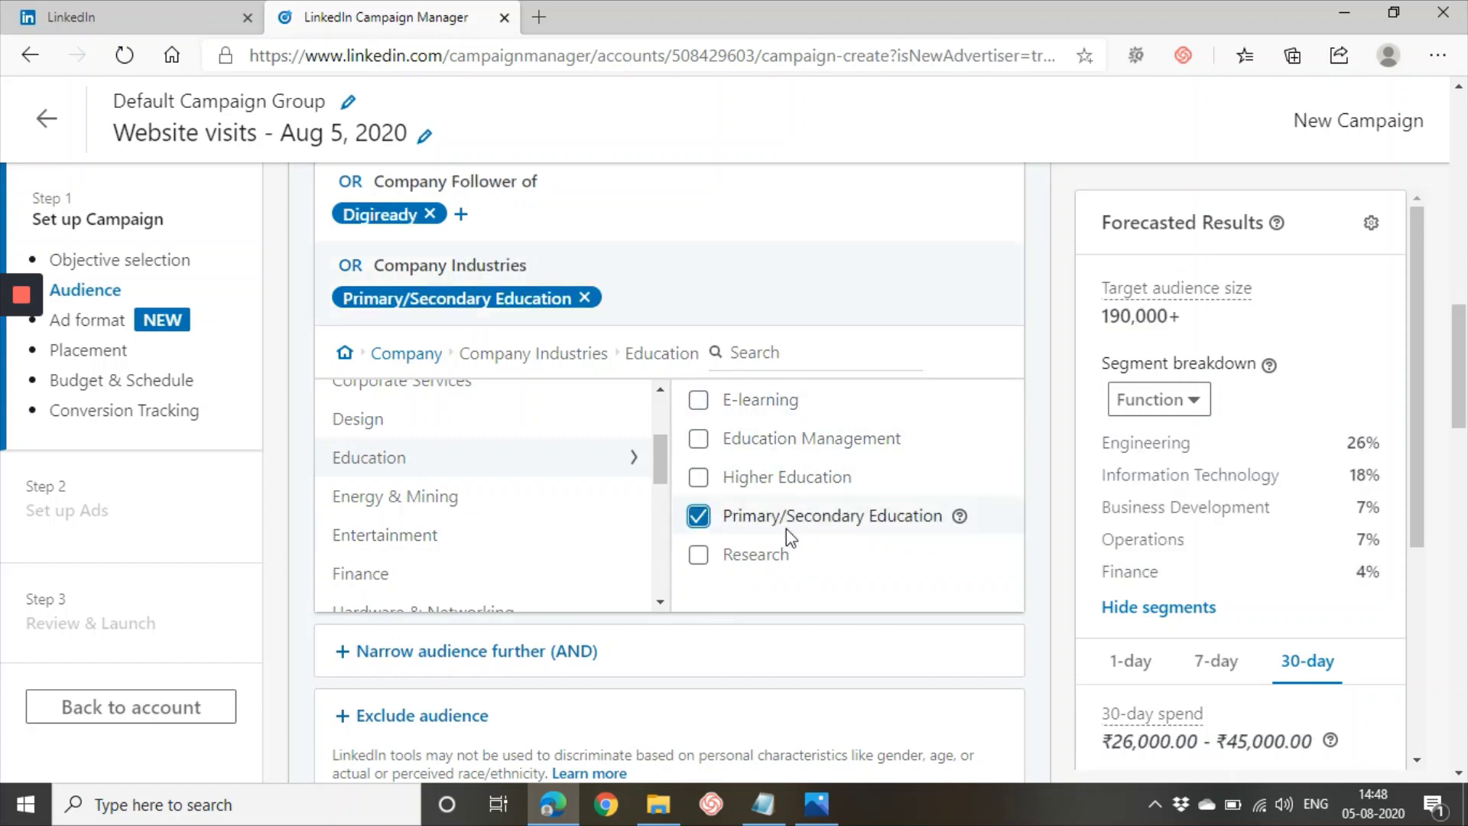
# Search Company Names for "genpact" and include Genpact in the target audience
pyautogui.click(344, 356)
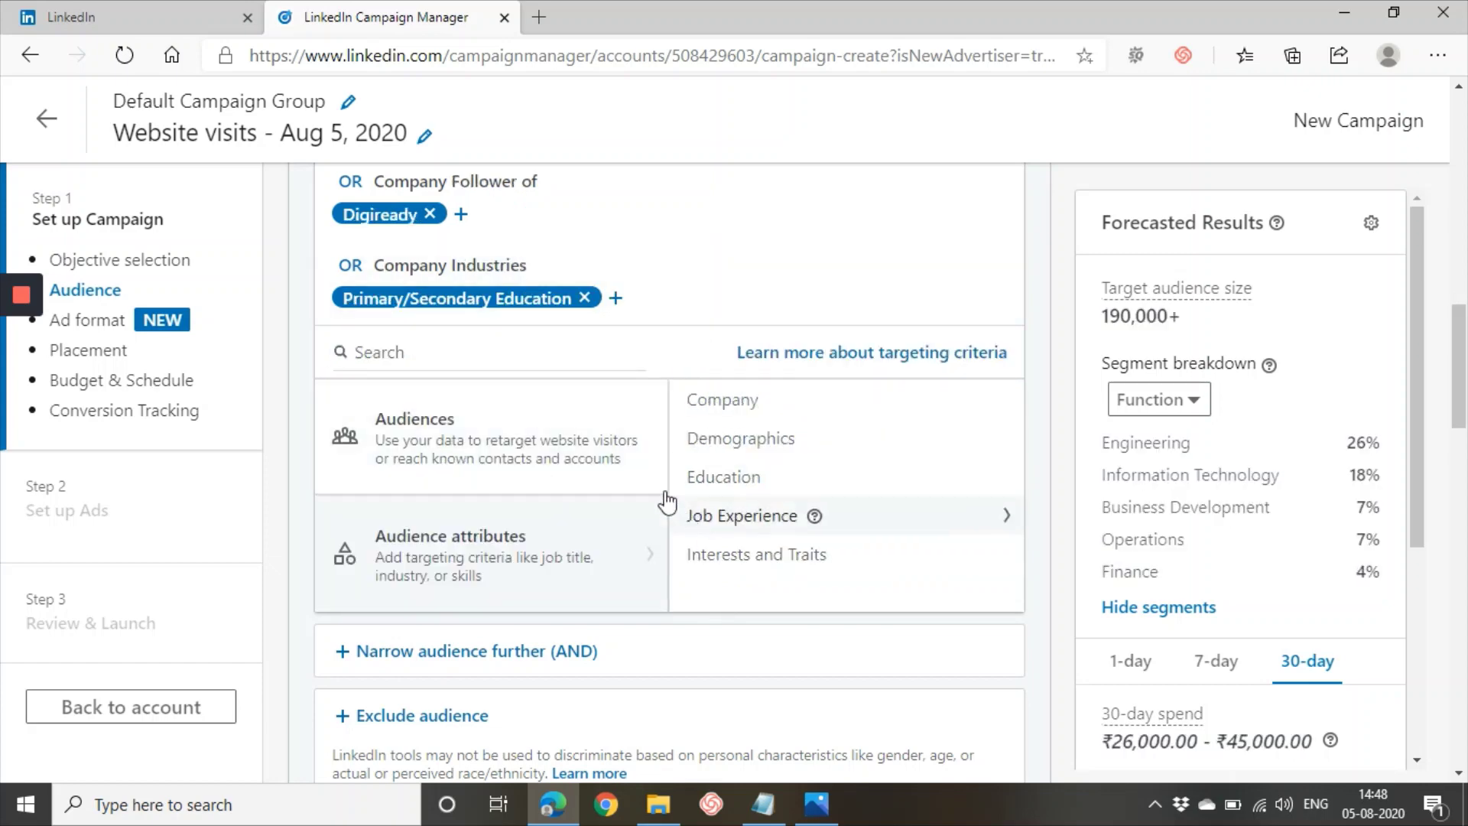
pyautogui.click(741, 411)
pyautogui.scroll(-1, 790, 528)
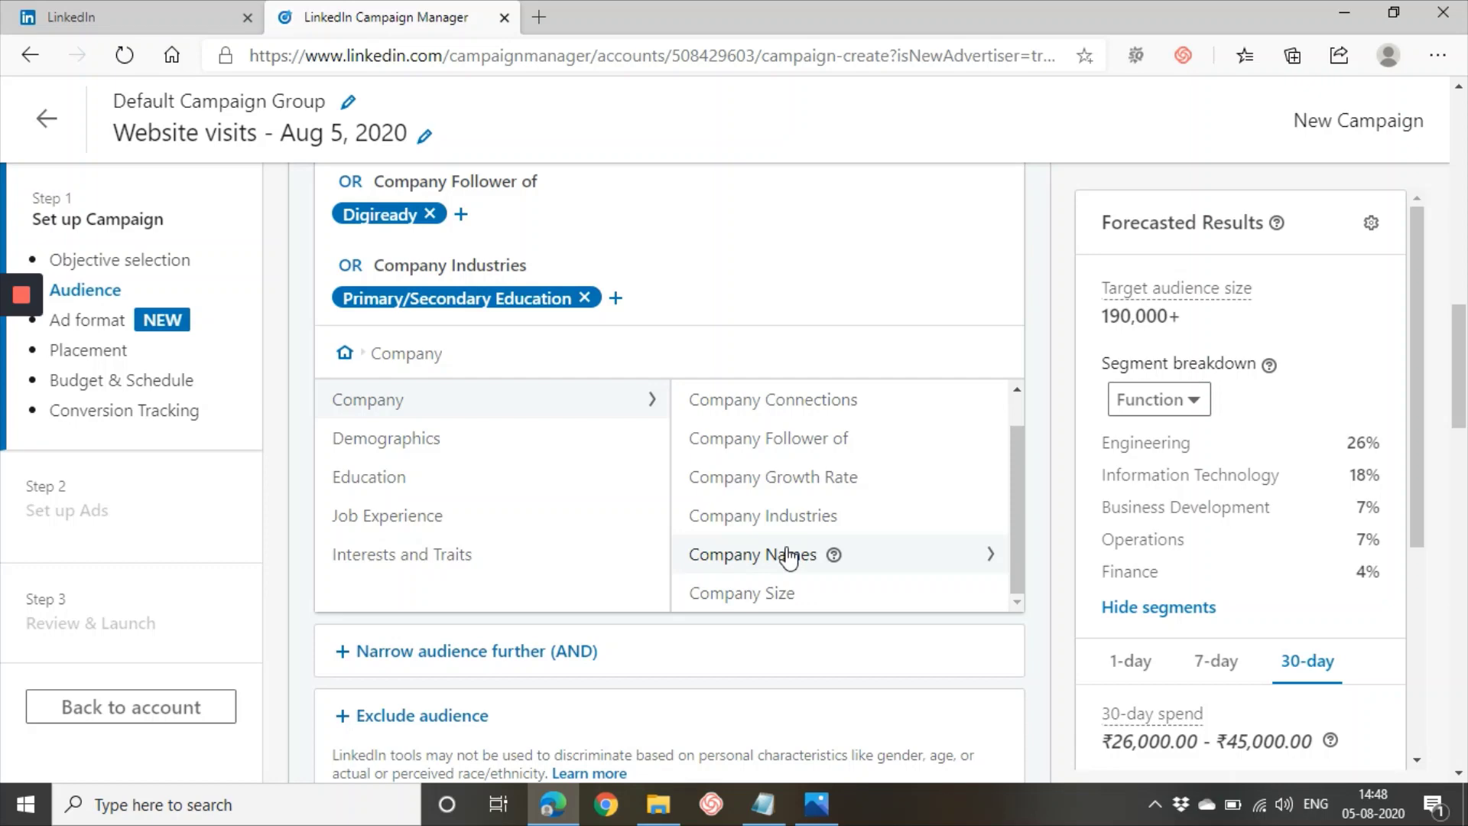
pyautogui.click(790, 557)
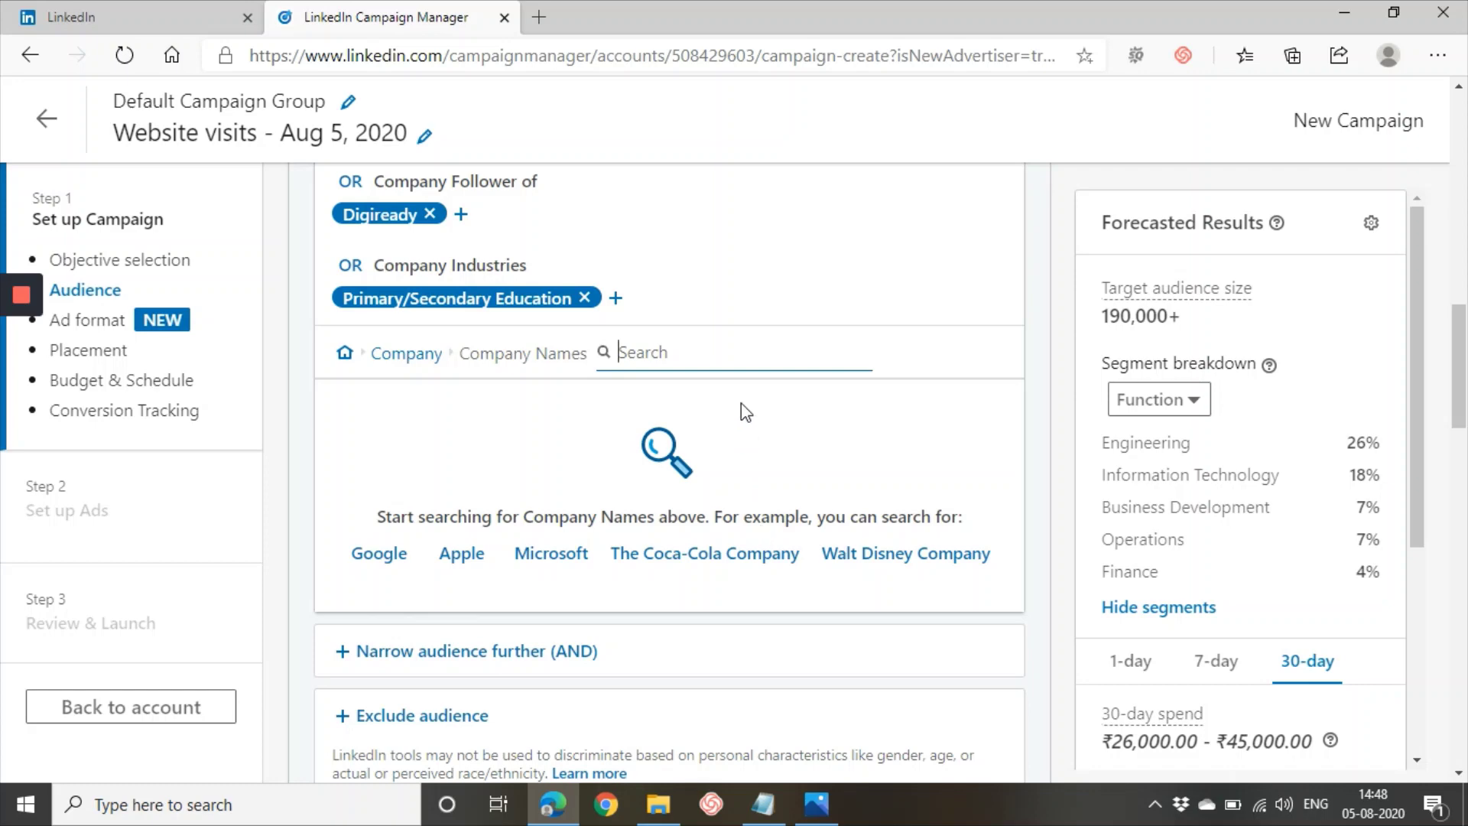
pyautogui.write('genpact')
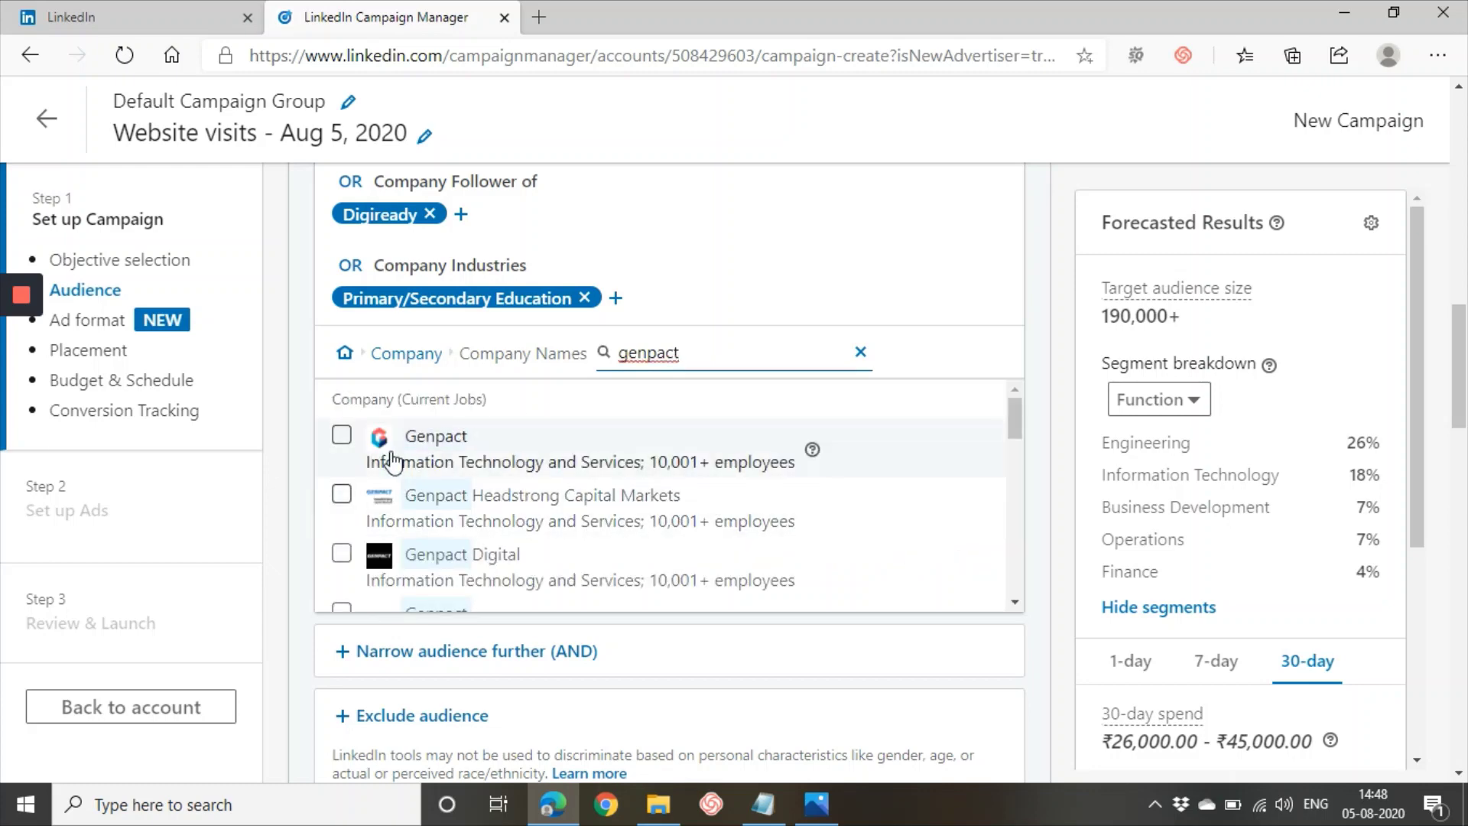
pyautogui.click(342, 437)
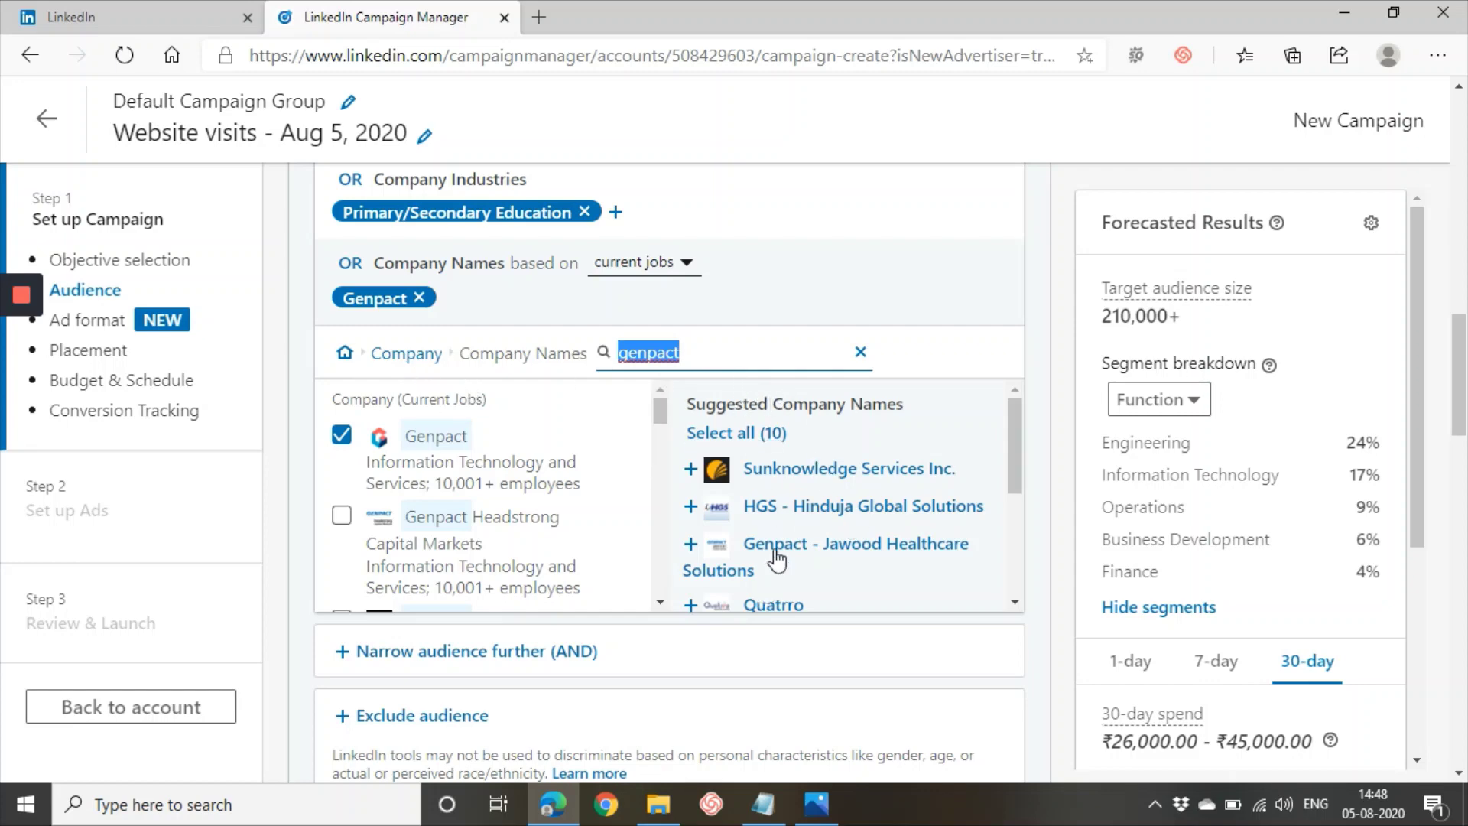
# Look through the suggested company names related to Genpact
pyautogui.scroll(-4, 807, 535)
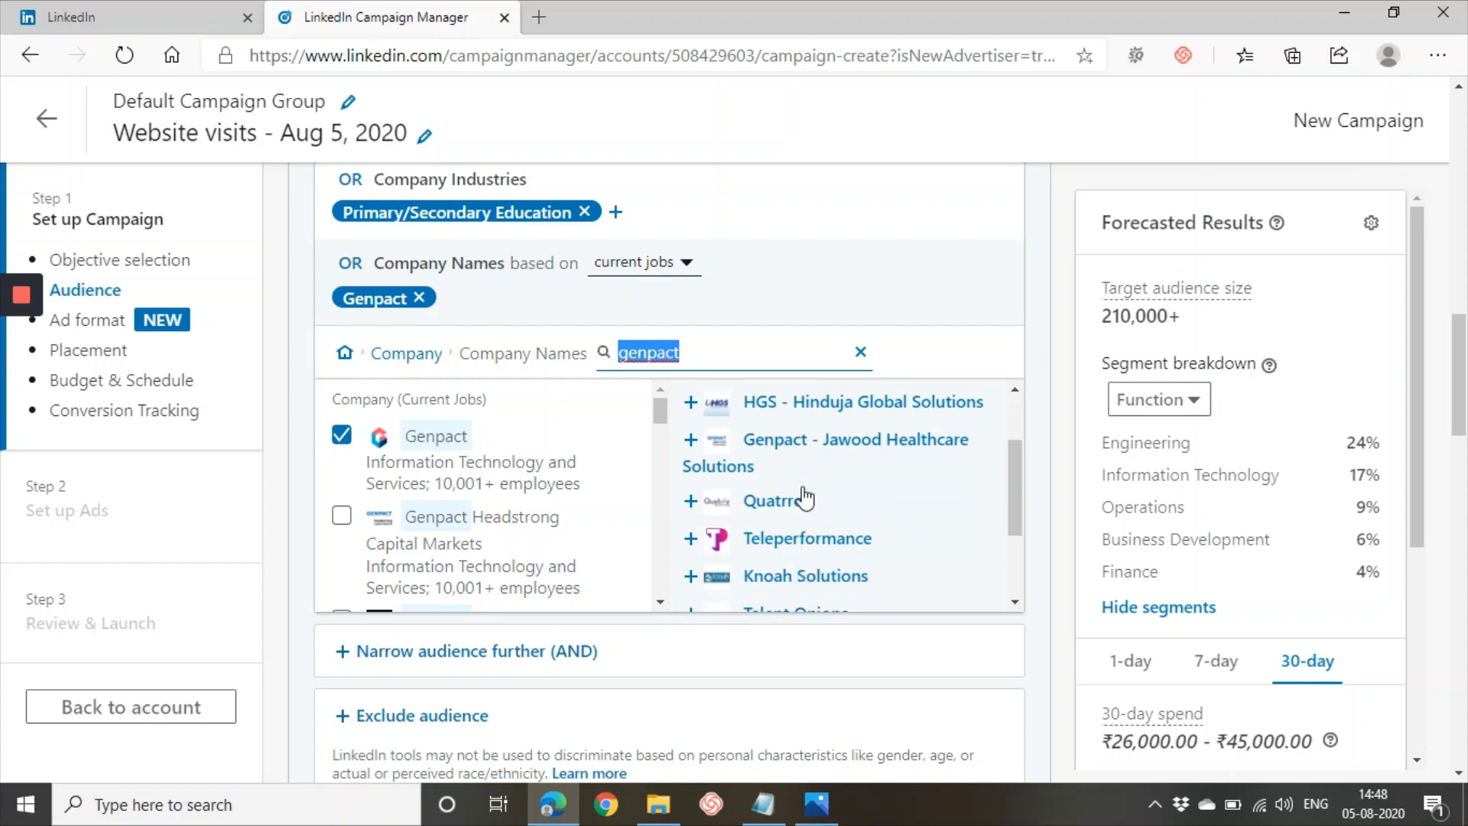
pyautogui.scroll(-3, 803, 515)
pyautogui.scroll(5, 802, 528)
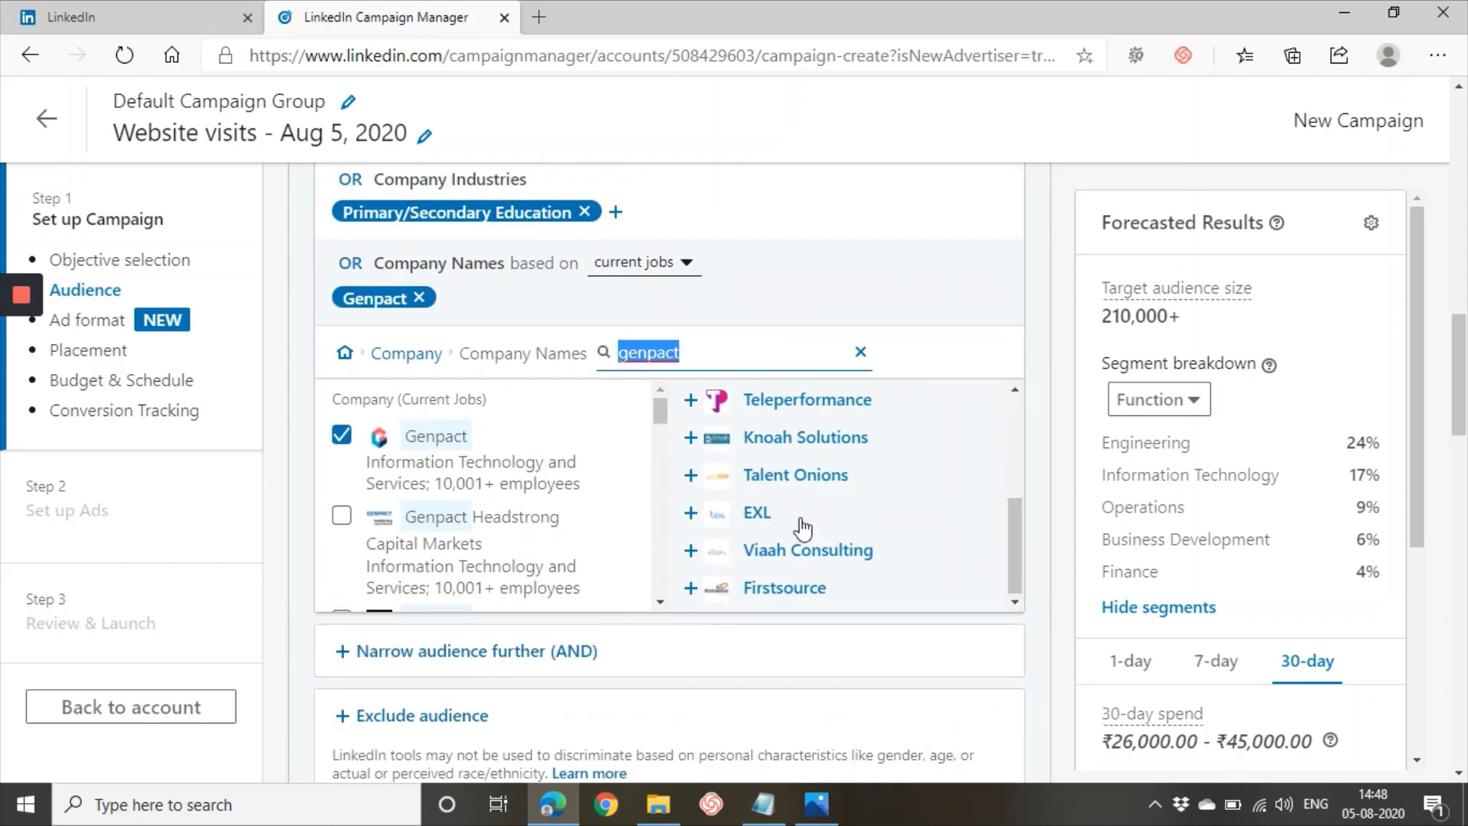
pyautogui.scroll(2, 800, 535)
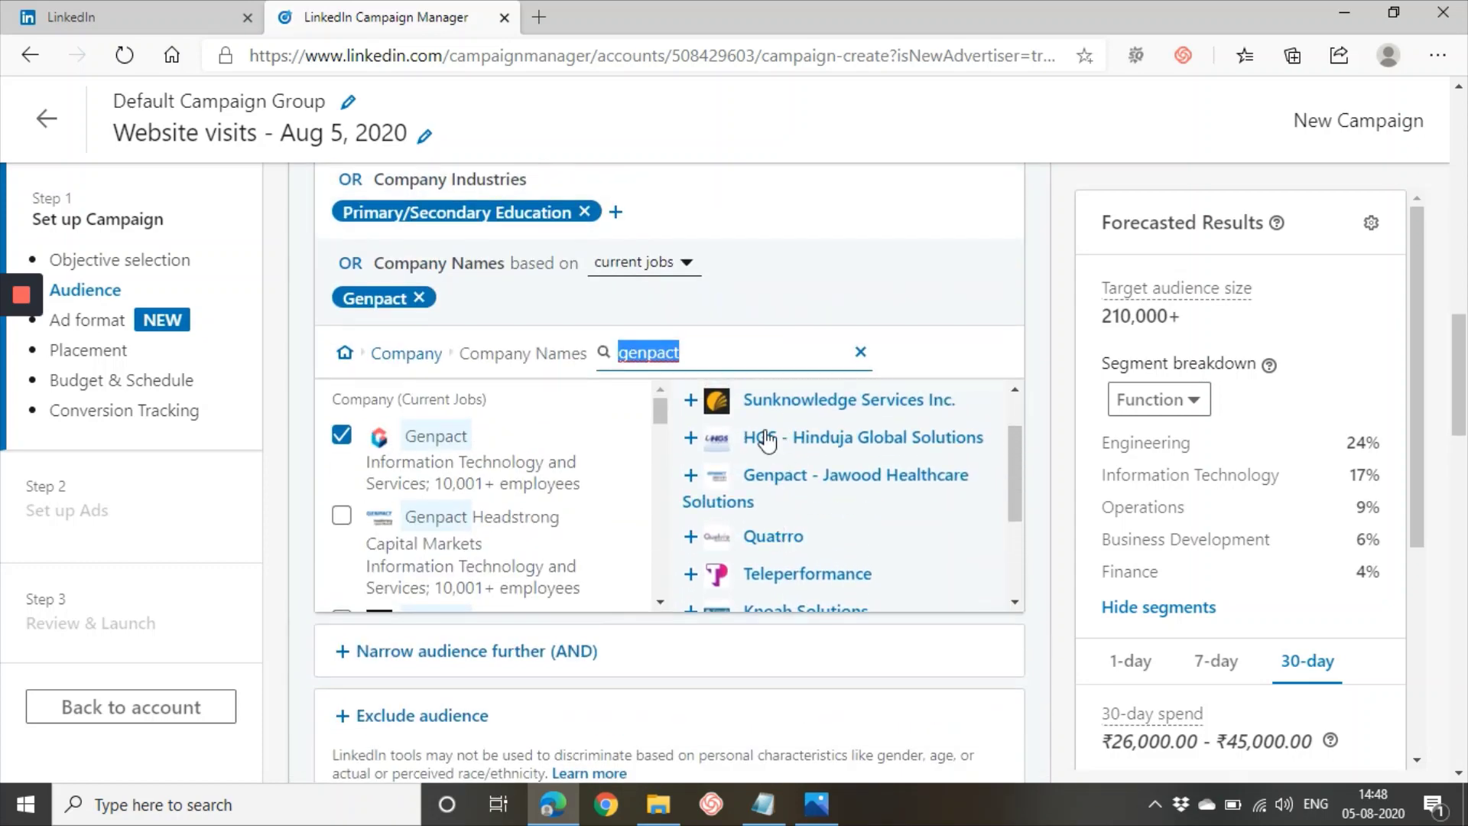
# Examine the Company Size options and review the company attributes already included in the target audience
pyautogui.click(408, 355)
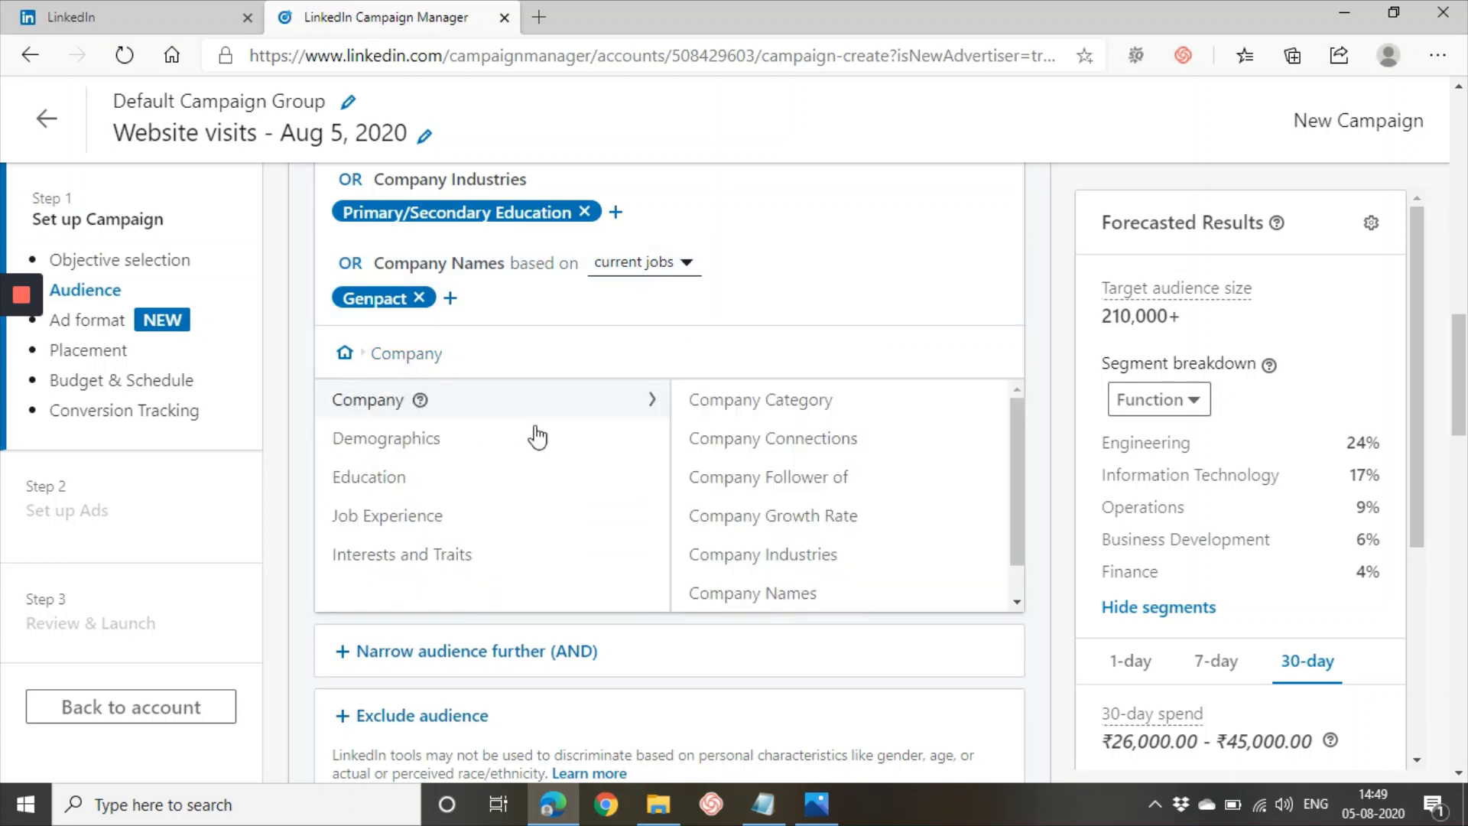
pyautogui.scroll(-1, 757, 528)
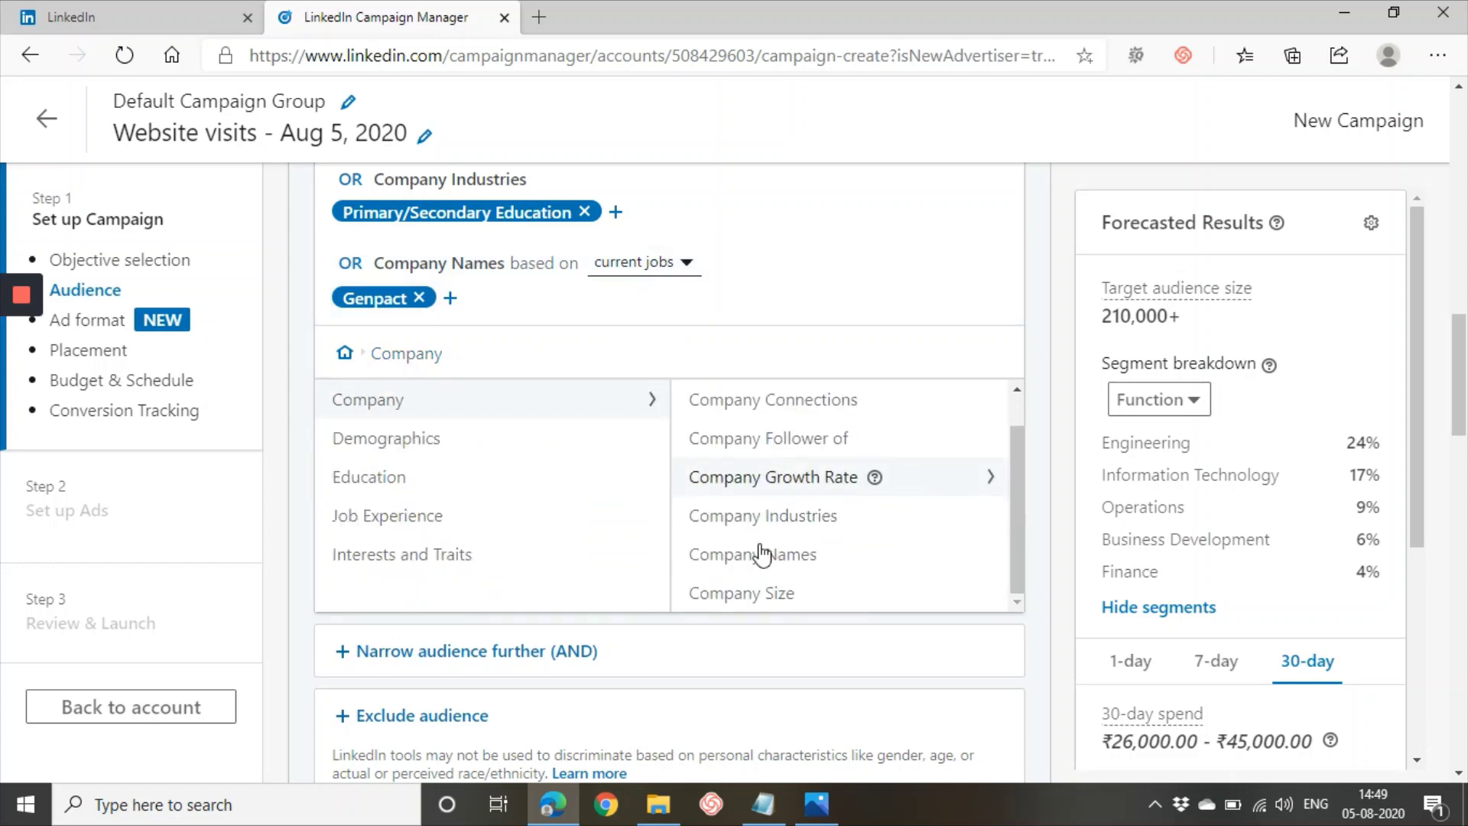
pyautogui.click(773, 595)
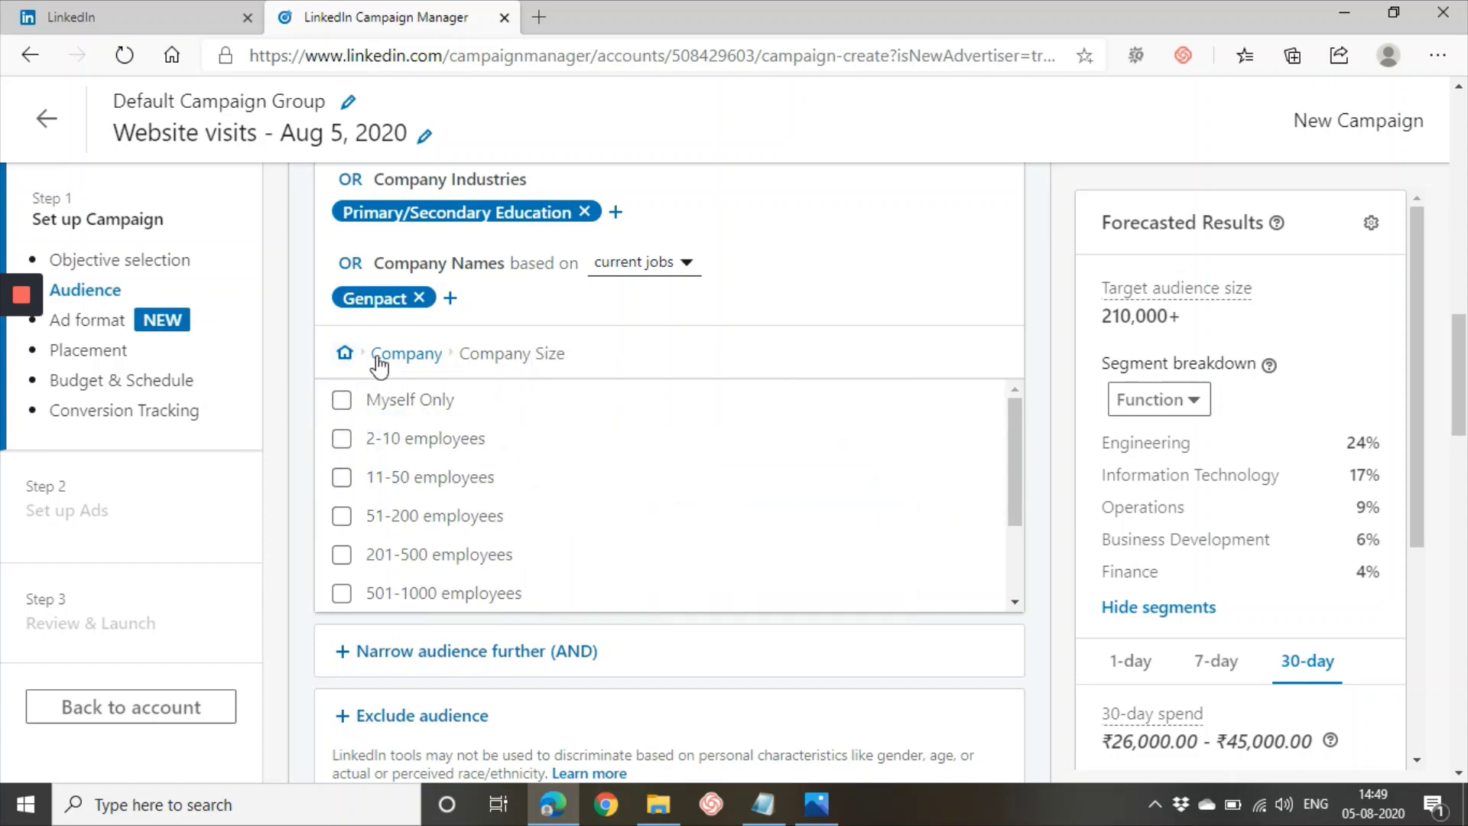
pyautogui.scroll(1, 483, 488)
pyautogui.scroll(2, 483, 493)
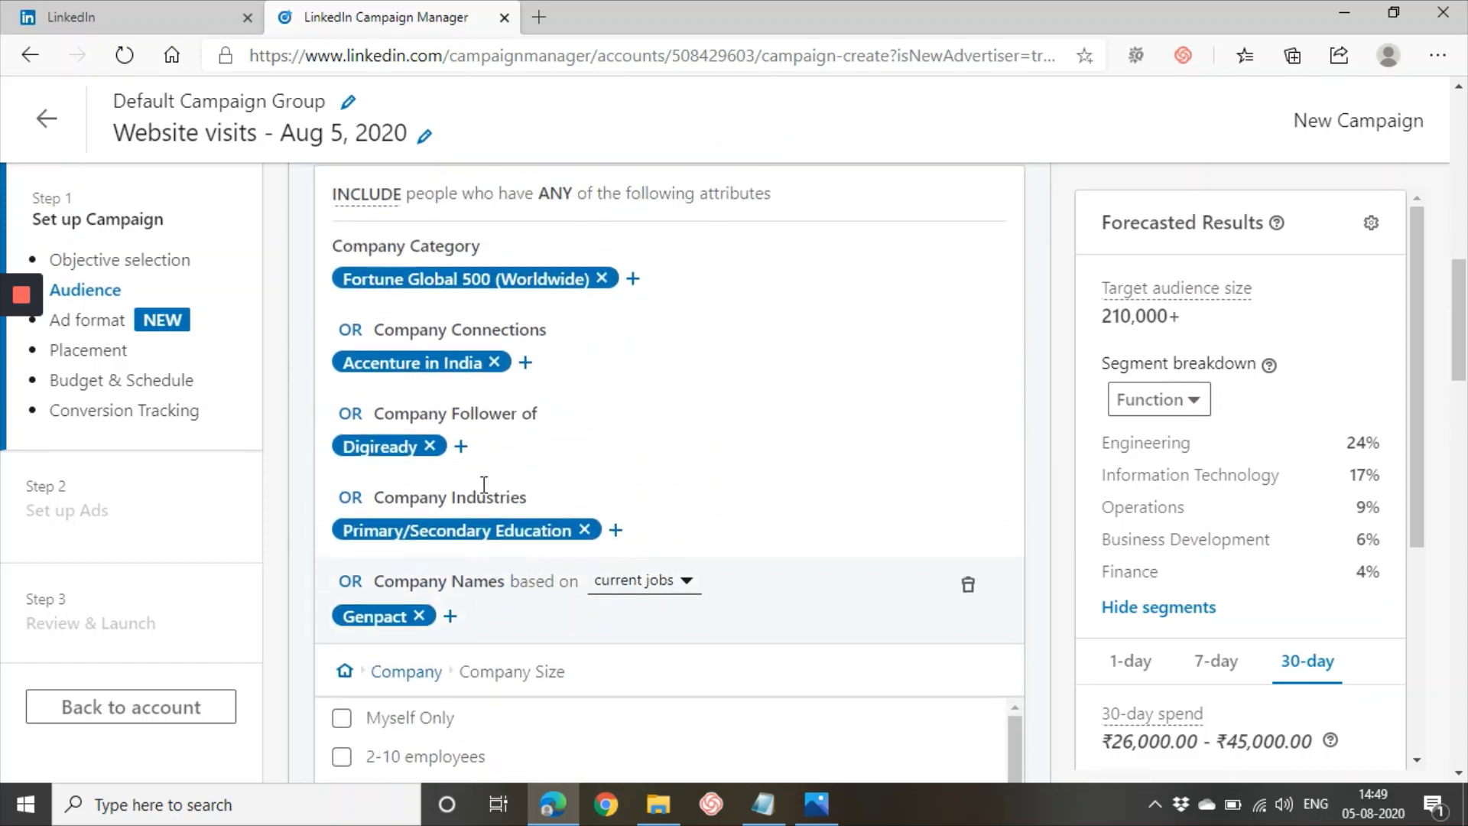
pyautogui.scroll(-3, 368, 358)
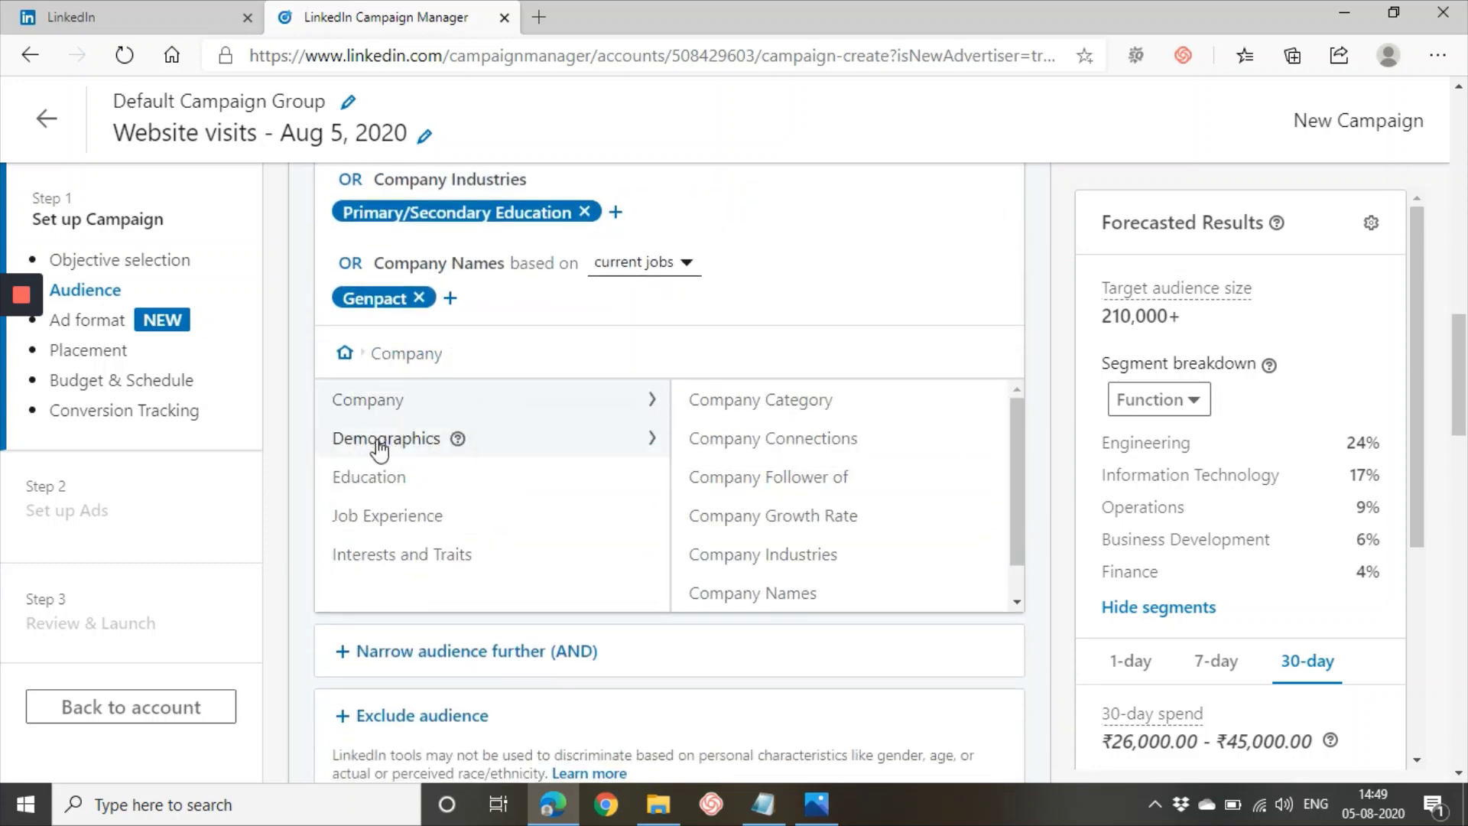
# Accept the non-discrimination certification for Member Age and include the 18 to 24 age group in the target audience
pyautogui.moveTo(456, 446)
pyautogui.click(387, 436)
pyautogui.click(763, 417)
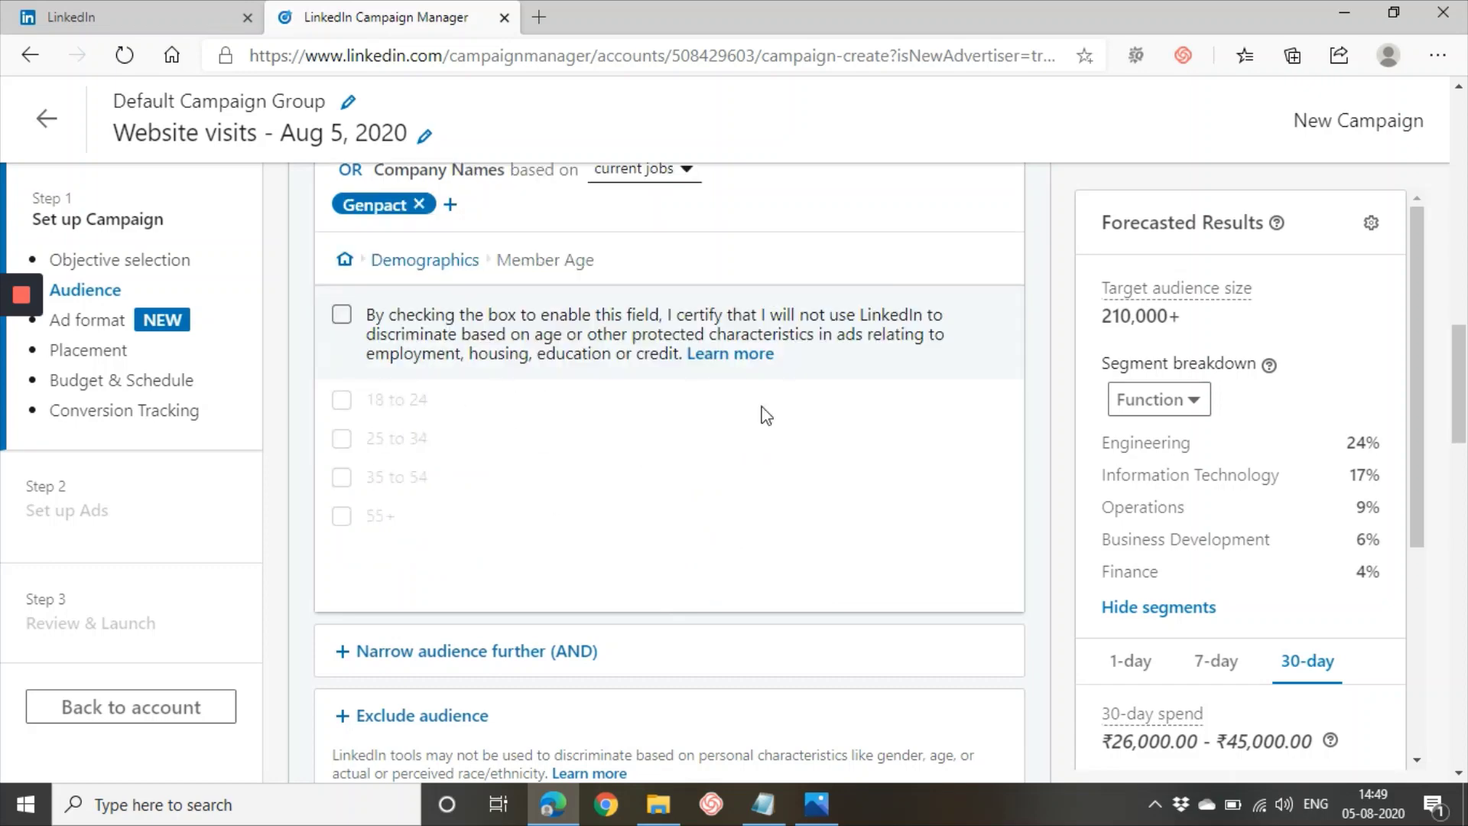
pyautogui.click(344, 316)
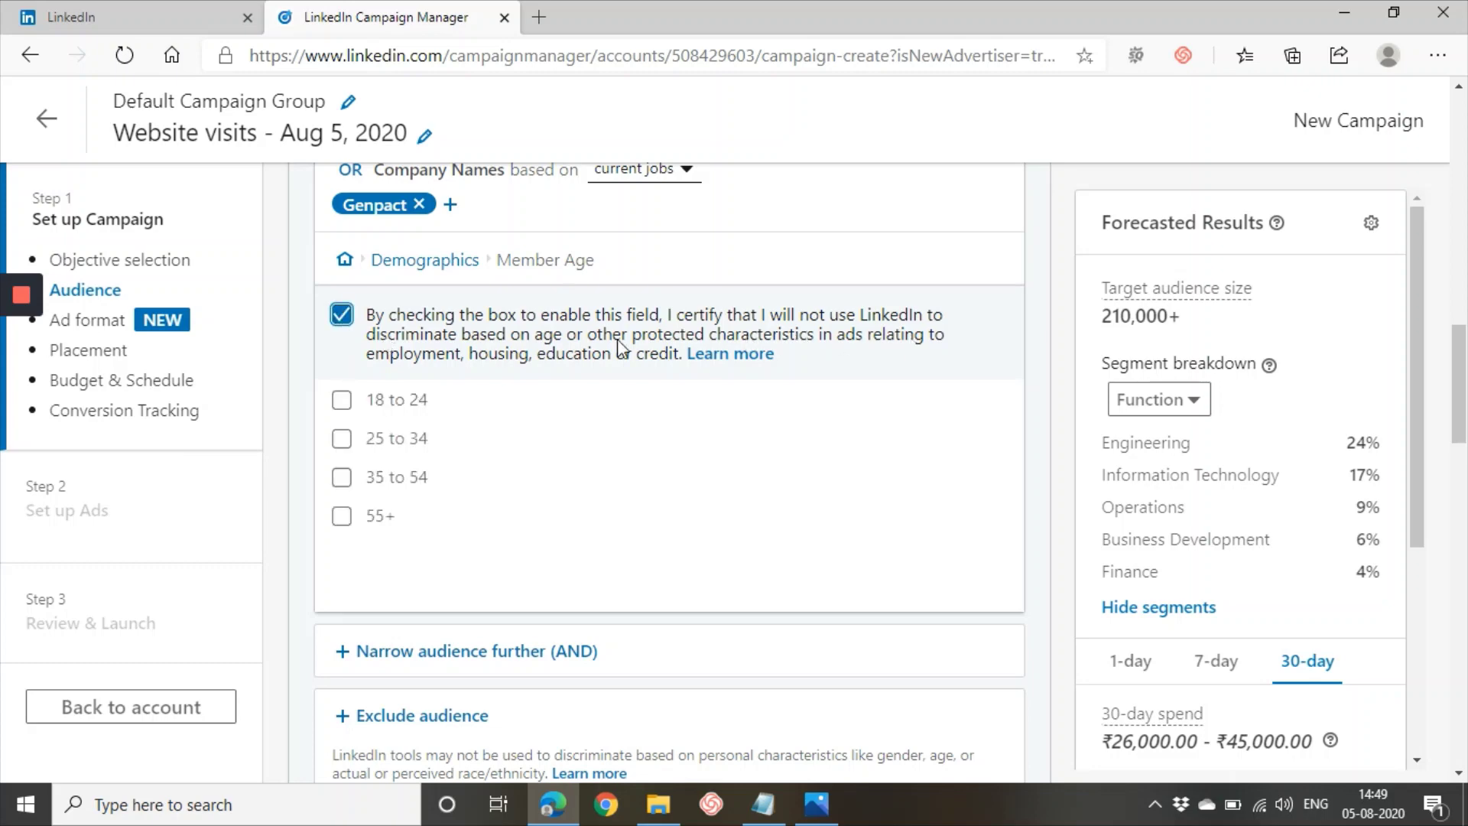
pyautogui.click(377, 403)
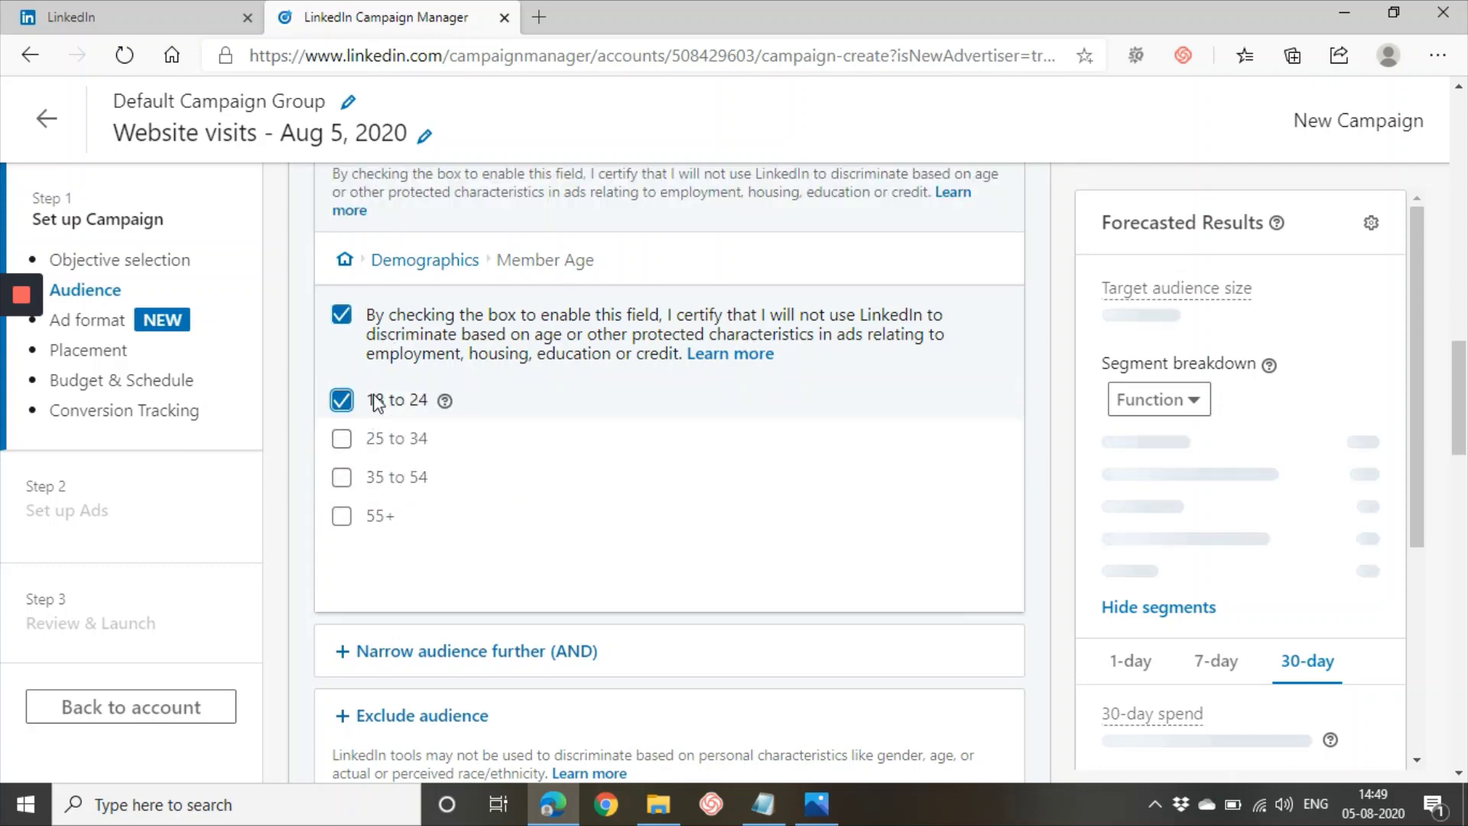
pyautogui.click(411, 264)
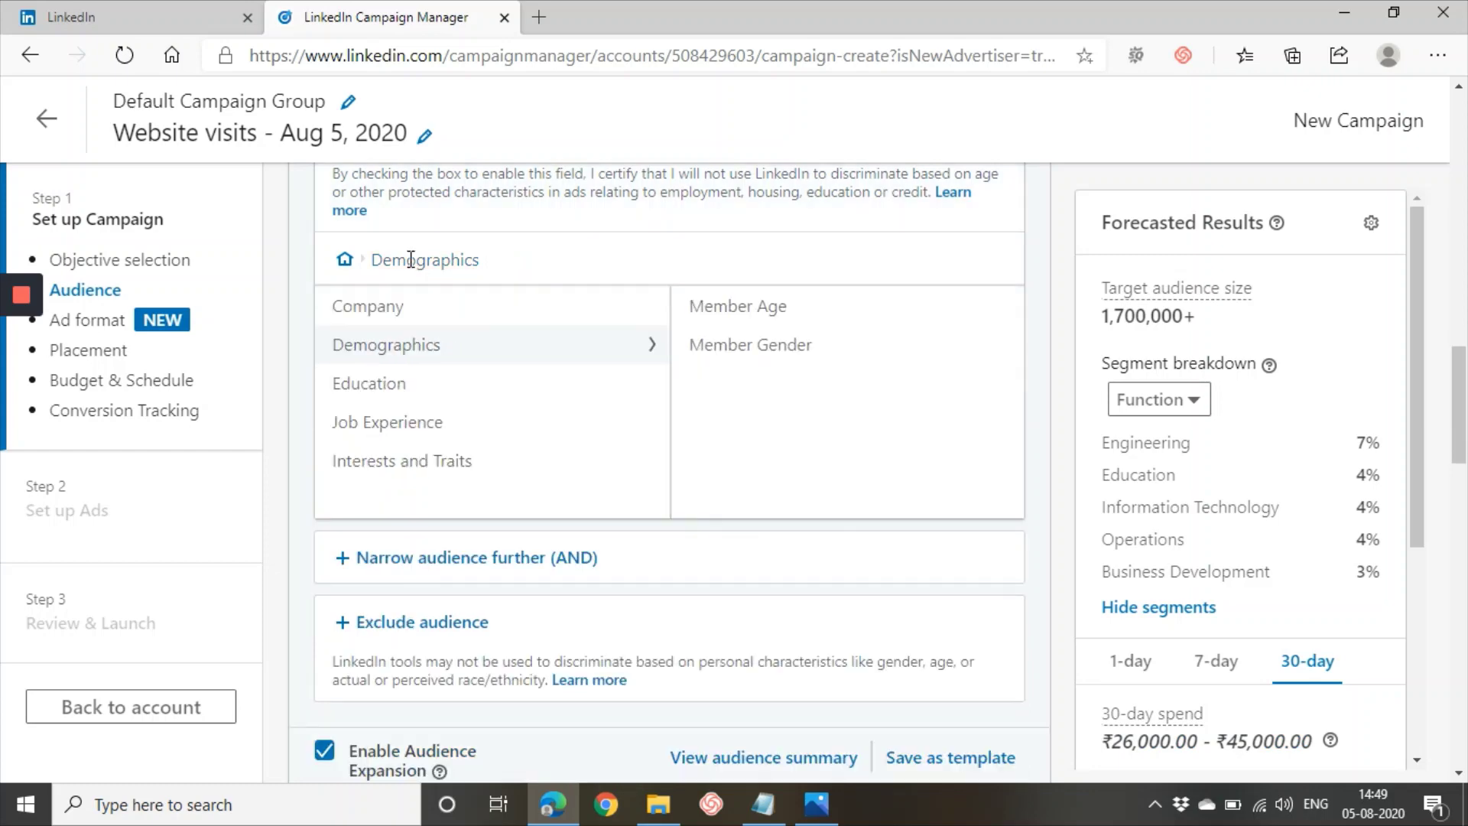
# Accept the non-discrimination certification for Member Gender and include both Female and Male in the target audience
pyautogui.click(778, 353)
pyautogui.click(342, 221)
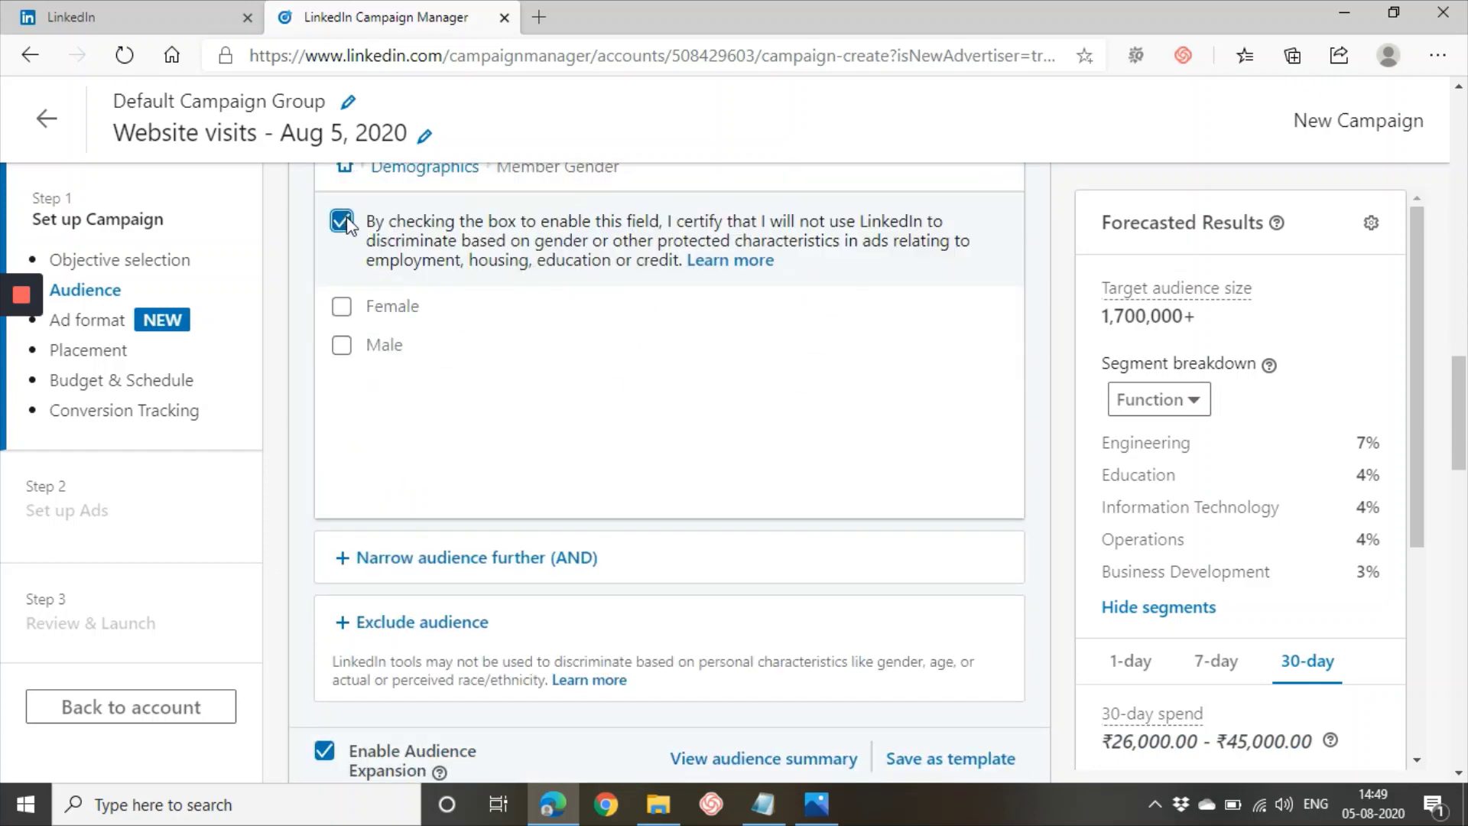
pyautogui.click(341, 306)
pyautogui.click(341, 345)
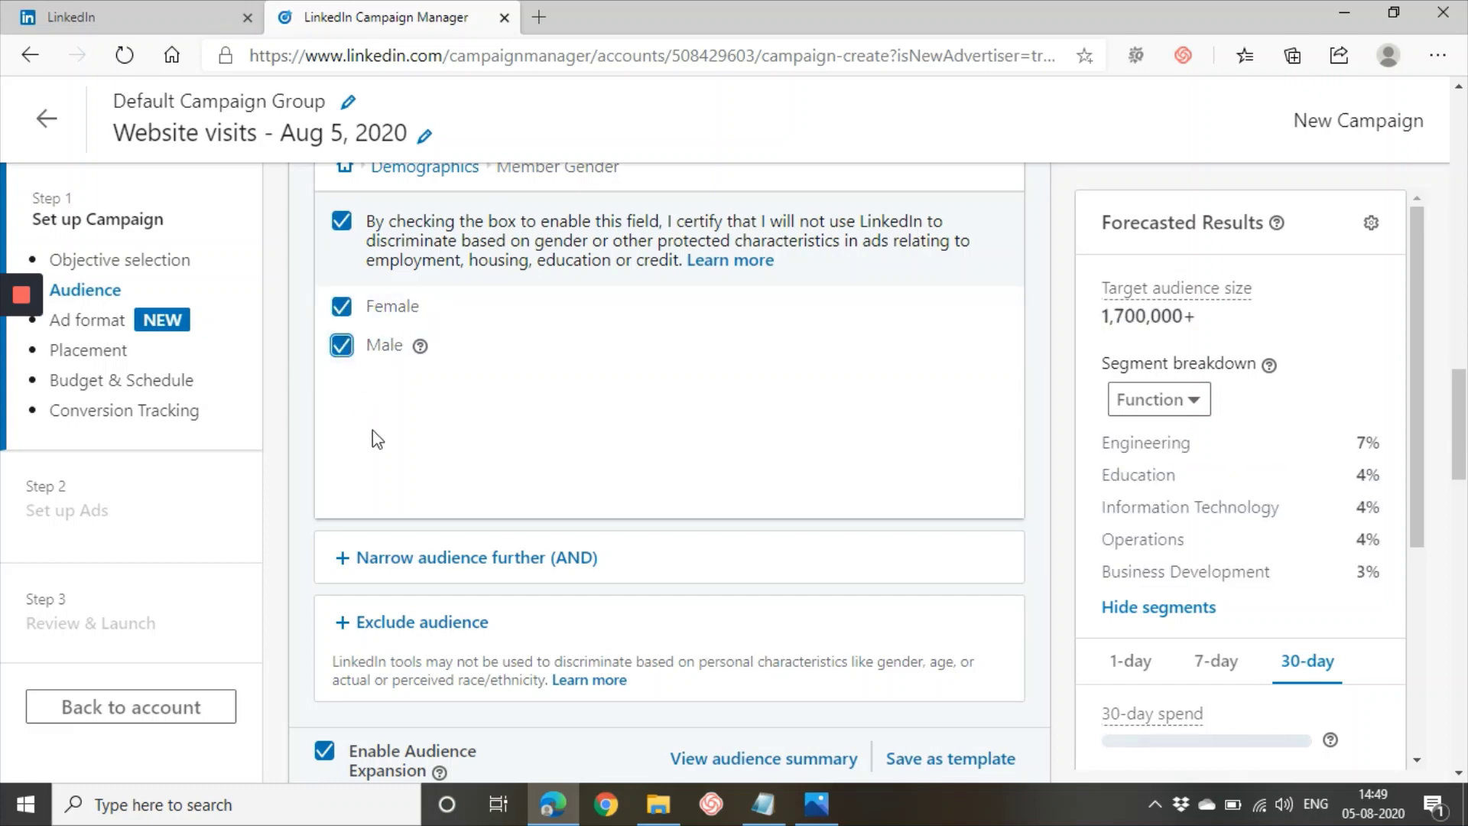
pyautogui.scroll(1, 373, 413)
pyautogui.click(457, 274)
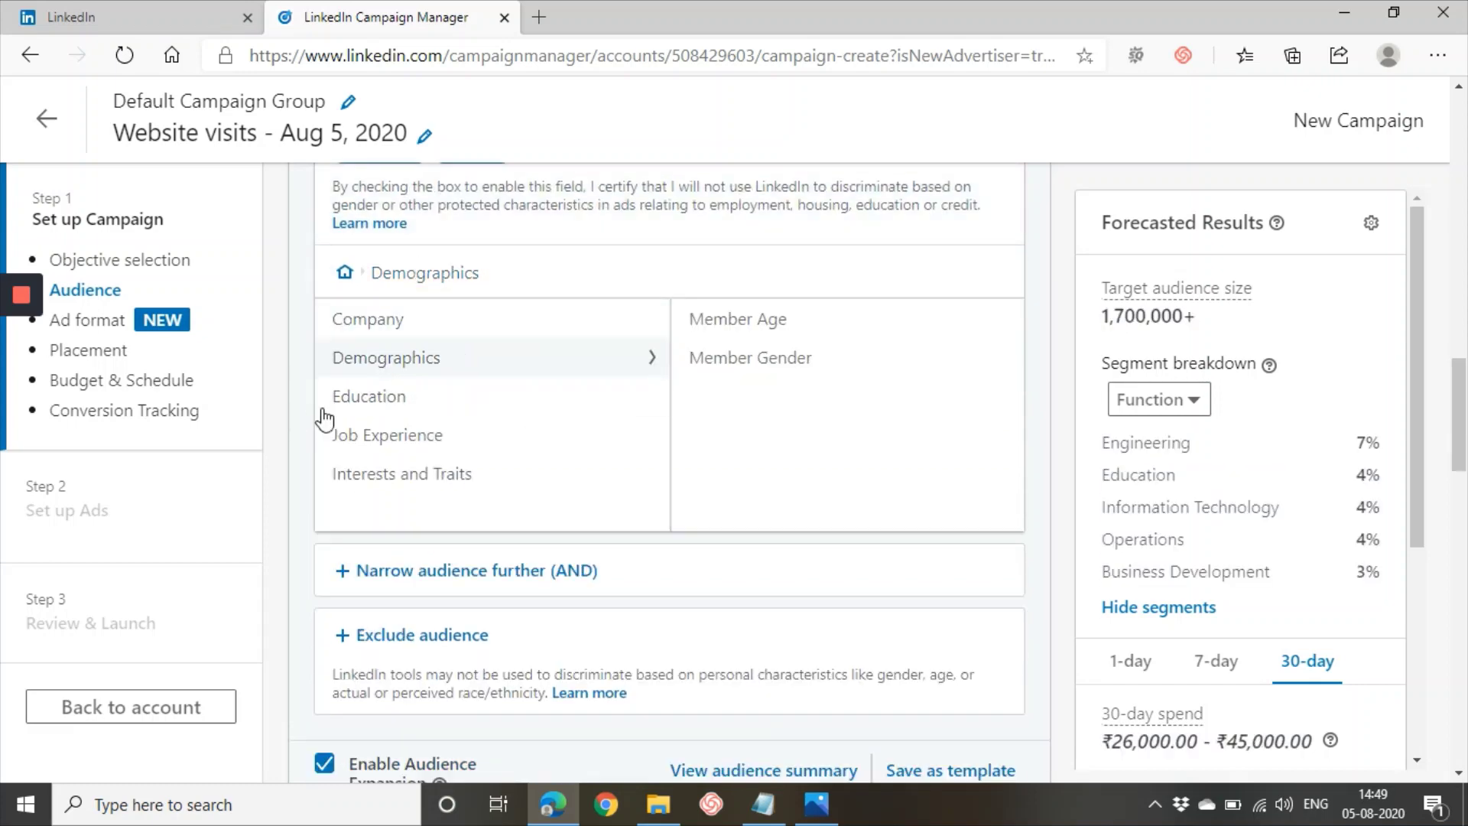
# Search the education Degrees for "btech" and include Bachelor of Technology - BTech in the target audience
pyautogui.click(362, 410)
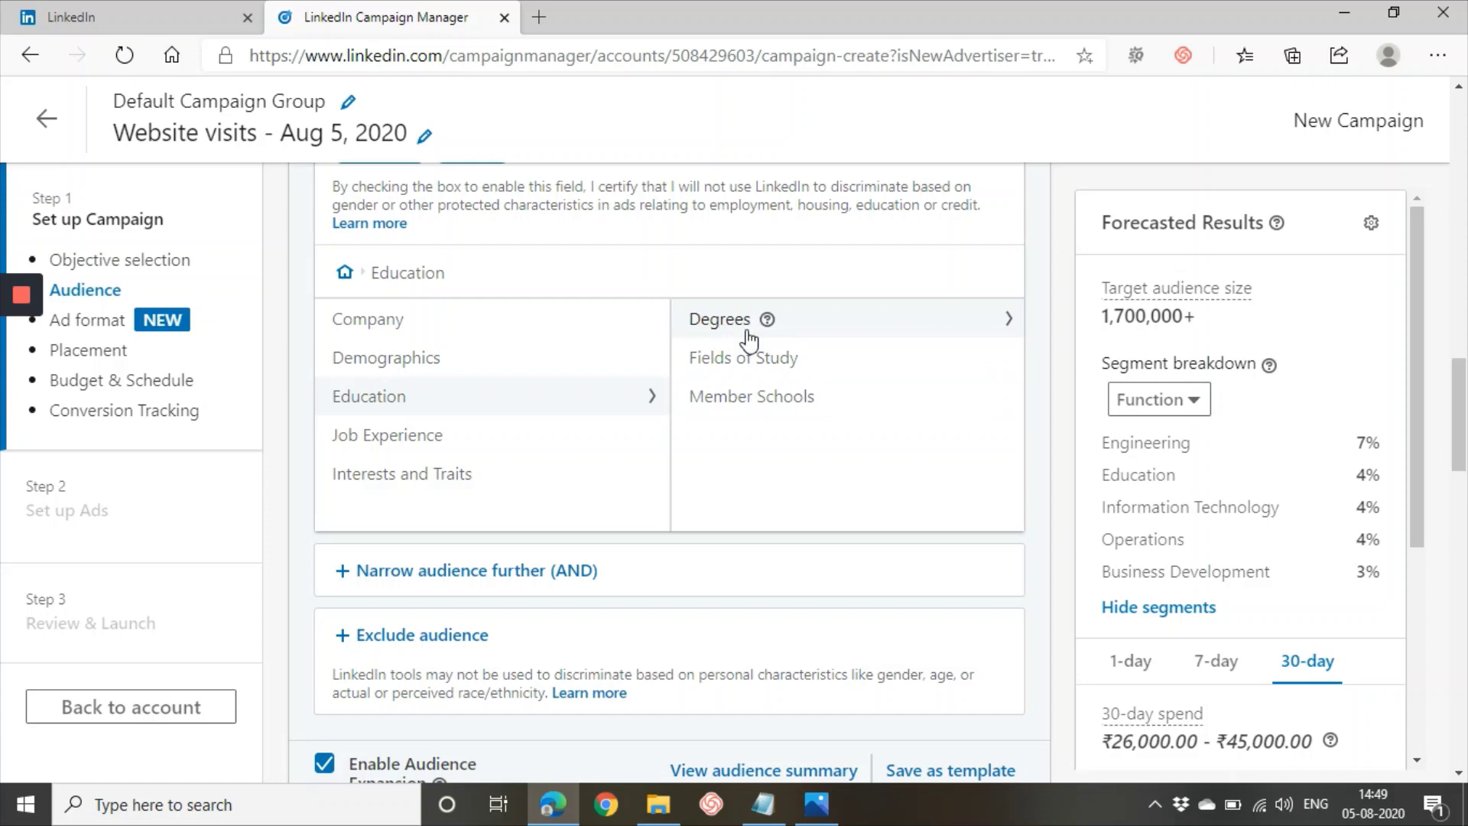
pyautogui.click(720, 325)
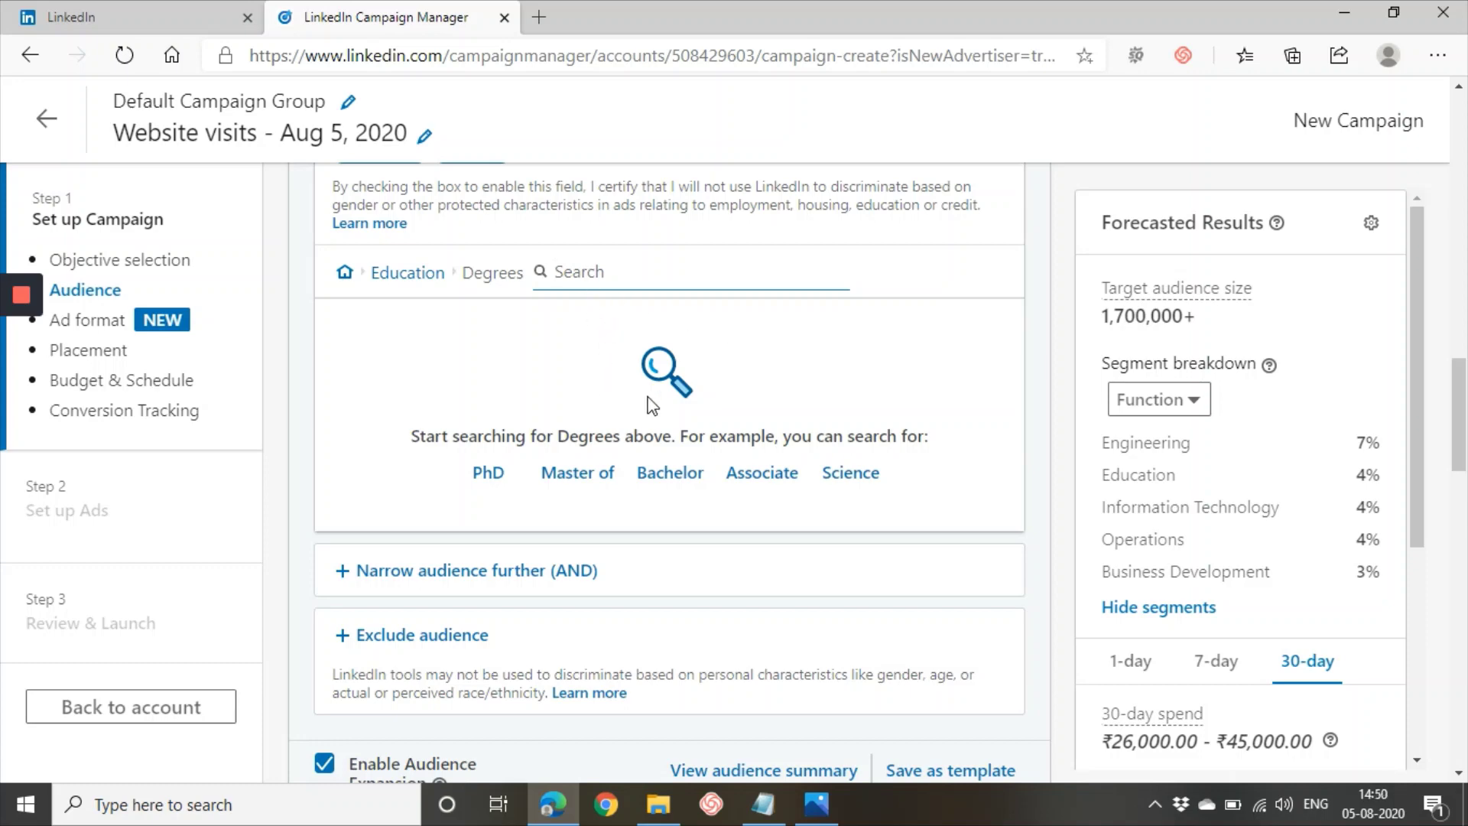
pyautogui.write('gra')
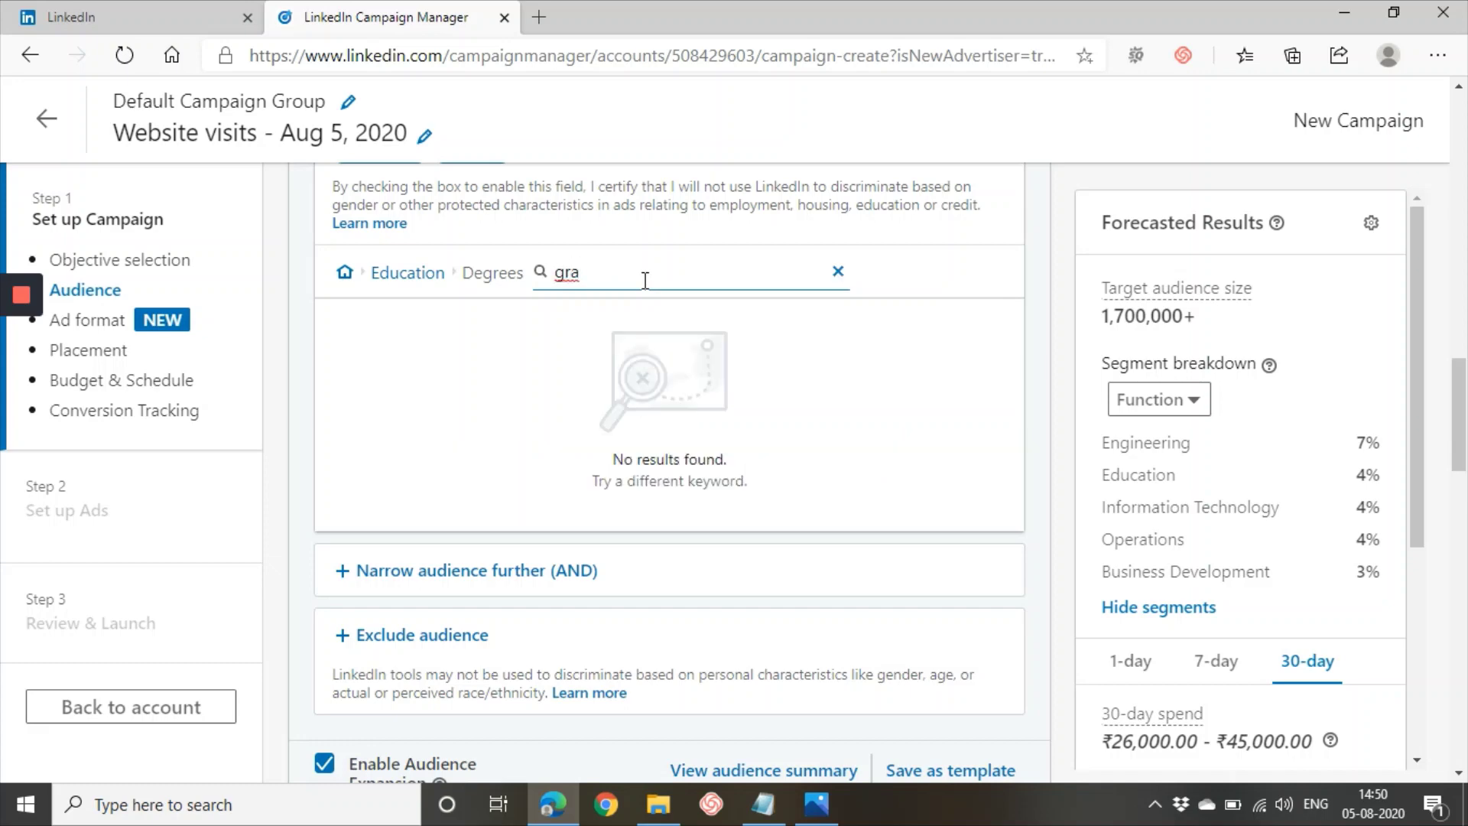
pyautogui.press('BackSpace')
pyautogui.press('BackSpace')
pyautogui.press('BackSpace')
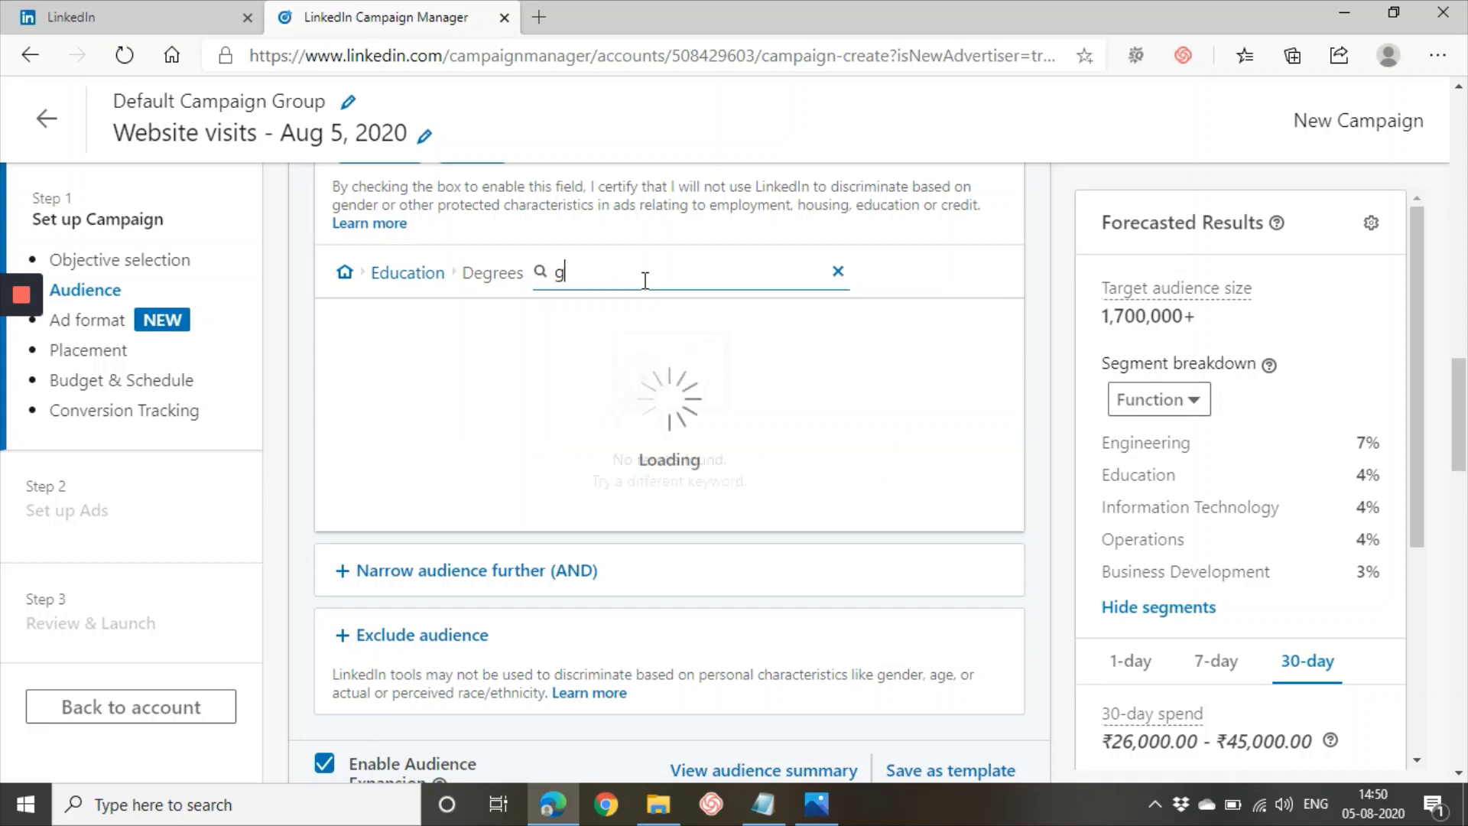
pyautogui.write('btech')
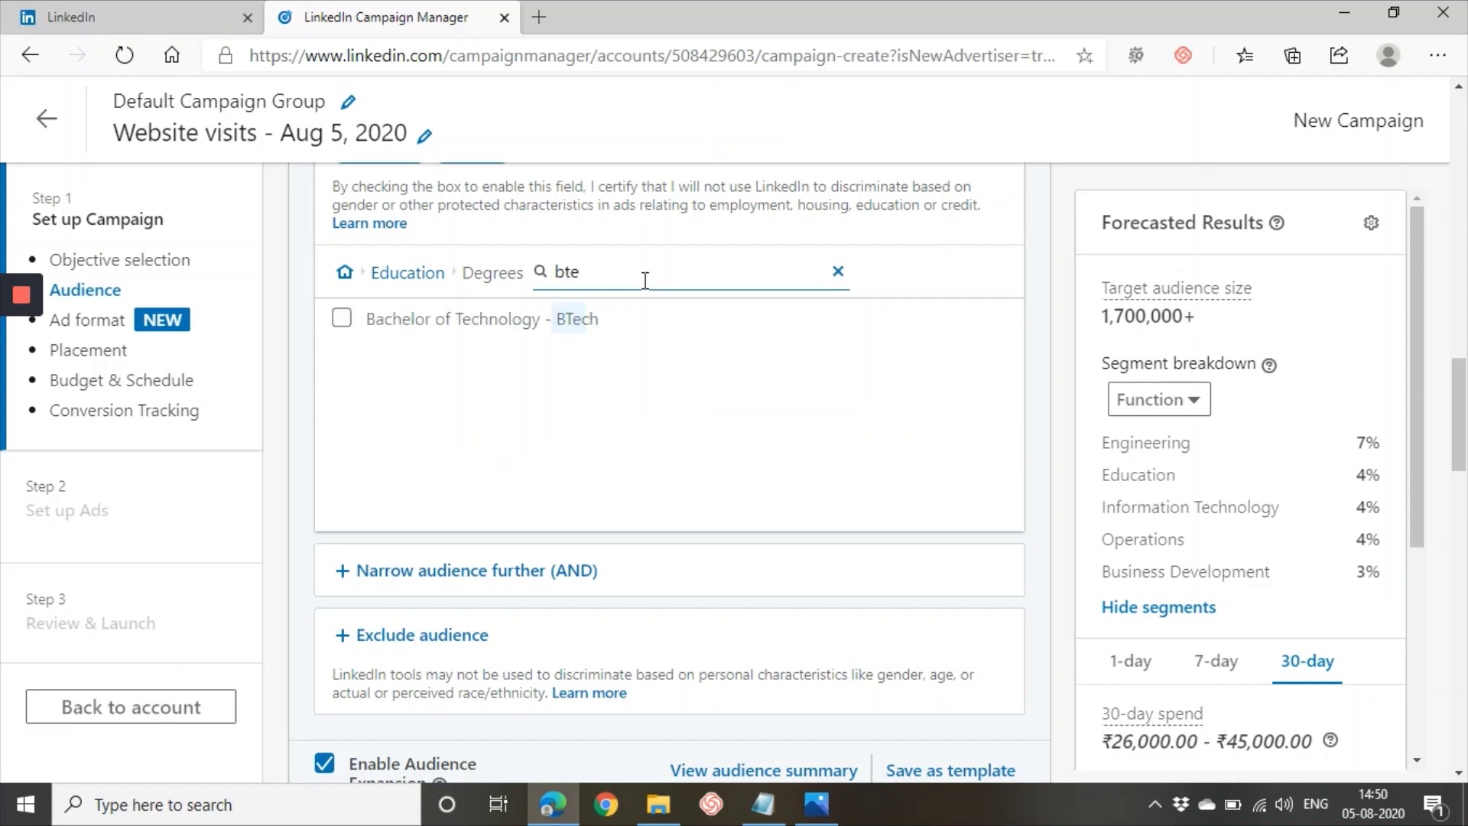
pyautogui.click(403, 327)
# Look through the other degrees starting with "b" and return to the list of education attributes
pyautogui.click(652, 279)
pyautogui.press('BackSpace')
pyautogui.press('BackSpace')
pyautogui.press('BackSpace')
pyautogui.press('BackSpace')
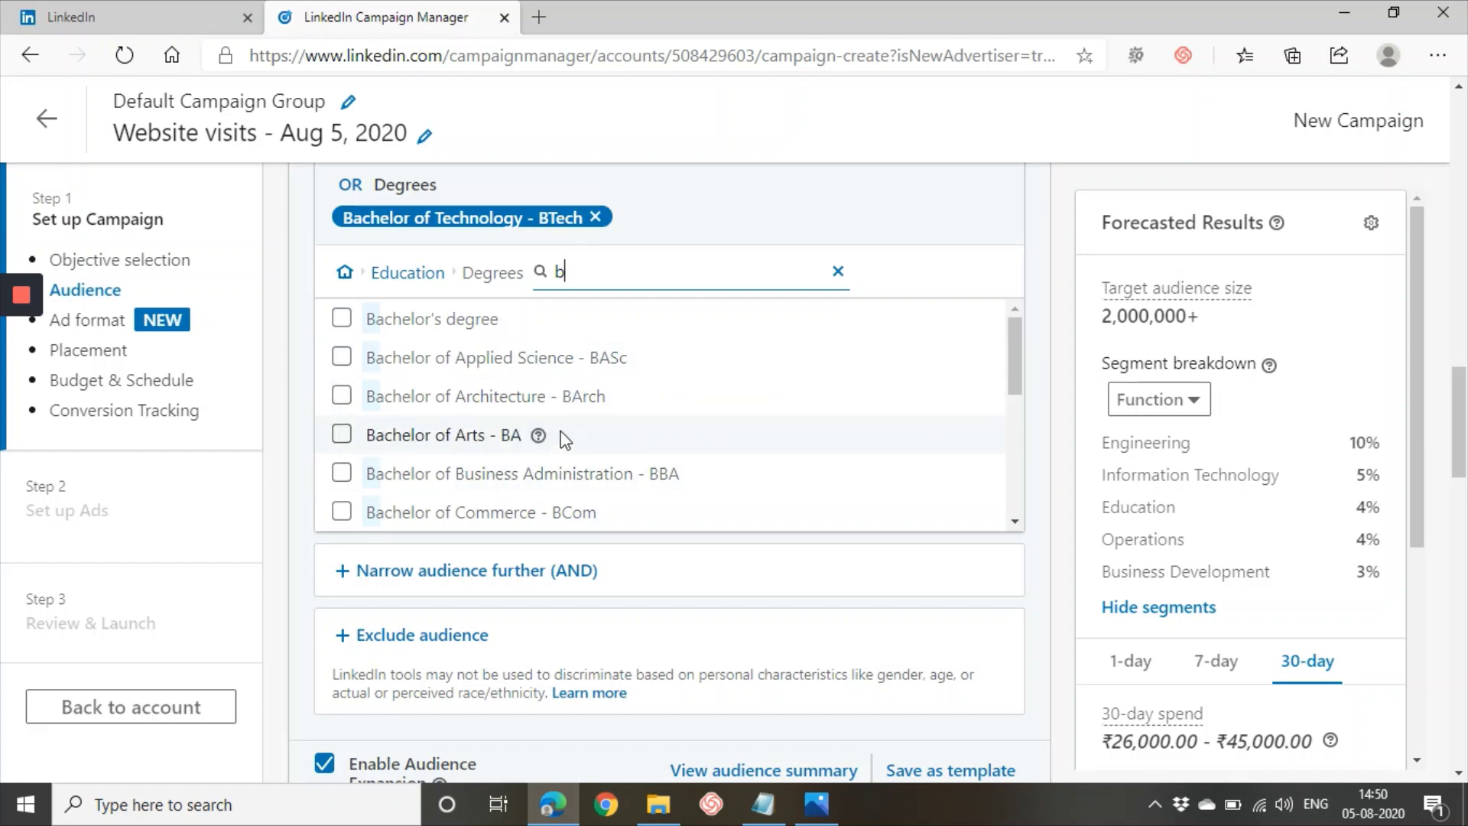
pyautogui.click(400, 272)
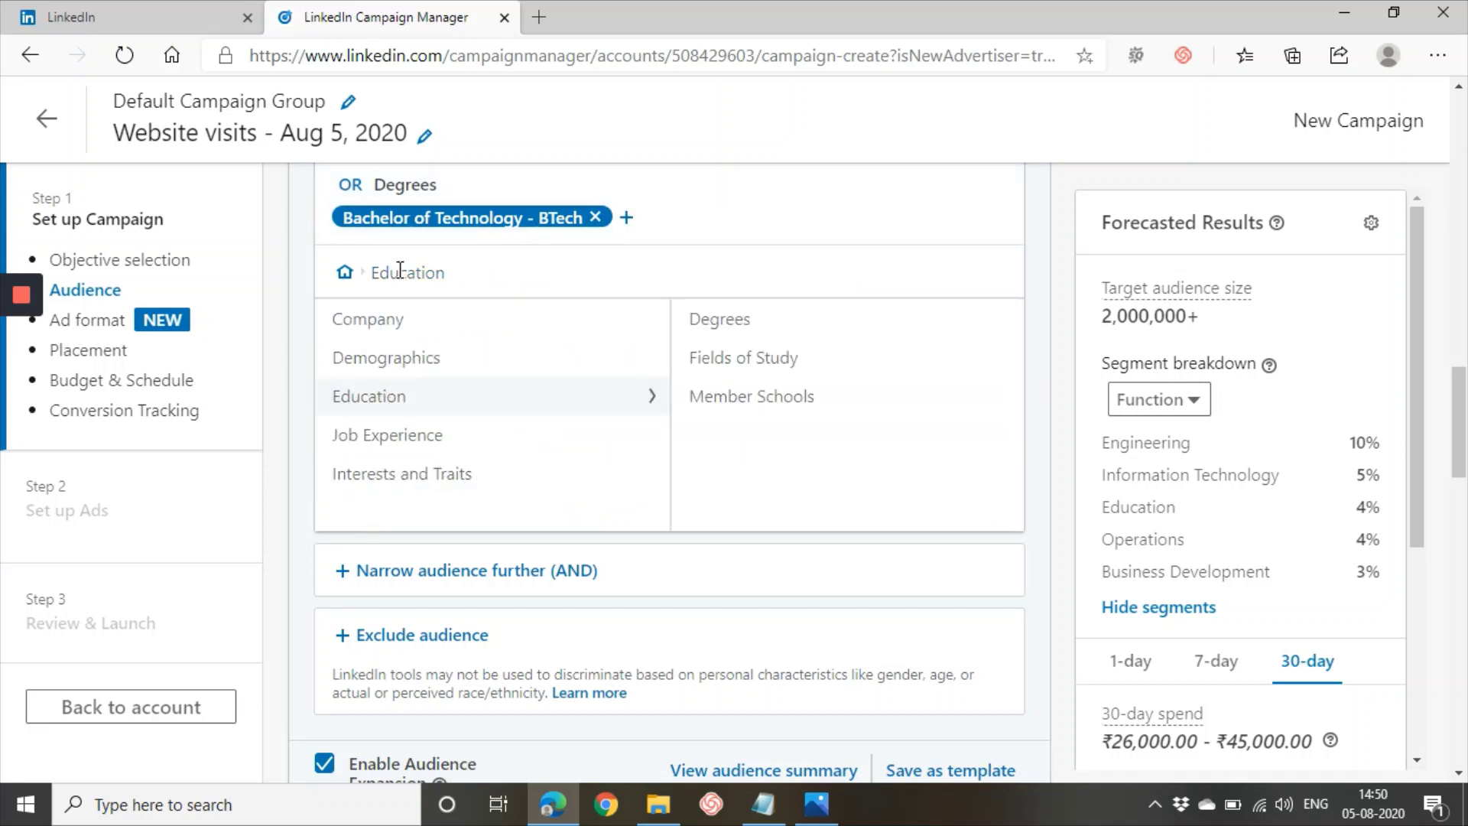
# Use the suggested Marketing search under Fields of Study and include Marketing in the target audience
pyautogui.click(711, 372)
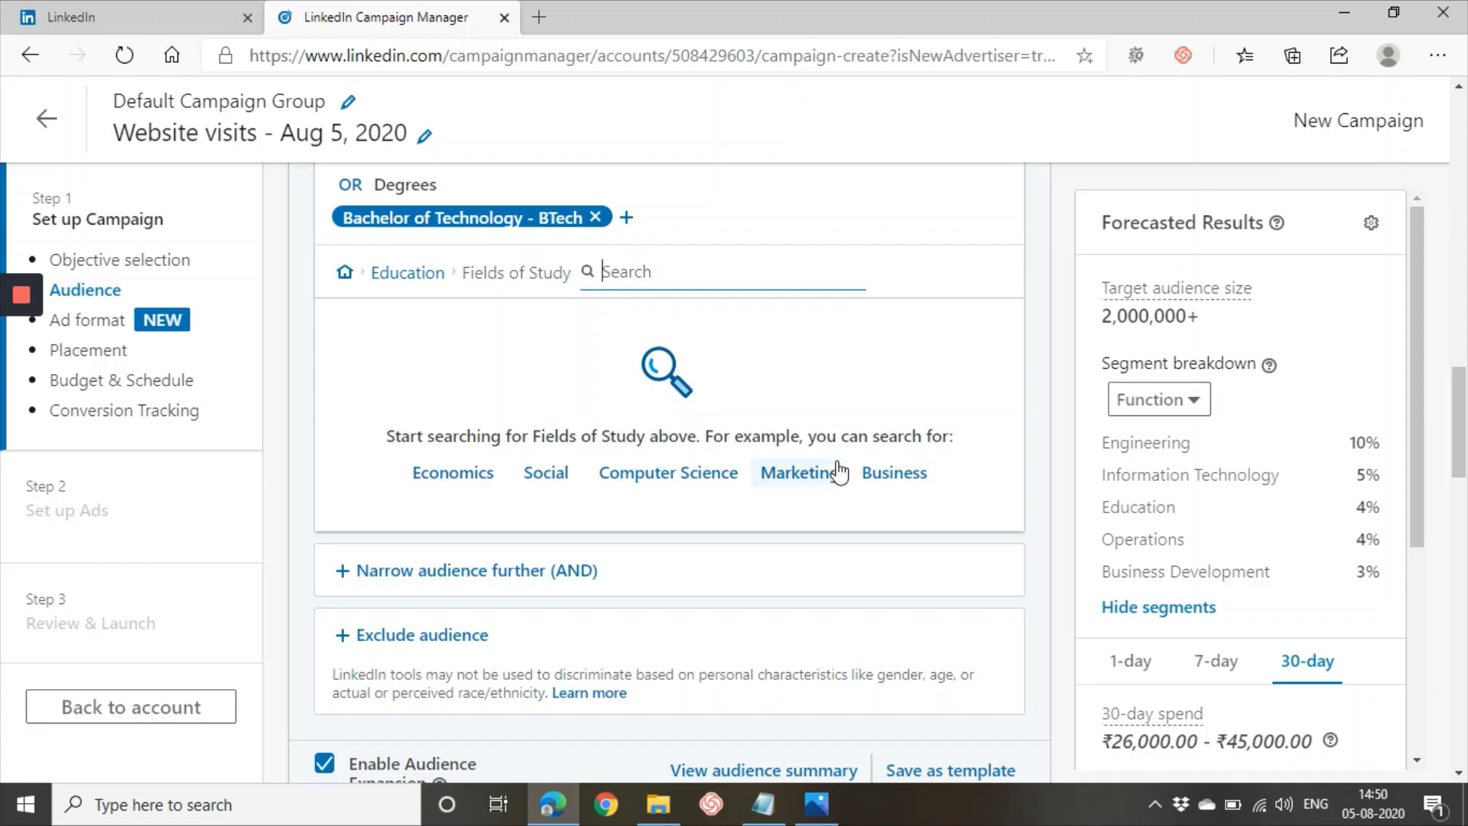
pyautogui.click(815, 474)
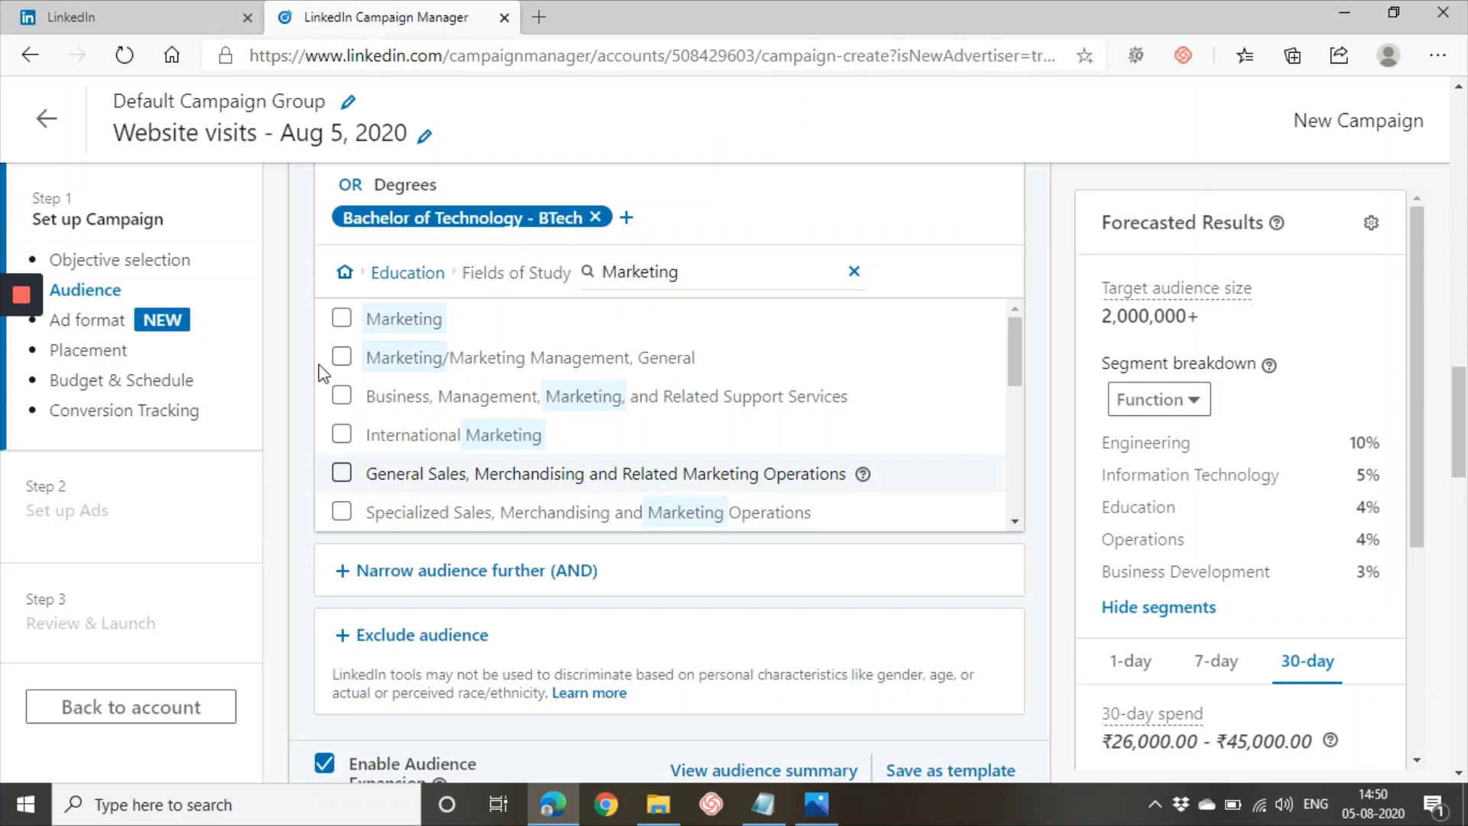
pyautogui.click(423, 319)
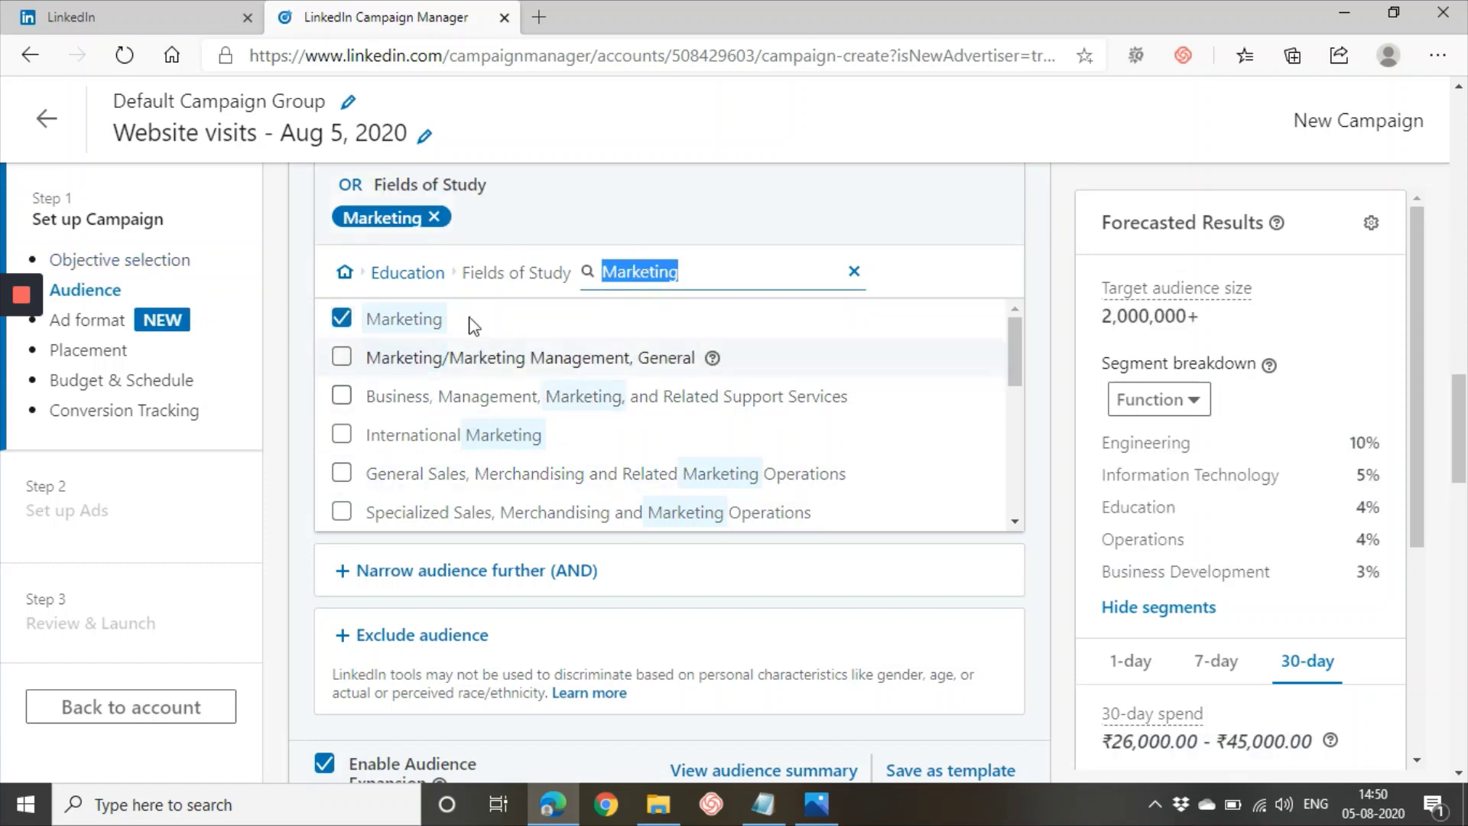
pyautogui.click(417, 273)
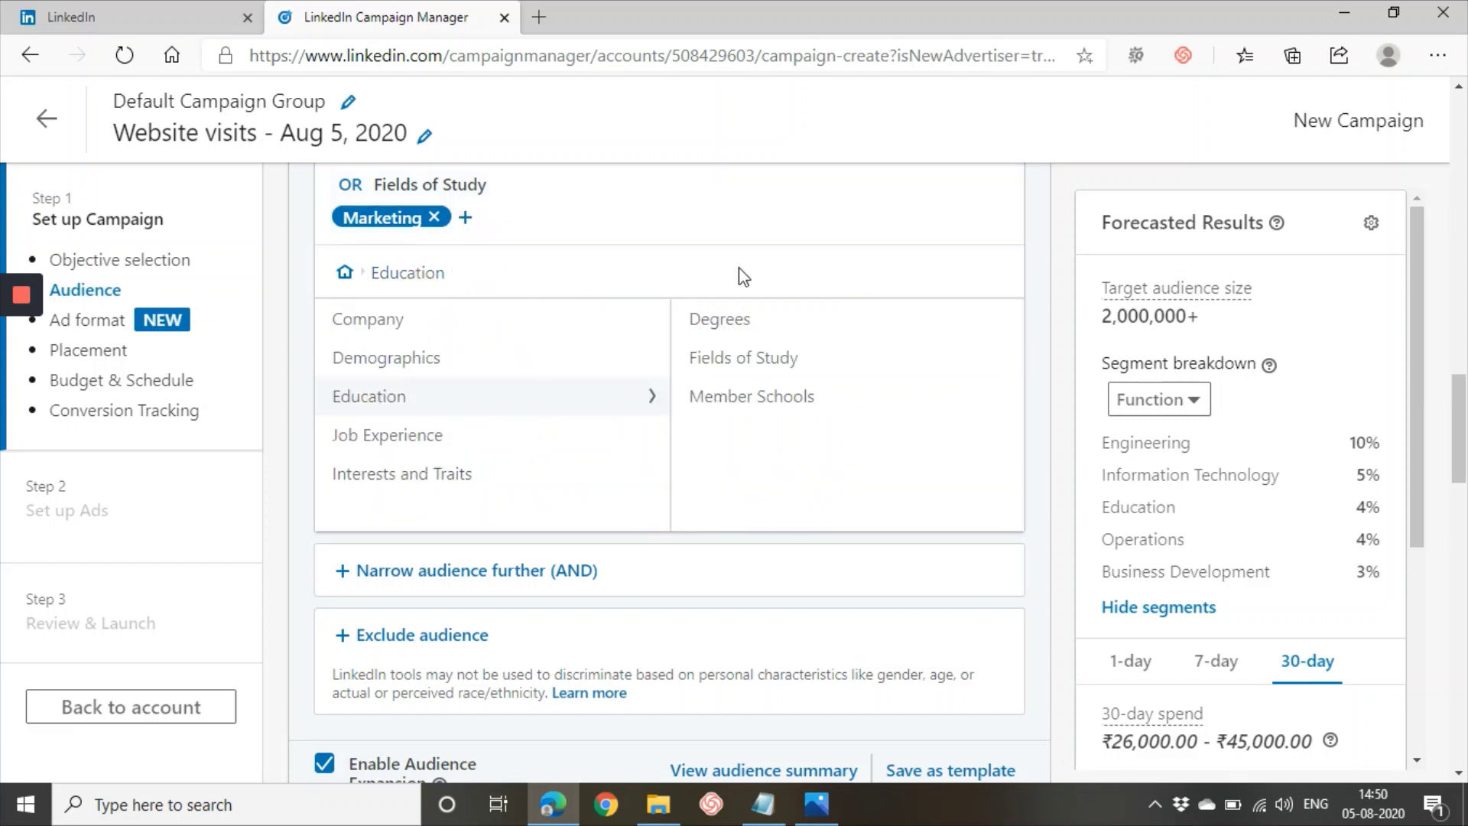
# Search Member Schools for "uni" and look through the matching universities
pyautogui.click(730, 395)
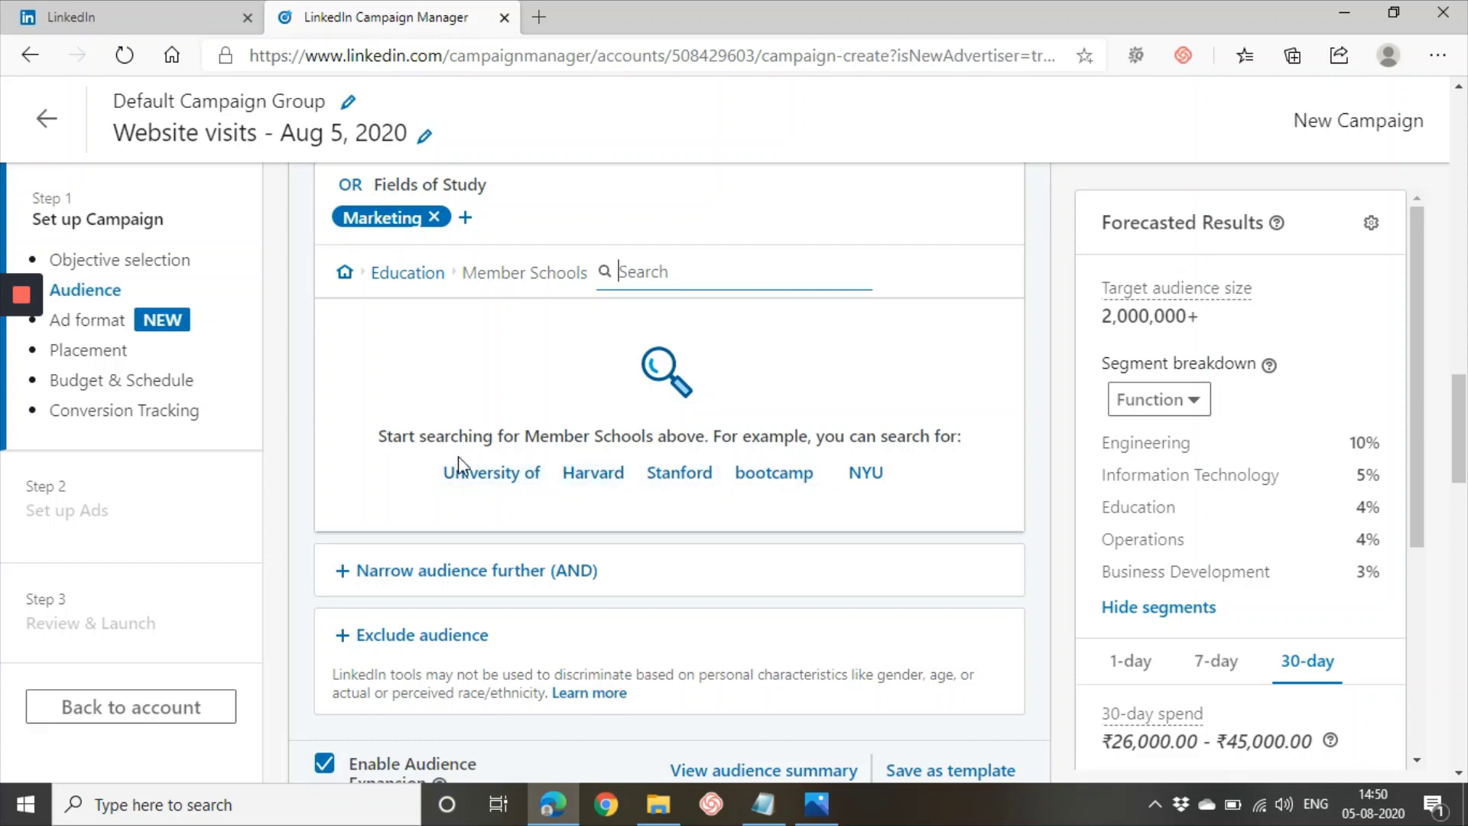
pyautogui.click(654, 273)
pyautogui.write('uni')
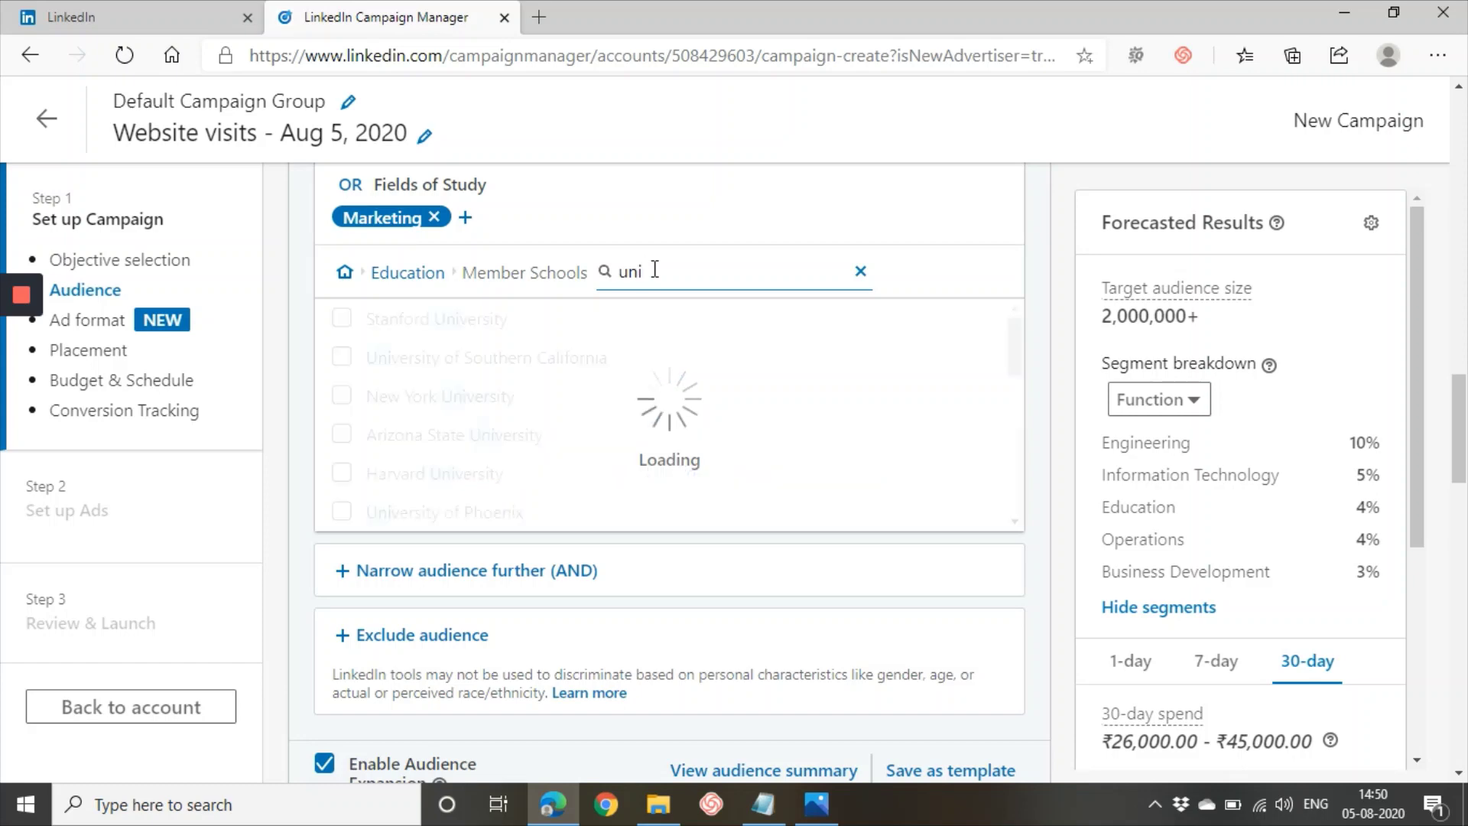
pyautogui.scroll(-3, 413, 486)
# Search Member Schools for "jntu" and include JNTUA College of Engineering, Pulivendula in the target audience
pyautogui.doubleClick(631, 272)
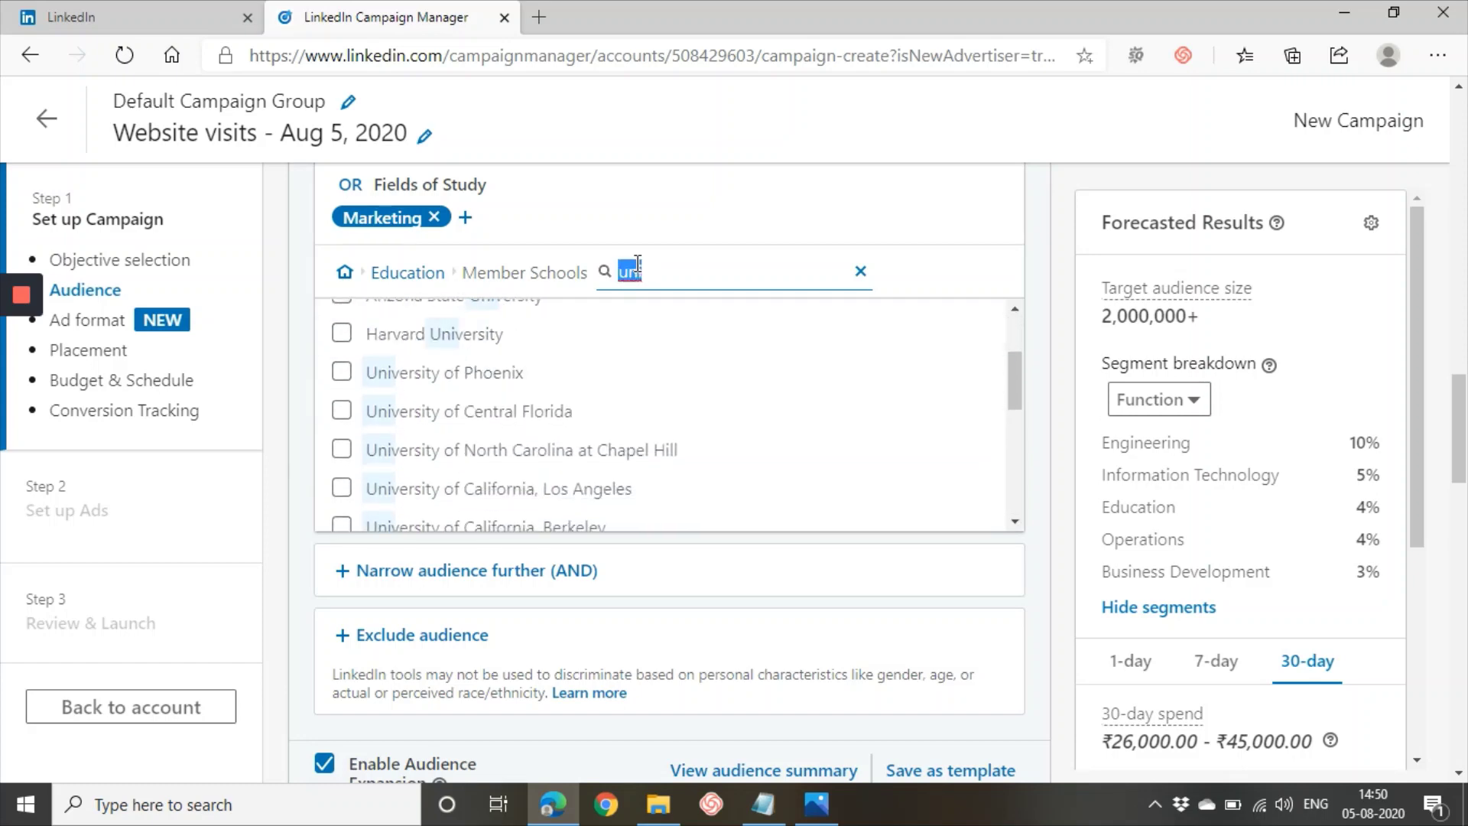
pyautogui.write('jntu')
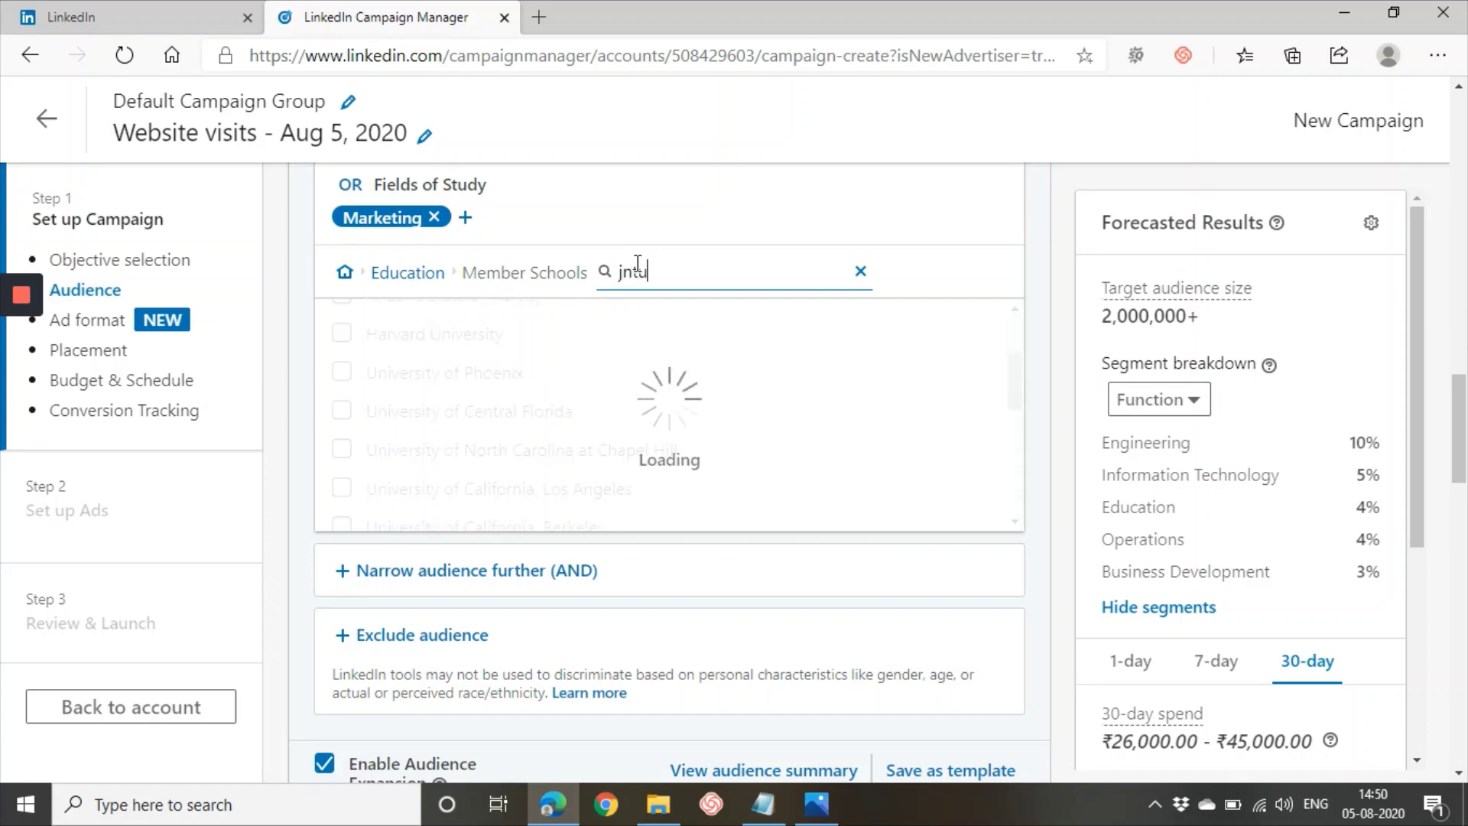
pyautogui.scroll(2, 492, 410)
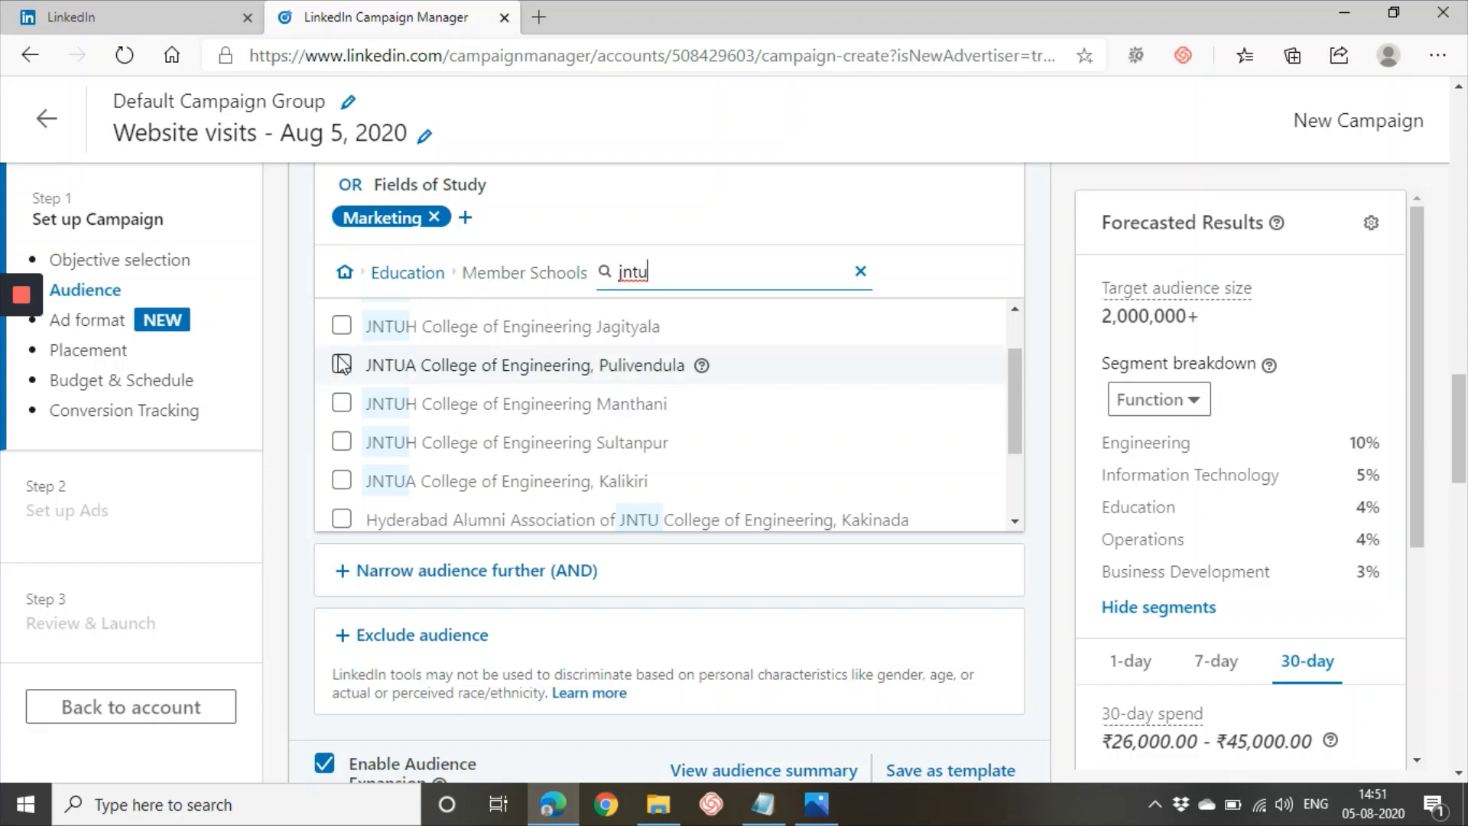
pyautogui.click(341, 364)
pyautogui.click(394, 275)
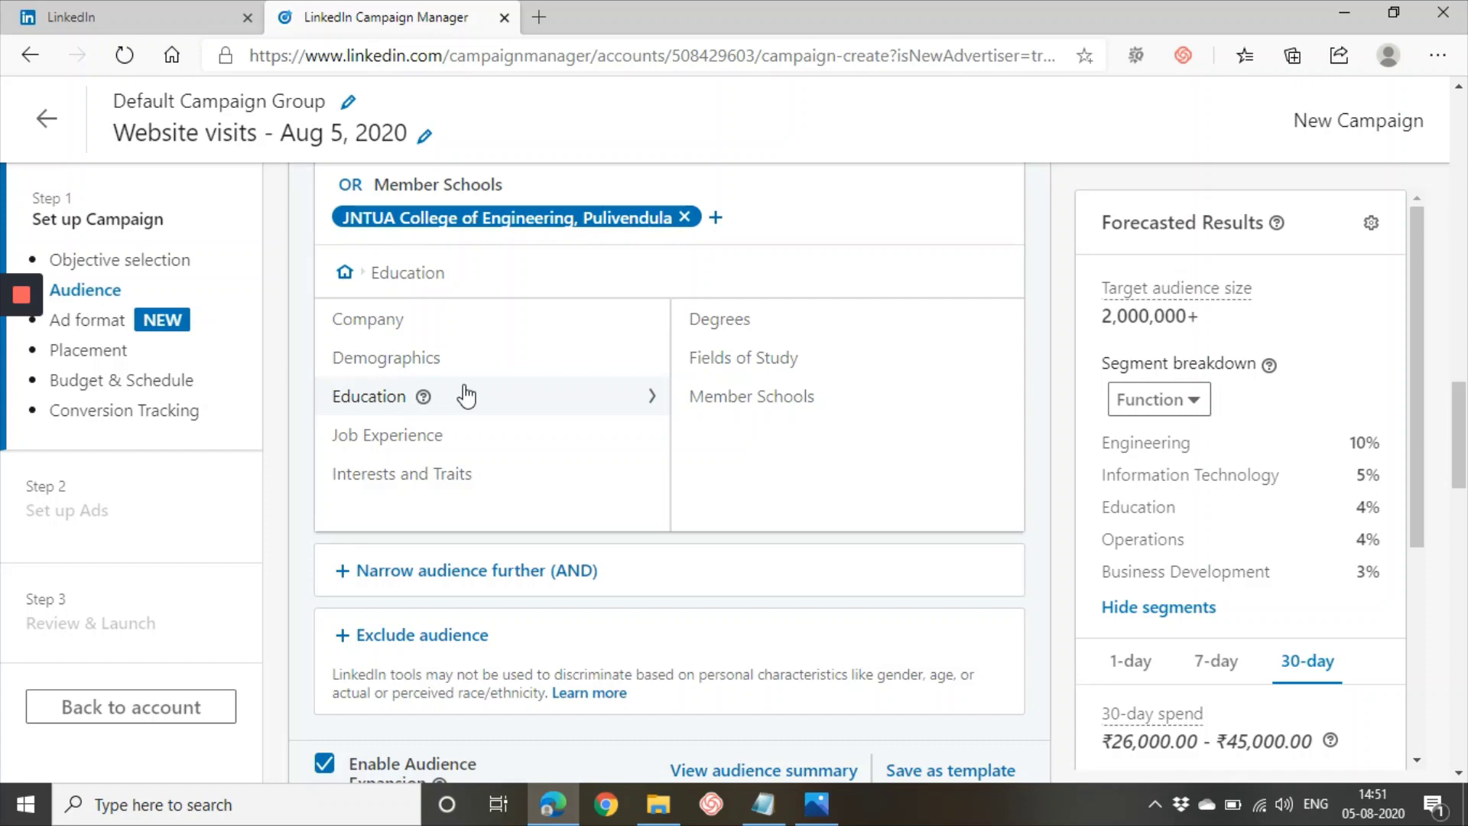
# Look through the Job Functions under Job Experience and include Marketing in the target audience
pyautogui.click(426, 442)
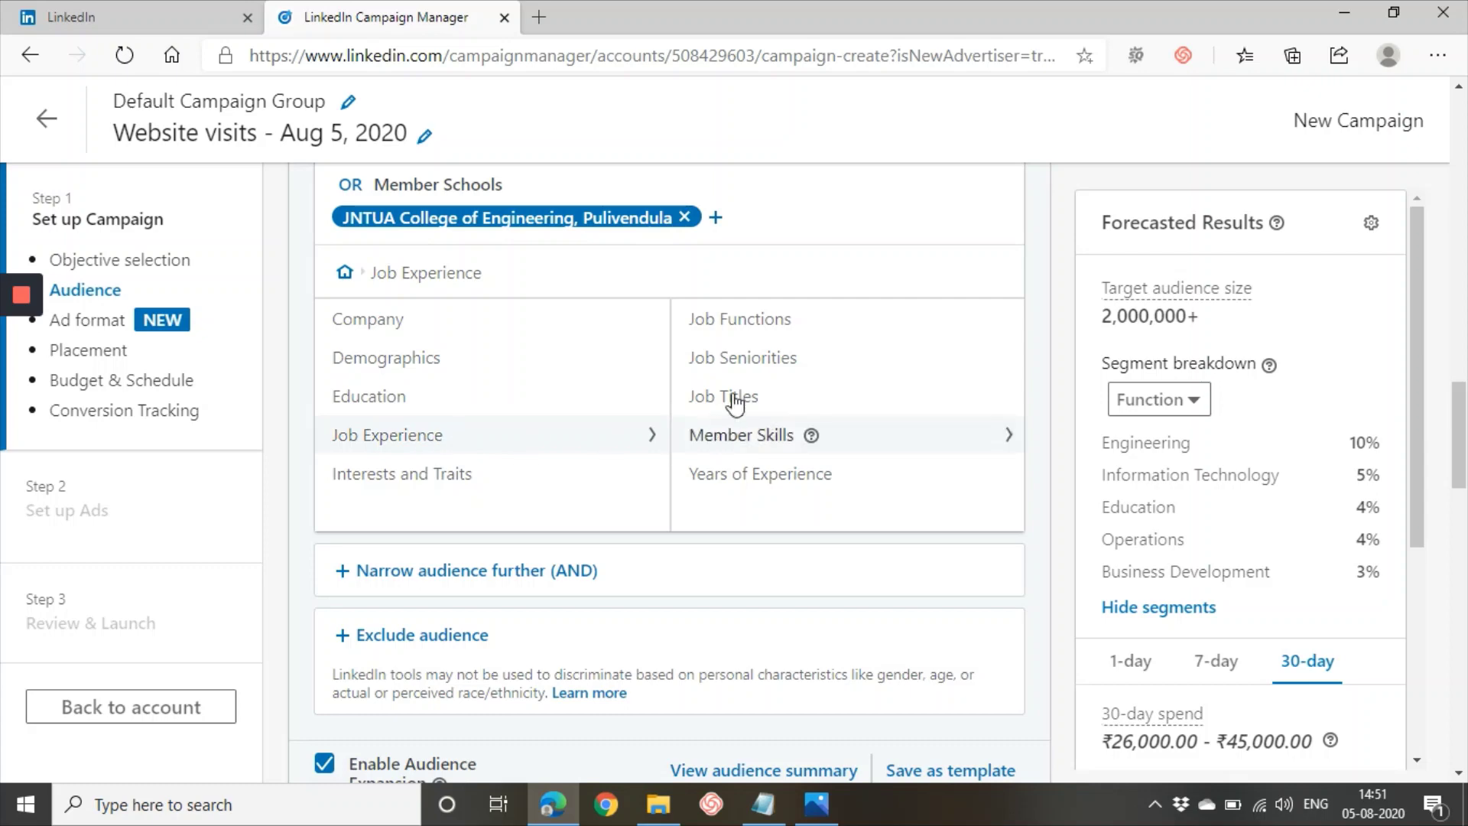
pyautogui.moveTo(807, 327)
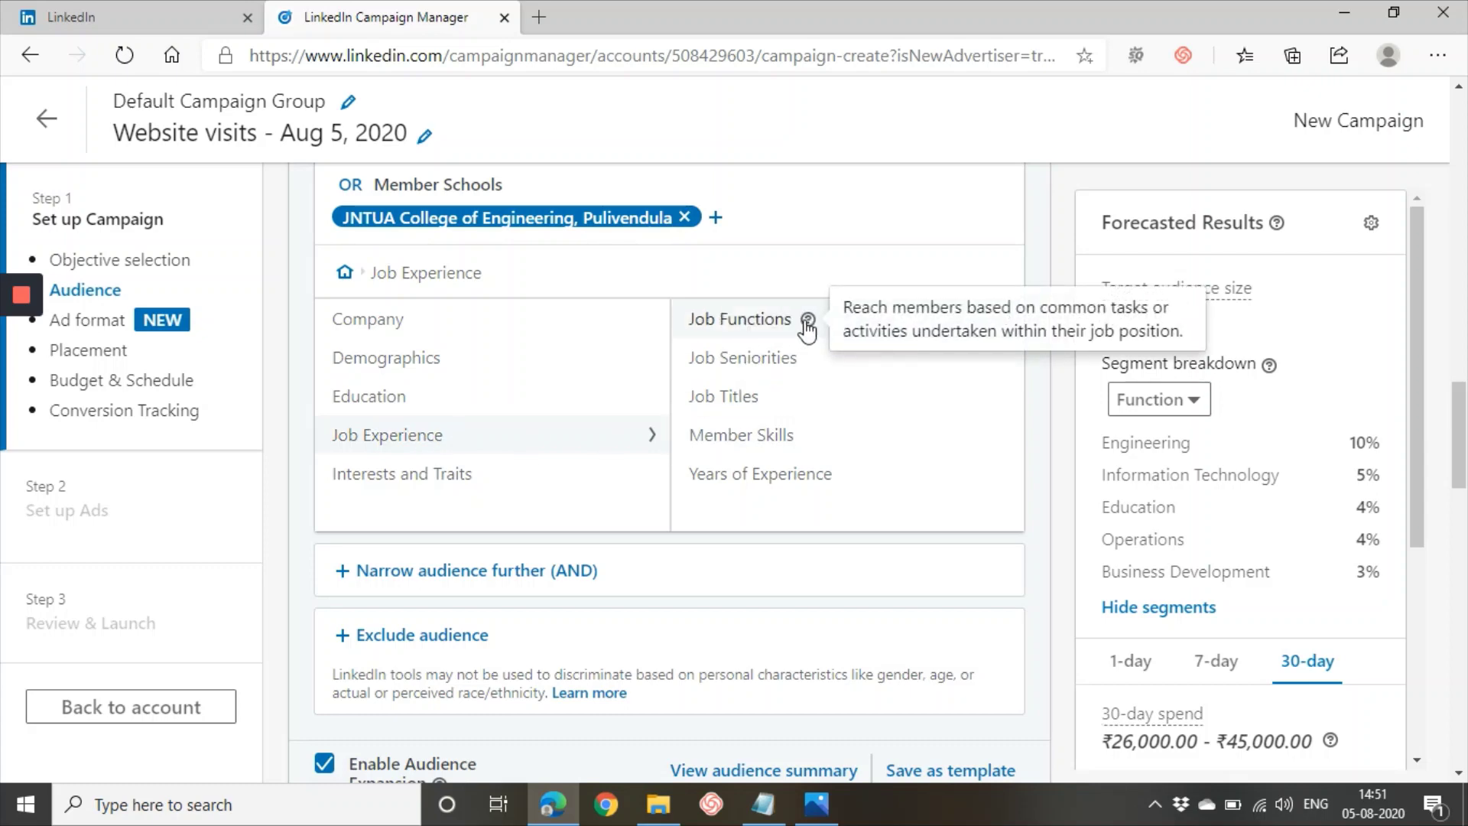
pyautogui.click(749, 331)
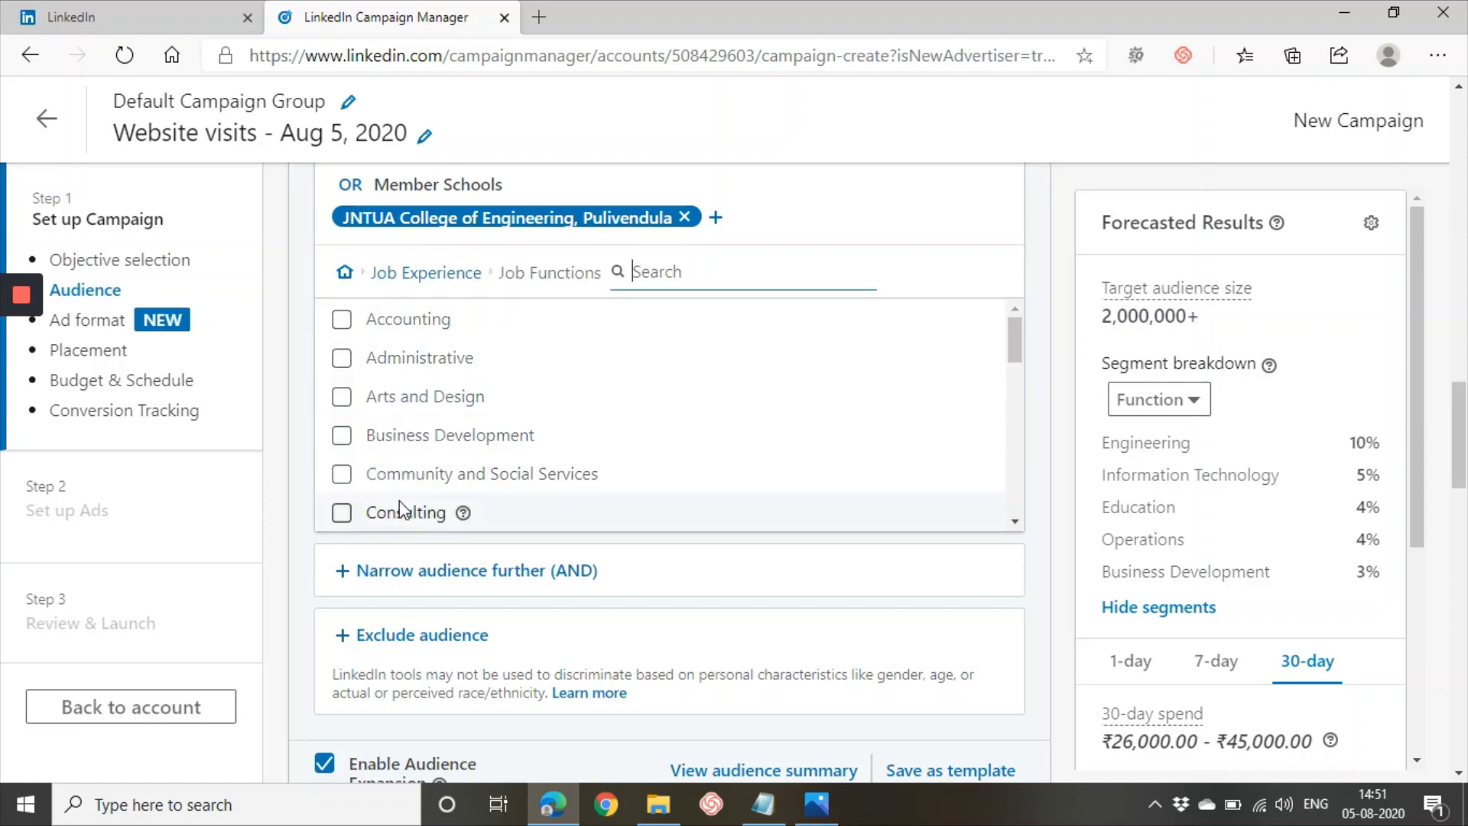
pyautogui.scroll(-3, 407, 432)
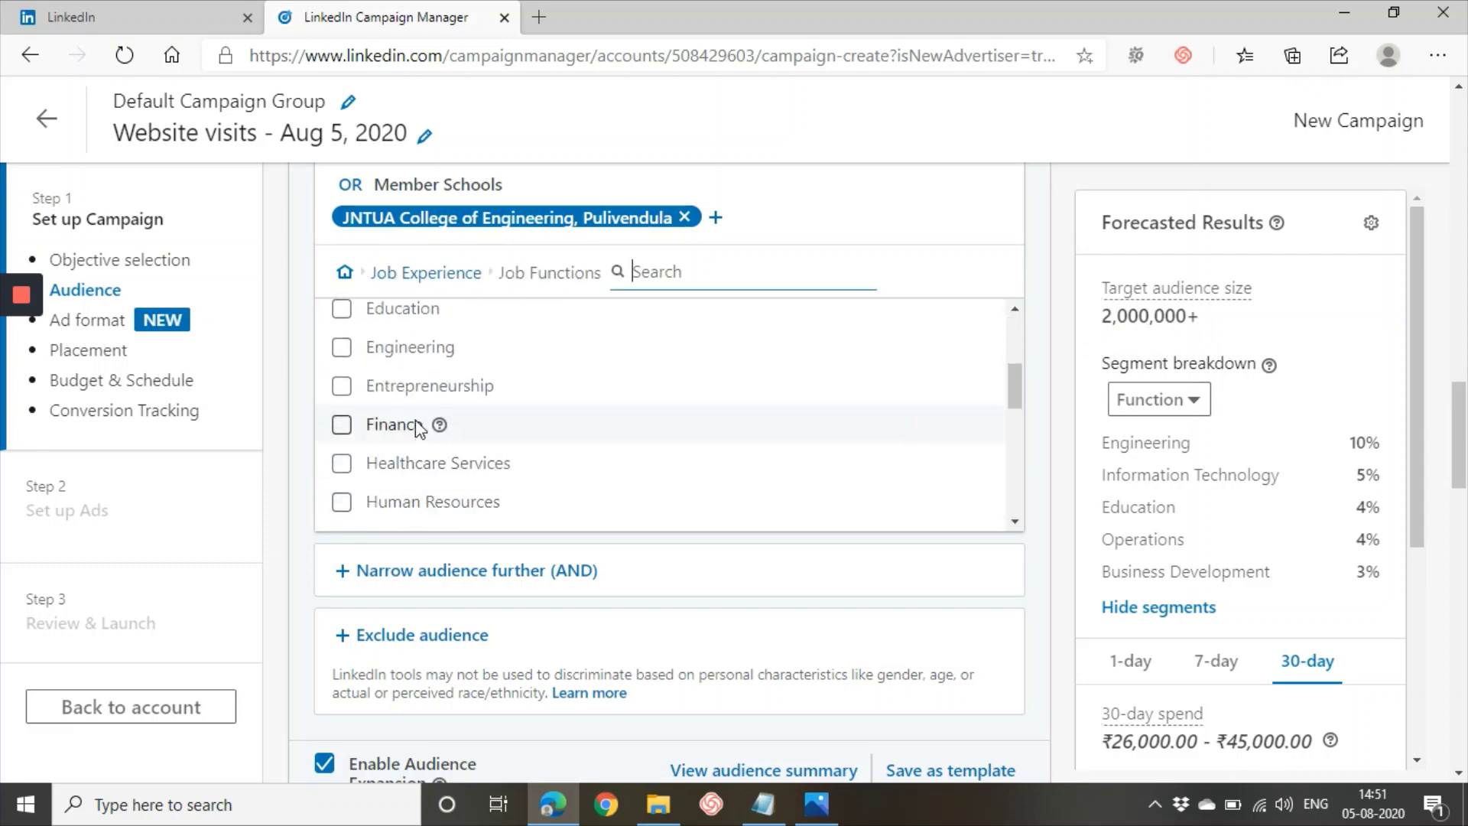
pyautogui.scroll(-2, 413, 427)
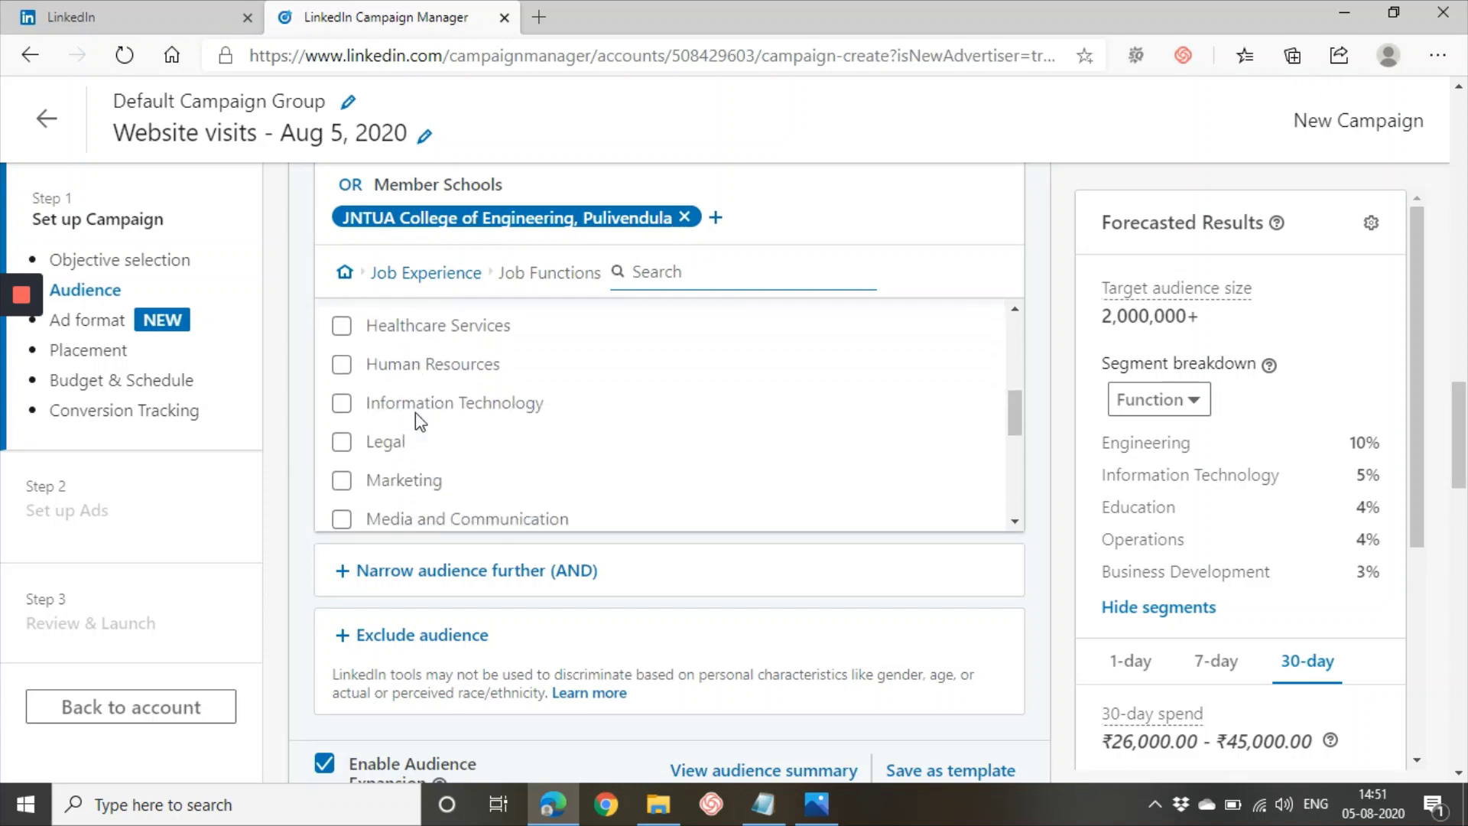
pyautogui.click(390, 478)
pyautogui.click(398, 279)
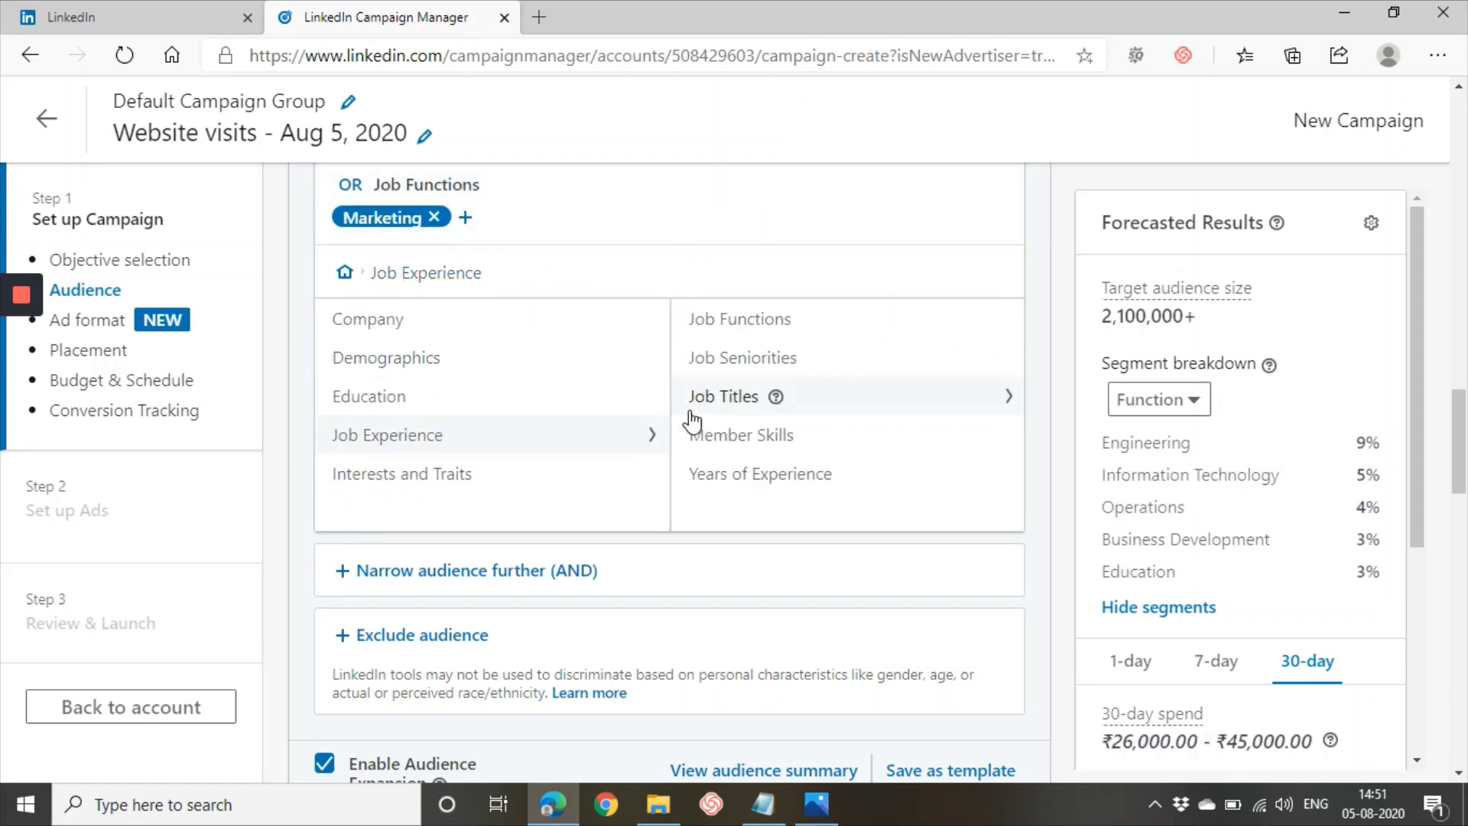
# Include the Training and Entry job seniorities from Job Experience in the target audience
pyautogui.moveTo(815, 365)
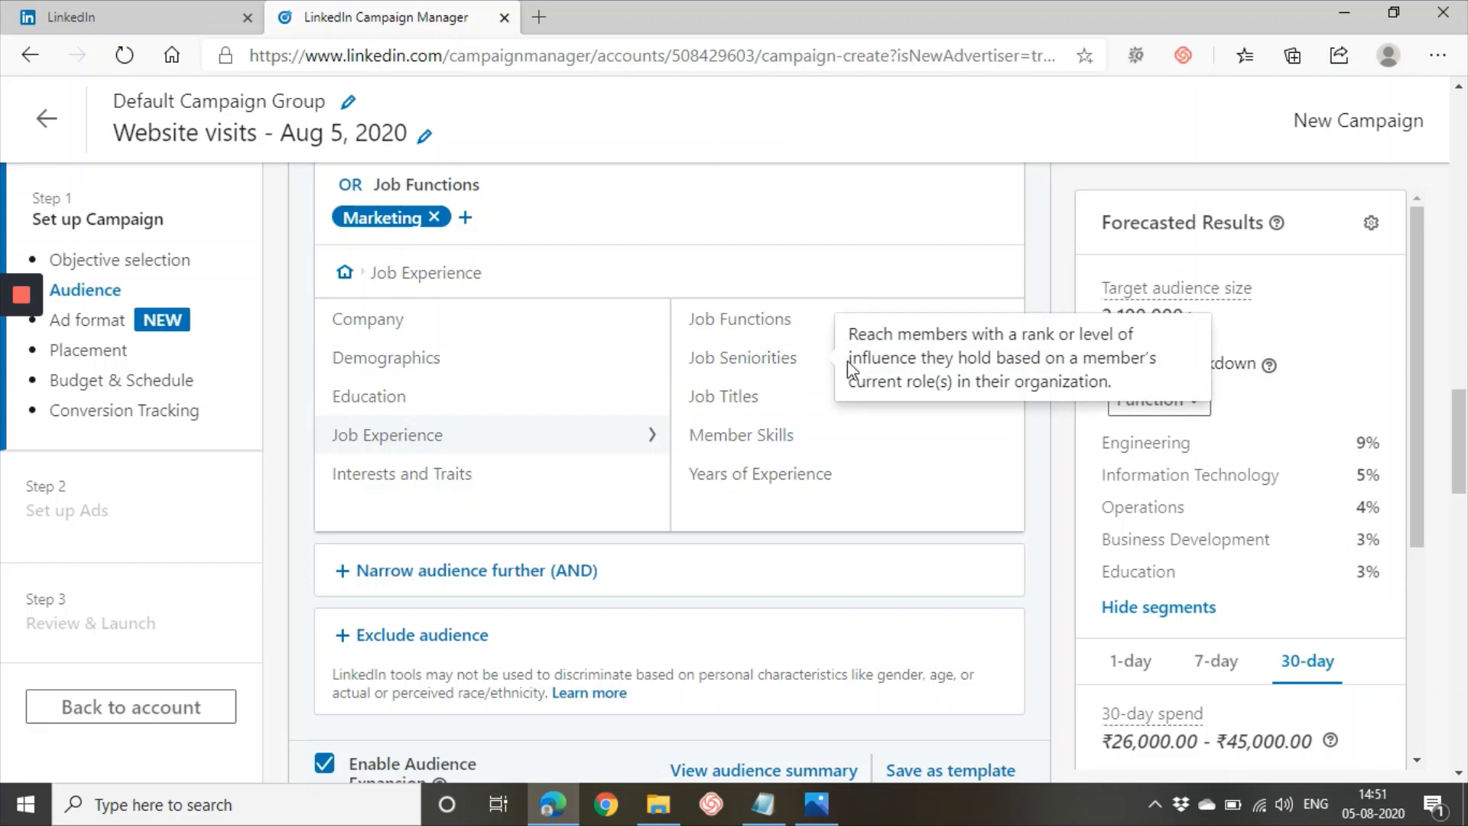
pyautogui.click(765, 370)
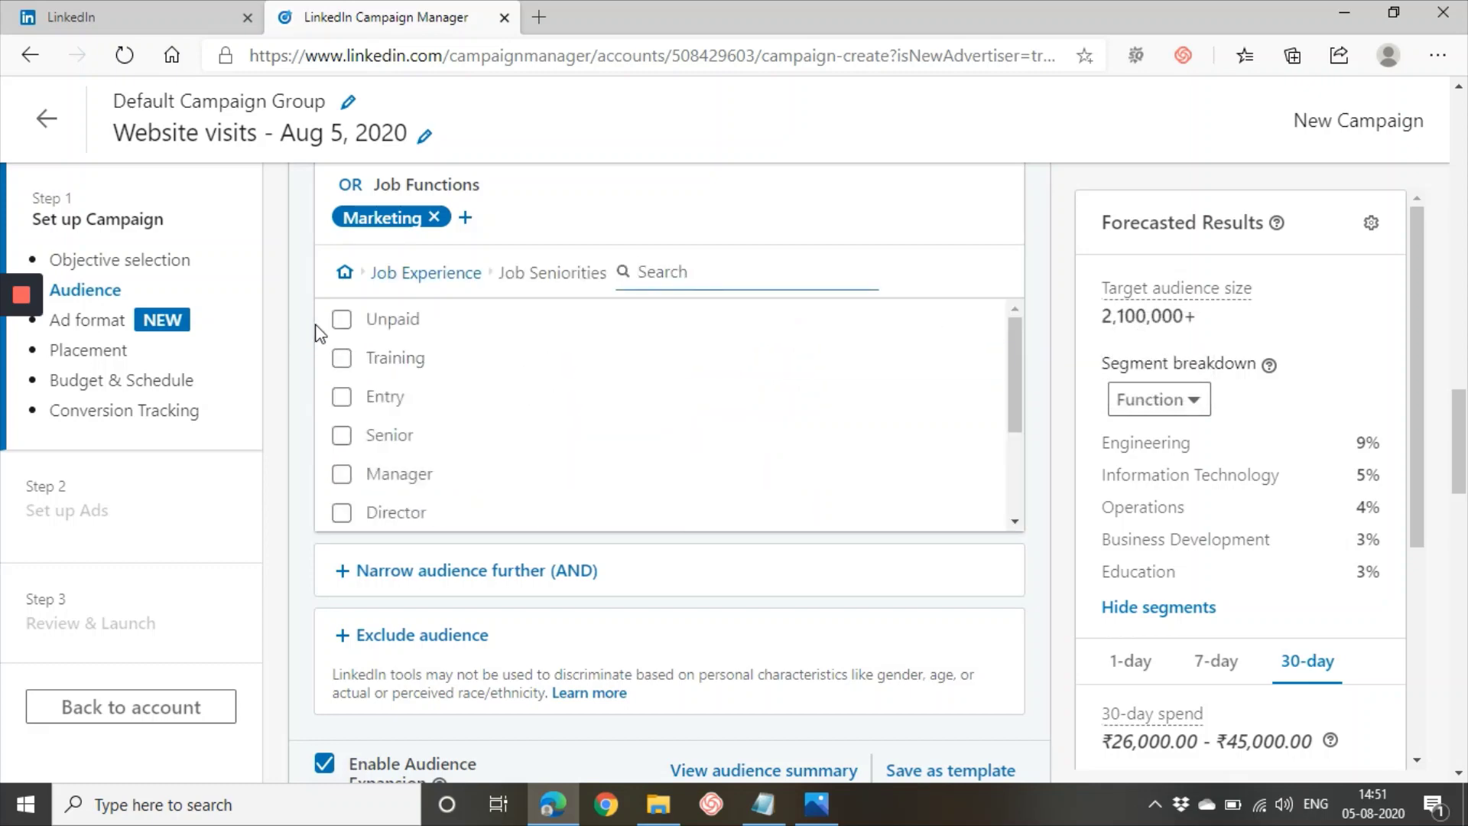
pyautogui.click(380, 367)
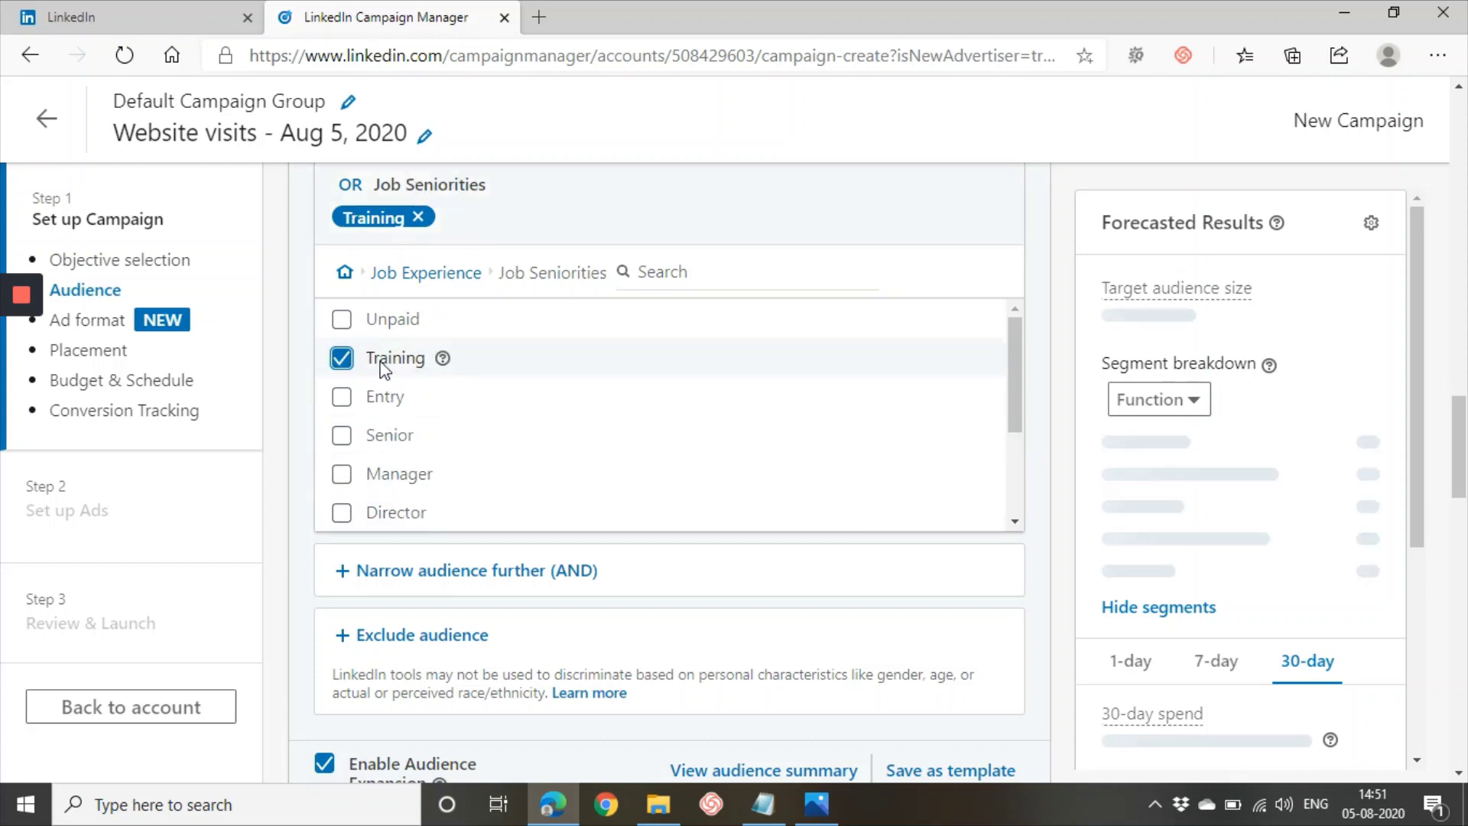
pyautogui.click(373, 400)
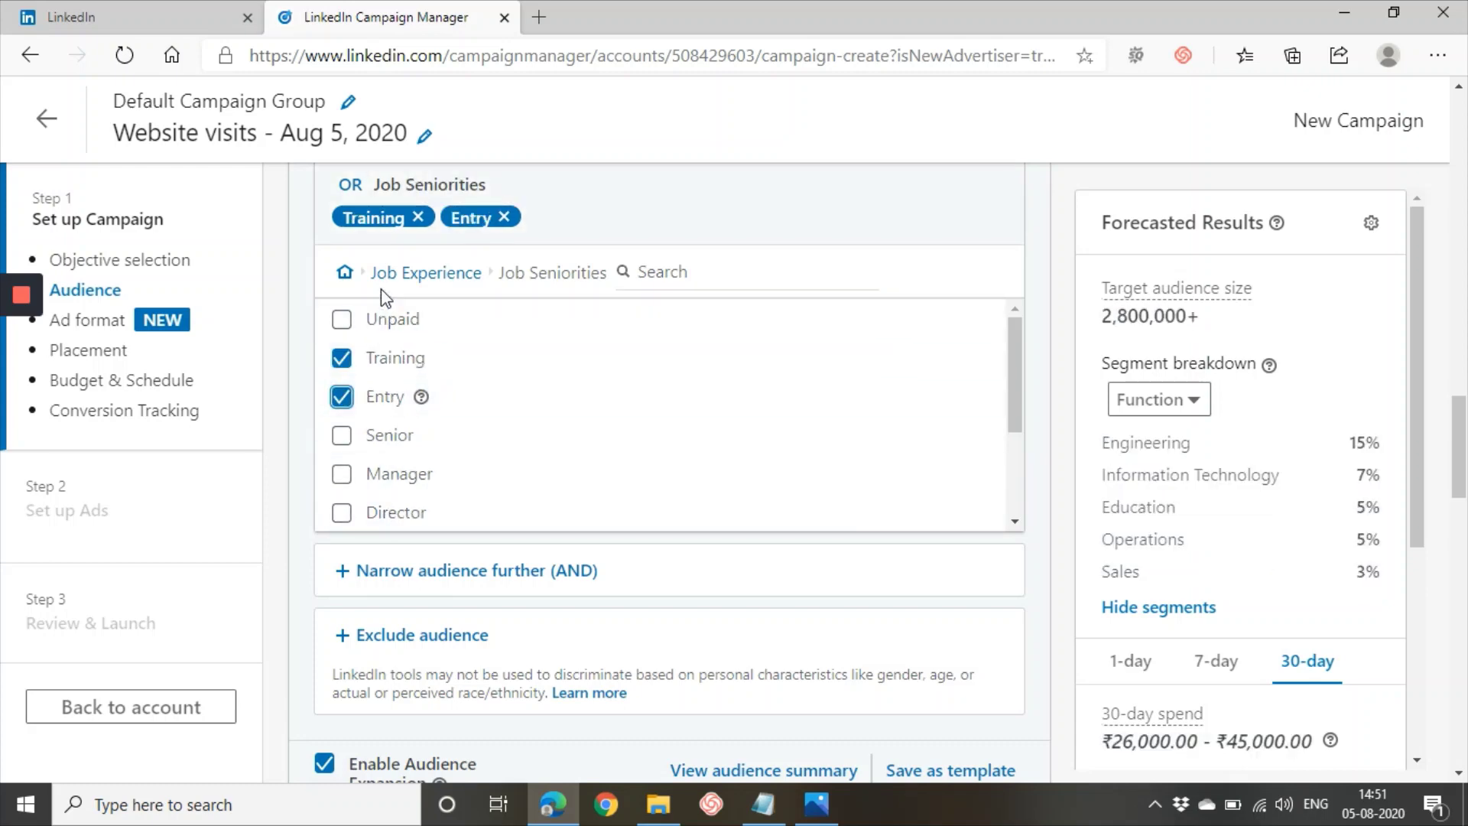
pyautogui.click(345, 273)
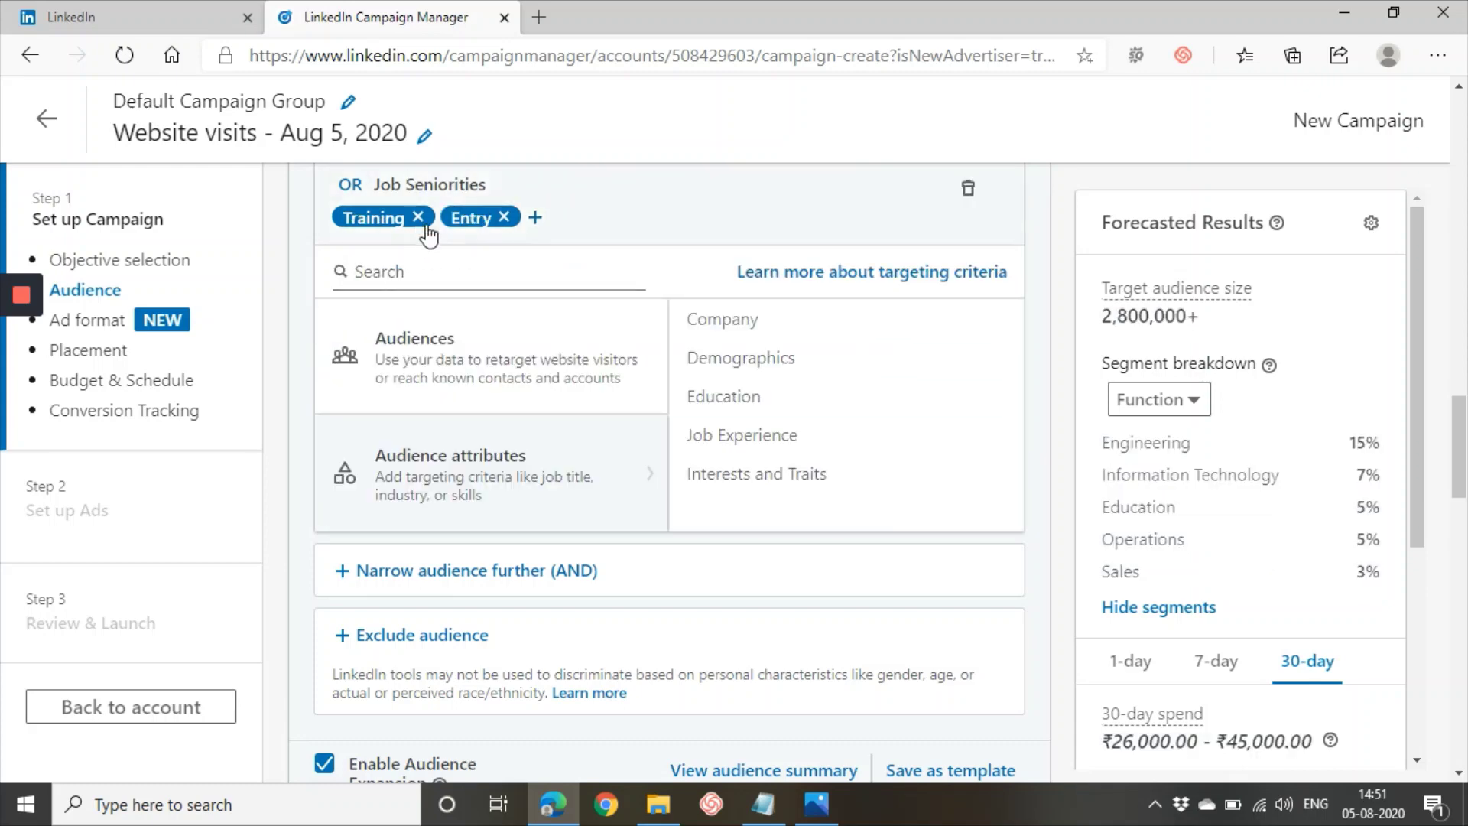
# Search Job Titles under Job Experience for "tr" and include Trainee in the target audience
pyautogui.click(778, 435)
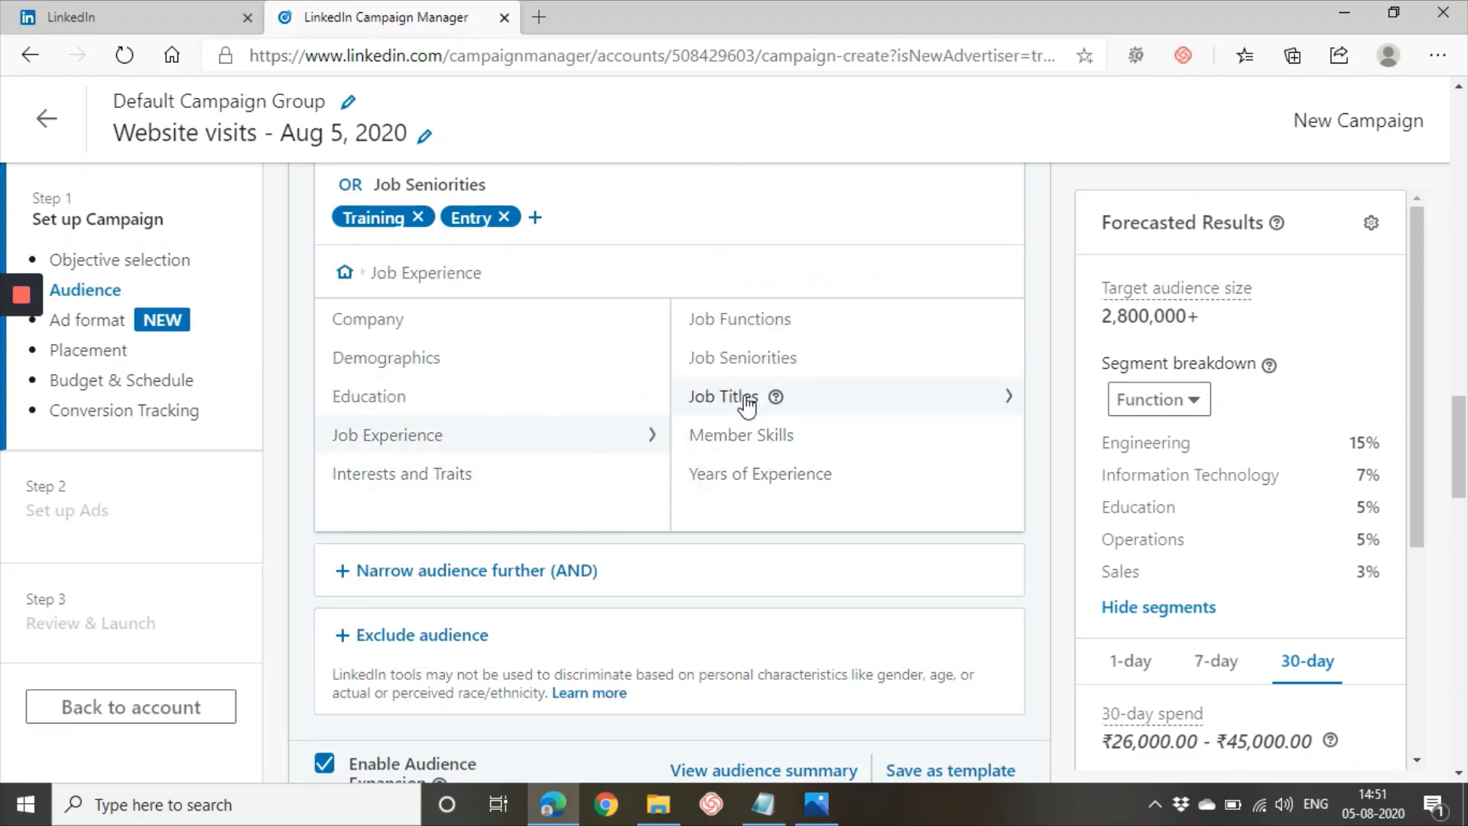
pyautogui.click(846, 403)
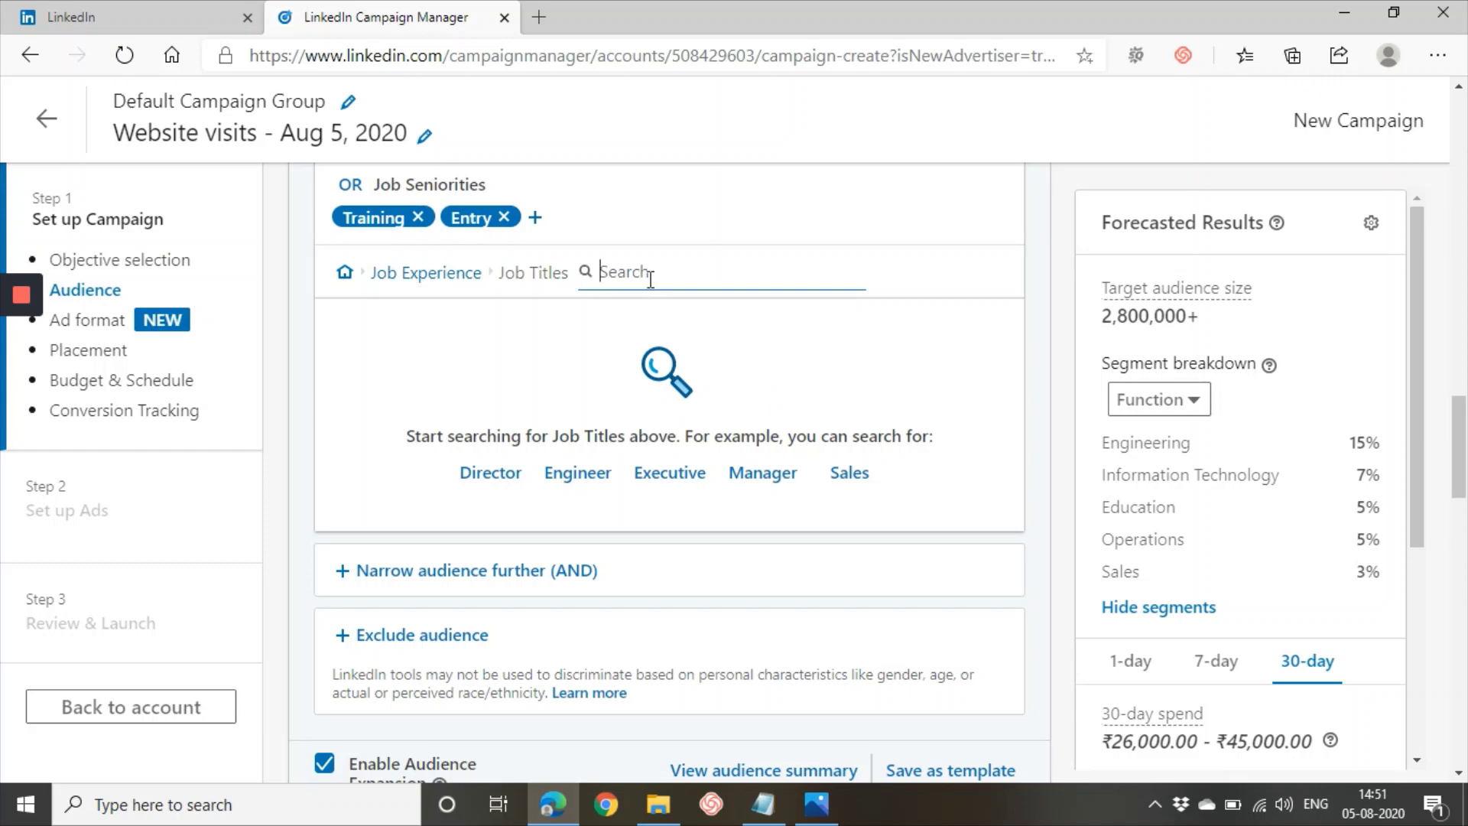
pyautogui.write('tr')
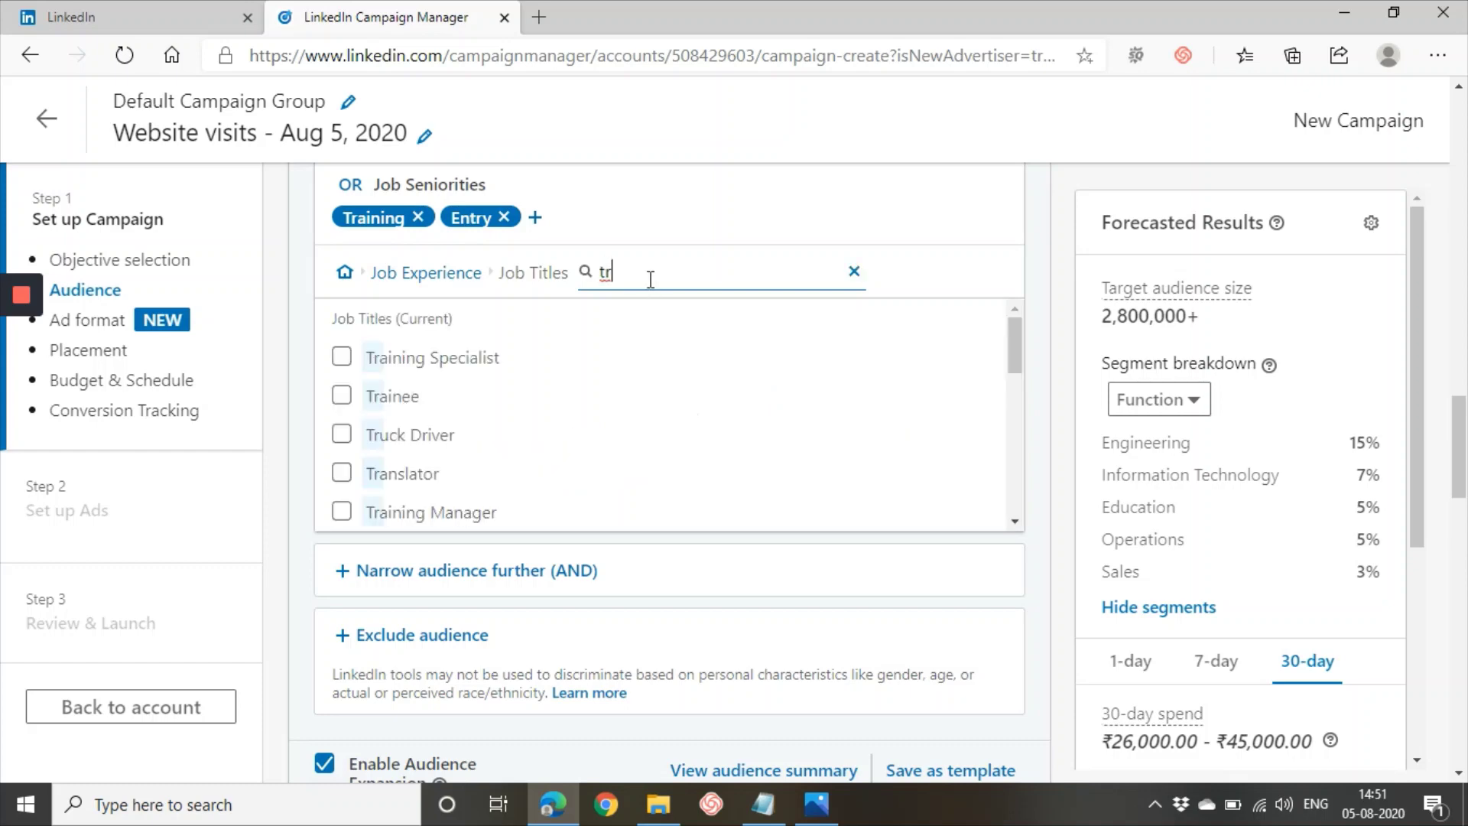
pyautogui.click(377, 399)
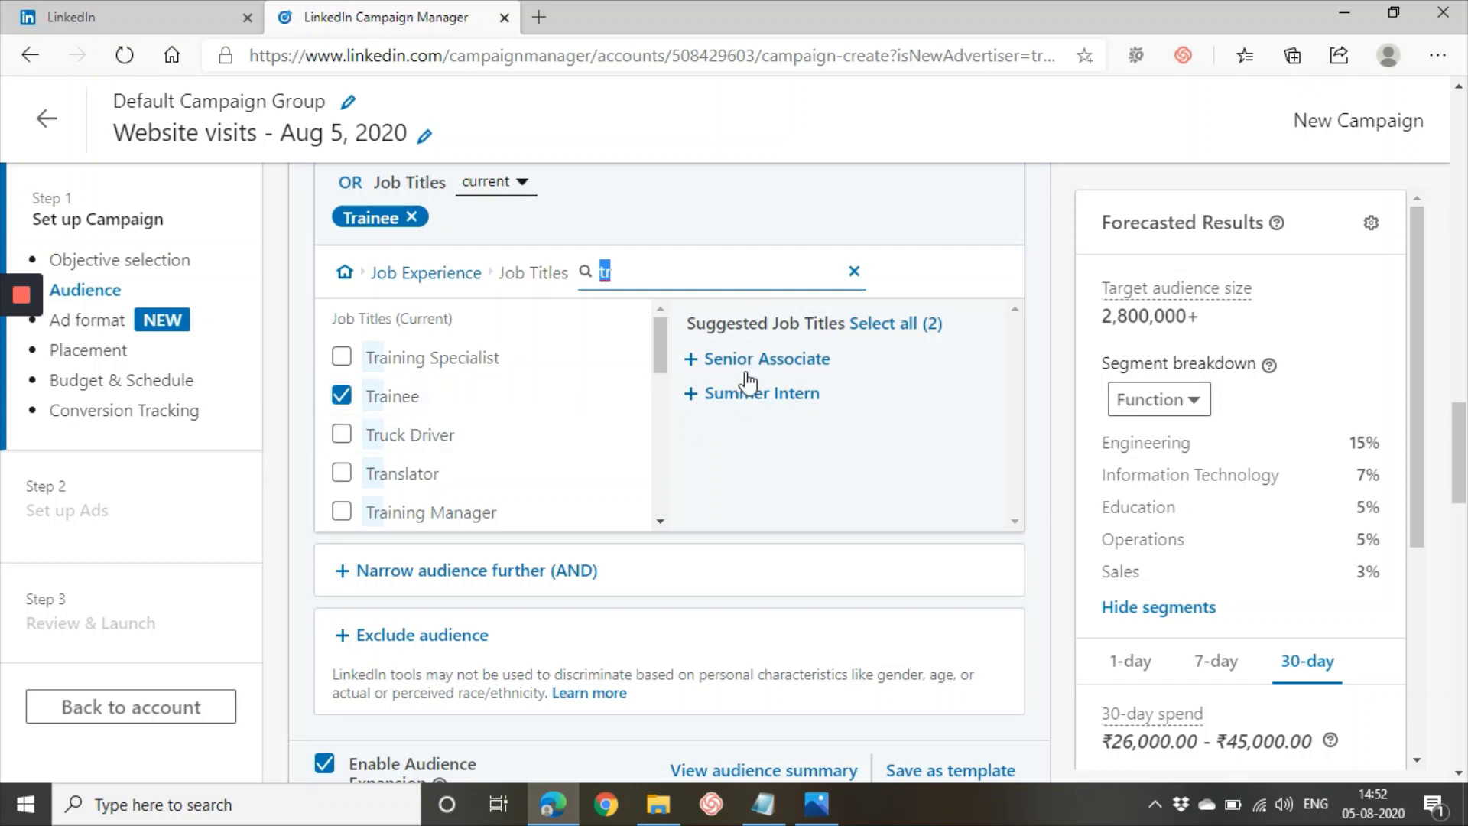
pyautogui.click(404, 280)
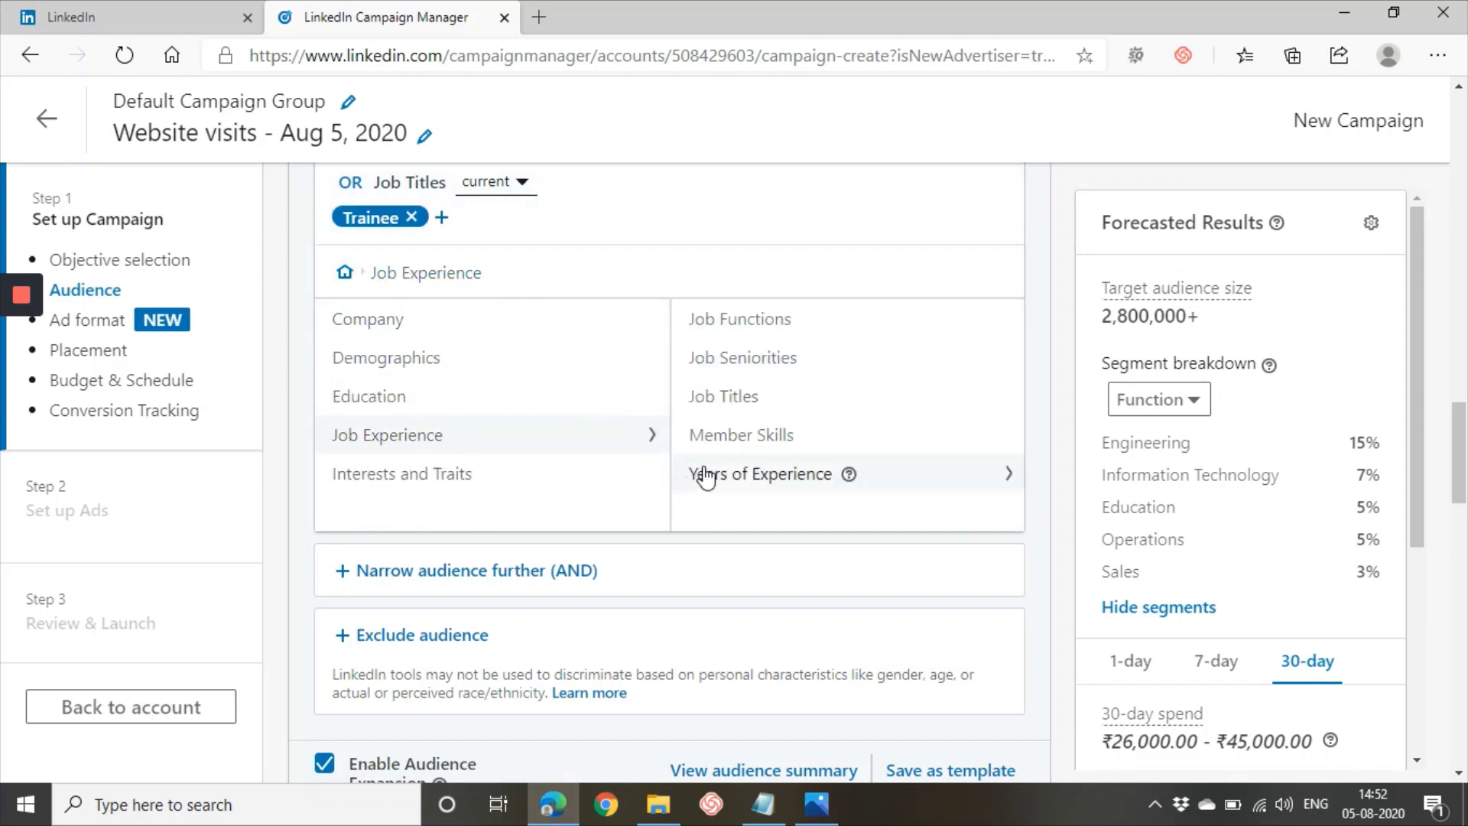
# Search Member Skills for "comm" and include Communication and Customer Service in the target audience
pyautogui.click(729, 436)
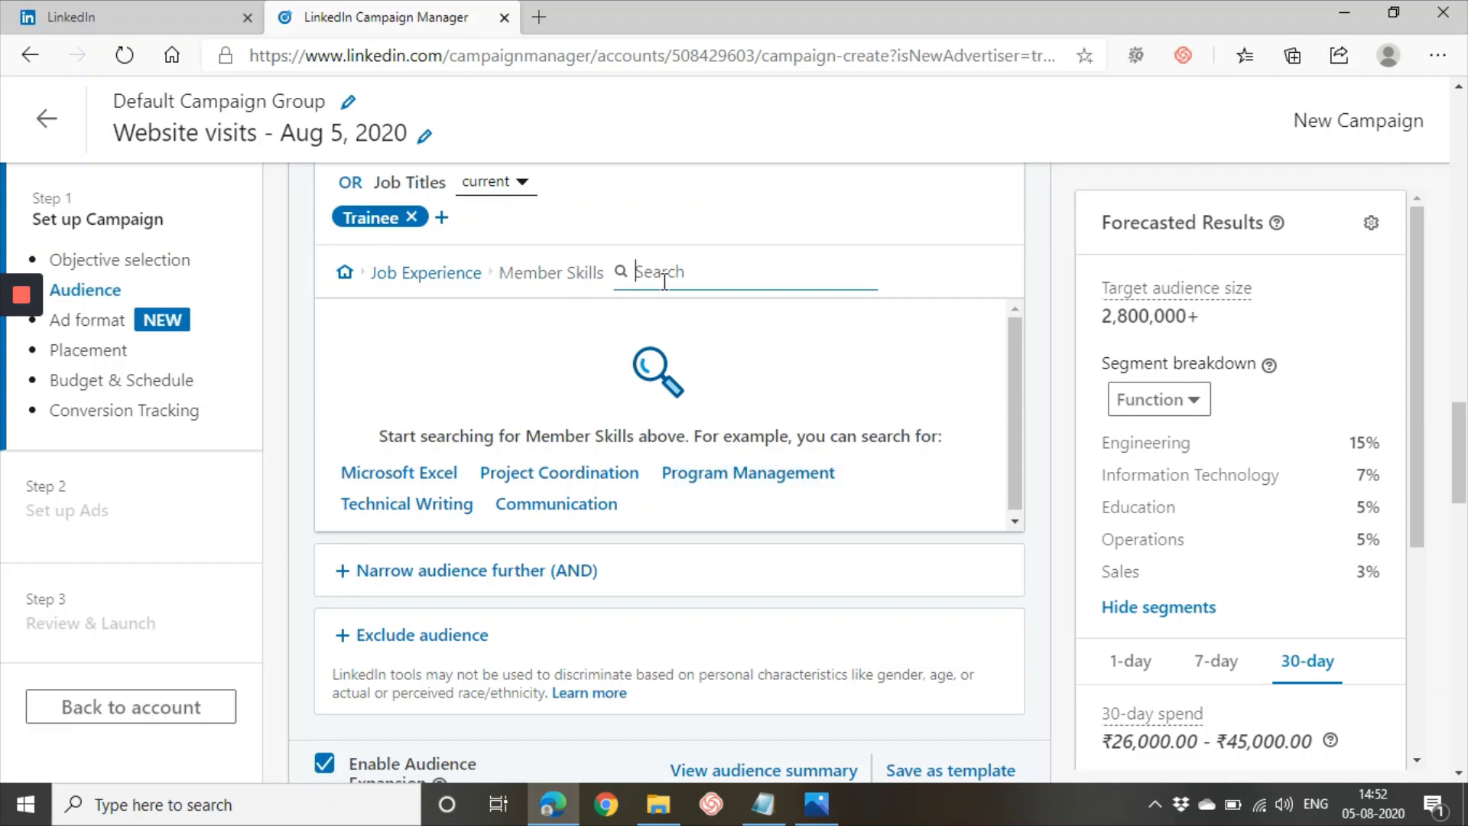
pyautogui.write('comm')
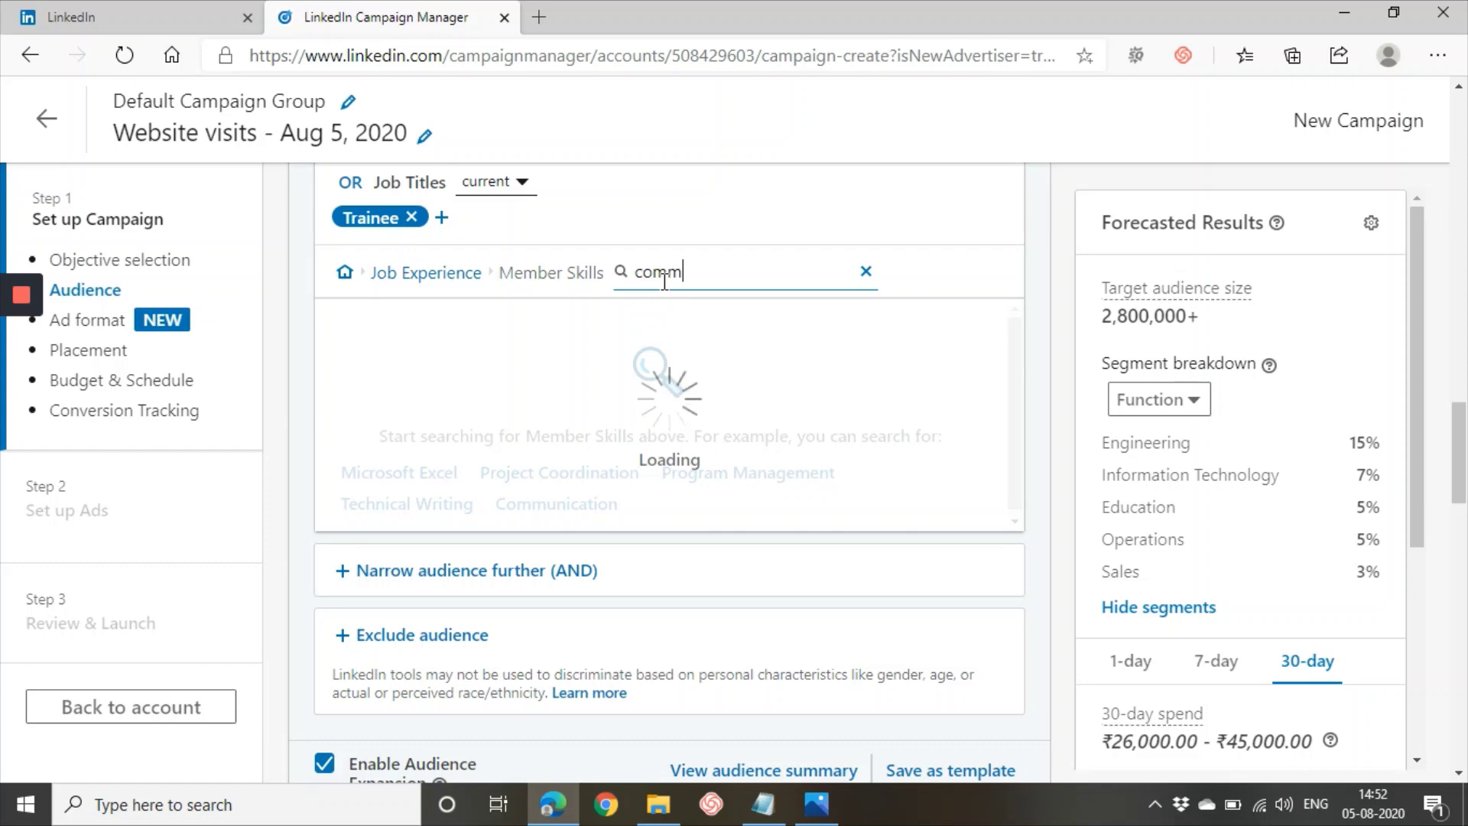
pyautogui.click(439, 318)
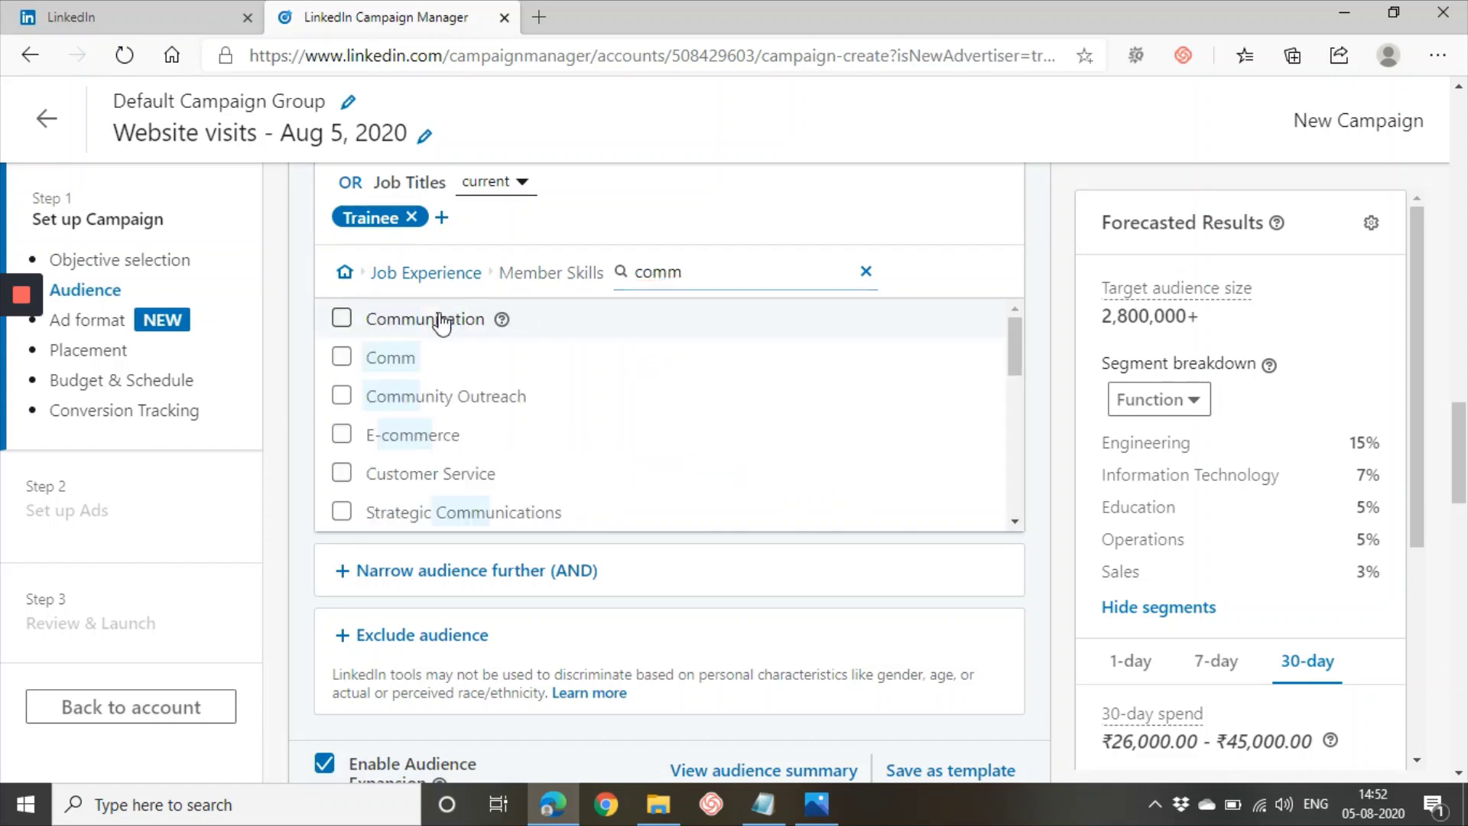
pyautogui.click(432, 488)
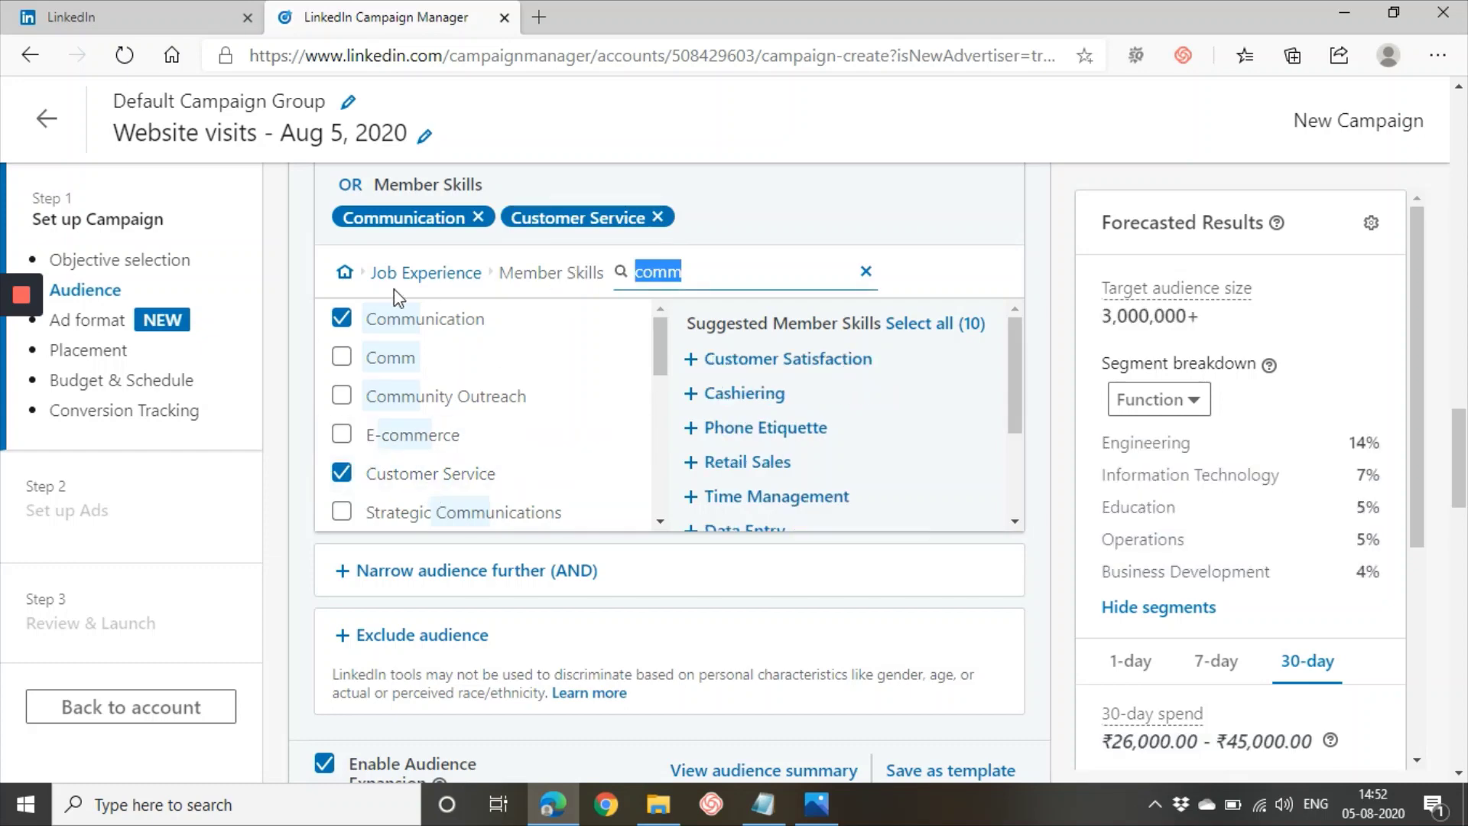
pyautogui.click(348, 274)
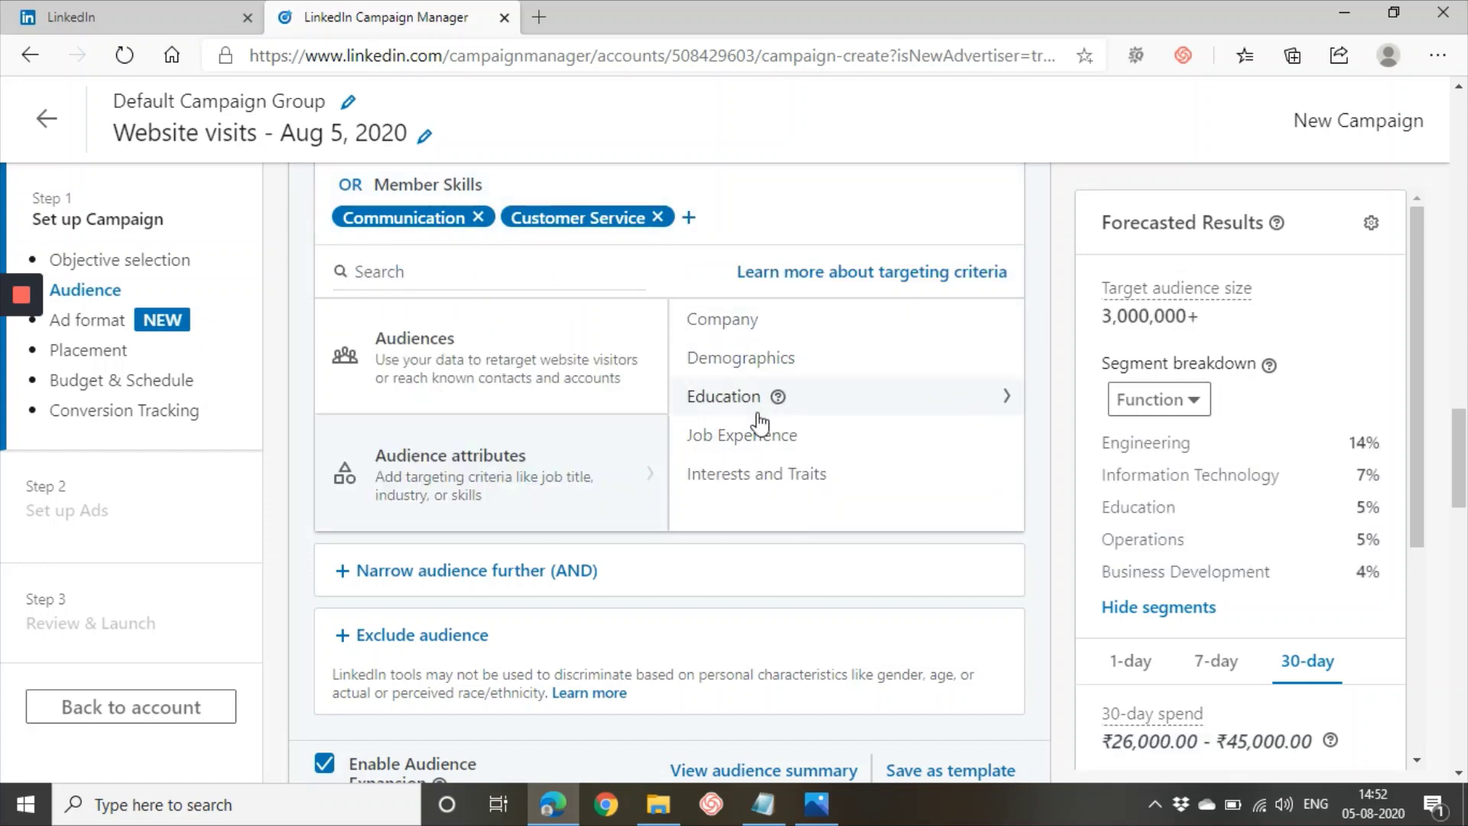
# Look at the Member Groups attribute under Interests and Traits and its description
pyautogui.click(755, 475)
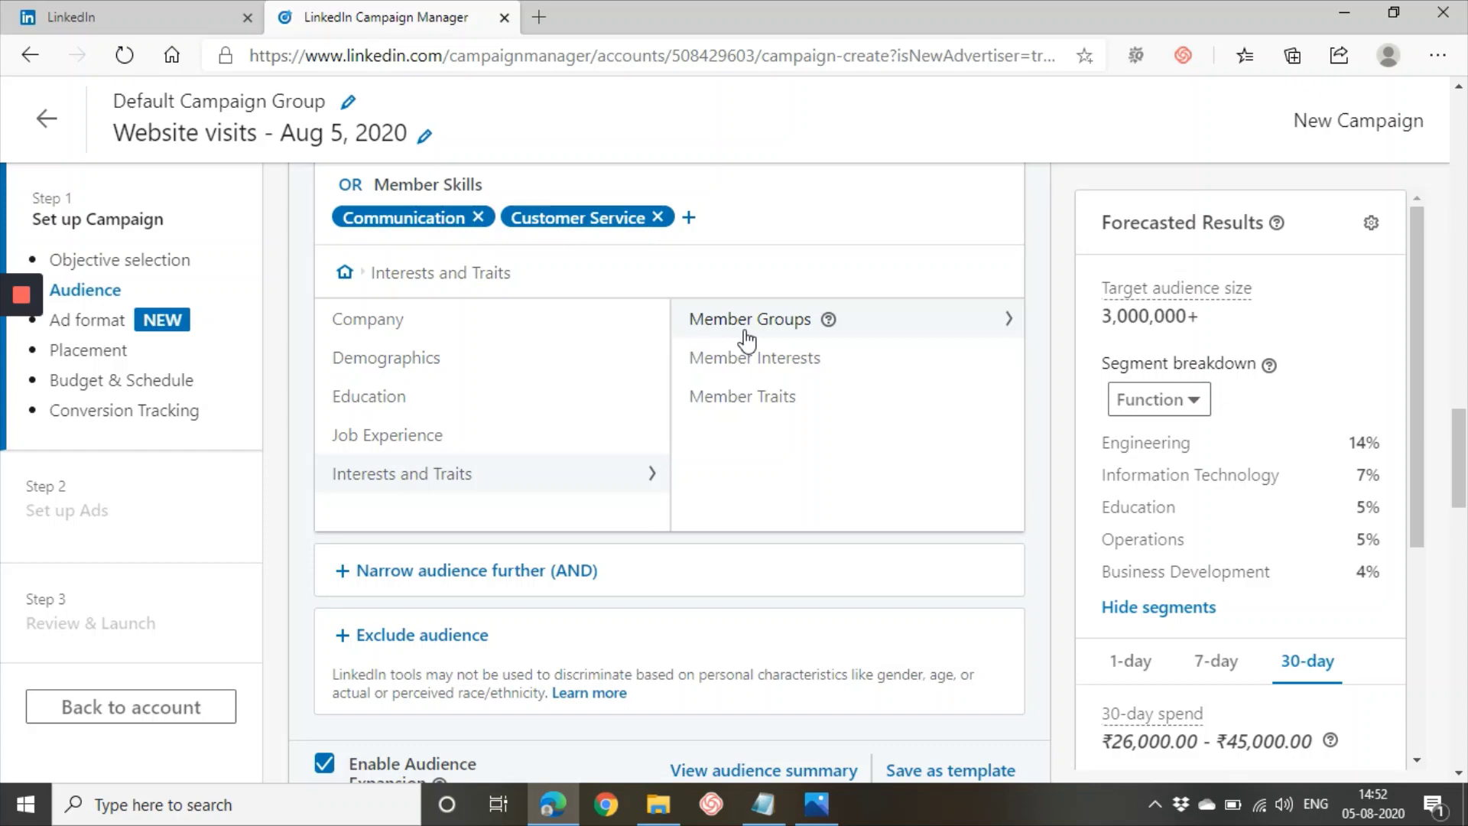
pyautogui.moveTo(827, 325)
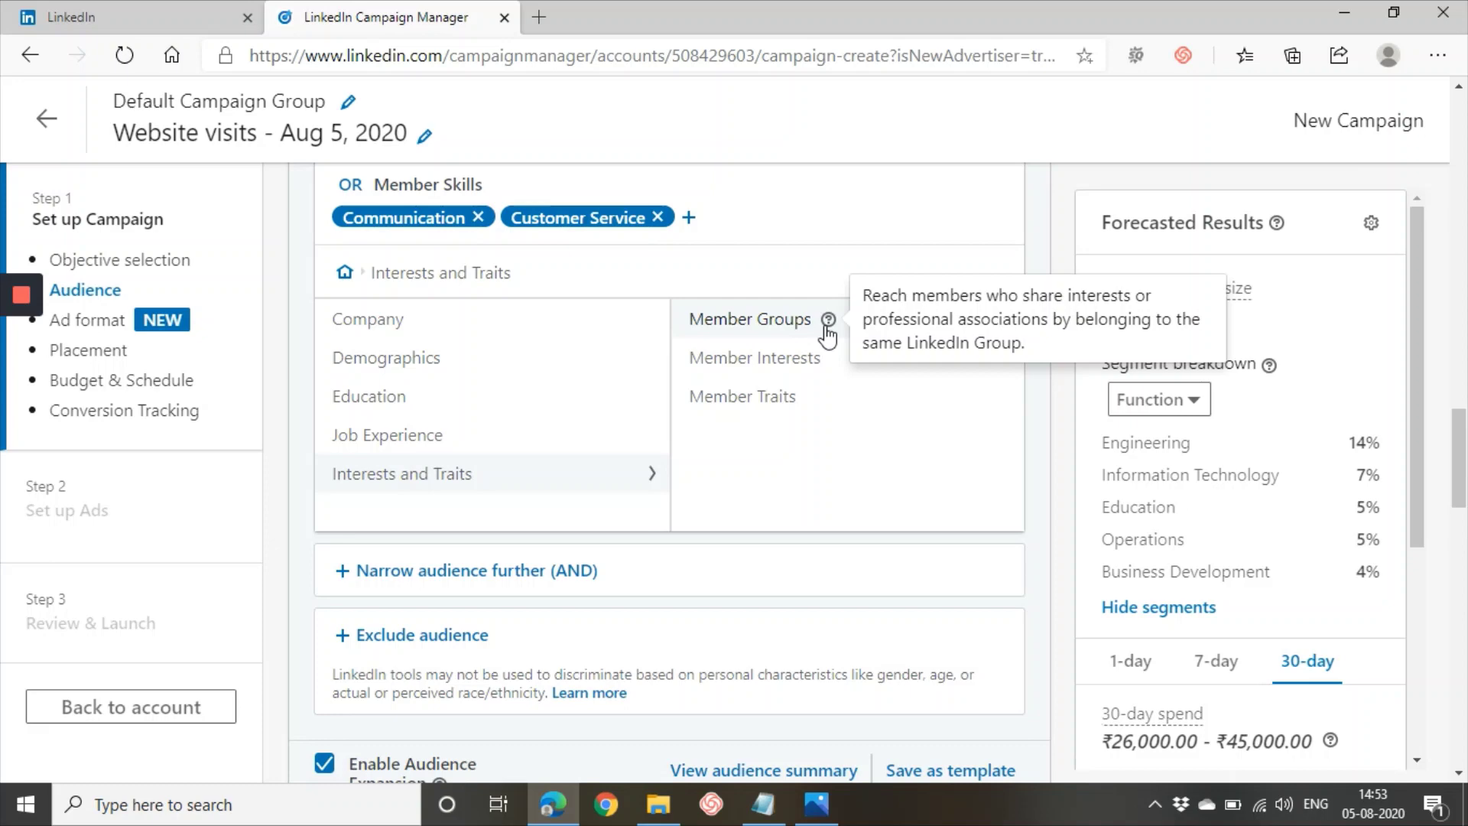
pyautogui.click(796, 328)
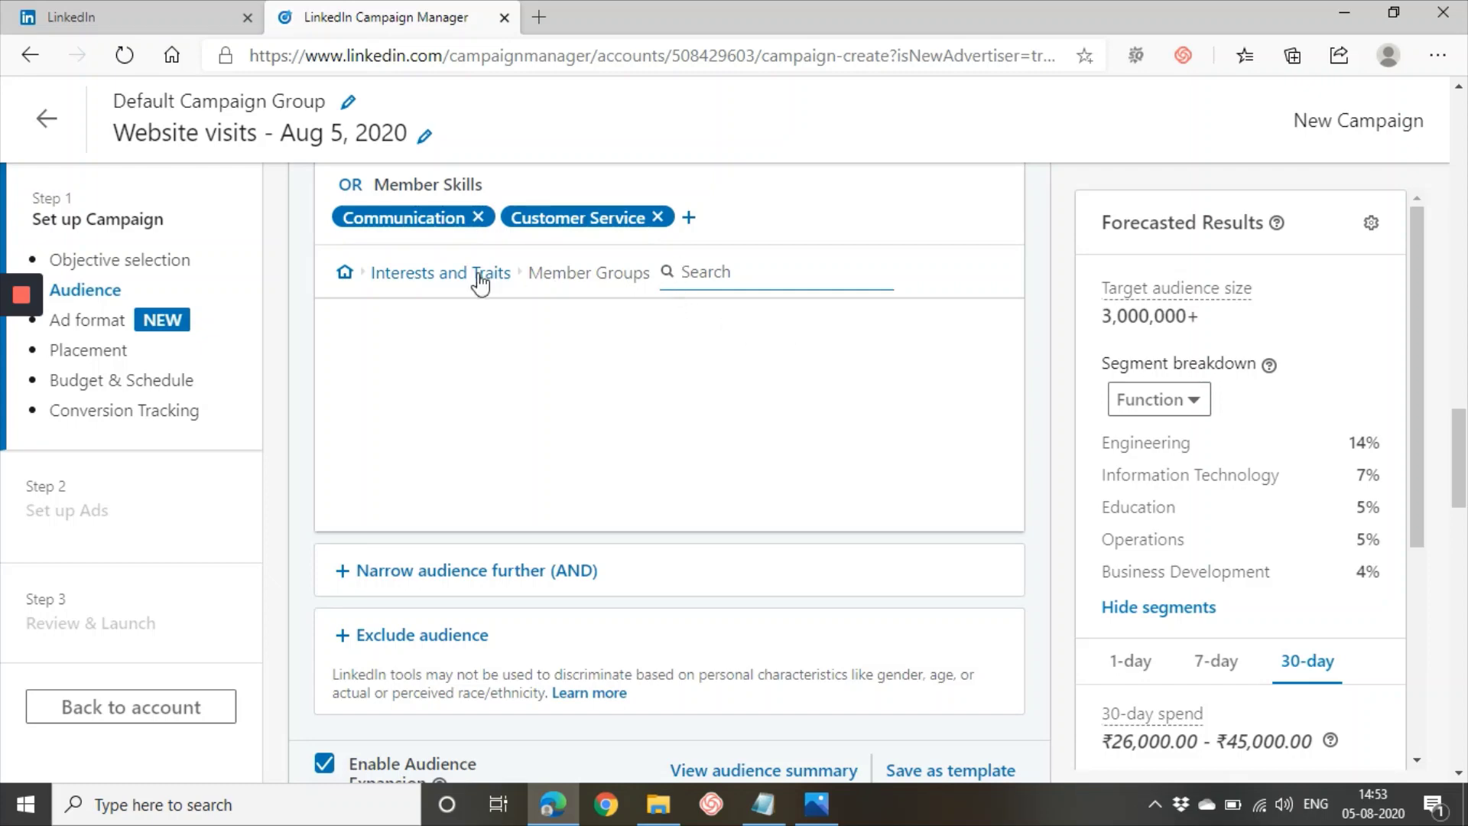
pyautogui.click(400, 280)
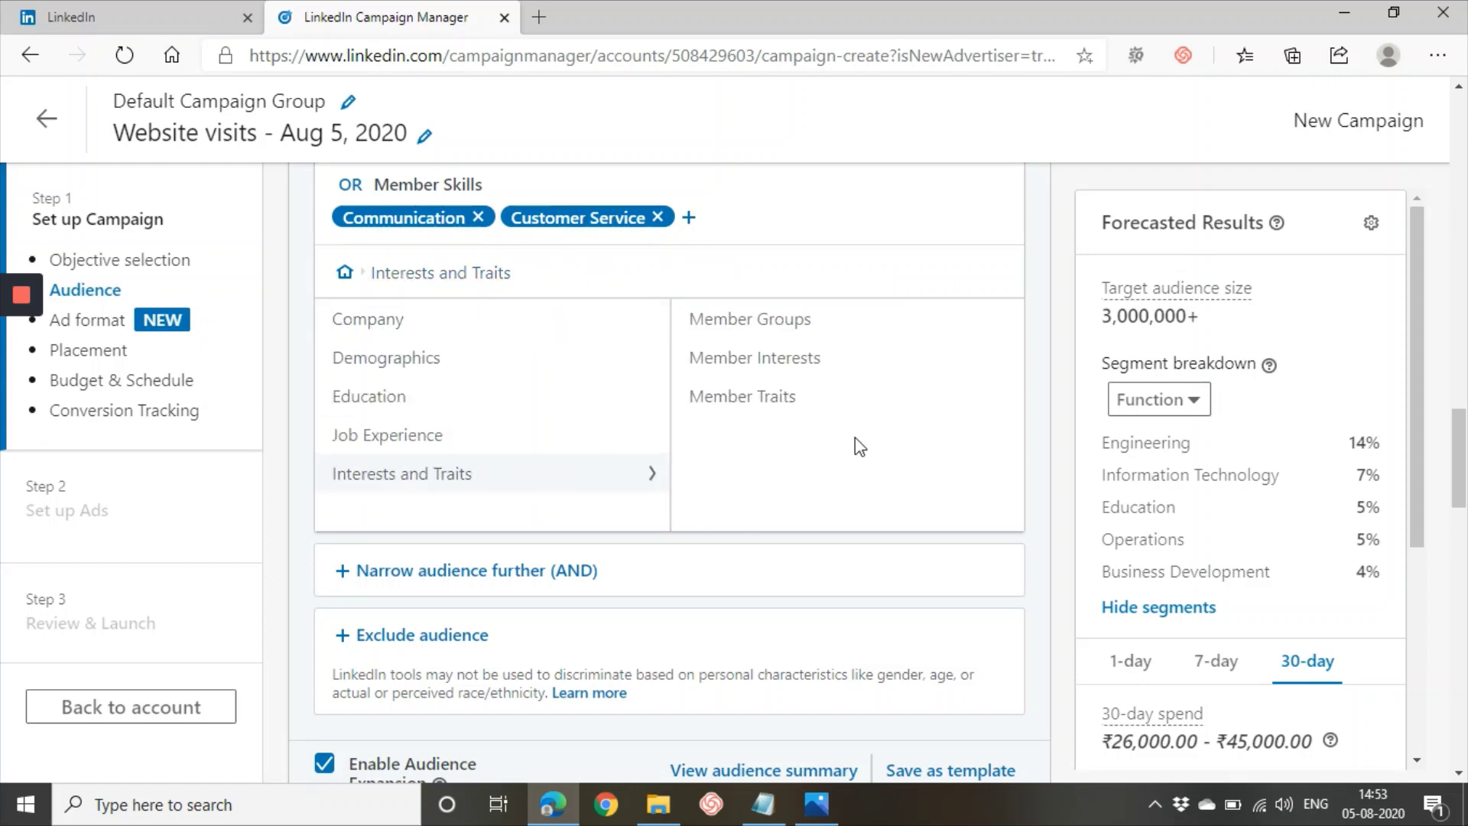
# Search Member Interests for "marketing" and include Affiliate Marketing, Content Marketing and Digital Marketing in the target audience
pyautogui.click(753, 359)
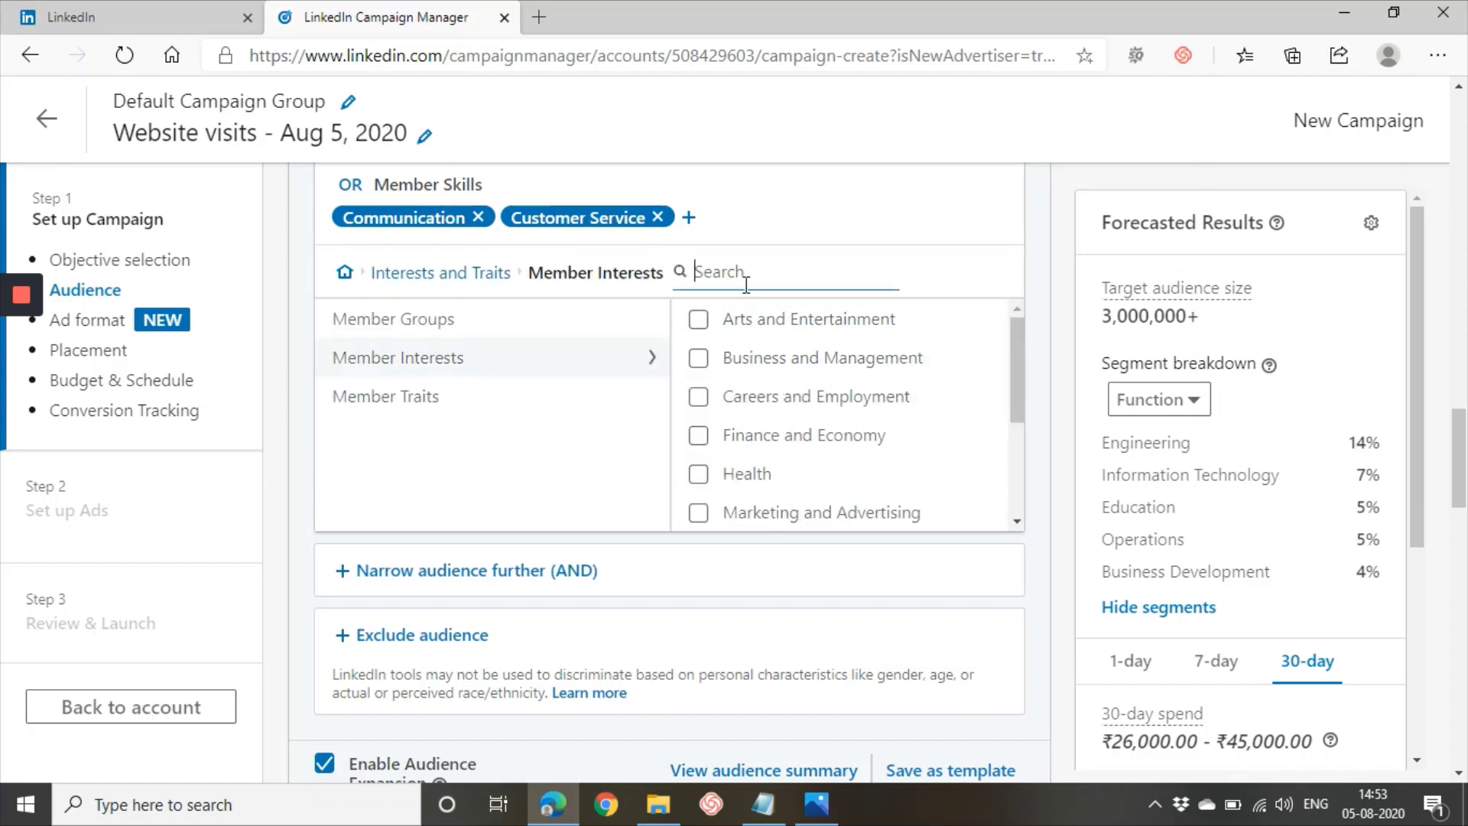
pyautogui.write('marketing')
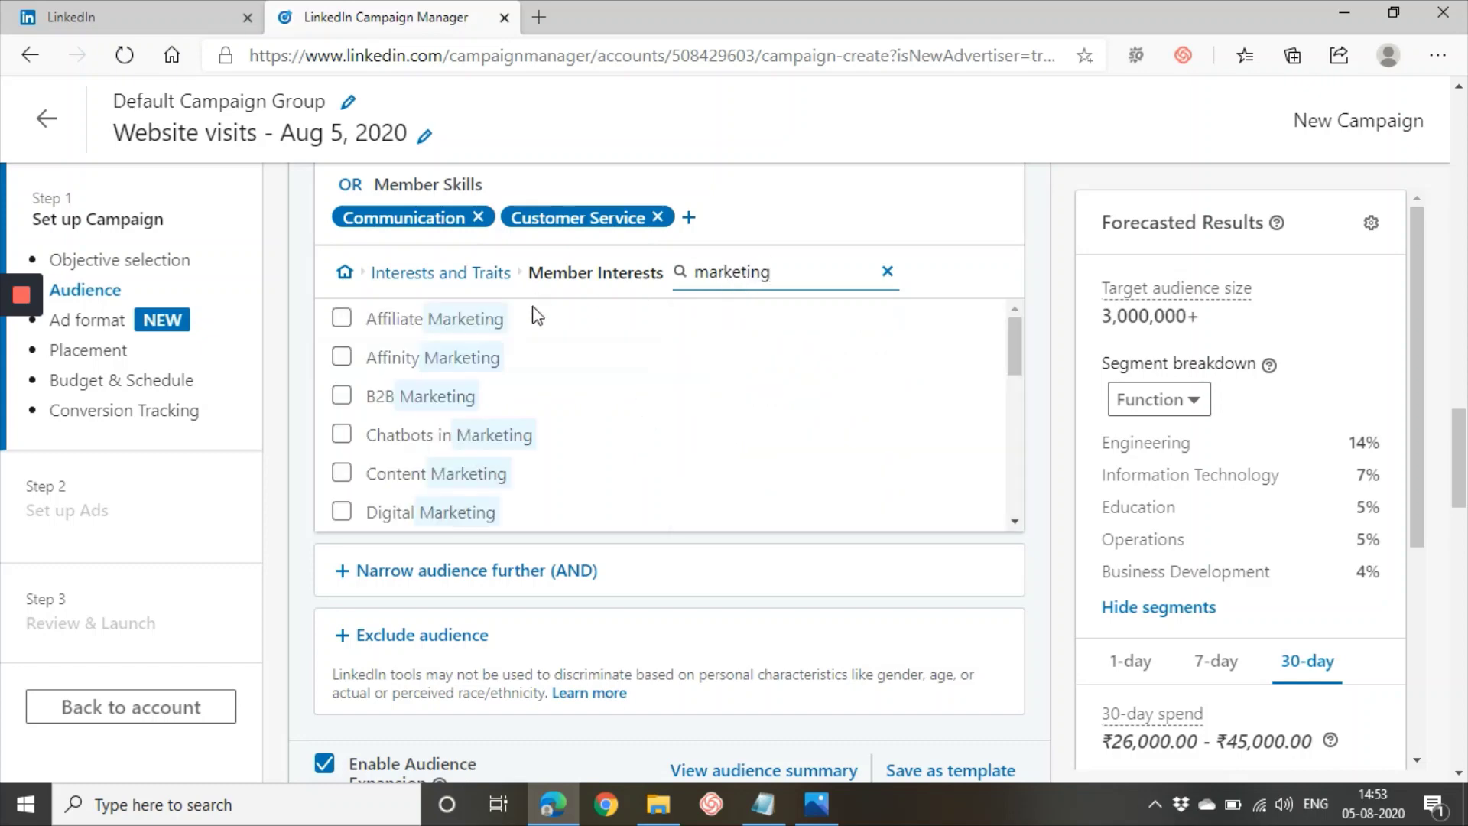
pyautogui.click(382, 320)
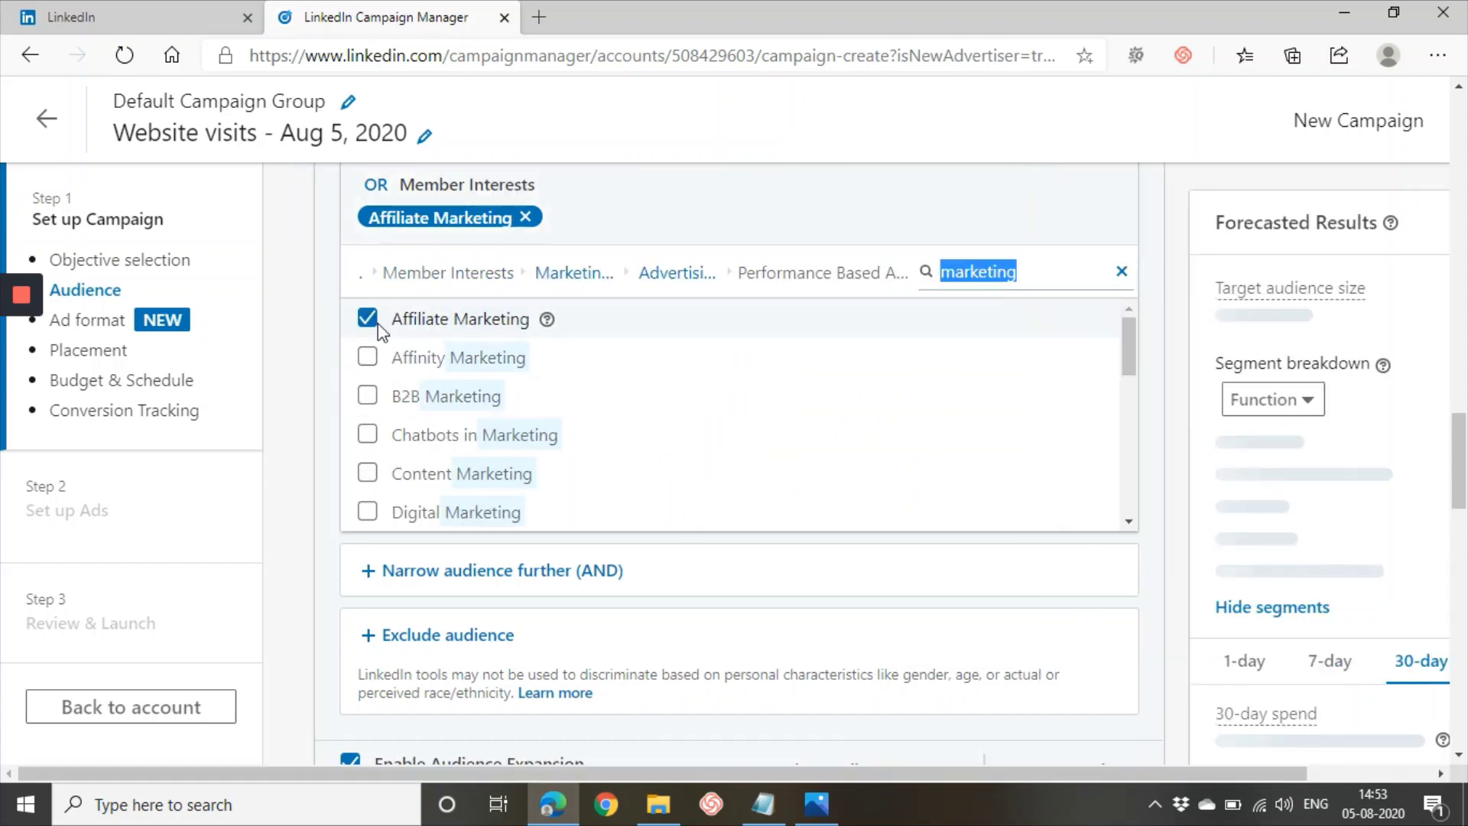
pyautogui.click(444, 474)
pyautogui.click(433, 514)
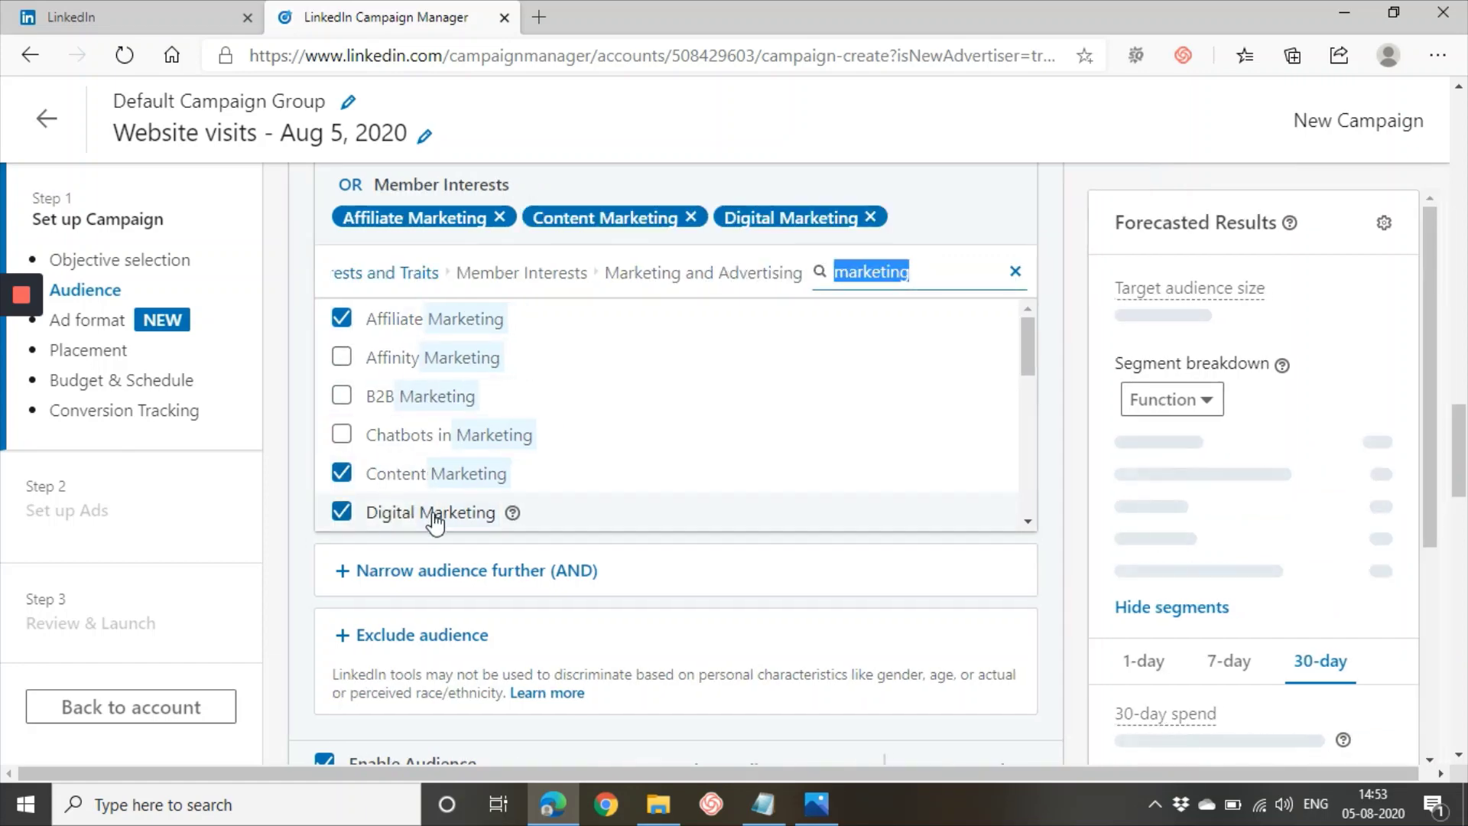
pyautogui.click(387, 276)
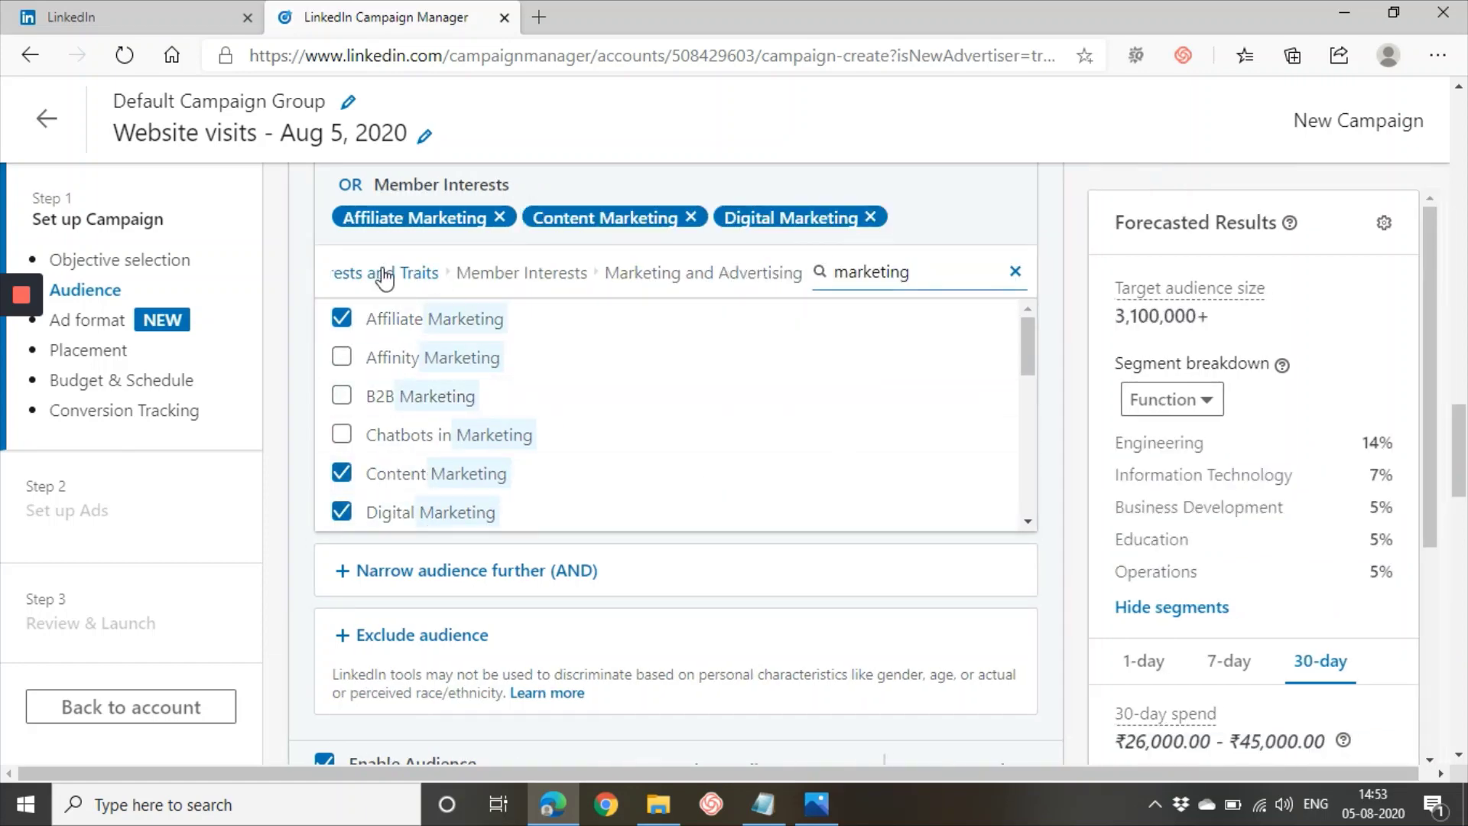
# Include Job Seekers from the Member Traits under Interests and Traits in the target audience
pyautogui.moveTo(816, 417)
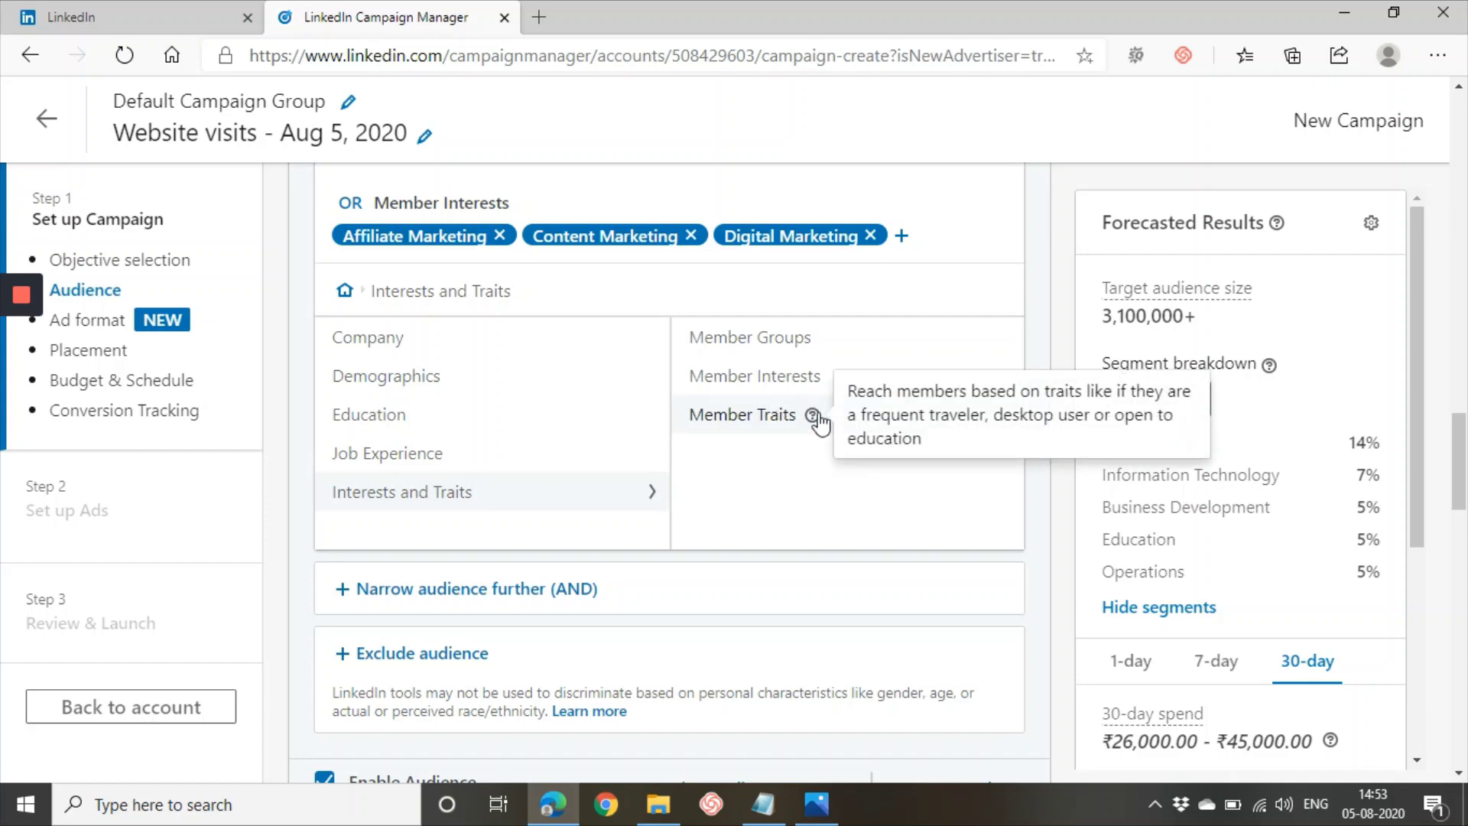
pyautogui.click(754, 417)
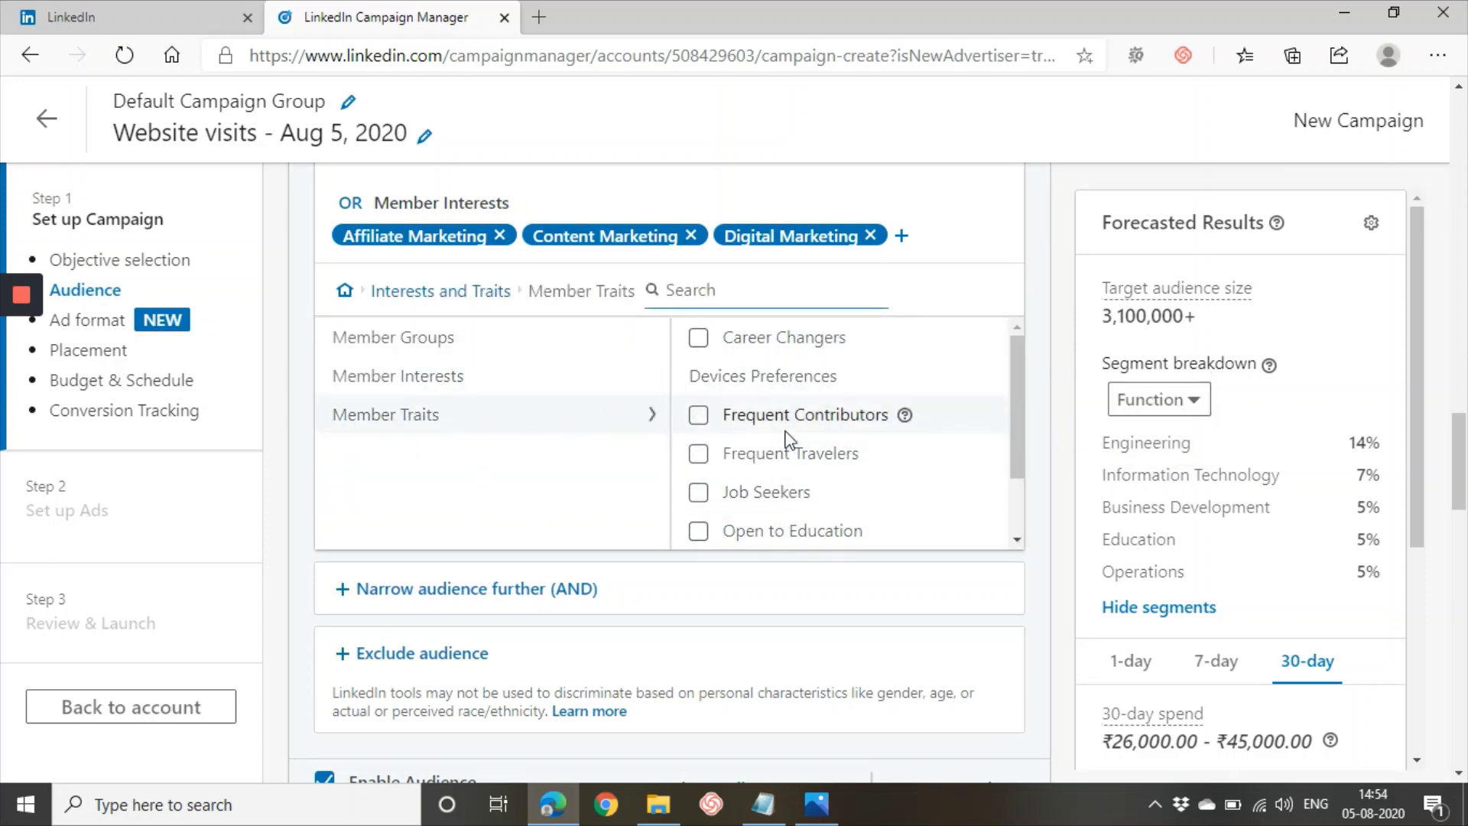
pyautogui.scroll(-1, 784, 428)
pyautogui.click(769, 458)
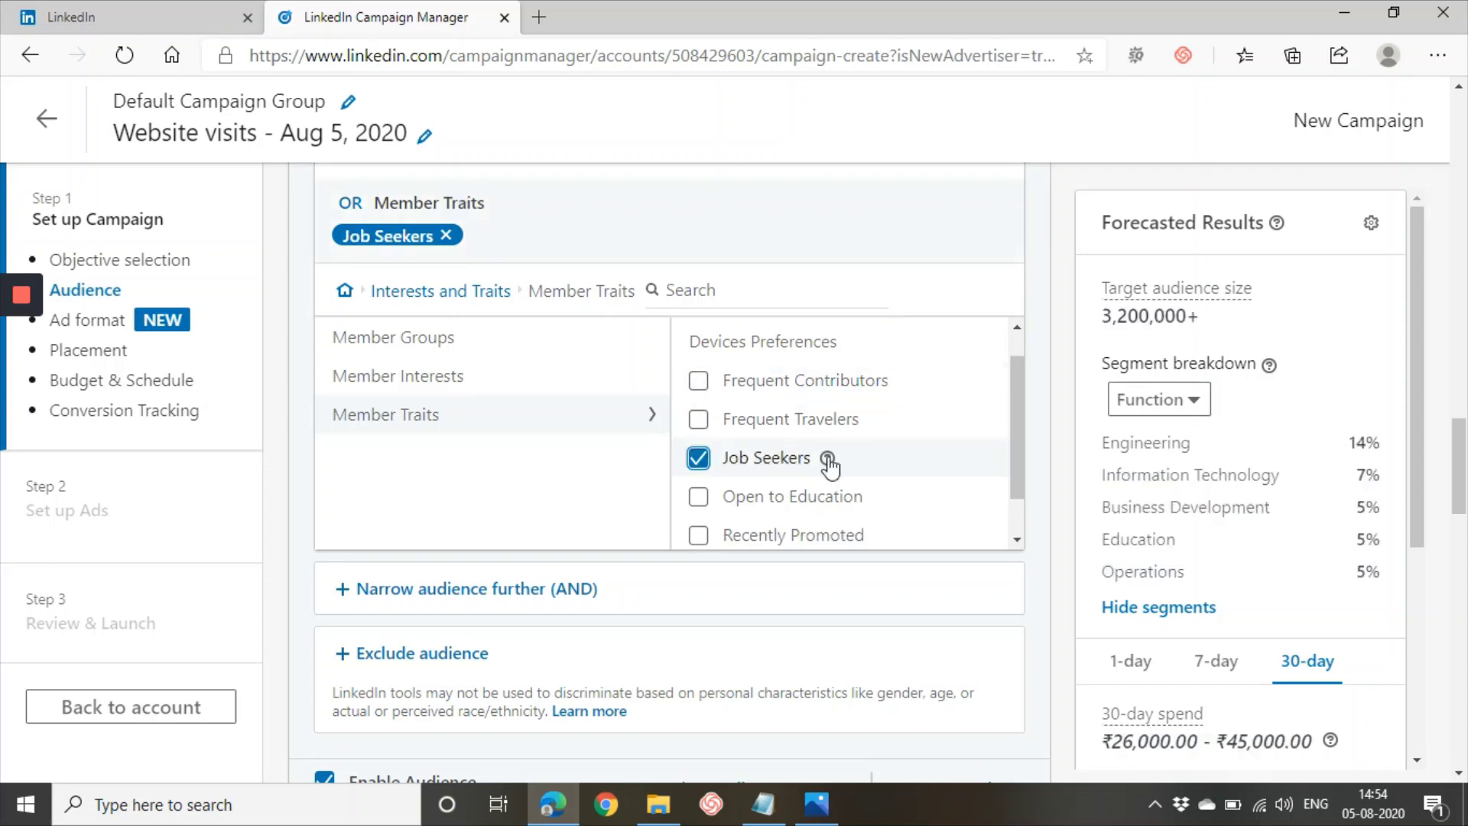
pyautogui.scroll(-3, 772, 458)
pyautogui.scroll(3, 763, 359)
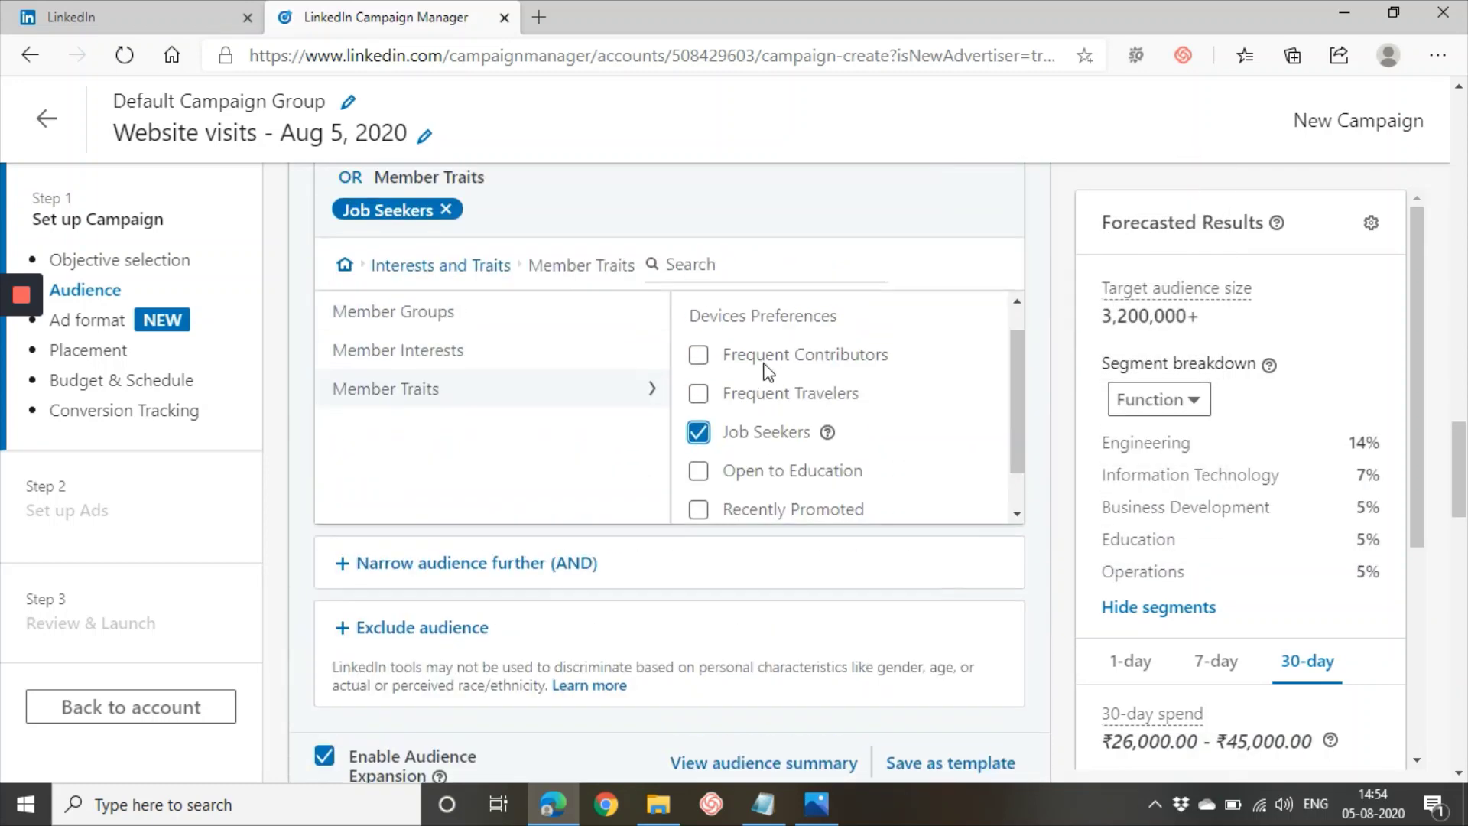
pyautogui.click(457, 293)
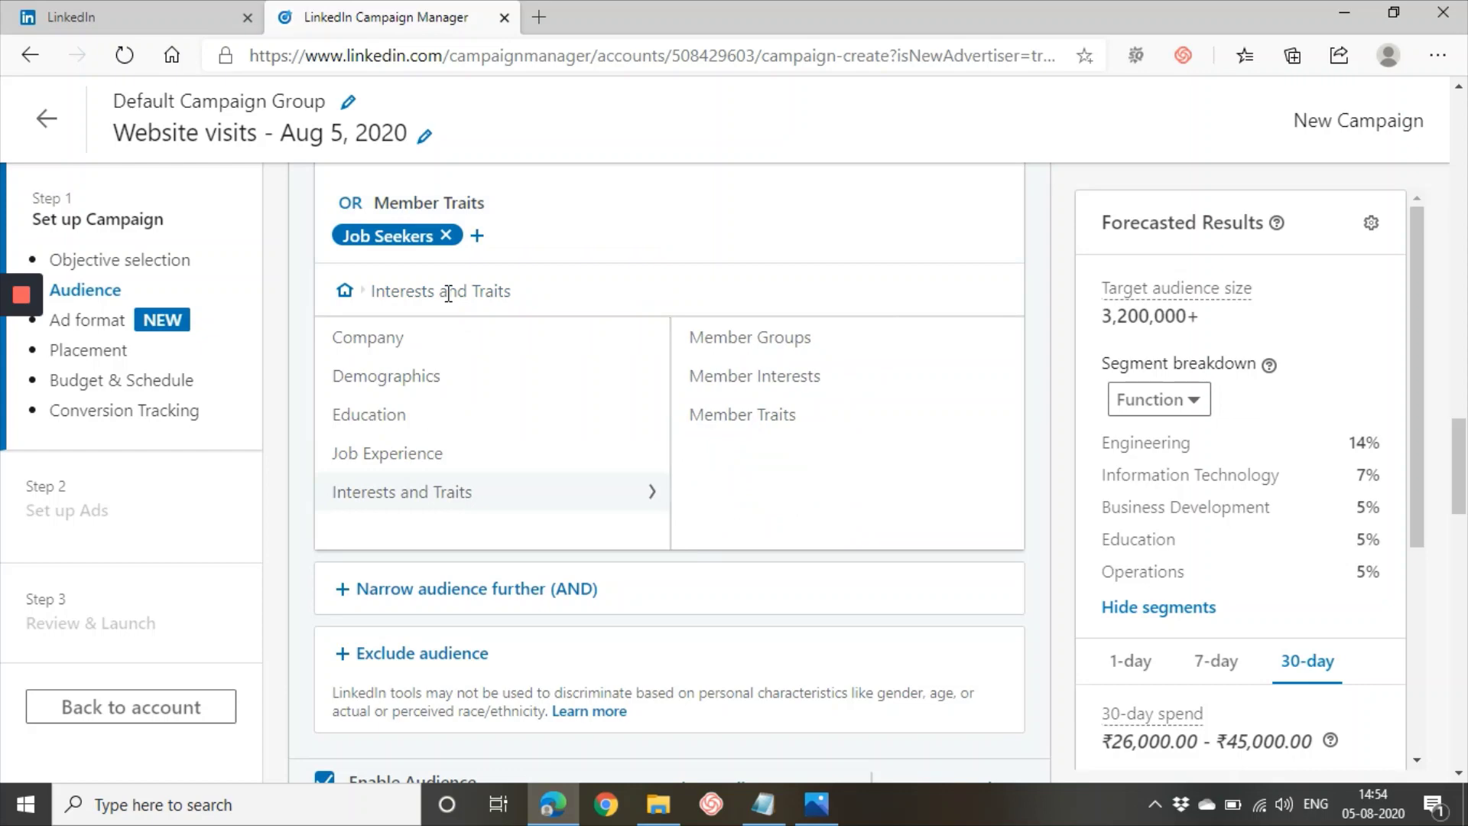
# Review the selected audience attributes and add an AND attribute group to narrow the audience further
pyautogui.scroll(4, 472, 335)
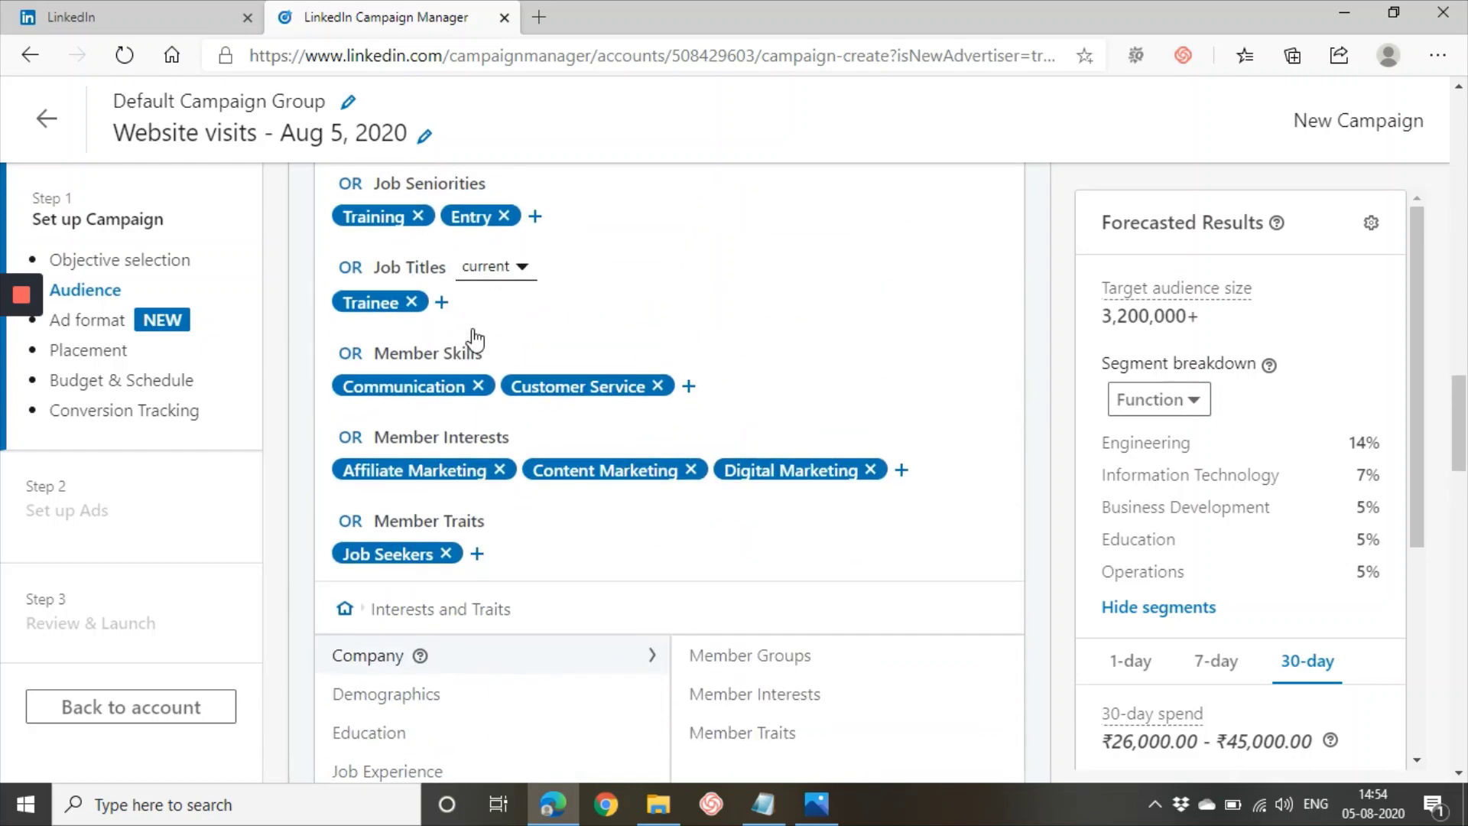
pyautogui.scroll(3, 459, 489)
pyautogui.scroll(-6, 685, 486)
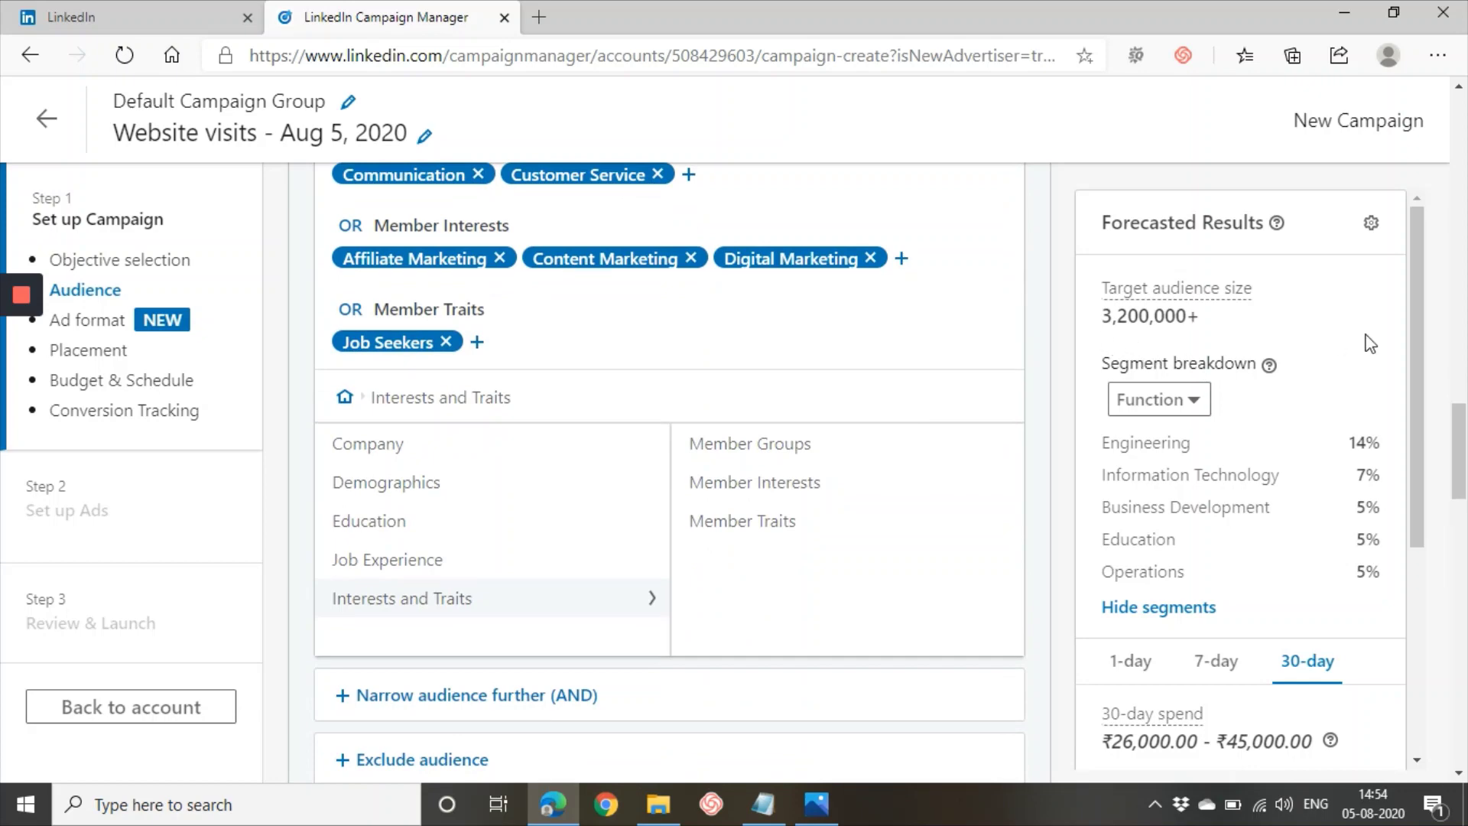
pyautogui.moveTo(964, 241)
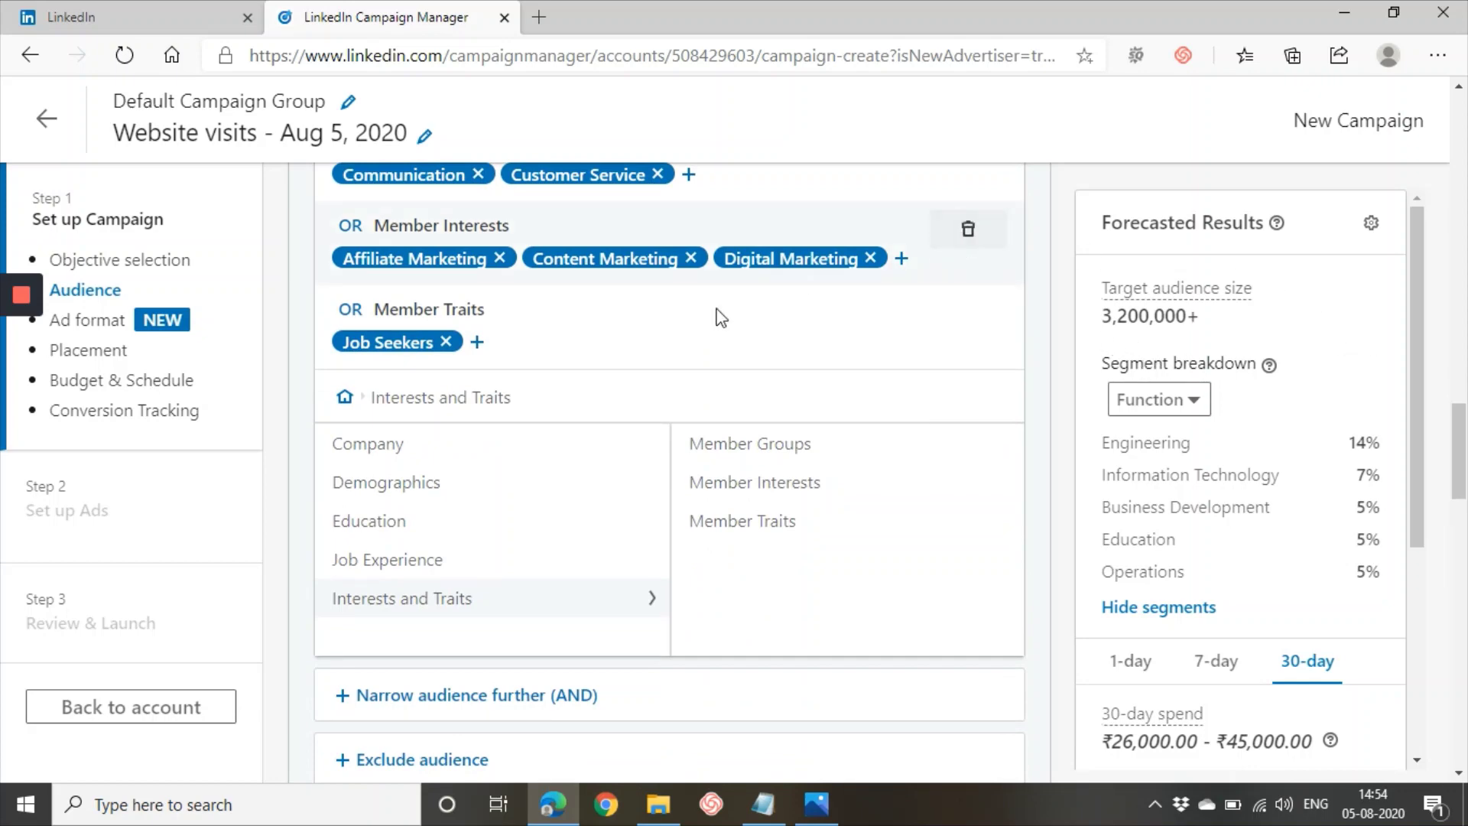
pyautogui.scroll(-3, 544, 474)
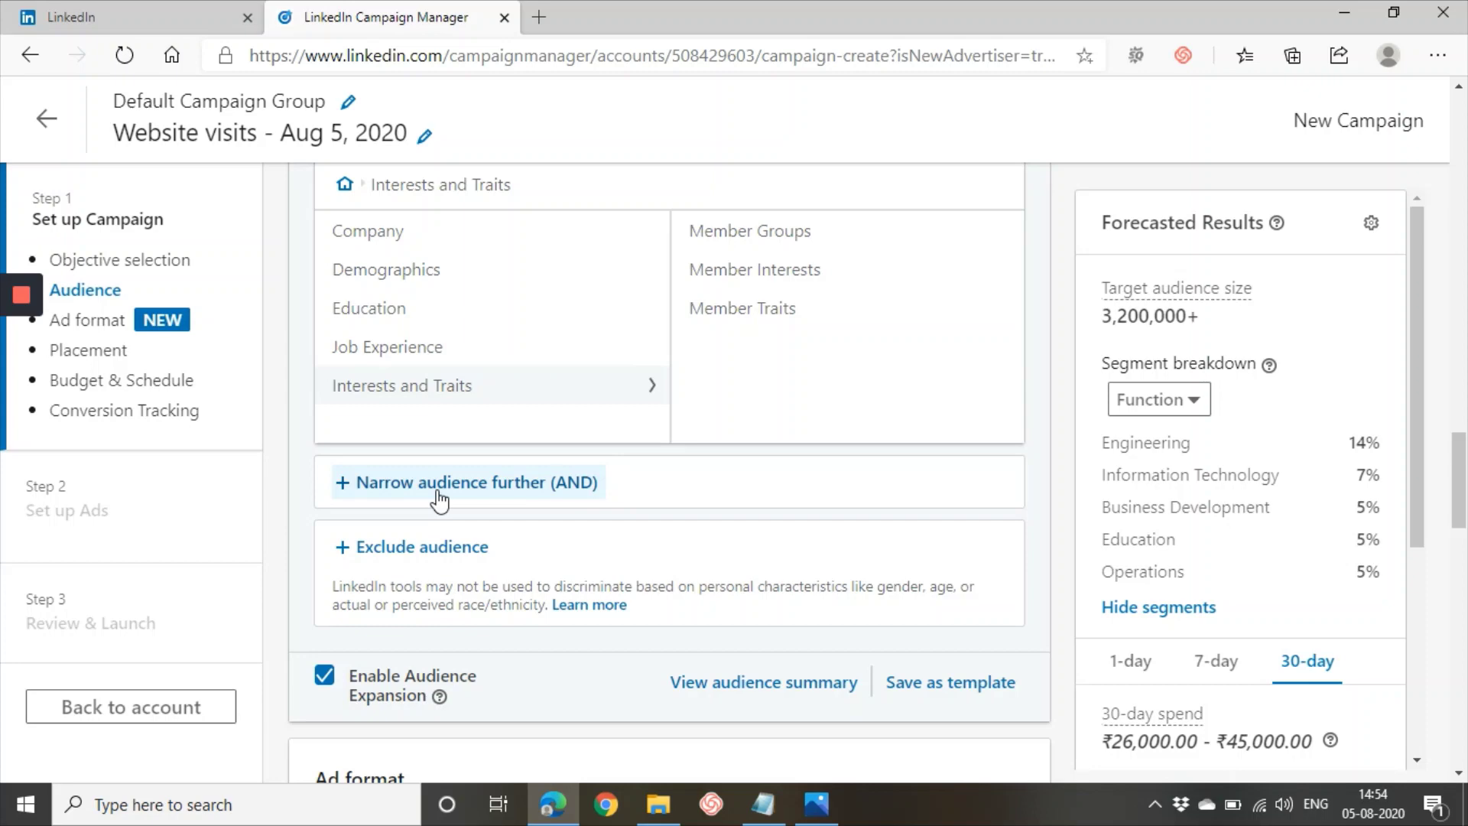
pyautogui.scroll(2, 439, 501)
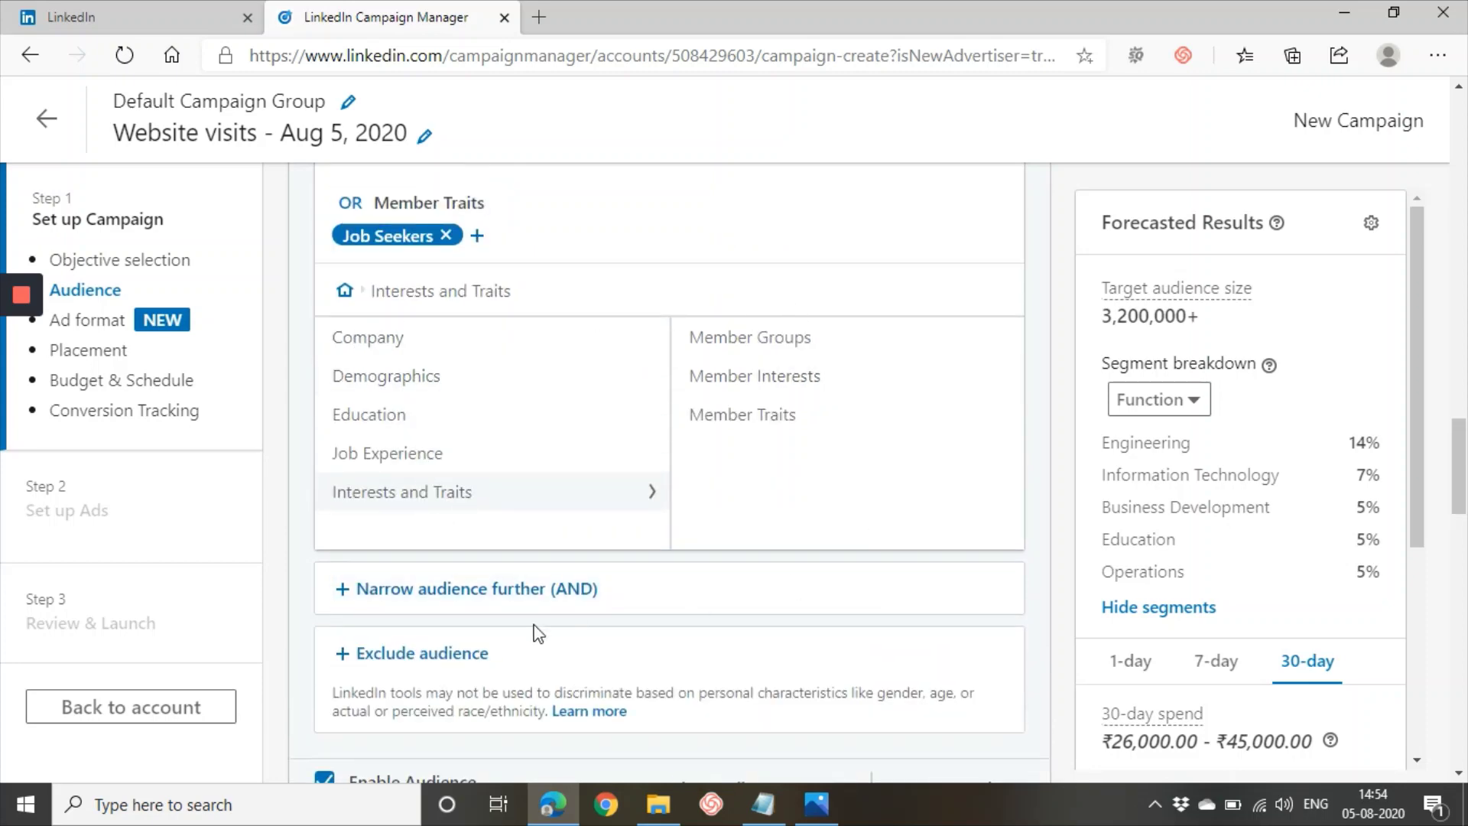
pyautogui.click(498, 589)
pyautogui.scroll(-5, 589, 573)
pyautogui.scroll(3, 590, 574)
pyautogui.scroll(1, 591, 575)
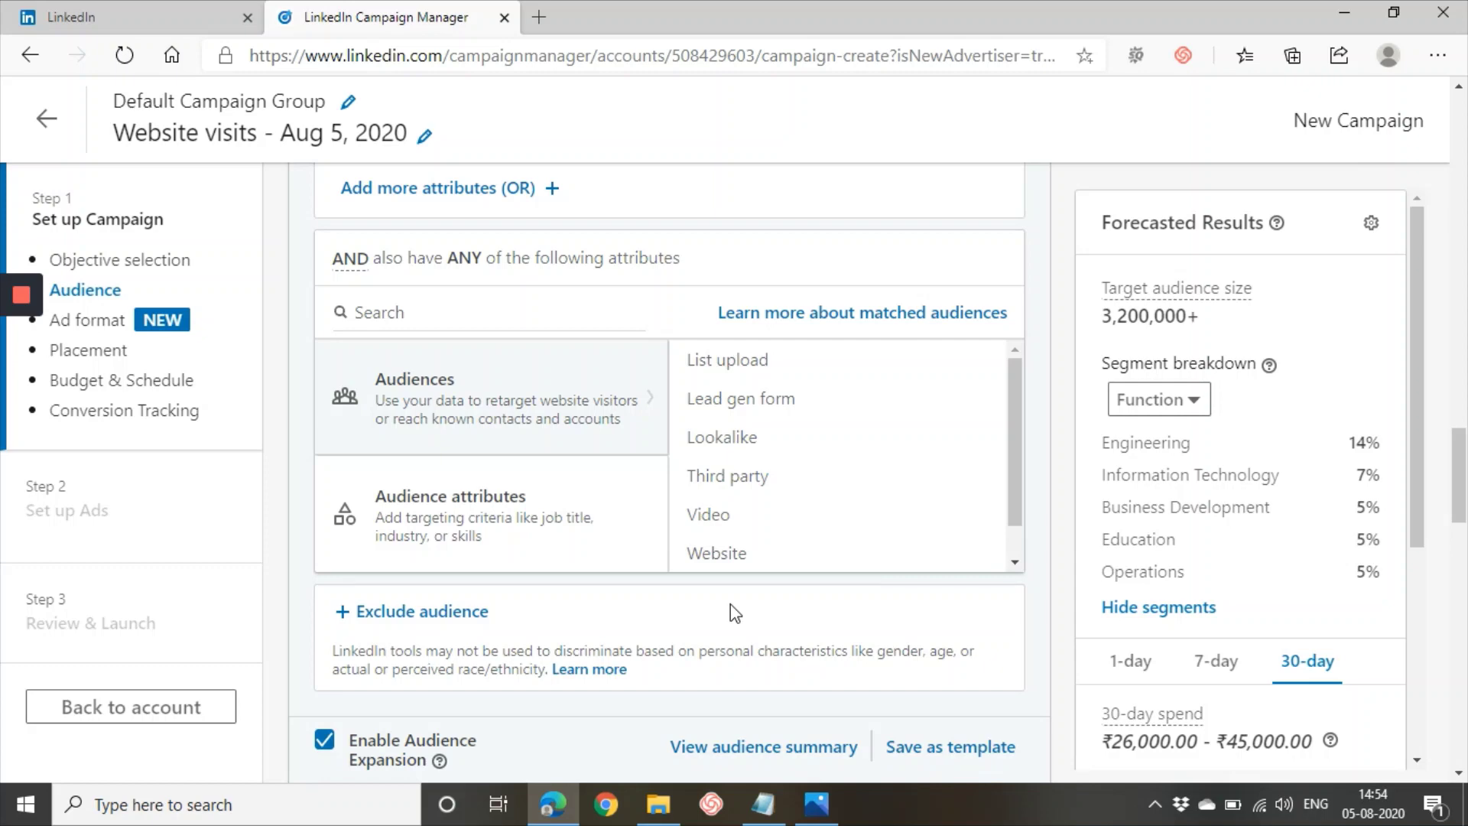
# Exclude people whose current job title is Manager or Project Manager from the target audience
pyautogui.scroll(1, 541, 356)
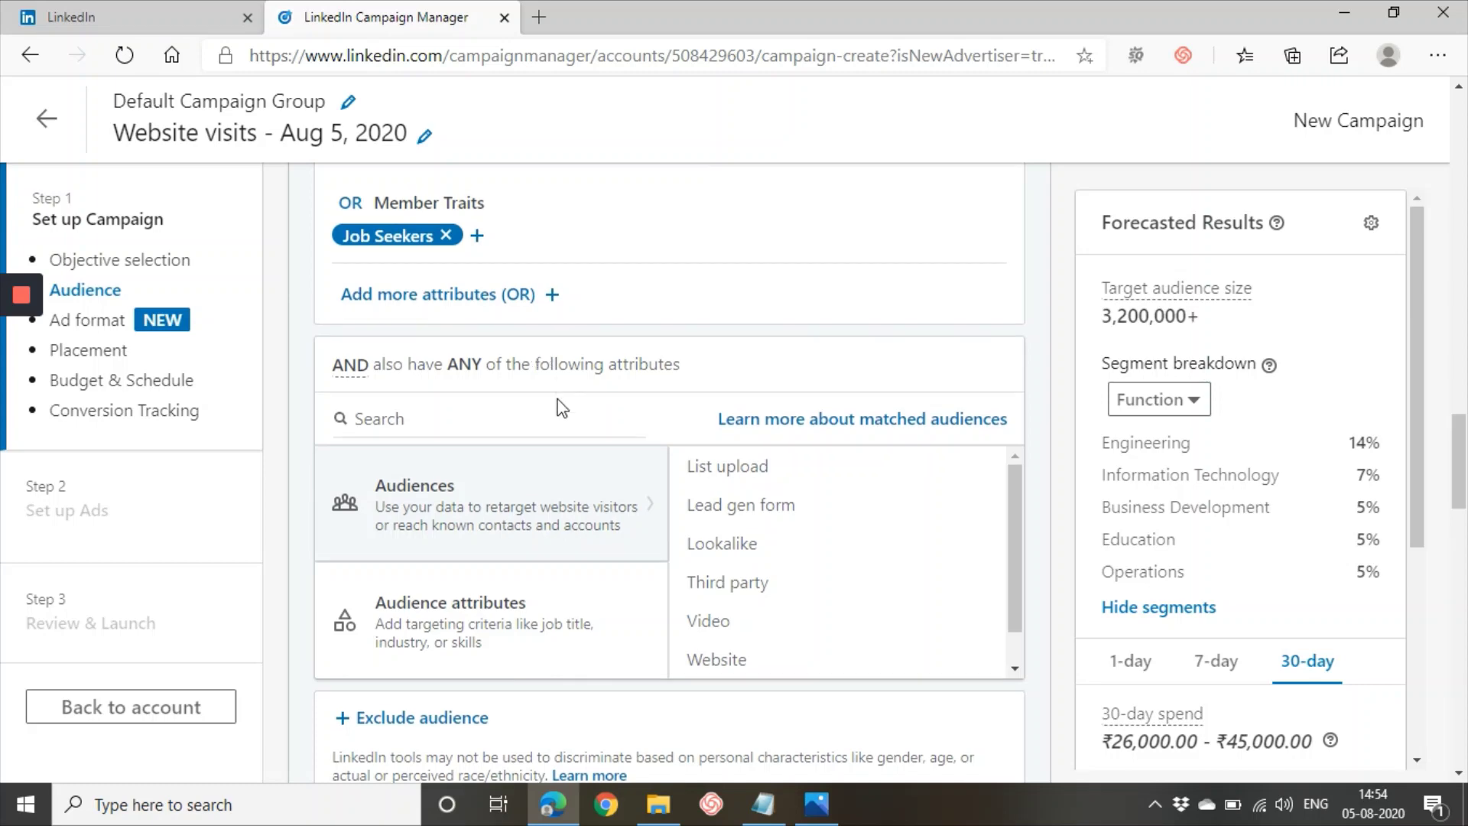
pyautogui.scroll(-3, 558, 408)
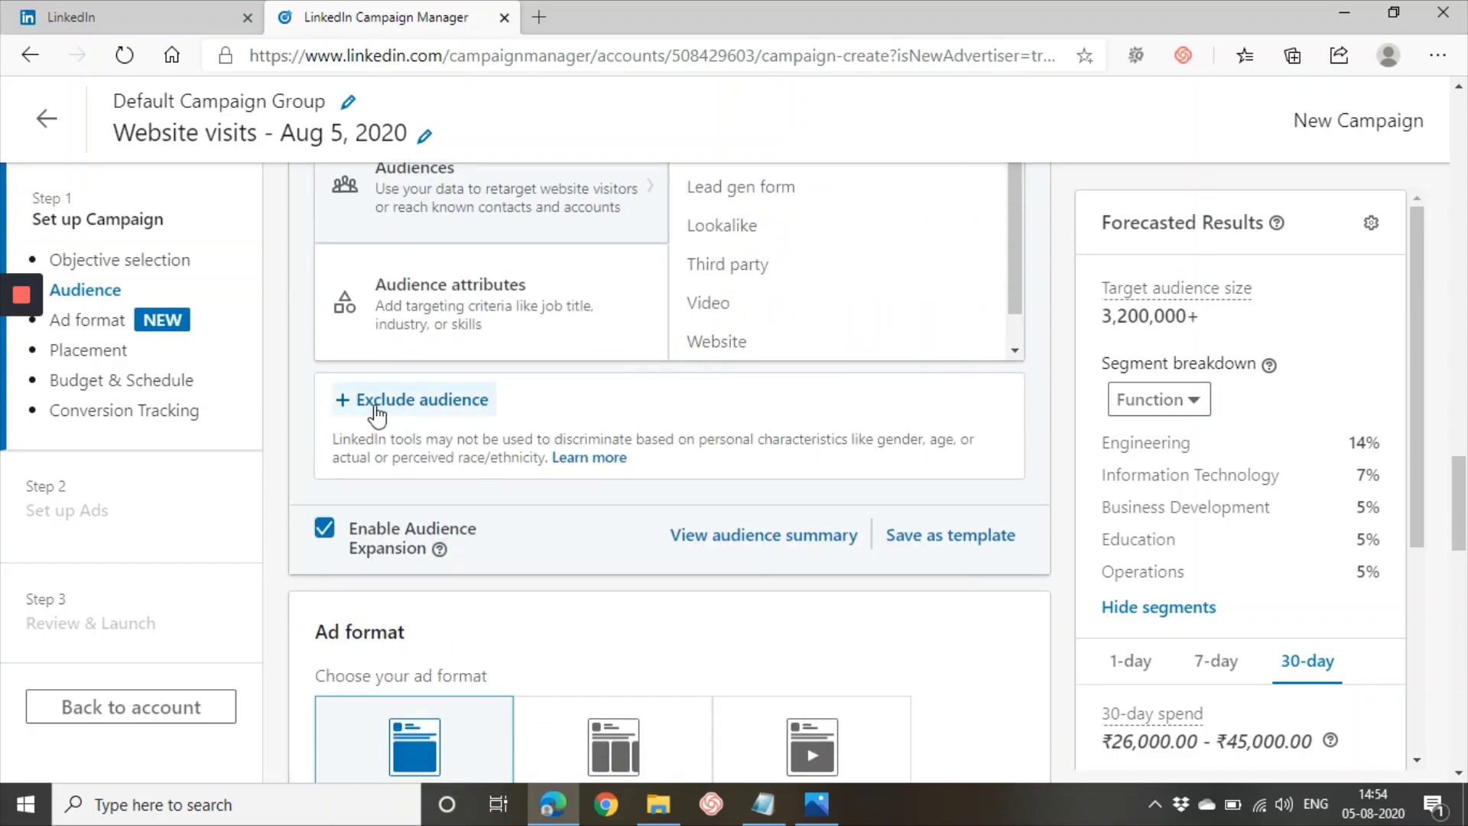
pyautogui.click(377, 415)
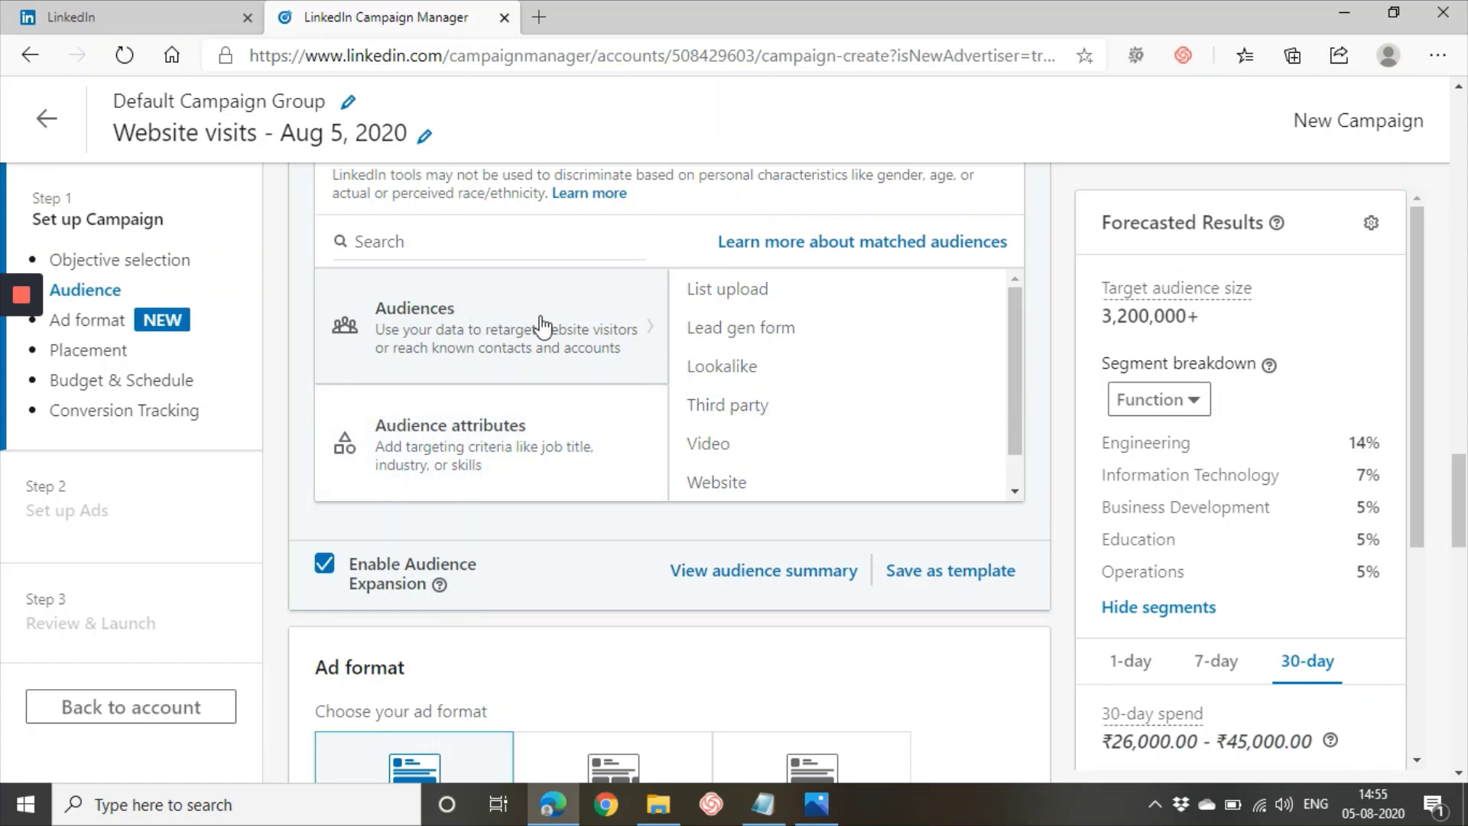
pyautogui.moveTo(540, 456)
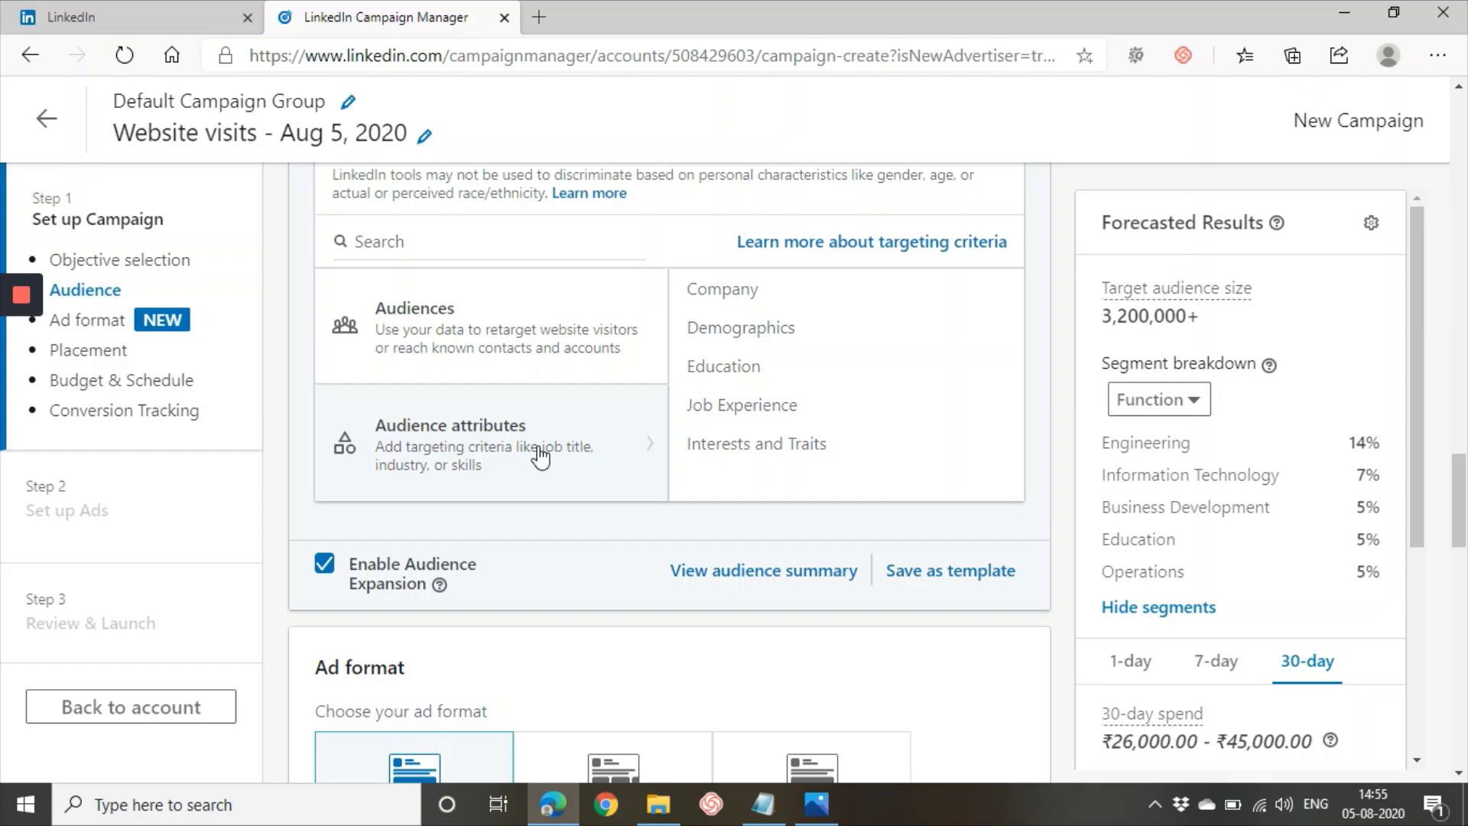
pyautogui.click(754, 413)
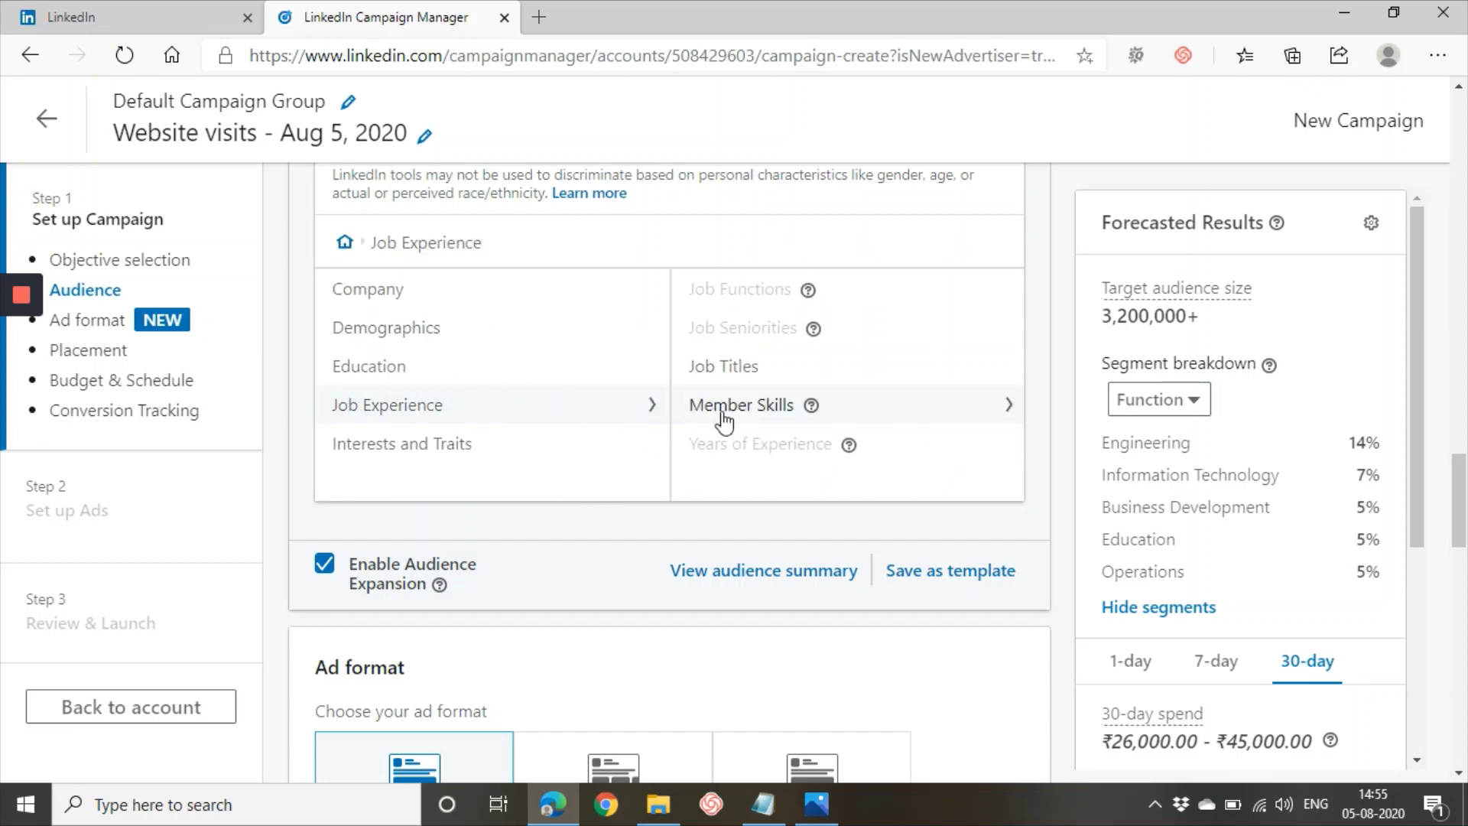
pyautogui.click(727, 373)
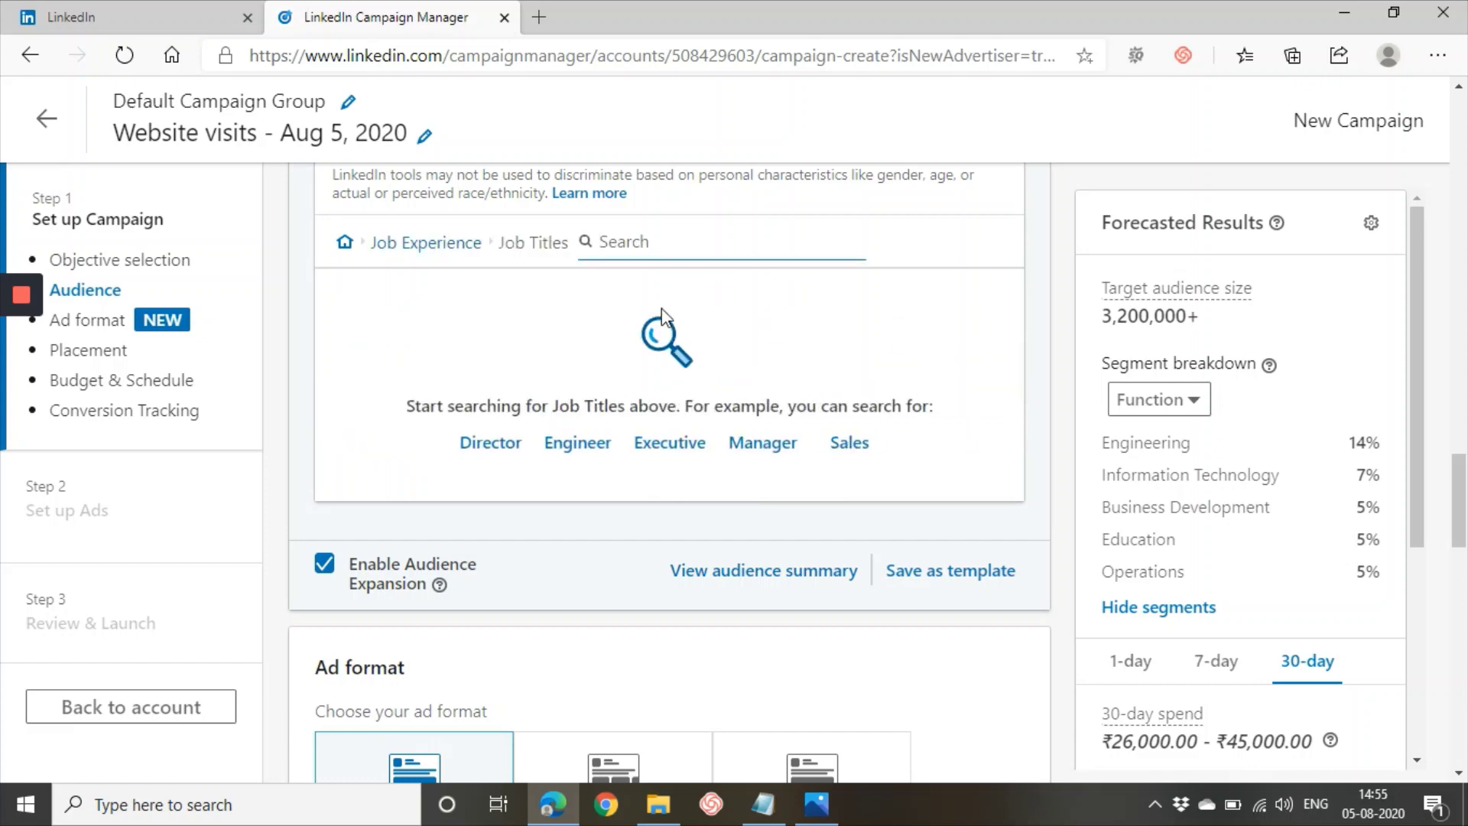
pyautogui.click(759, 442)
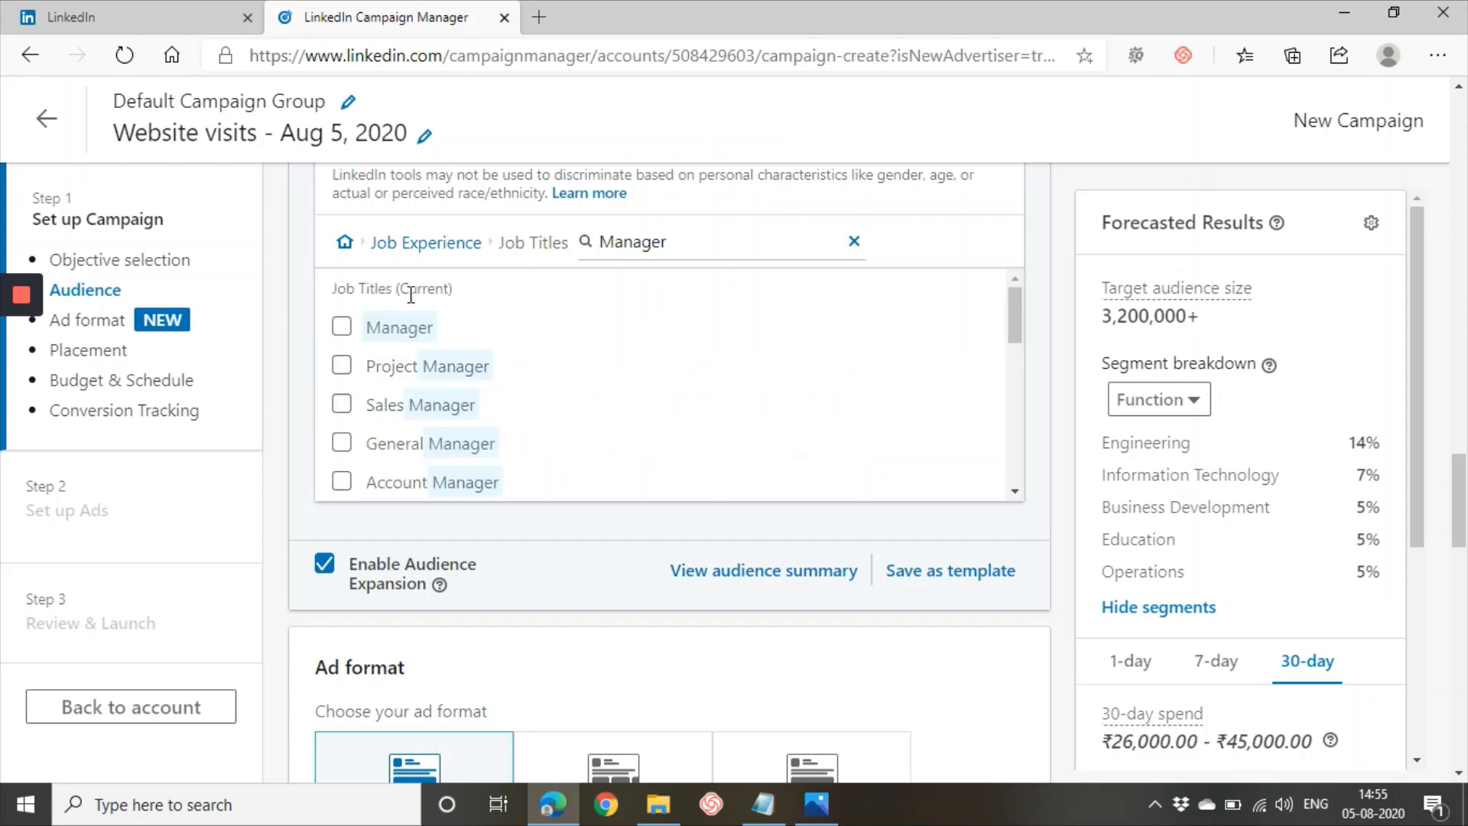
pyautogui.click(356, 324)
pyautogui.click(342, 366)
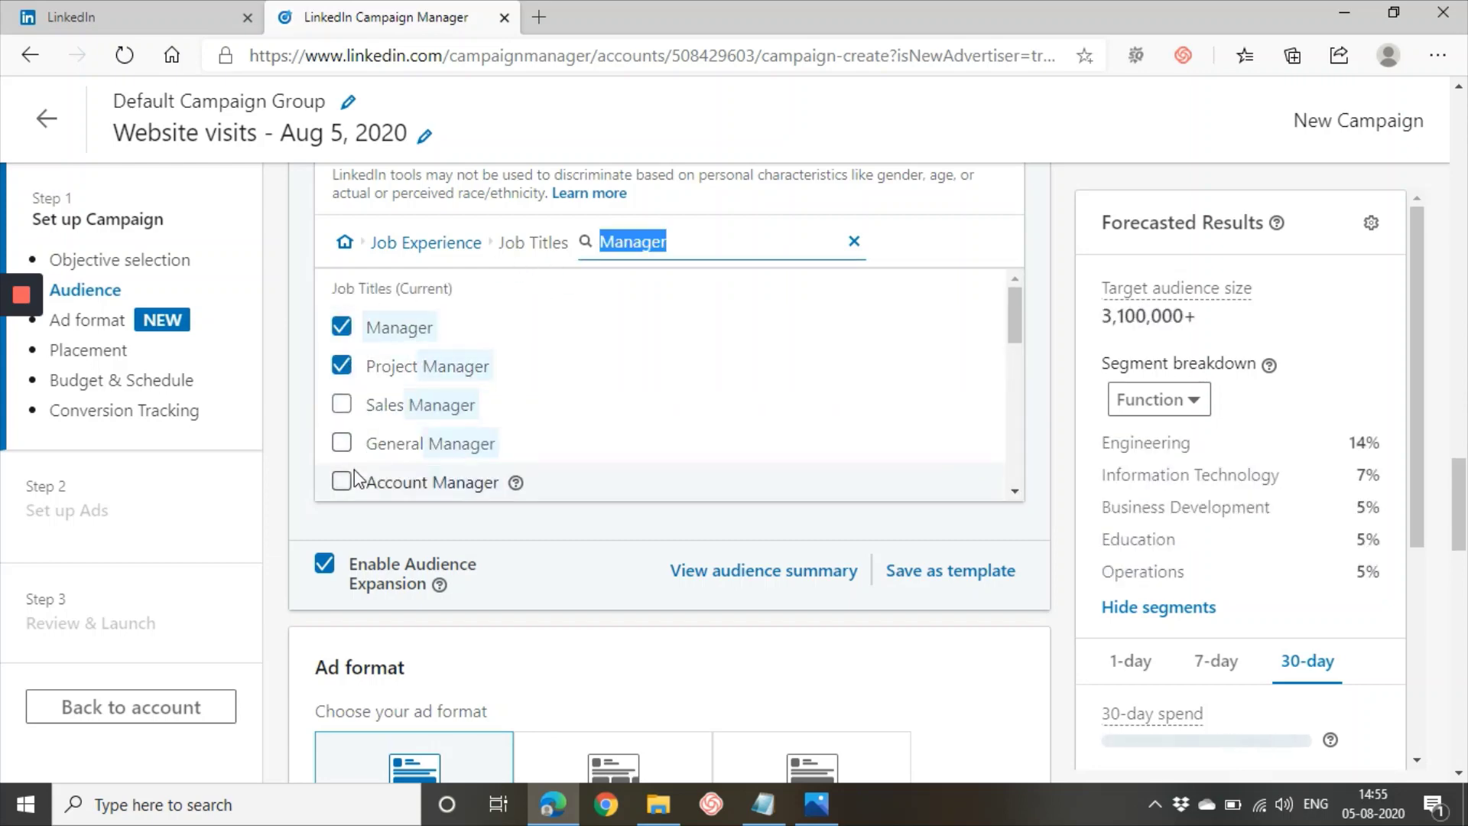
pyautogui.scroll(3, 650, 459)
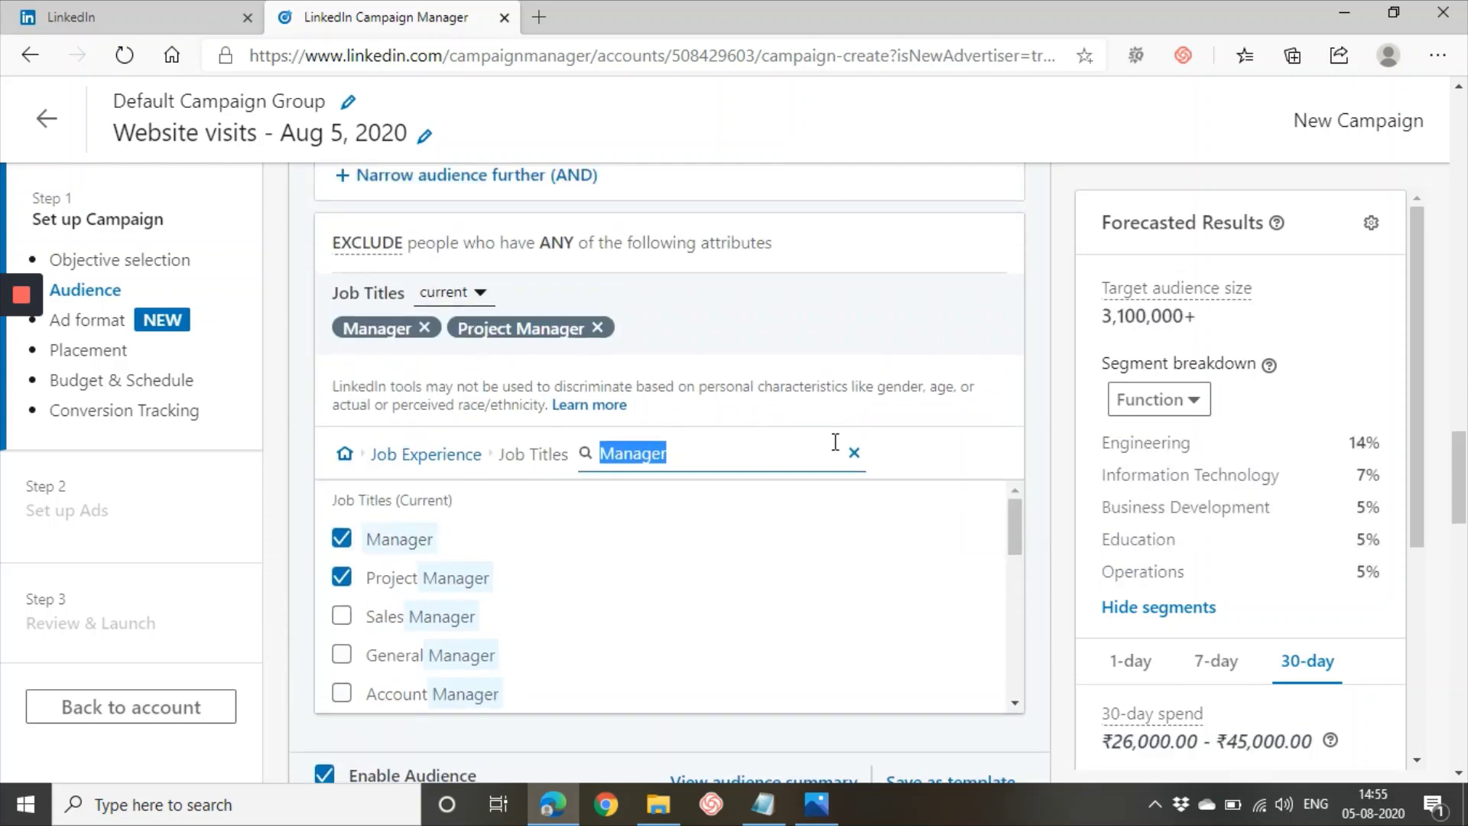
pyautogui.click(855, 454)
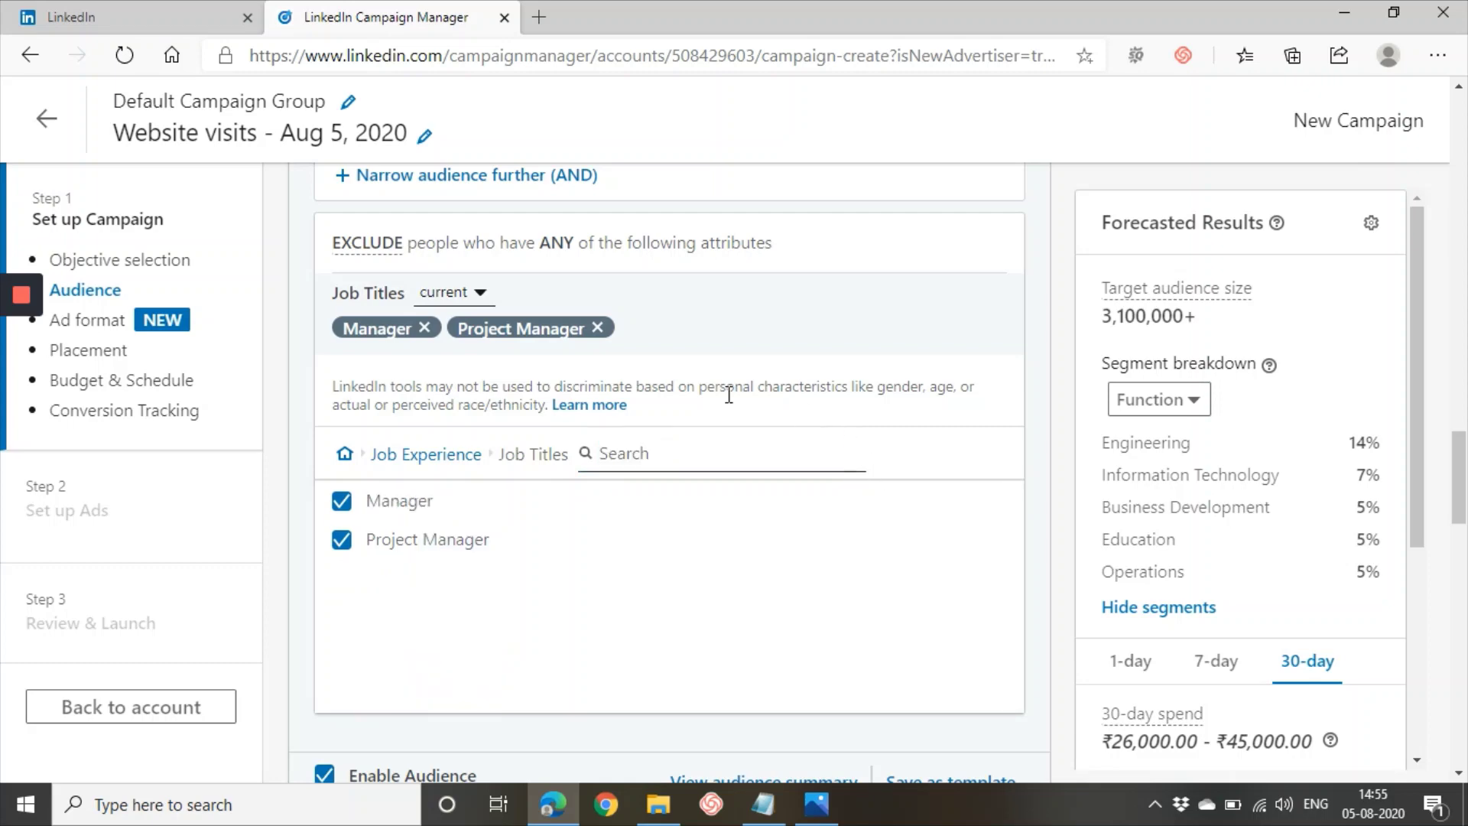
# Review the included audience attributes and read the explanation of the Enable Audience Expansion option
pyautogui.scroll(1, 547, 505)
pyautogui.scroll(10, 548, 505)
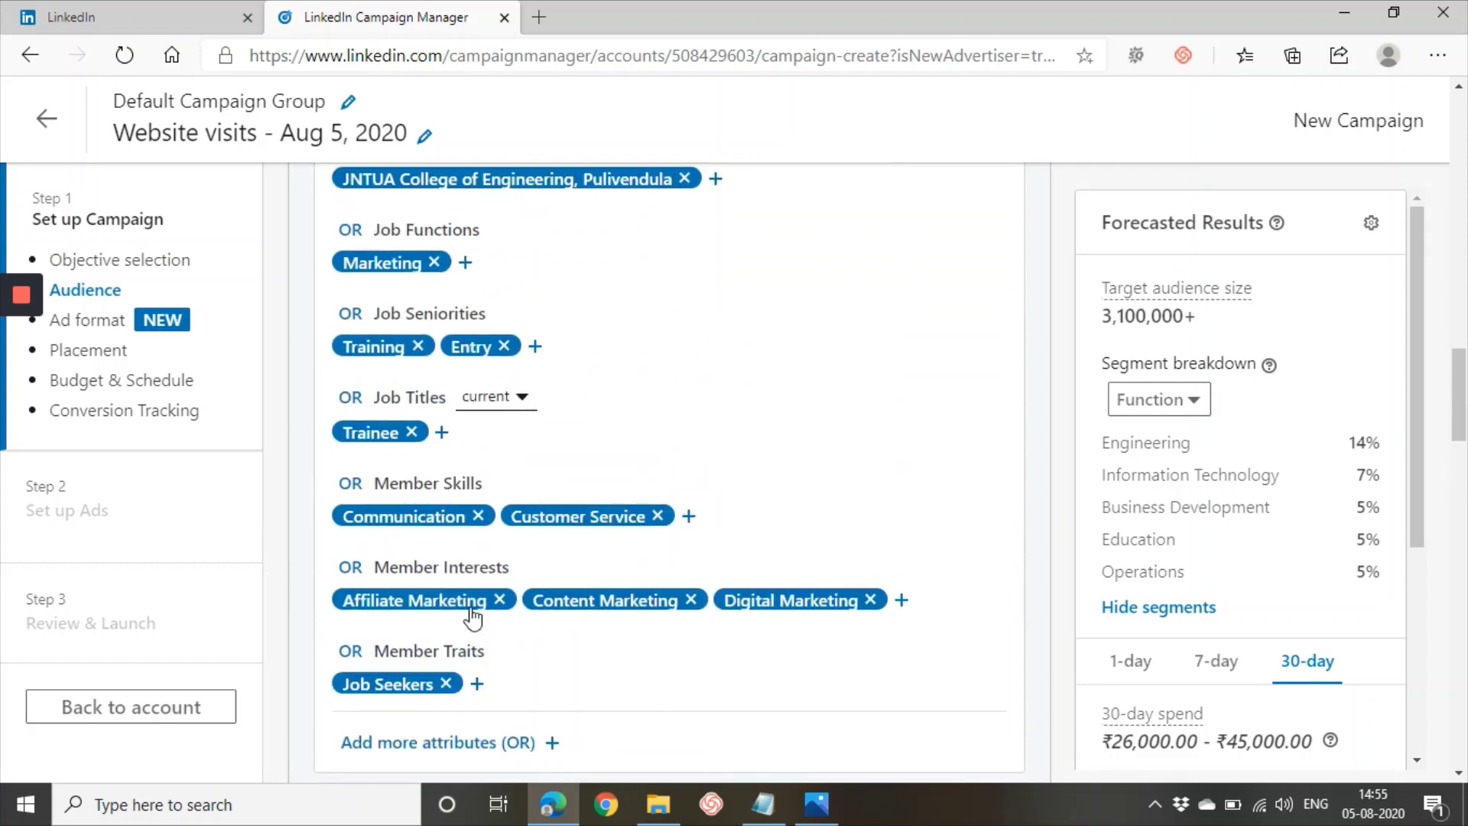
pyautogui.scroll(-10, 426, 361)
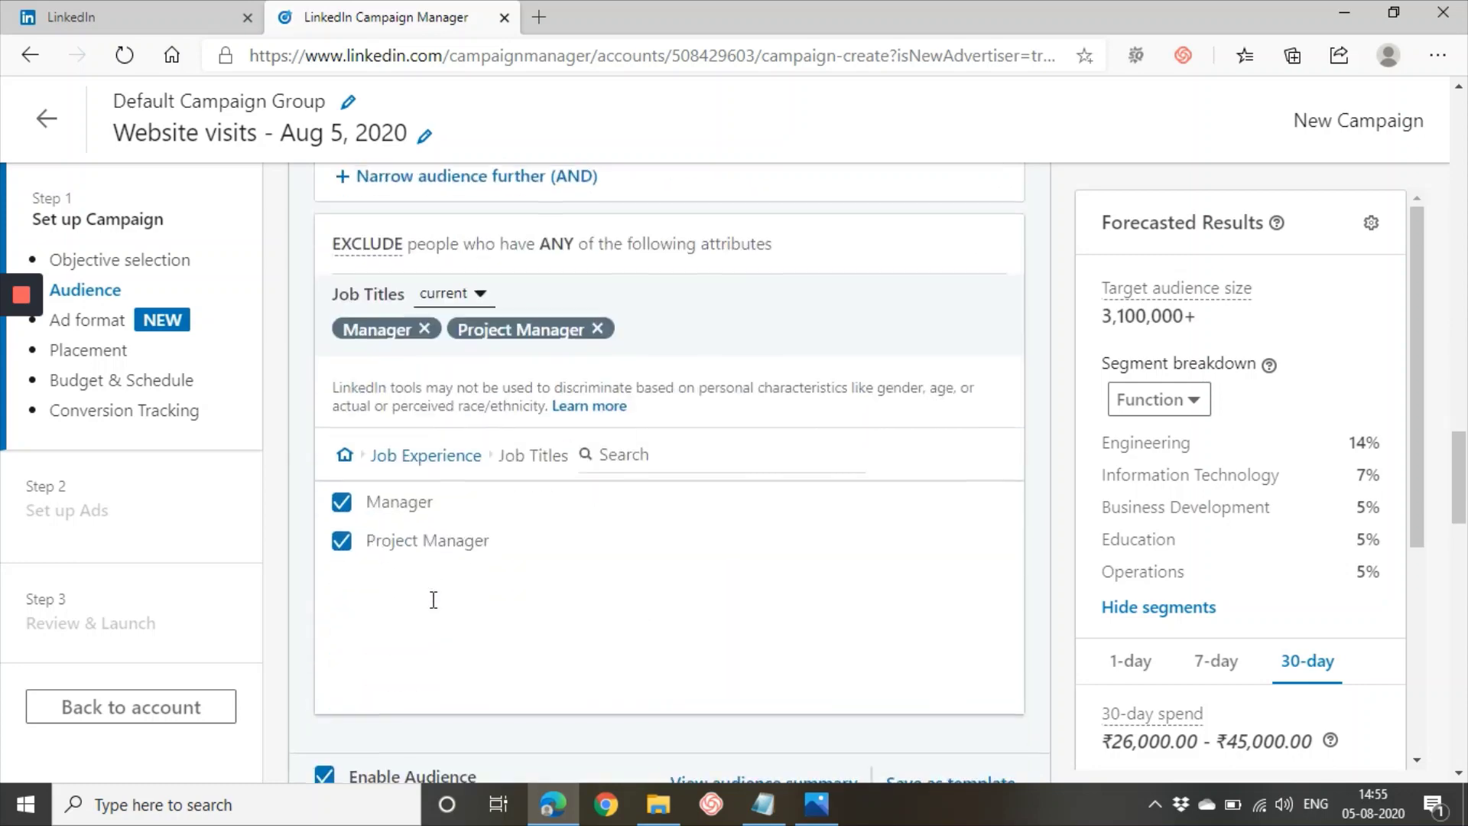
pyautogui.scroll(-3, 433, 599)
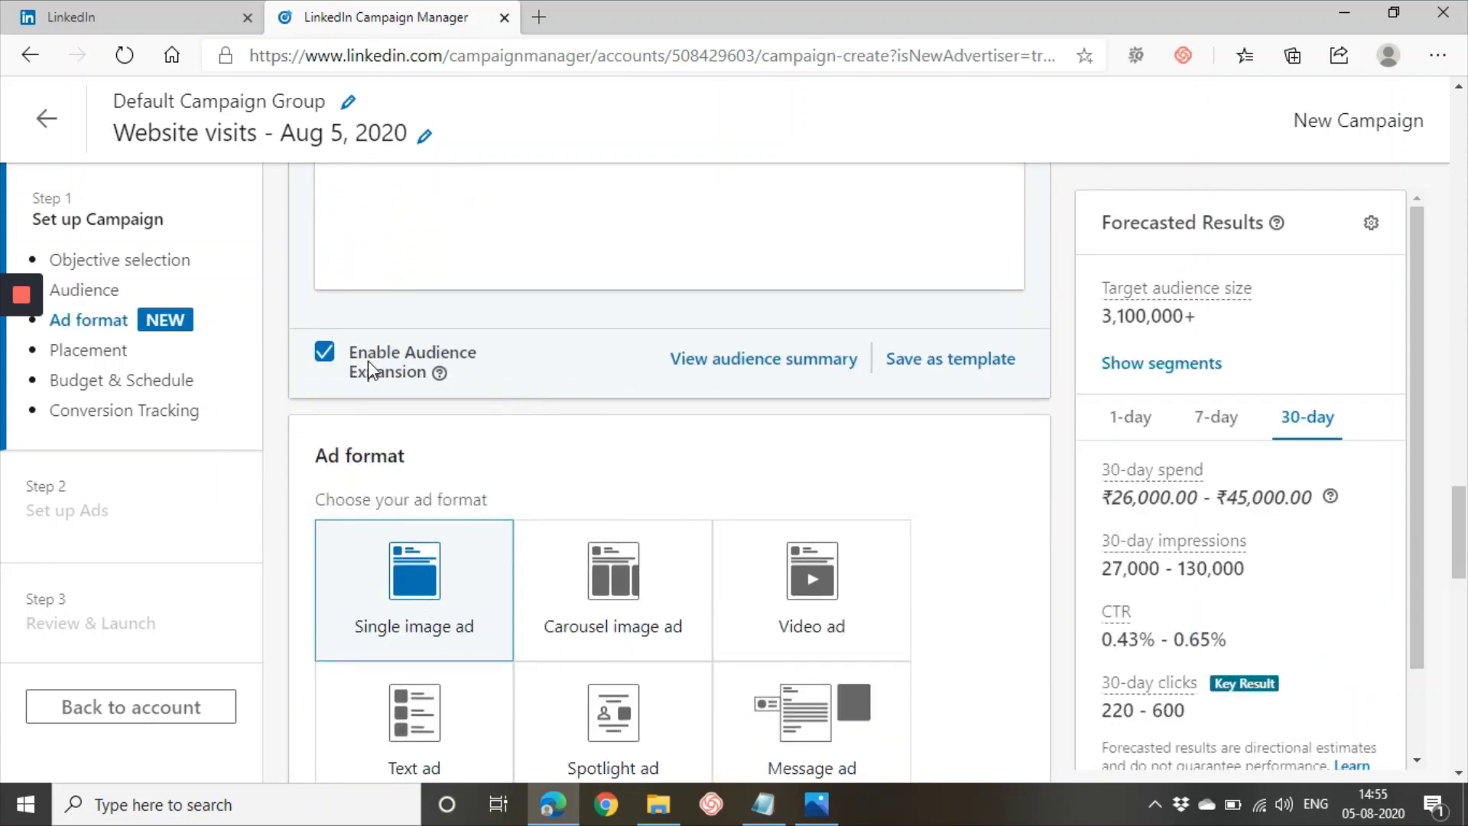
pyautogui.click(440, 374)
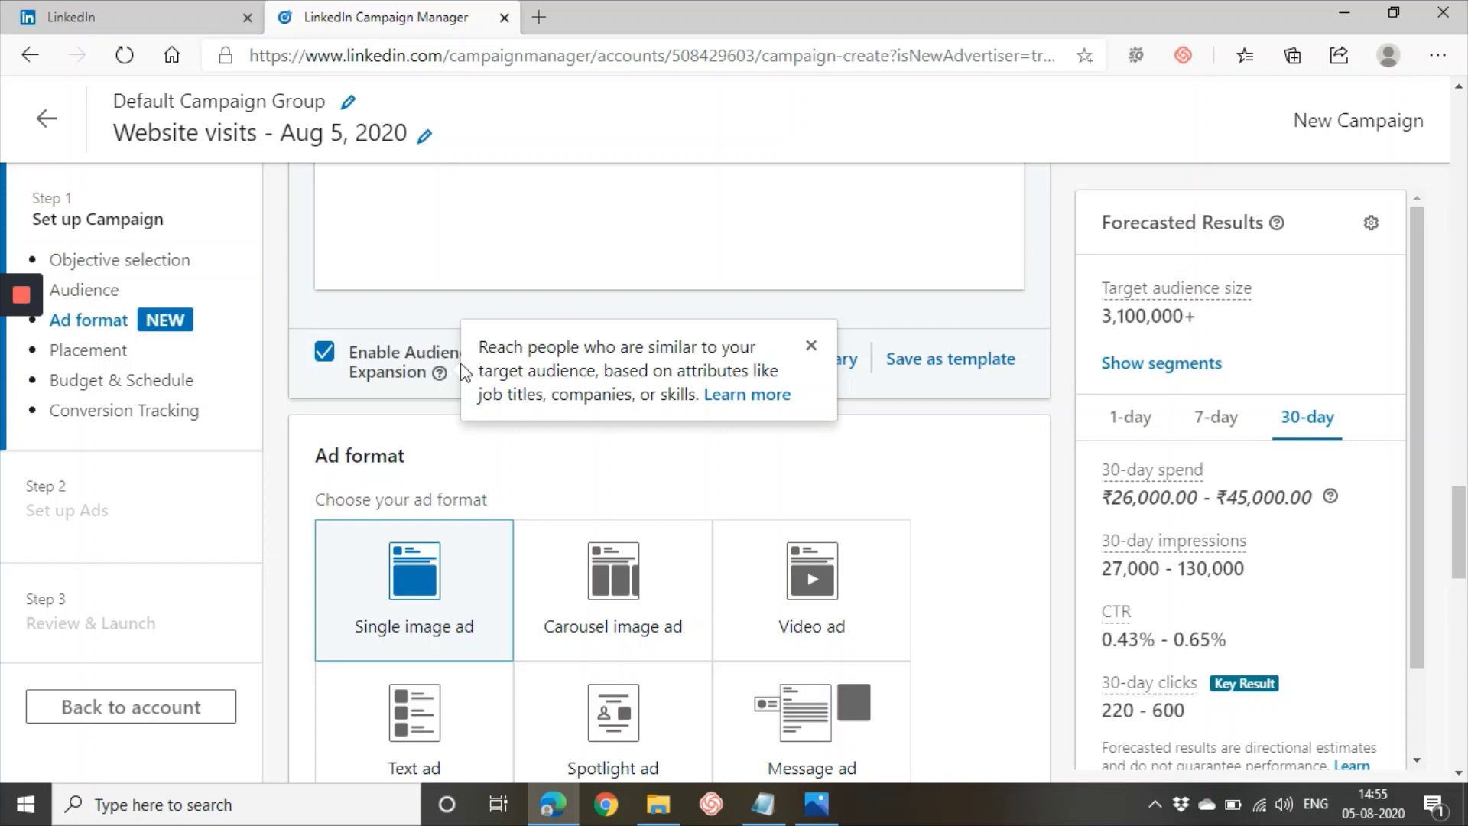
pyautogui.moveTo(490, 372); pyautogui.dragTo(609, 372)
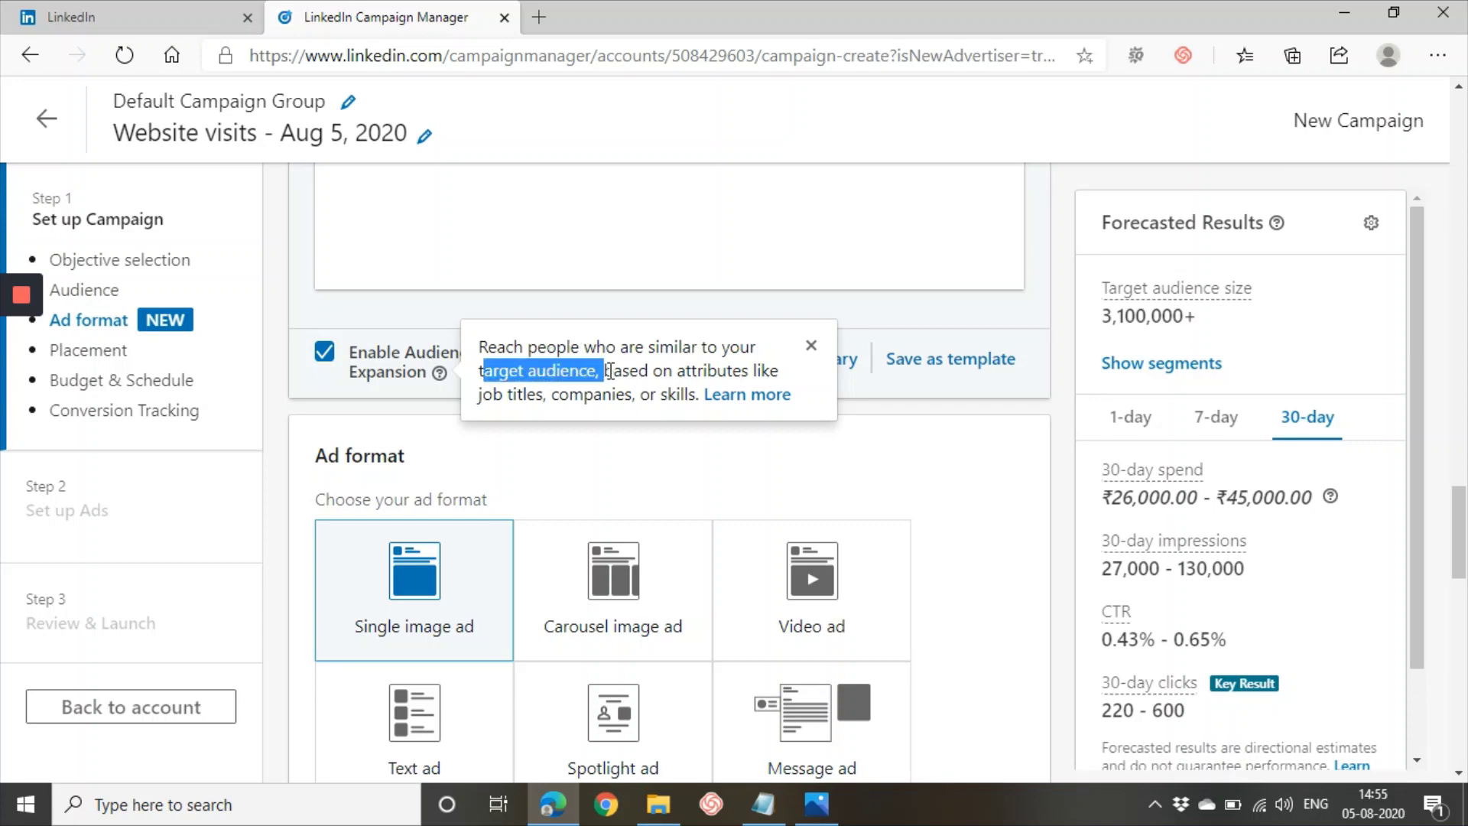
pyautogui.click(603, 483)
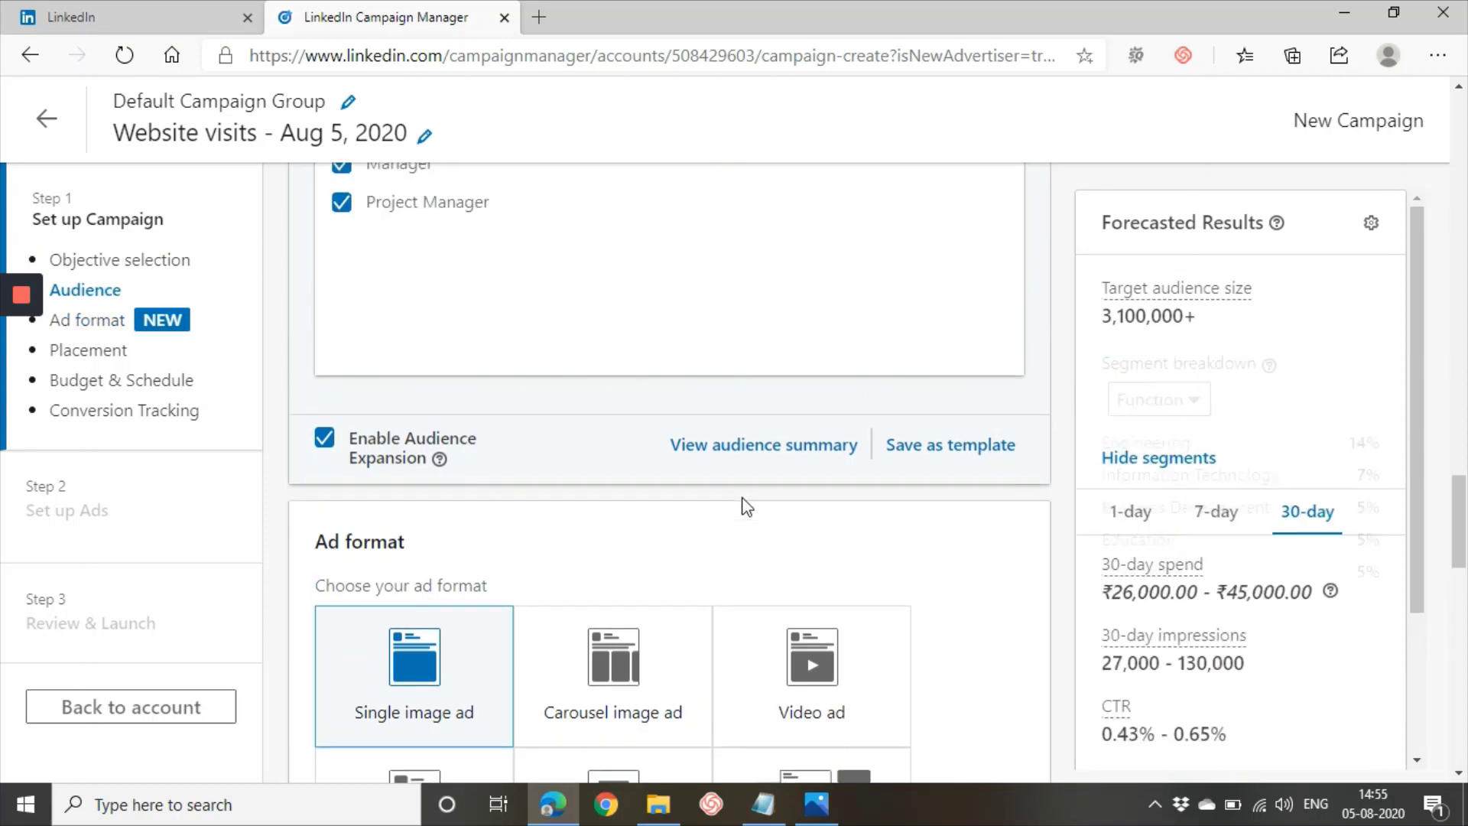
# Save the configured audience as a template named "Trial Audience", without a description
pyautogui.click(948, 466)
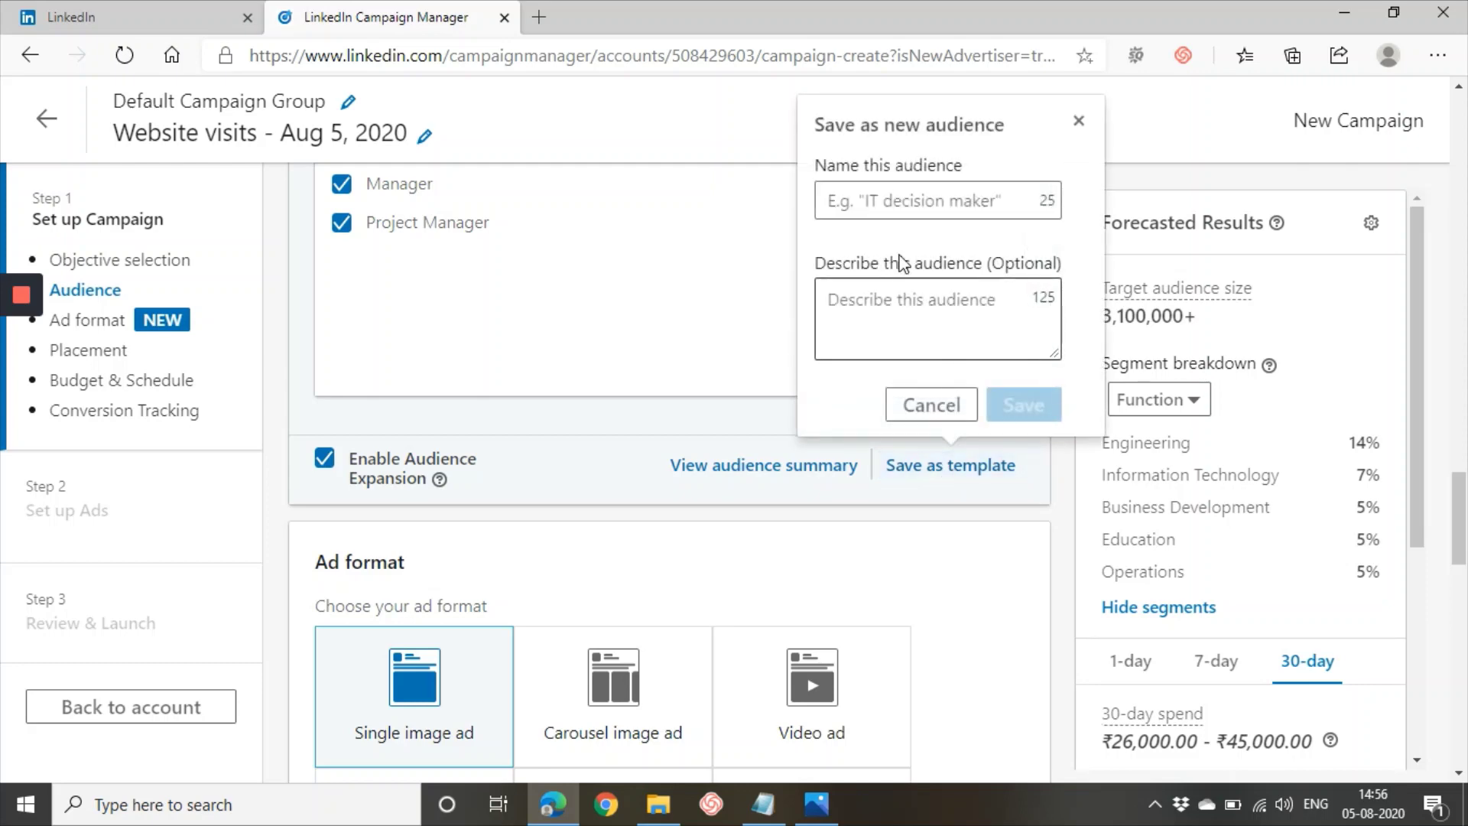
pyautogui.click(880, 208)
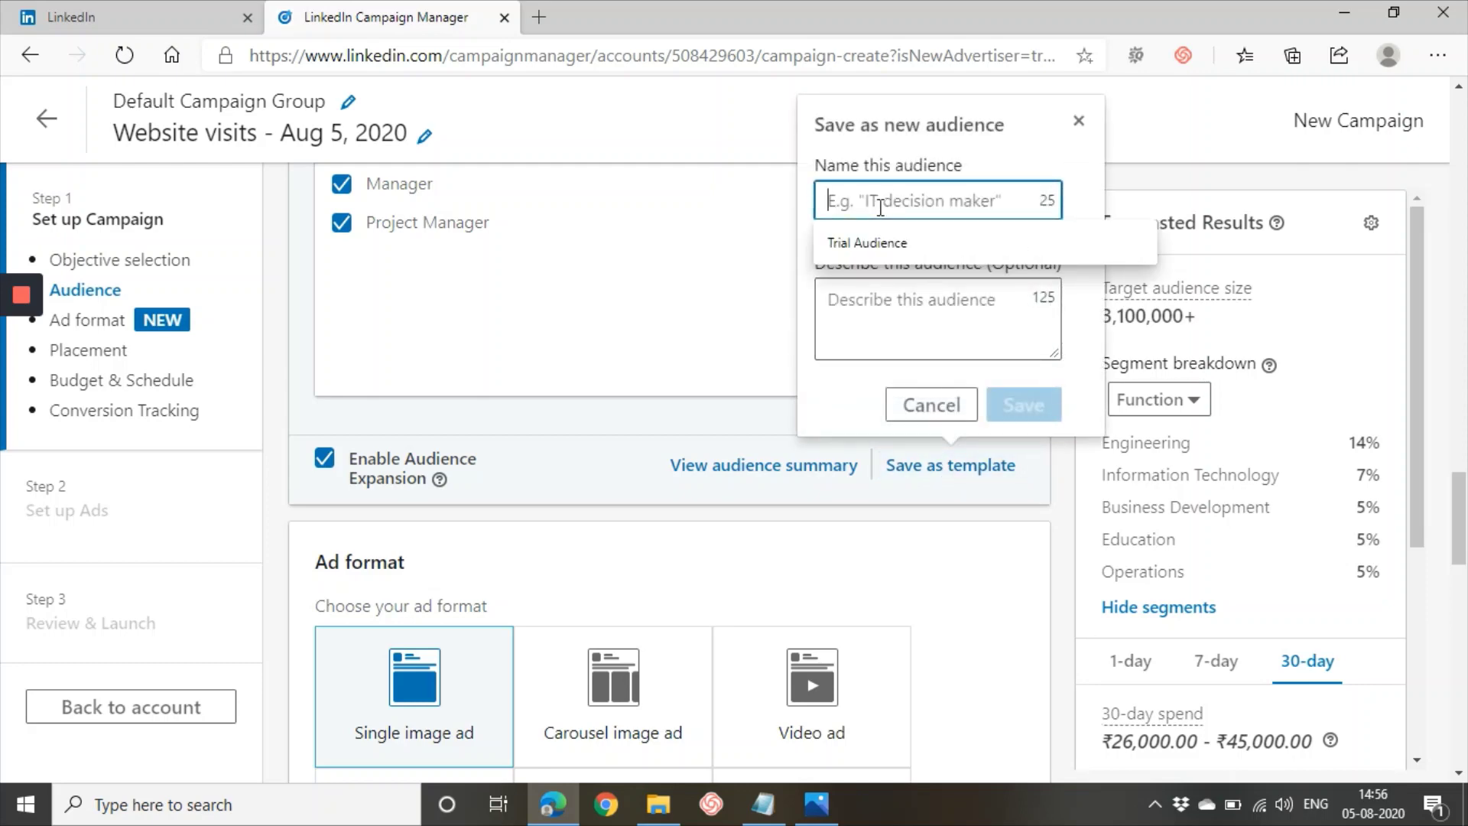
pyautogui.click(861, 257)
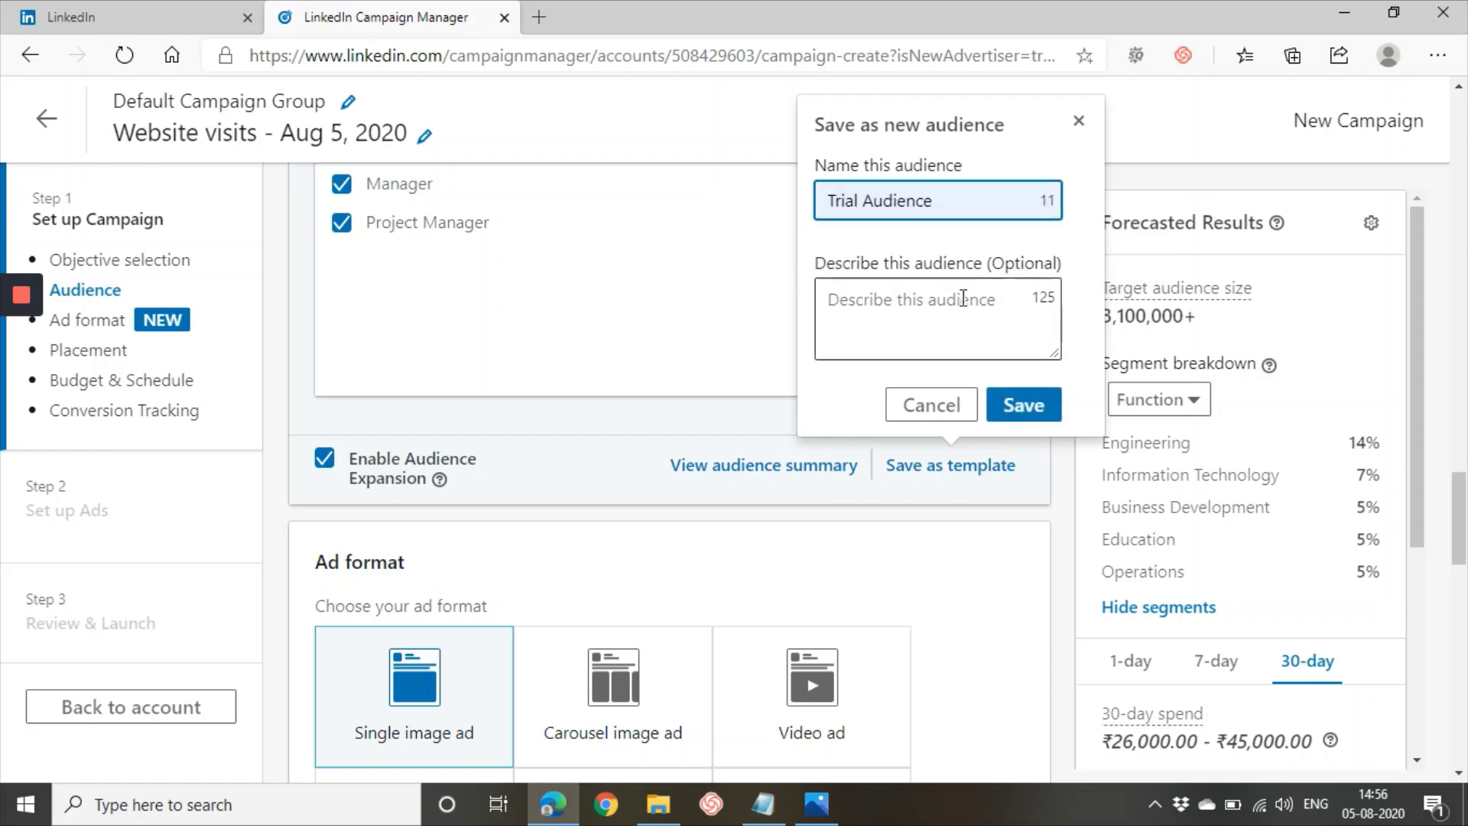
pyautogui.click(1032, 405)
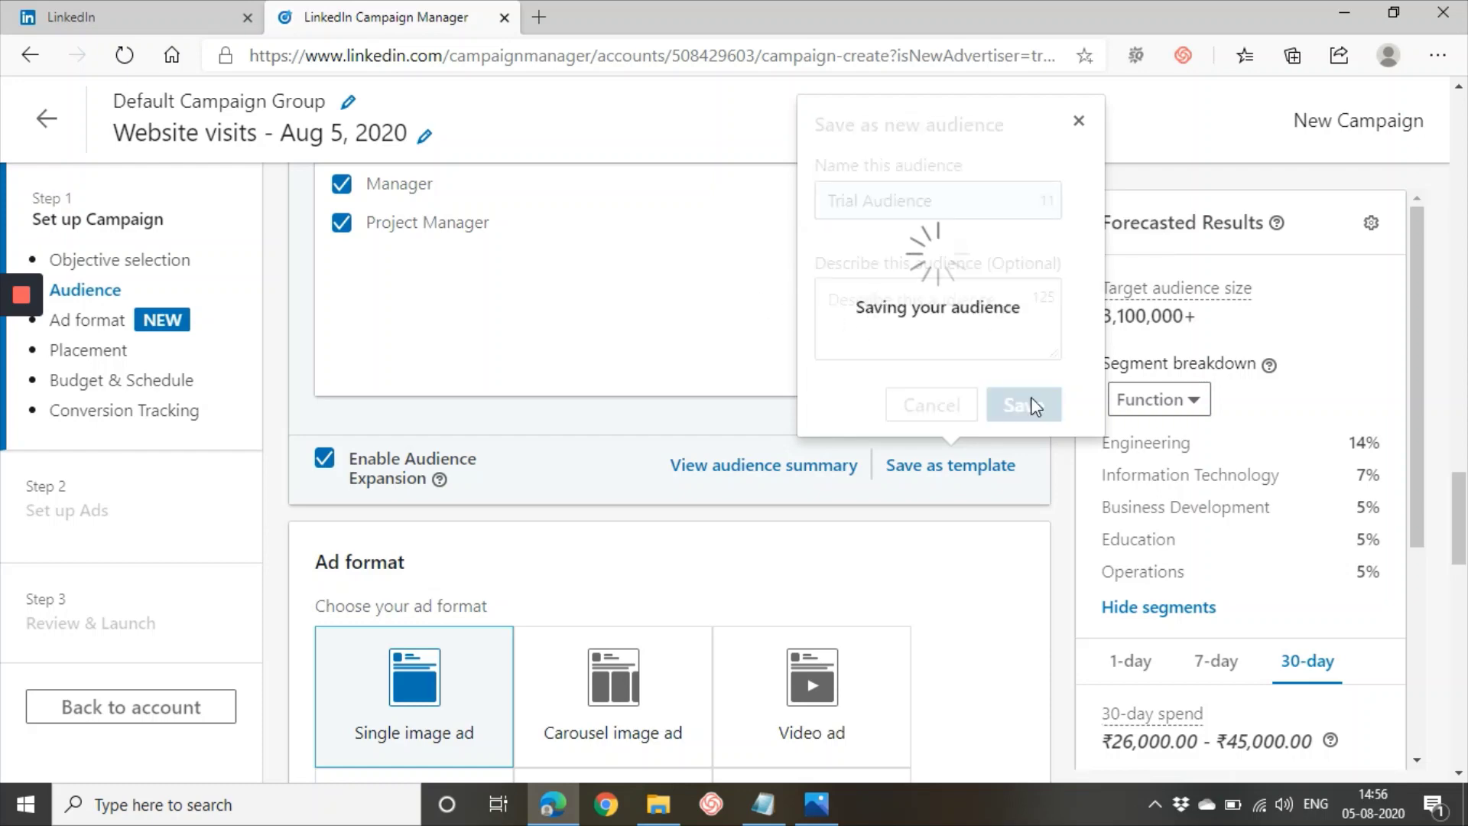
# Look up Trial Audience in the Saved Audiences list and dismiss the save notification
pyautogui.scroll(20, 709, 405)
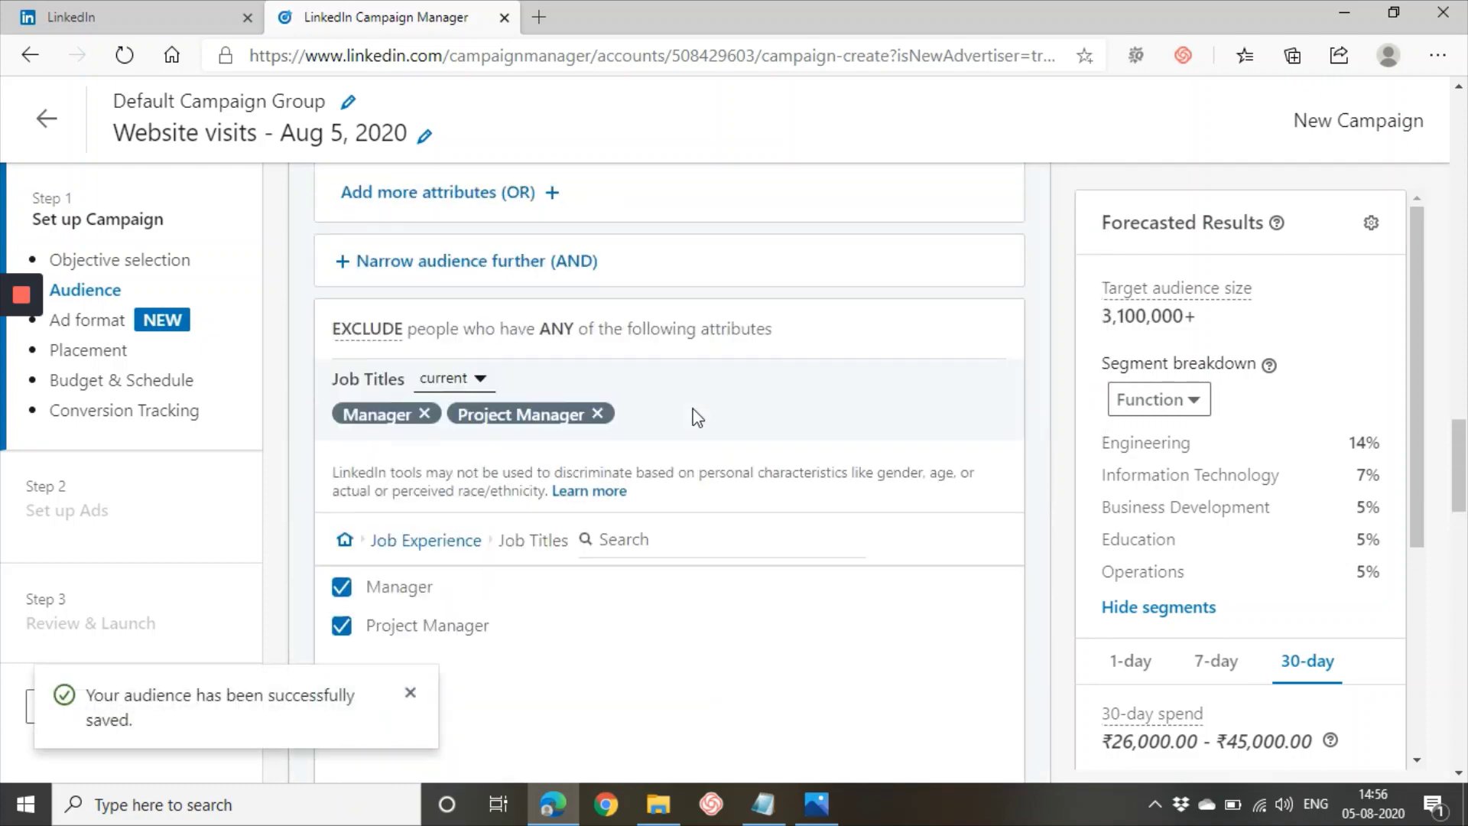
pyautogui.scroll(10, 695, 421)
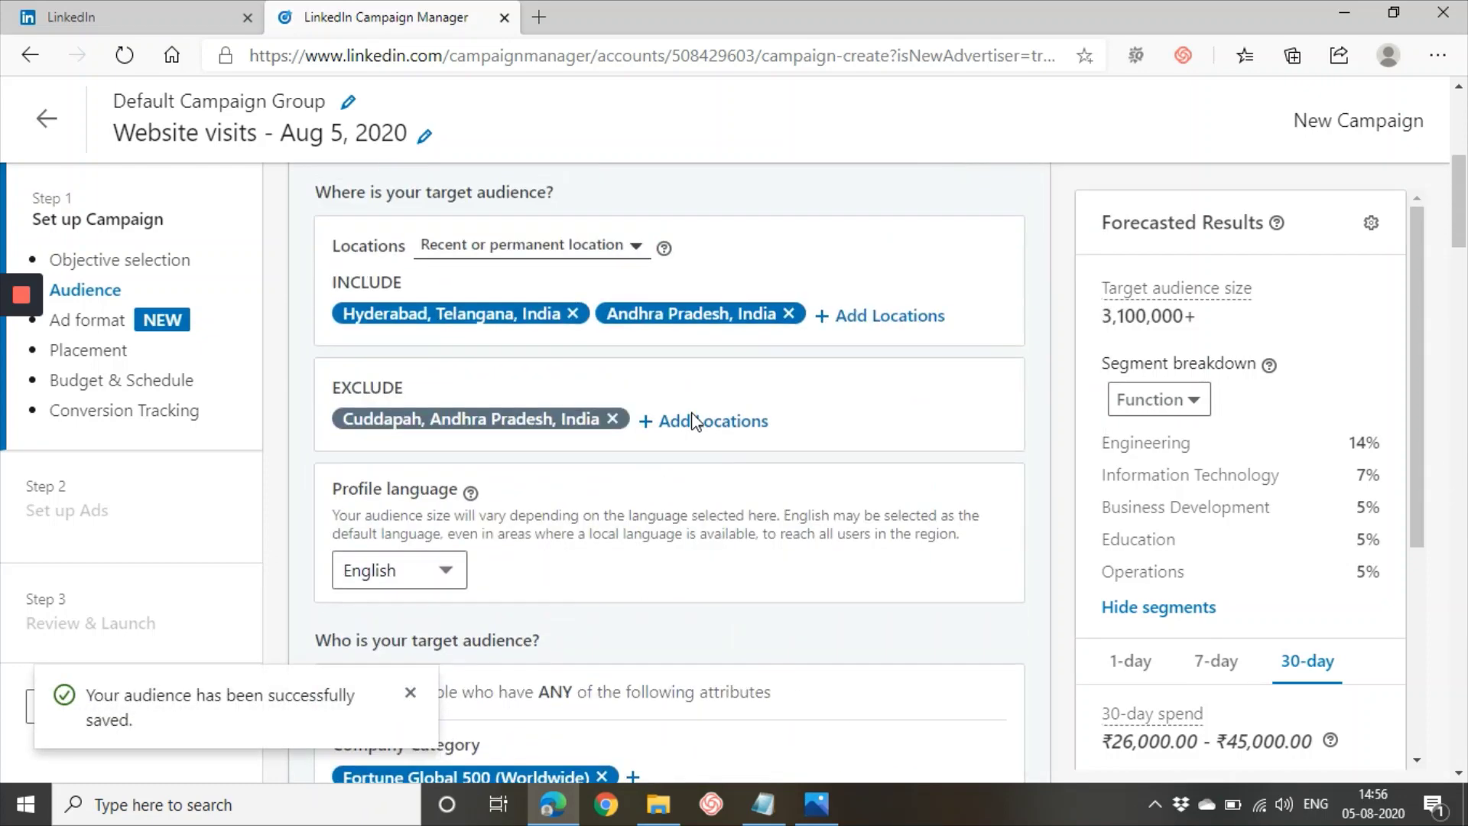
pyautogui.click(486, 353)
pyautogui.scroll(3, 486, 356)
pyautogui.click(440, 389)
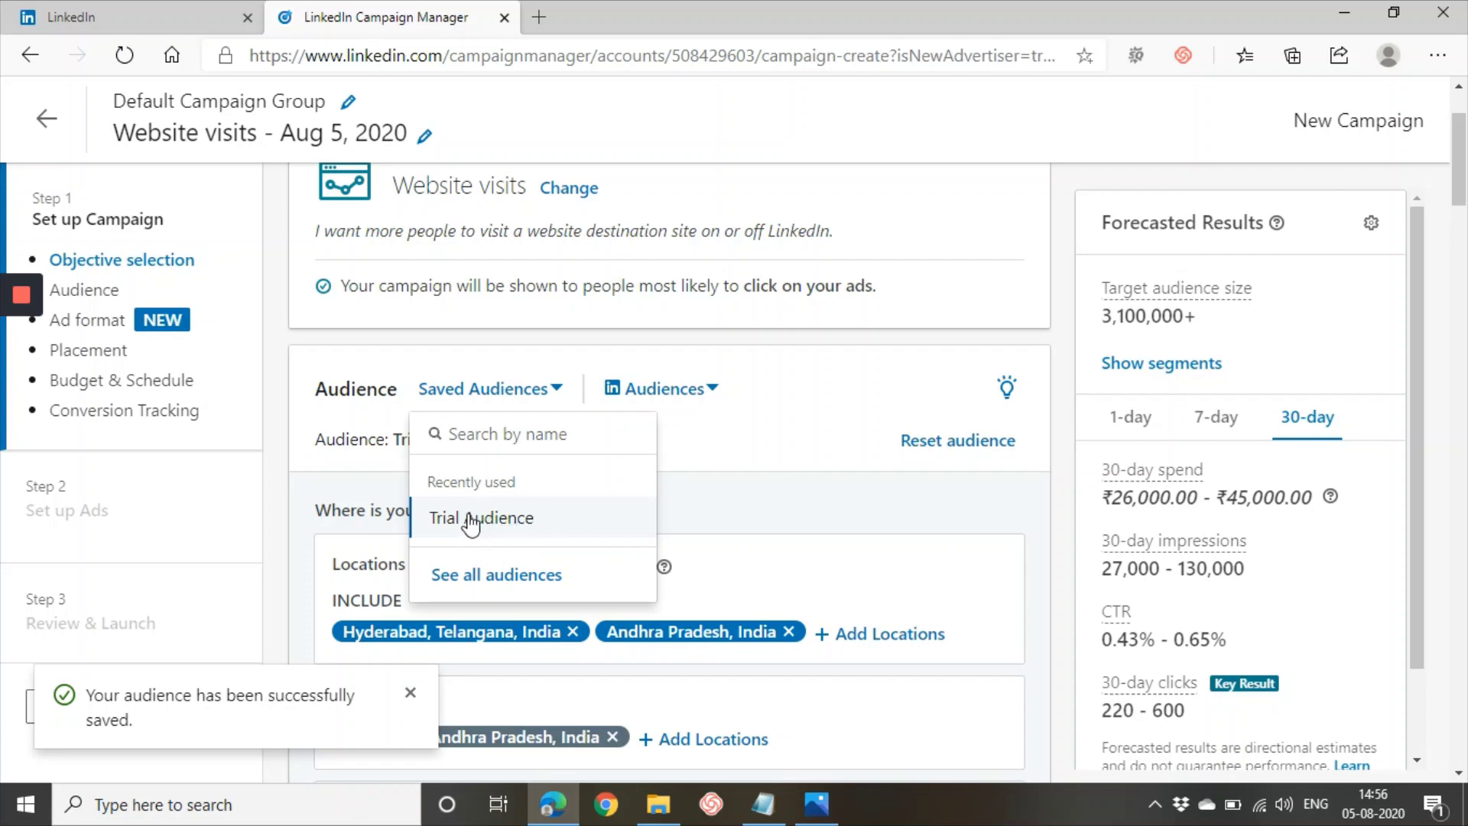
pyautogui.scroll(-4, 878, 499)
pyautogui.scroll(-6, 576, 617)
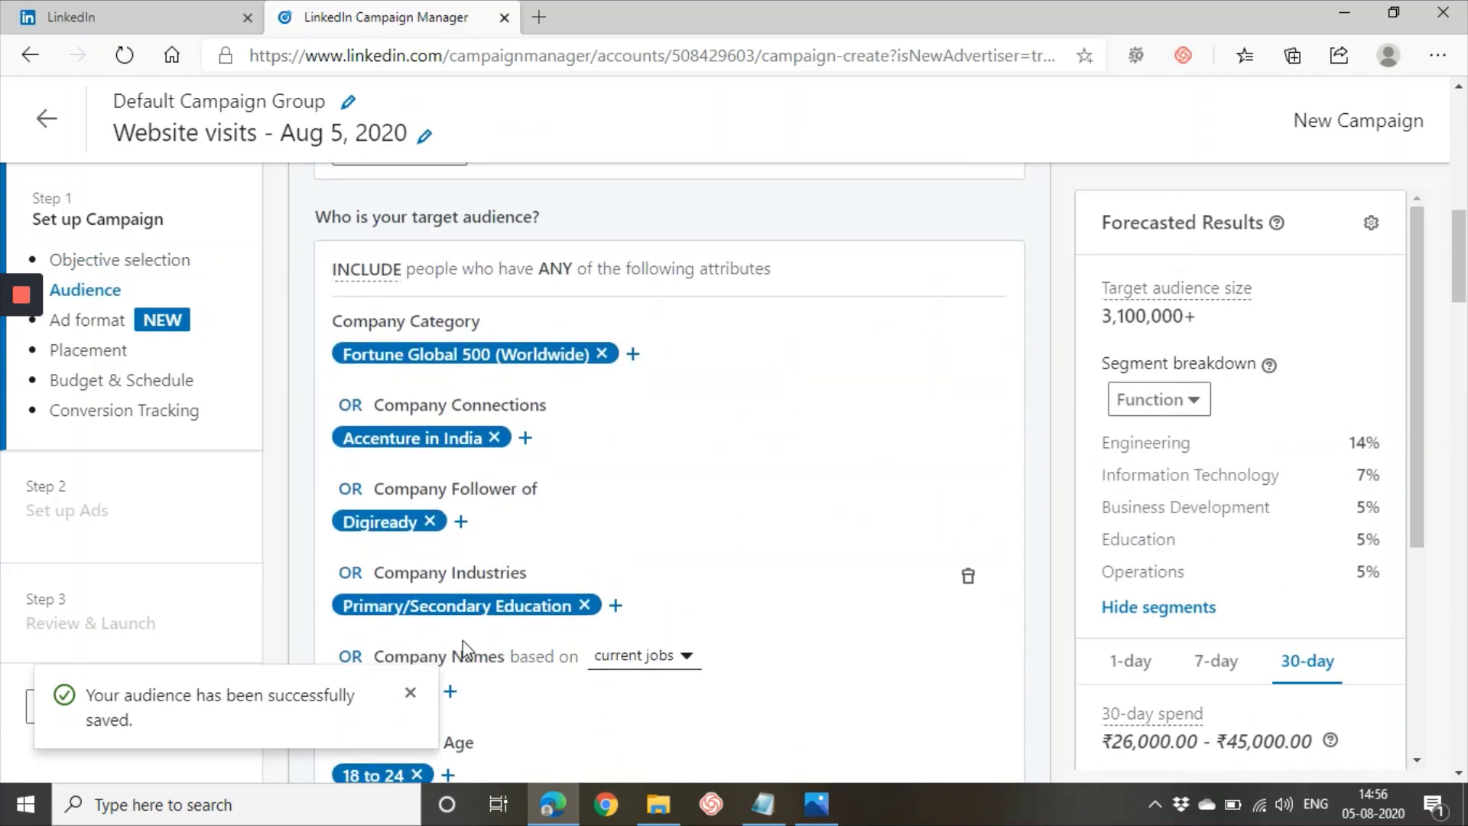
pyautogui.click(411, 692)
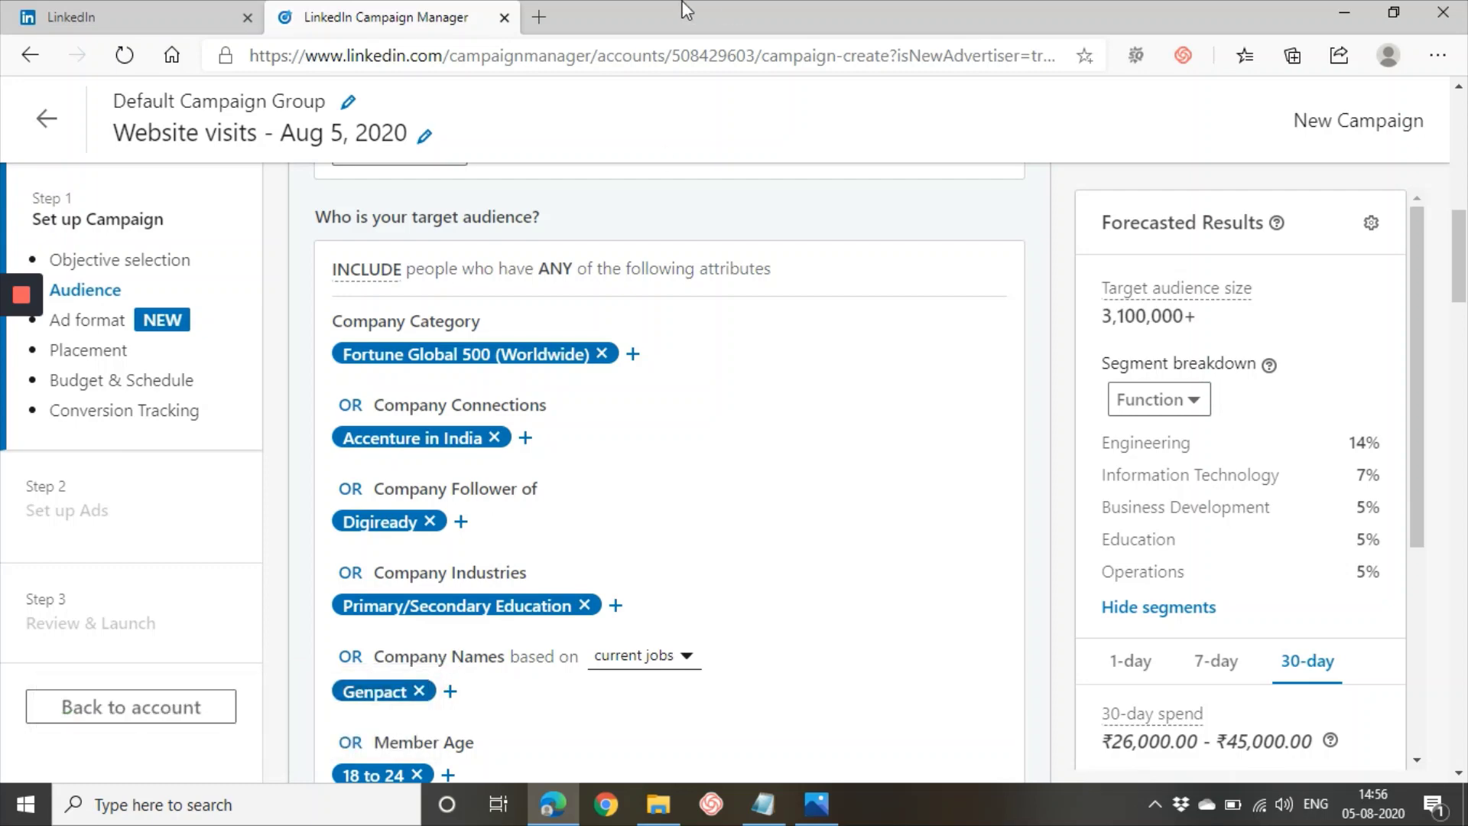
# Examine the available ad formats and read the descriptions of the Single image ad and Text ad
pyautogui.scroll(-18, 727, 539)
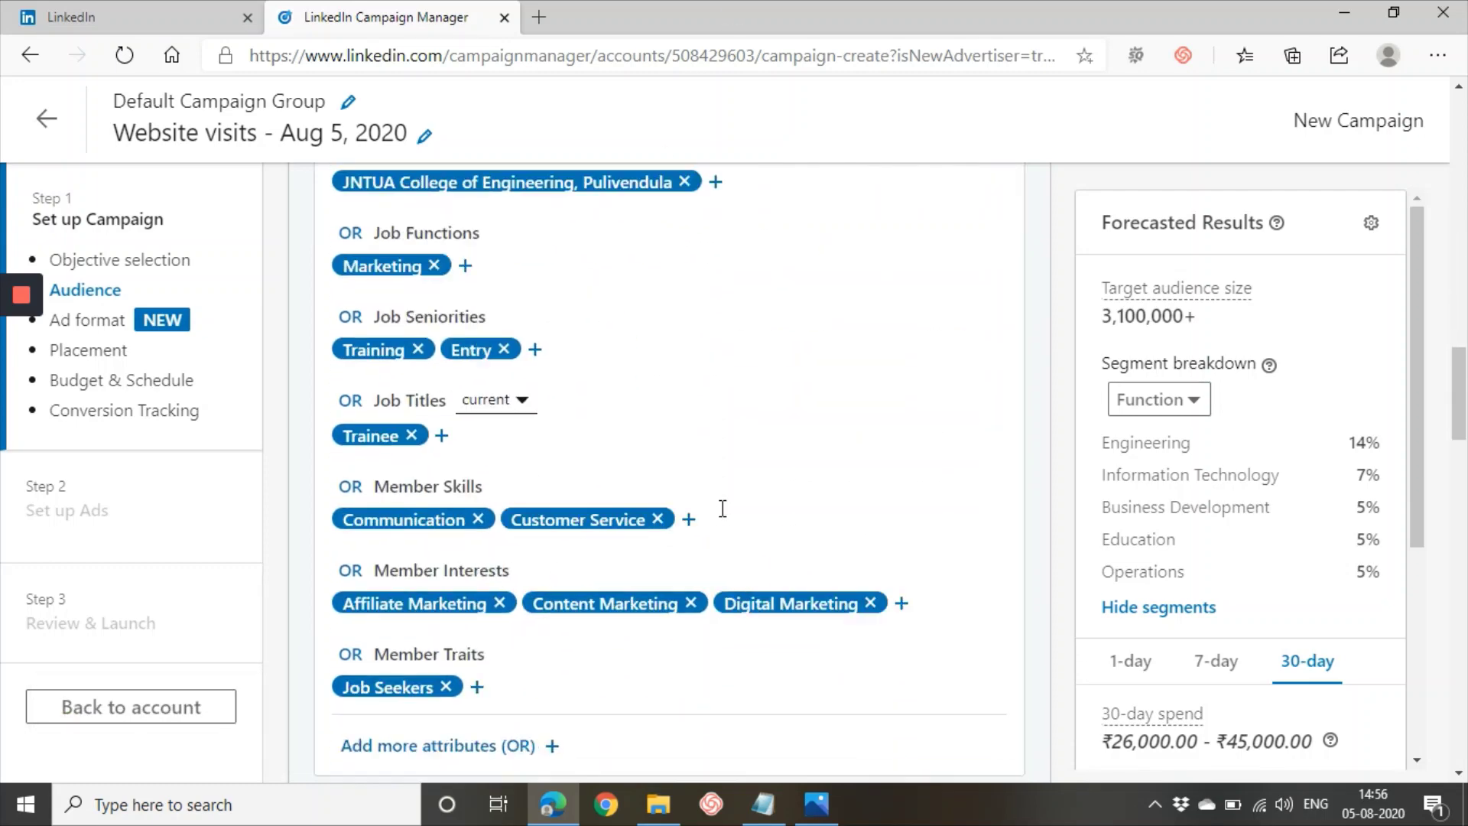
pyautogui.scroll(-8, 723, 508)
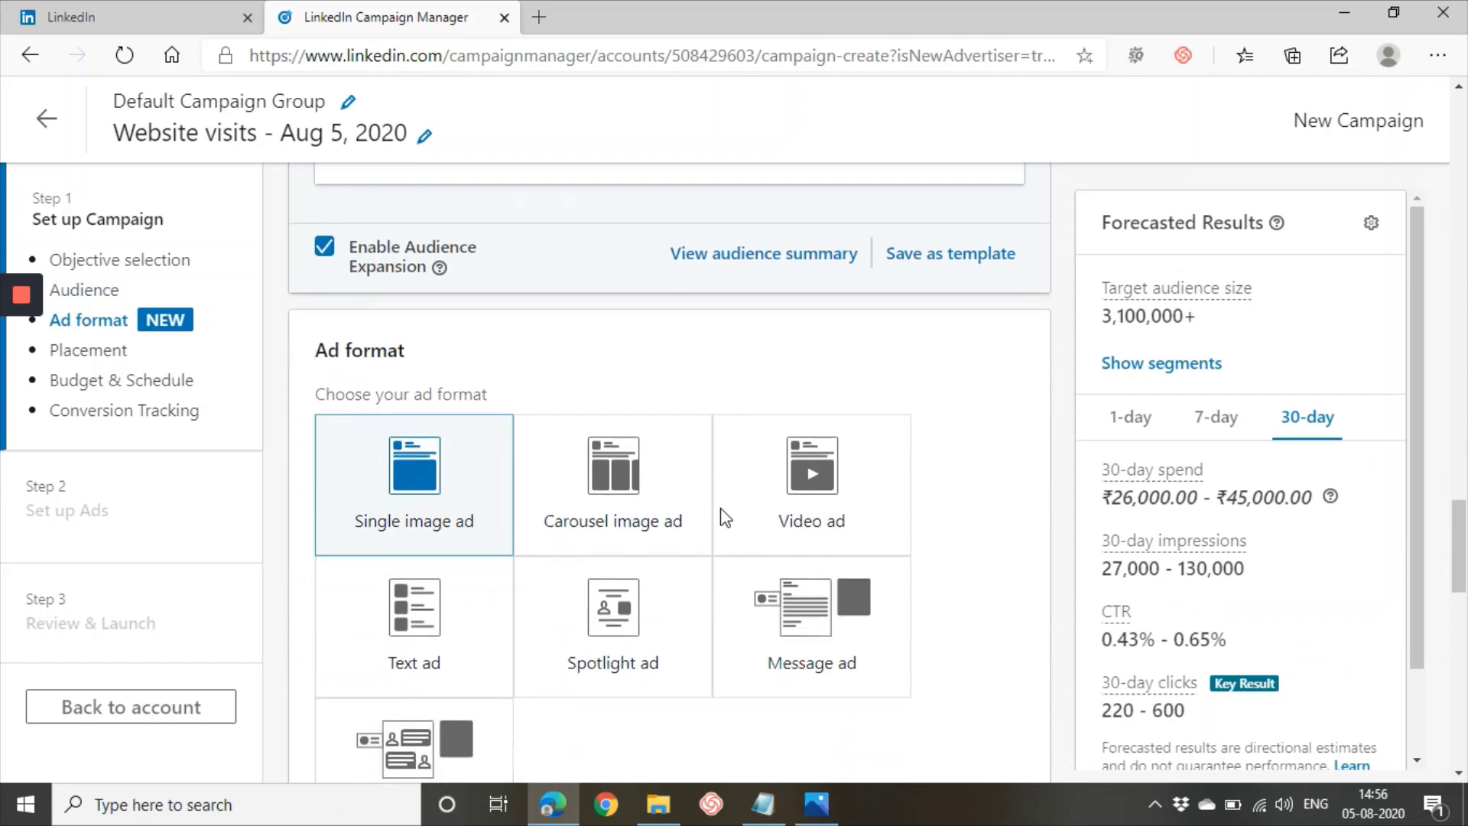
pyautogui.scroll(-1, 723, 520)
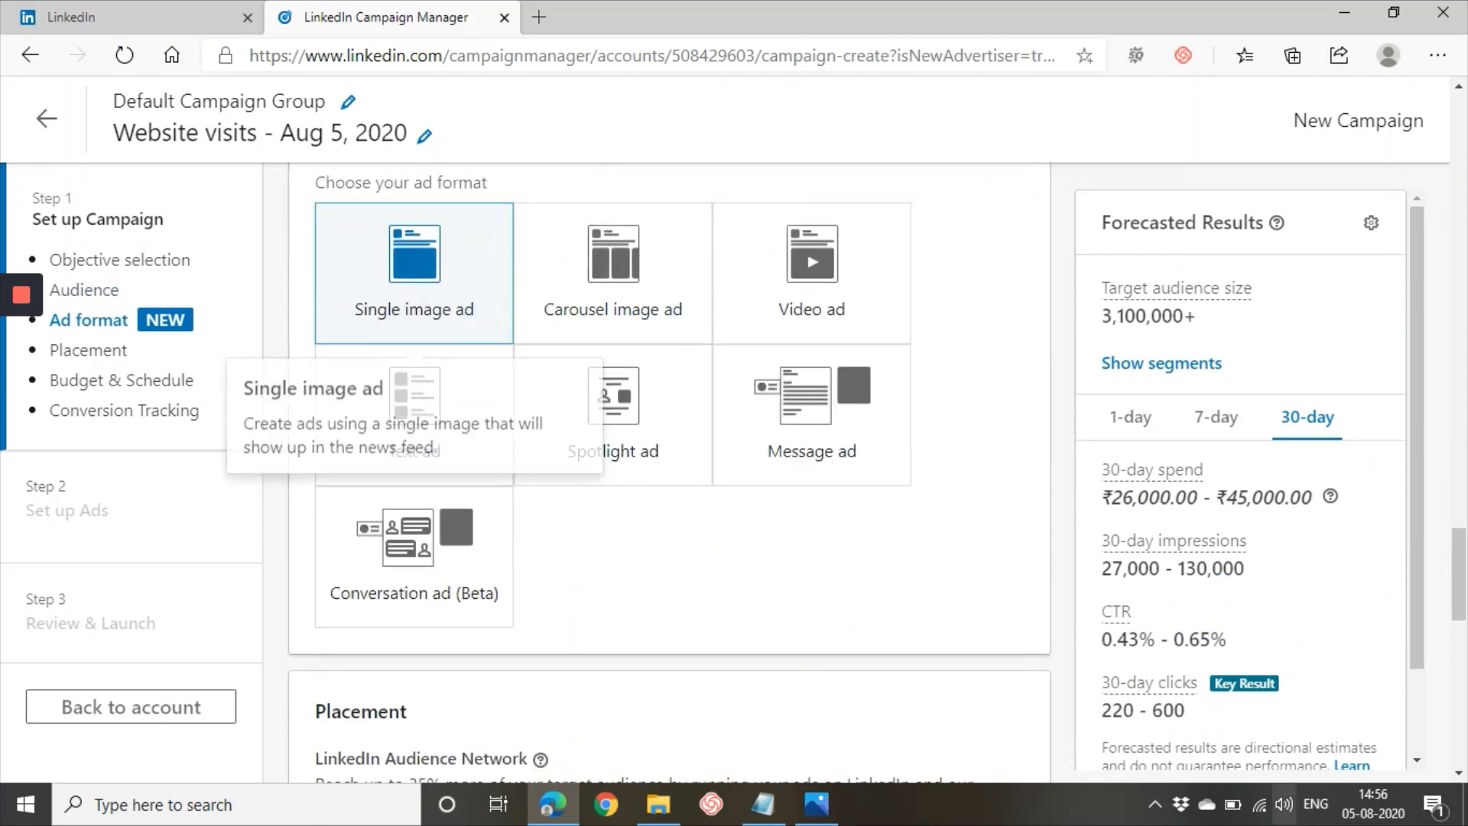
pyautogui.scroll(1, 708, 457)
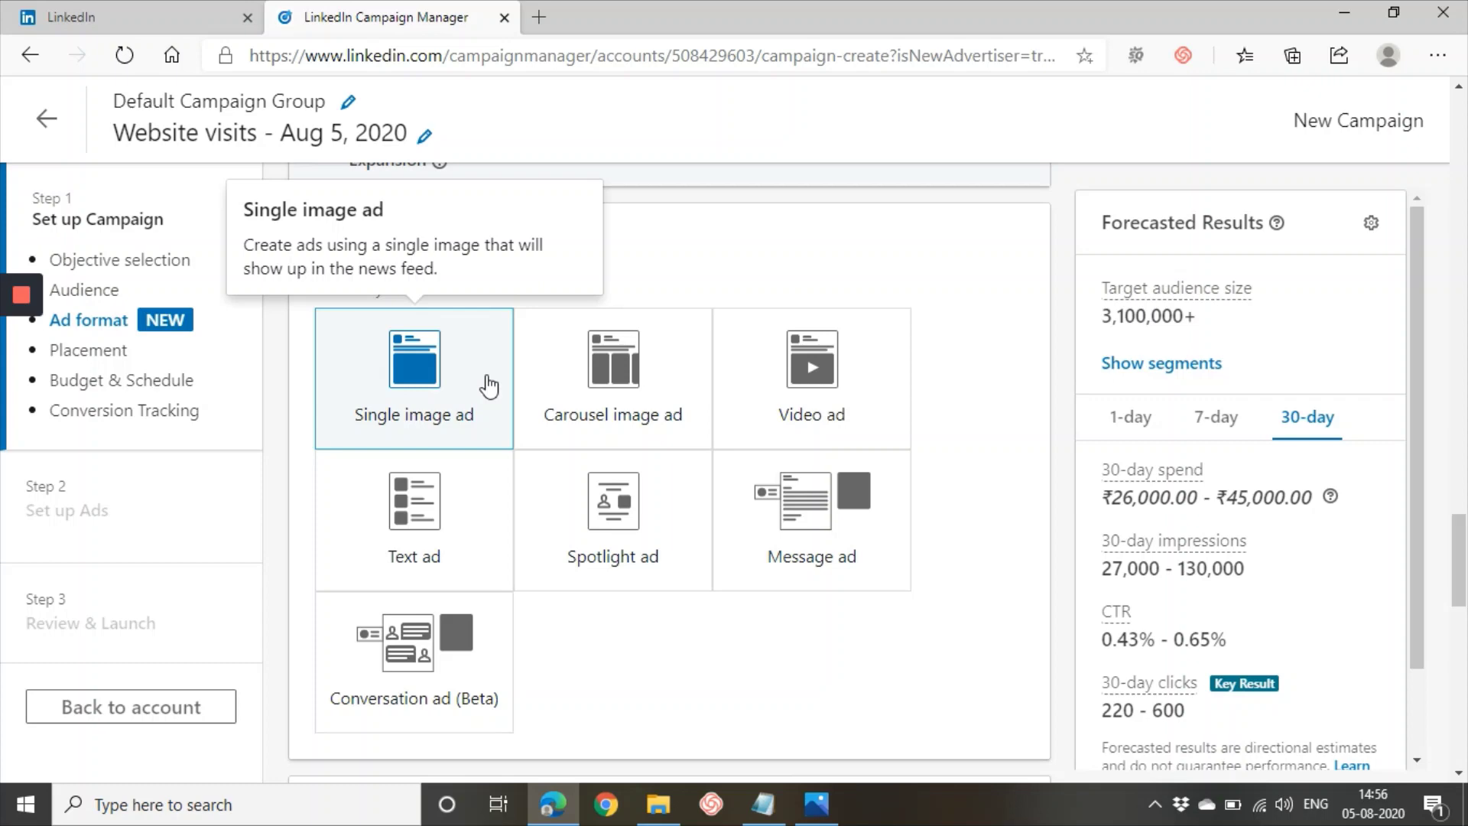
pyautogui.moveTo(695, 382)
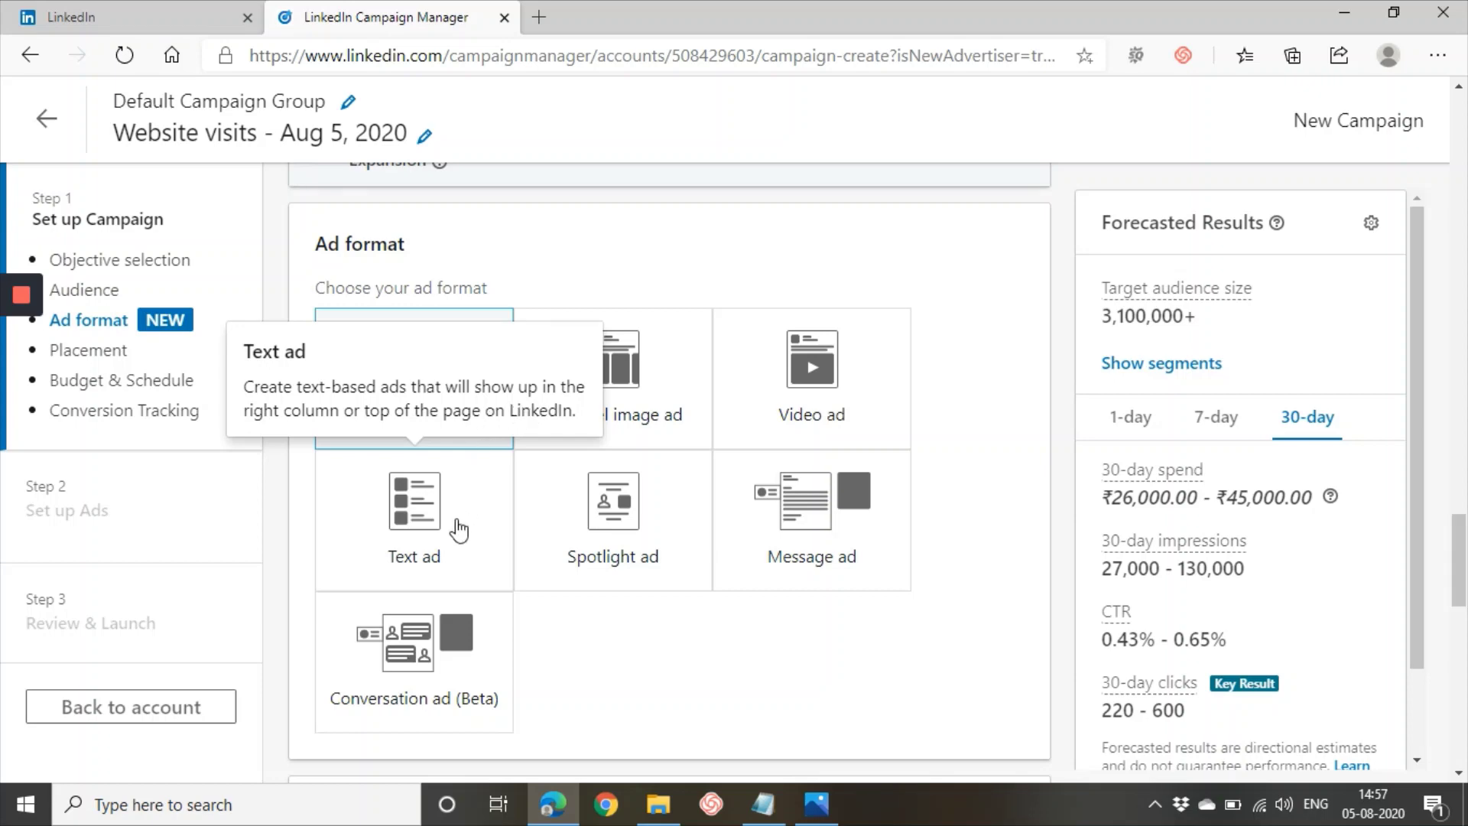
# Switch to the LinkedIn feed, close the products panel and examine where ads are placed around the feed
pyautogui.click(184, 14)
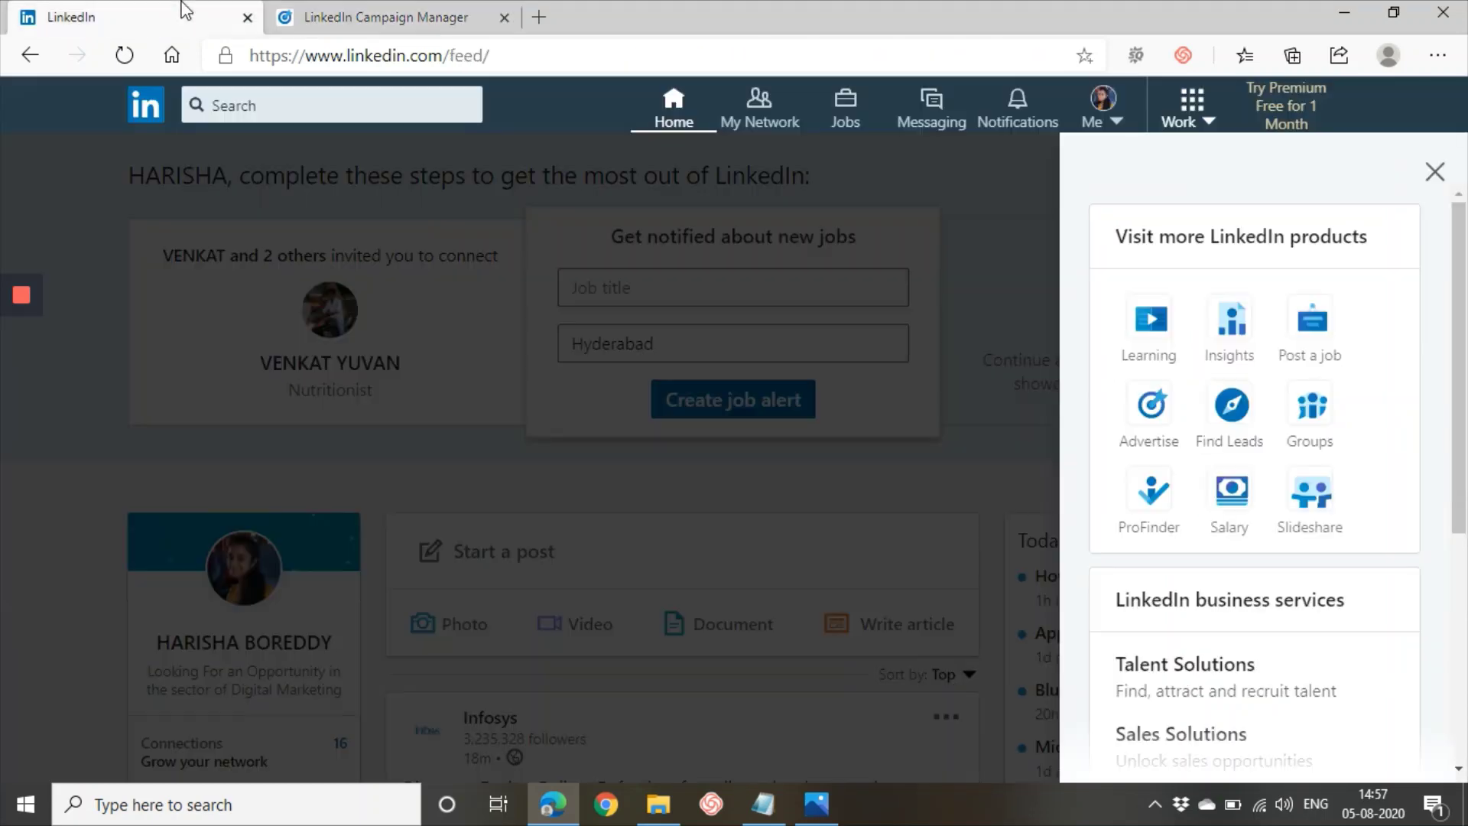
pyautogui.click(1436, 172)
pyautogui.scroll(-5, 1130, 536)
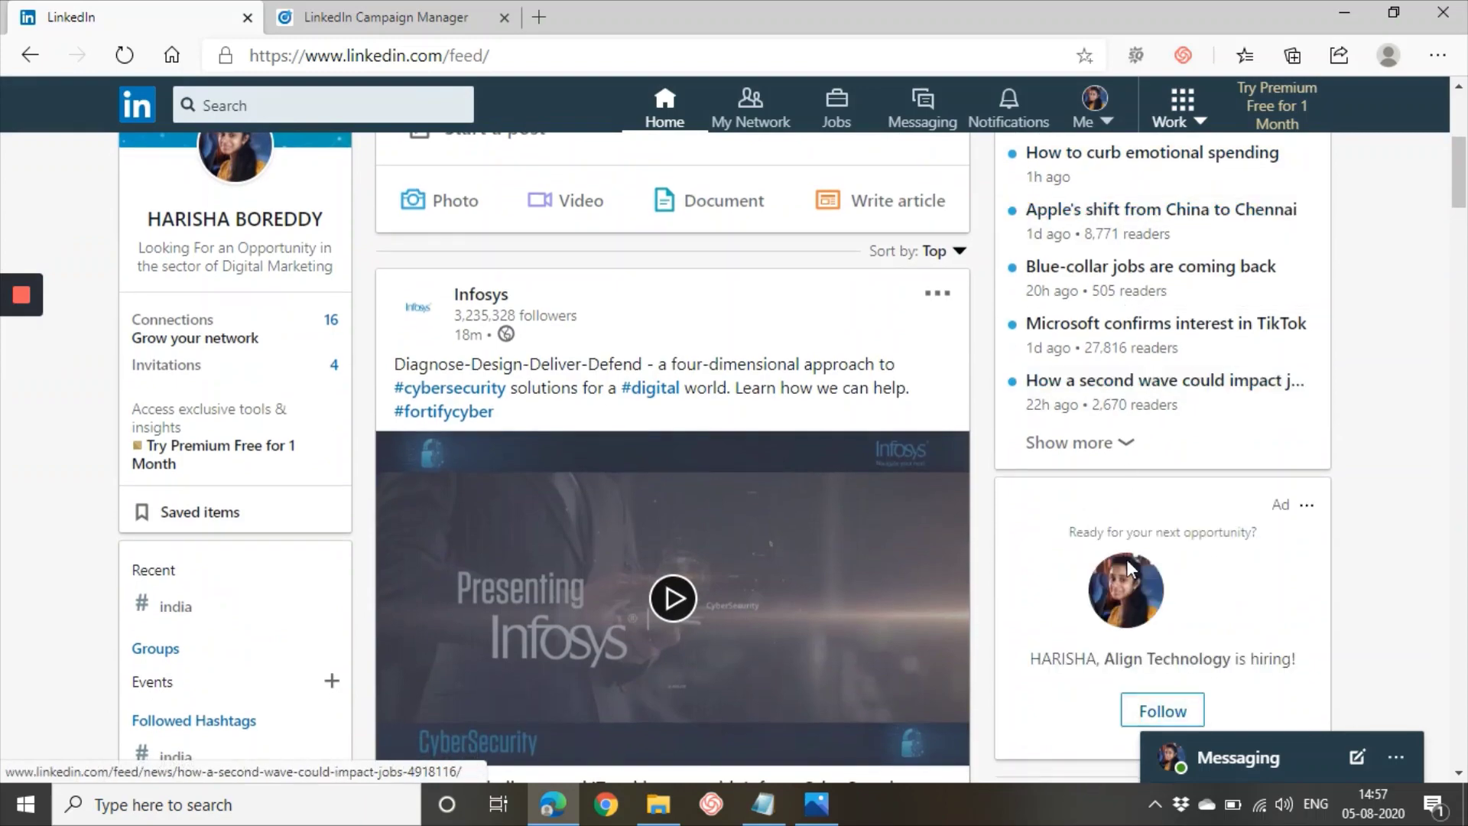
pyautogui.scroll(-7, 1130, 536)
pyautogui.scroll(9, 1125, 380)
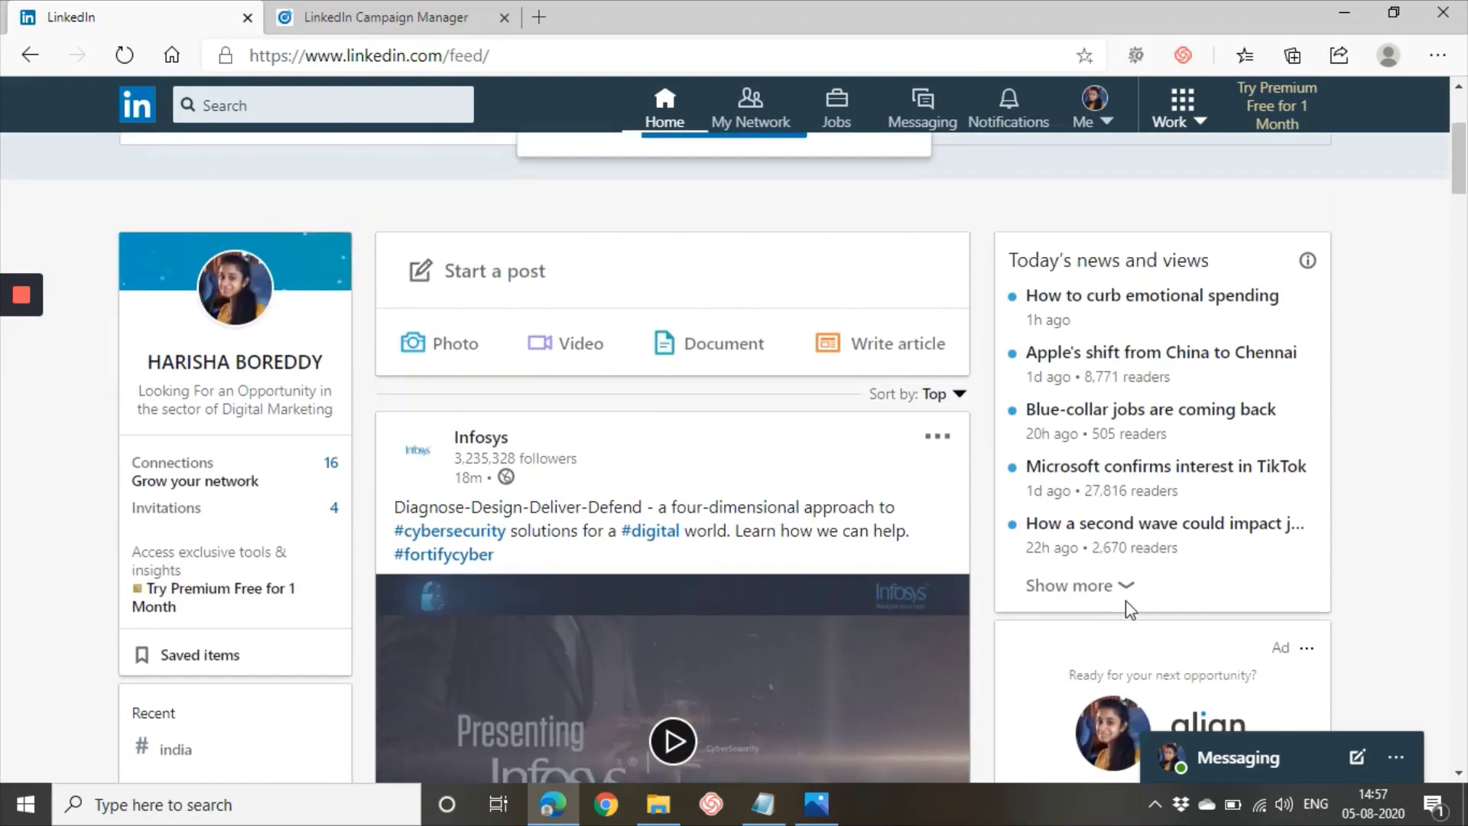
pyautogui.scroll(3, 1130, 610)
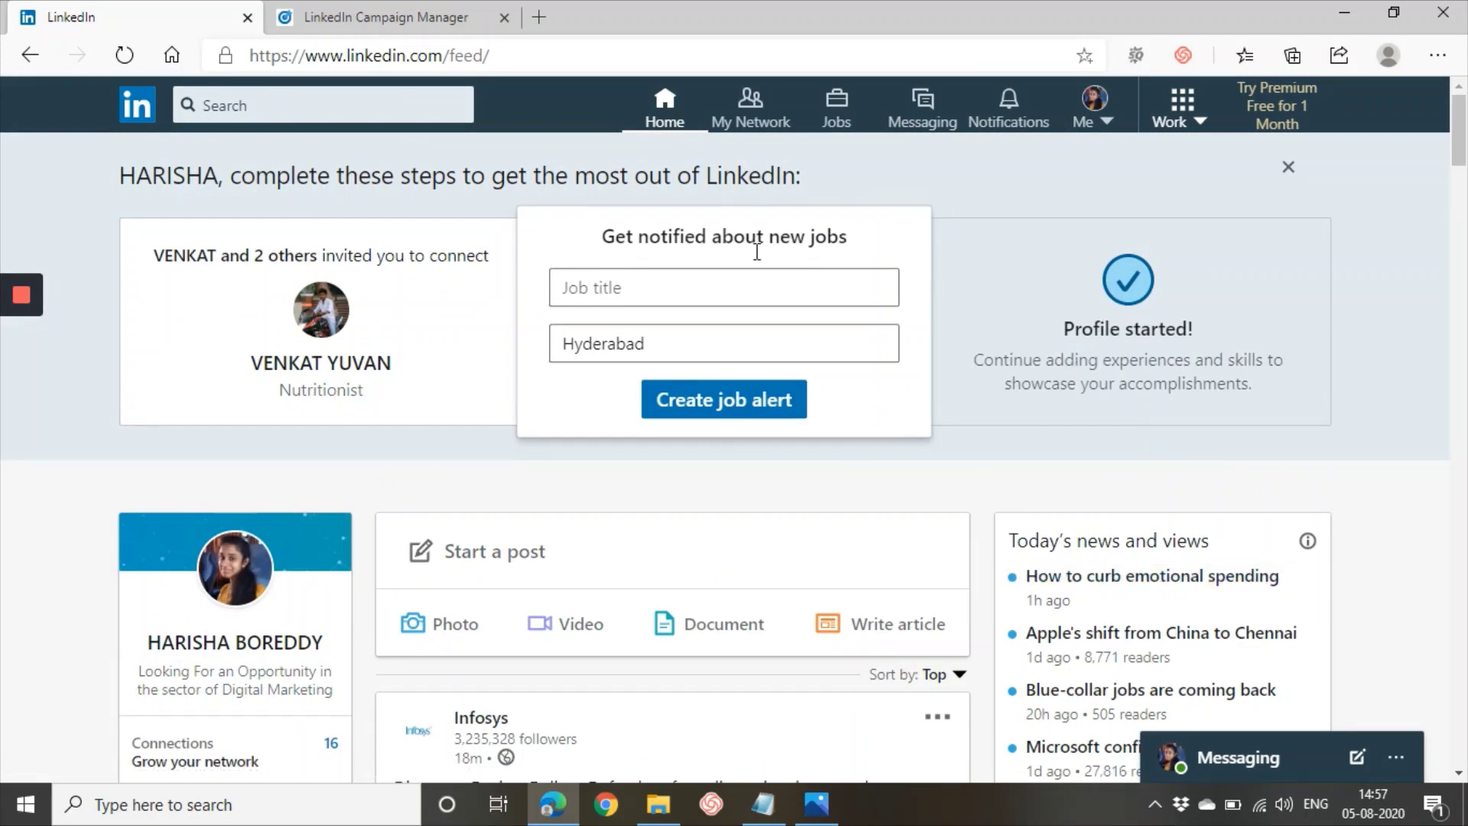
pyautogui.scroll(-4, 1071, 382)
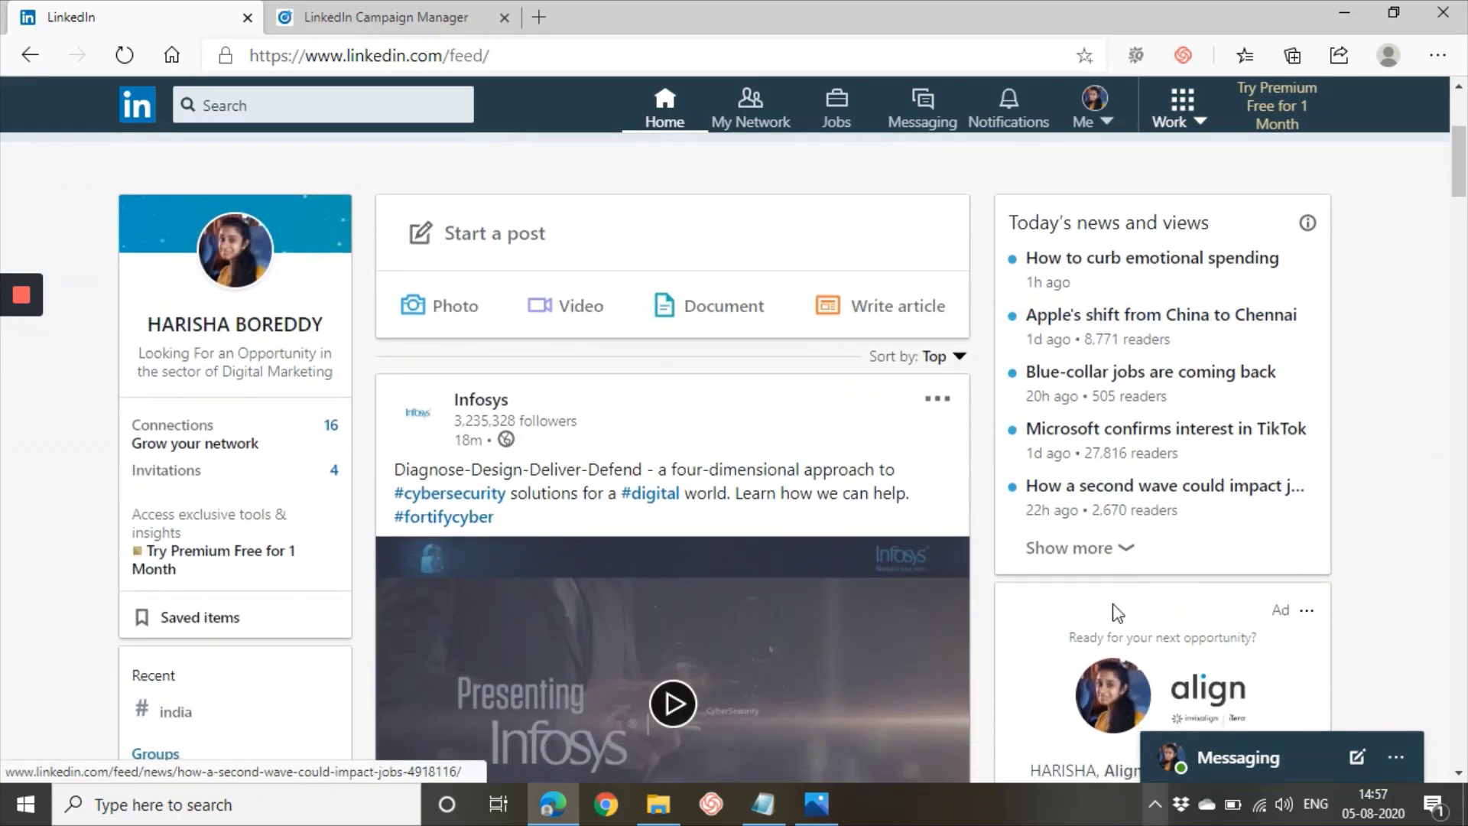
# Switch back to Campaign Manager and read the Spotlight ad and Message ad format descriptions
pyautogui.click(455, 15)
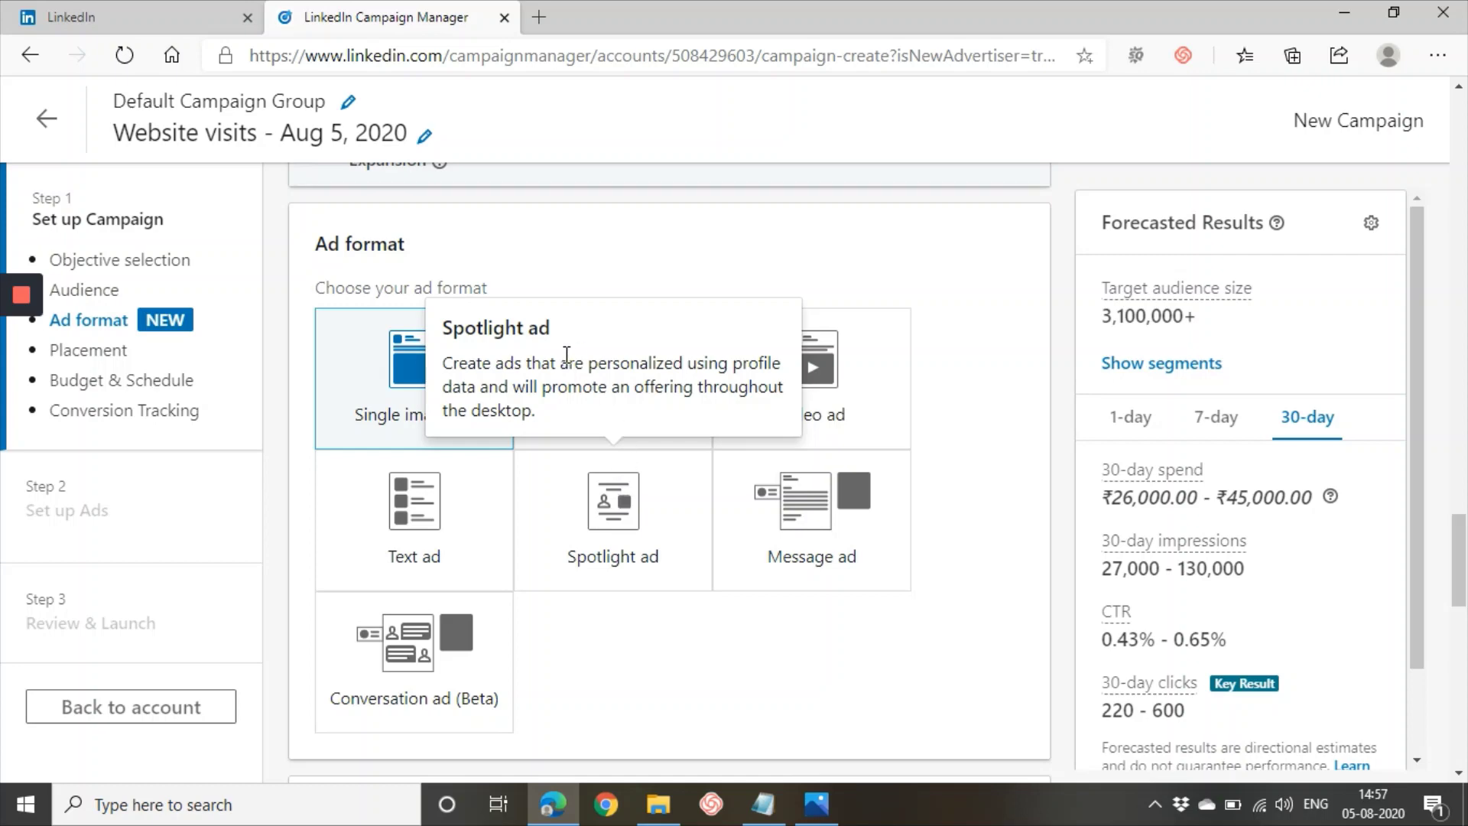
pyautogui.moveTo(566, 356); pyautogui.dragTo(632, 413)
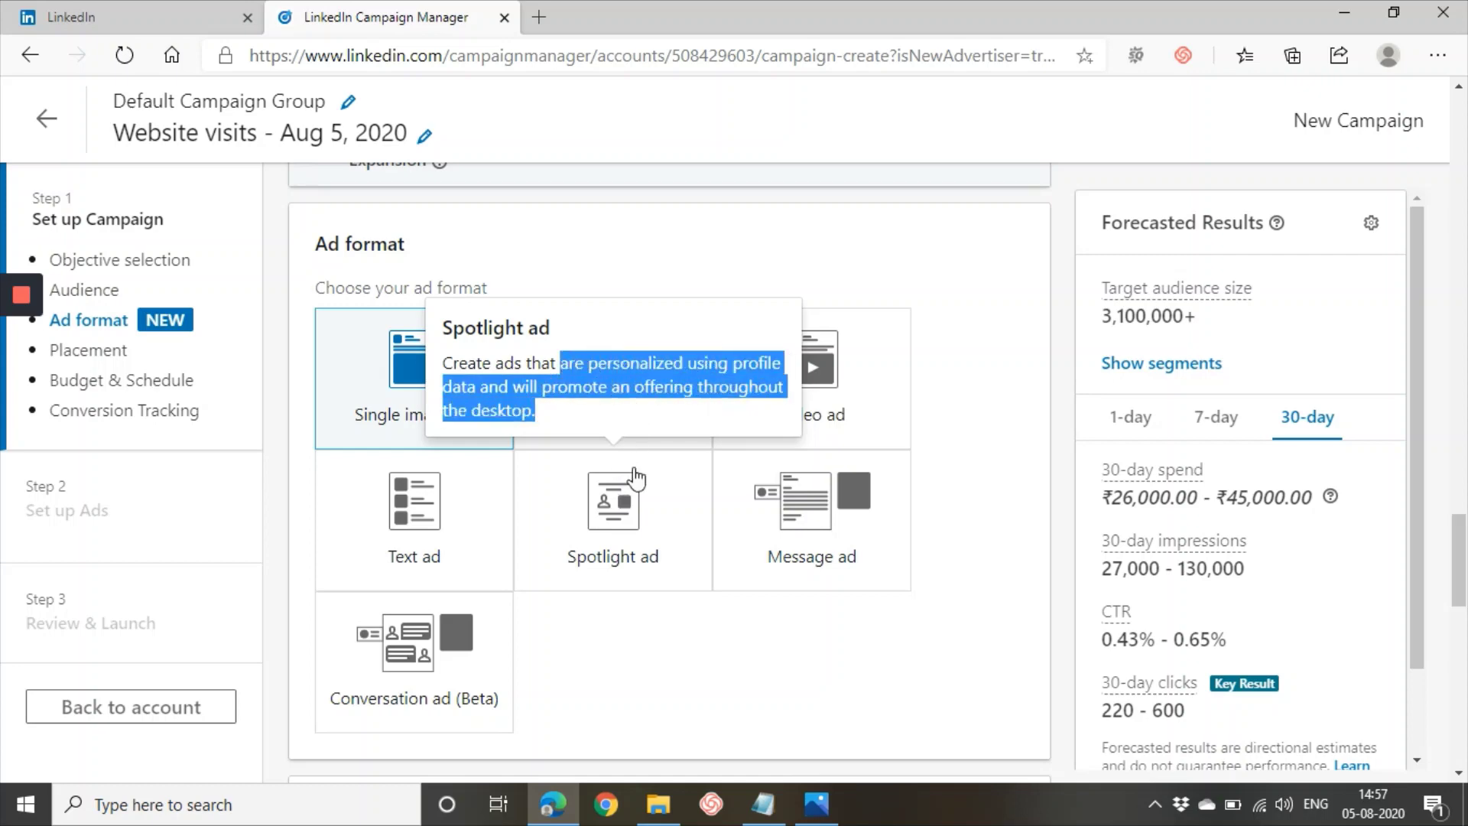
pyautogui.moveTo(630, 490)
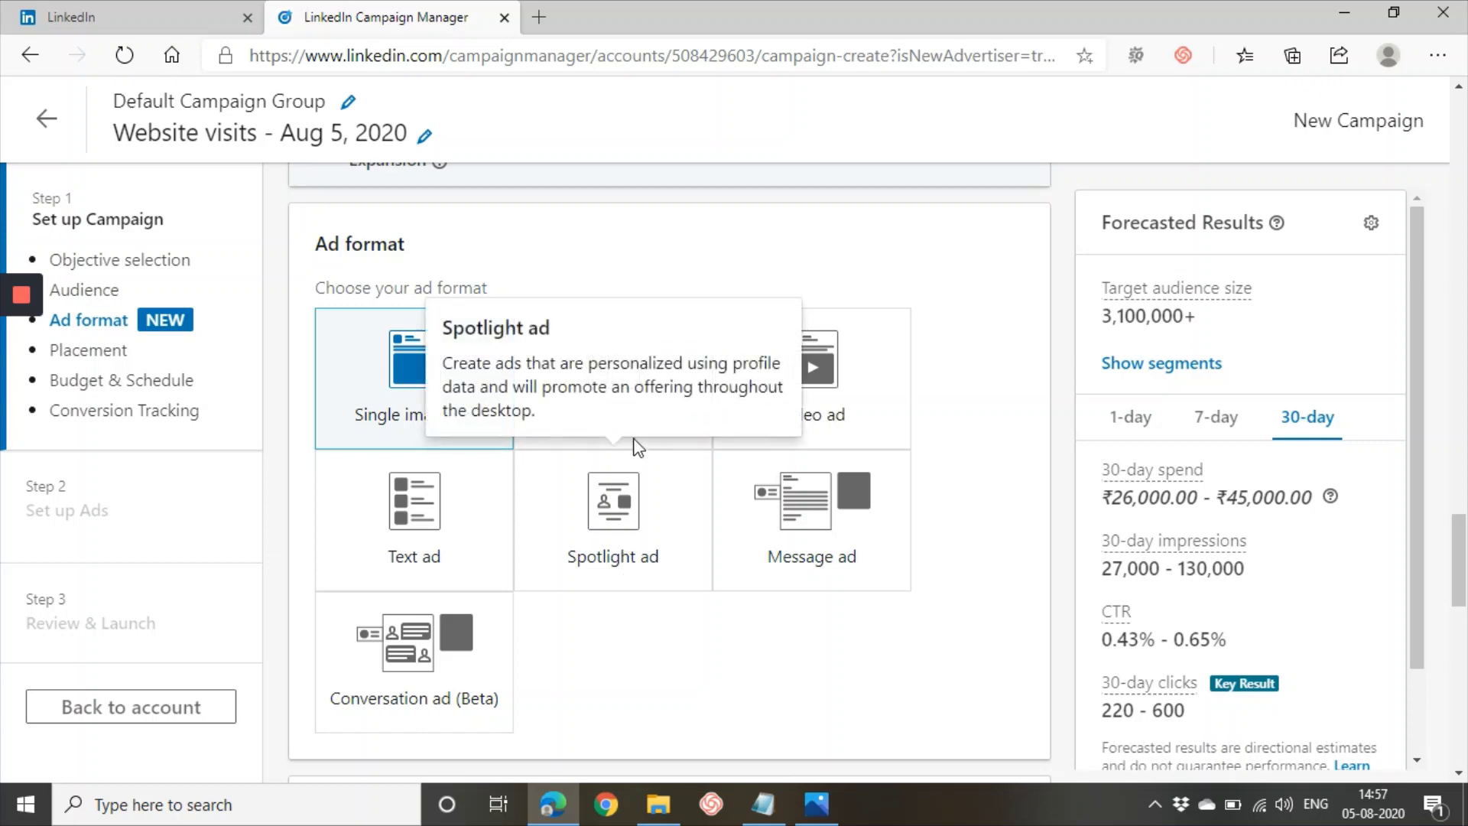
pyautogui.moveTo(562, 363); pyautogui.dragTo(587, 410)
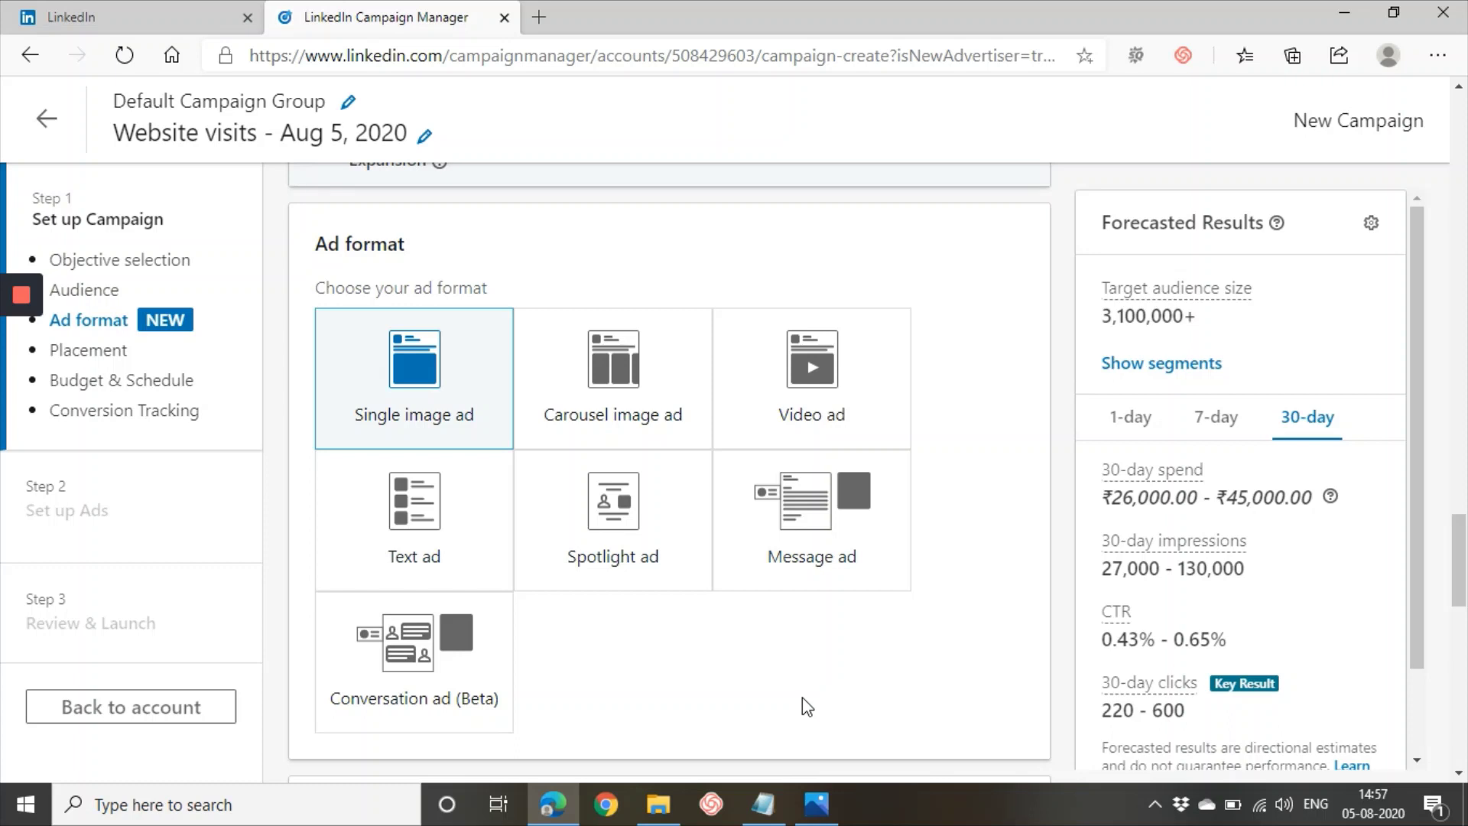
pyautogui.moveTo(808, 558)
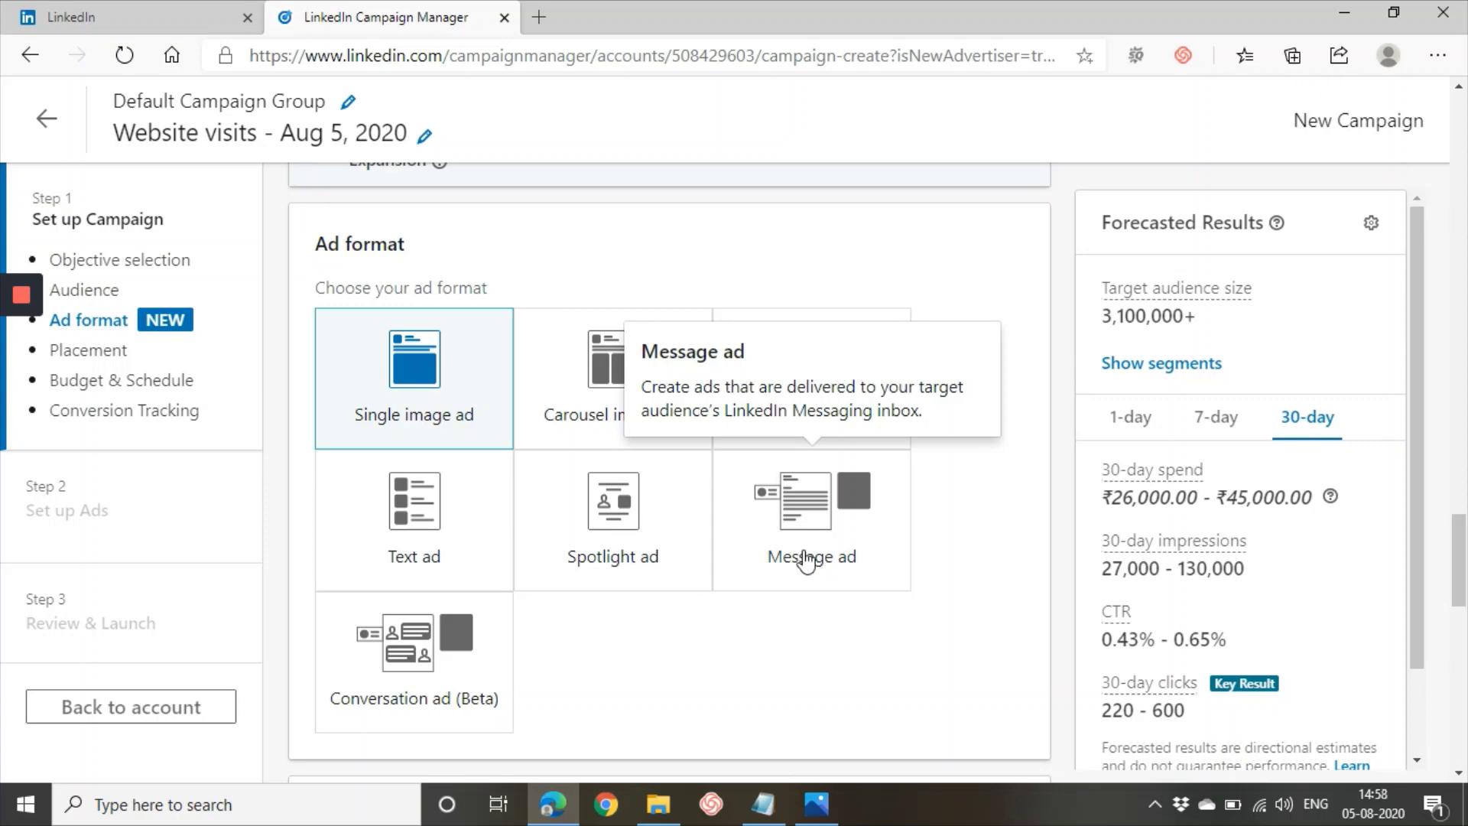
# Read a sponsored message in the LinkedIn feed's messaging inbox as a Message ad example, close it and return to Campaign Manager
pyautogui.click(160, 17)
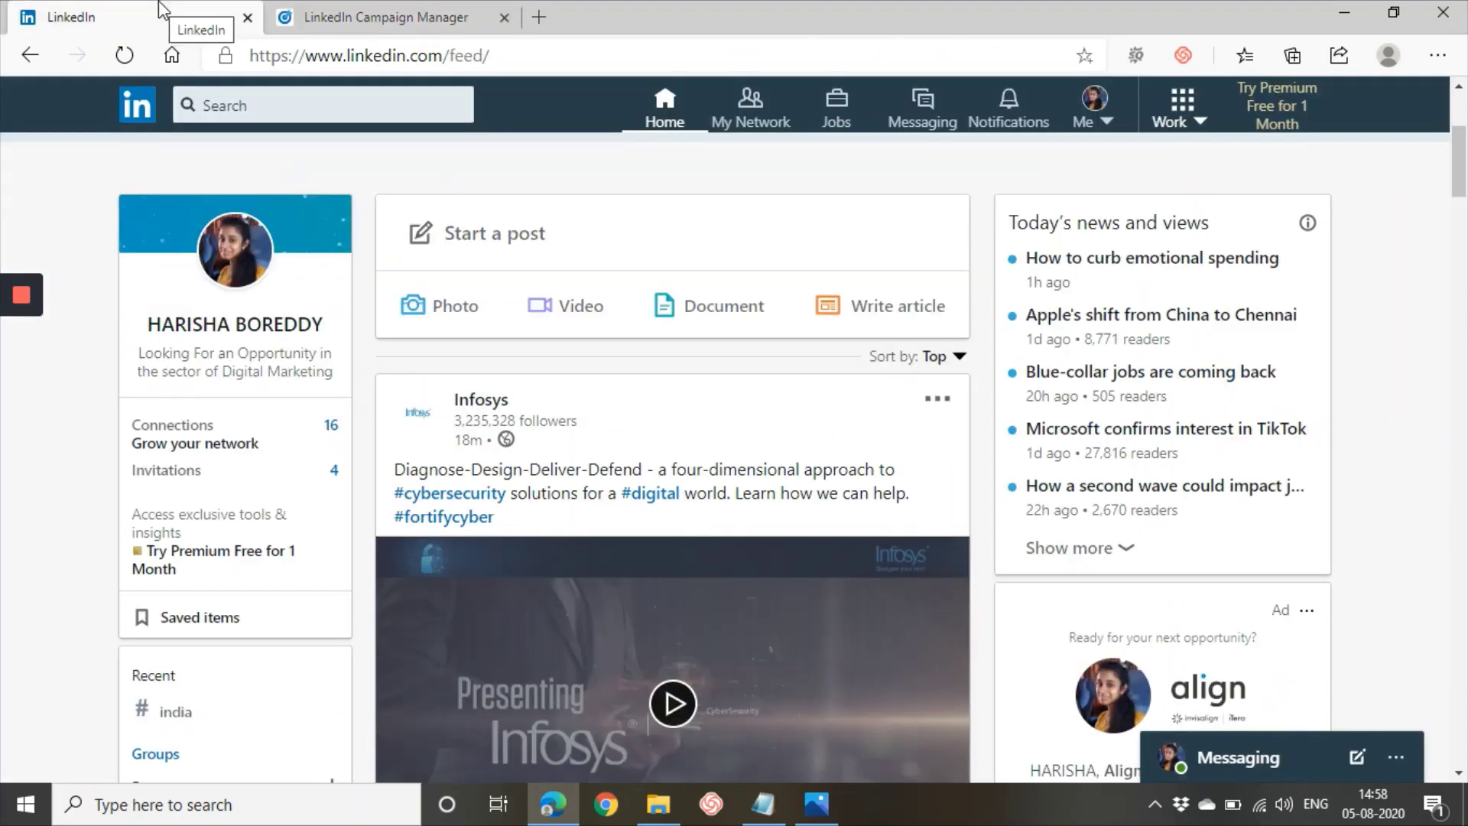
pyautogui.click(1277, 768)
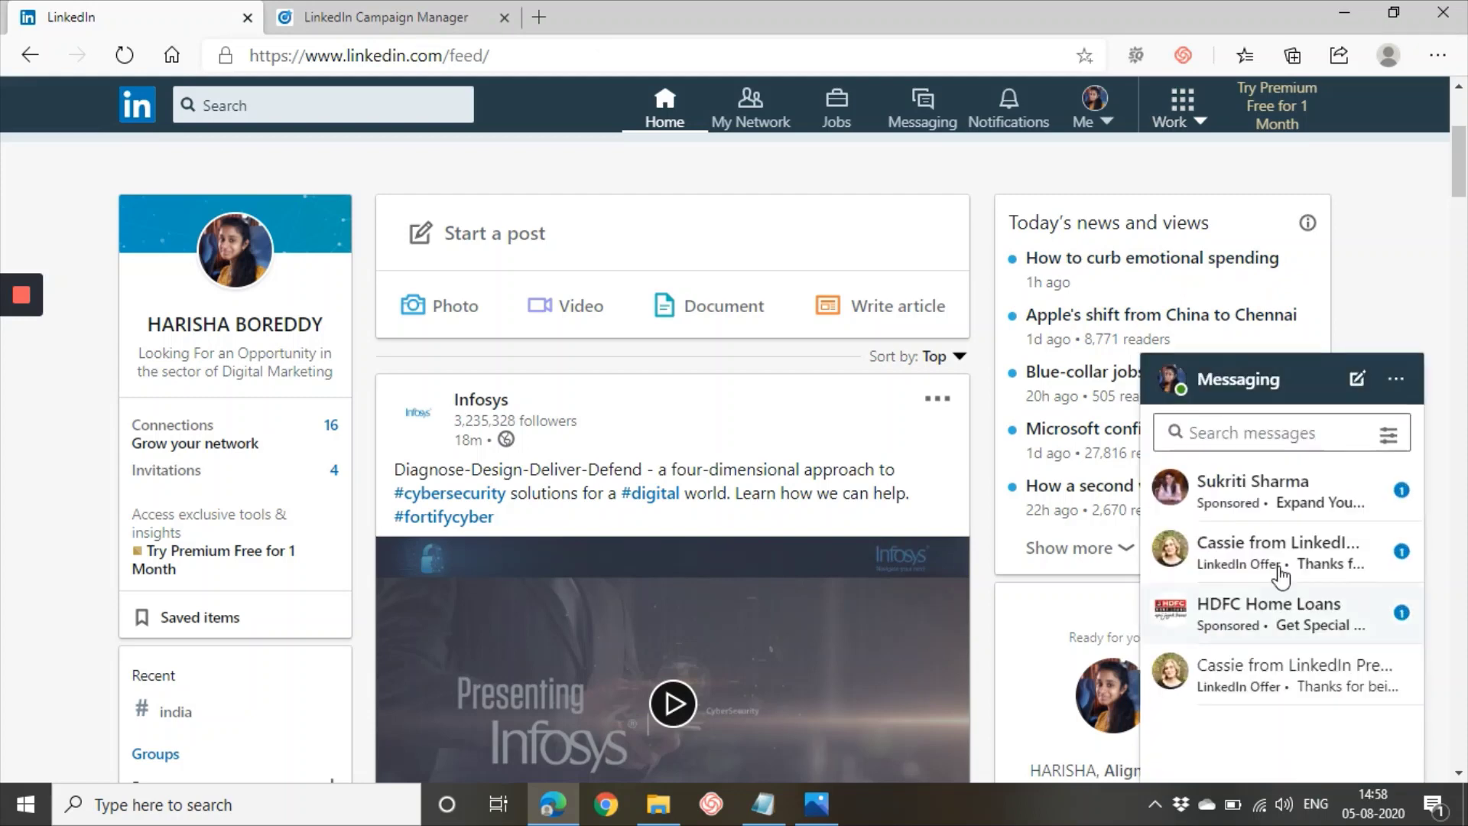
pyautogui.click(1216, 501)
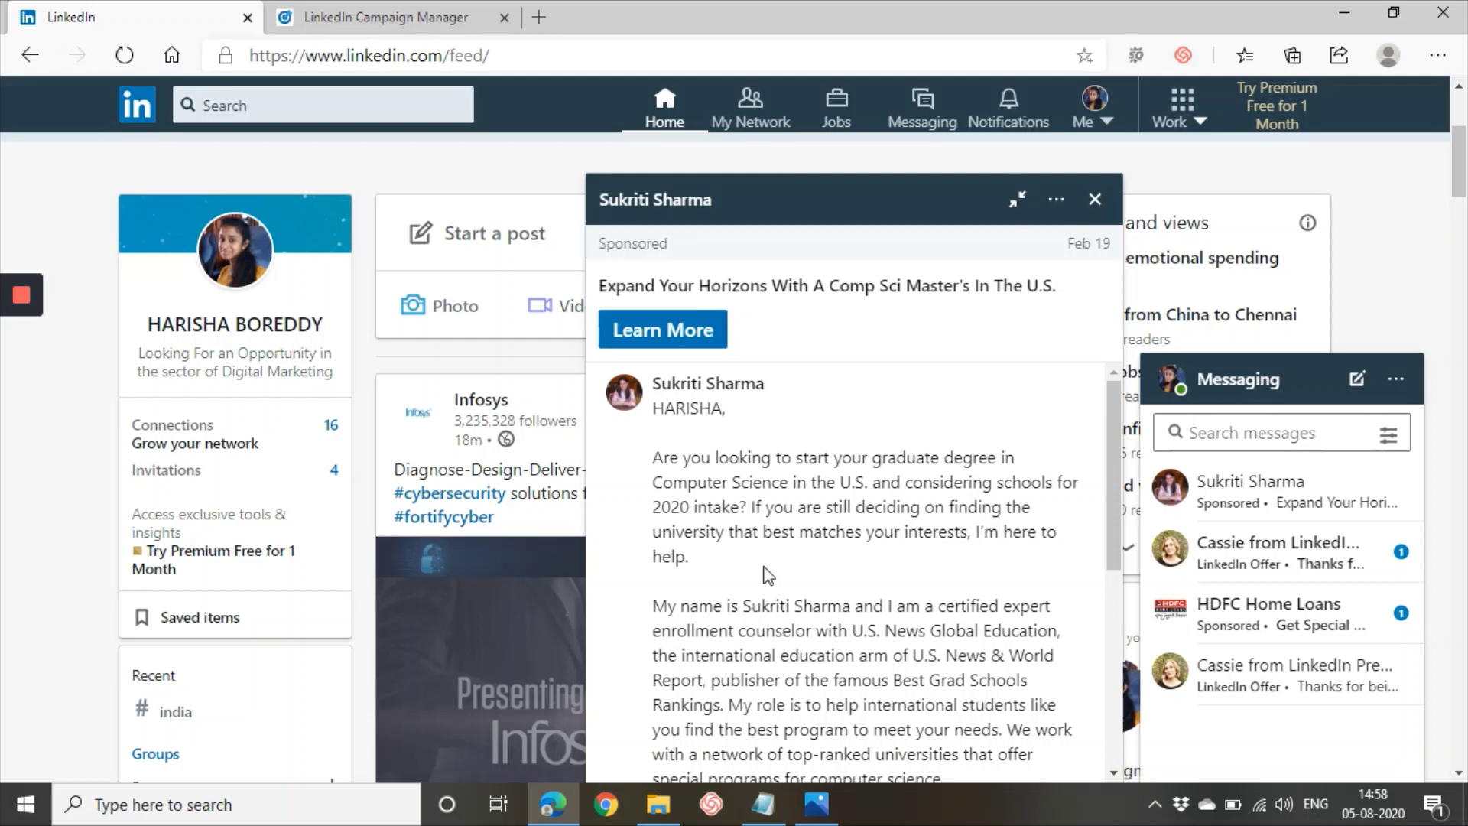
pyautogui.moveTo(1114, 536); pyautogui.dragTo(1115, 727)
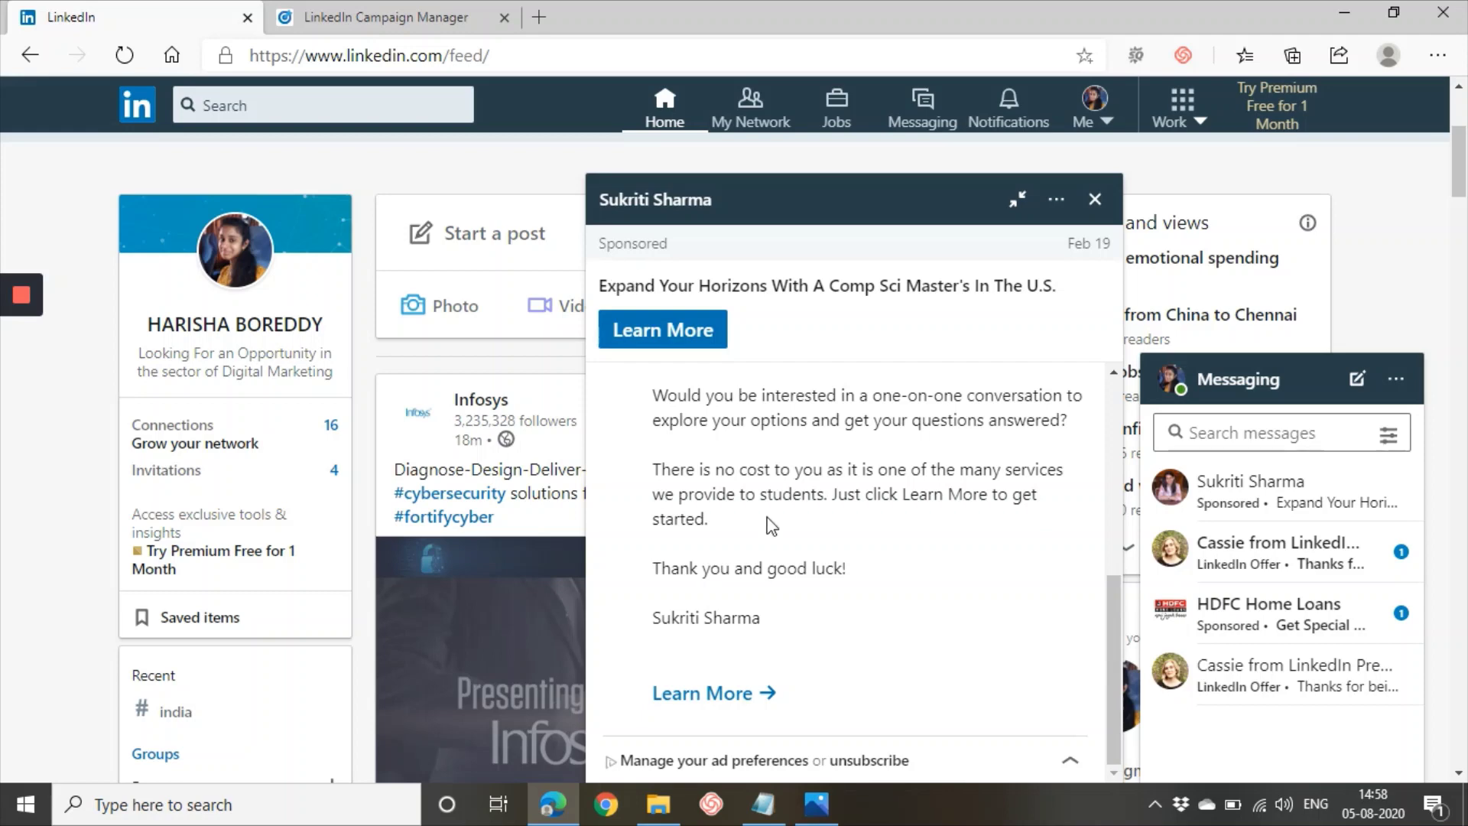
pyautogui.click(1095, 199)
pyautogui.click(389, 17)
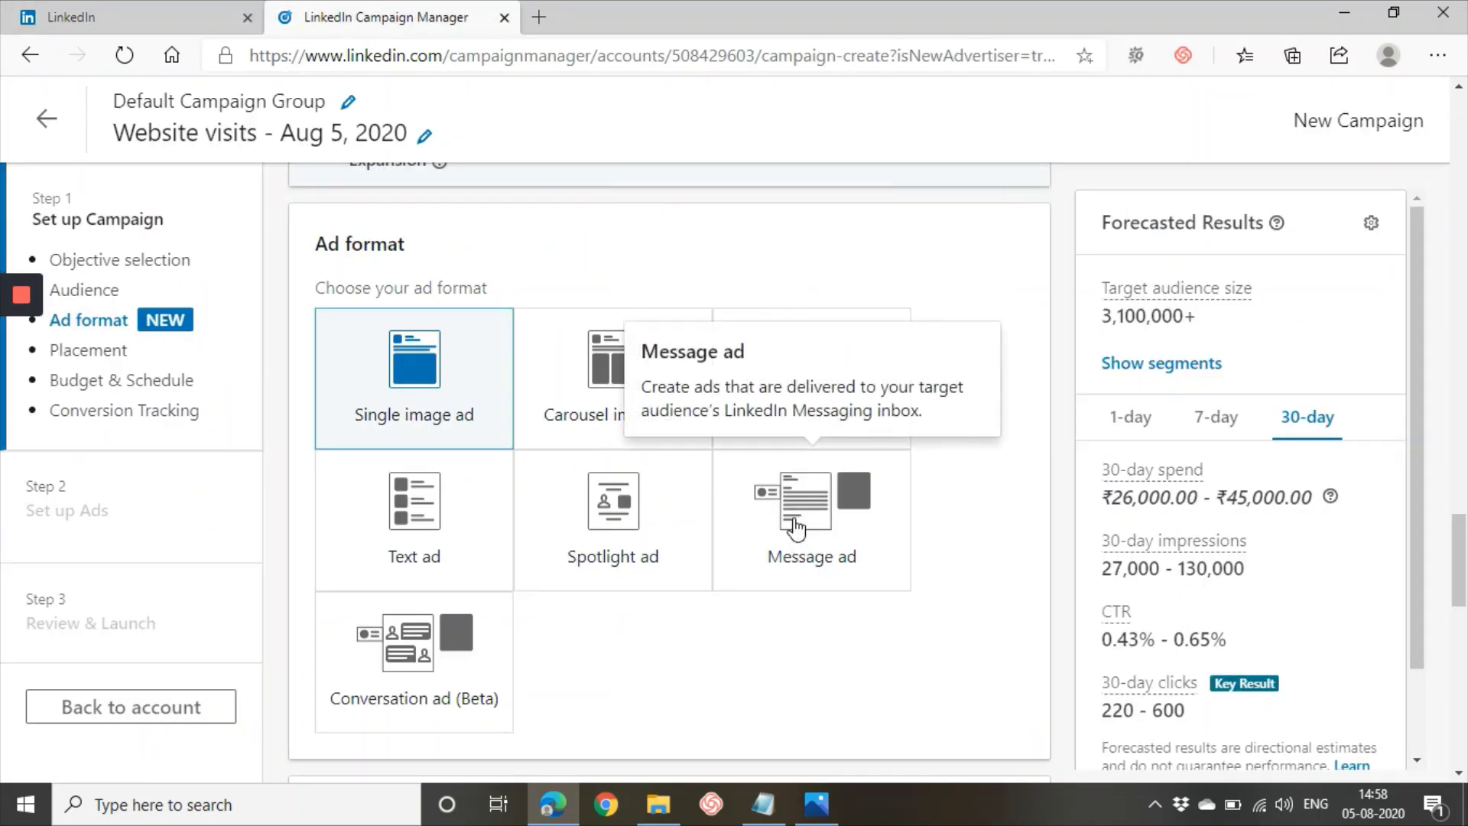
# Examine the Conversation ad format and the LinkedIn Audience Network information in the Placement section
pyautogui.moveTo(432, 685)
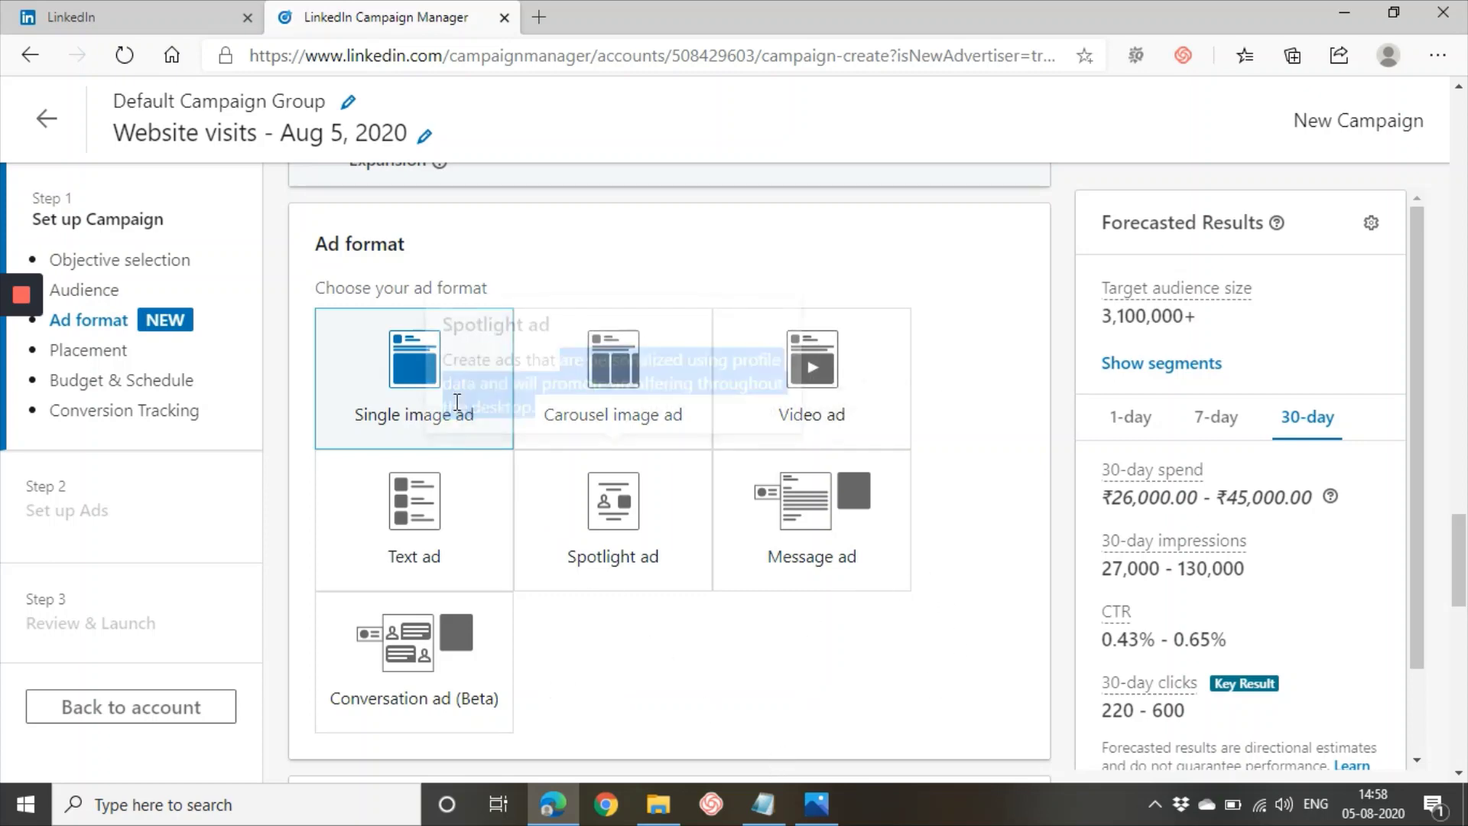
pyautogui.scroll(-2, 745, 528)
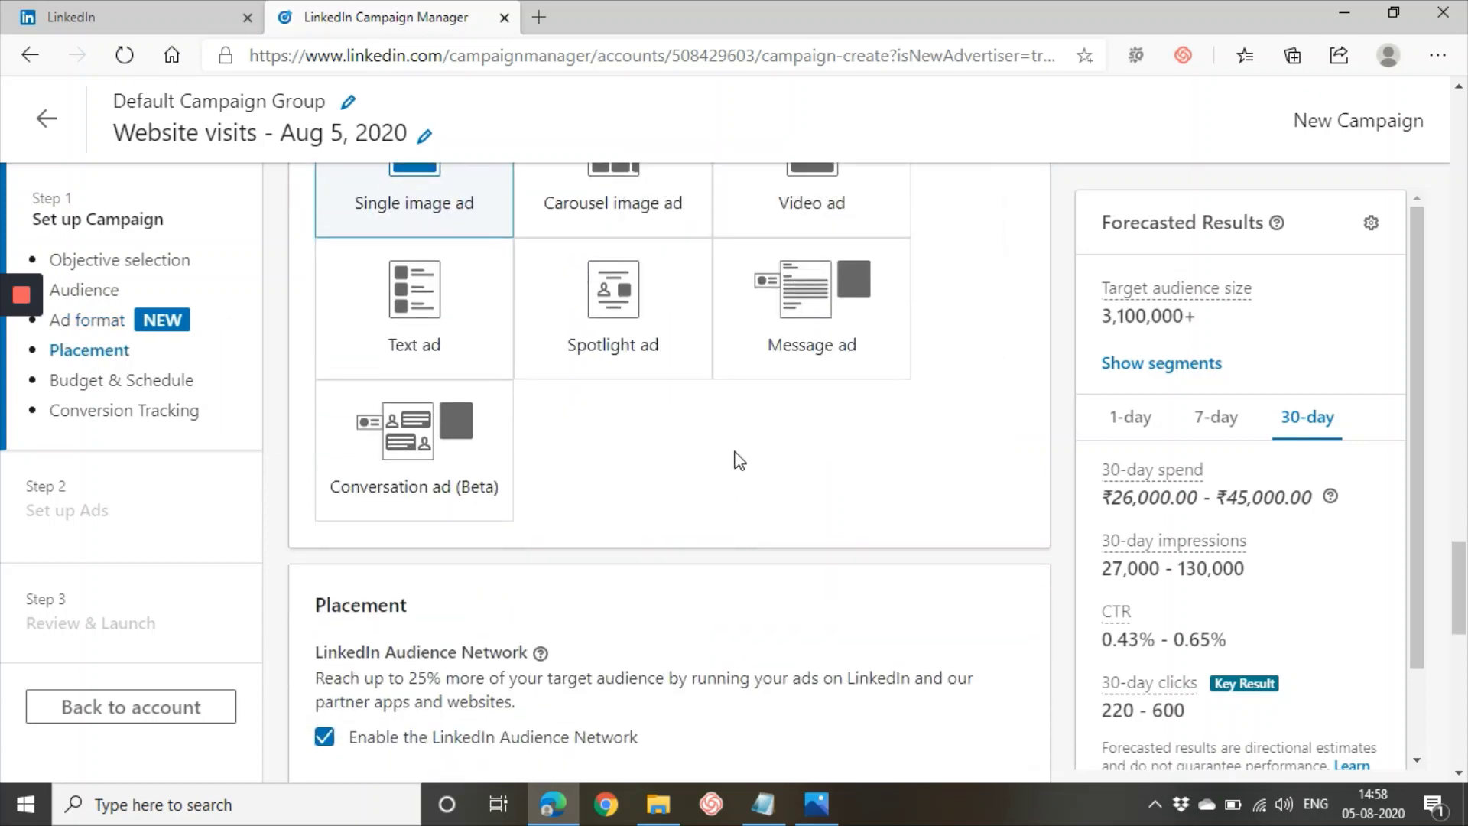
pyautogui.scroll(-3, 736, 459)
pyautogui.scroll(-2, 735, 457)
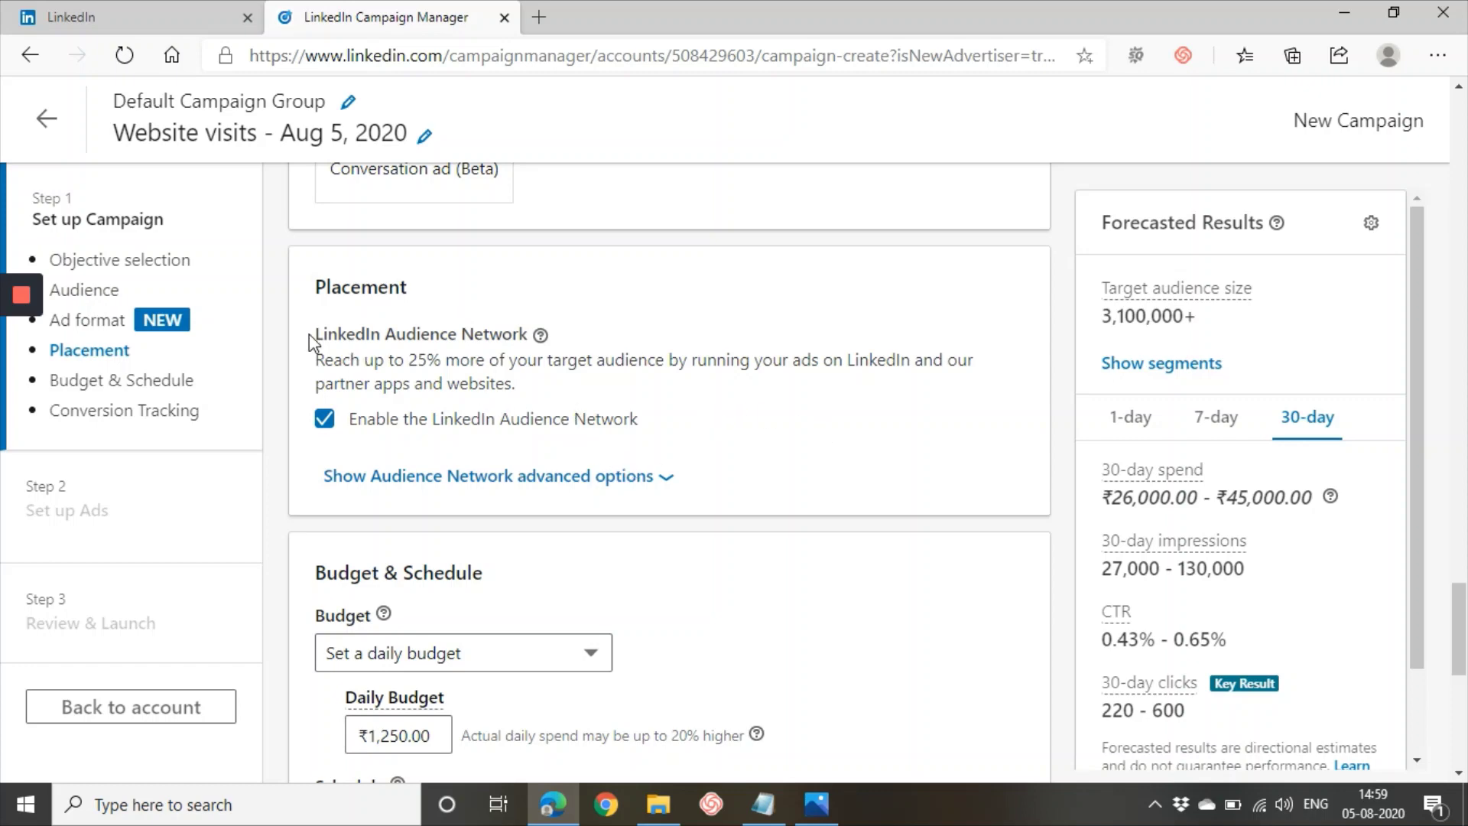
pyautogui.moveTo(309, 333); pyautogui.dragTo(551, 329)
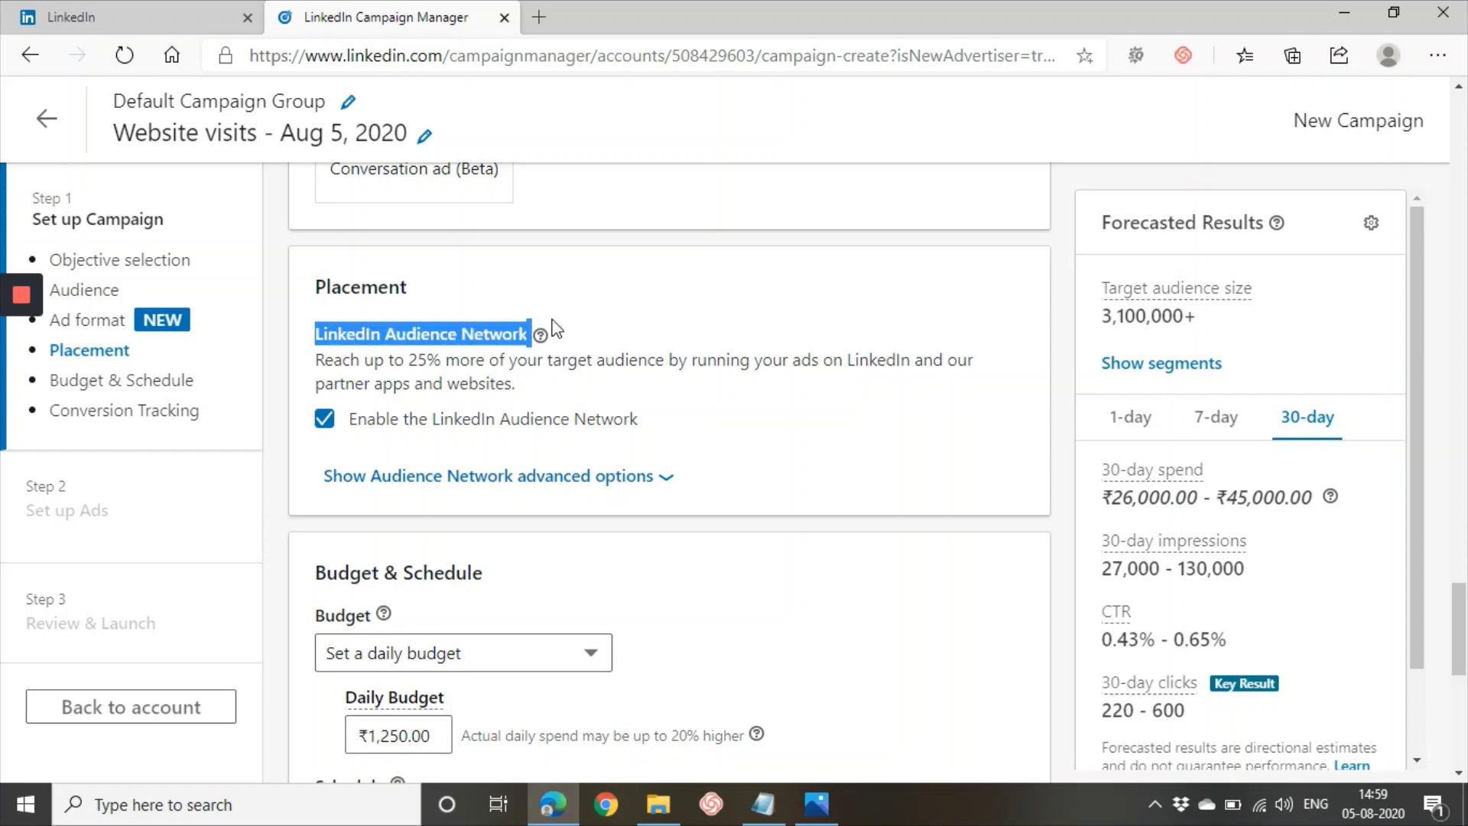
pyautogui.click(618, 314)
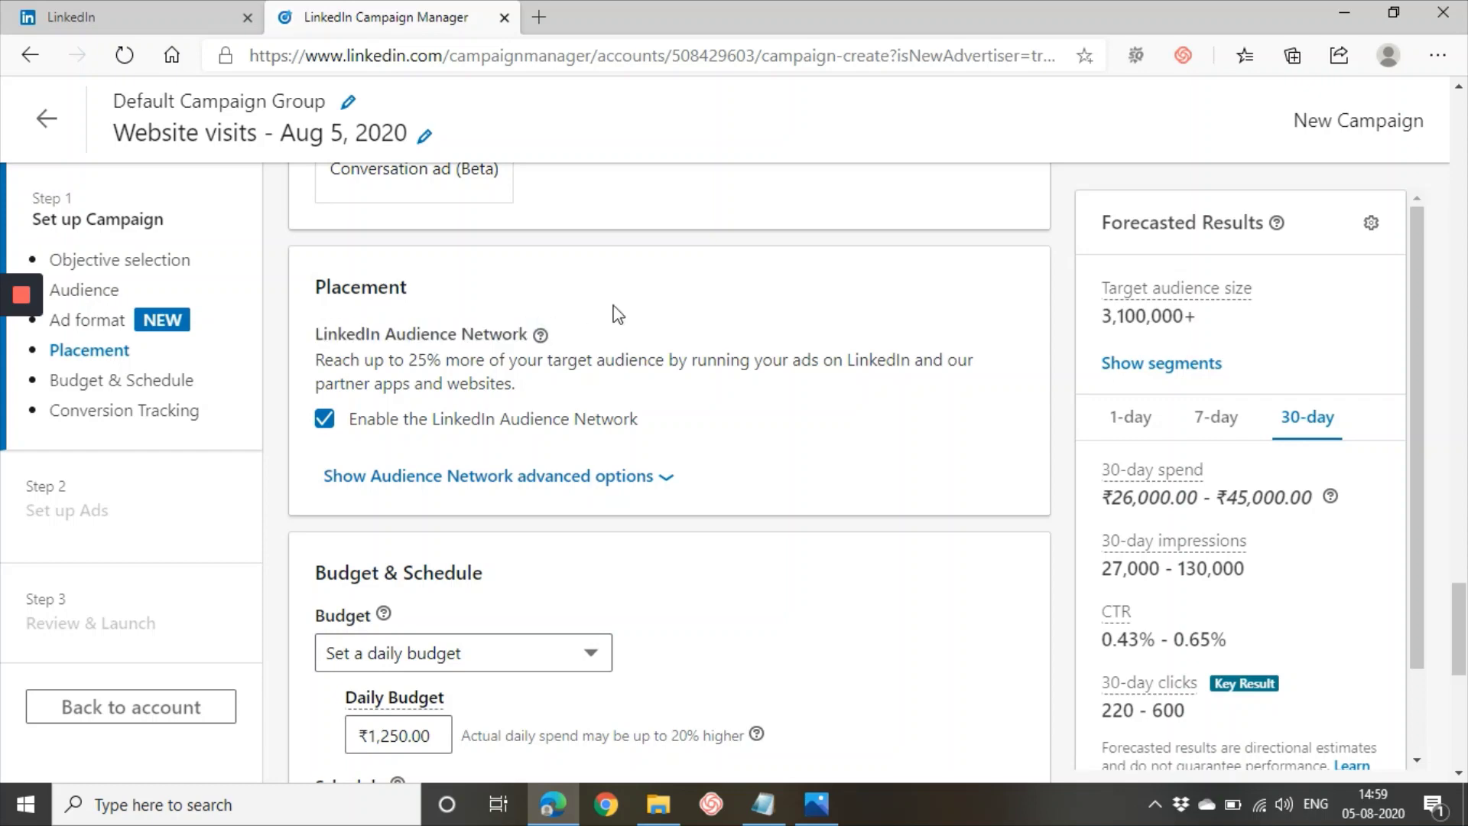
pyautogui.click(541, 336)
# Expand the Audience Network advanced options and open the list of categories to exclude
pyautogui.click(585, 477)
pyautogui.scroll(-1, 593, 467)
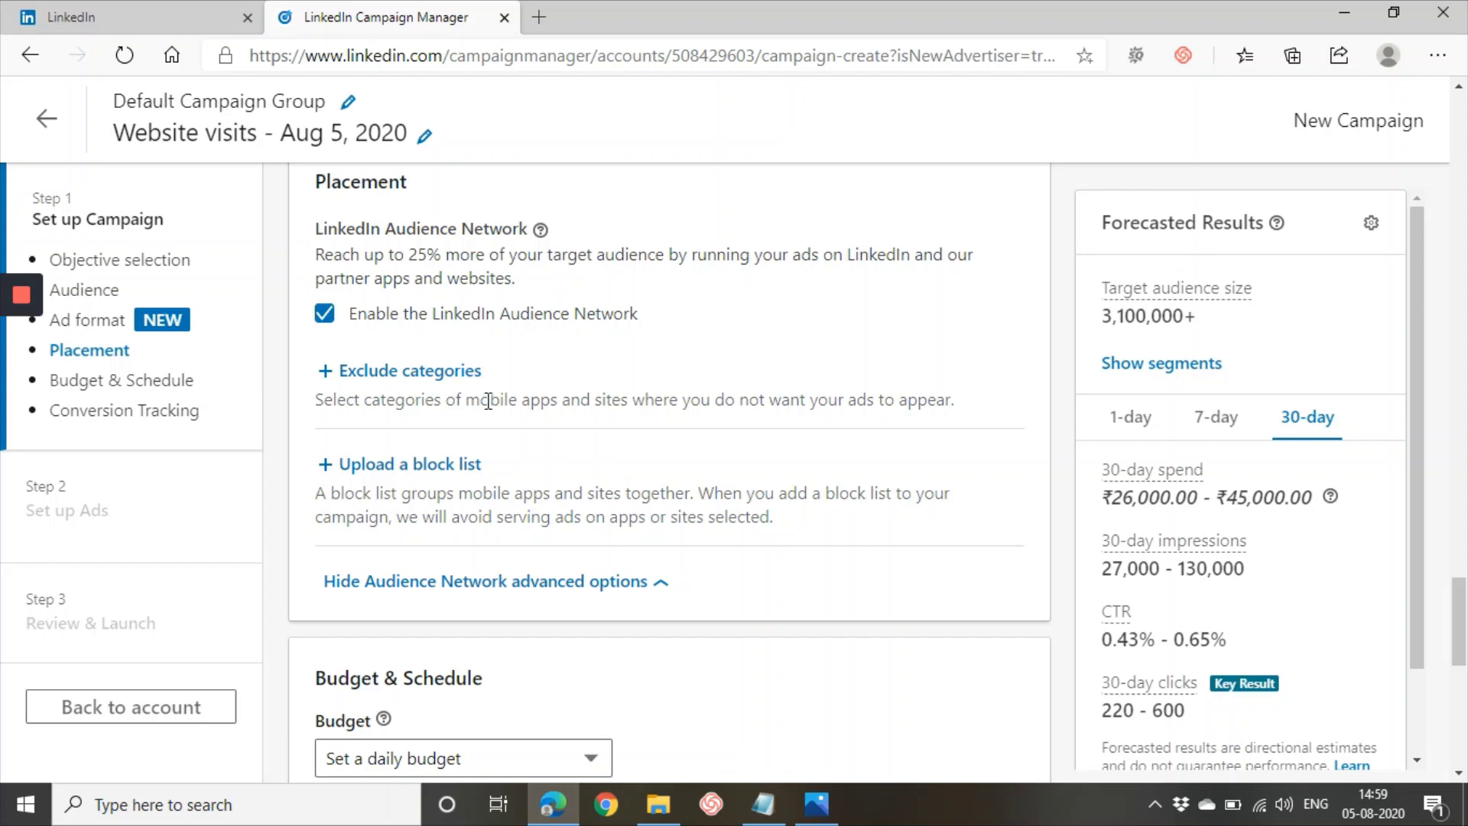
pyautogui.moveTo(480, 407); pyautogui.dragTo(632, 406)
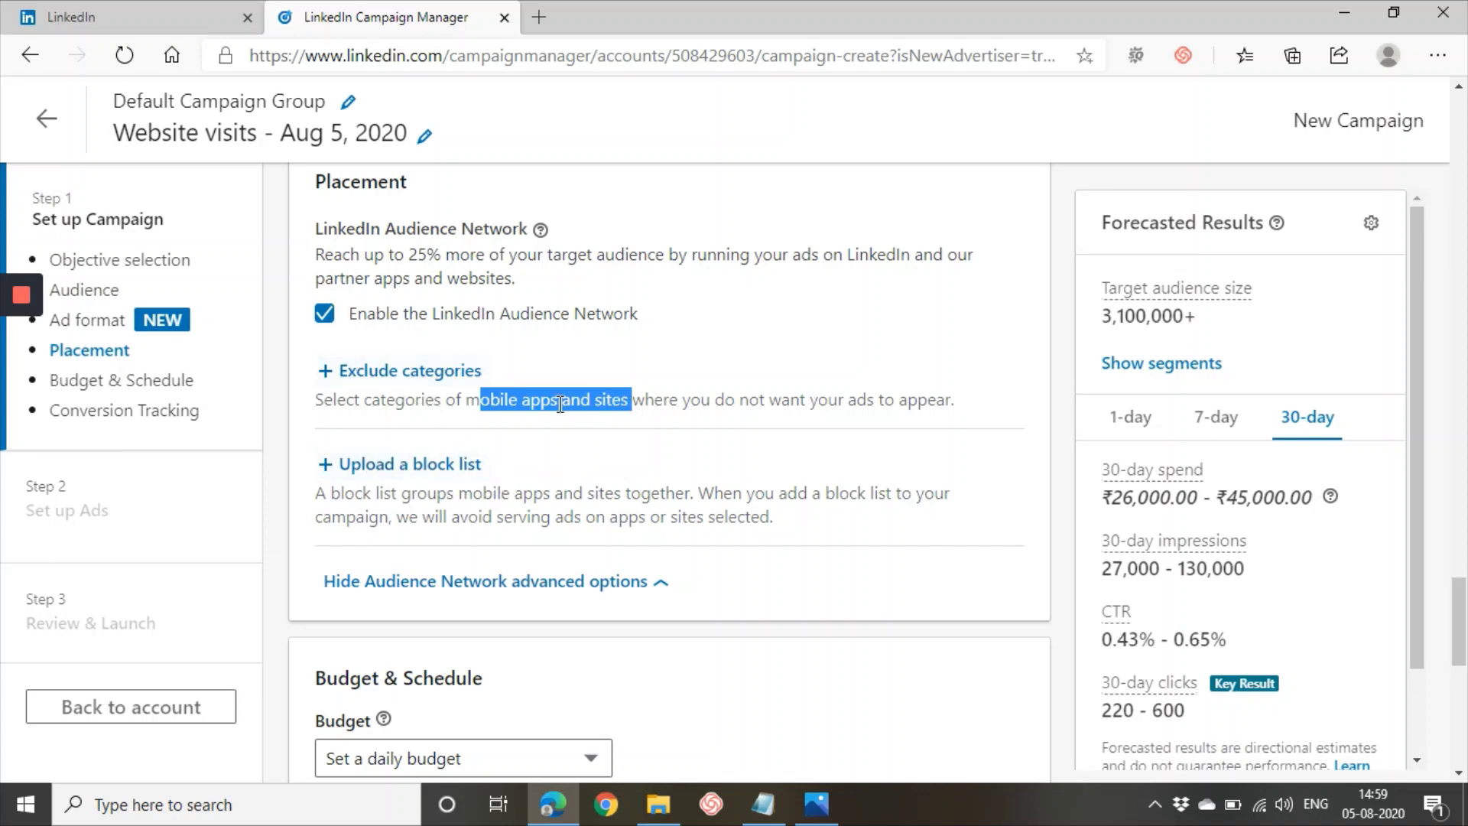
pyautogui.click(415, 383)
pyautogui.scroll(-1, 485, 400)
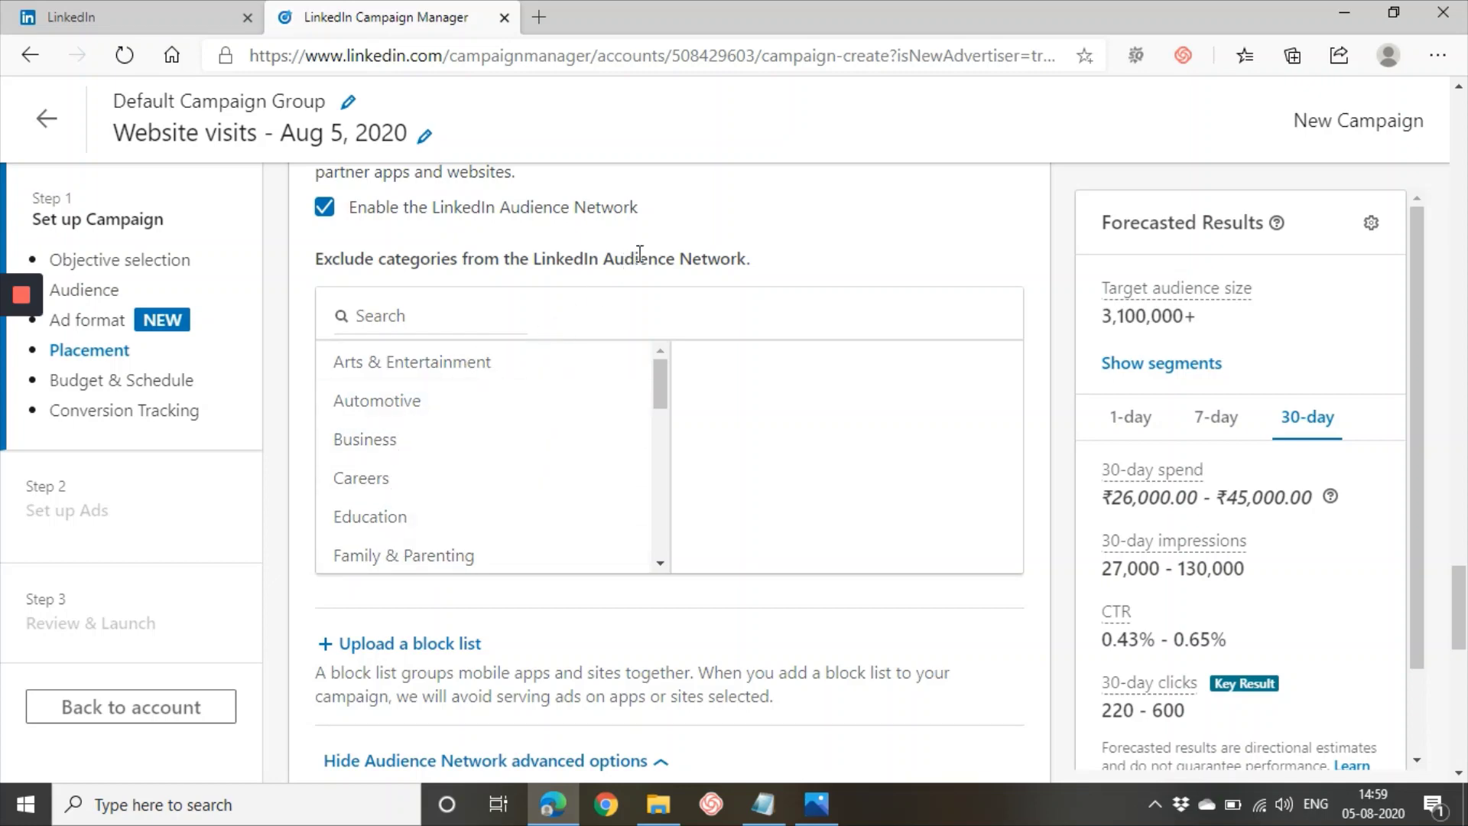
pyautogui.moveTo(537, 260); pyautogui.dragTo(799, 253)
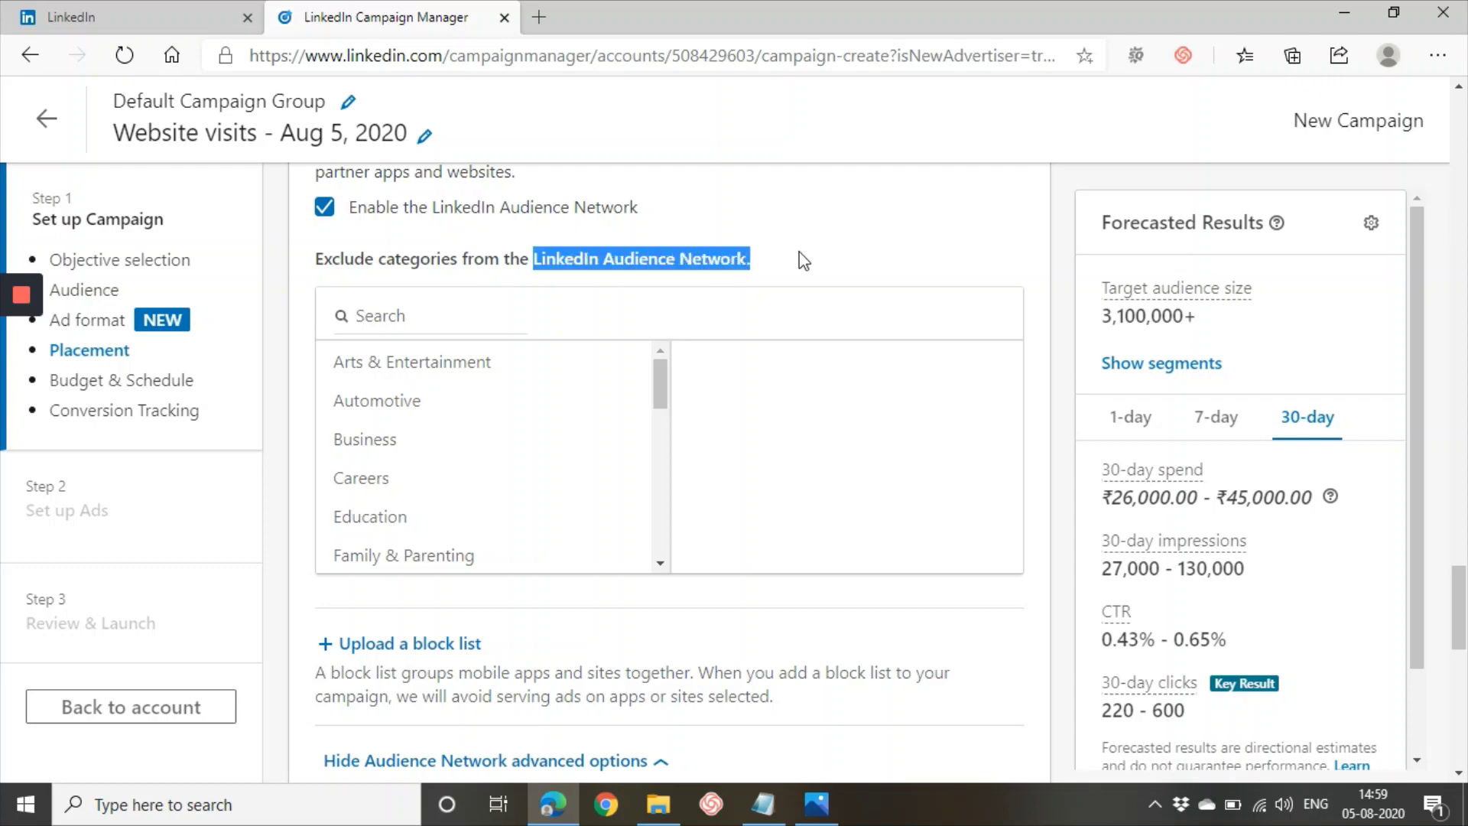
pyautogui.click(799, 252)
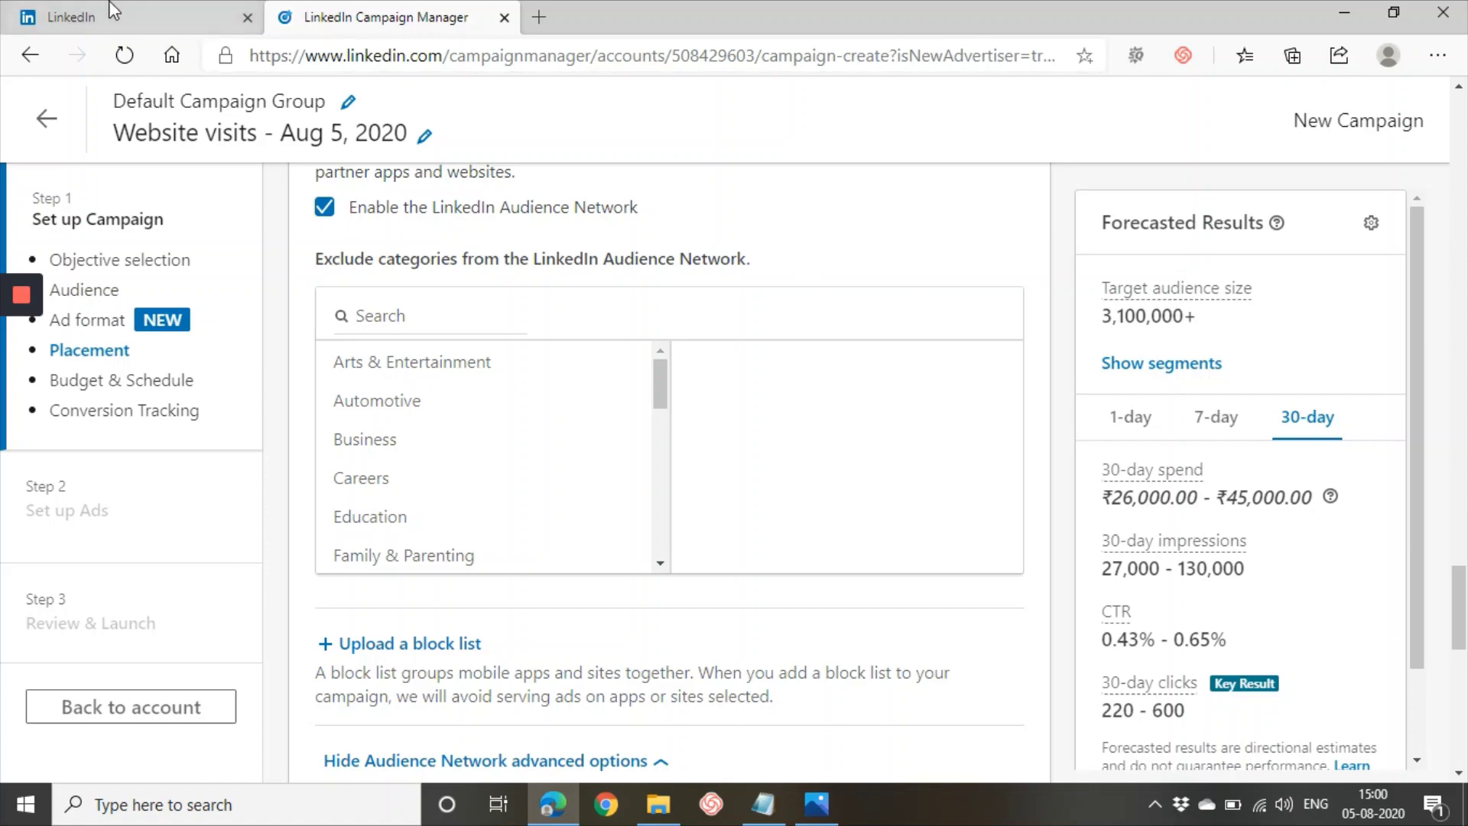
# Look through the LinkedIn feed for places where ads can appear, and return to Campaign Manager
pyautogui.click(52, 16)
pyautogui.click(1316, 378)
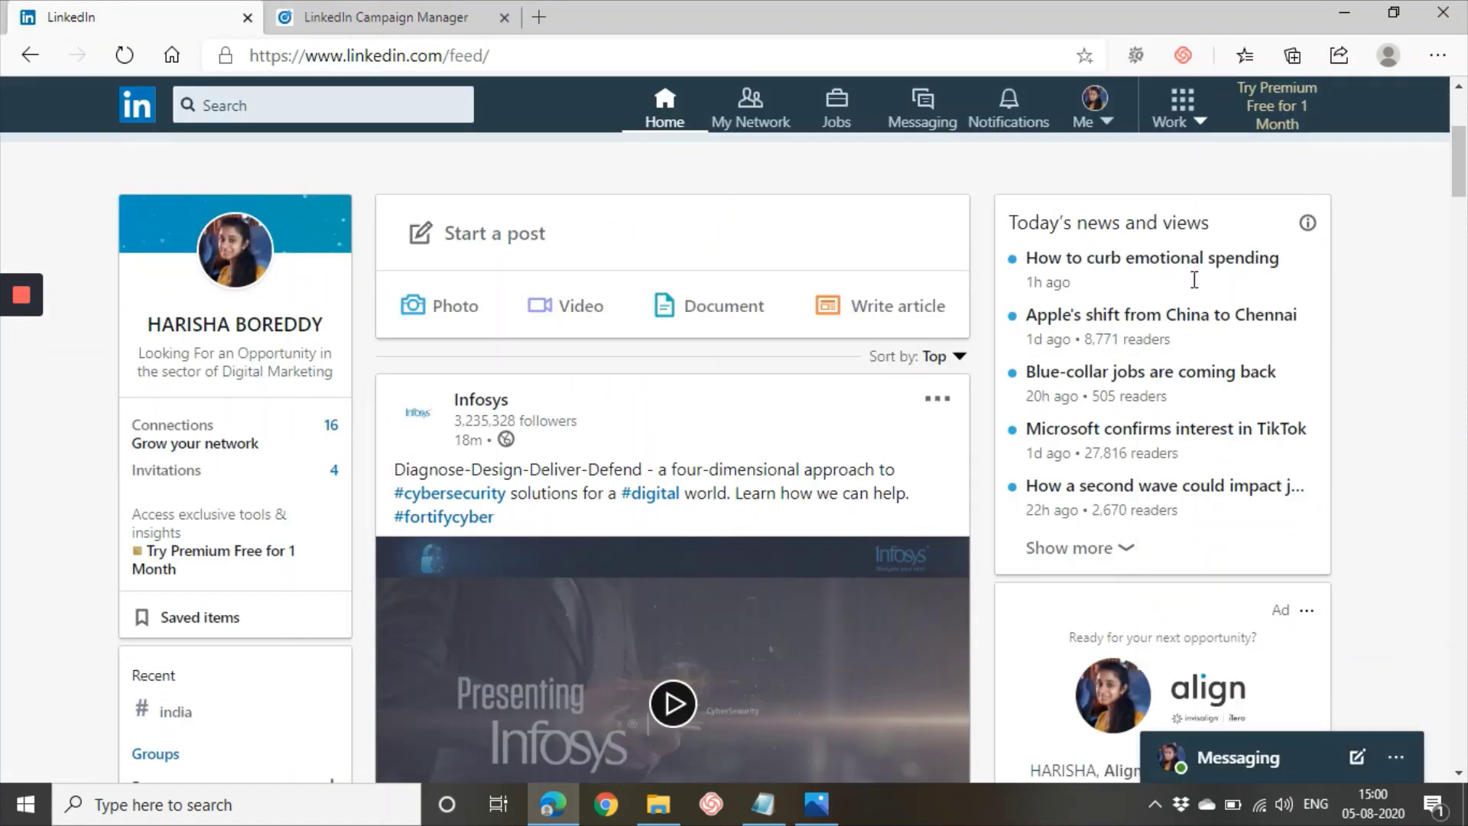
pyautogui.scroll(-7, 1178, 585)
pyautogui.scroll(6, 1178, 585)
pyautogui.scroll(3, 1181, 581)
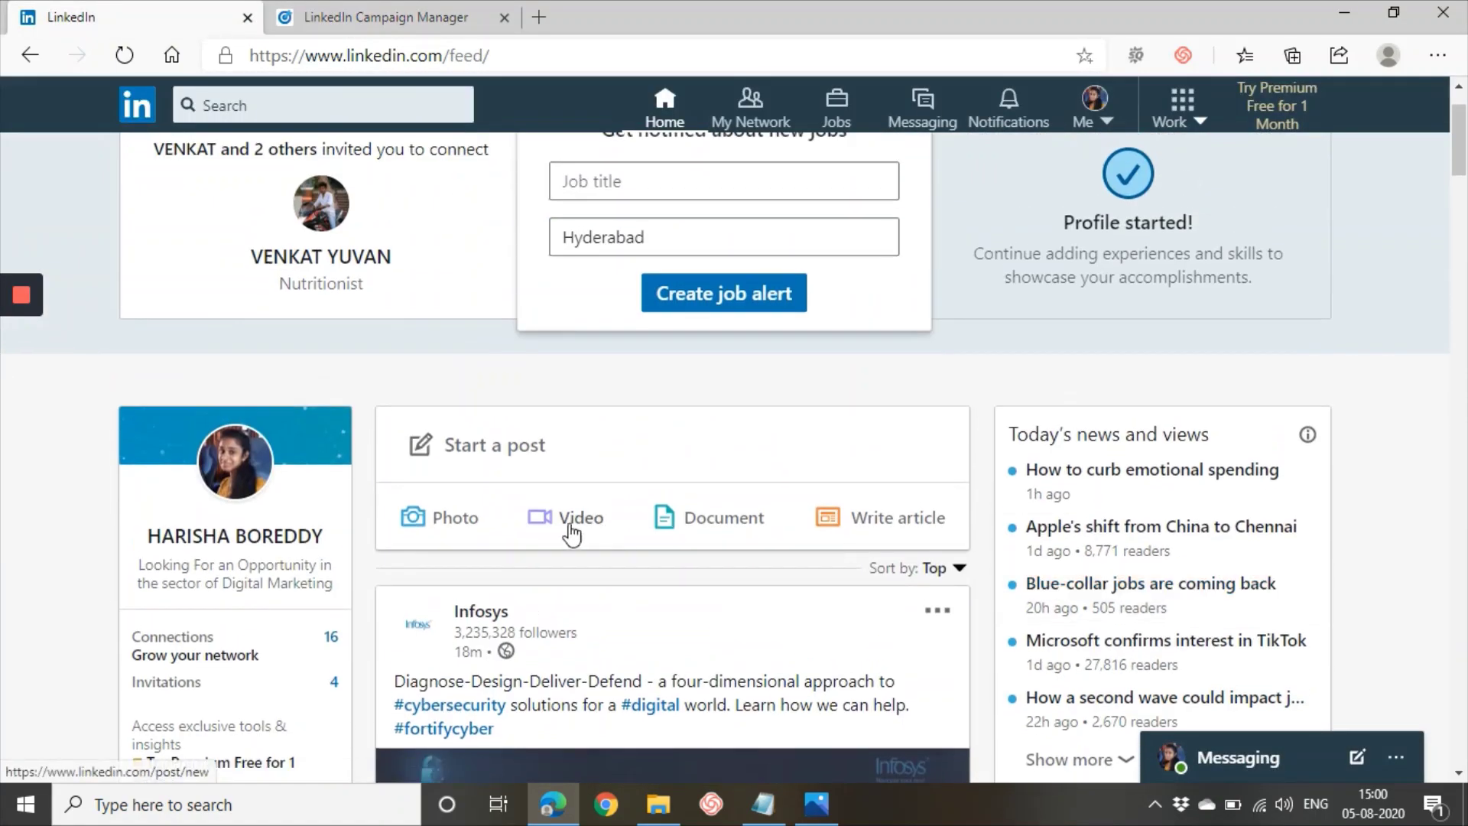
pyautogui.click(326, 6)
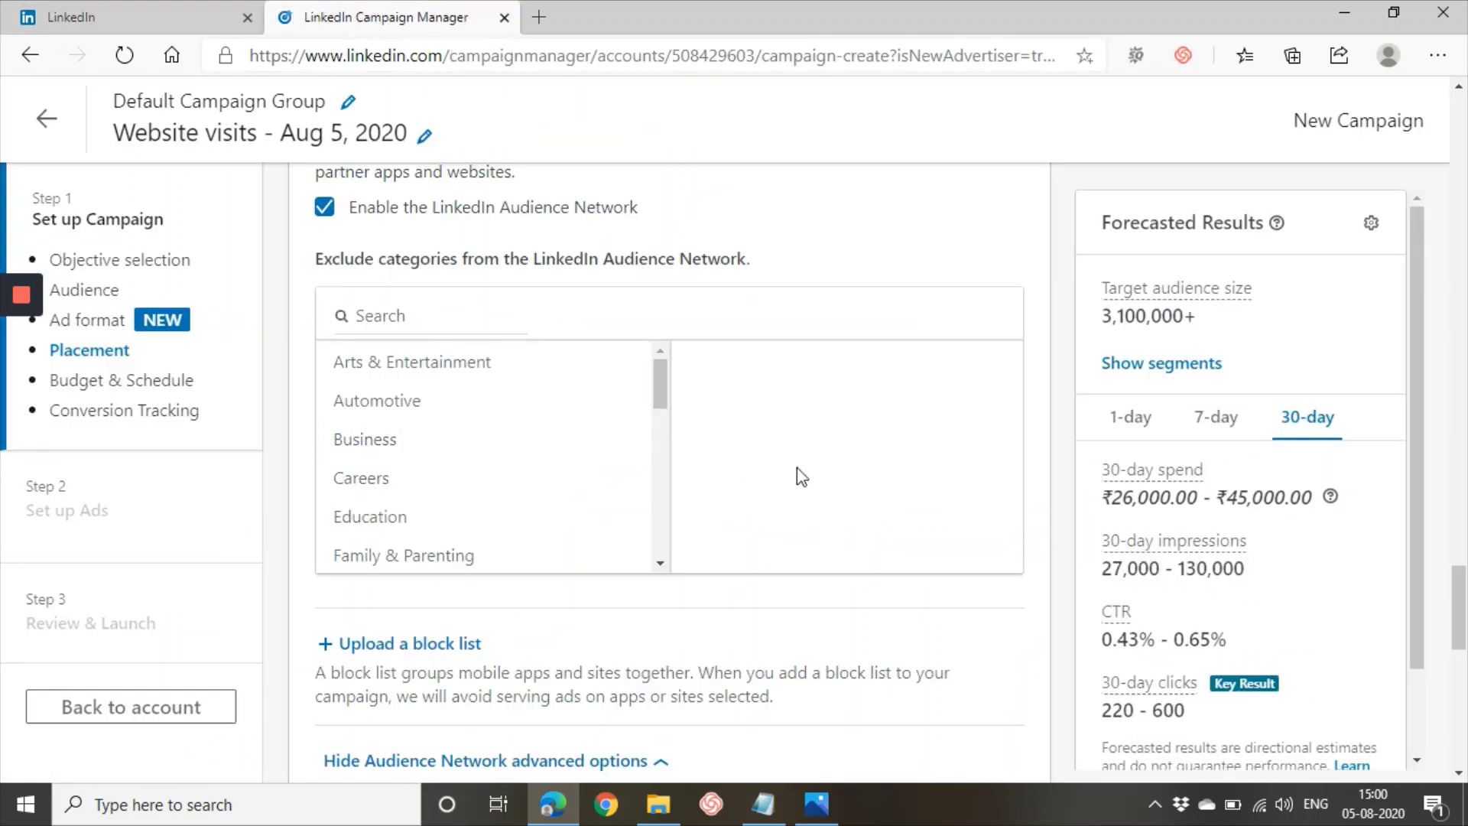
# Change the campaign's budget option to set both a daily and total budget
pyautogui.scroll(-5, 818, 478)
pyautogui.scroll(-3, 840, 486)
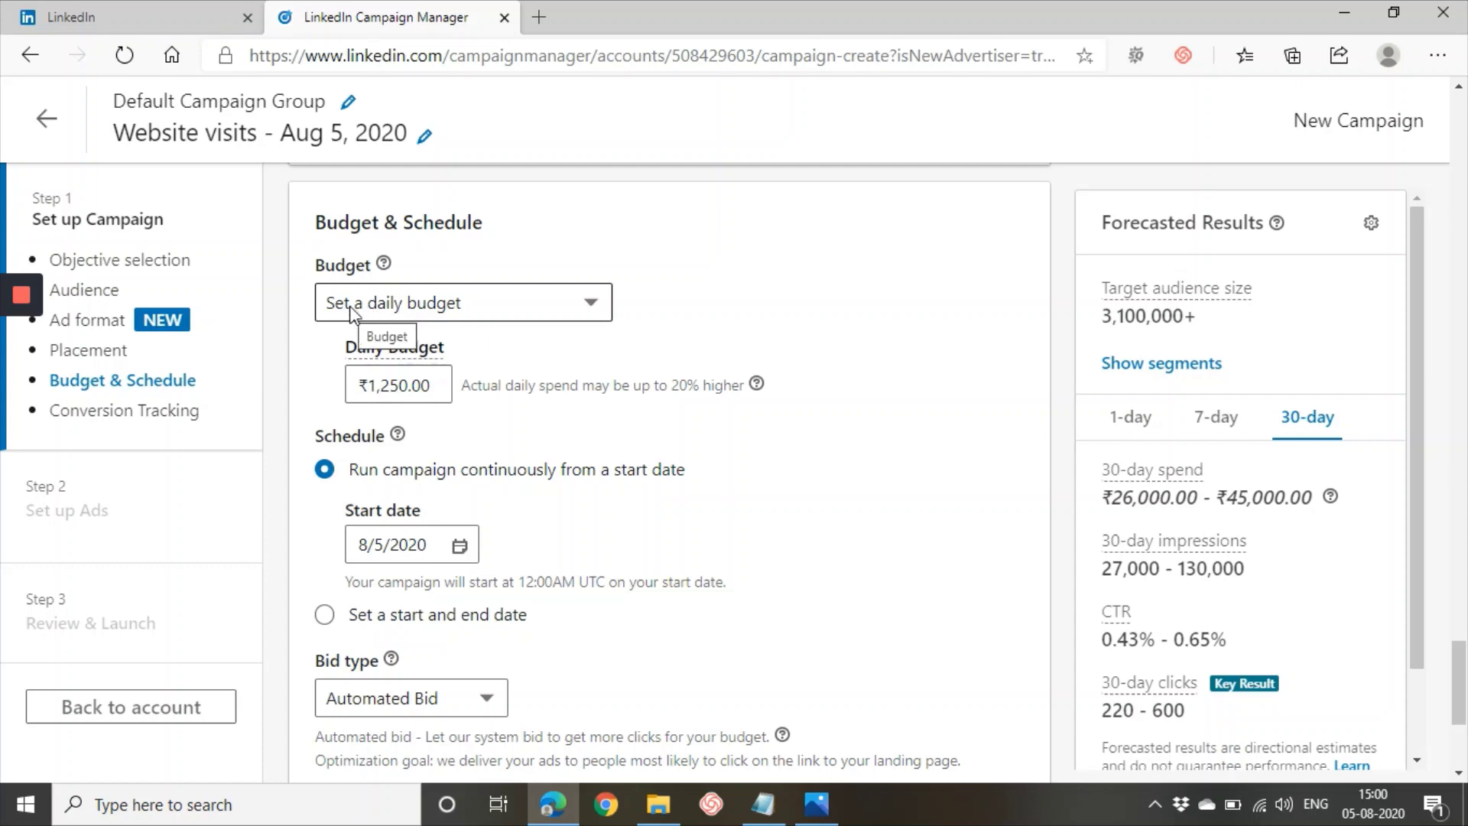
pyautogui.click(517, 310)
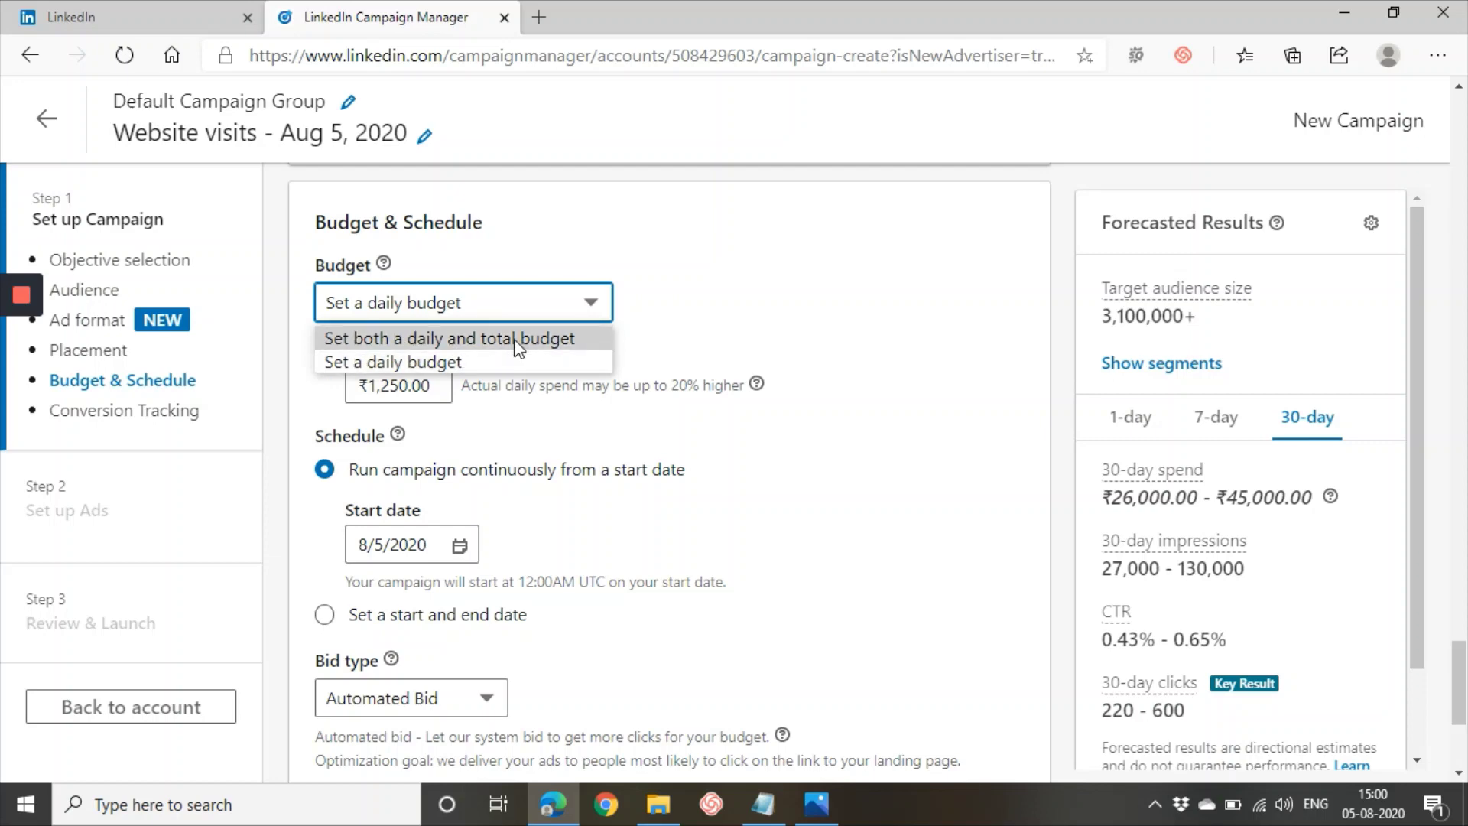
pyautogui.click(517, 339)
pyautogui.click(525, 302)
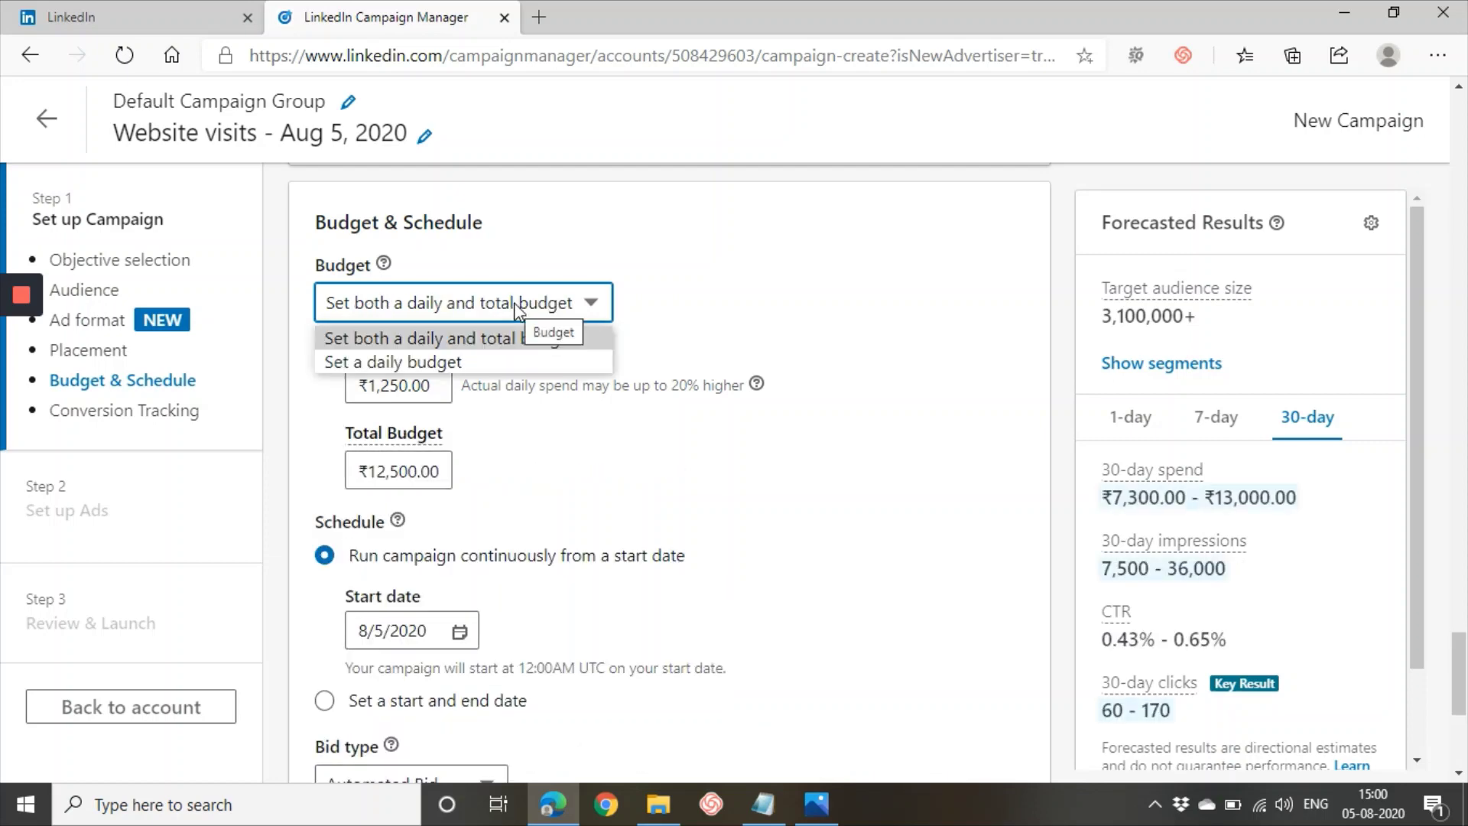
pyautogui.click(526, 412)
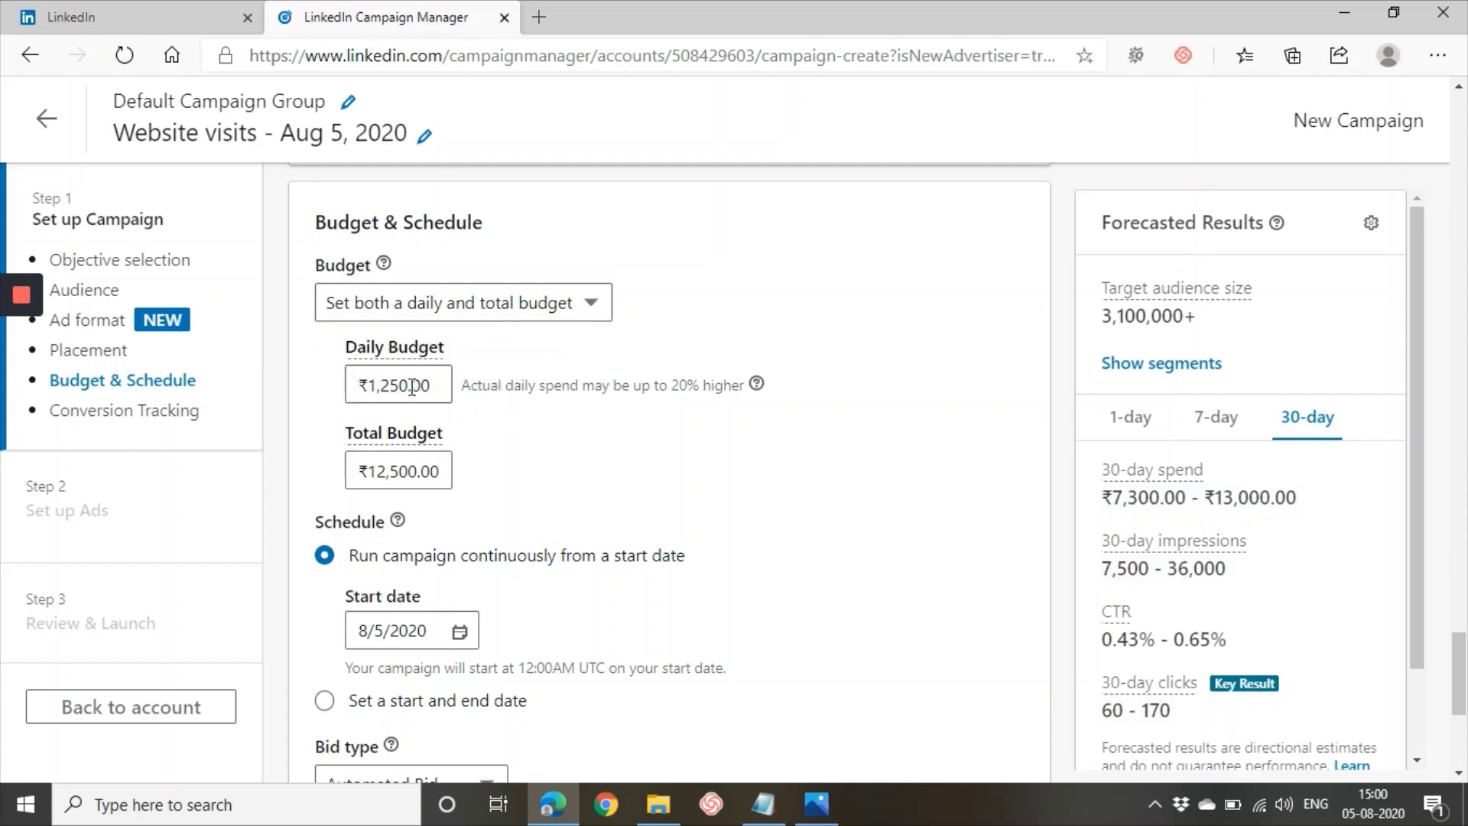
# Set the campaign's daily budget to ₹1,000
pyautogui.moveTo(378, 378); pyautogui.dragTo(465, 385)
pyautogui.click(436, 384)
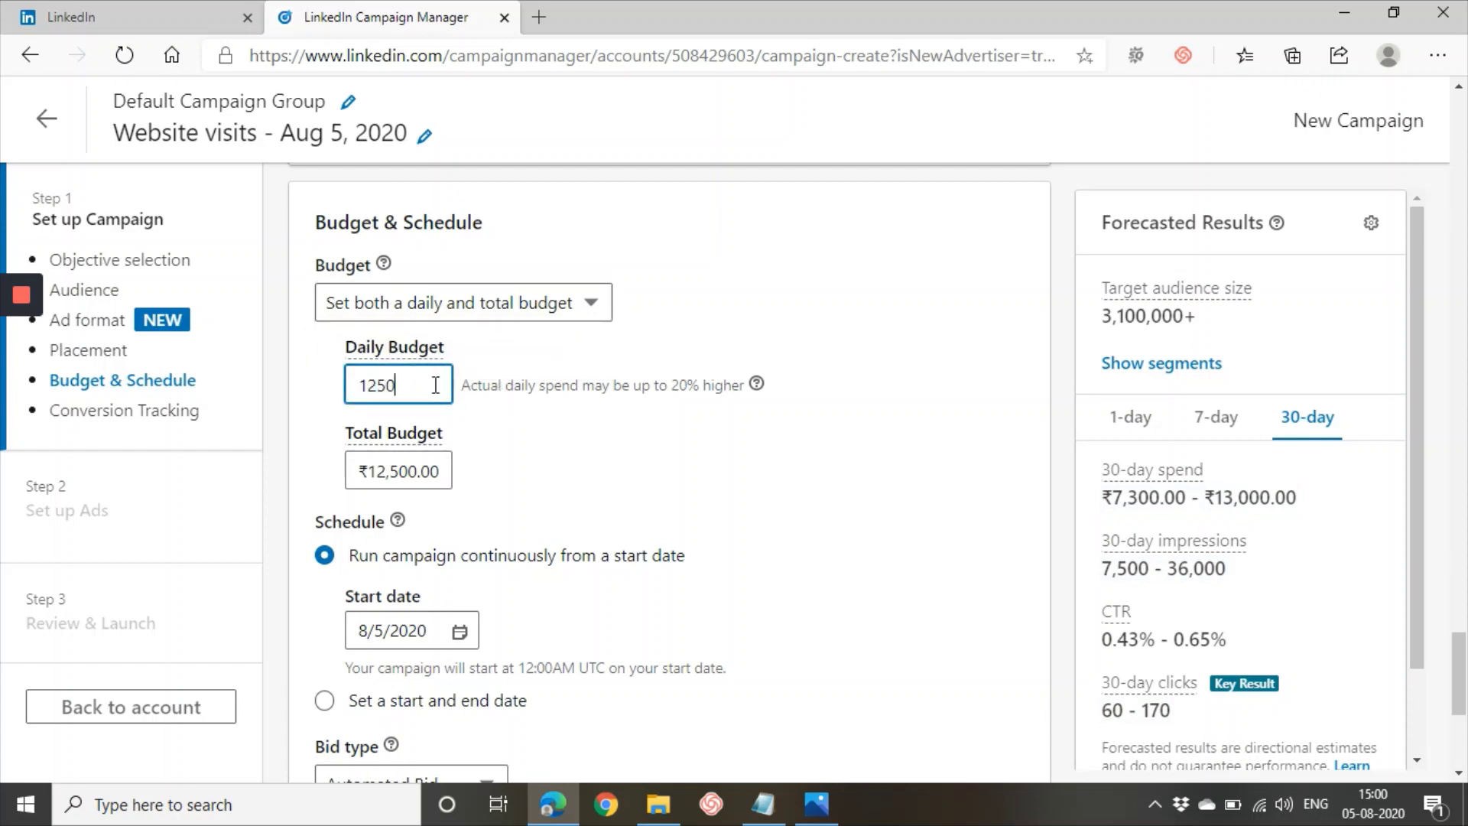
pyautogui.press('BackSpace')
pyautogui.press('BackSpace')
pyautogui.press('BackSpace')
pyautogui.write('000')
# Set the campaign's total budget to ₹30,000
pyautogui.click(408, 474)
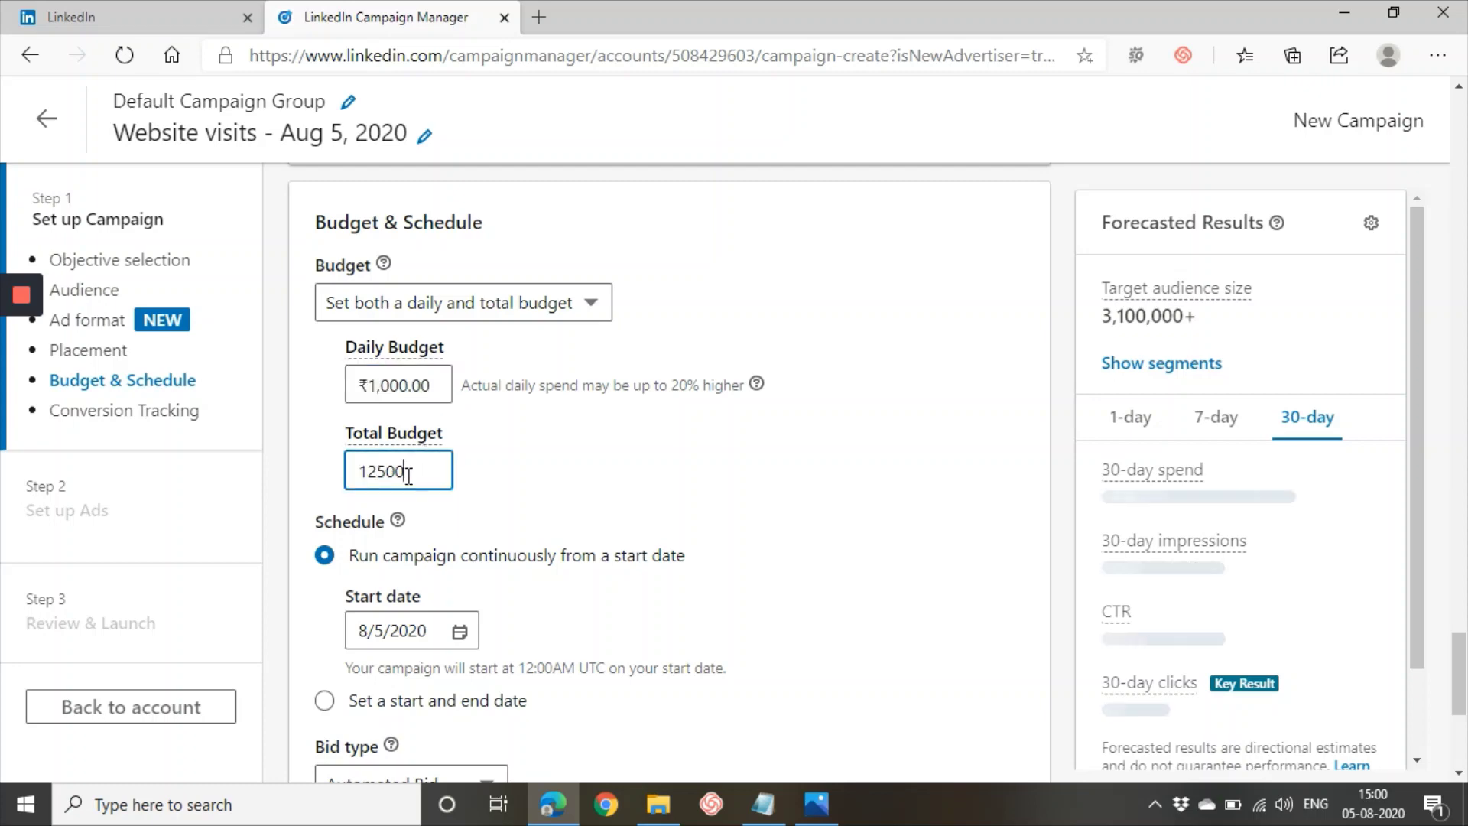
pyautogui.doubleClick(408, 474)
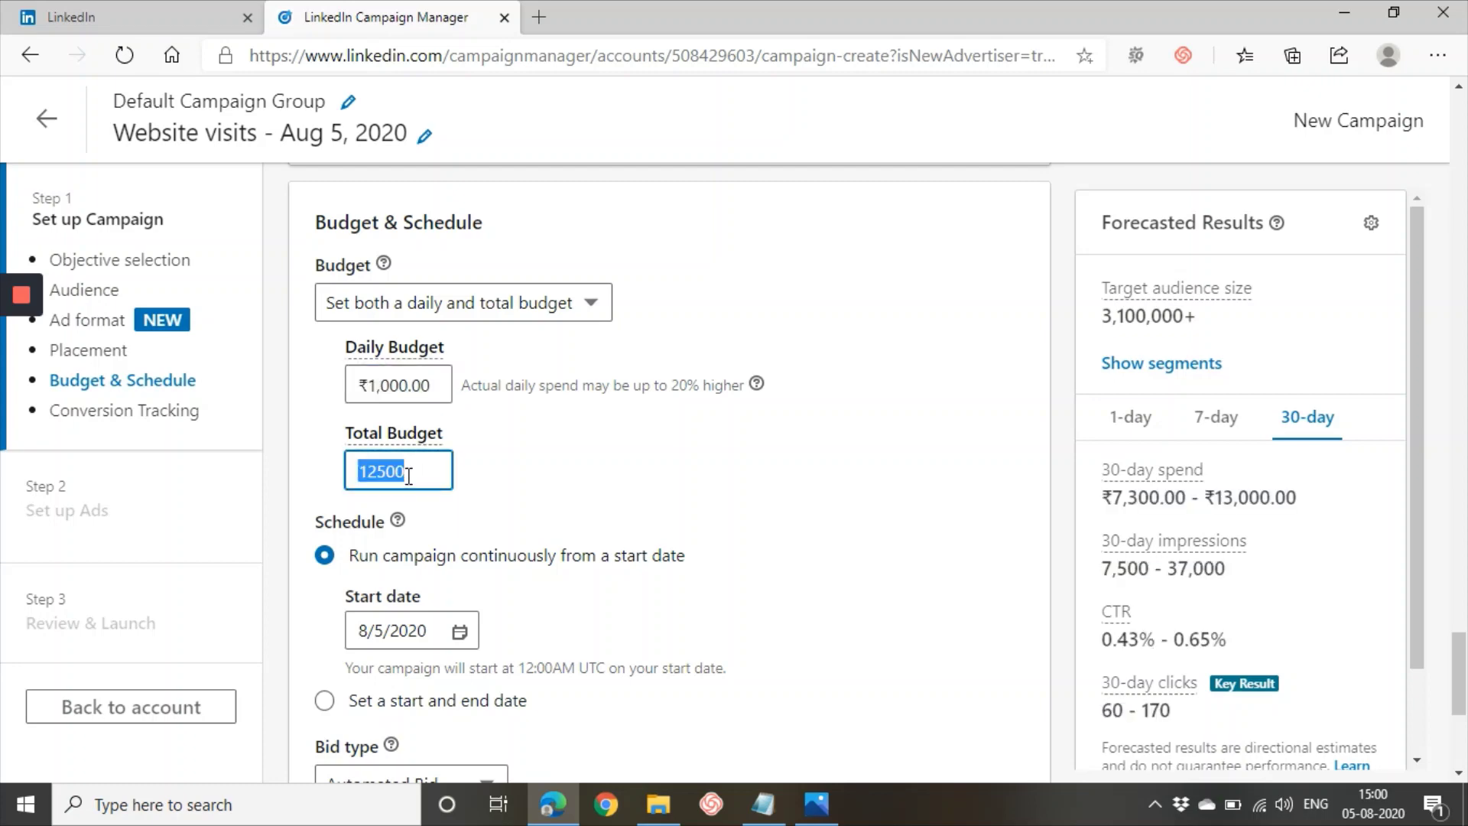
pyautogui.write('30000')
# Switch the budget option to a daily budget only and review the note on actual daily spend
pyautogui.click(477, 304)
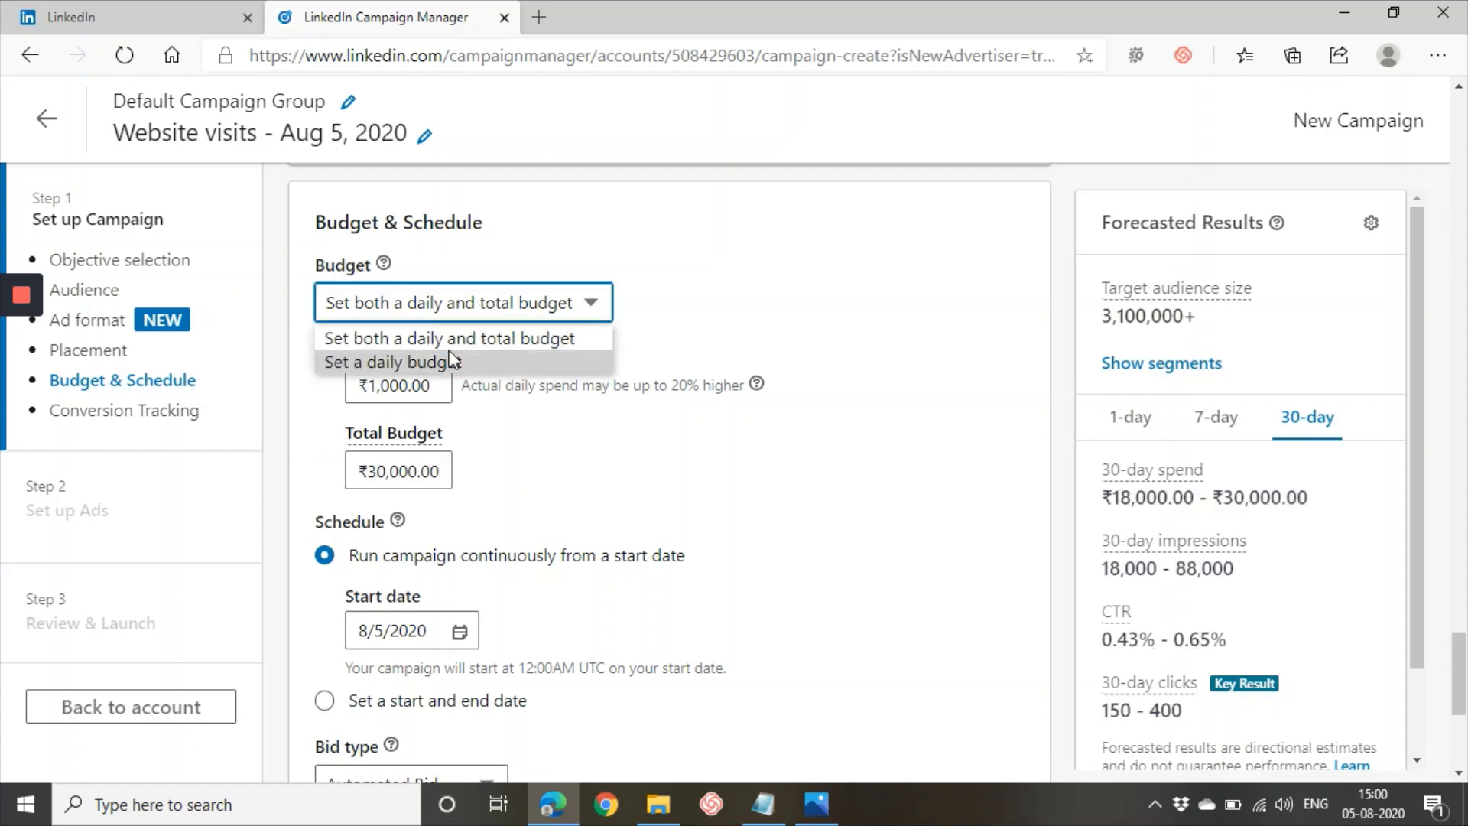
pyautogui.click(405, 363)
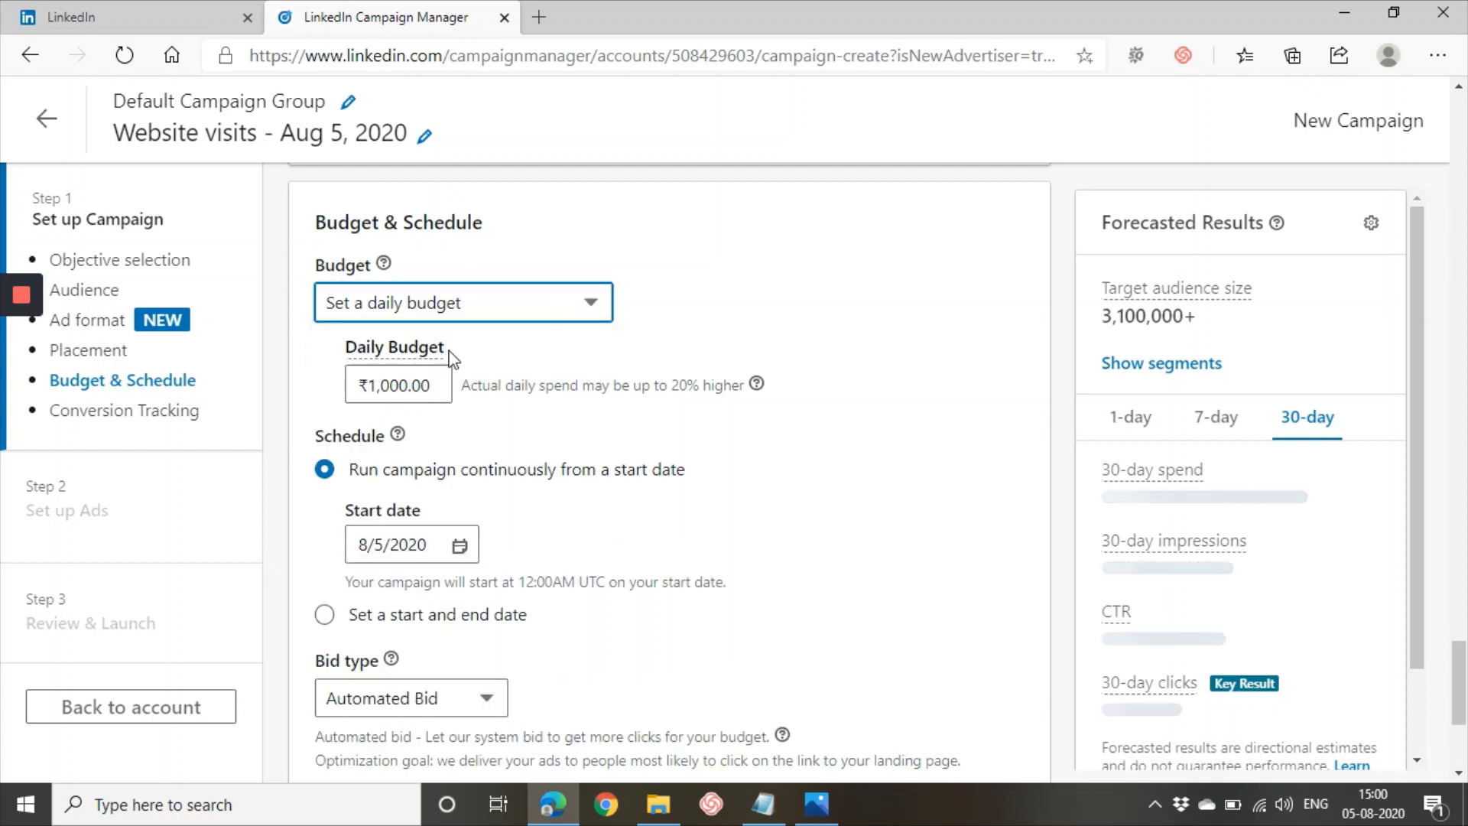
pyautogui.click(504, 386)
pyautogui.moveTo(504, 386); pyautogui.dragTo(580, 388)
pyautogui.moveTo(611, 390); pyautogui.dragTo(654, 387)
pyautogui.click(355, 389)
pyautogui.moveTo(355, 389); pyautogui.dragTo(410, 390)
pyautogui.click(654, 455)
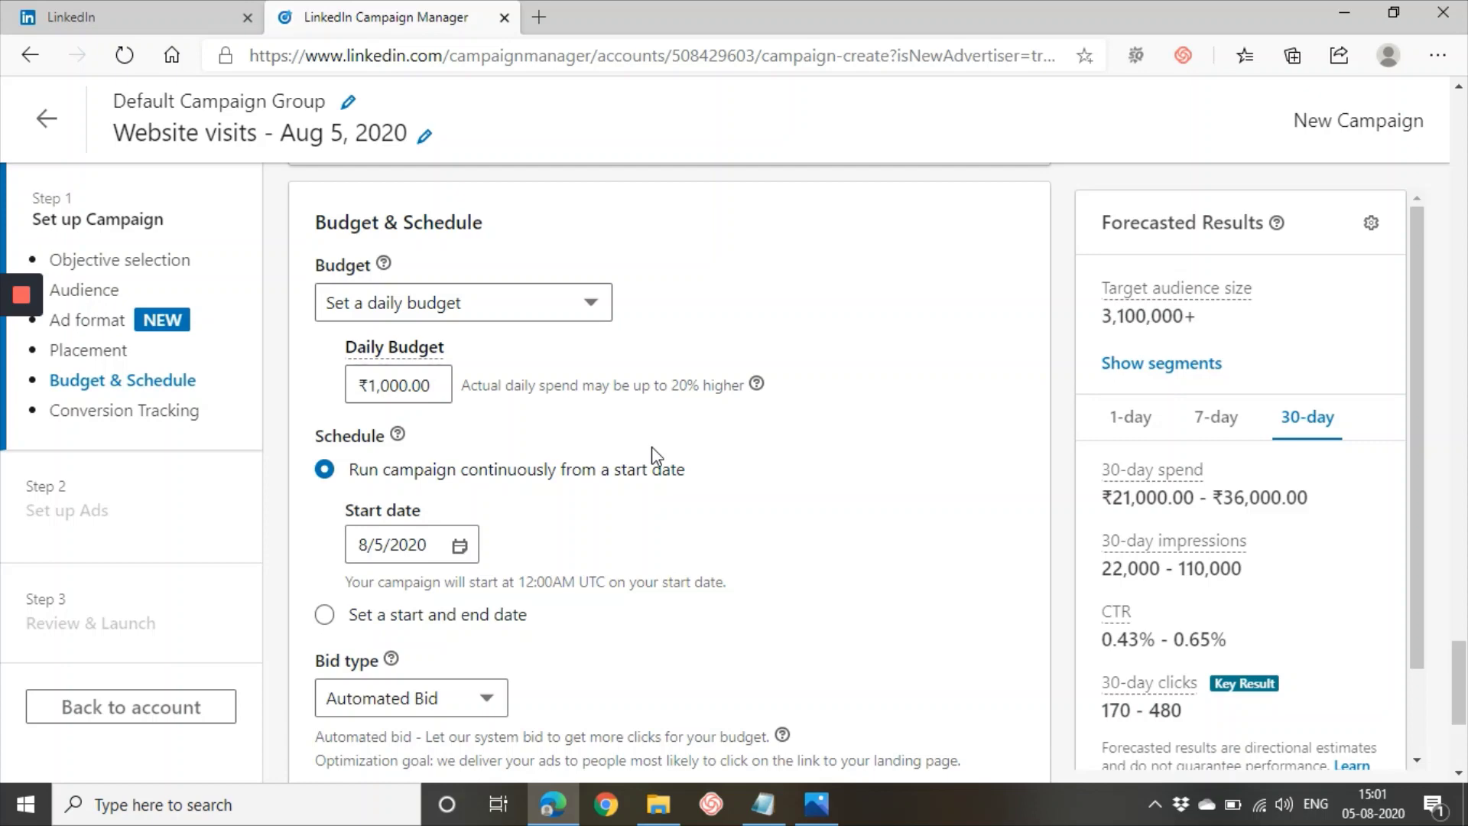
# Schedule the campaign with a start date of 8/5/2020 and an end date of 8/19/2020
pyautogui.scroll(-2, 652, 456)
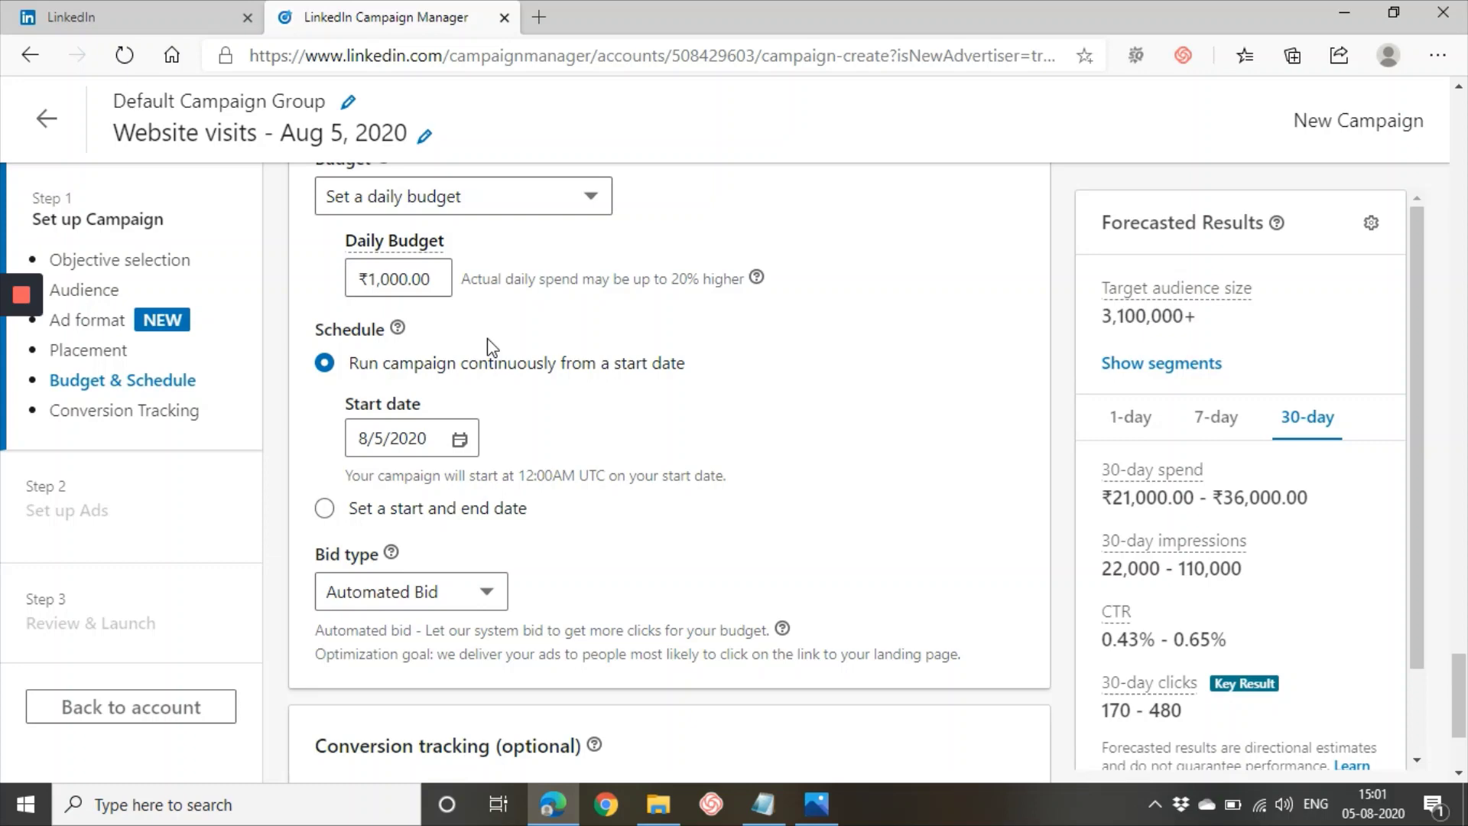
pyautogui.click(389, 510)
pyautogui.scroll(-3, 459, 504)
pyautogui.click(421, 373)
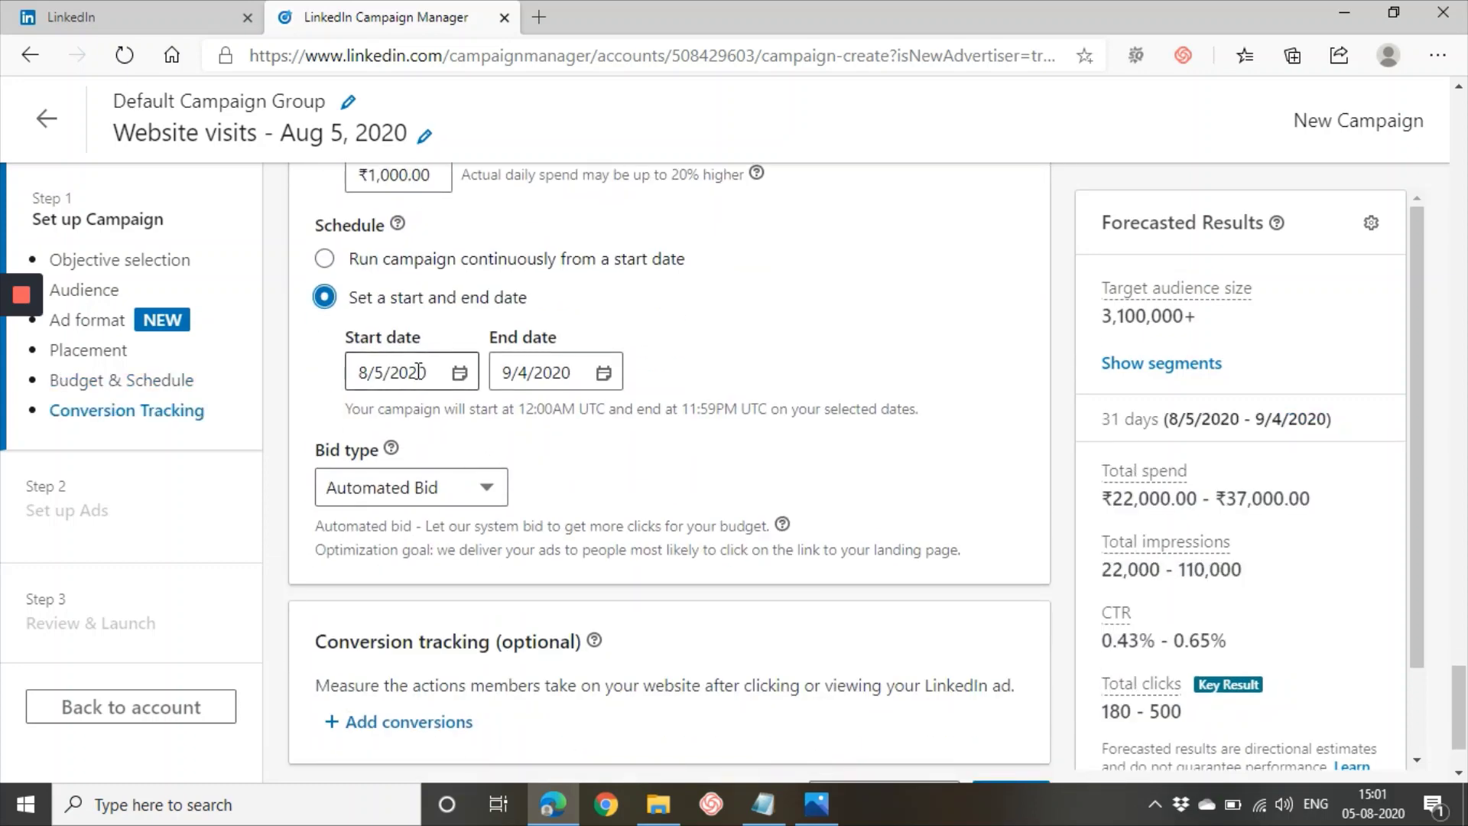
pyautogui.click(460, 503)
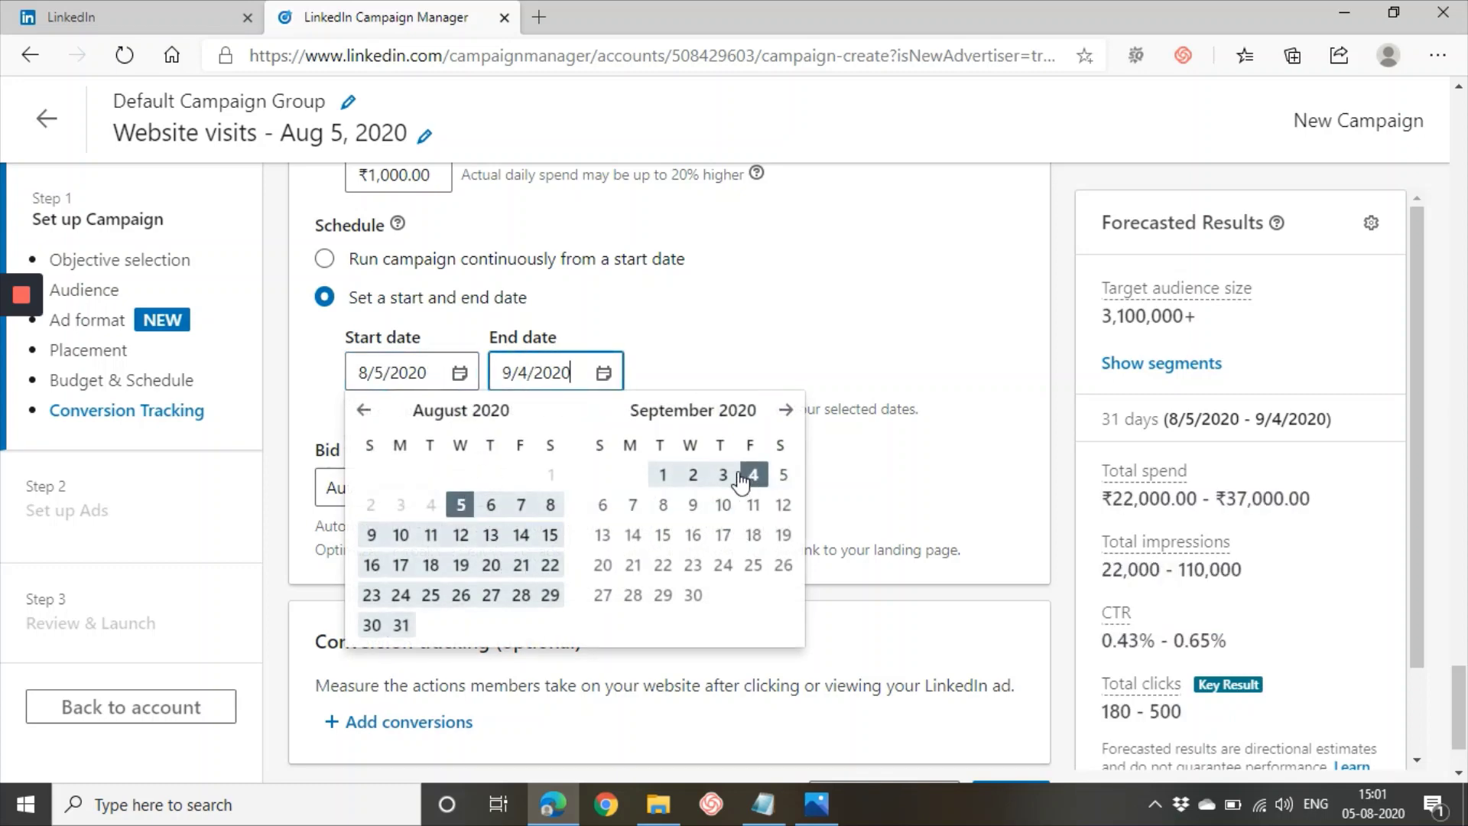
pyautogui.click(459, 567)
pyautogui.click(619, 467)
# Switch the bid type to Target CPC Bid with a target cost of ₹120 per landing page click
pyautogui.scroll(-2, 619, 474)
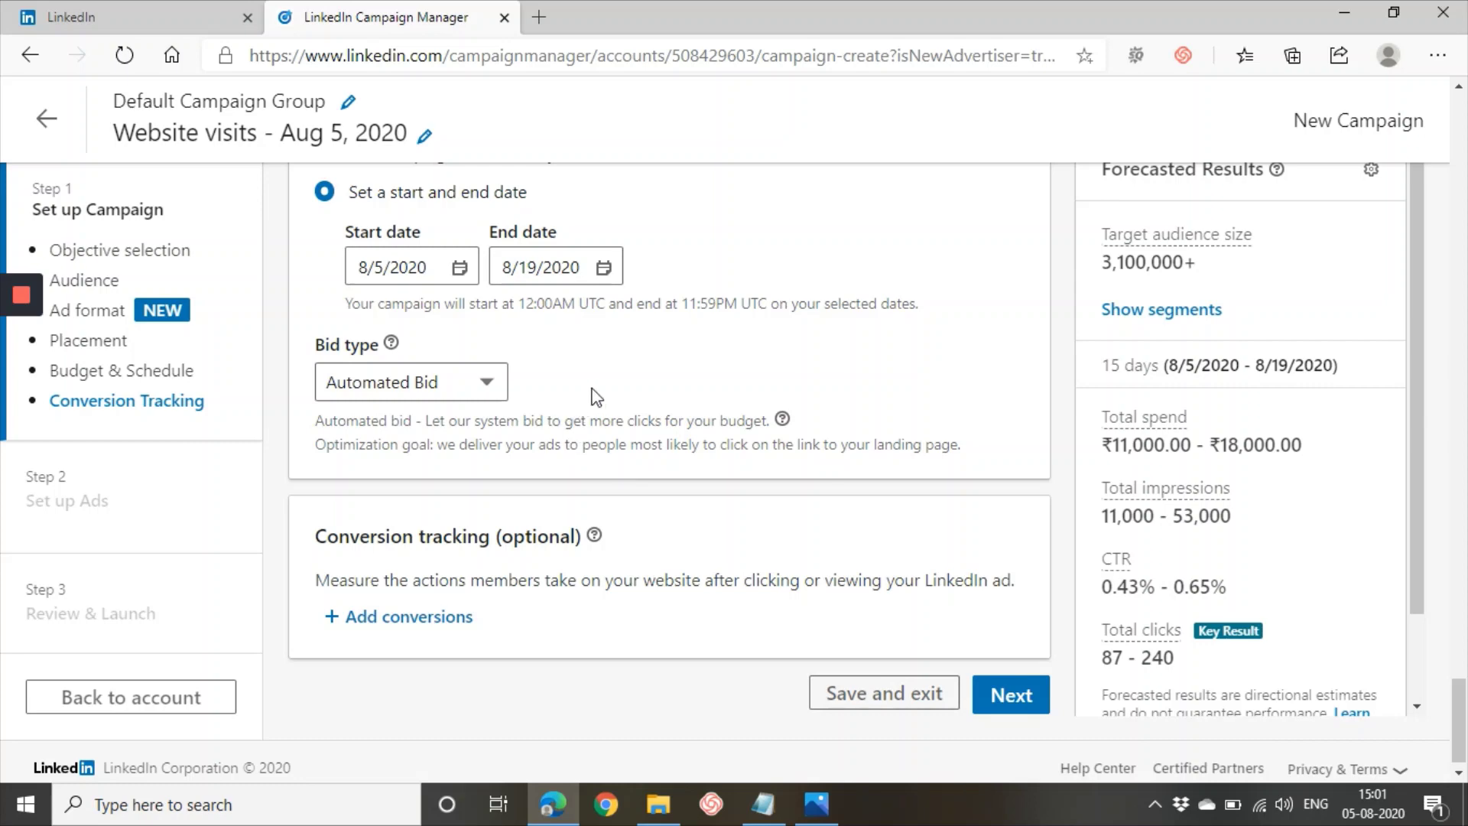
pyautogui.click(493, 381)
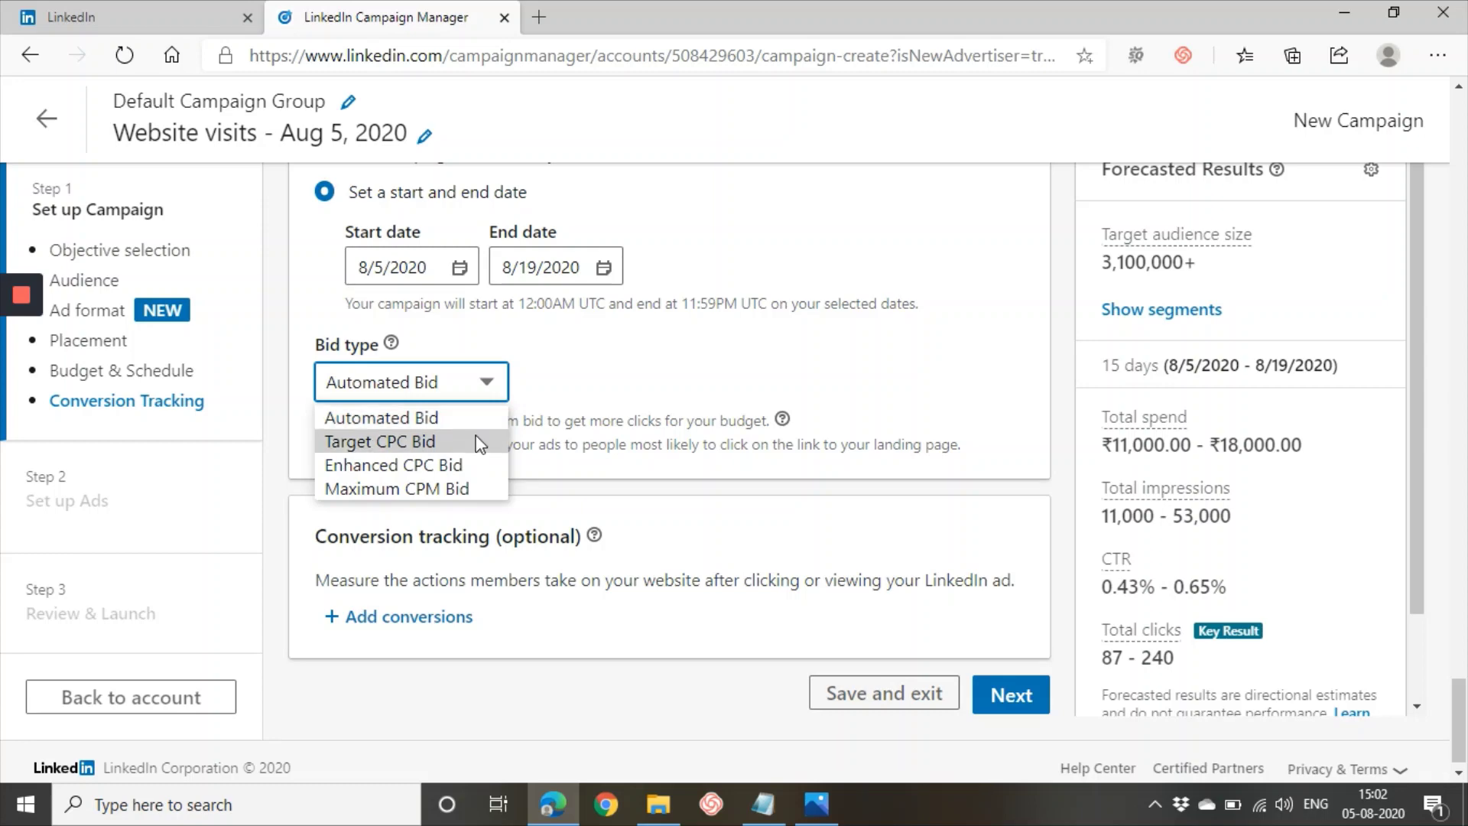
pyautogui.click(478, 442)
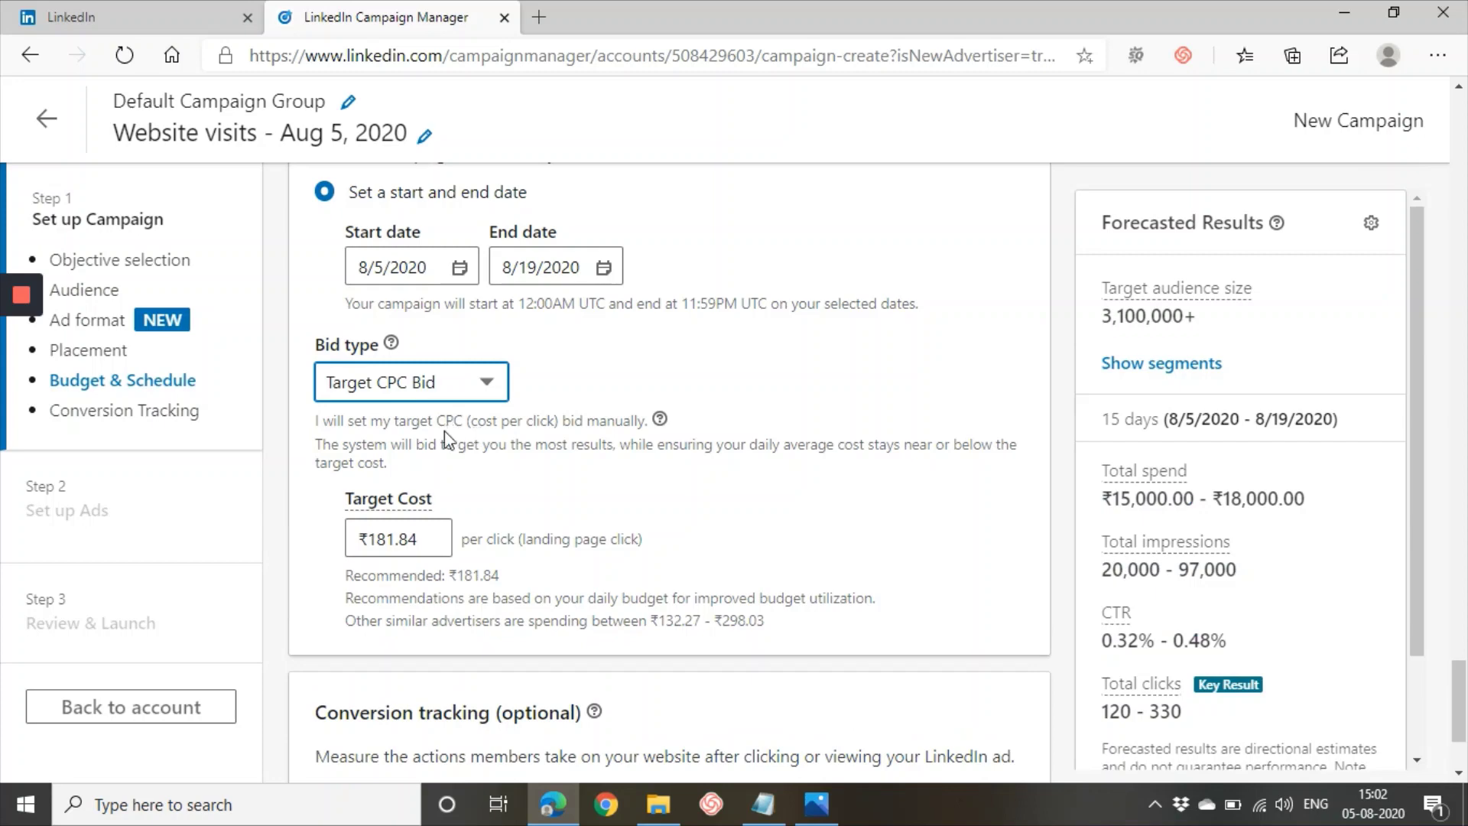
pyautogui.moveTo(435, 424); pyautogui.dragTo(556, 440)
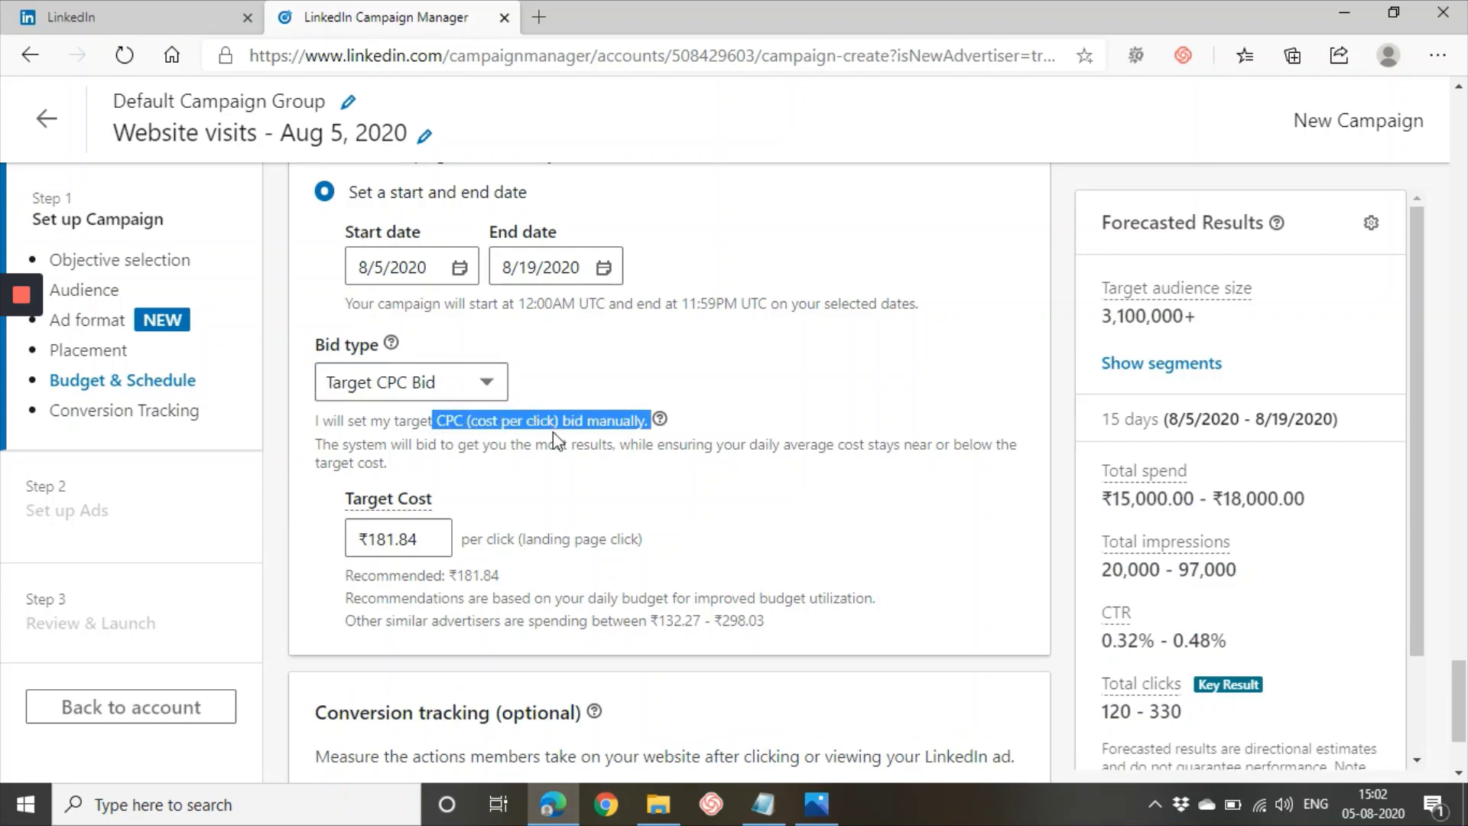
pyautogui.click(426, 541)
pyautogui.write('120')
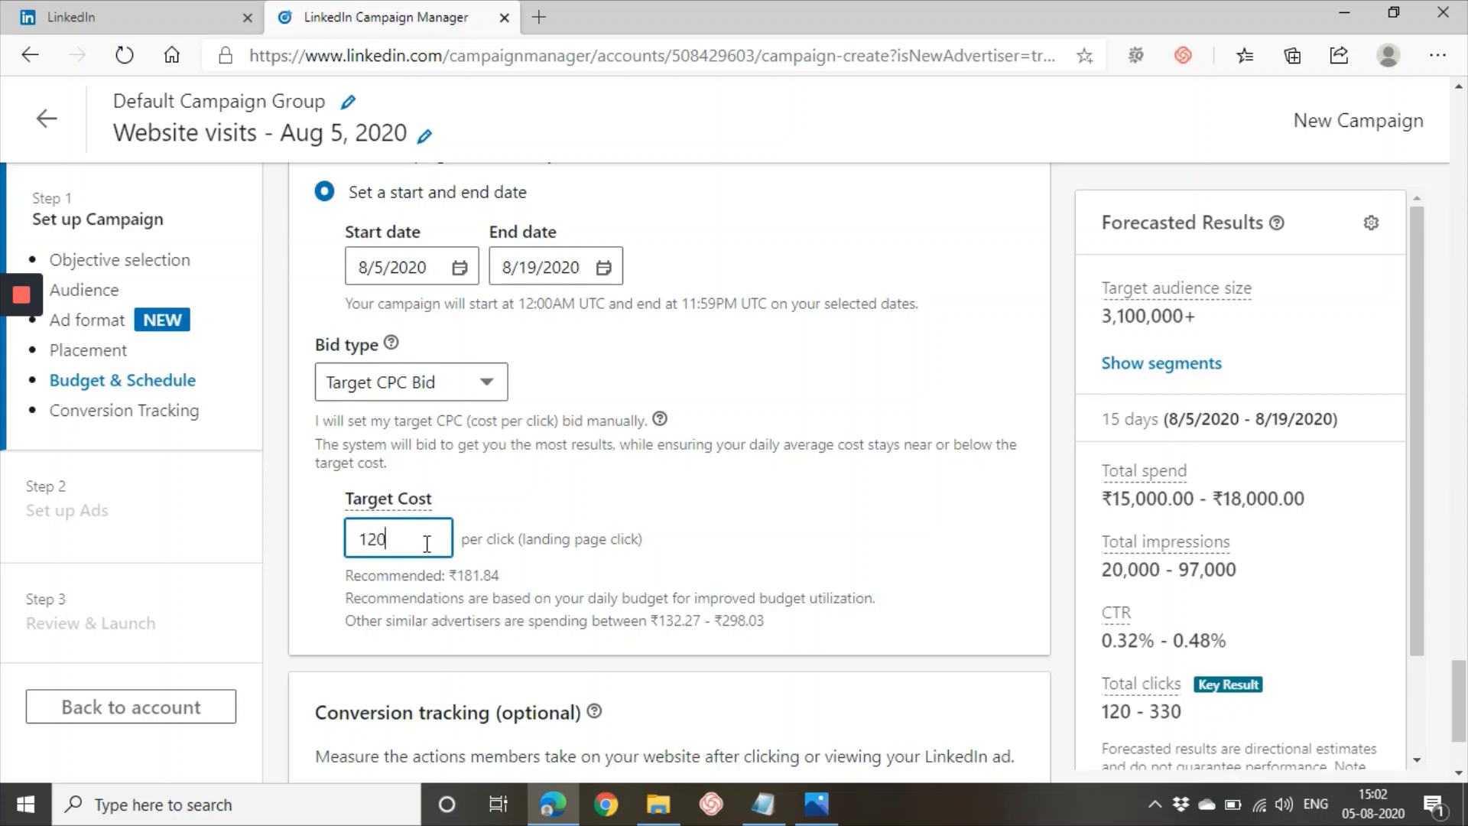
pyautogui.click(493, 572)
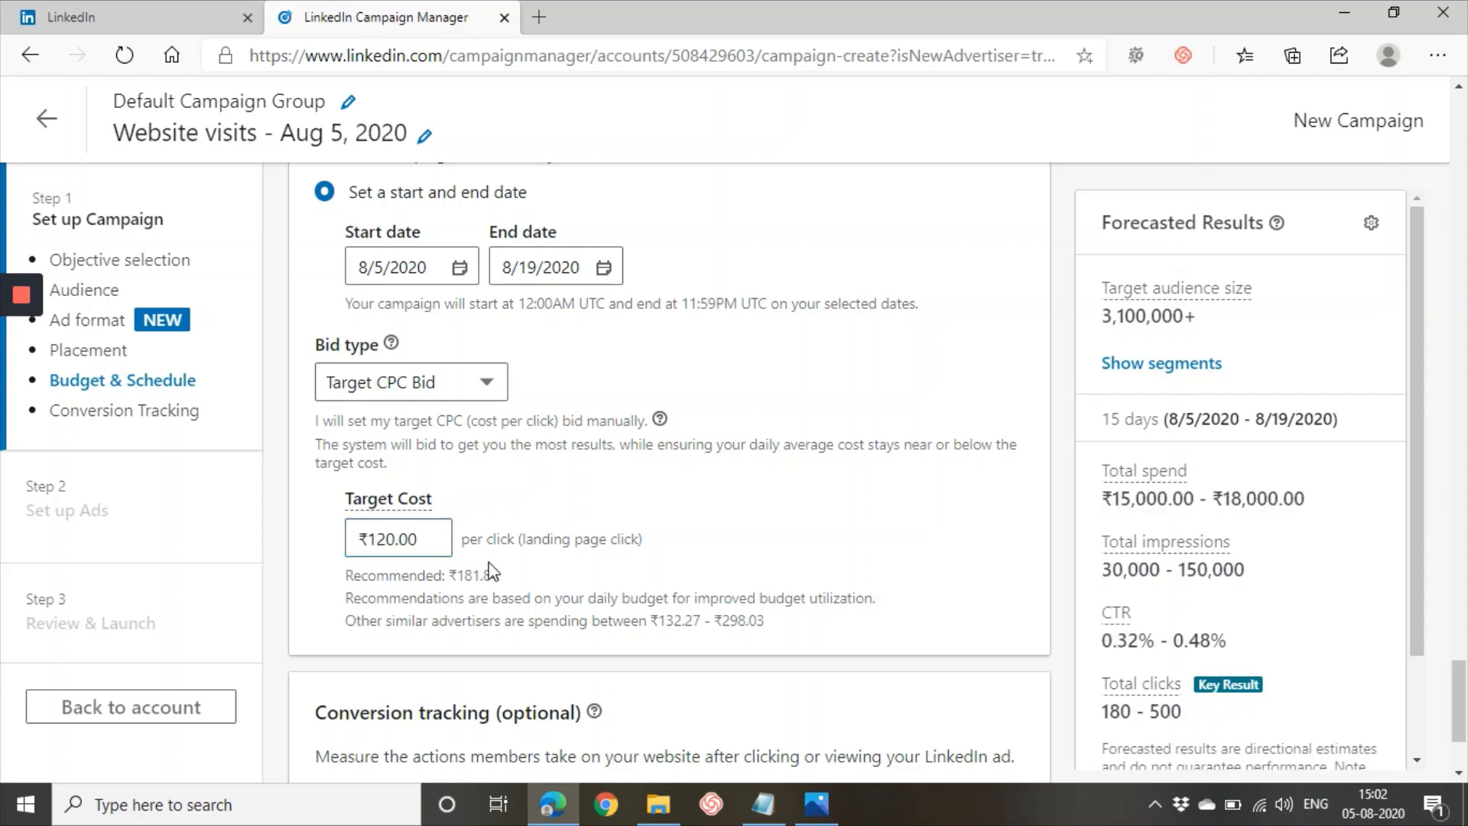
pyautogui.moveTo(469, 543); pyautogui.dragTo(659, 544)
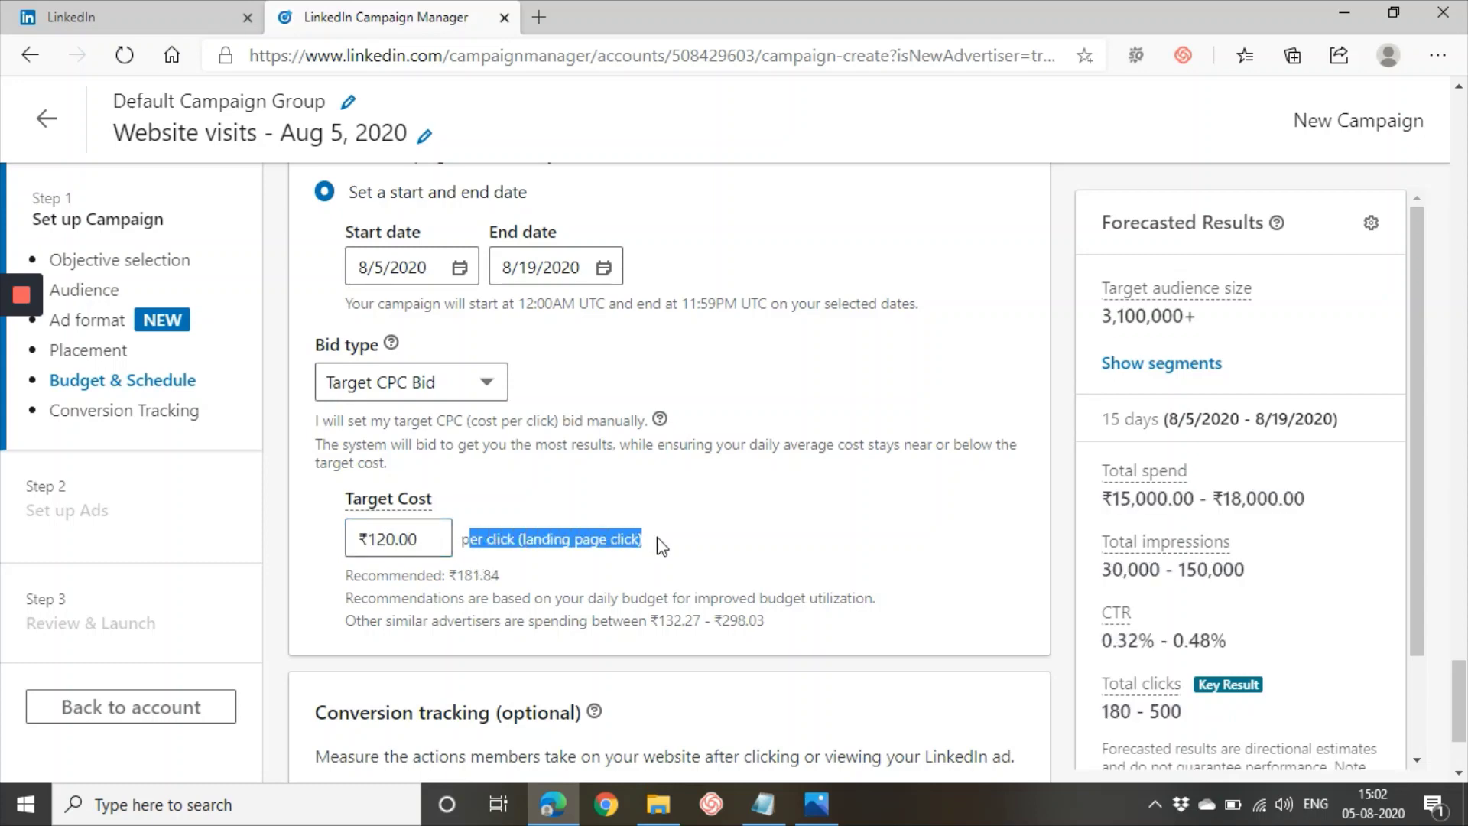
pyautogui.click(657, 549)
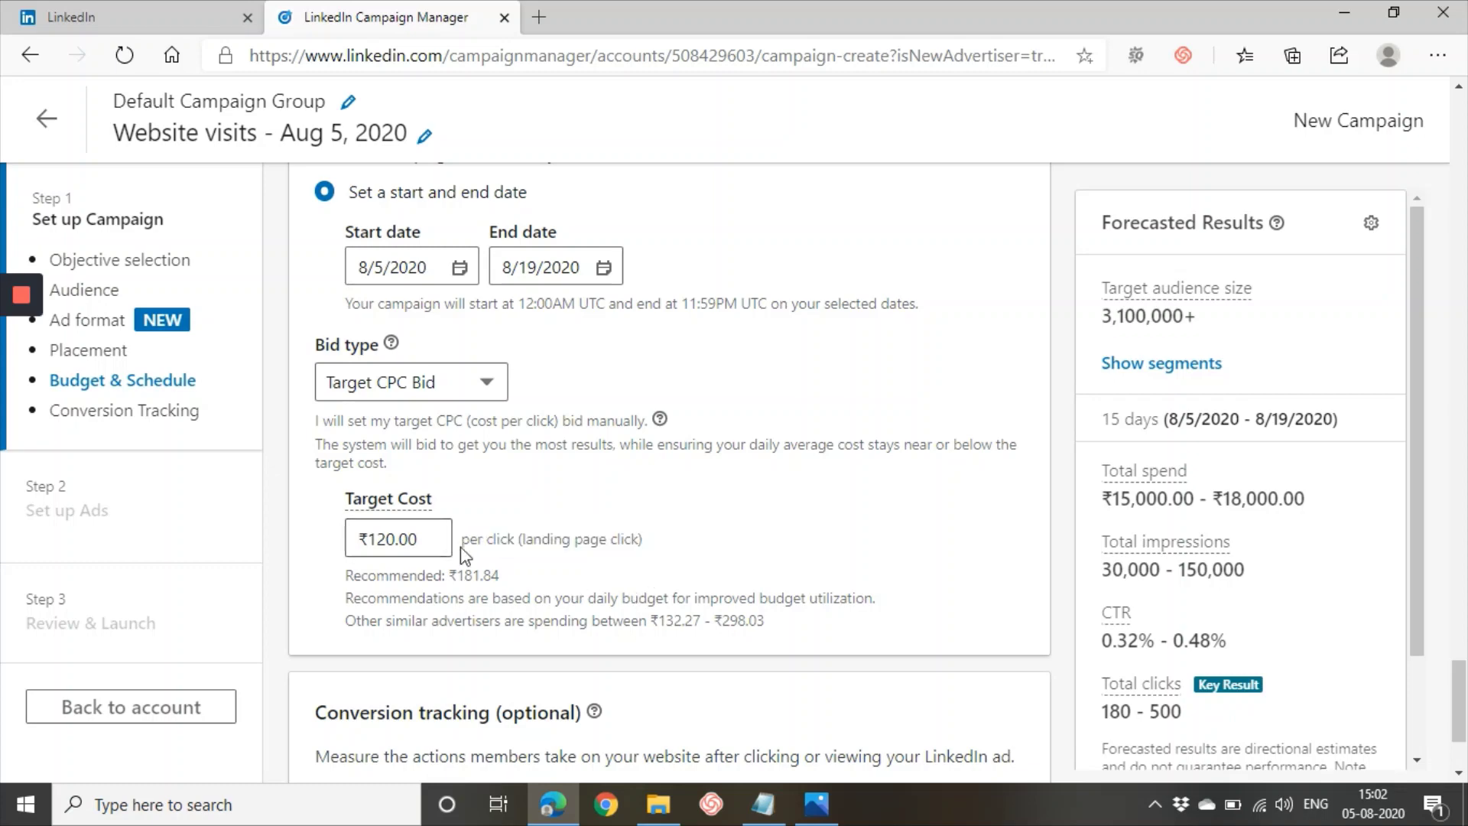
pyautogui.moveTo(464, 545); pyautogui.dragTo(690, 552)
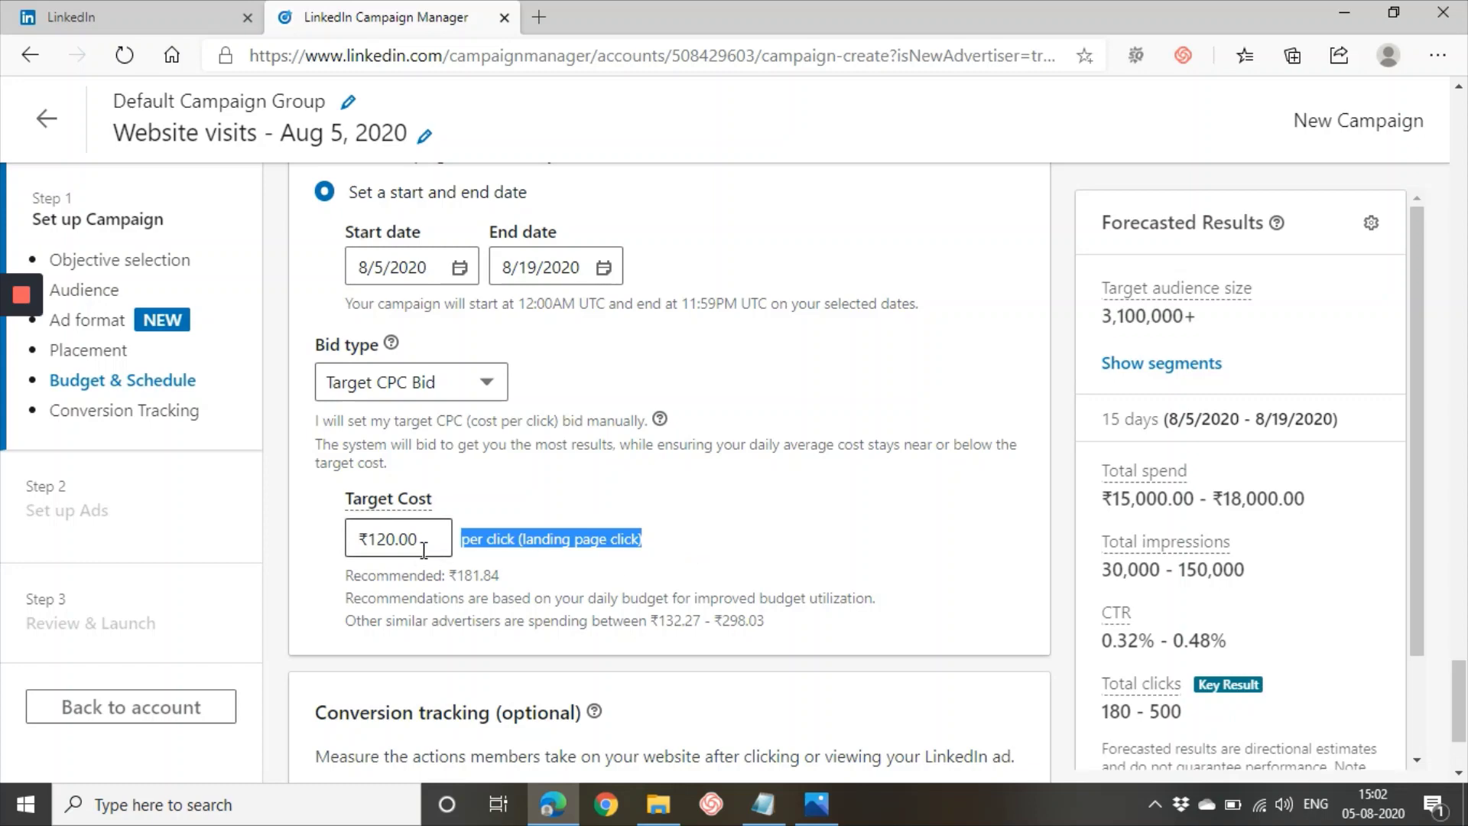
pyautogui.click(587, 564)
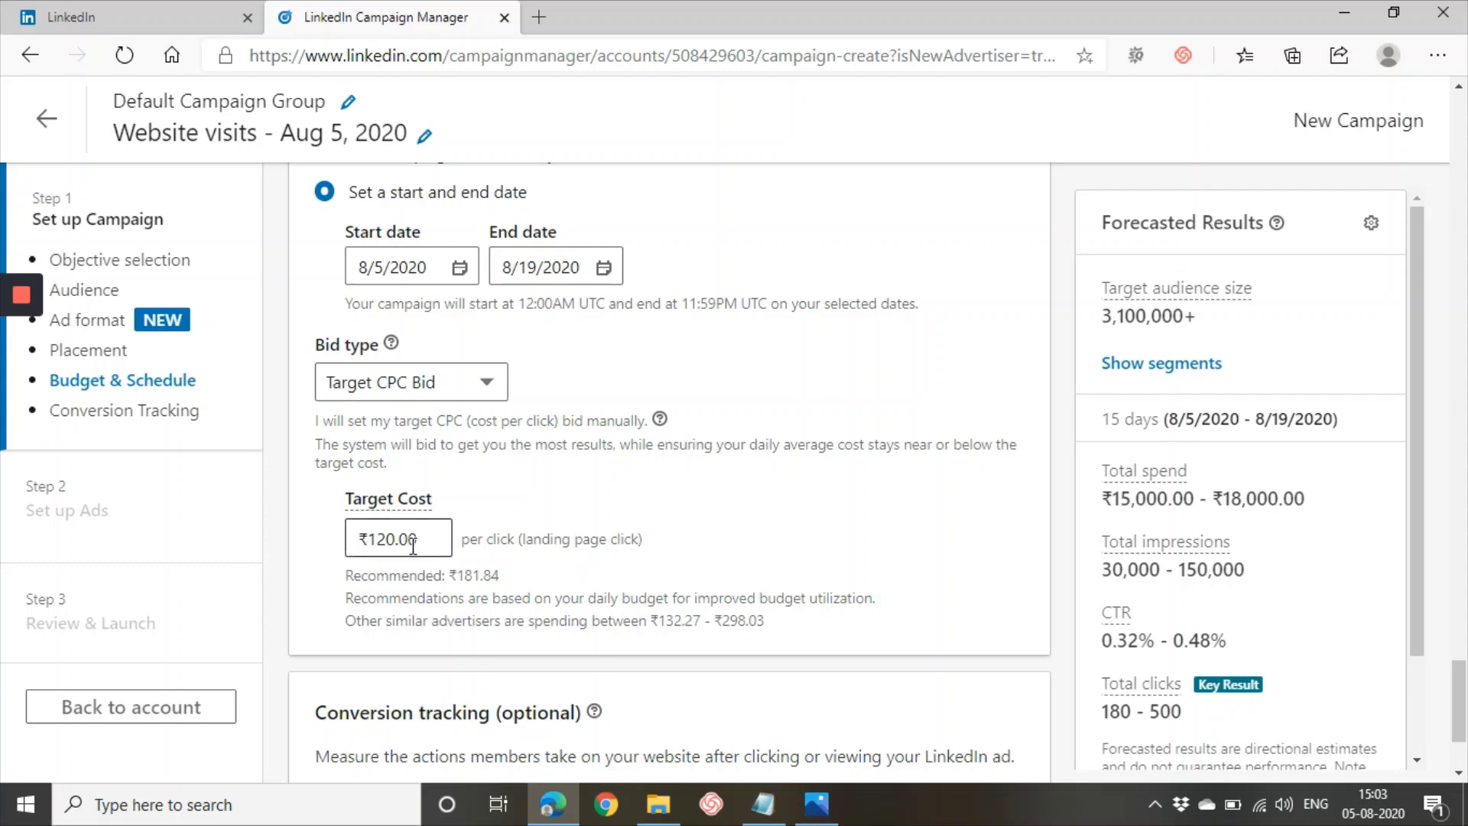
# Switch the bid type to Enhanced CPC Bid and check its bid amount and optimization settings
pyautogui.click(462, 384)
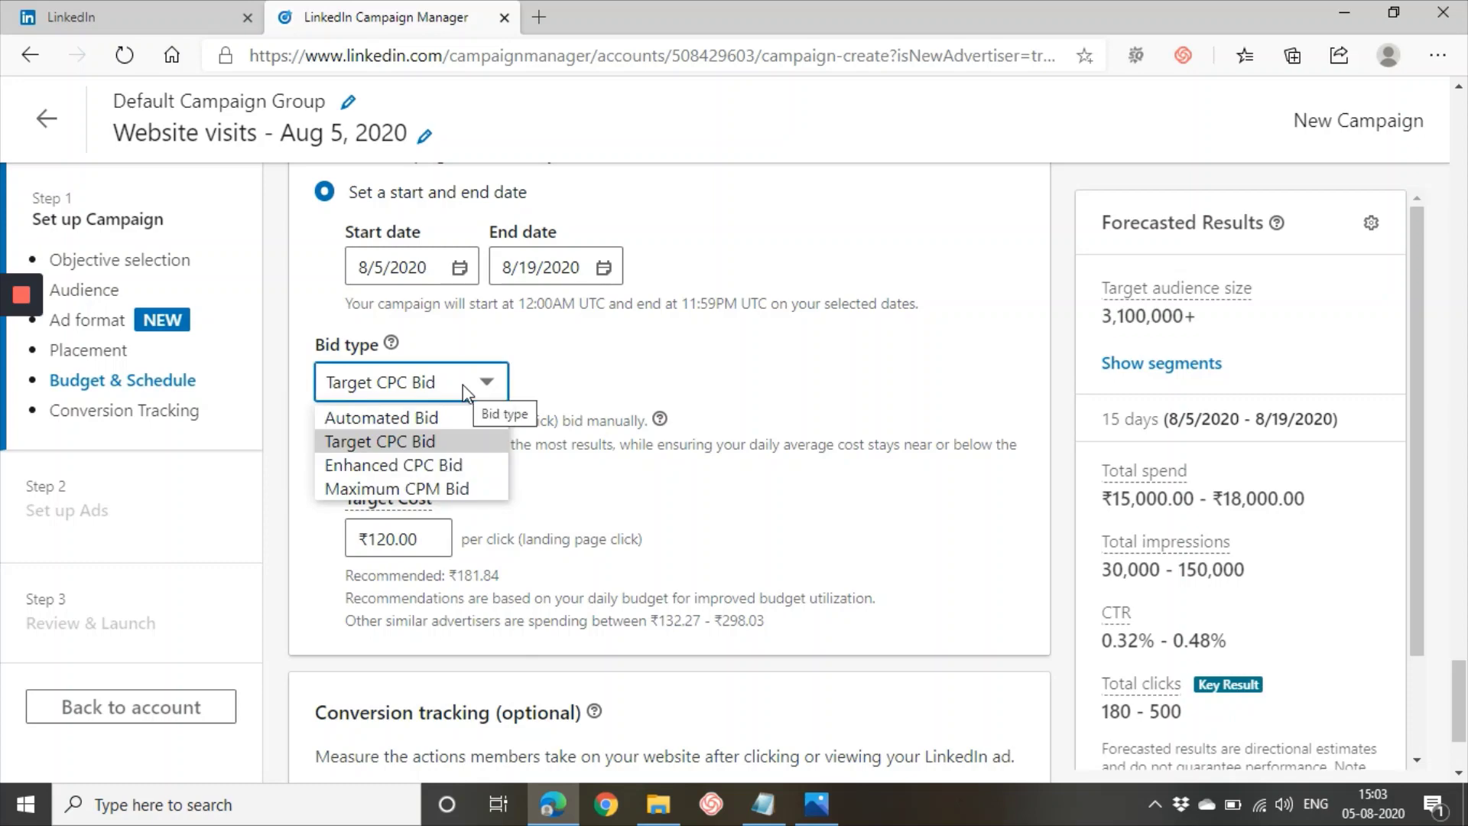
pyautogui.click(457, 464)
pyautogui.click(432, 643)
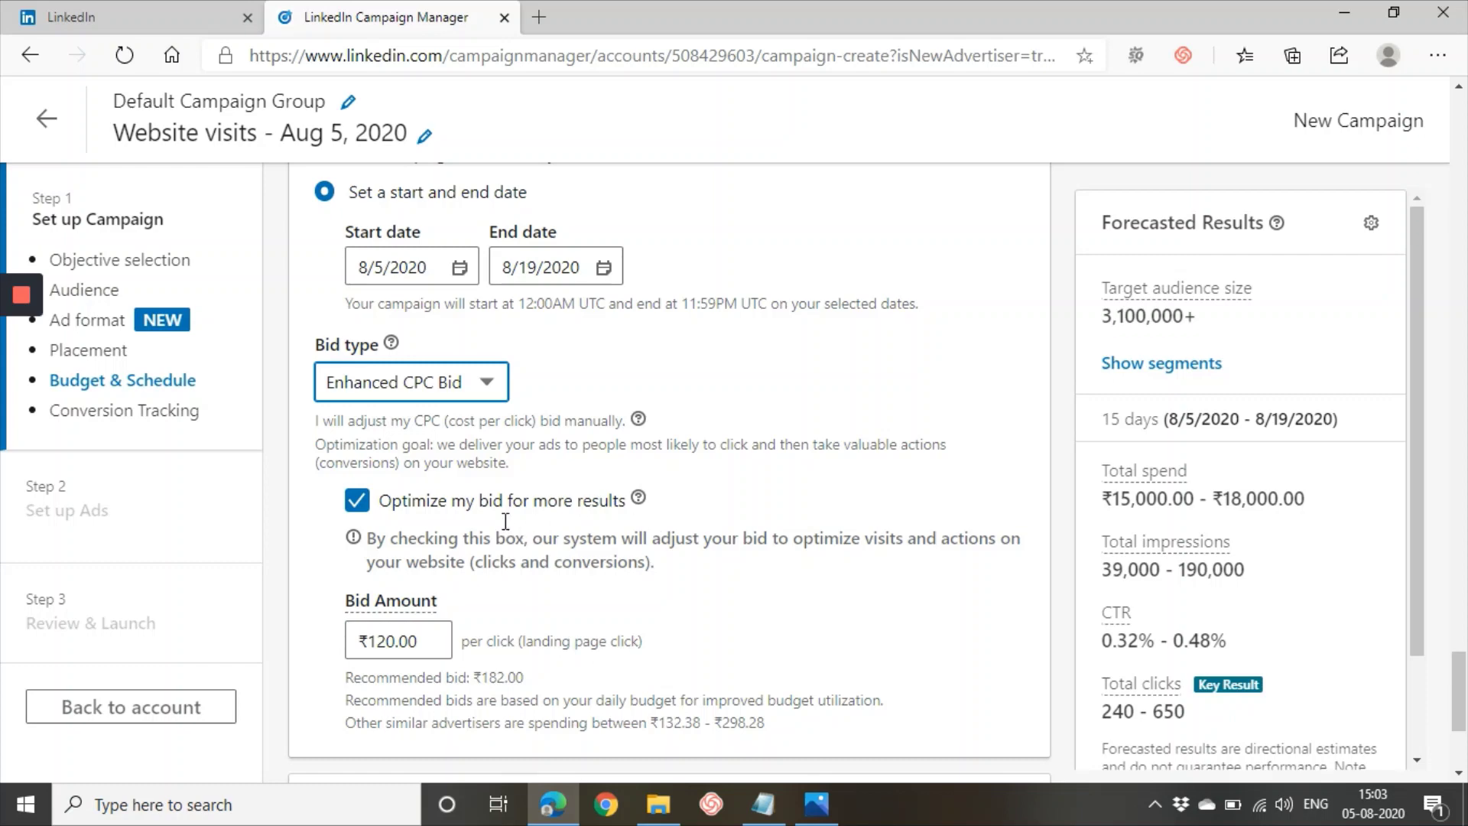
# Change the bid type to Maximum CPM Bid and set the bid amount to ₹162 per 1,000 impressions
pyautogui.click(378, 394)
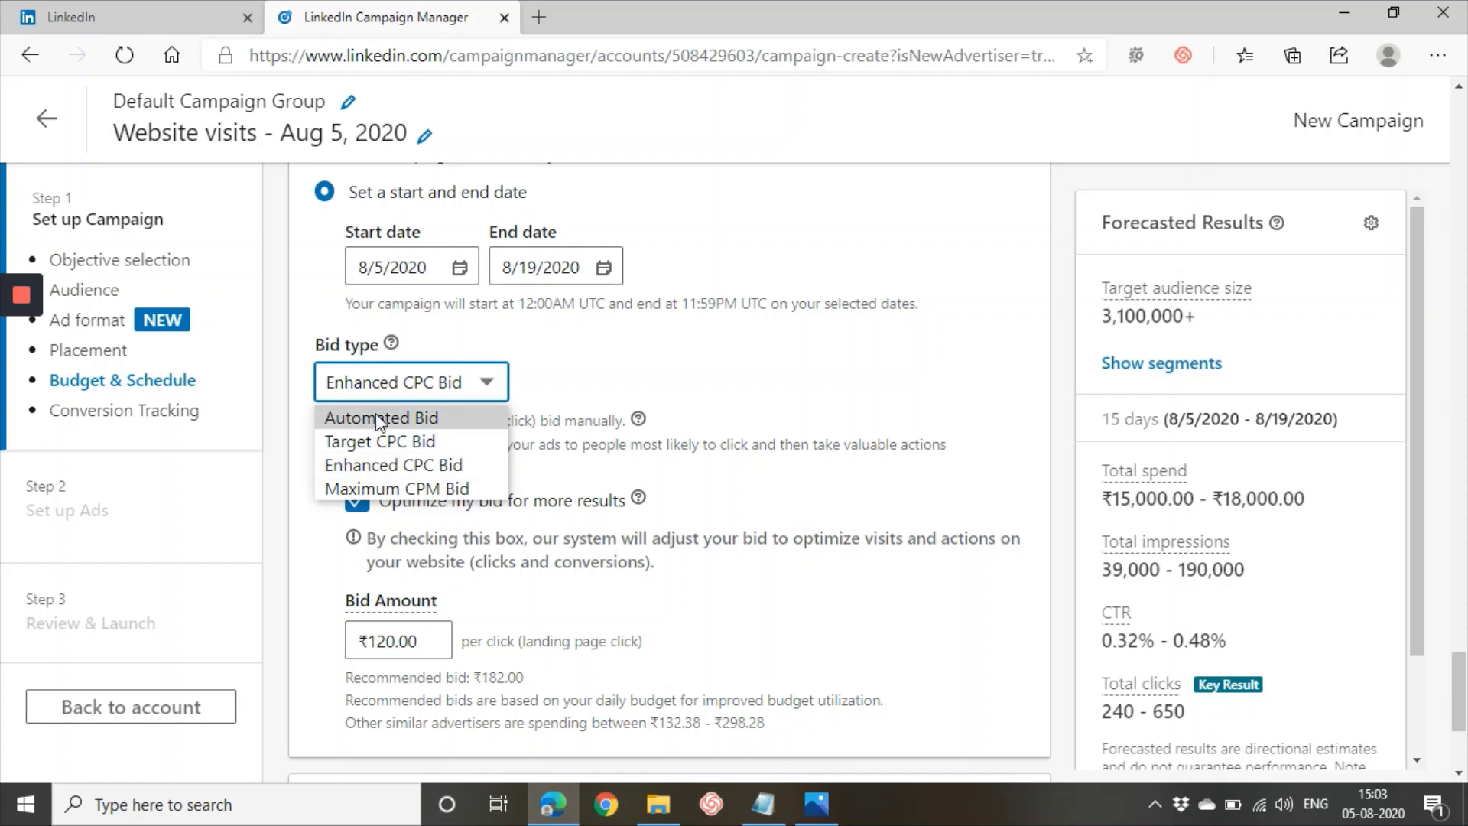
pyautogui.click(377, 488)
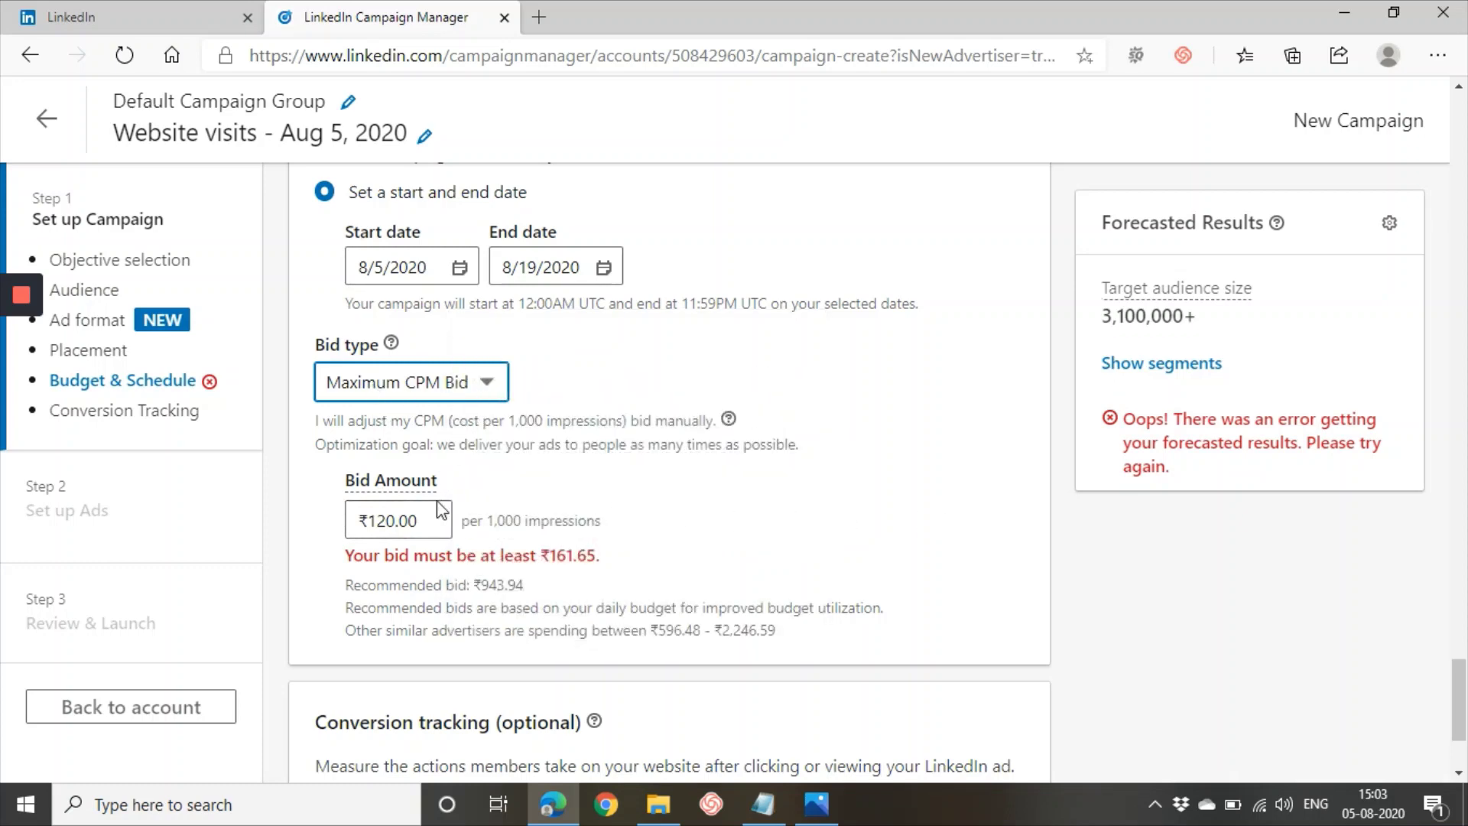
pyautogui.click(443, 523)
pyautogui.press('BackSpace')
pyautogui.press('BackSpace')
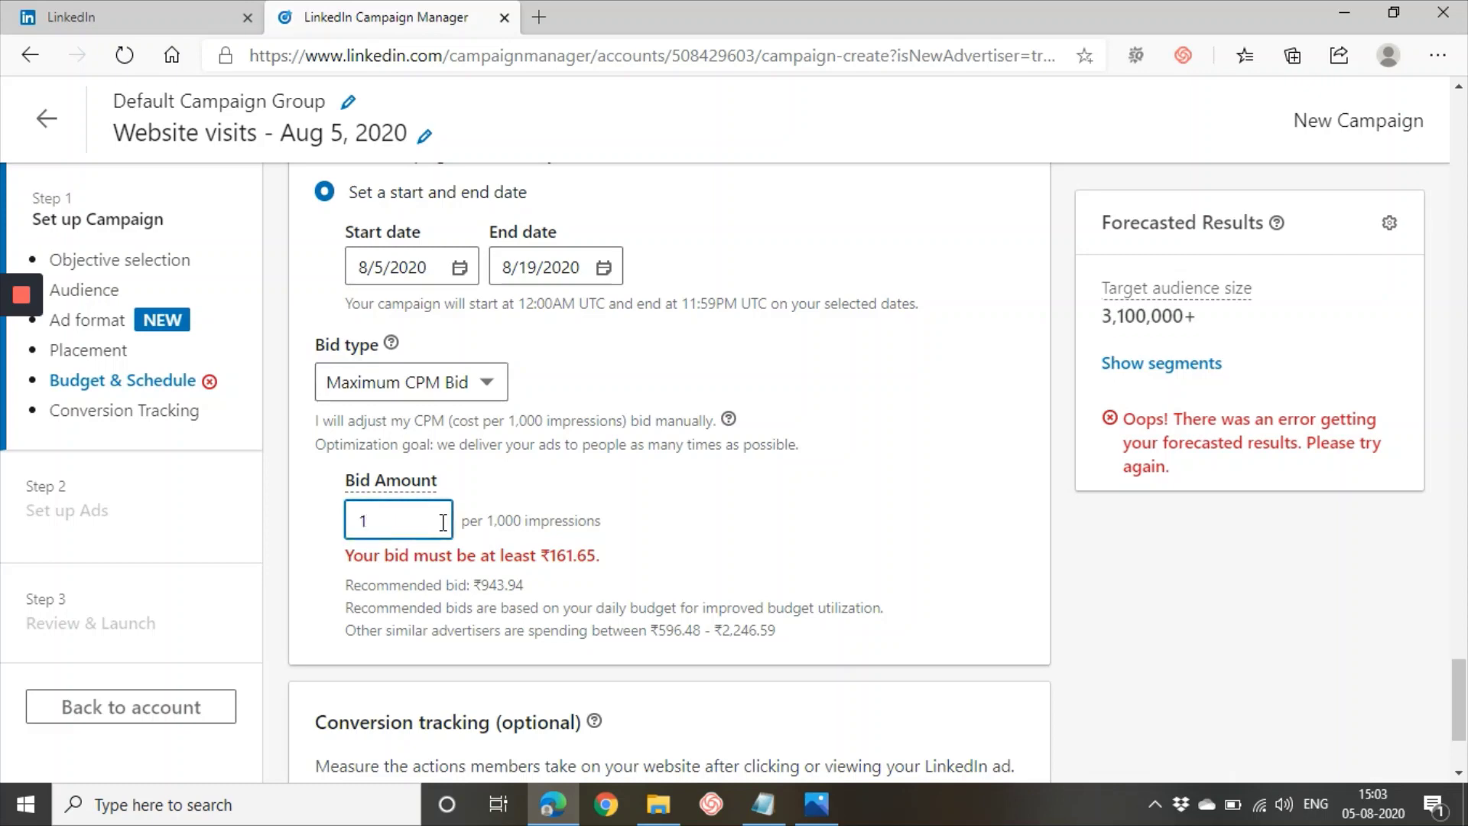
pyautogui.write('62')
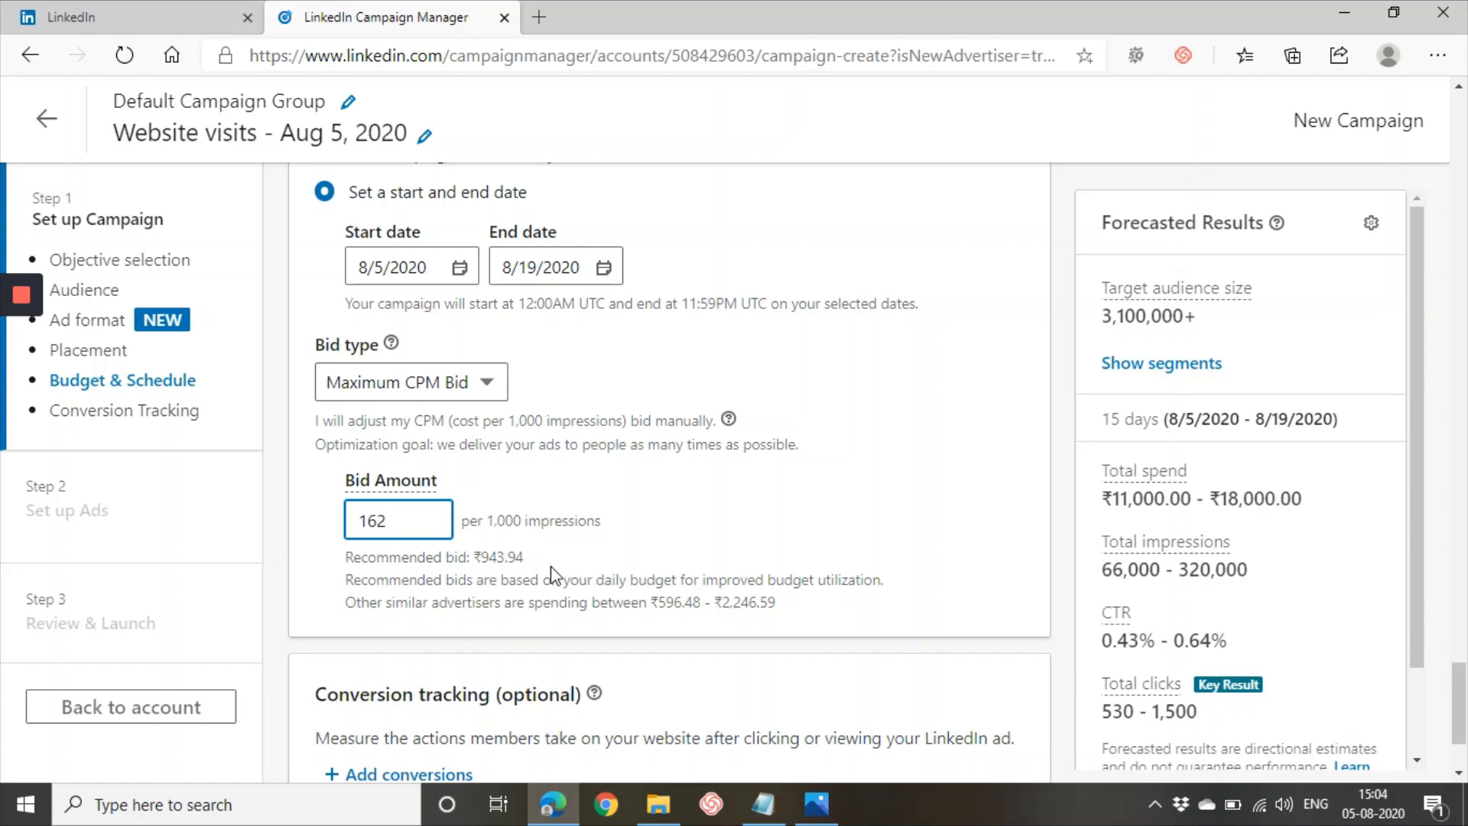
pyautogui.moveTo(487, 521); pyautogui.dragTo(629, 526)
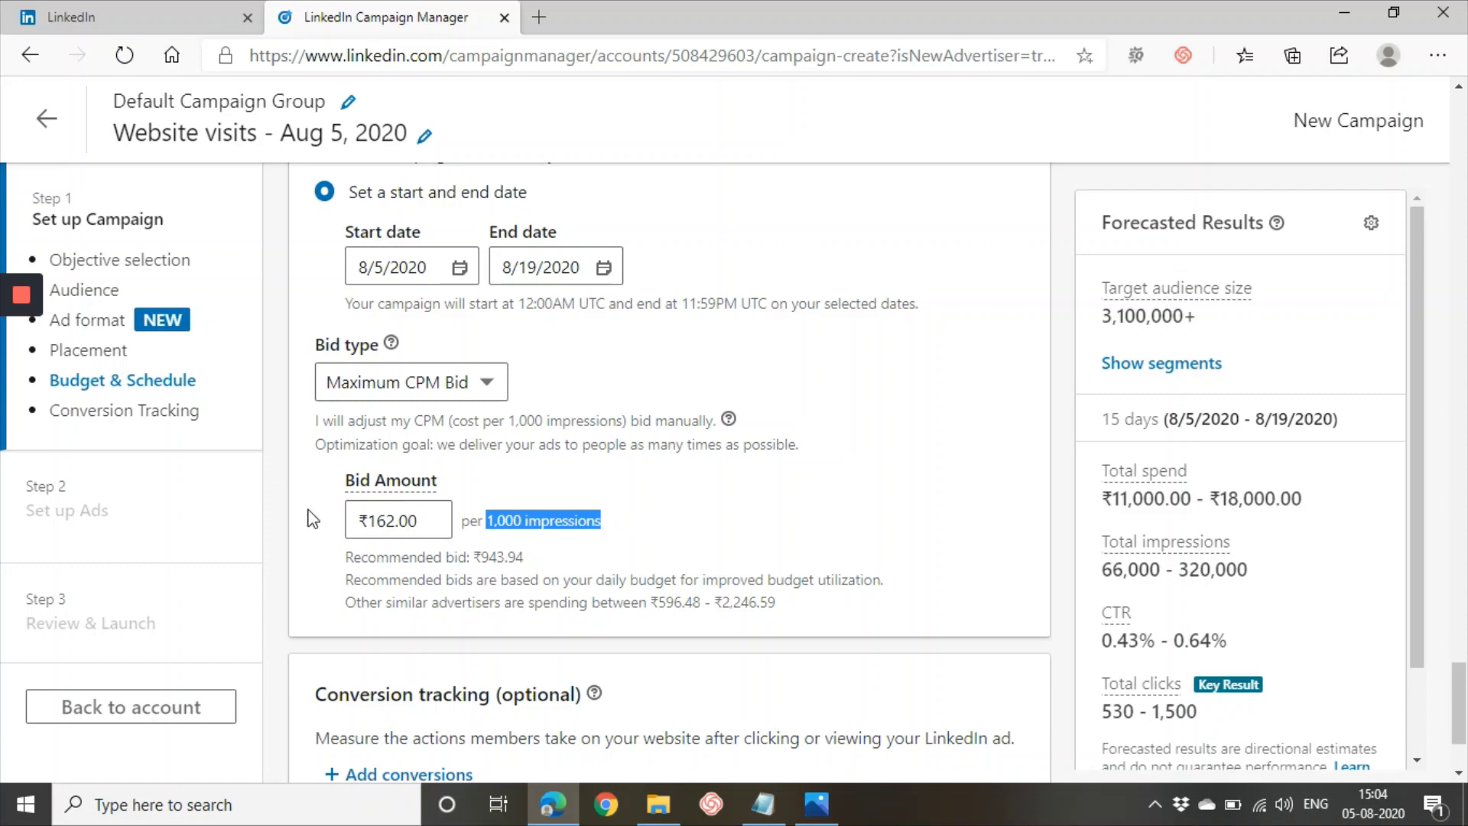
pyautogui.click(428, 521)
pyautogui.click(707, 527)
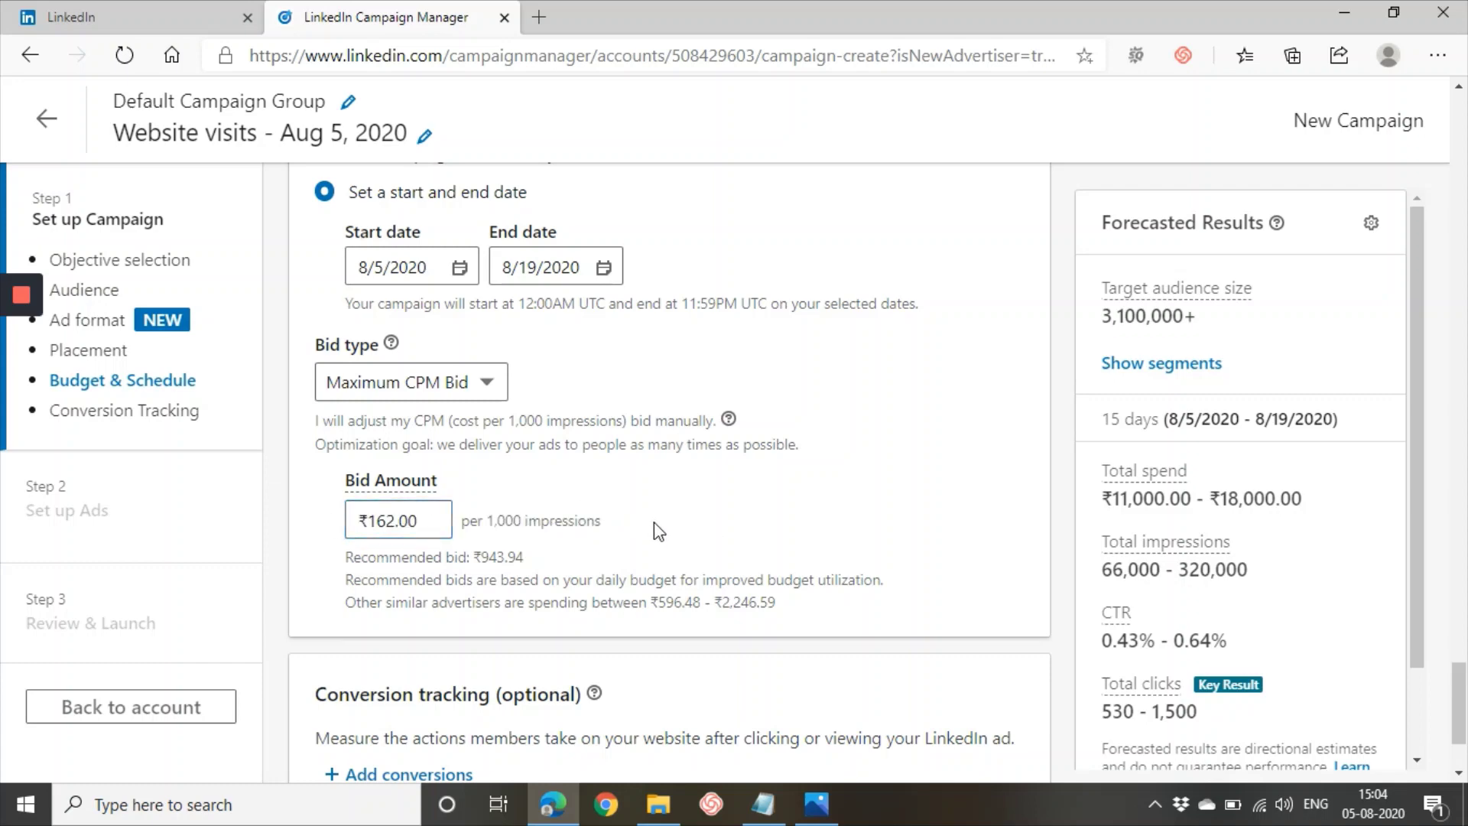
pyautogui.moveTo(657, 420); pyautogui.dragTo(692, 465)
pyautogui.click(708, 498)
# Review the optional conversion tracking note, then save the campaign setup without adding conversions and continue to ad setup
pyautogui.scroll(-3, 655, 444)
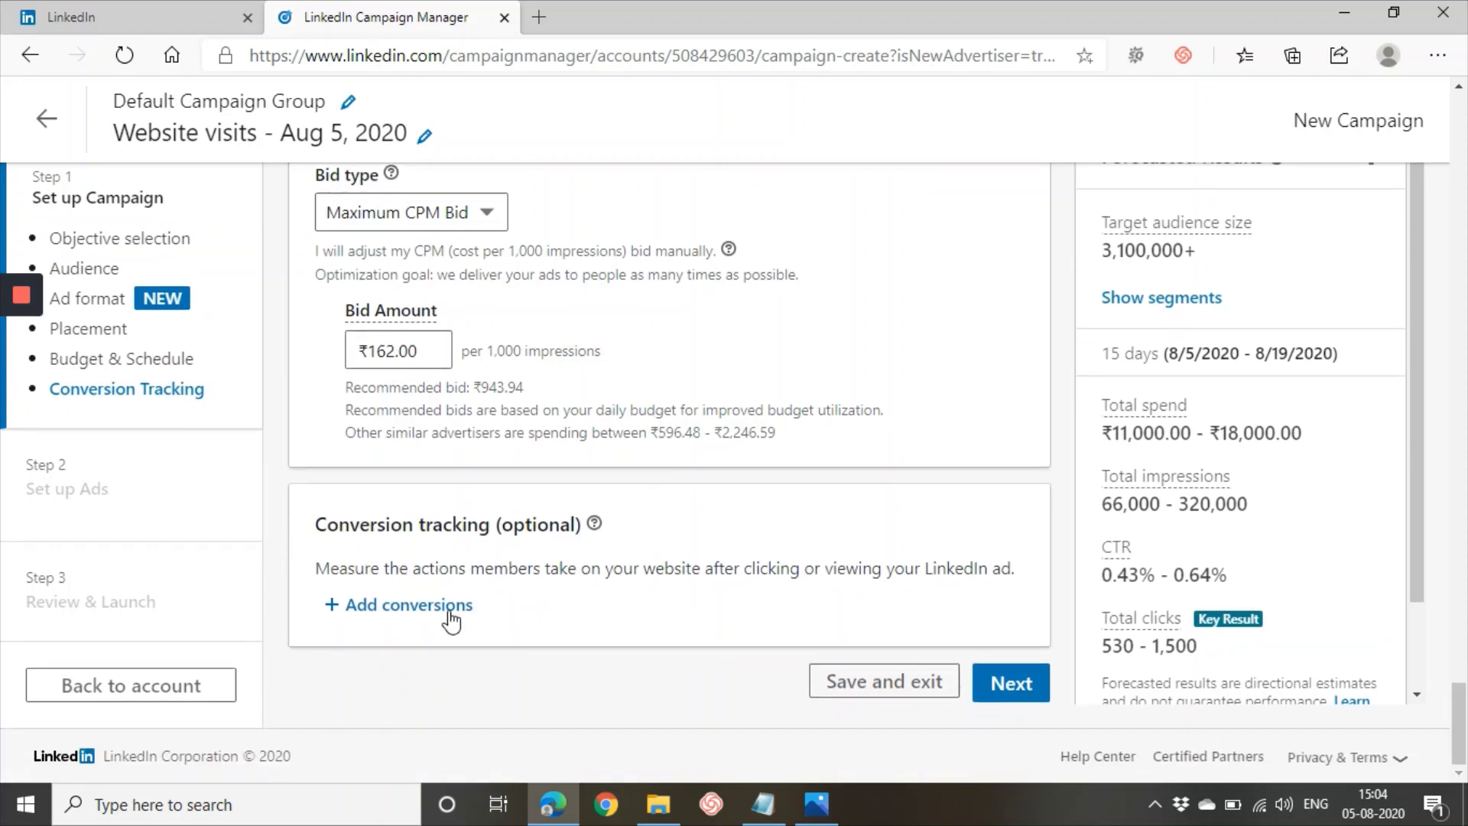
pyautogui.moveTo(593, 568); pyautogui.dragTo(1025, 578)
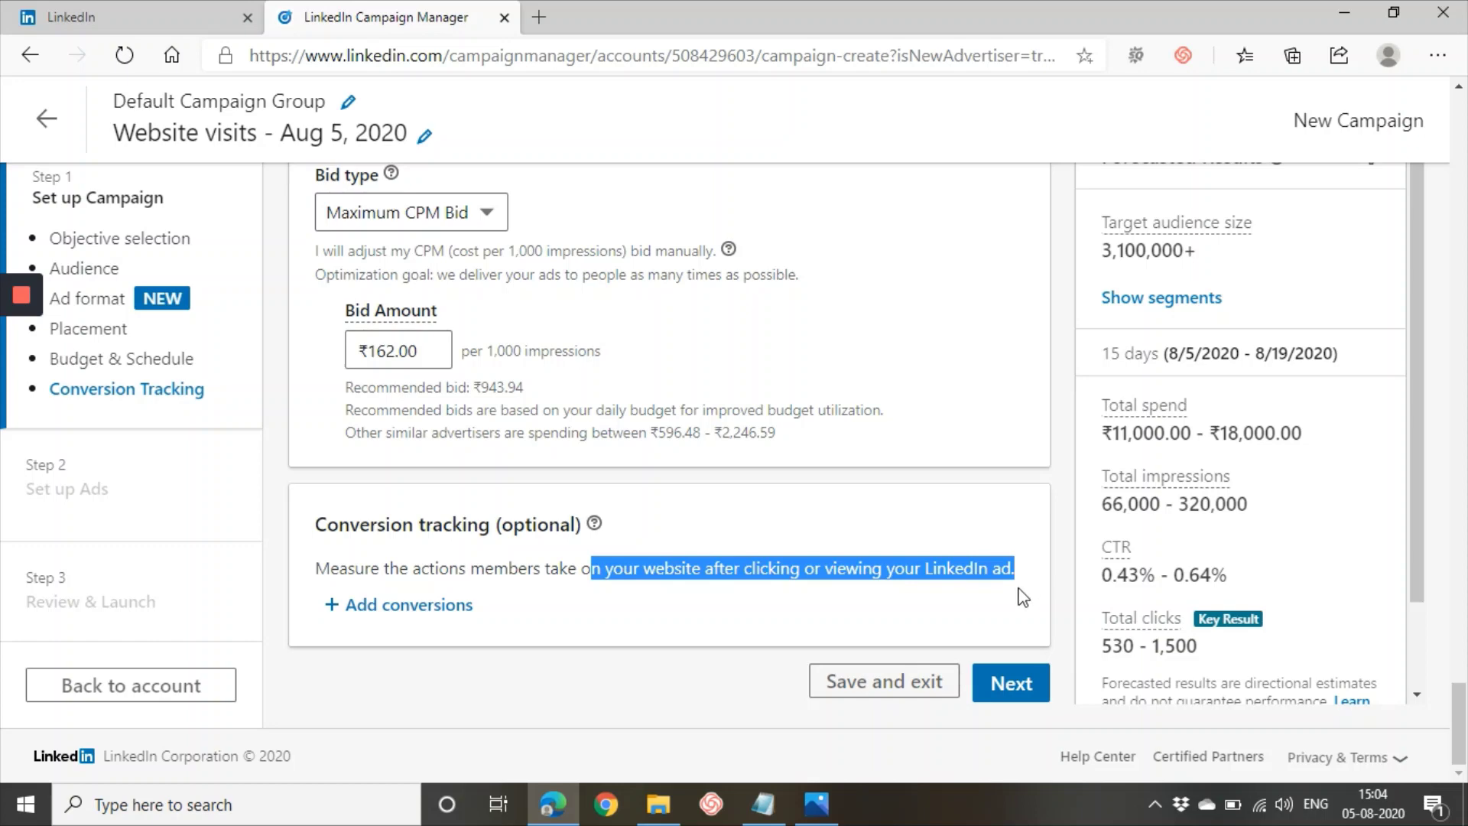
pyautogui.click(1019, 591)
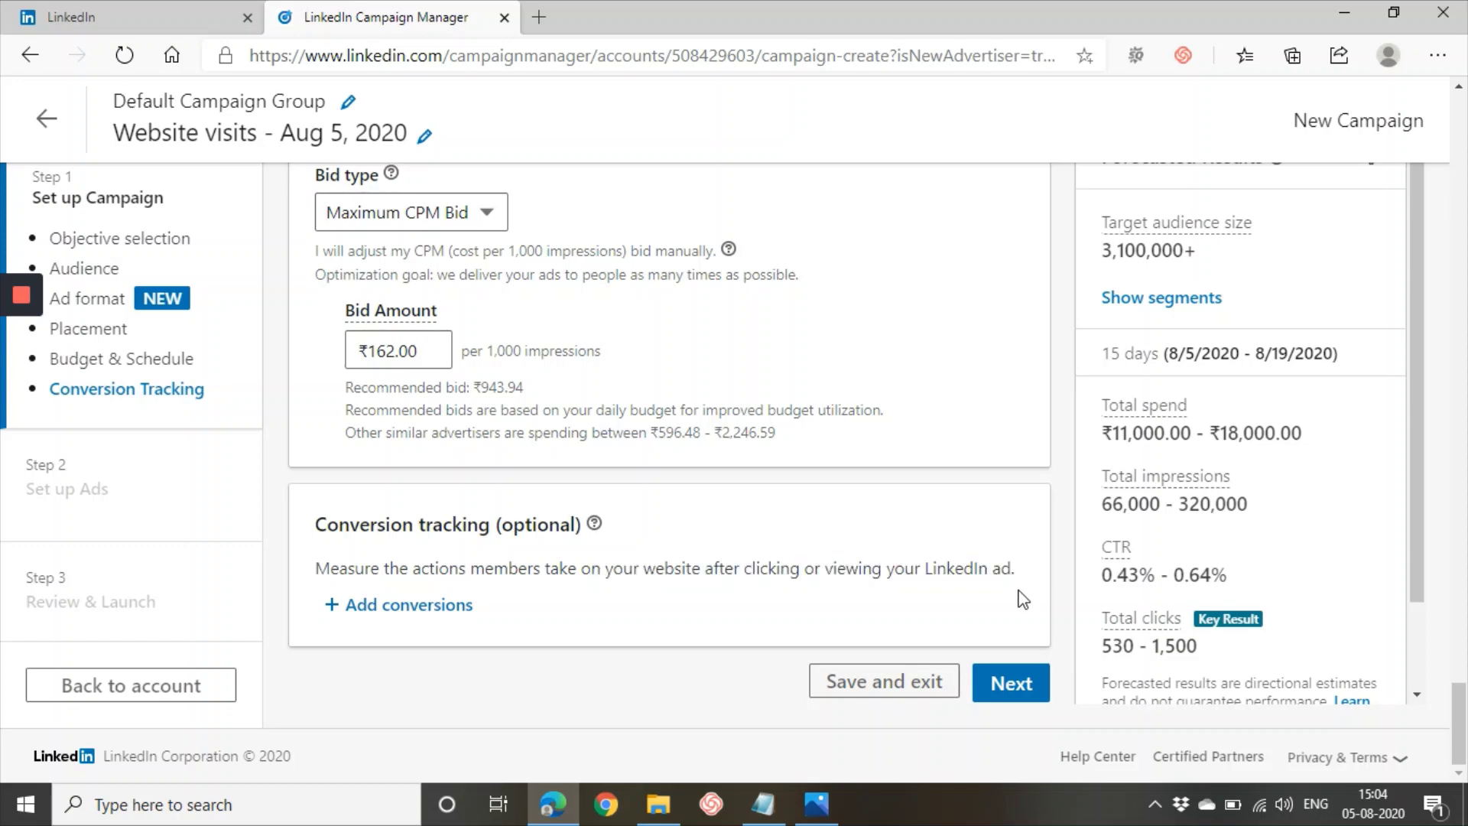
pyautogui.click(1021, 685)
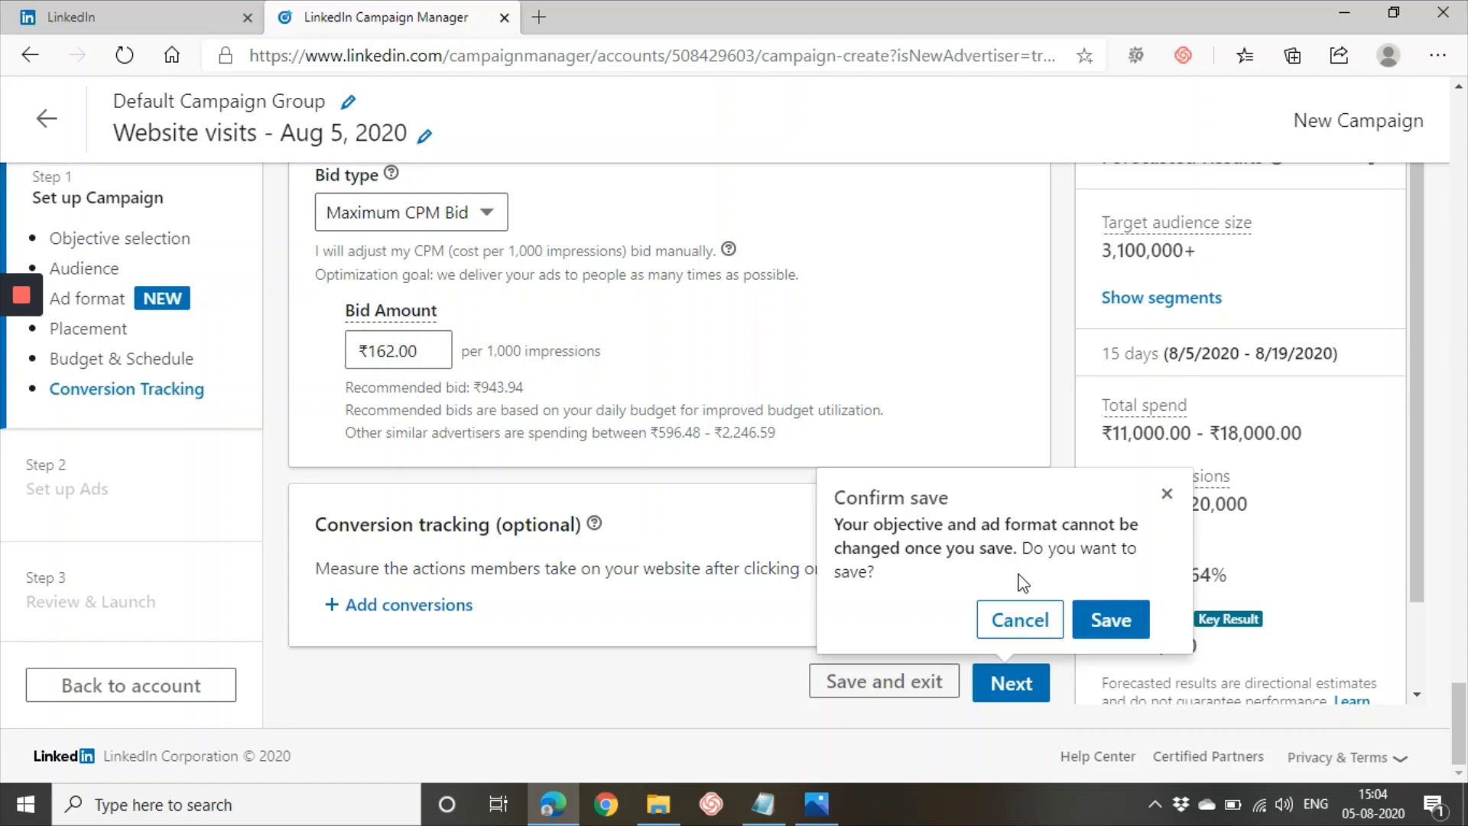
pyautogui.click(1124, 629)
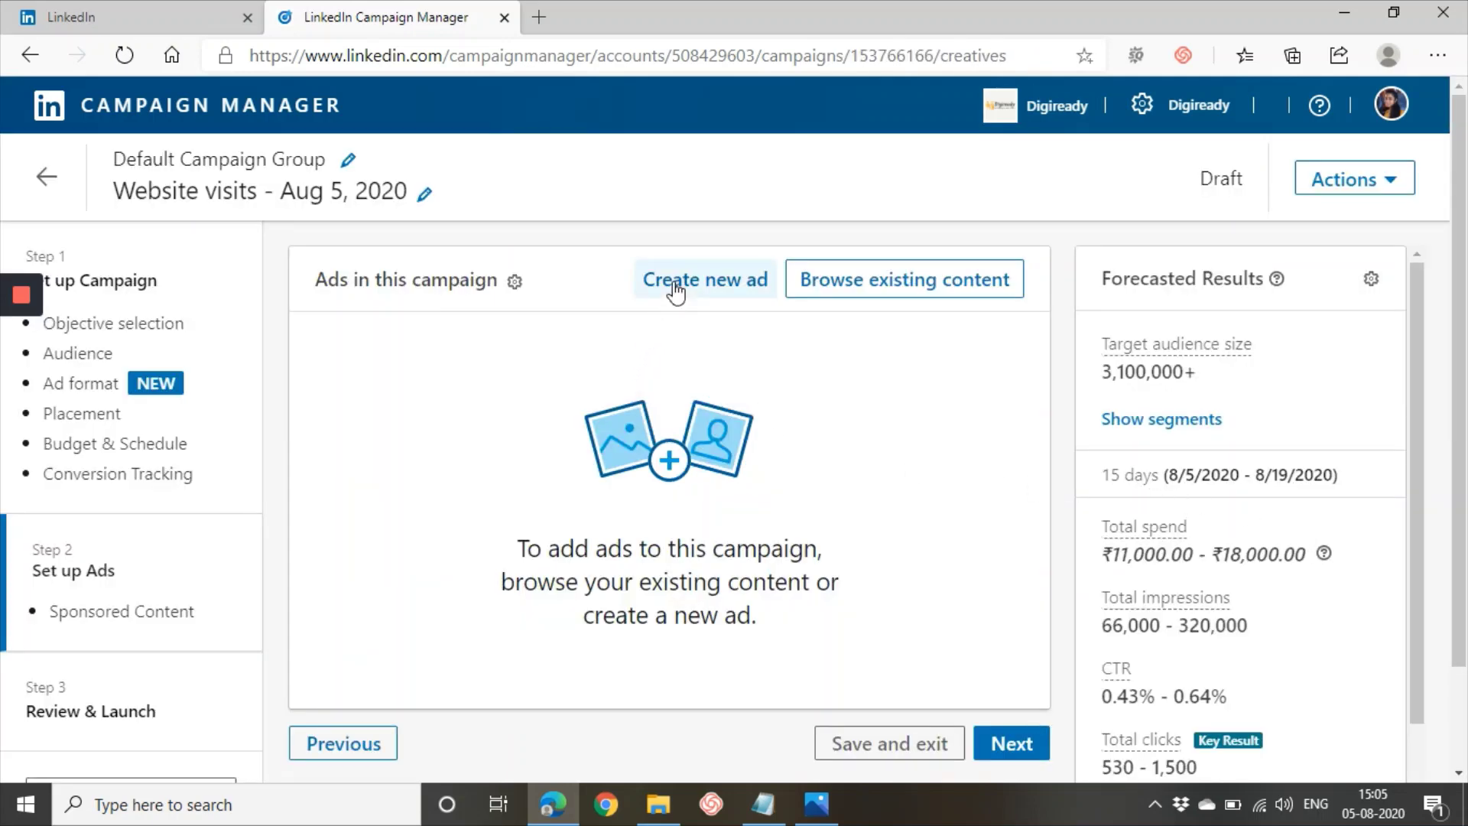
# Check the existing content for this campaign, then create a new single image ad named "Digiready"
pyautogui.click(832, 285)
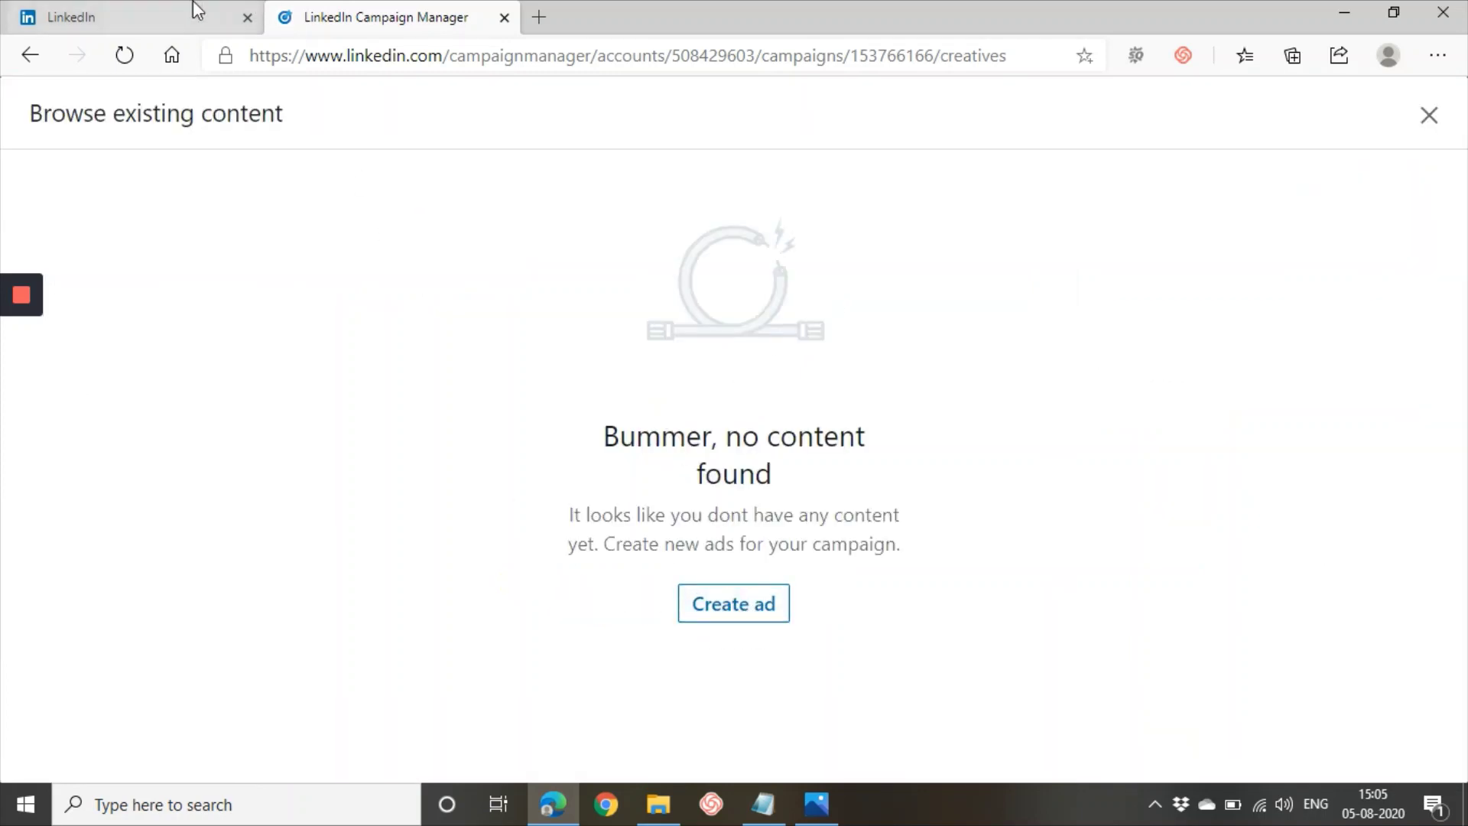
pyautogui.click(743, 601)
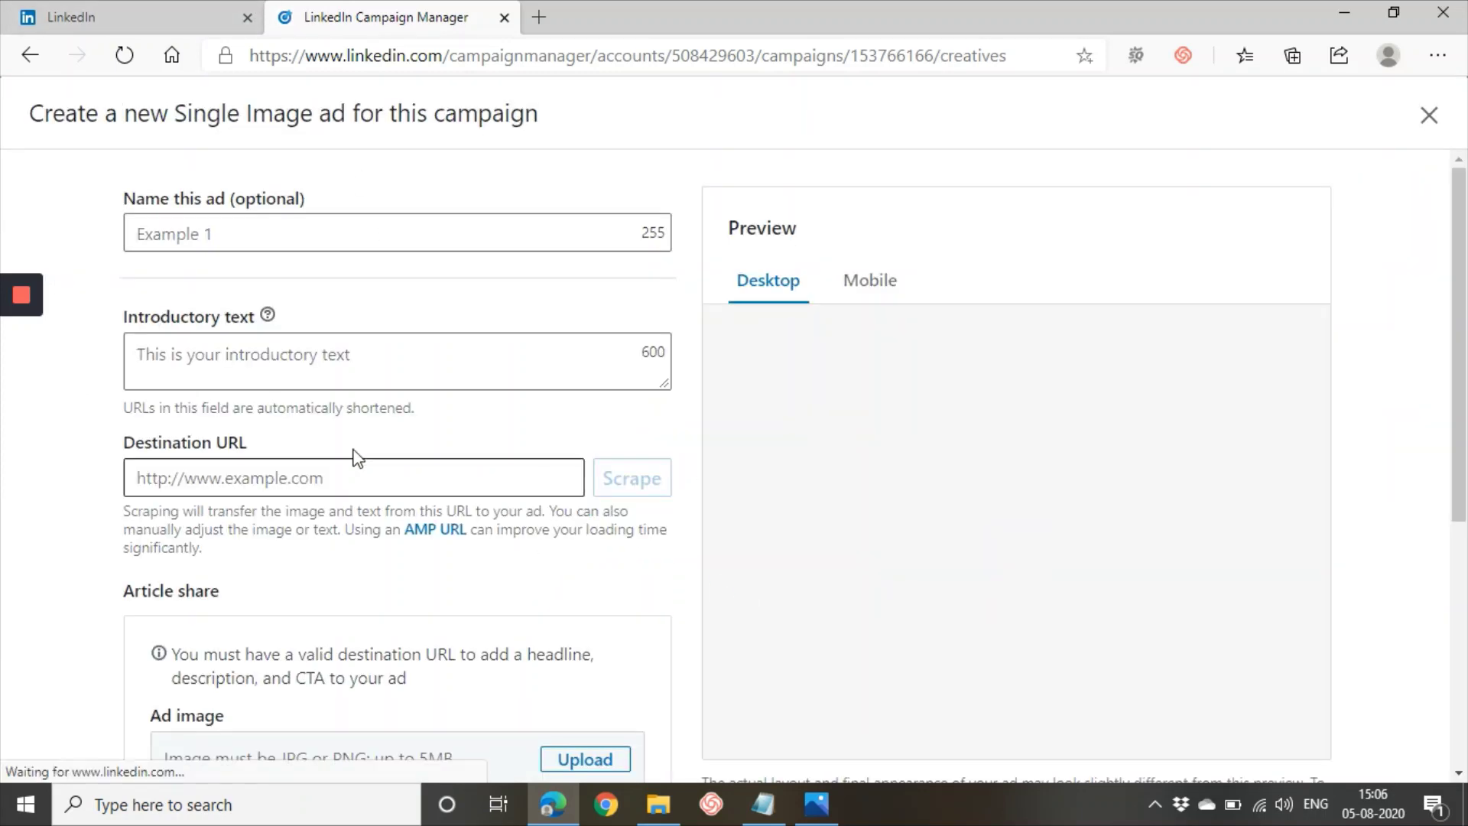
pyautogui.click(264, 239)
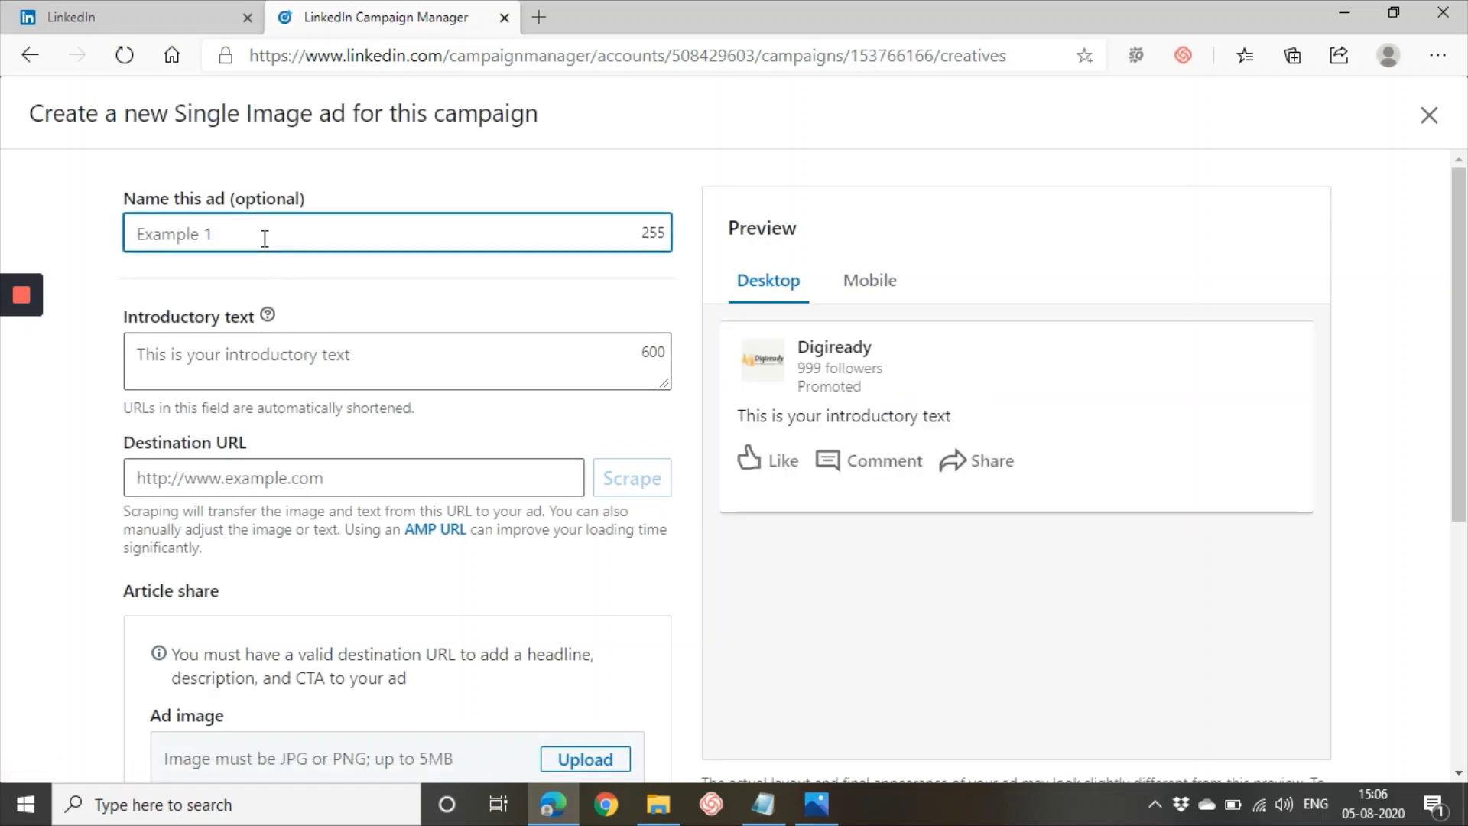
pyautogui.write('Dif')
pyautogui.write('giready')
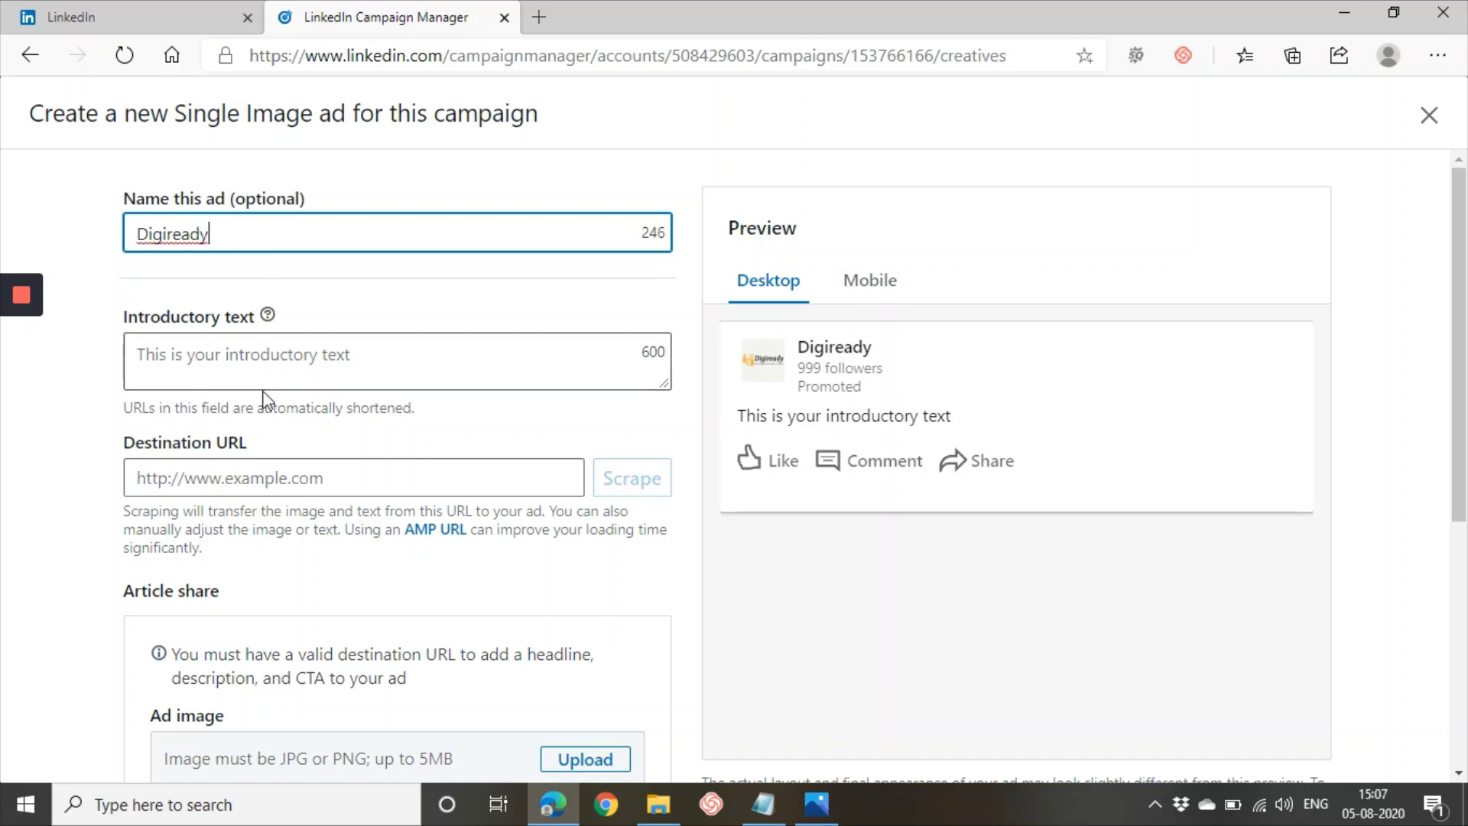
# Enter "Learn Digital Marketing and take your business to next level" as the ad's introductory text
pyautogui.click(267, 358)
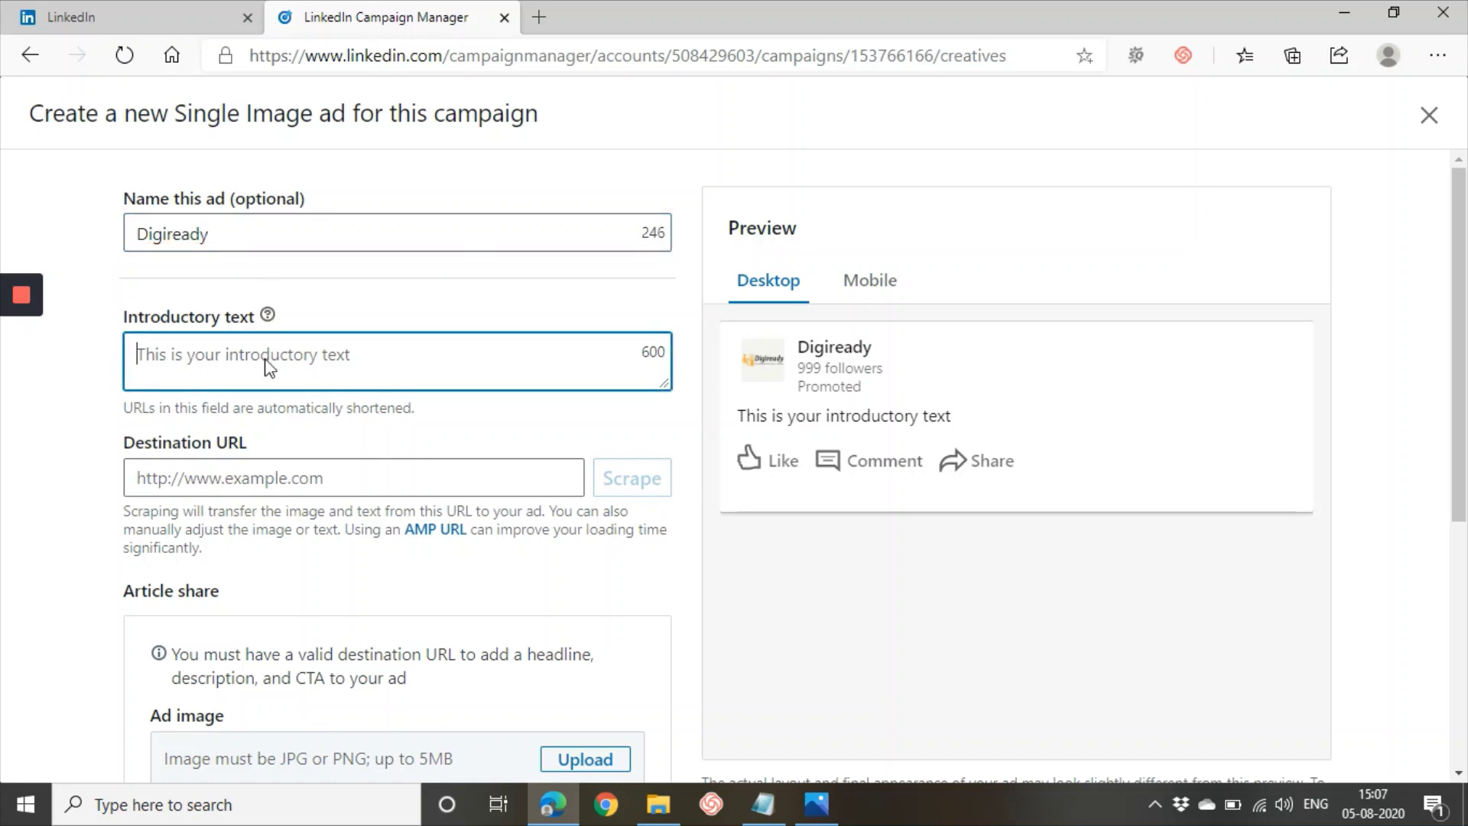
pyautogui.write('Learn ')
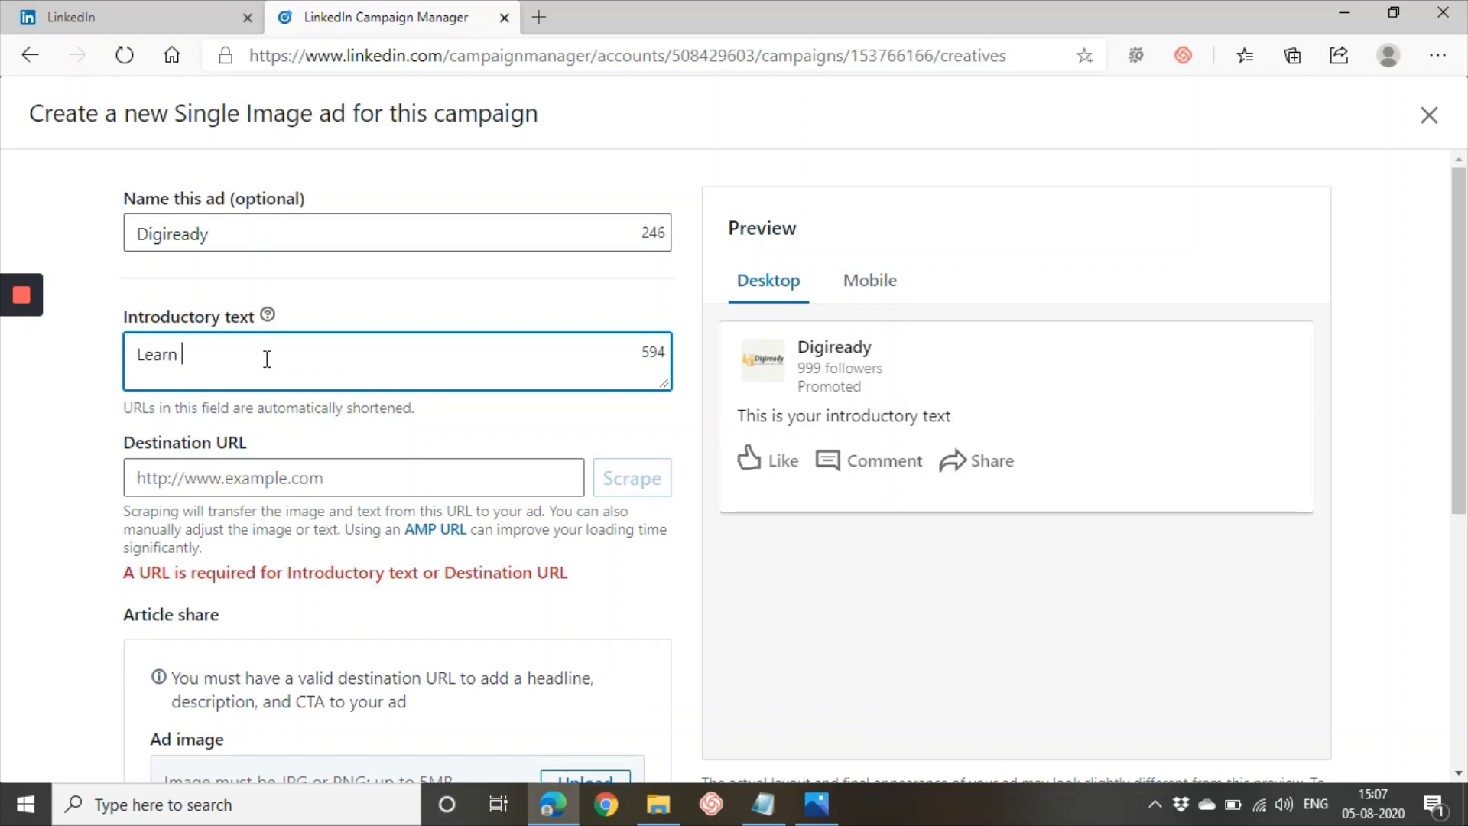
pyautogui.write('Digital Marketing and take ')
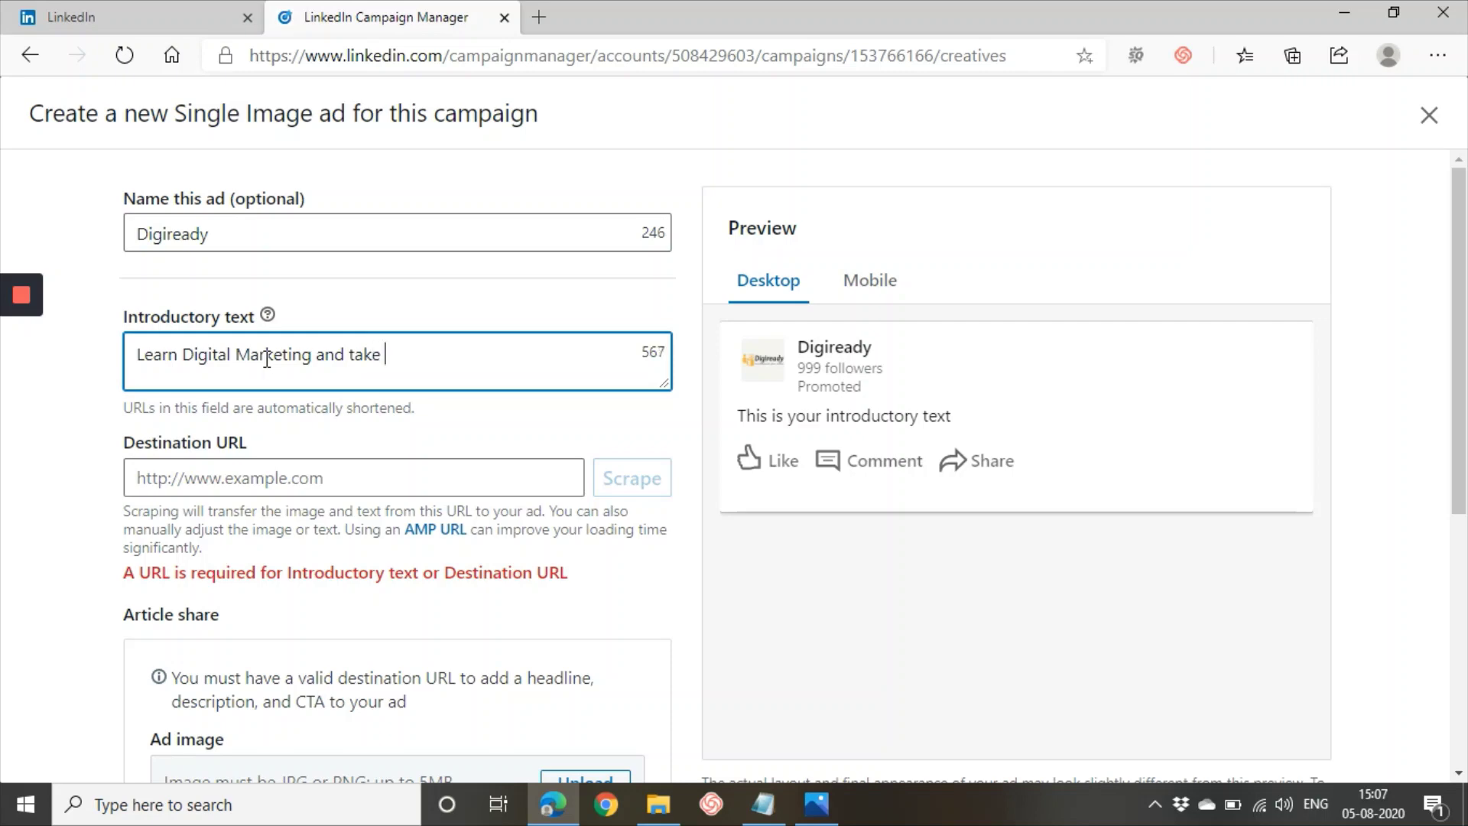
pyautogui.write('your business ')
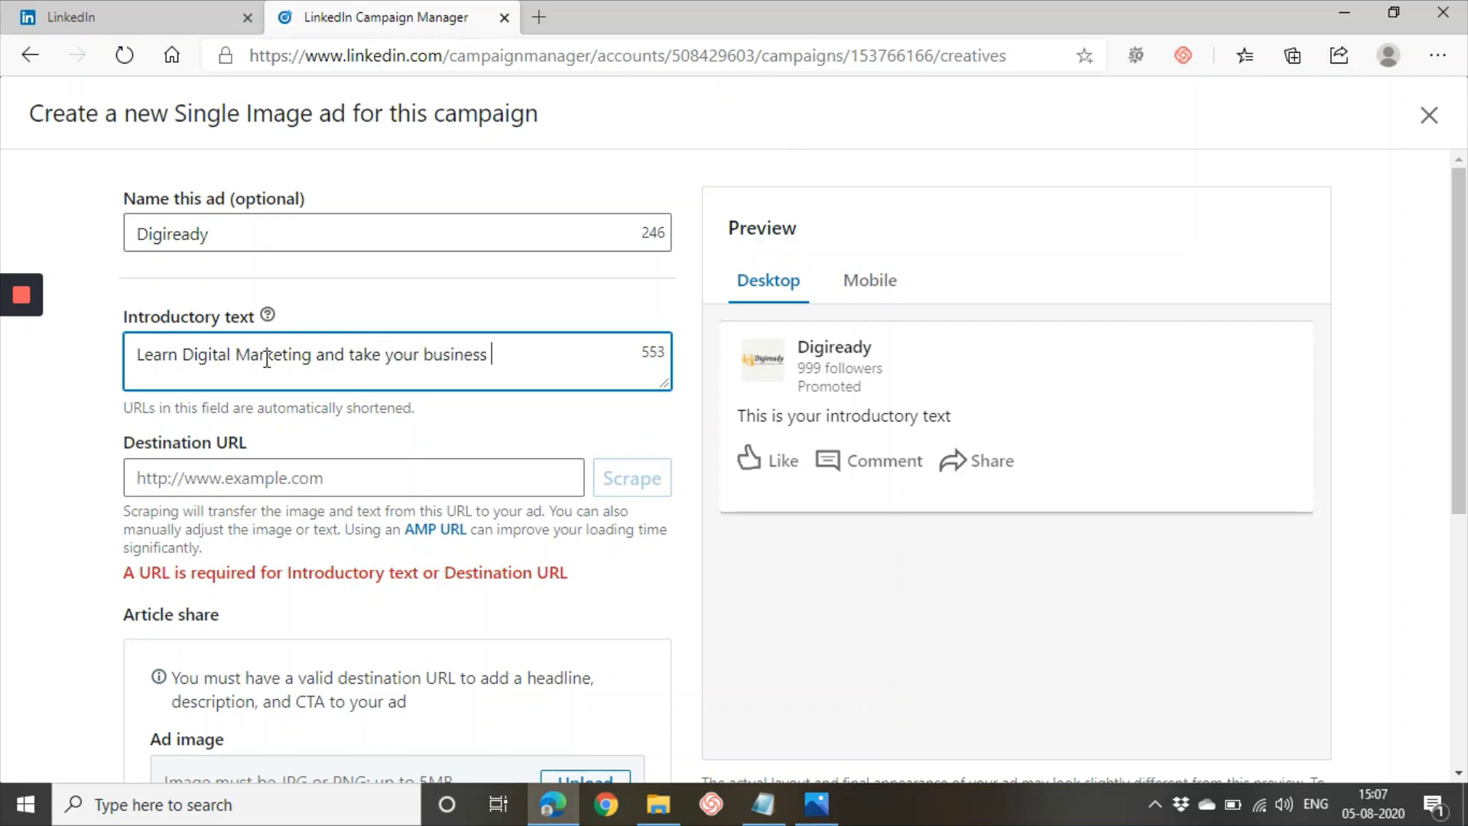
pyautogui.write('to next level')
pyautogui.click(276, 488)
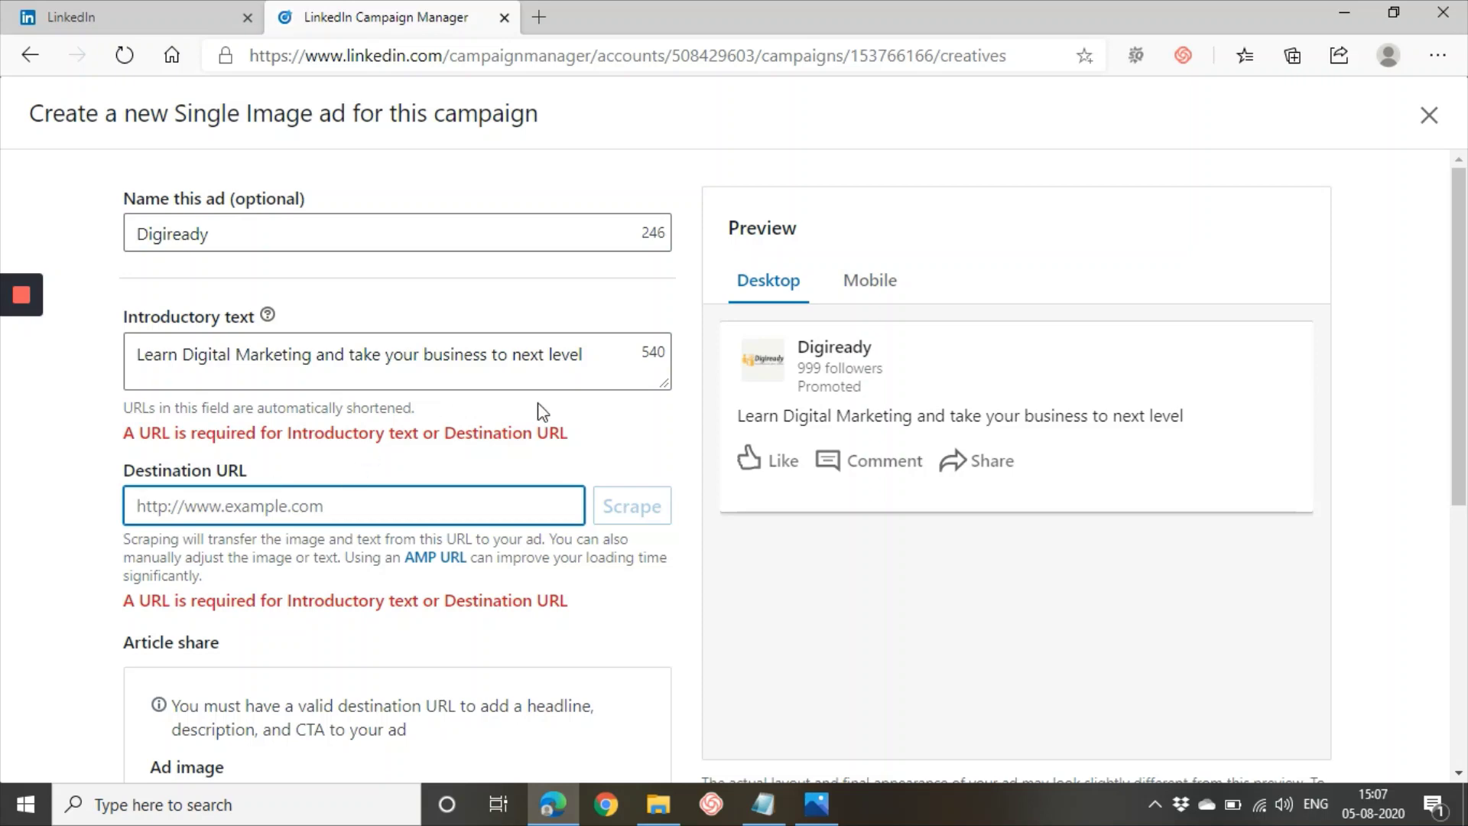
pyautogui.moveTo(649, 351); pyautogui.dragTo(386, 493)
pyautogui.click(380, 504)
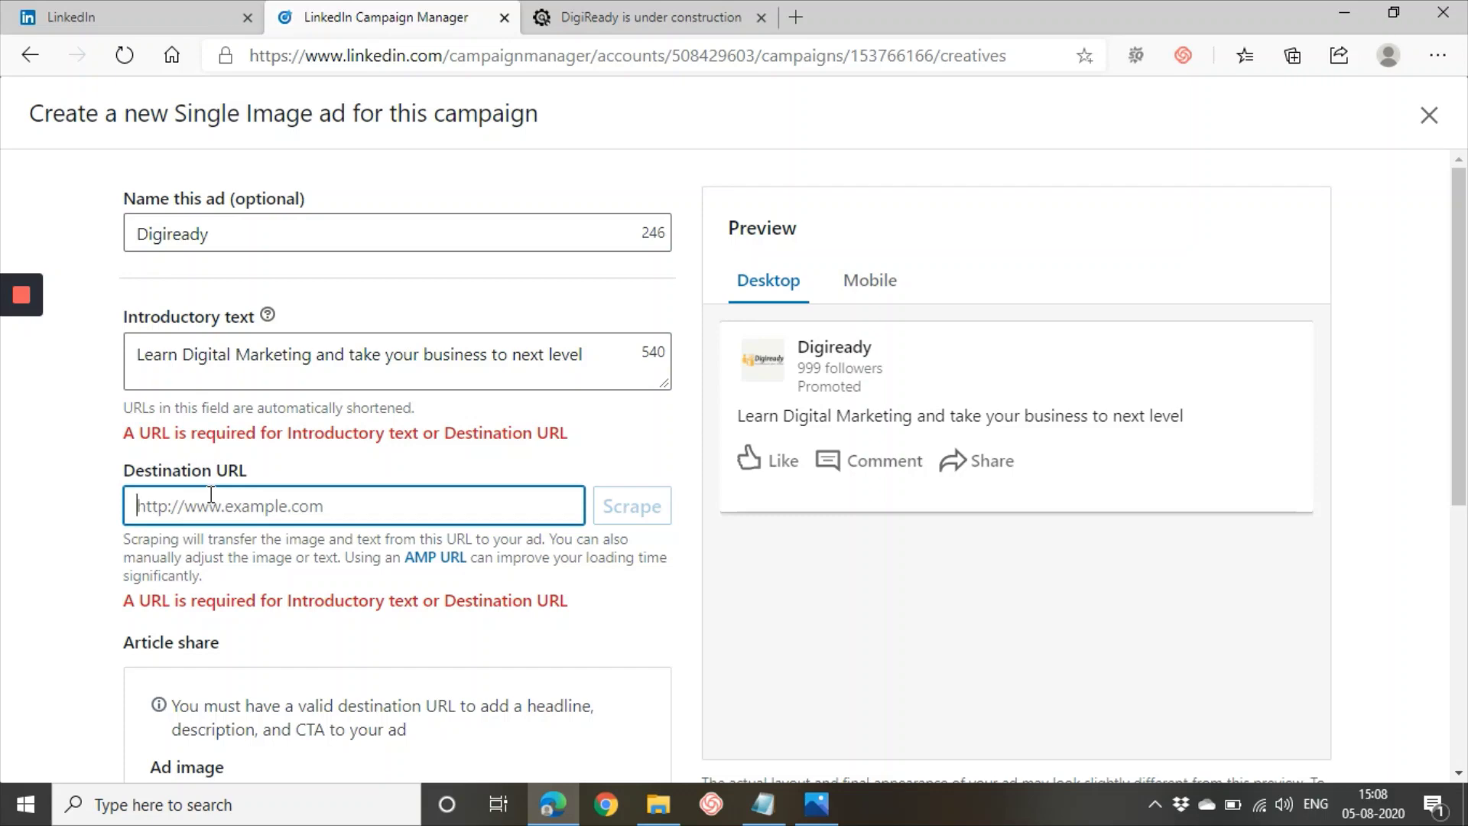
pyautogui.write('https://www.digiready.in/')
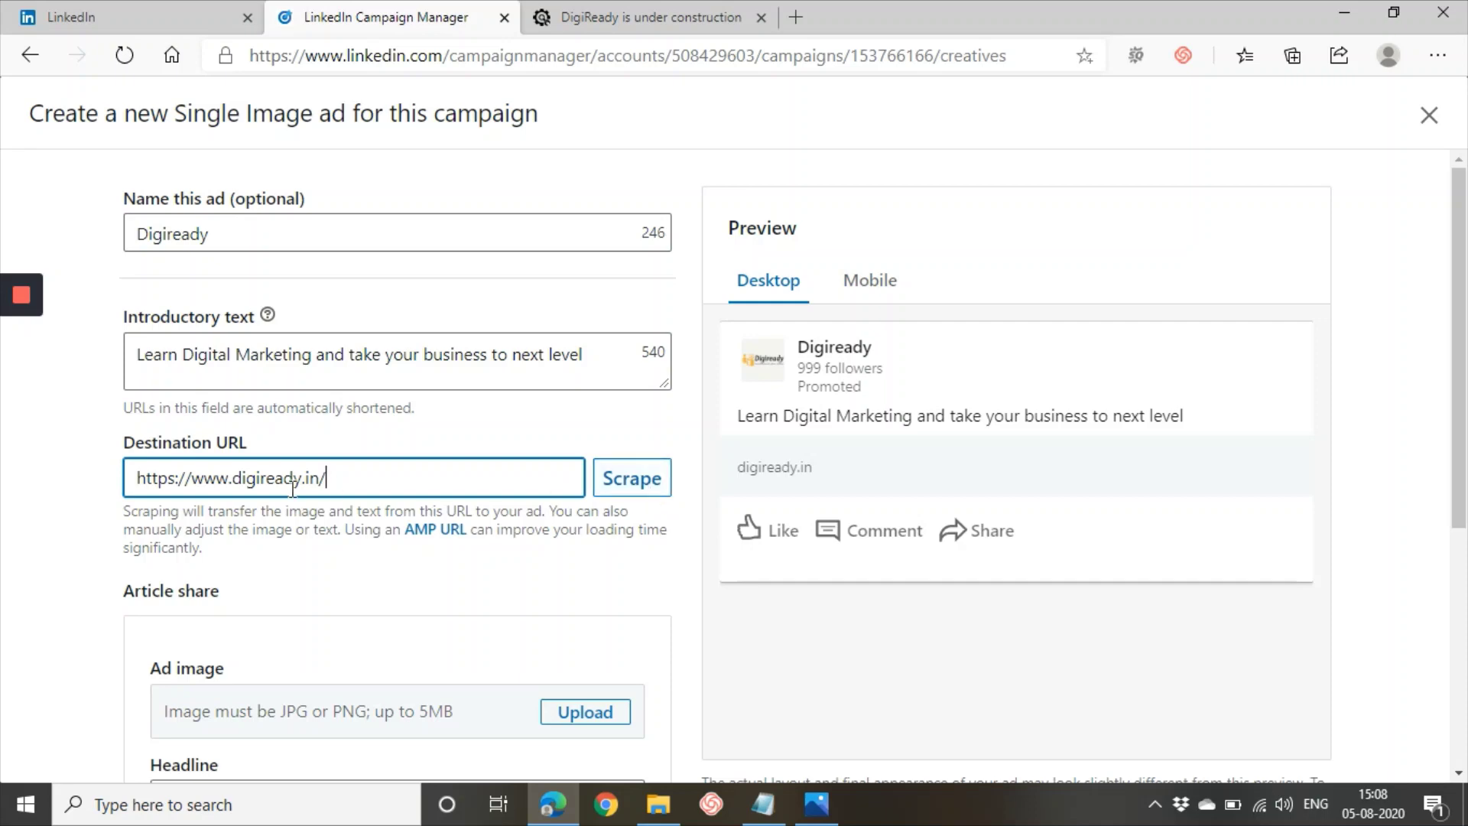
pyautogui.click(175, 511)
pyautogui.moveTo(174, 510); pyautogui.dragTo(551, 517)
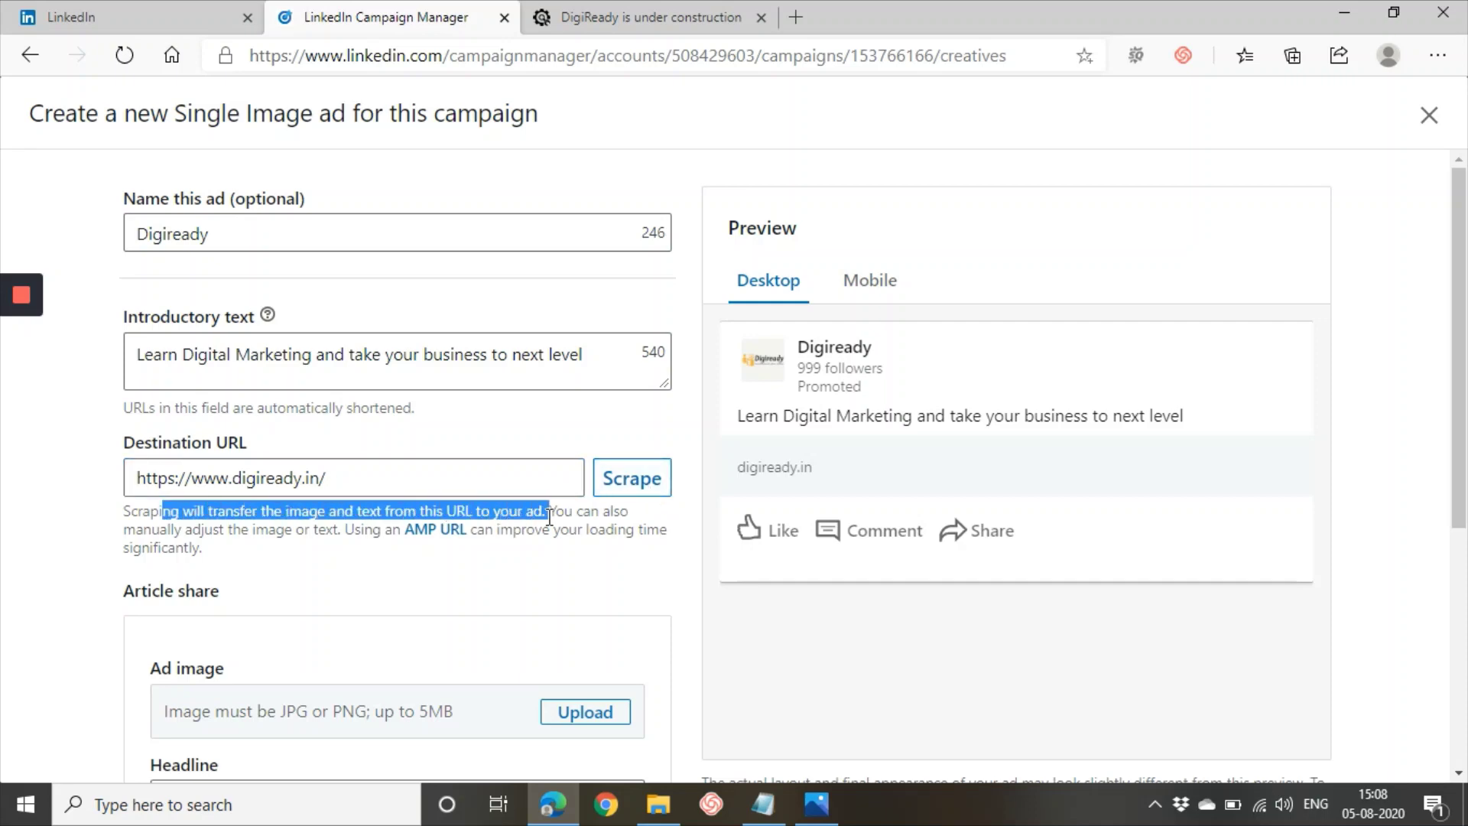
pyautogui.click(551, 517)
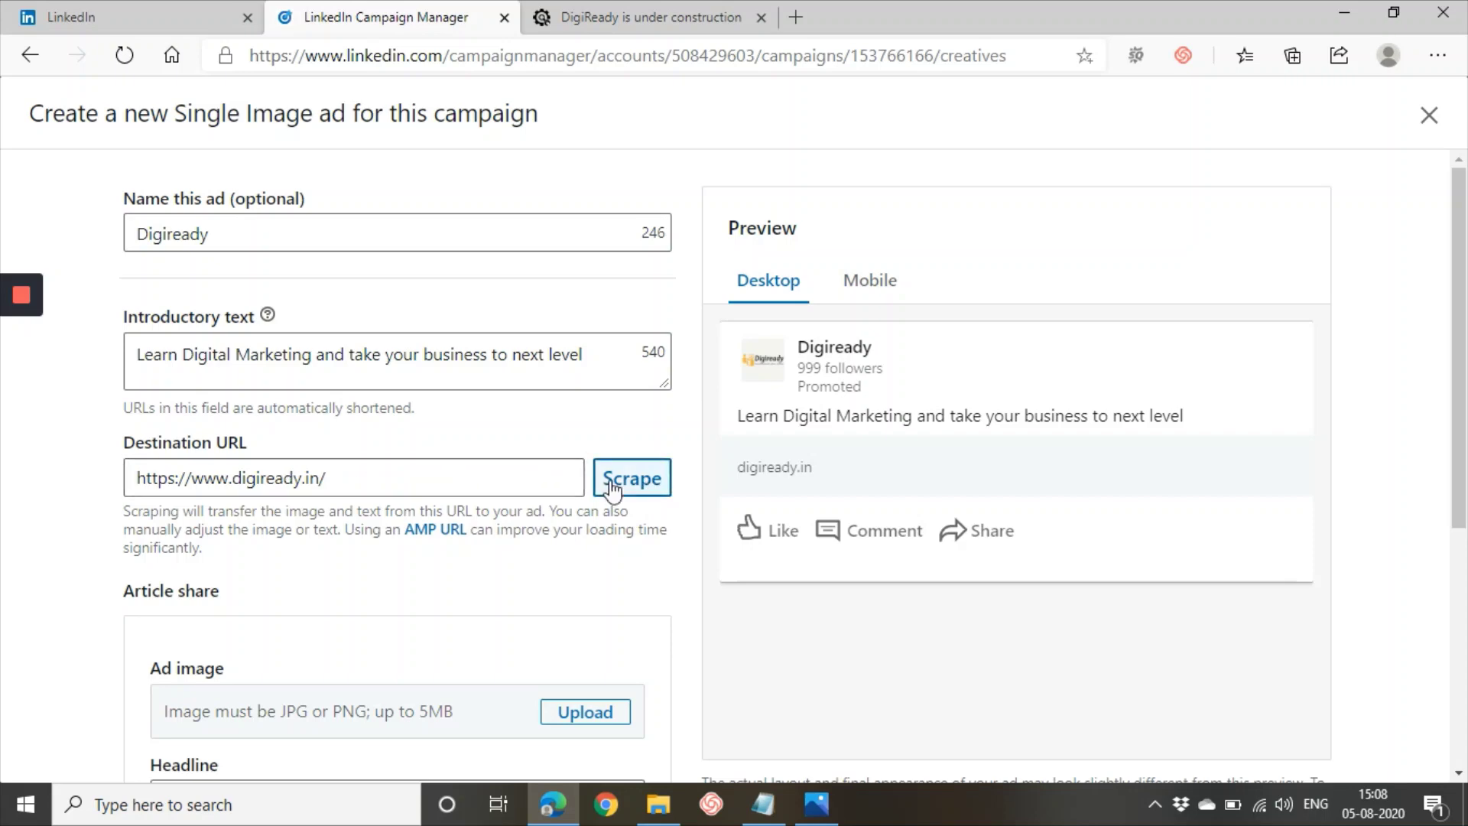
# Upload the "Introduction to Social Media platforms, Social Media Optimization" thumbnail from the Youtube Thumbnails folder as the ad image
pyautogui.scroll(-3, 604, 498)
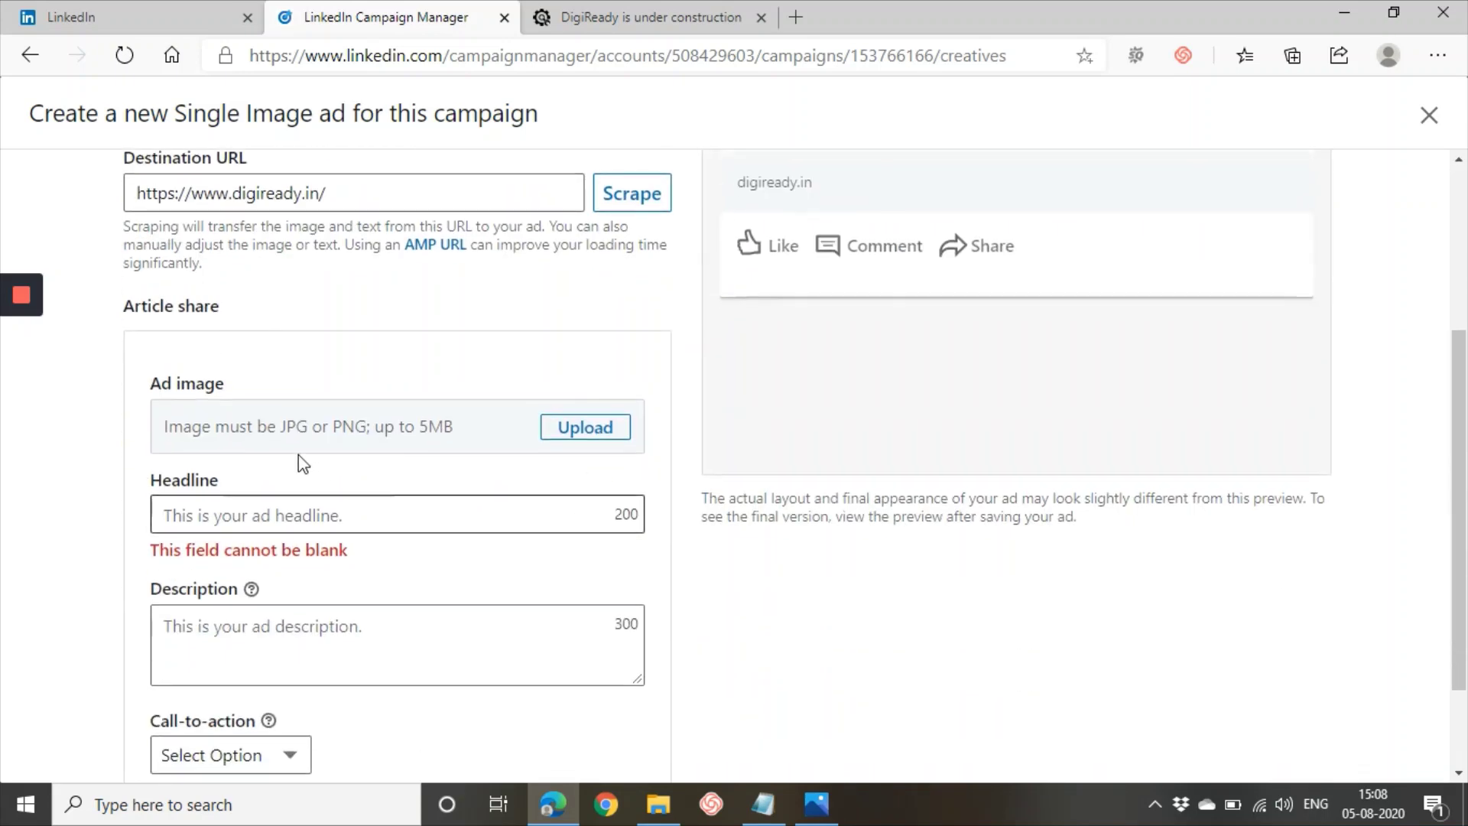
pyautogui.click(553, 432)
pyautogui.scroll(-2, 612, 336)
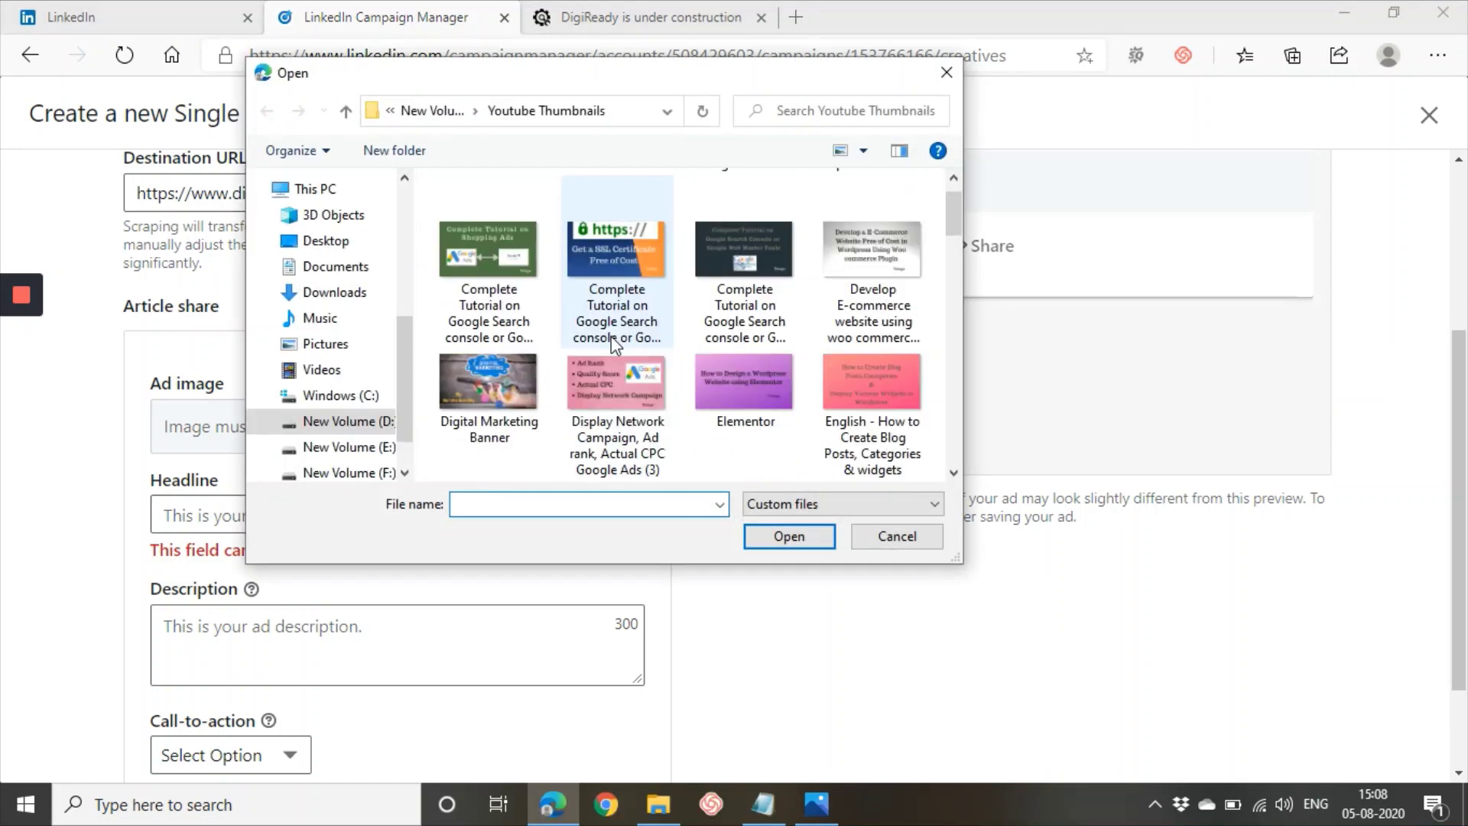
pyautogui.scroll(-5, 612, 342)
pyautogui.scroll(2, 612, 343)
pyautogui.scroll(-6, 612, 342)
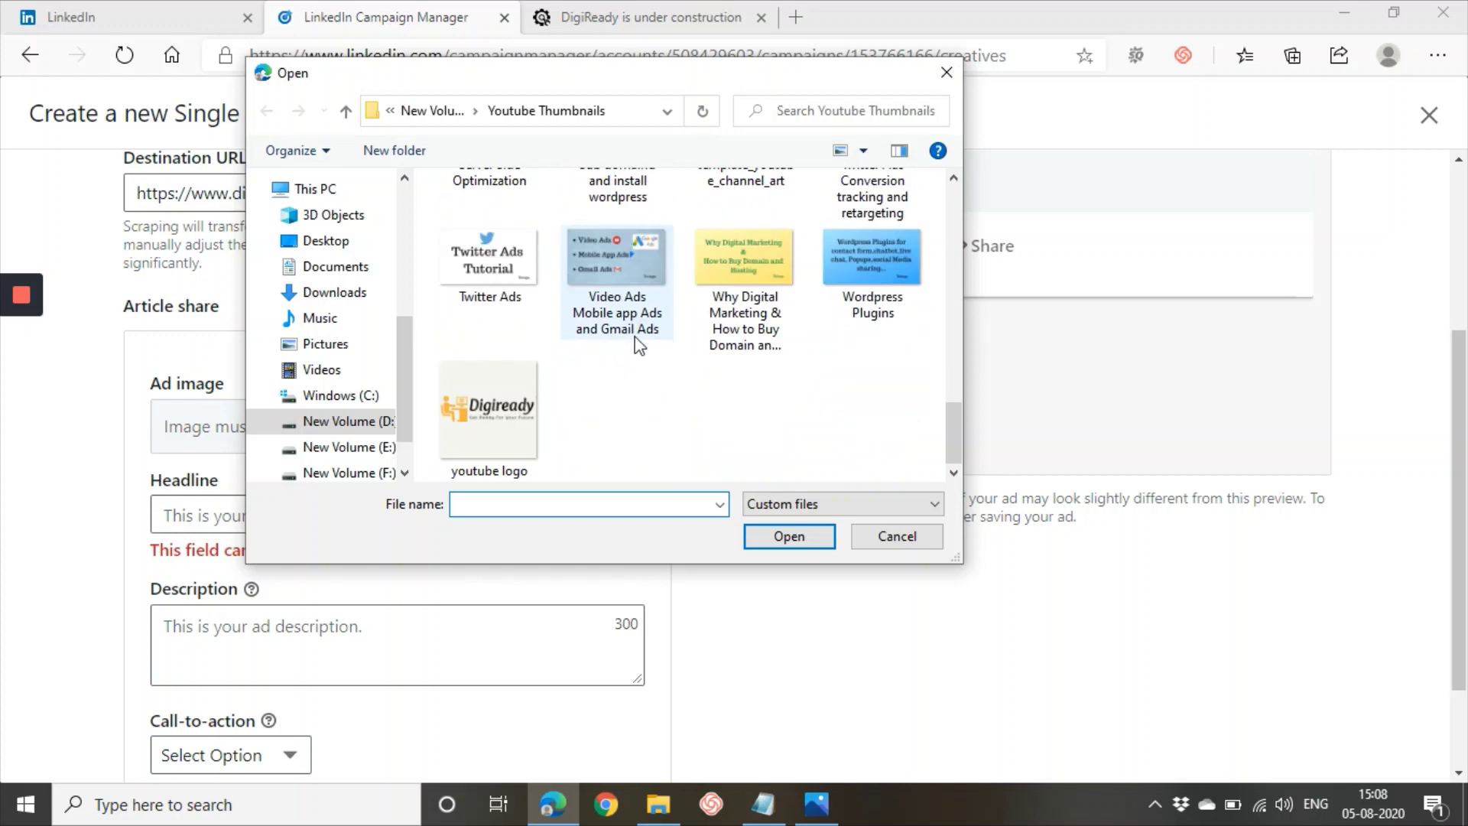
pyautogui.scroll(4, 635, 337)
pyautogui.click(765, 405)
pyautogui.click(788, 536)
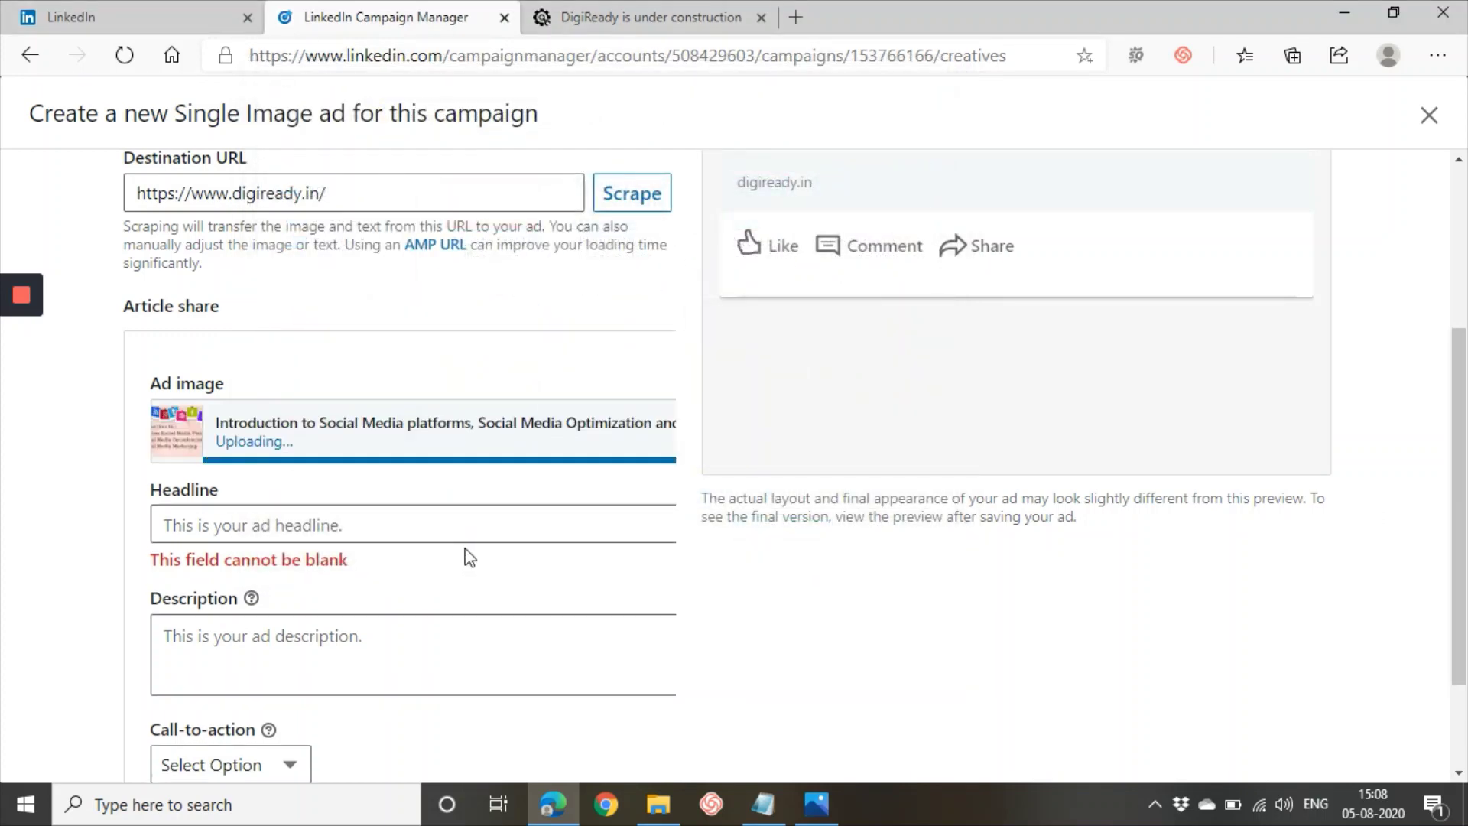
# Enter "Learn Digital Marketing Online" as the ad's headline
pyautogui.click(345, 529)
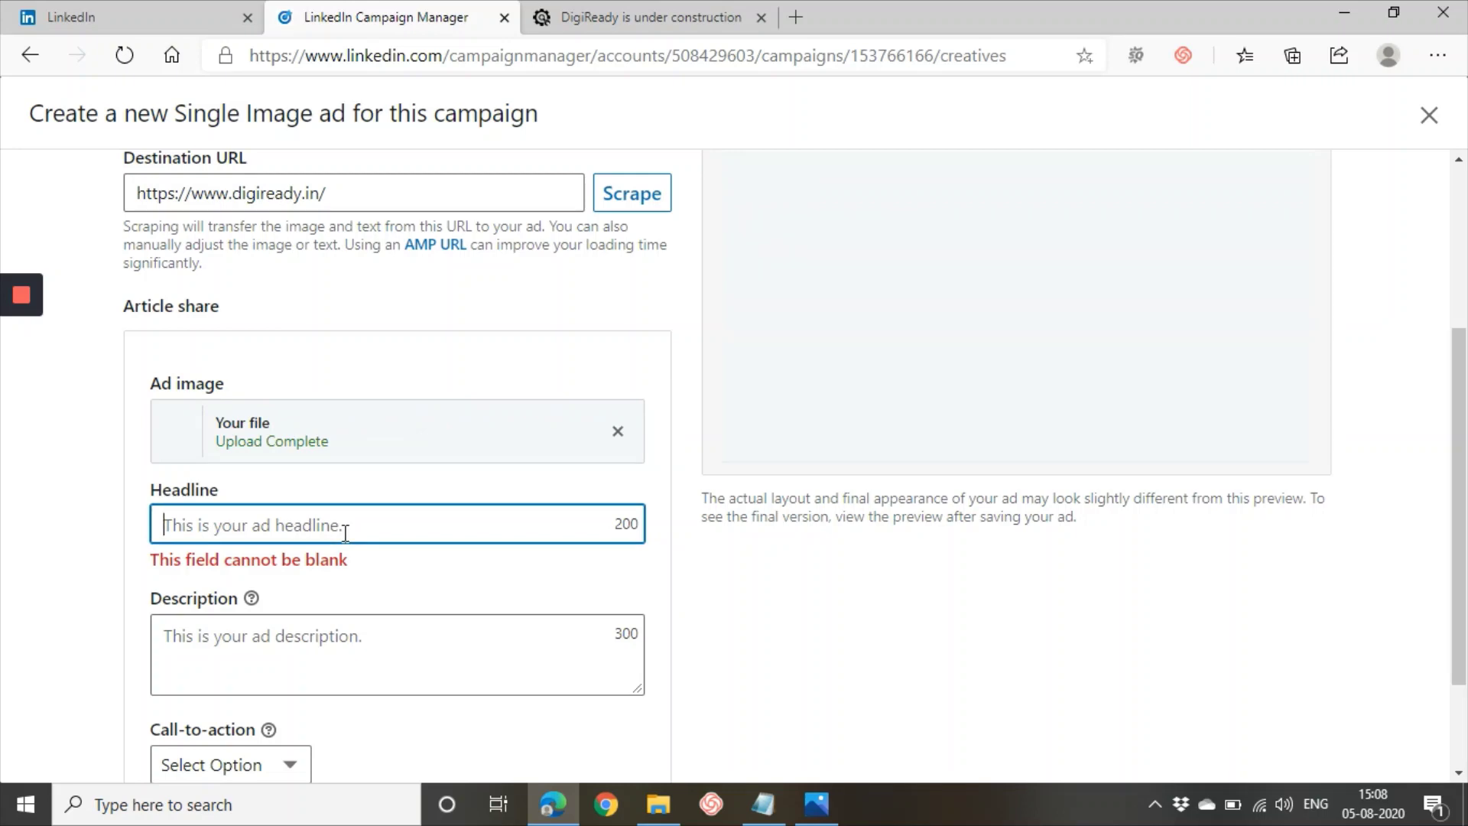
pyautogui.write('Lear')
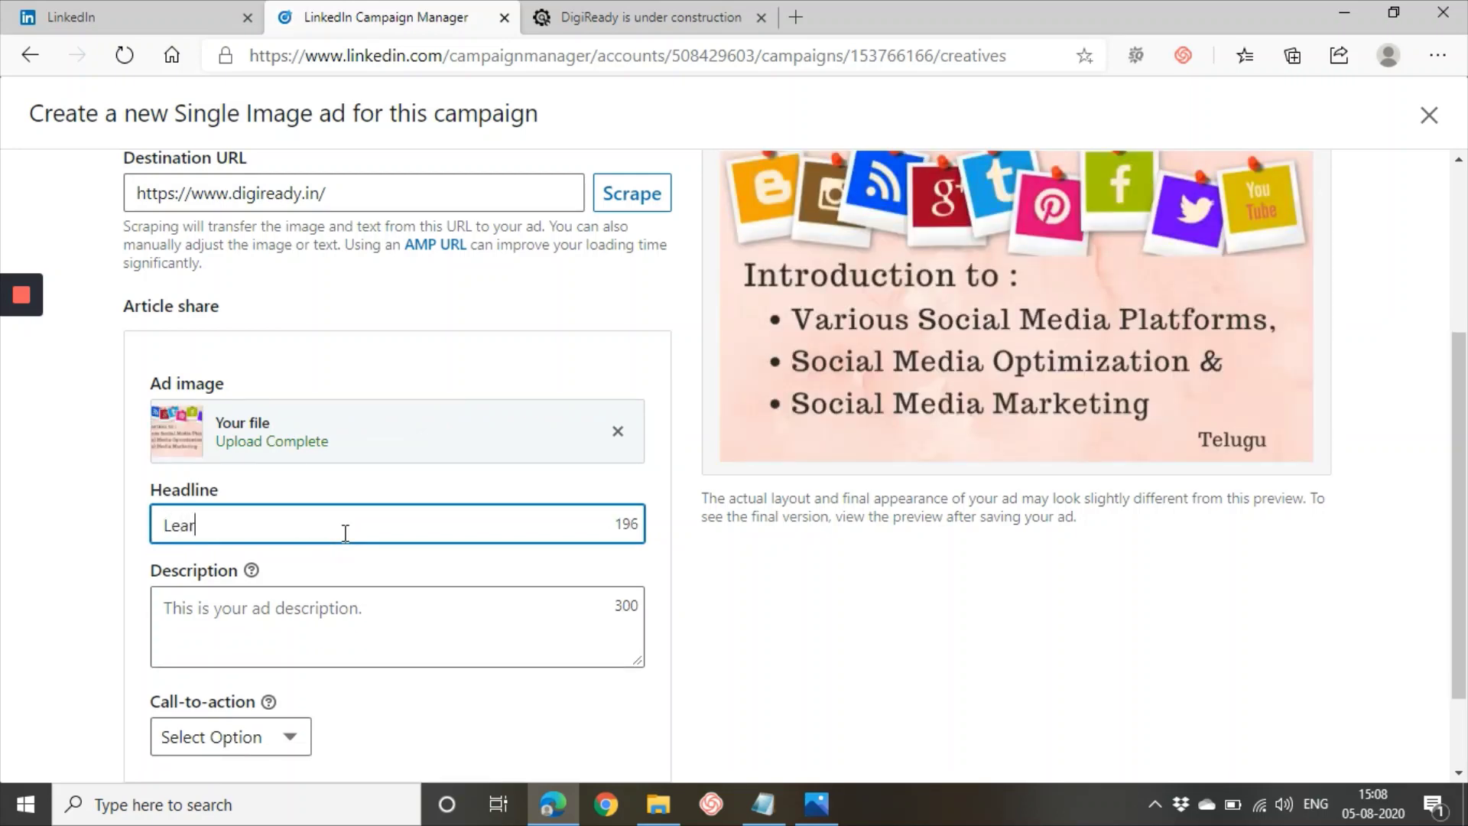
pyautogui.write('n Digital Marketing Online')
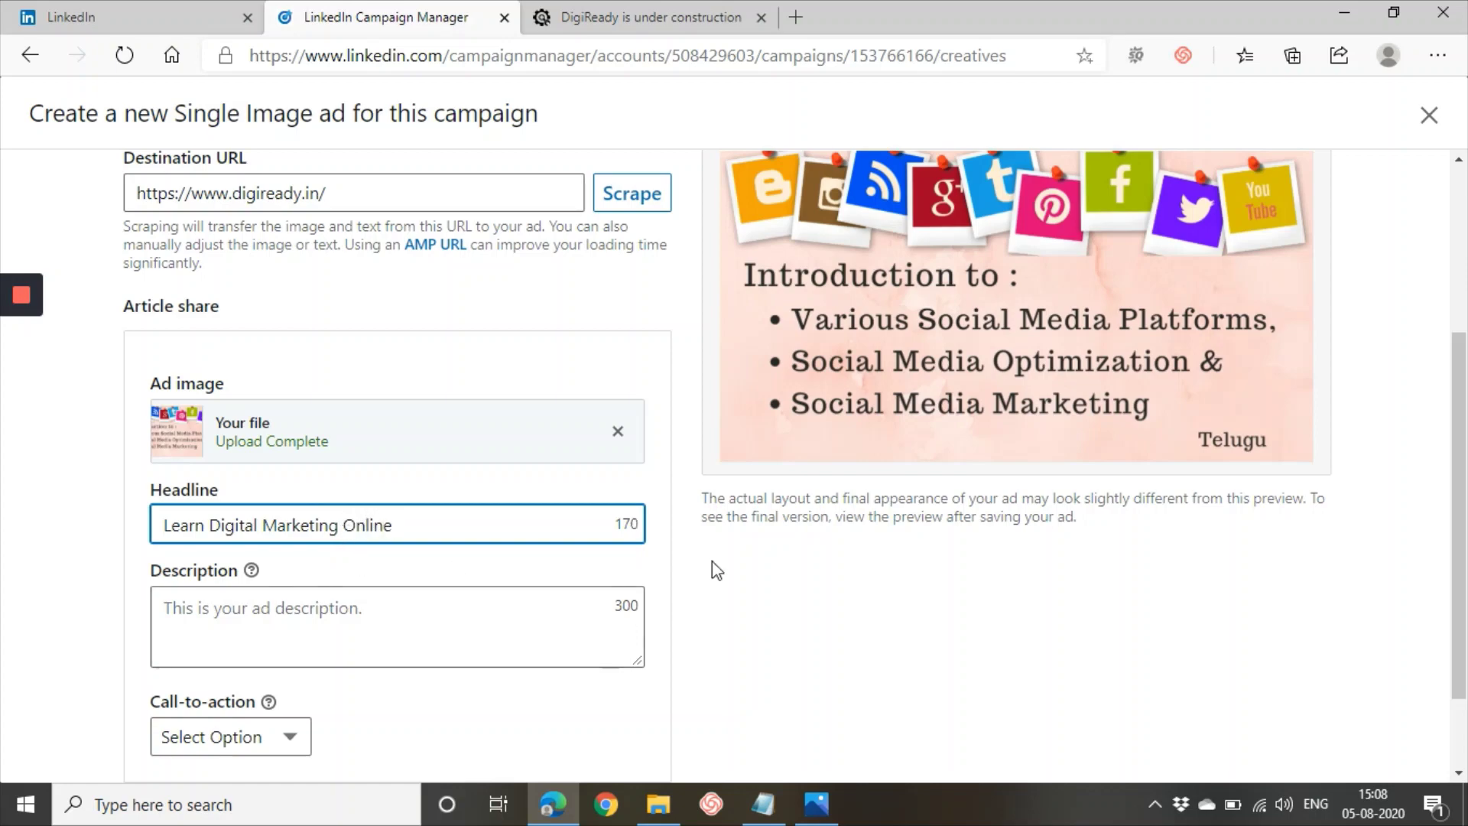
pyautogui.scroll(3, 713, 562)
pyautogui.scroll(-1, 713, 562)
pyautogui.scroll(-4, 713, 562)
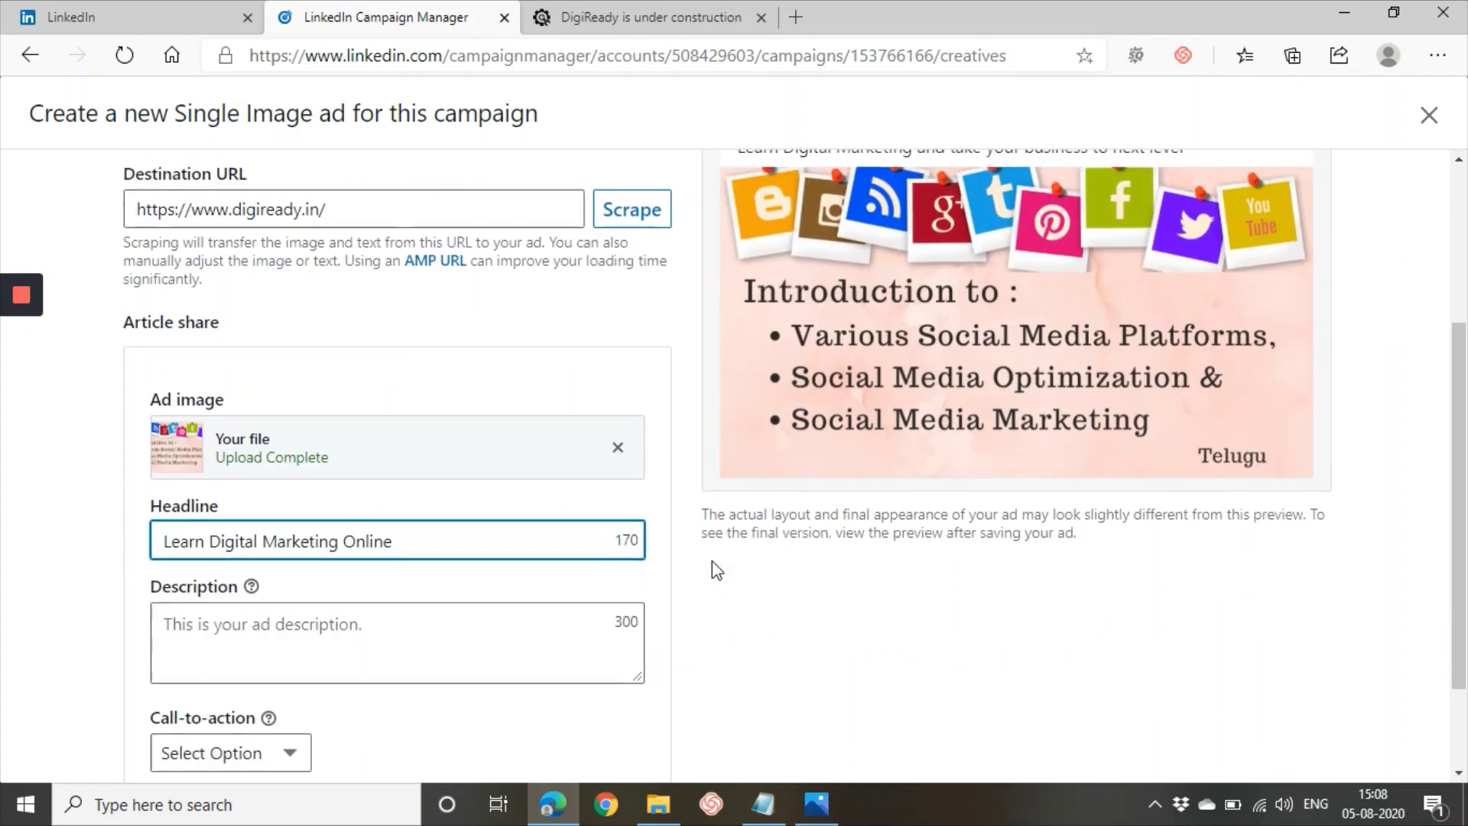
# Copy the introductory text "Learn Digital Marketing and take your business to next level" into the ad's description
pyautogui.click(345, 517)
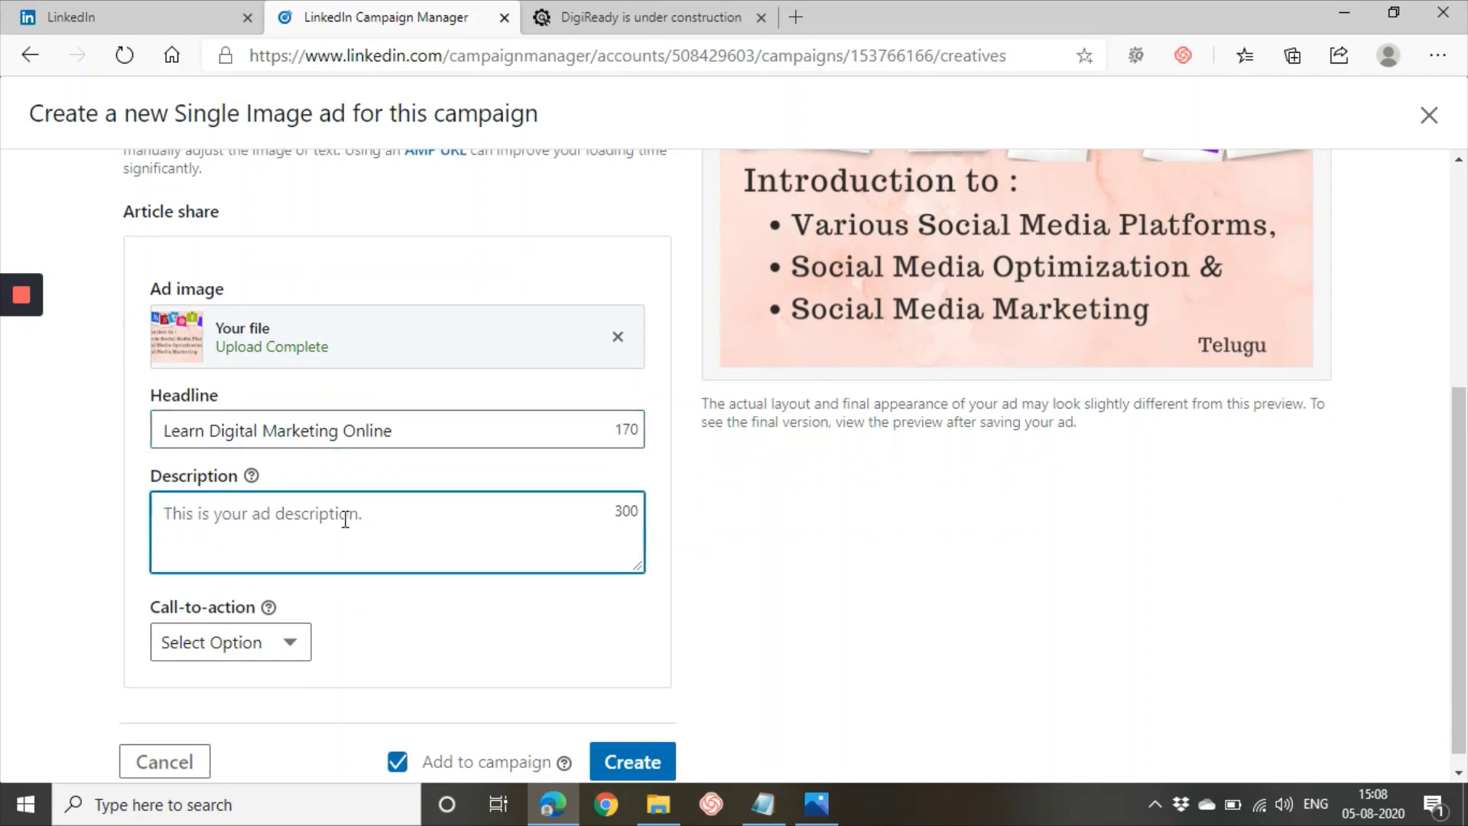
pyautogui.scroll(5, 322, 409)
pyautogui.click(314, 367)
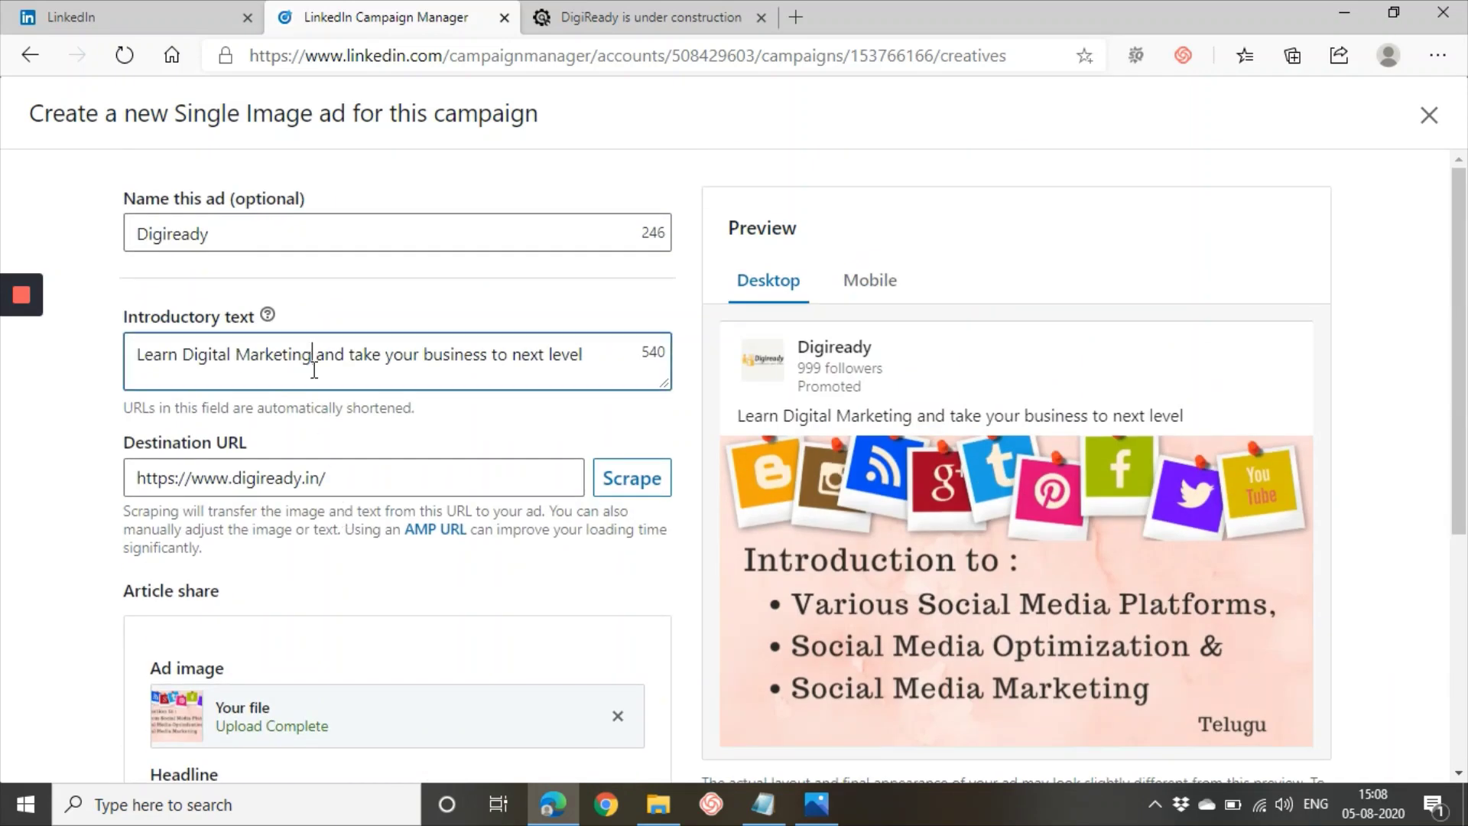
pyautogui.hotkey('ctrl', 'a')
pyautogui.hotkey('ctrl', 'c')
pyautogui.scroll(-5, 314, 374)
pyautogui.click(370, 518)
pyautogui.hotkey('ctrl', 'v')
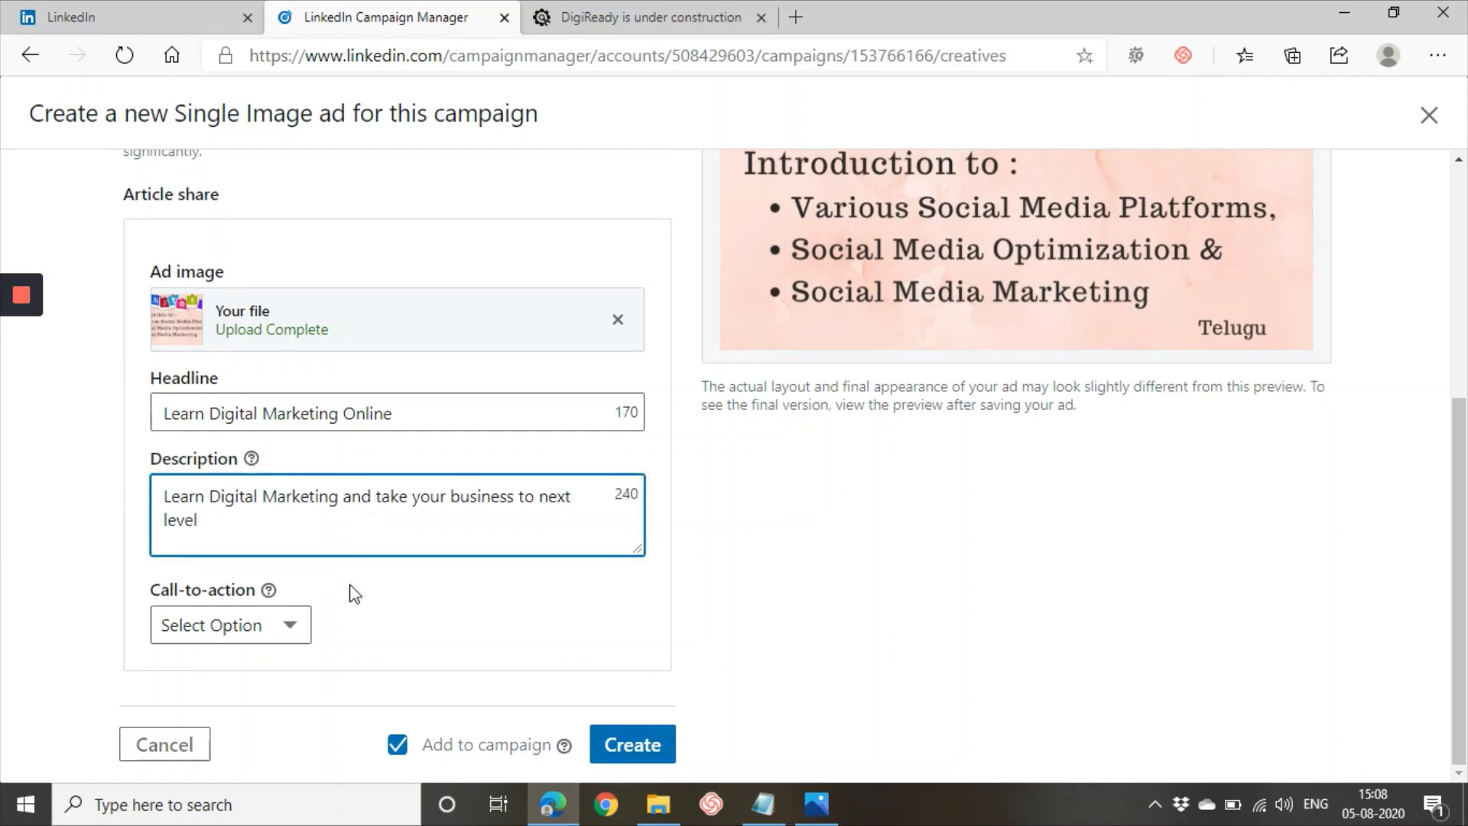
# Set the ad's call-to-action to Register and check how the ad looks in the mobile and desktop previews
pyautogui.click(287, 629)
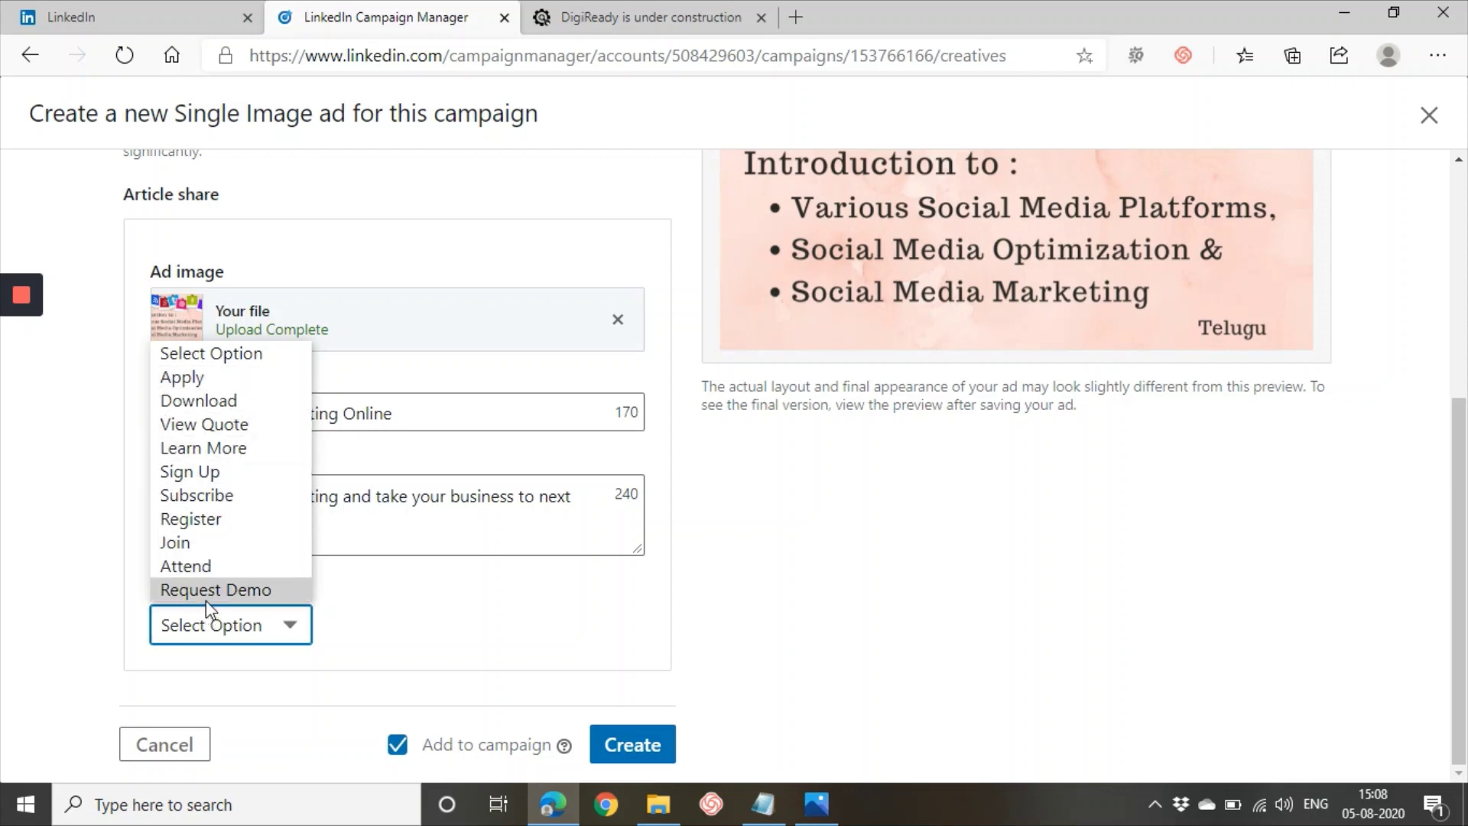
pyautogui.click(216, 520)
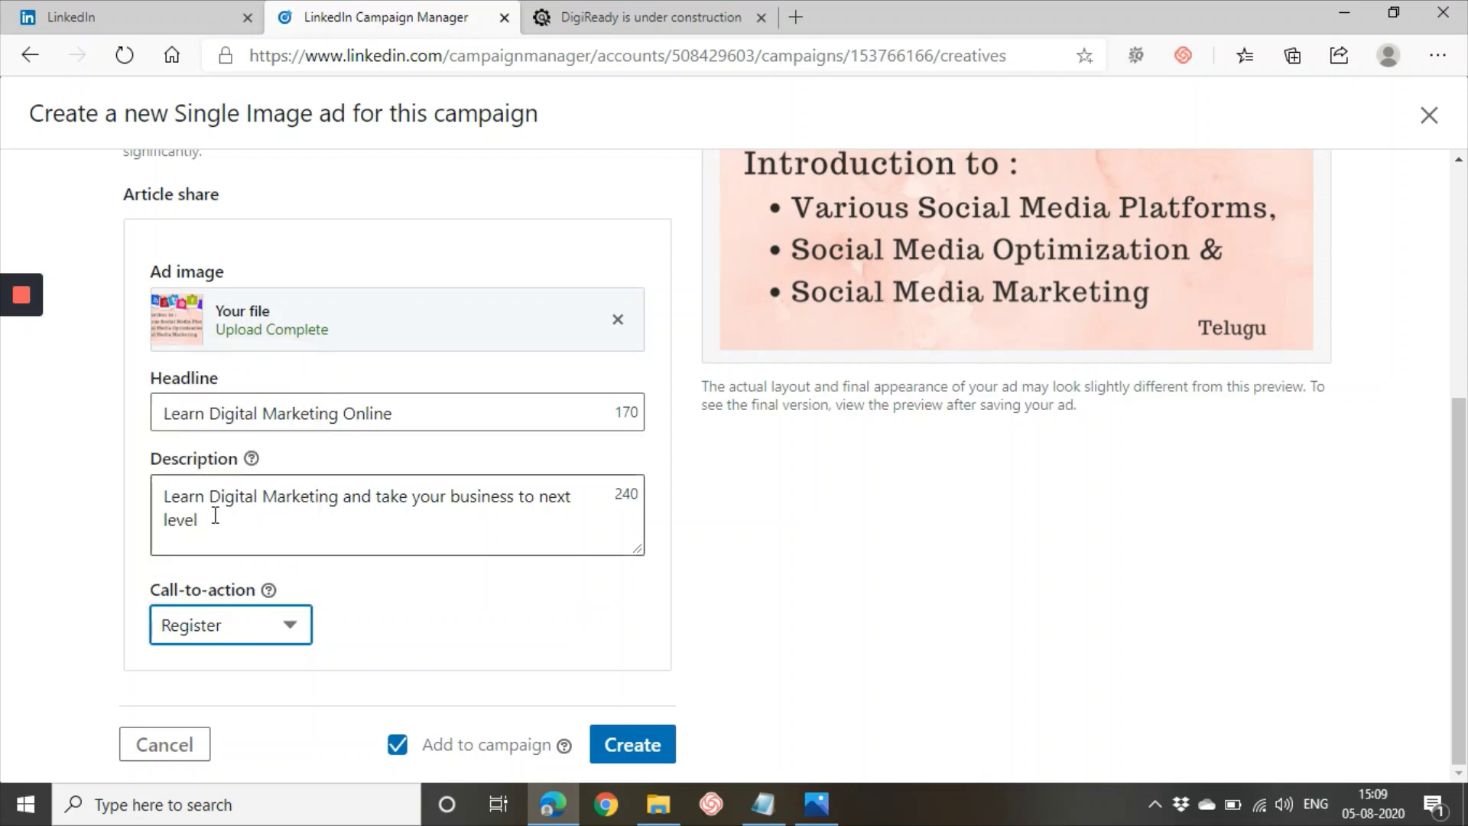
pyautogui.scroll(5, 560, 544)
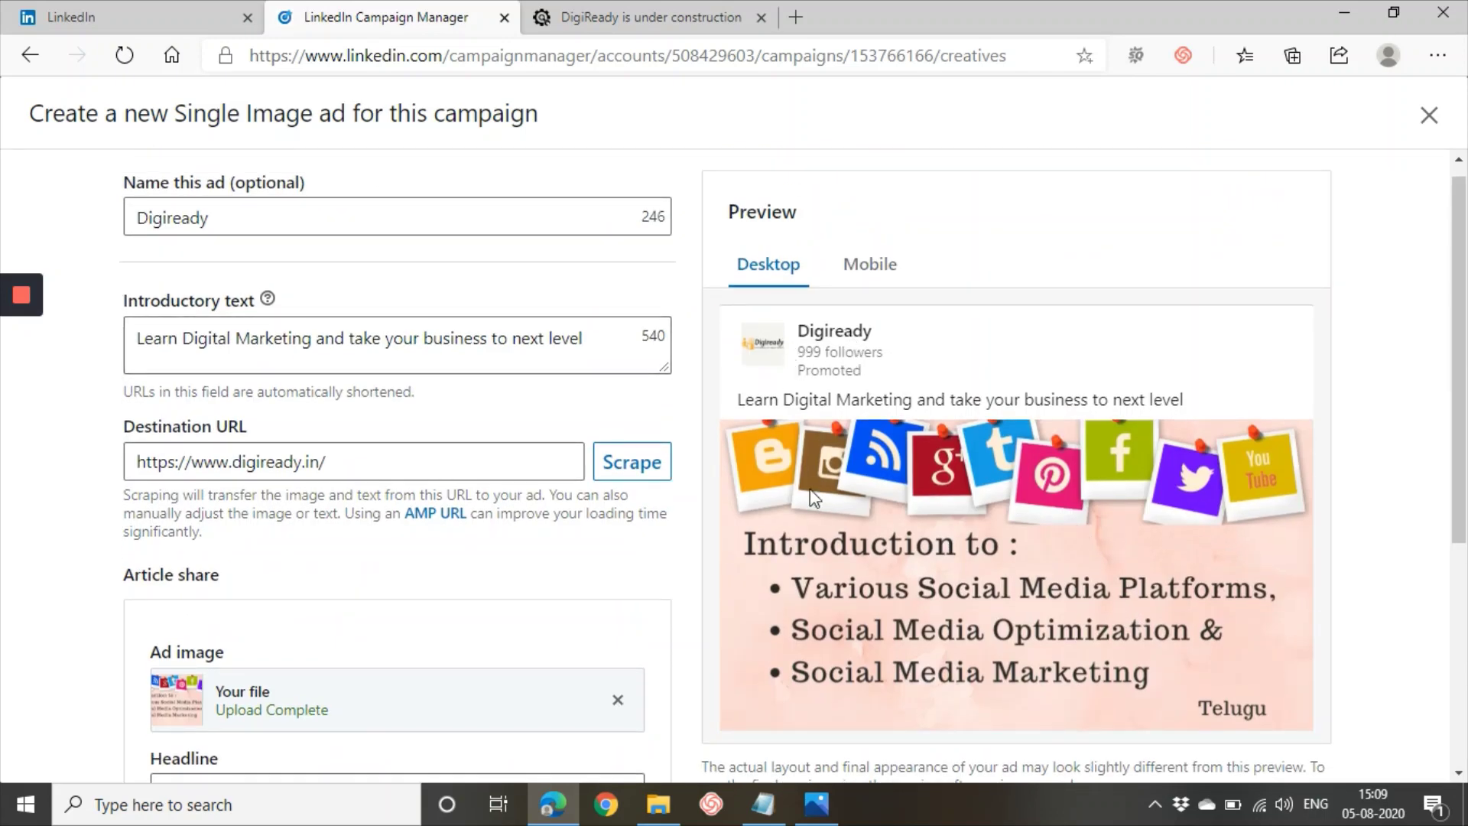
pyautogui.click(895, 264)
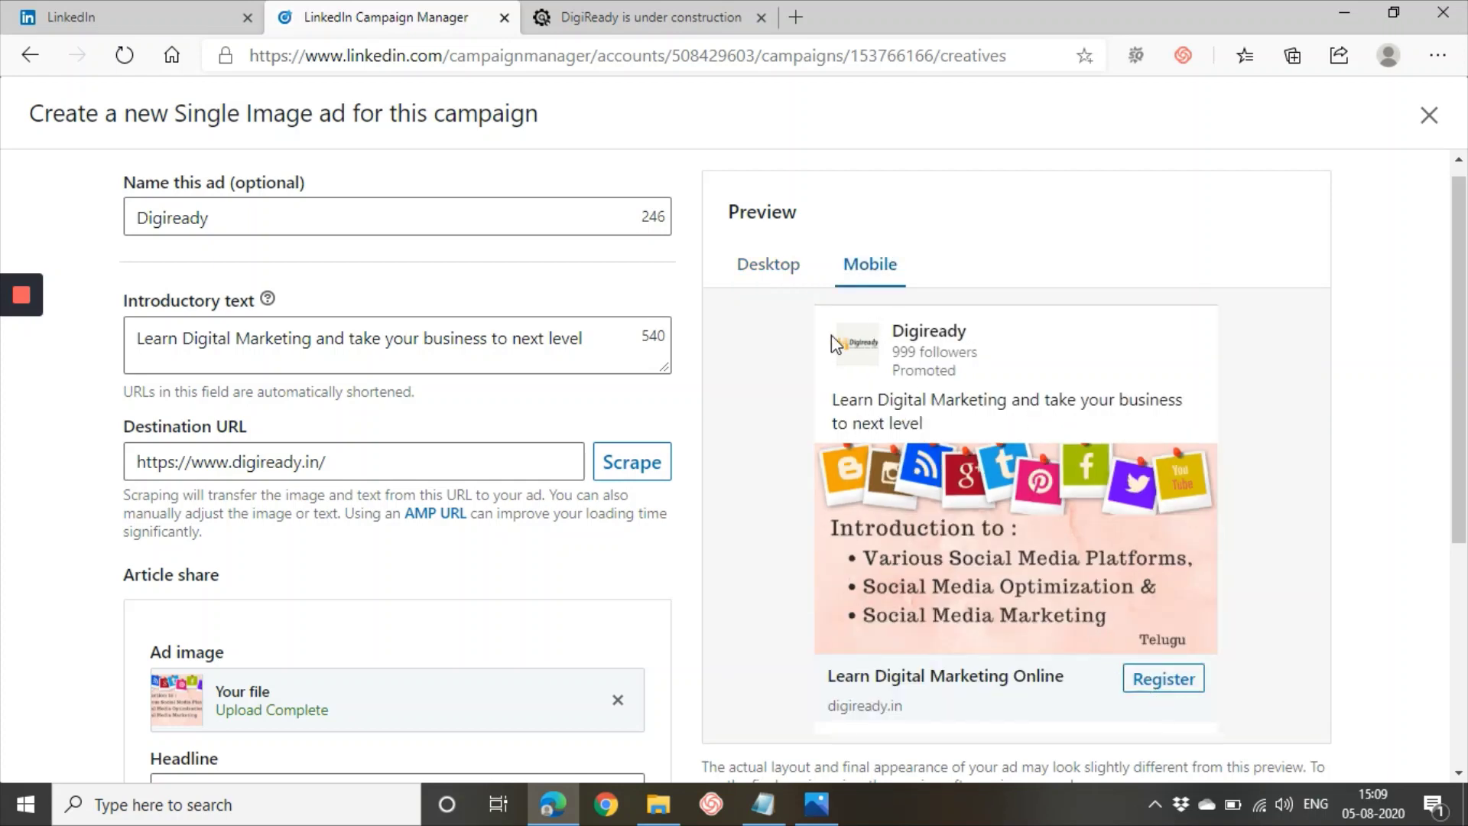
pyautogui.click(794, 266)
# Look over the article share details and create the ad, keeping it added to the campaign
pyautogui.scroll(-3, 998, 387)
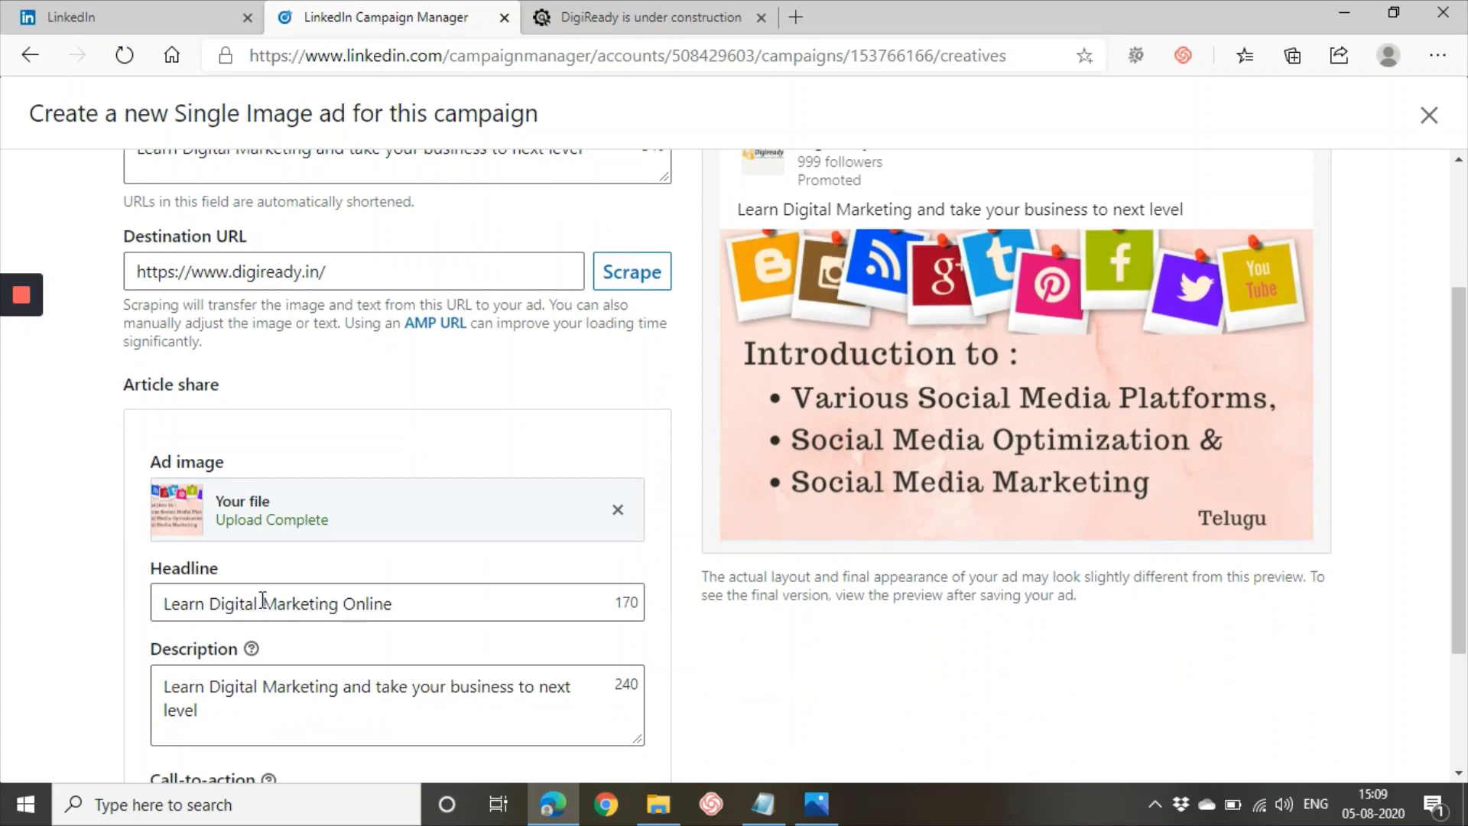
pyautogui.scroll(-3, 289, 574)
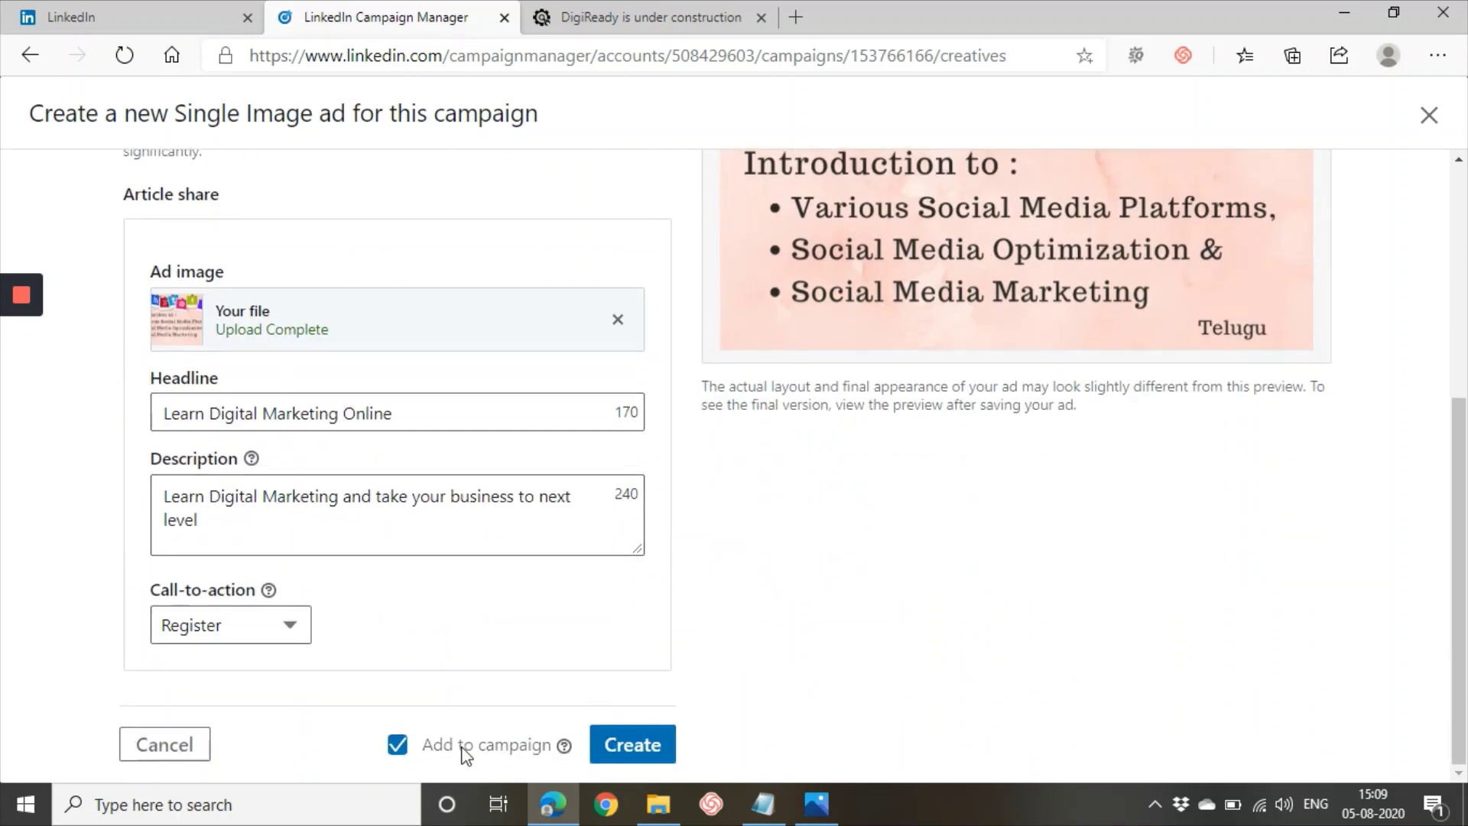
pyautogui.click(651, 753)
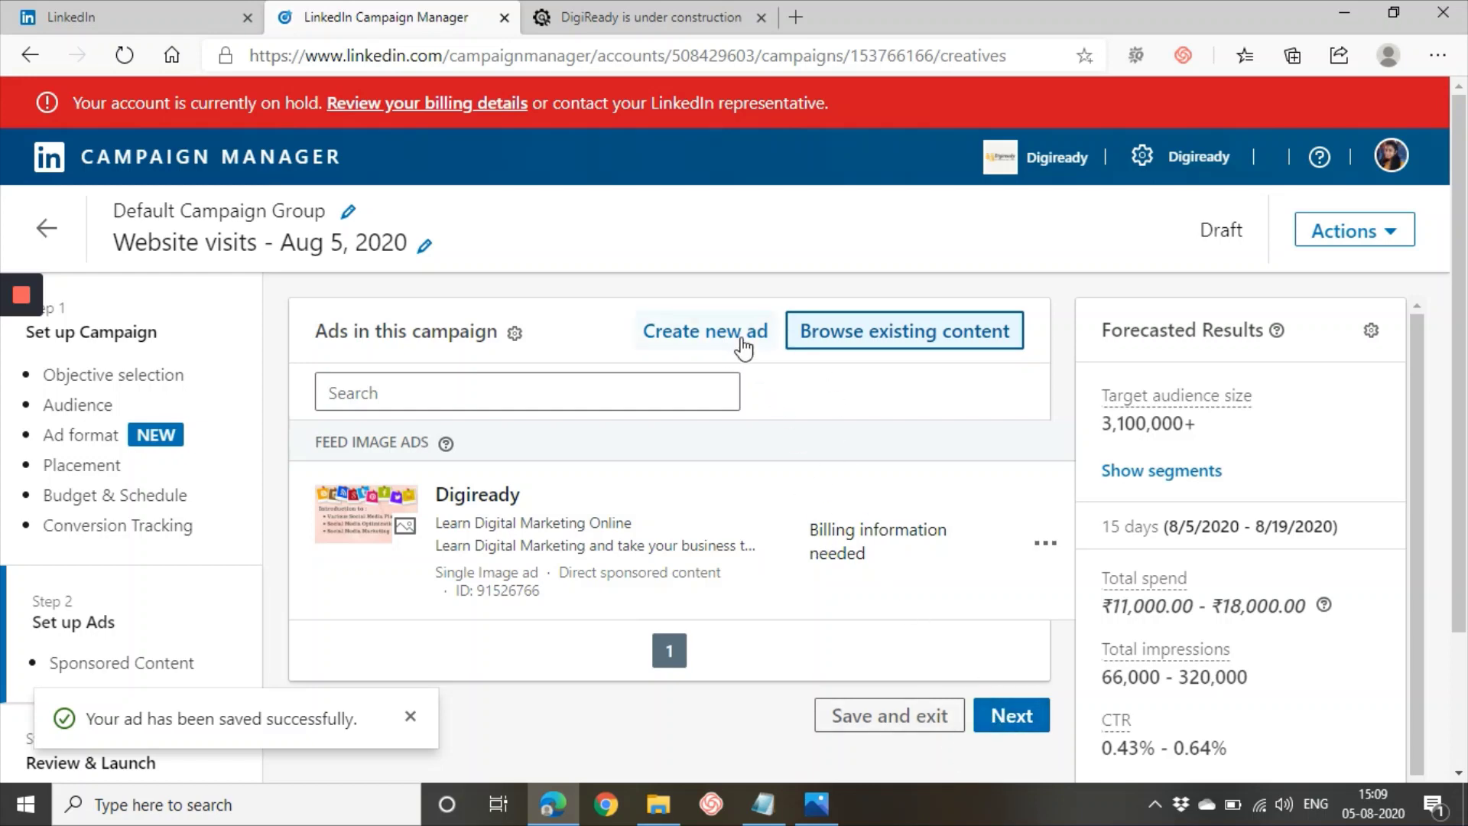
# Continue to the final review, go through the objective, audience, budget and ad settings, and launch the campaign
pyautogui.click(1020, 720)
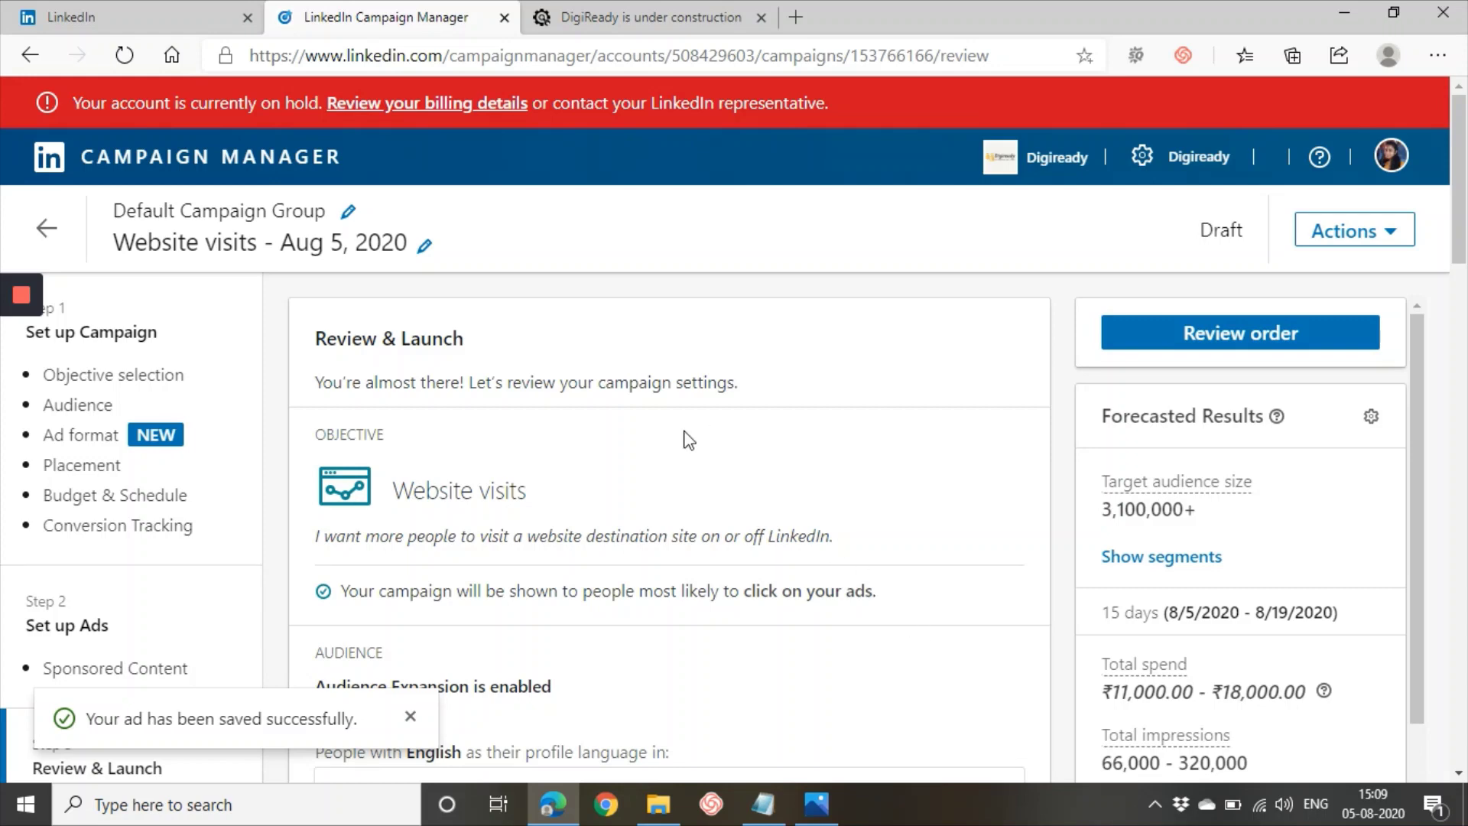
pyautogui.scroll(-5, 734, 428)
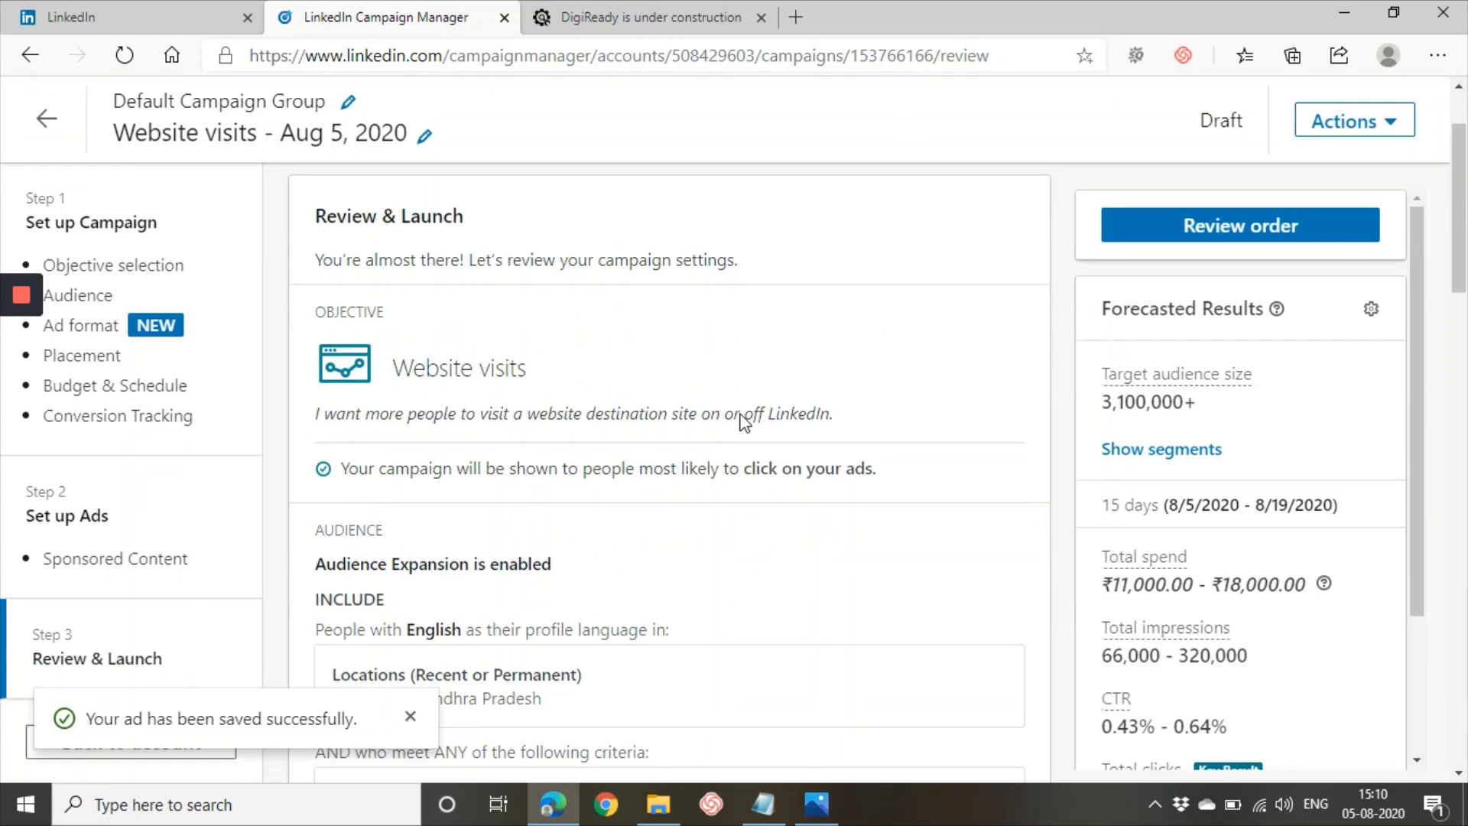
pyautogui.scroll(-15, 529, 462)
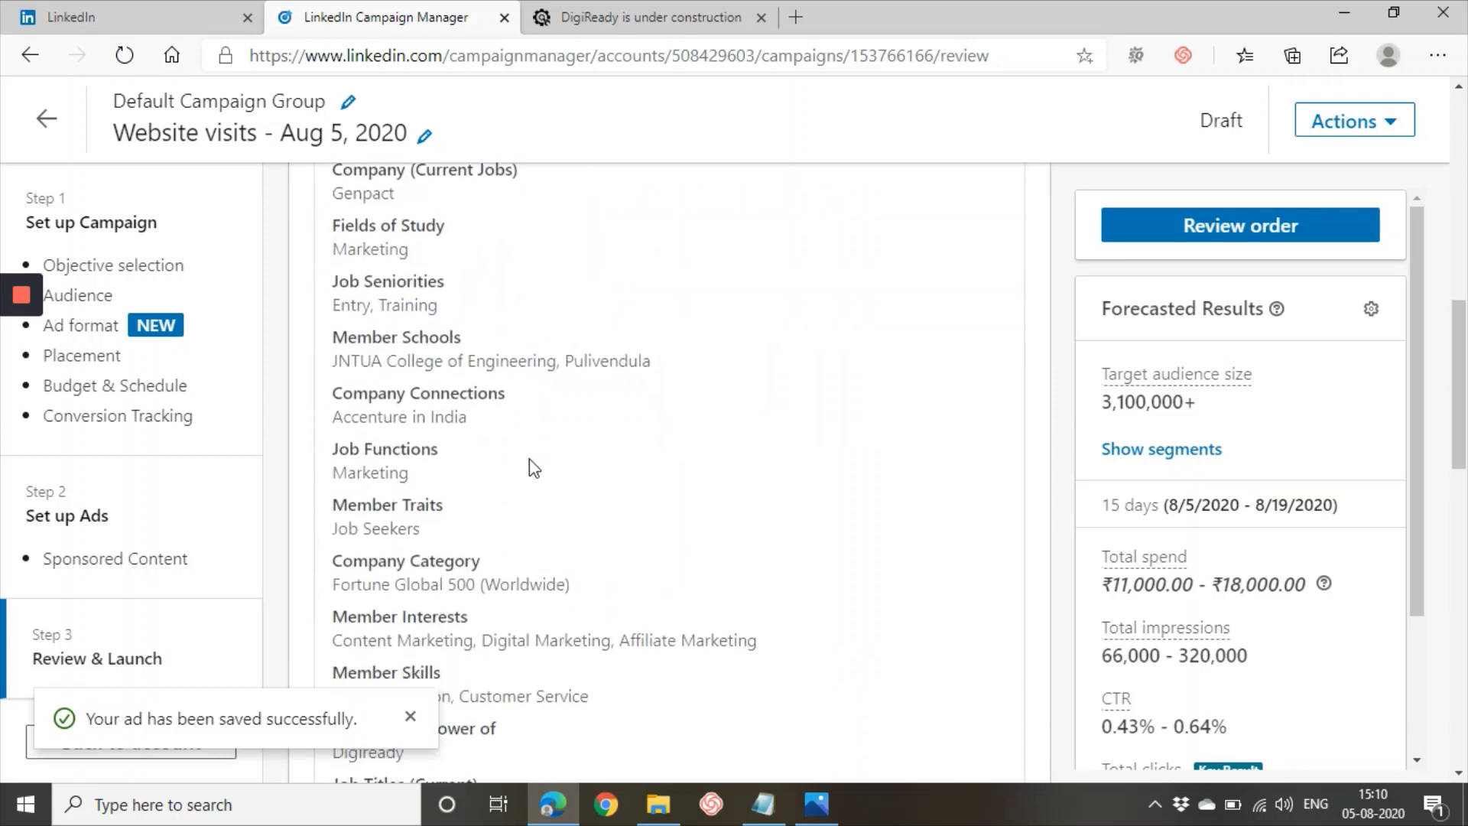
pyautogui.scroll(-6, 529, 467)
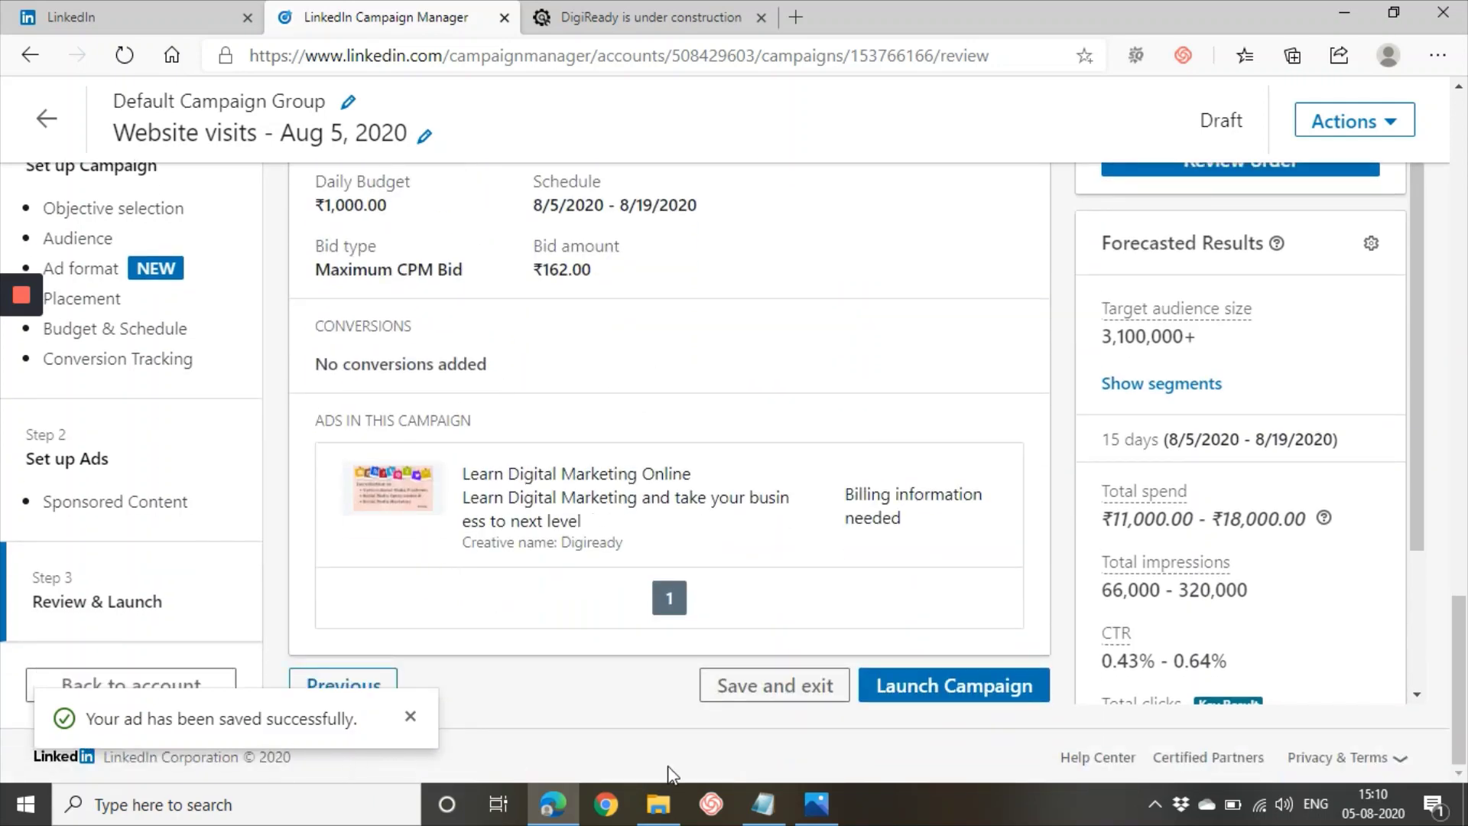
pyautogui.click(920, 693)
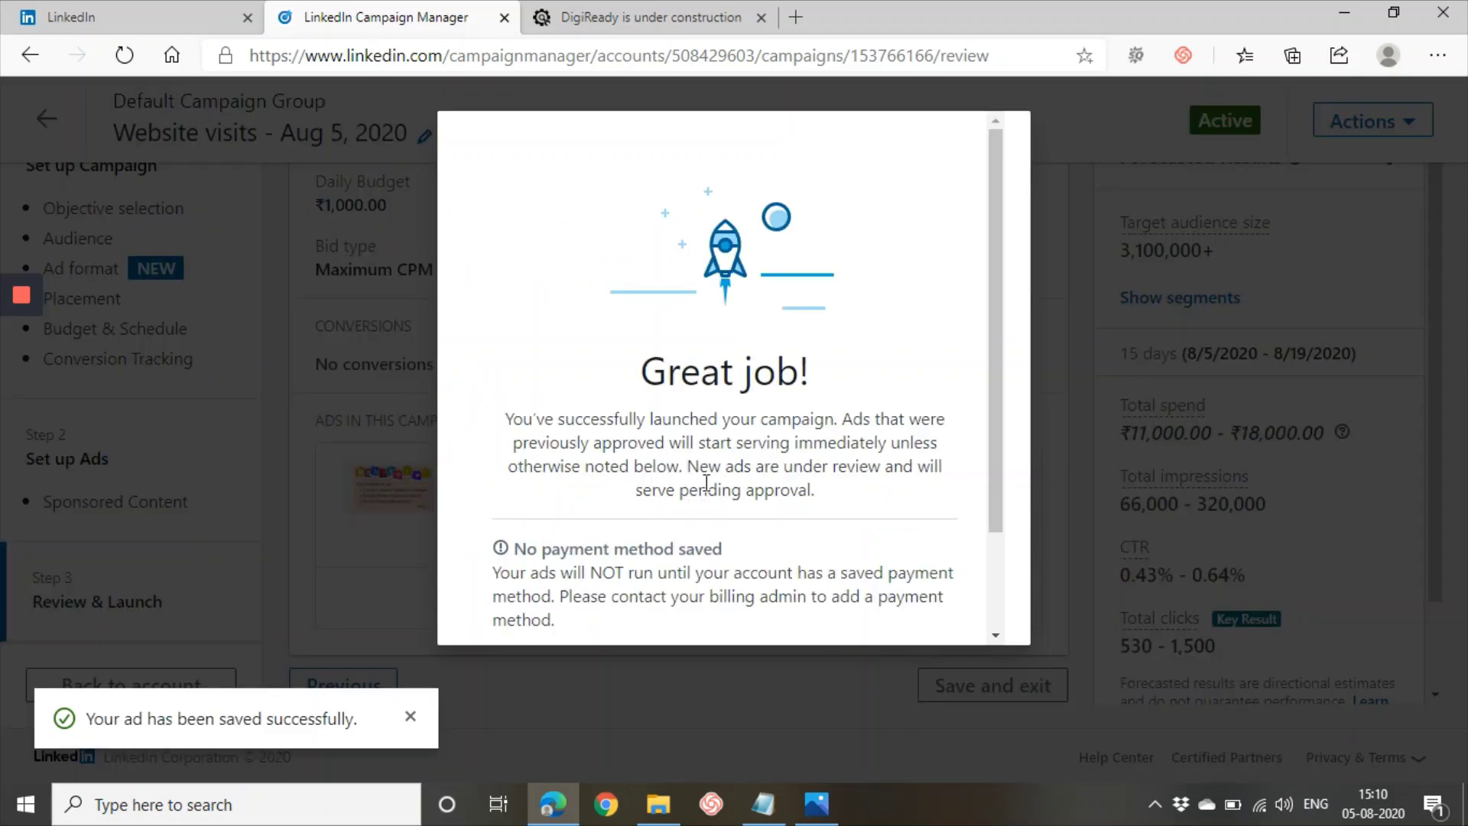
# Leave the launch confirmation for the account overview and examine the Digiready account's Default Campaign Group, its campaign and its ad
pyautogui.scroll(-2, 706, 483)
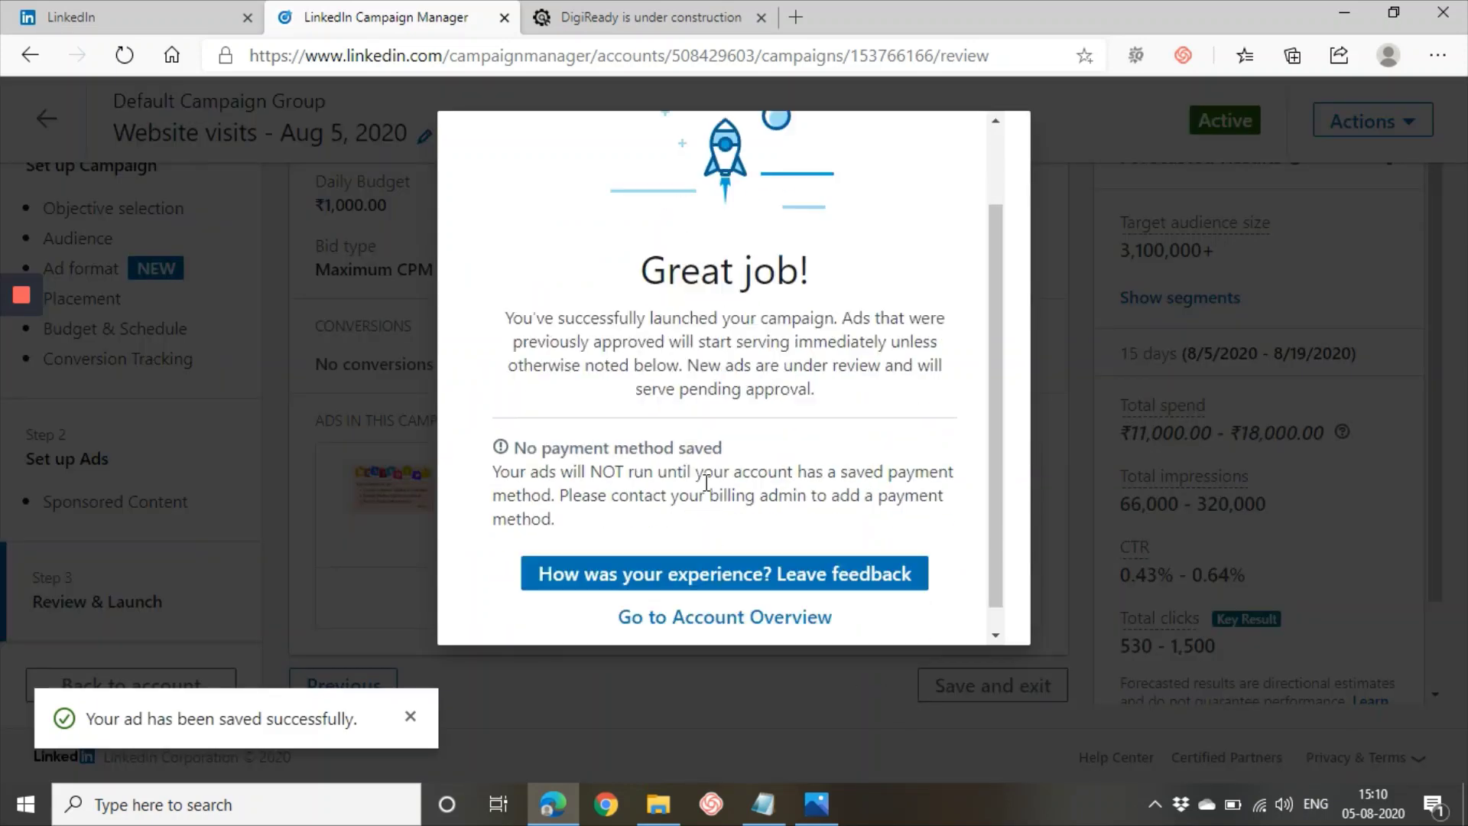
pyautogui.click(793, 598)
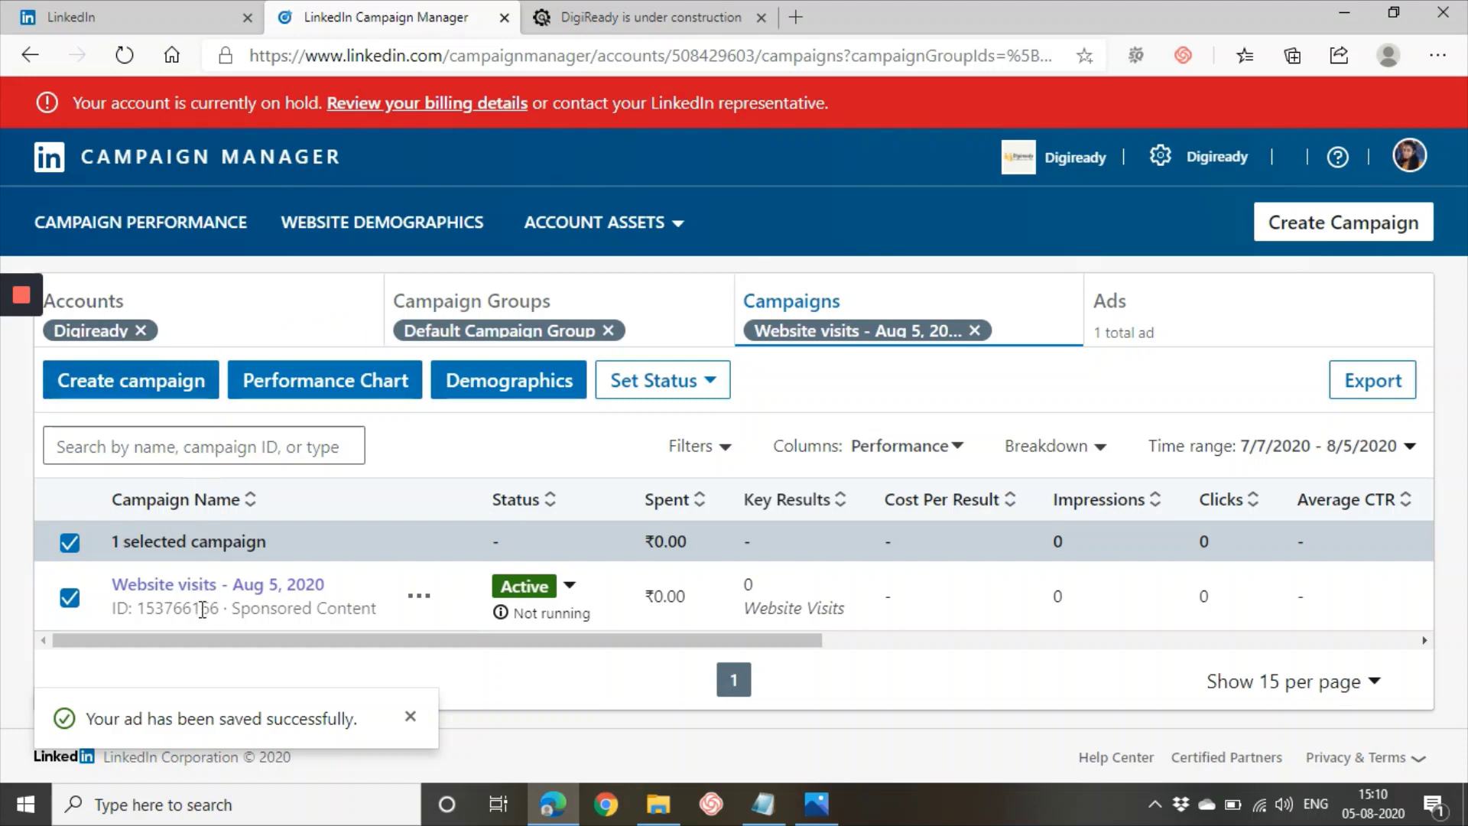
pyautogui.click(111, 340)
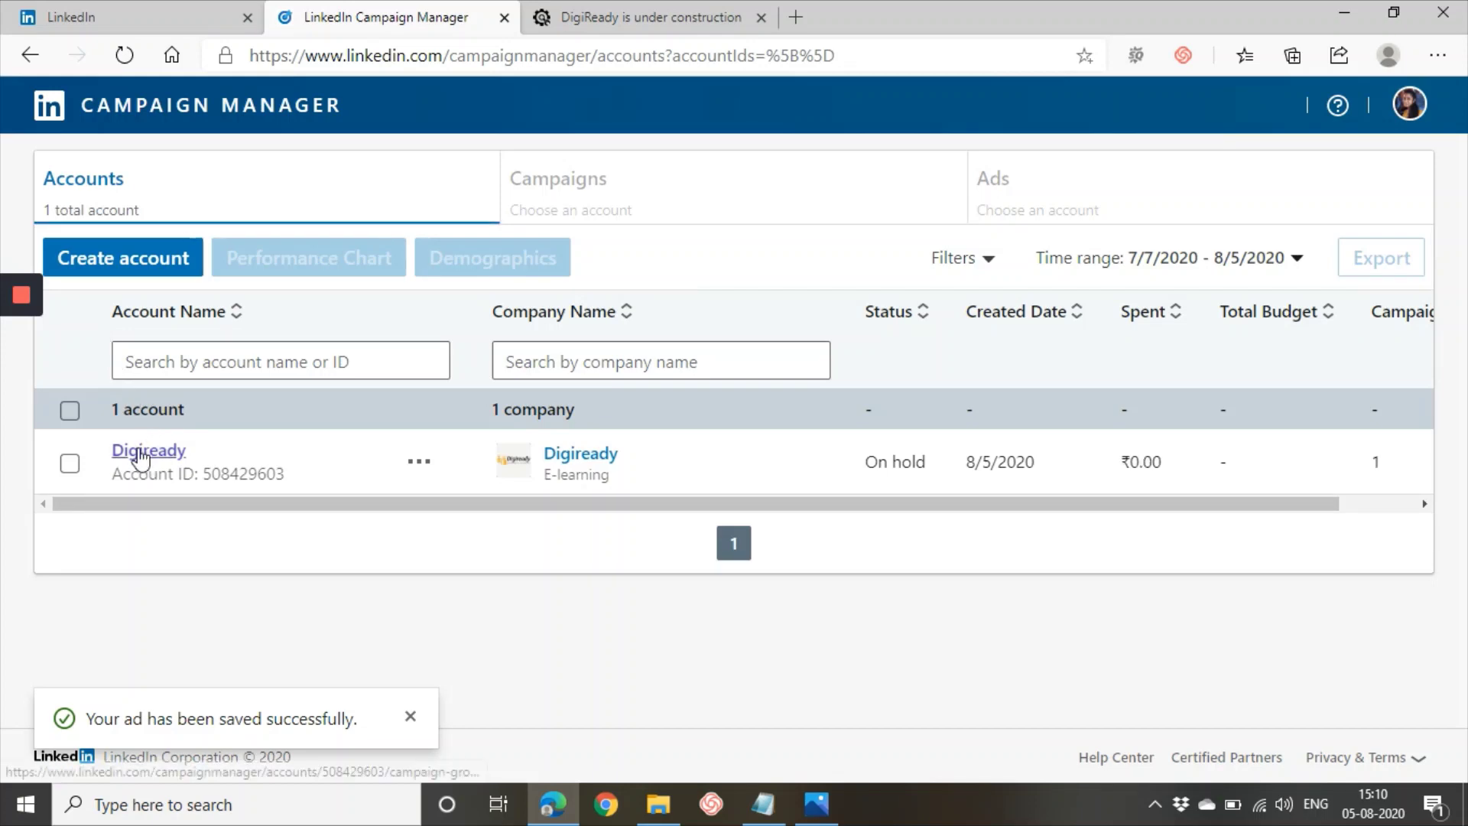
pyautogui.click(141, 453)
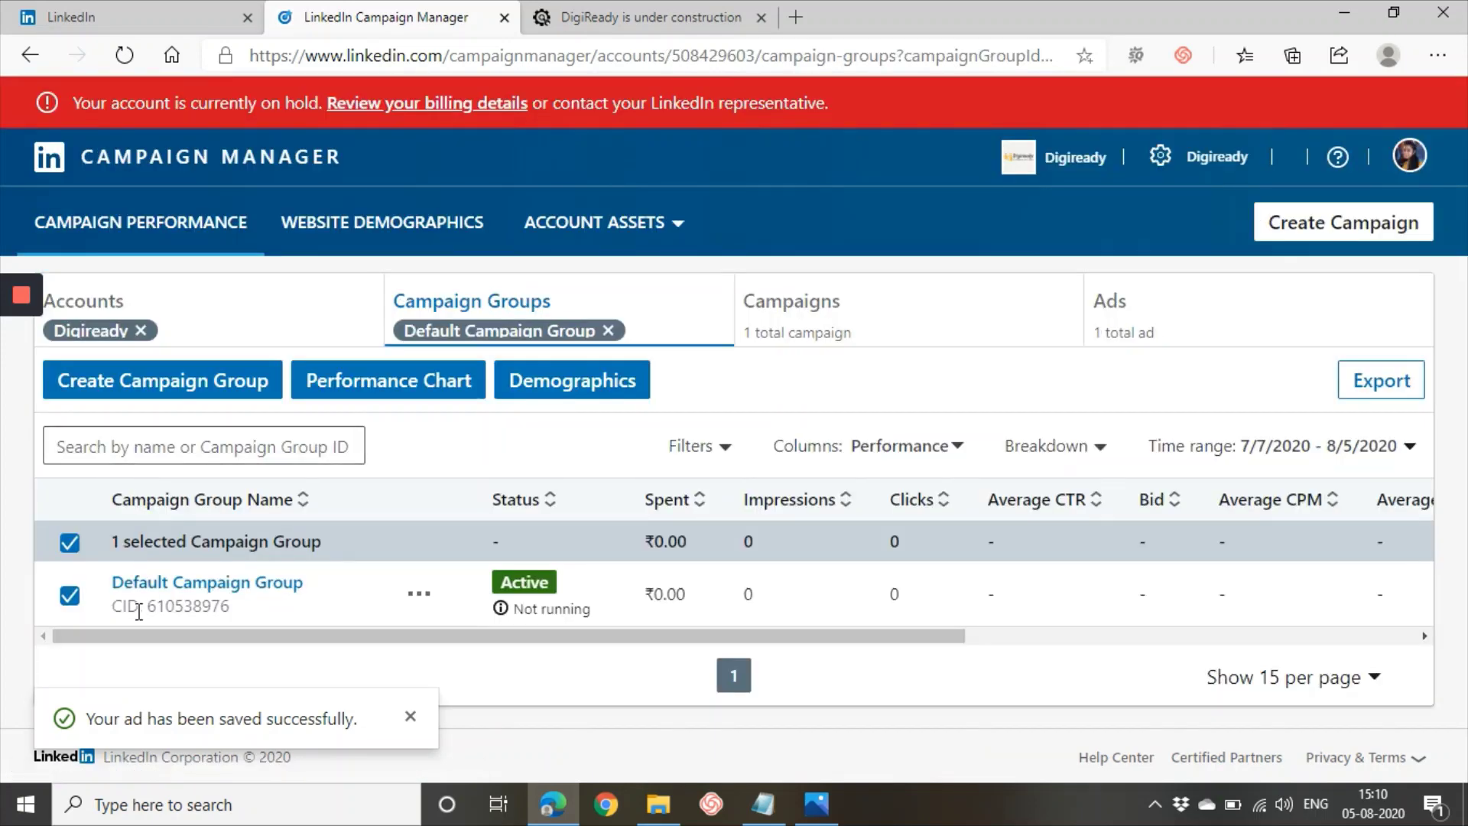
pyautogui.click(164, 583)
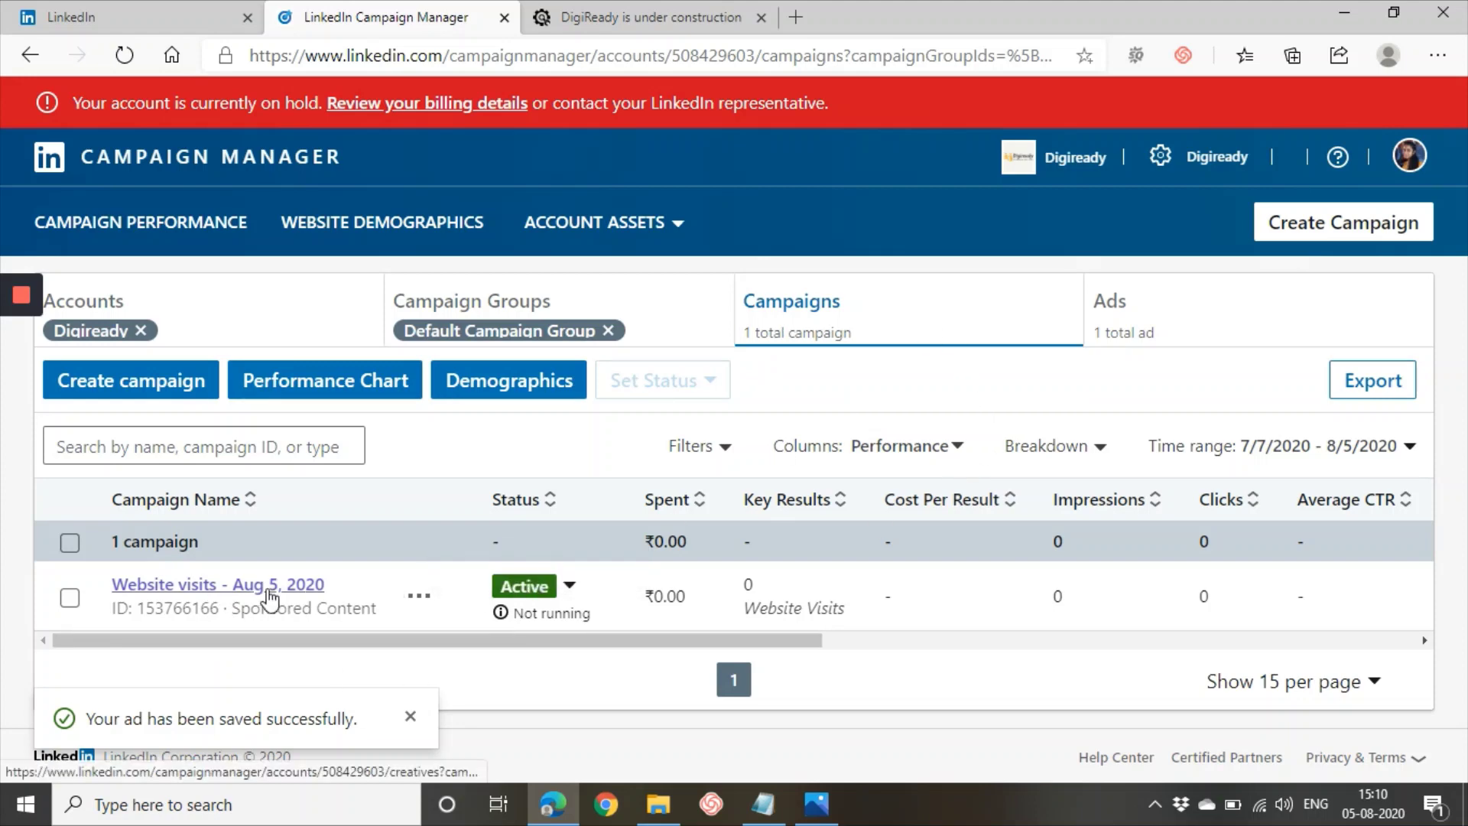
pyautogui.click(1254, 309)
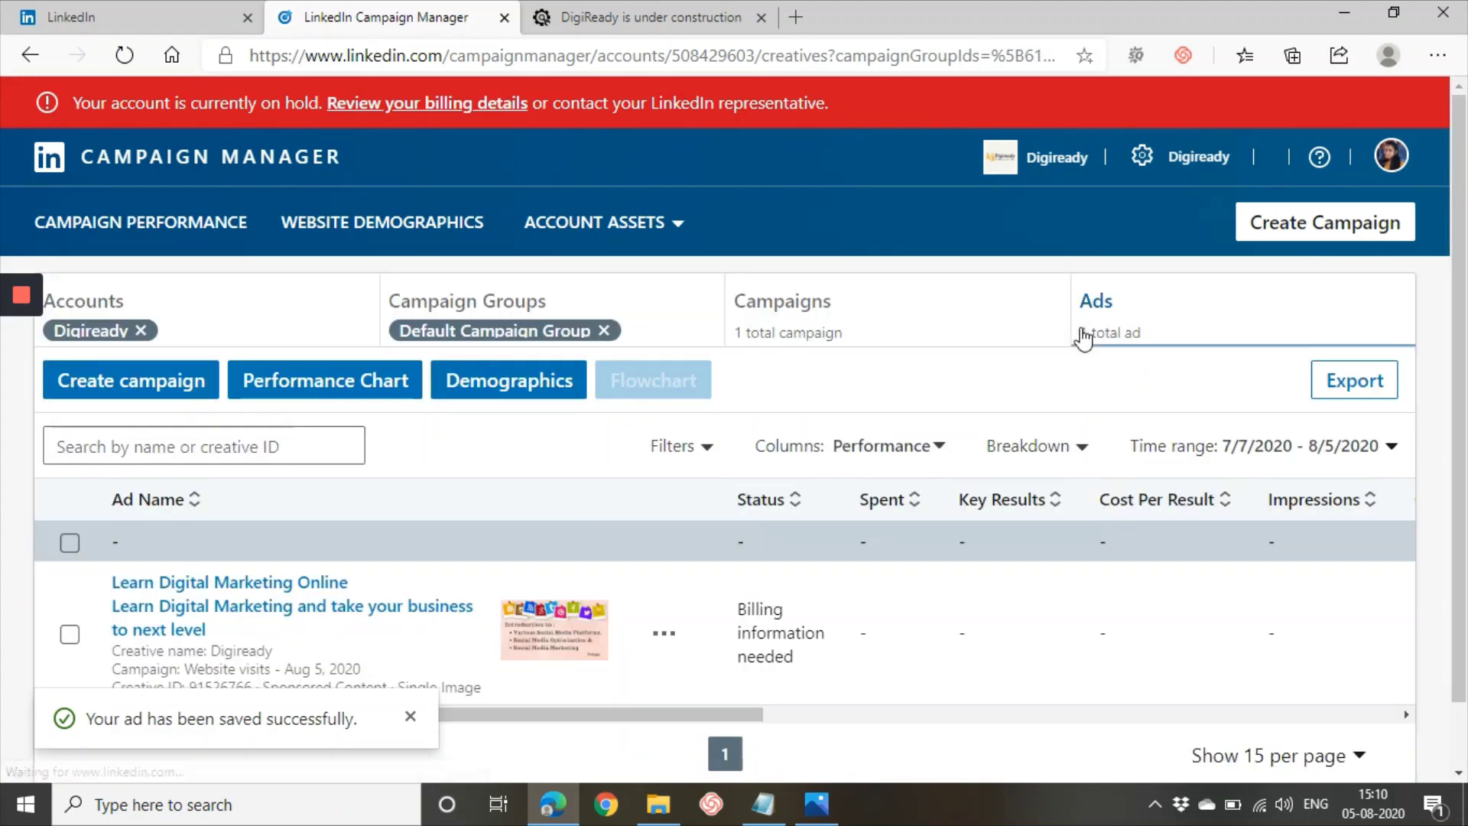
pyautogui.scroll(-1, 459, 566)
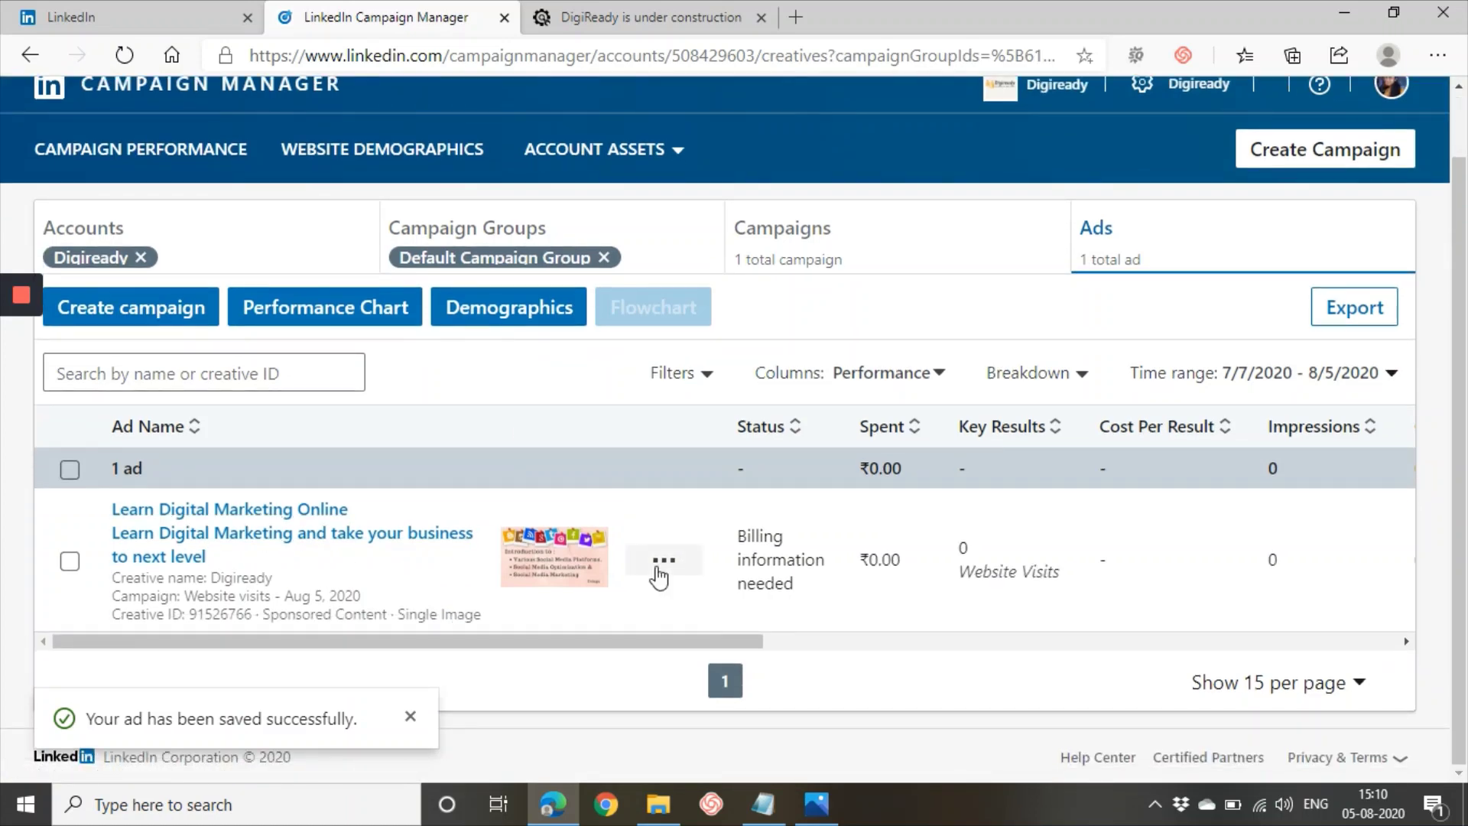
pyautogui.scroll(1, 699, 578)
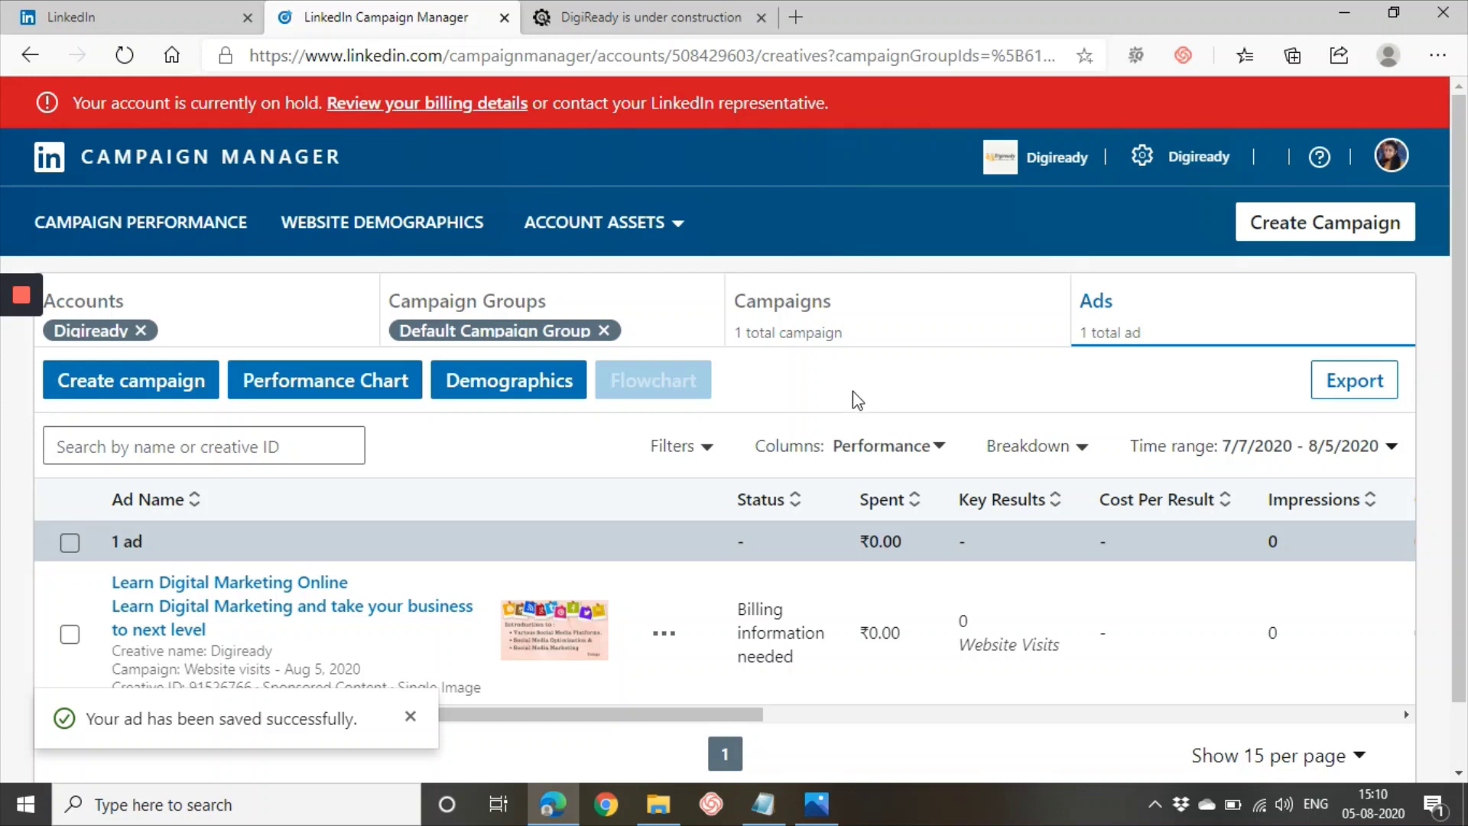
# Open the Digiready account's billing center, dismiss the saved-ad notification, and look over the payment method and billing activity
pyautogui.click(1142, 158)
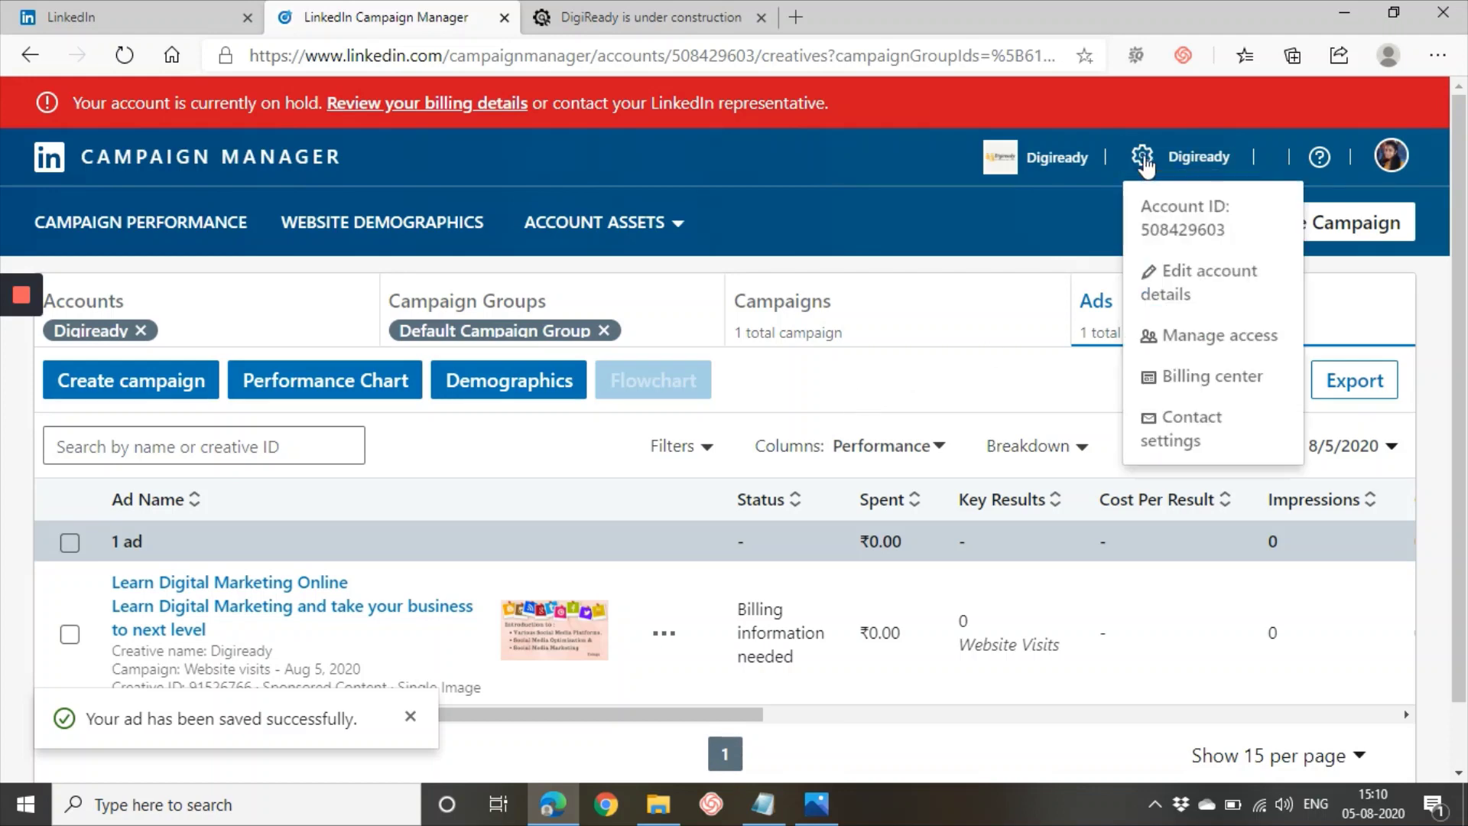
pyautogui.click(1156, 378)
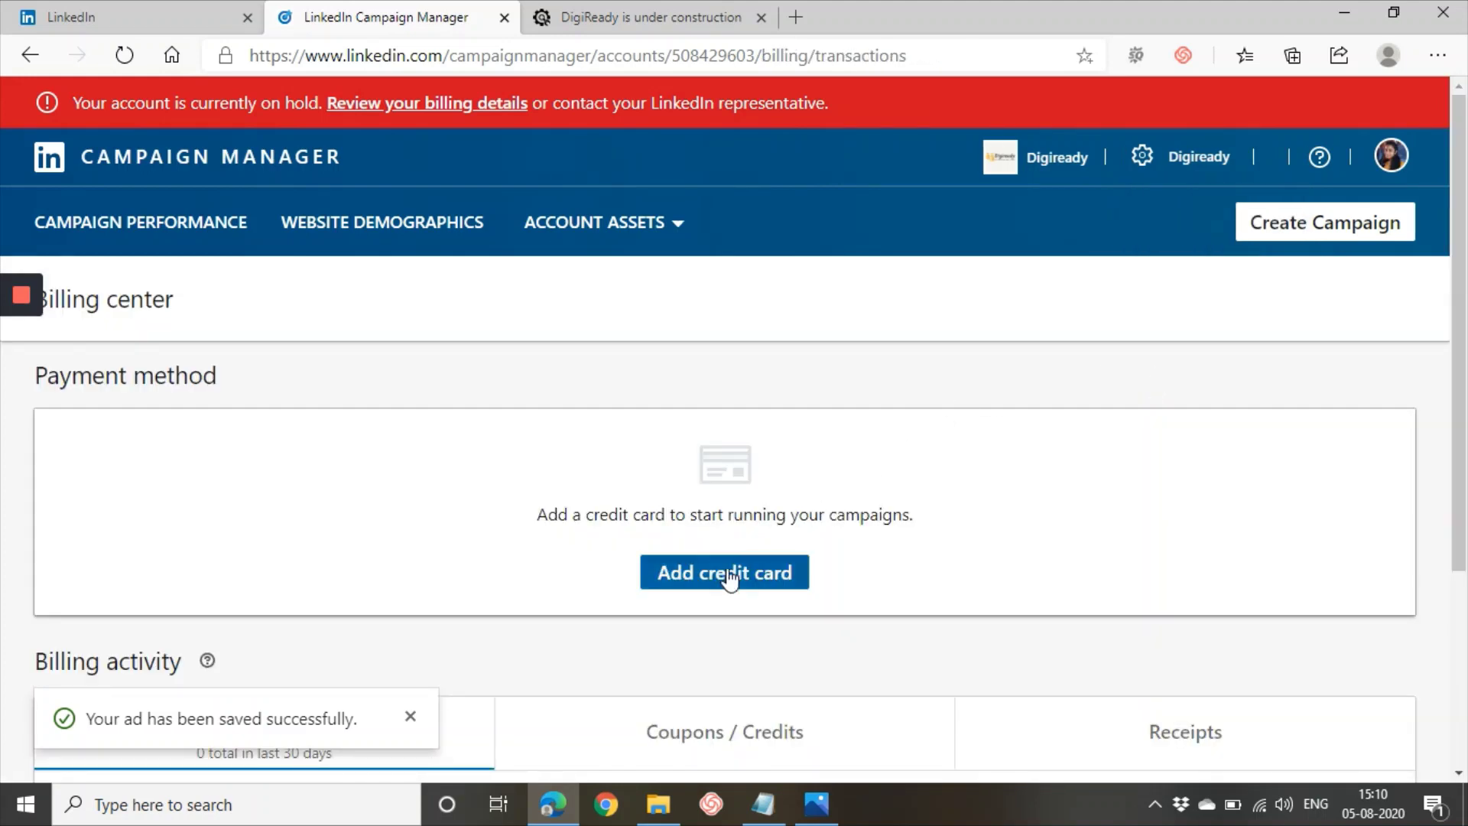
pyautogui.scroll(-3, 729, 579)
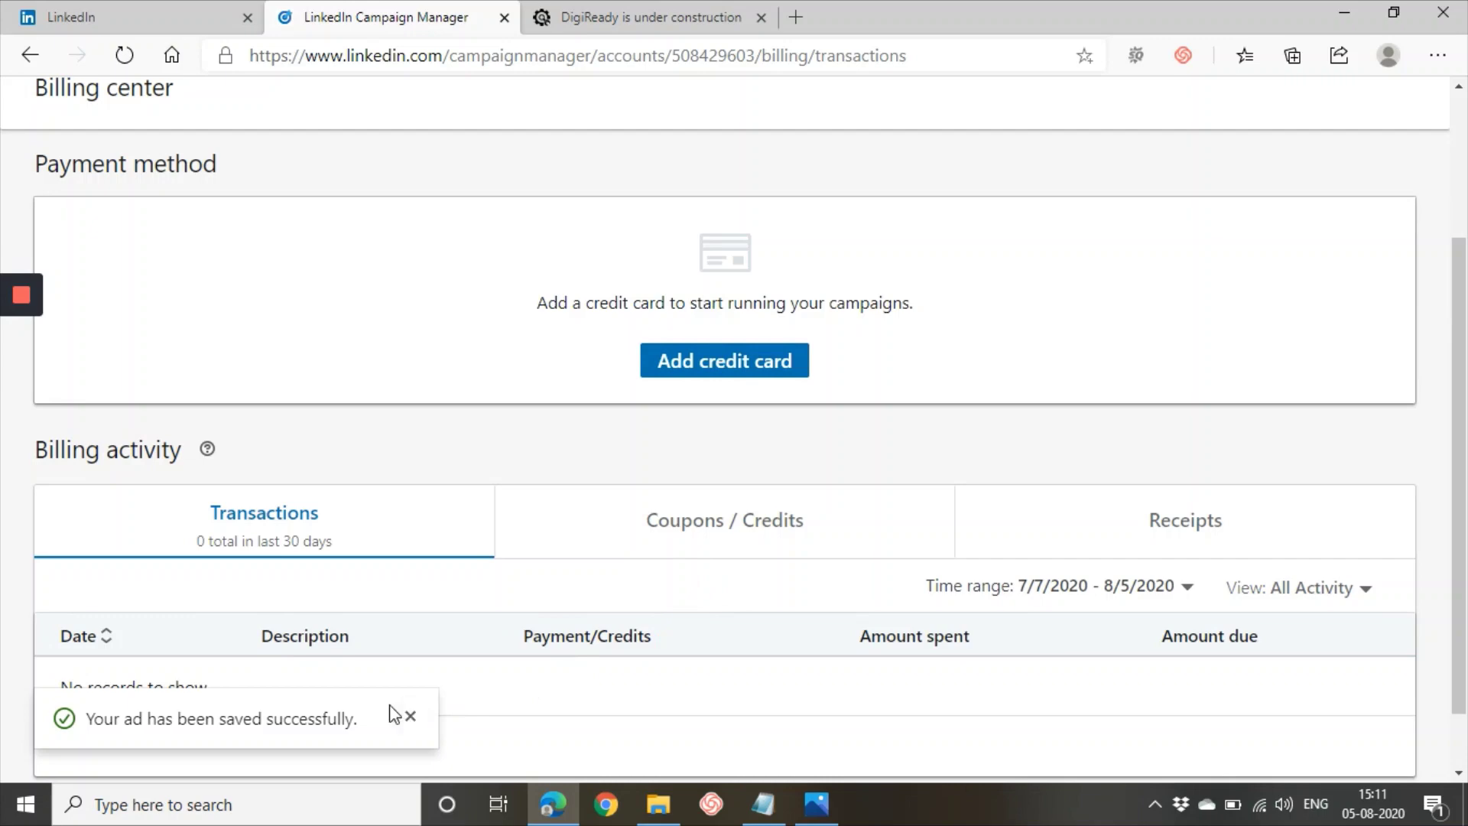
pyautogui.click(410, 719)
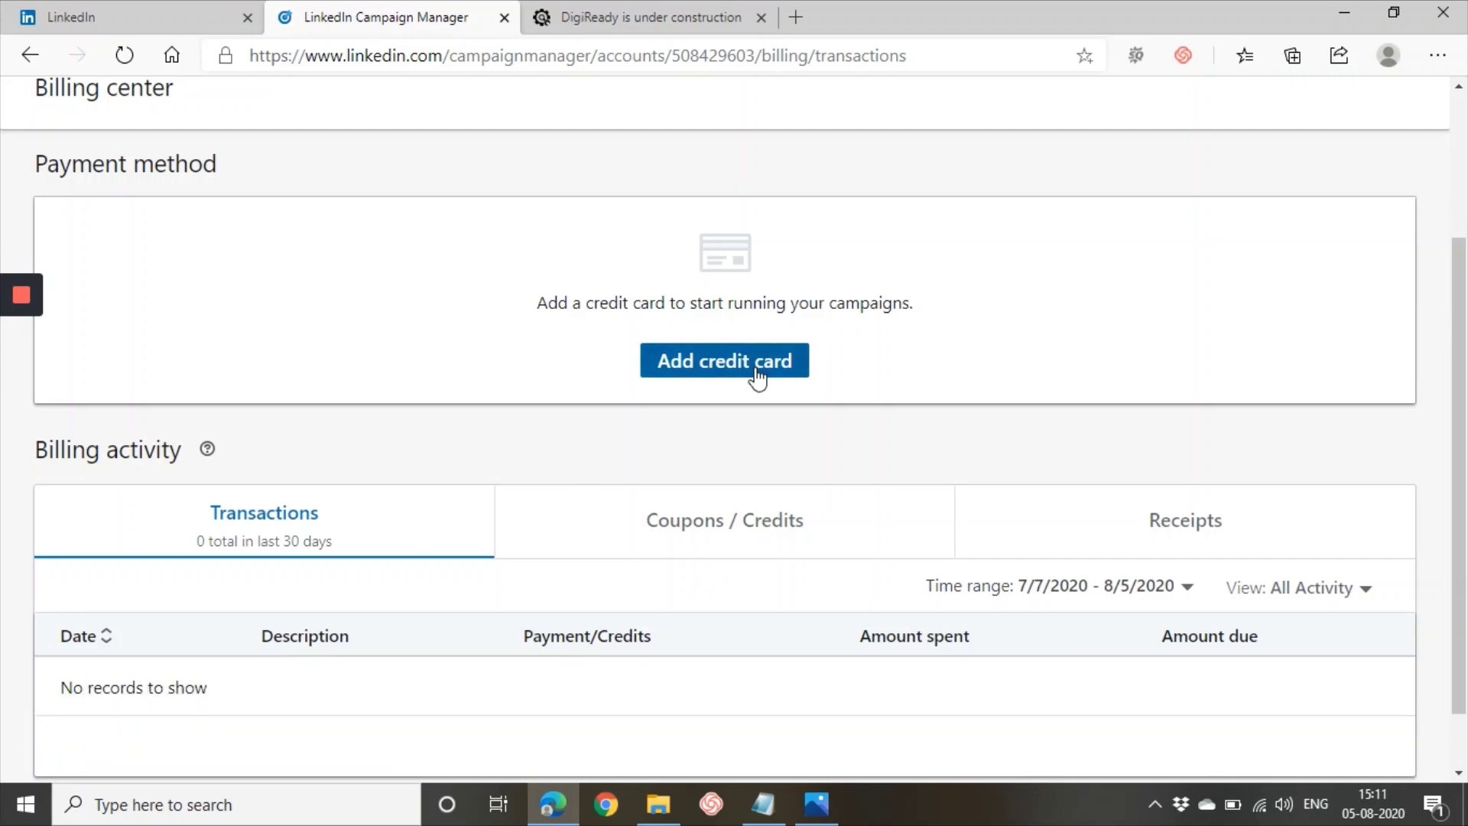
pyautogui.scroll(1, 906, 483)
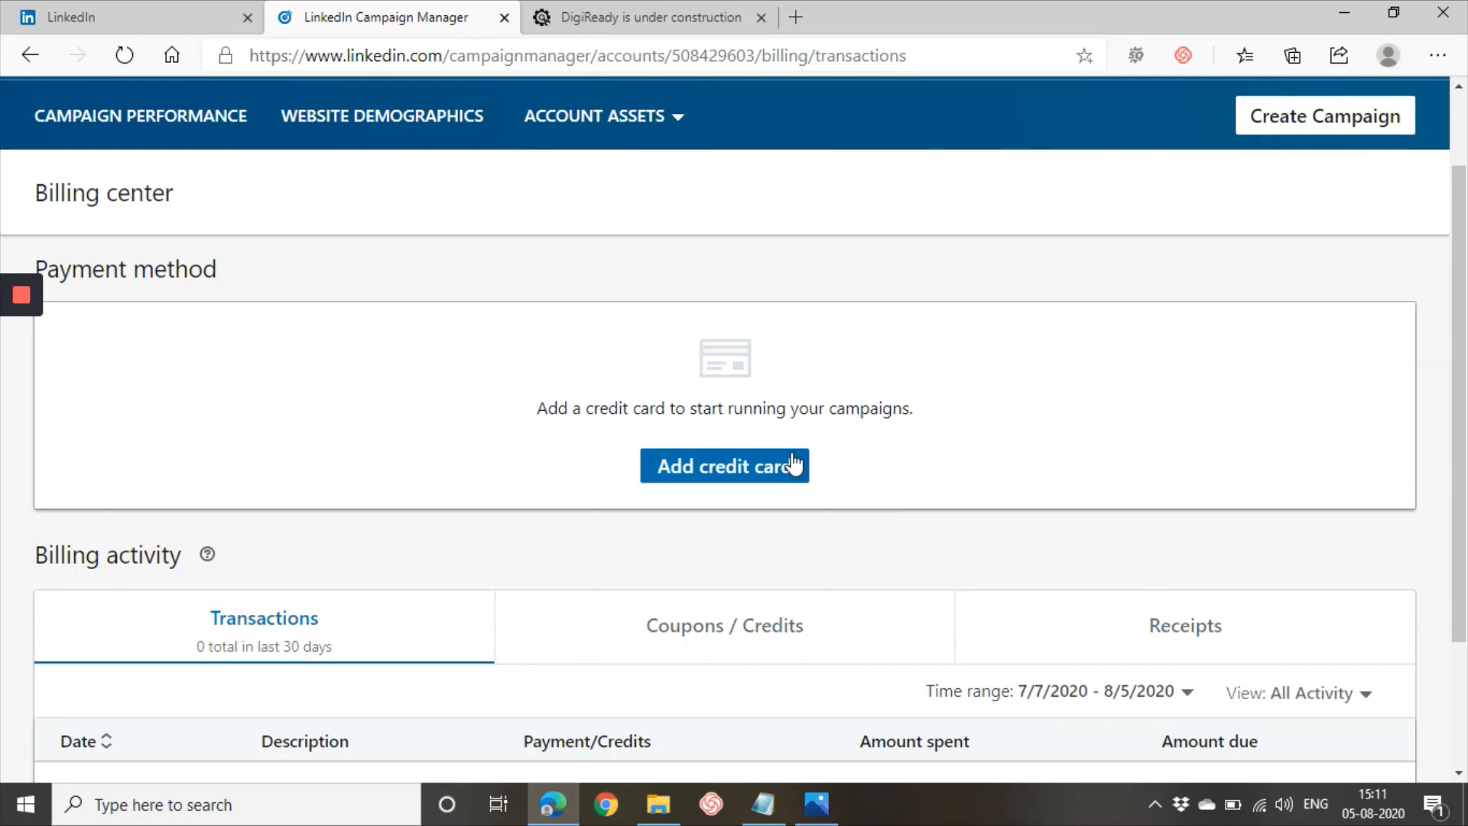
# Go to the campaign performance overview and examine the Default Campaign Group's metric columns, from impressions and clicks to average CPM
pyautogui.click(680, 121)
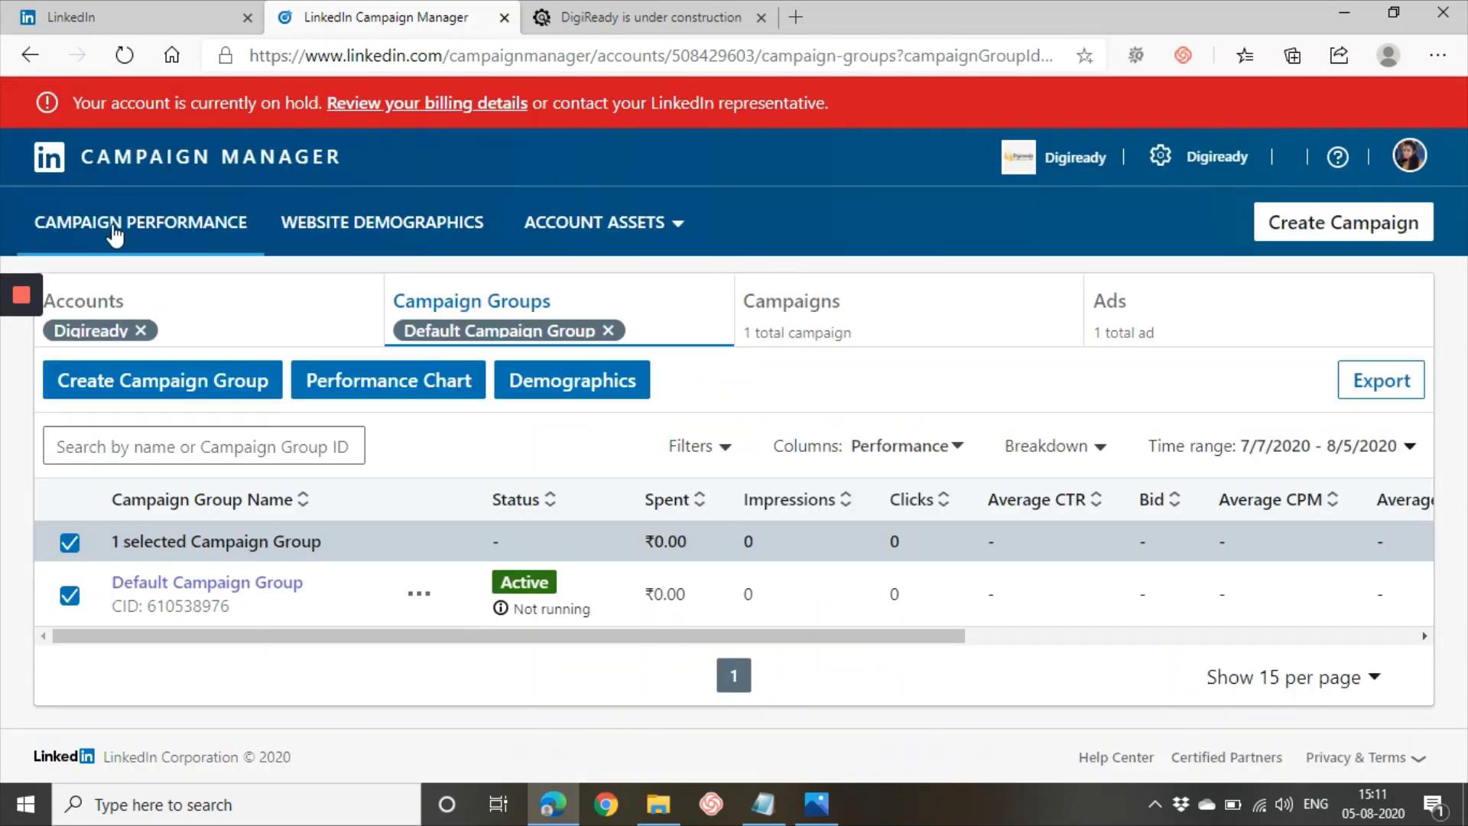
pyautogui.click(114, 227)
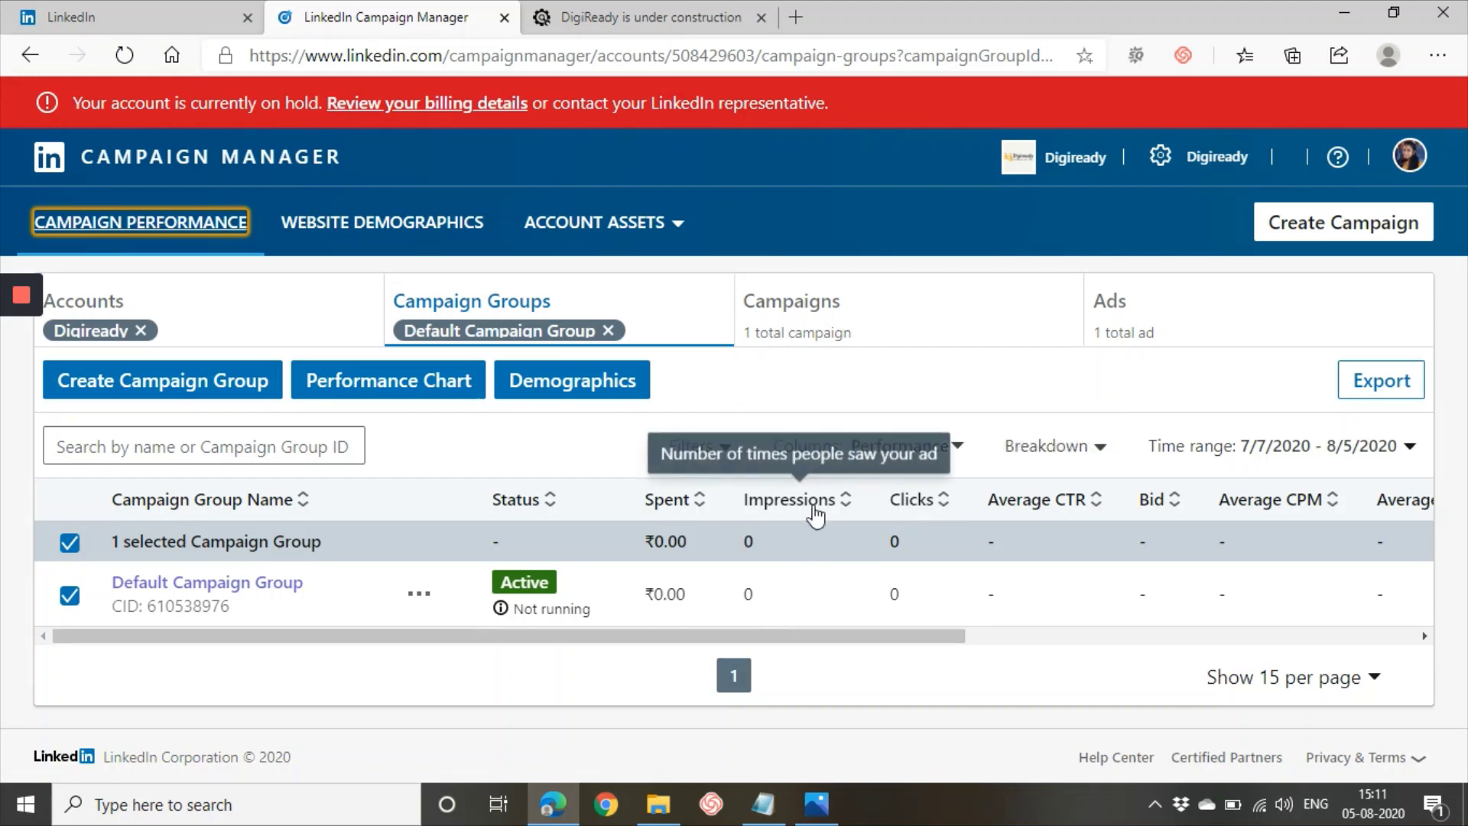
pyautogui.moveTo(965, 641); pyautogui.dragTo(992, 643)
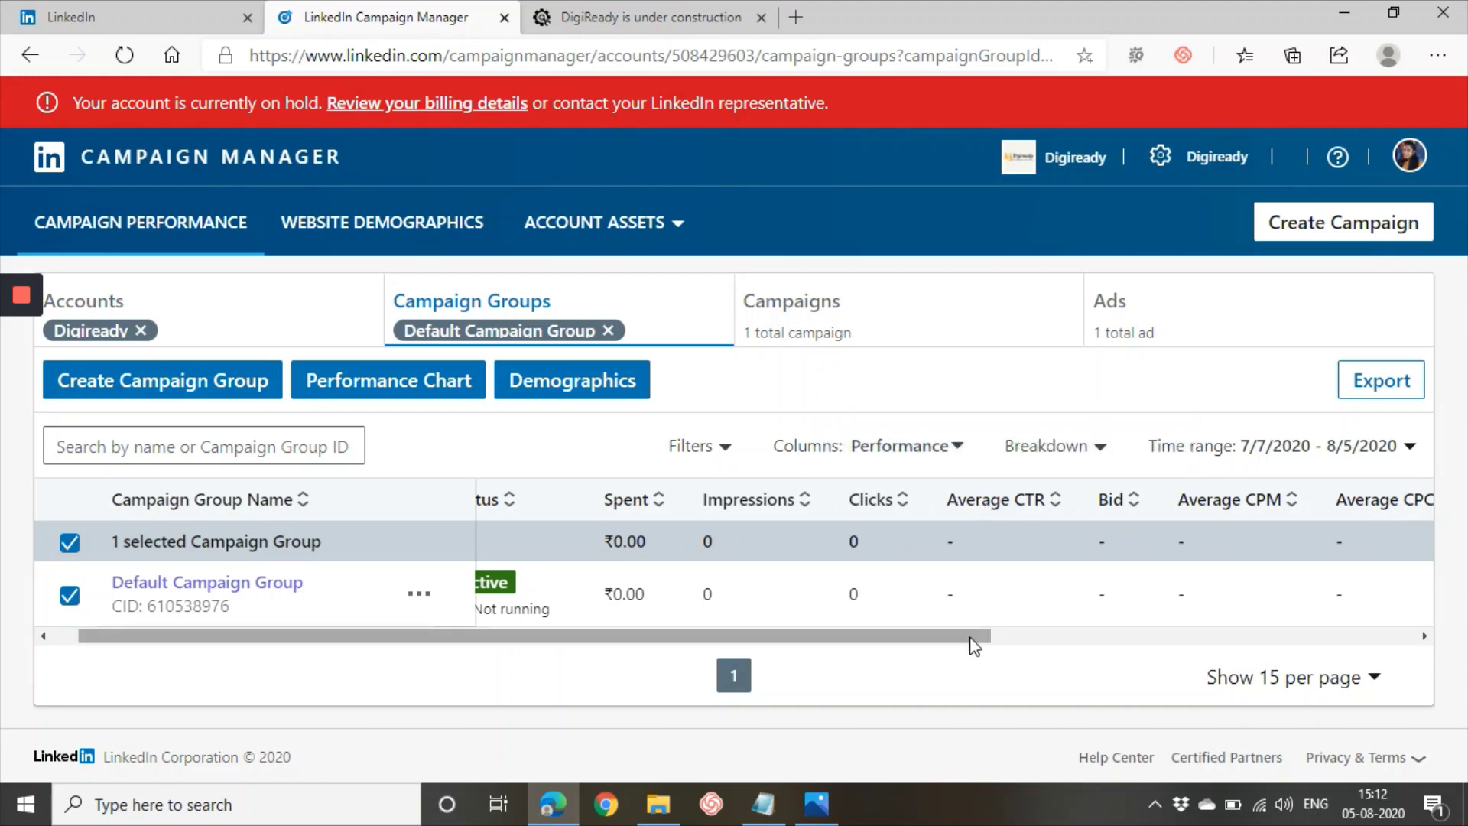
pyautogui.moveTo(974, 644); pyautogui.dragTo(1072, 645)
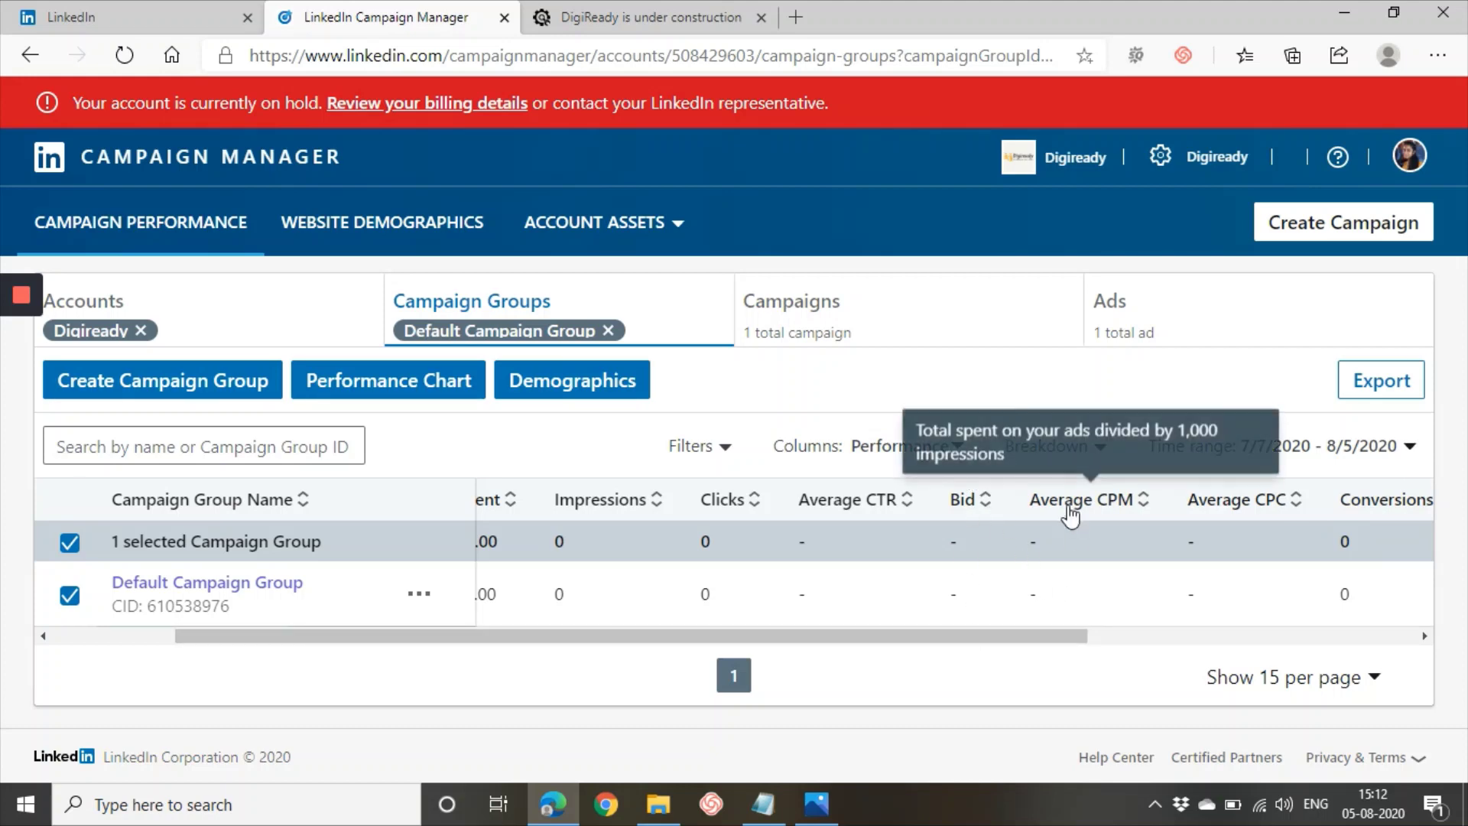
pyautogui.moveTo(1056, 505)
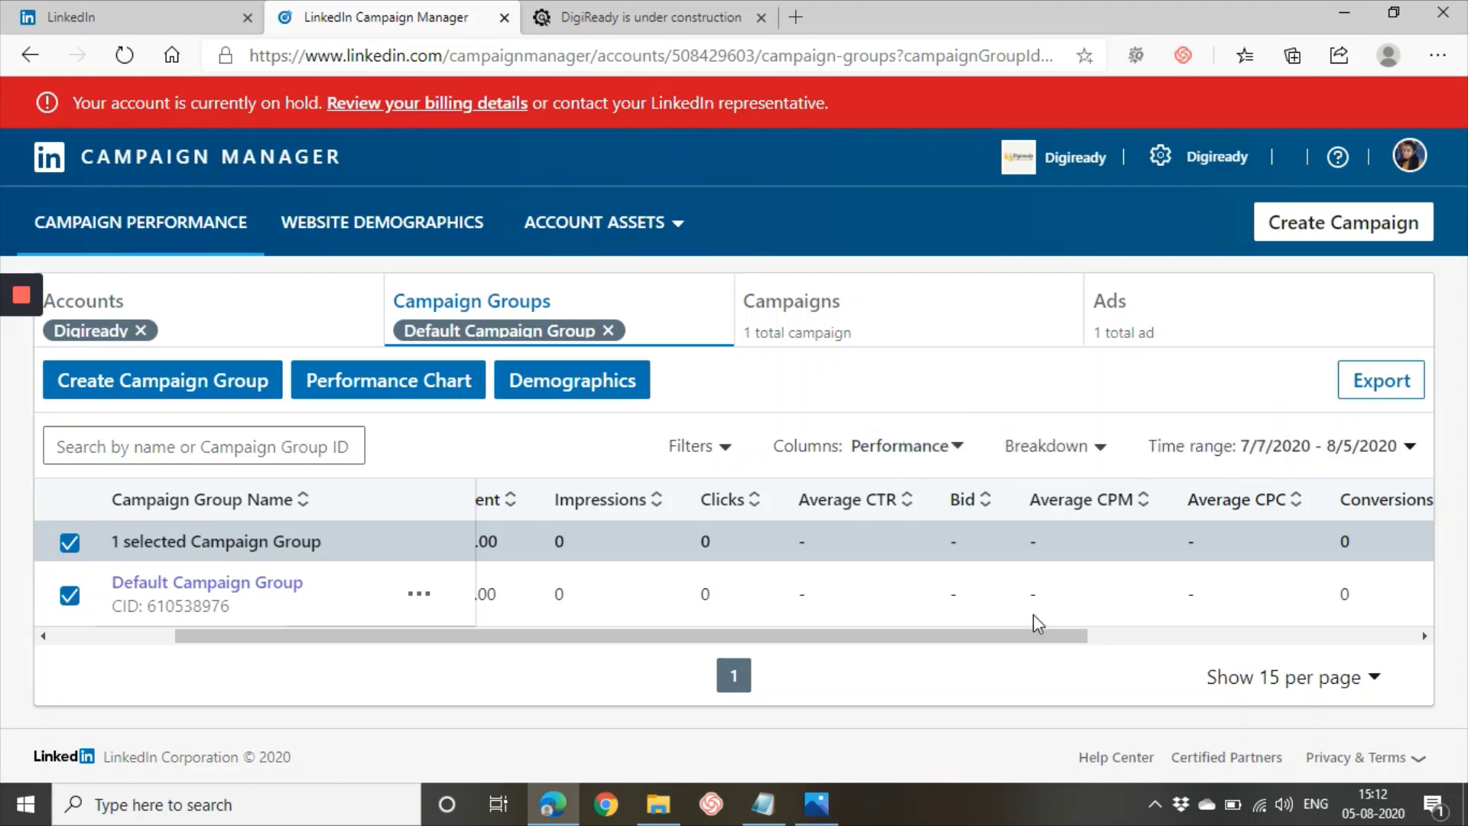
pyautogui.moveTo(1028, 638); pyautogui.dragTo(866, 623)
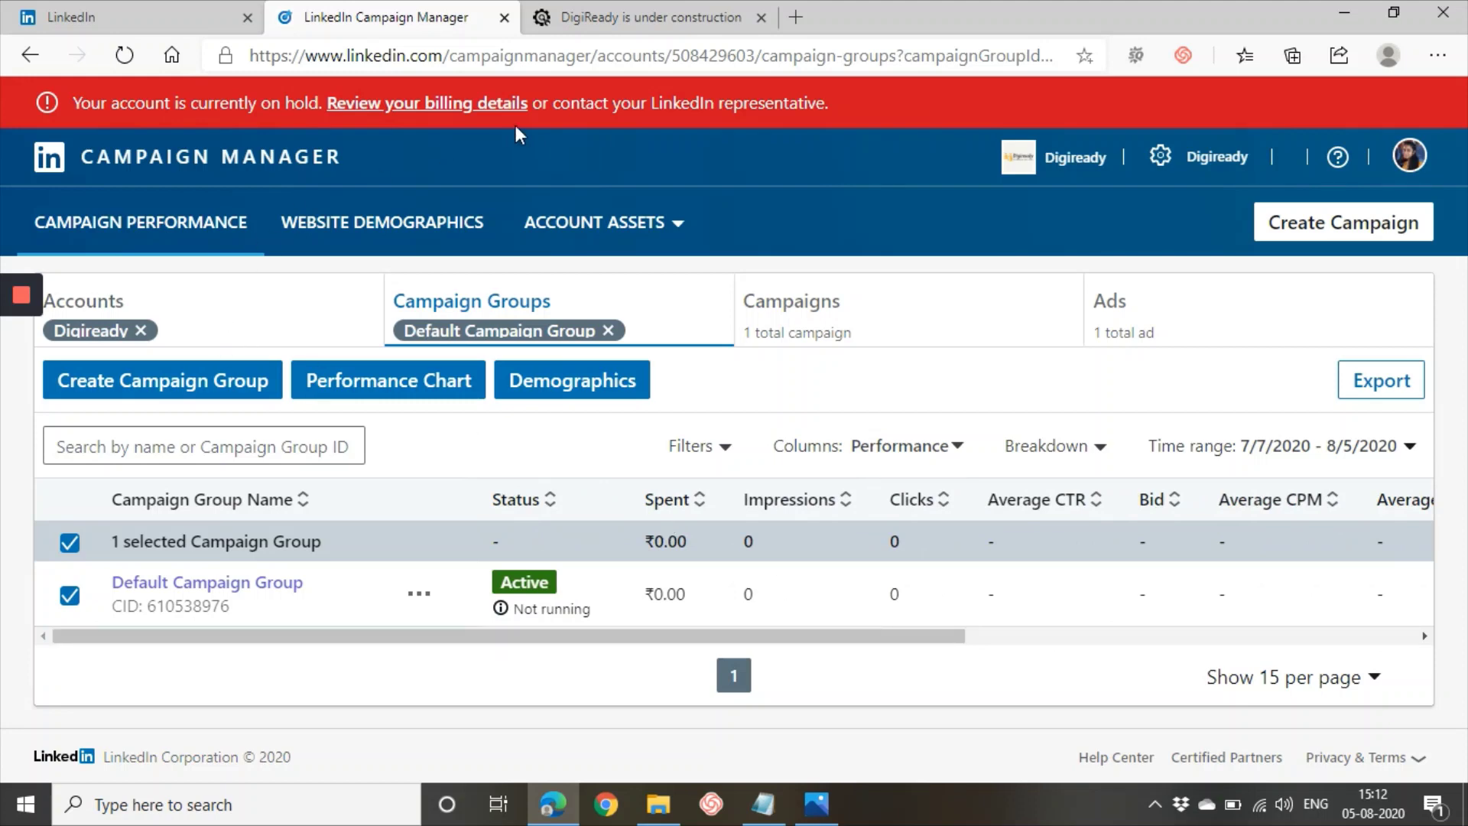